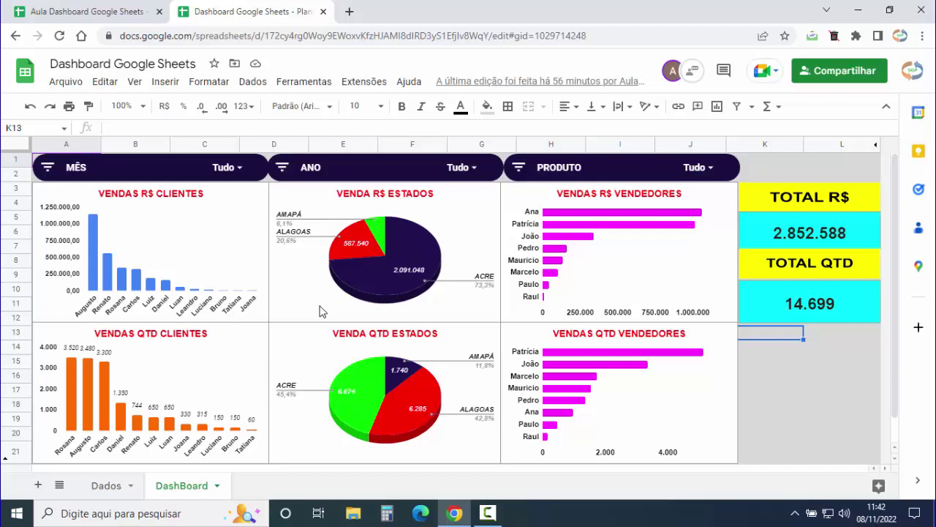
Filter the dashboard's MÊS to DEZEMBRO only.
left_click(47, 167)
left_click(126, 223)
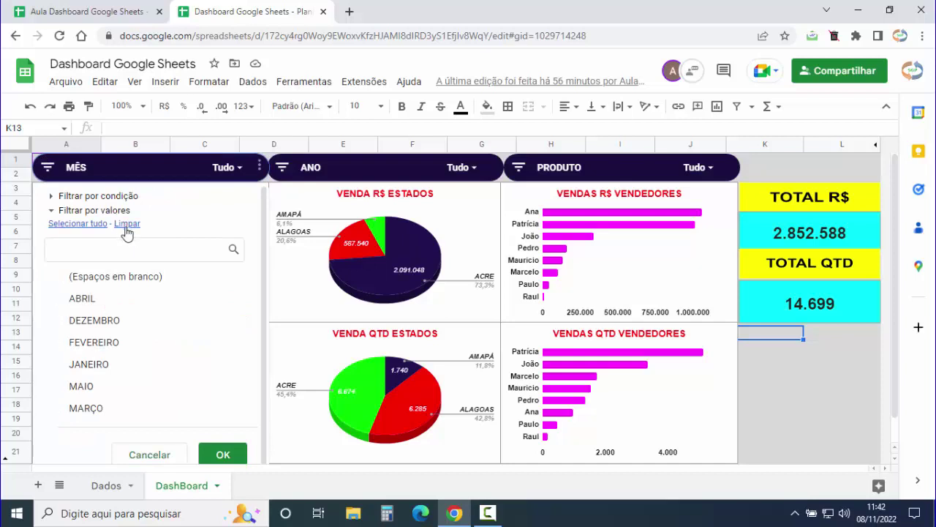
left_click(118, 332)
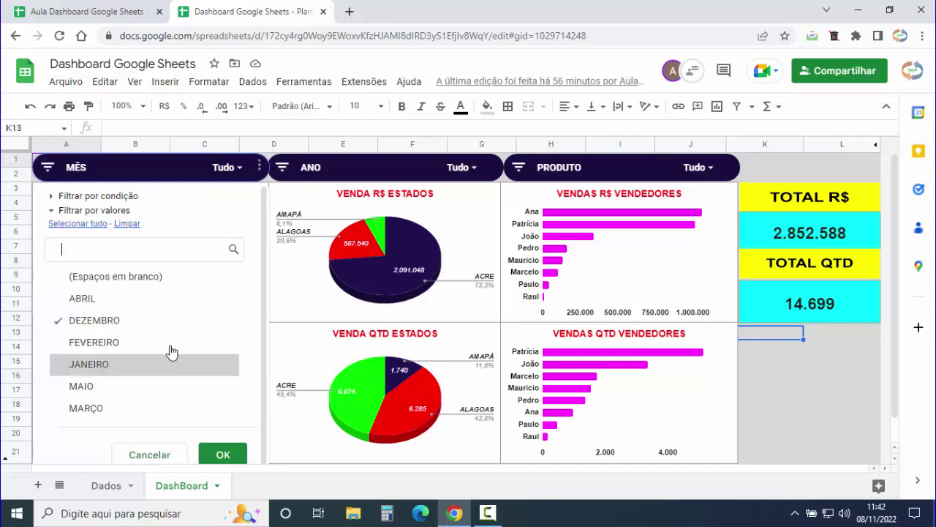
left_click(219, 453)
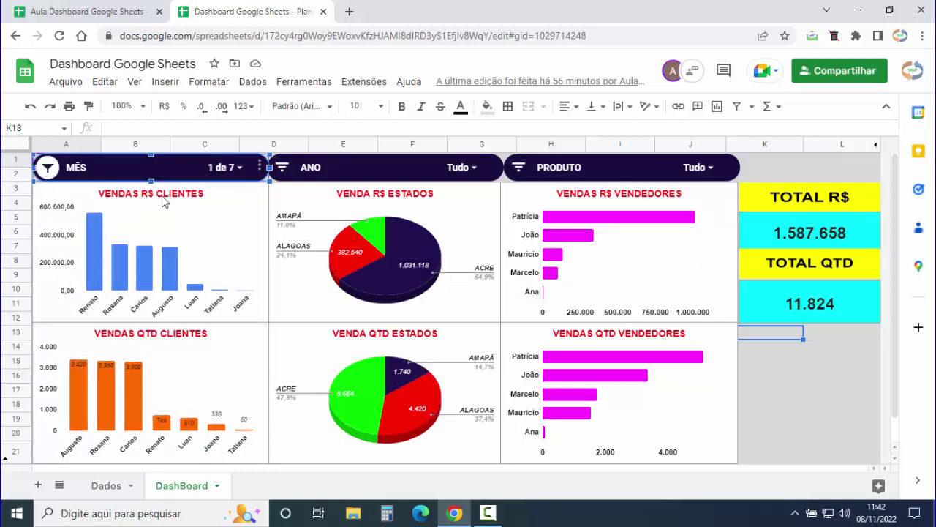
Filter PRODUTO to TV 32 only, then switch to the Aula Dashboard workbook.
left_click(518, 167)
left_click(599, 223)
left_click(572, 281)
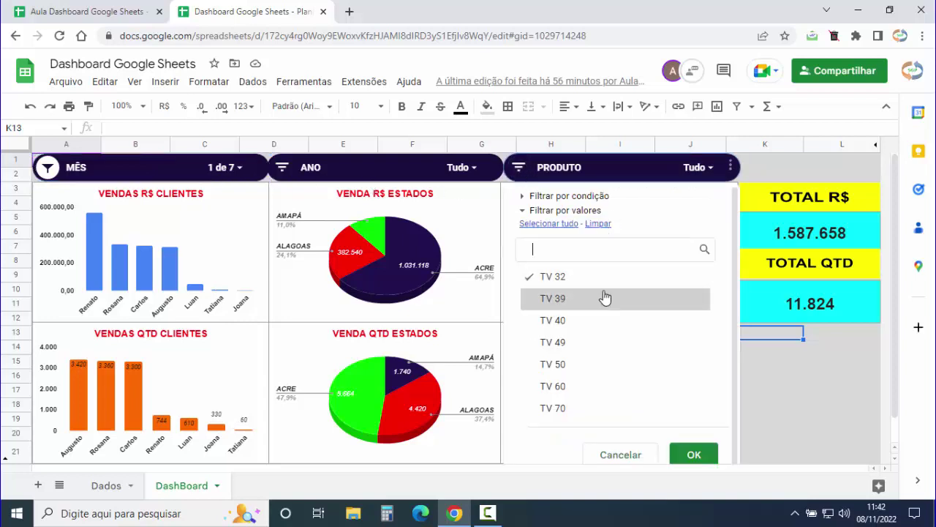
left_click(692, 455)
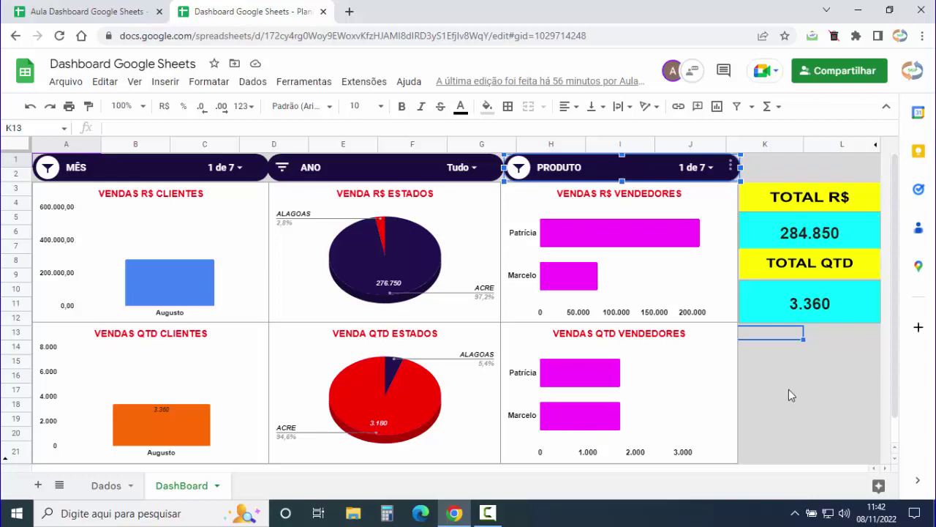
left_click(73, 10)
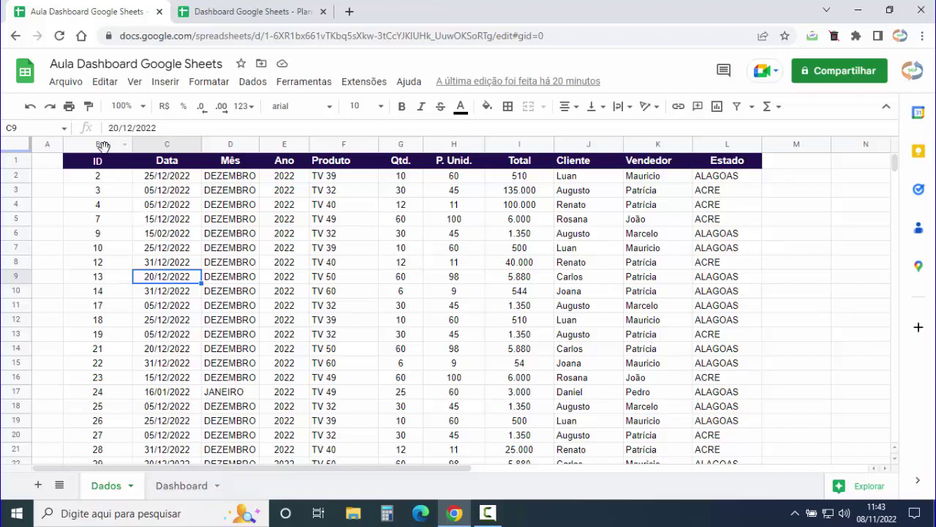
Select columns B through L of the Dados sales table, from ID to Estado.
left_click_drag(102, 143, 700, 176)
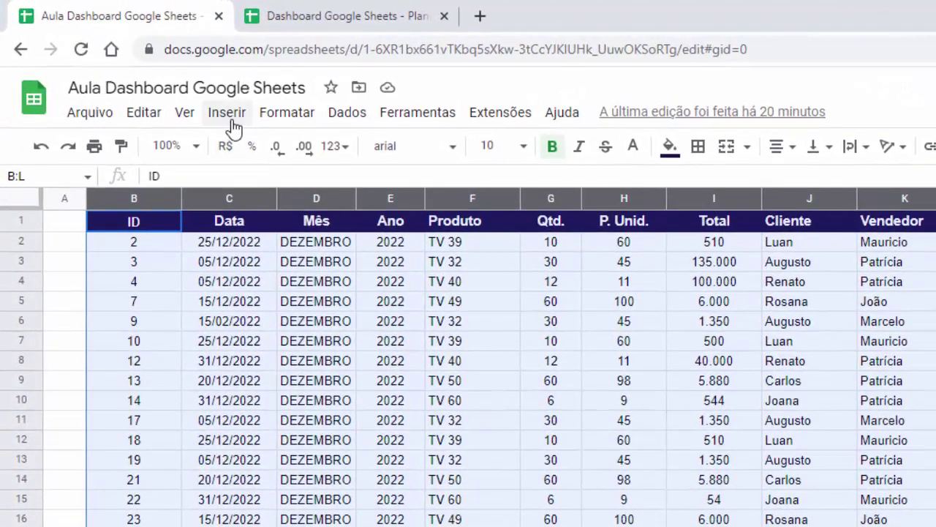
Start a pivot table from range Dados!B:L, placed on an existing sheet.
left_click(217, 107)
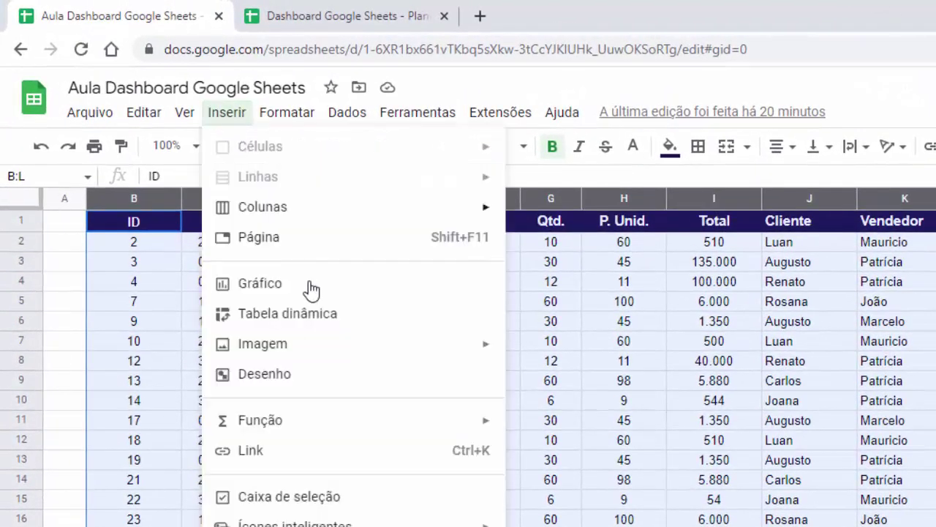
left_click(313, 317)
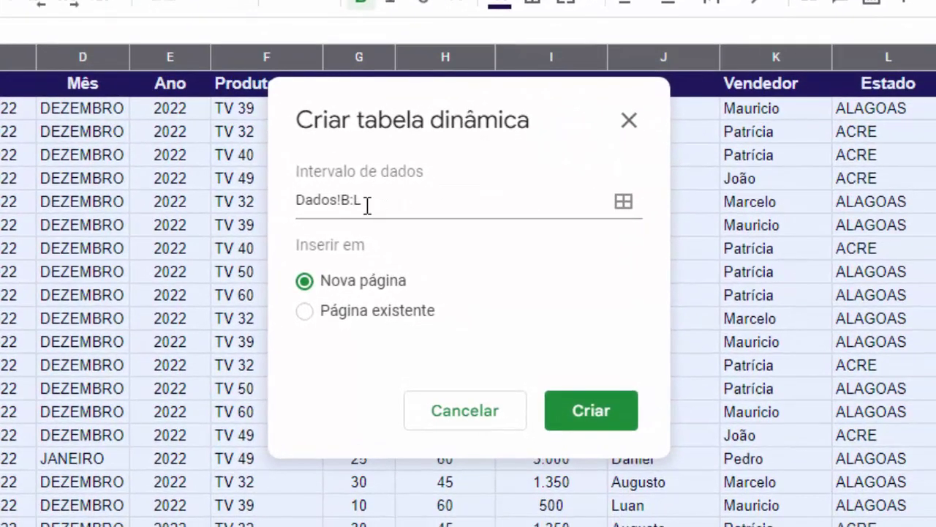
left_click(345, 200)
left_click_drag(345, 200, 359, 201)
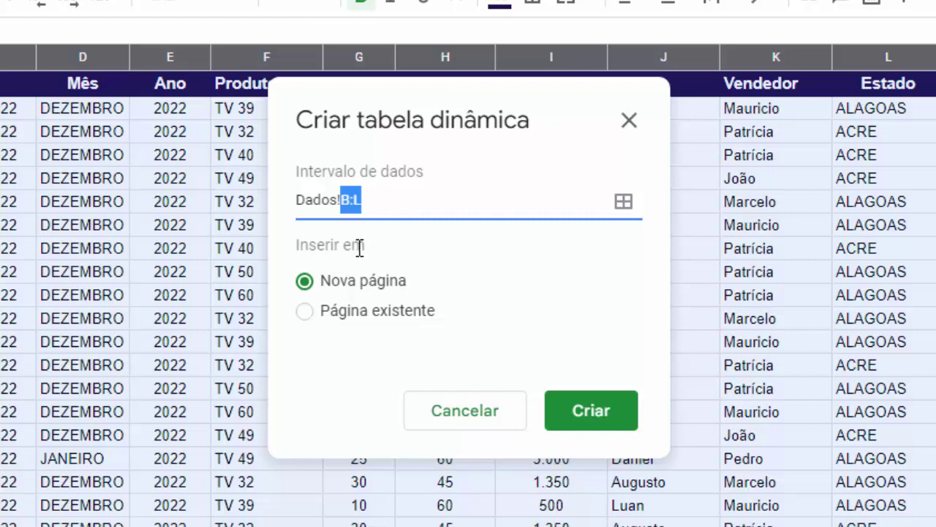
left_click(307, 313)
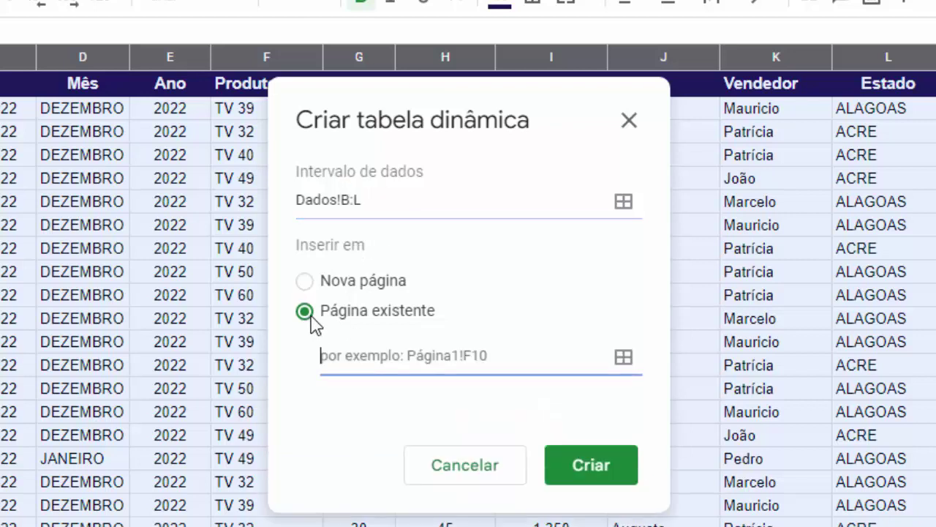
Set the pivot table destination to cell Dashboard!E1.
left_click(623, 358)
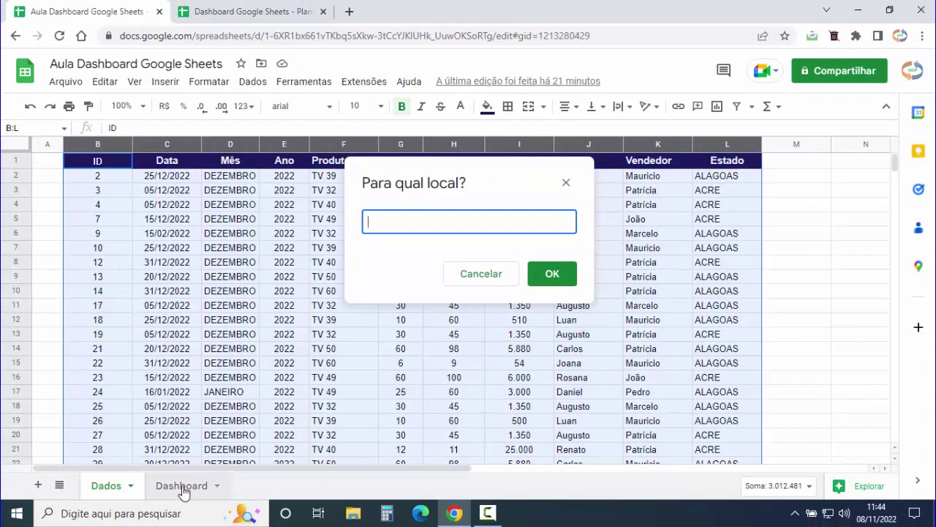
left_click(182, 485)
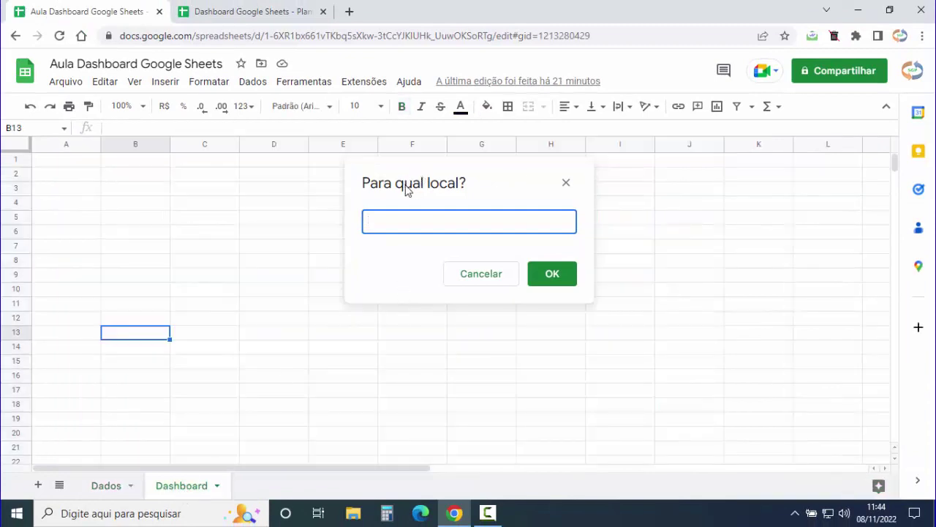
left_click_drag(406, 189, 512, 186)
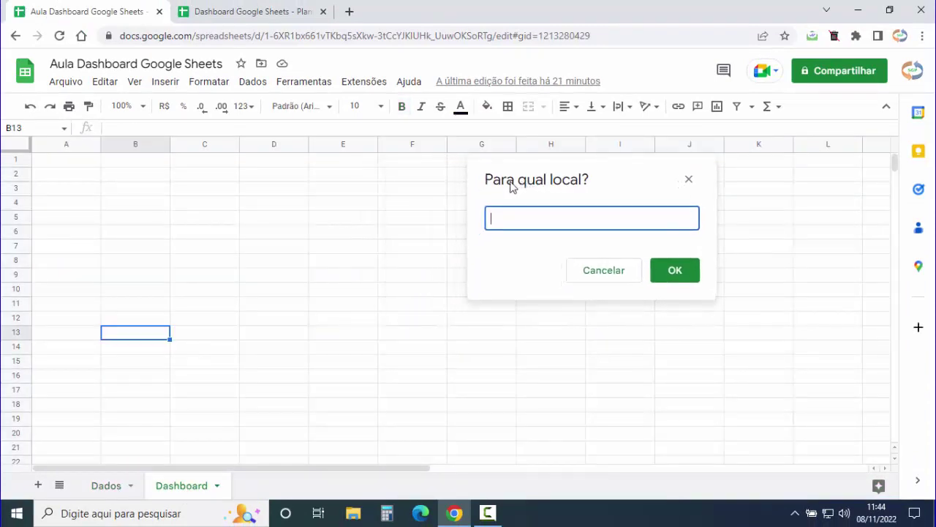
left_click(347, 161)
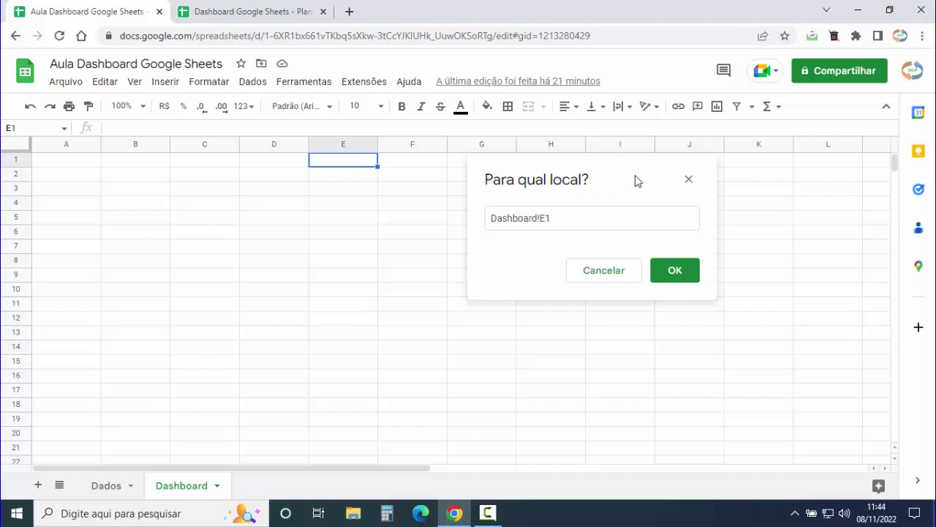
left_click(678, 276)
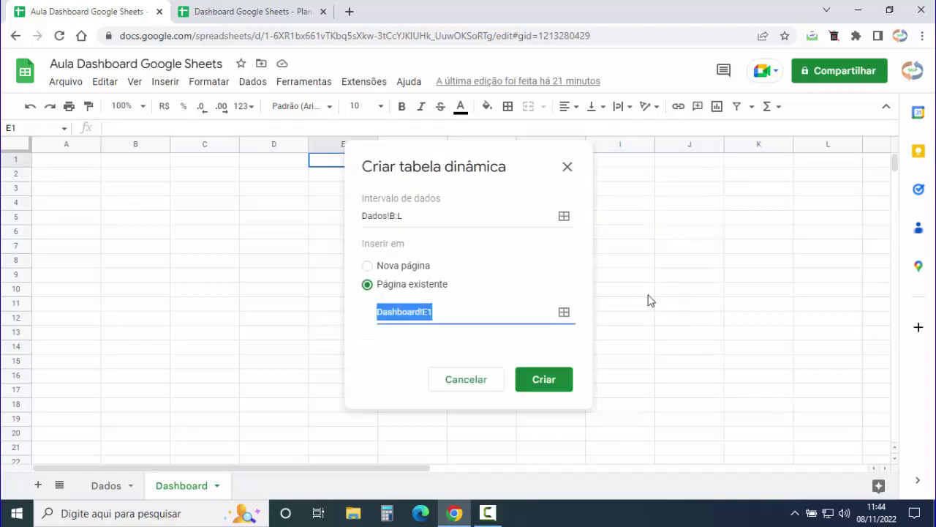
Create the pivot table with Cliente as rows and SUM of Total as values.
left_click(551, 392)
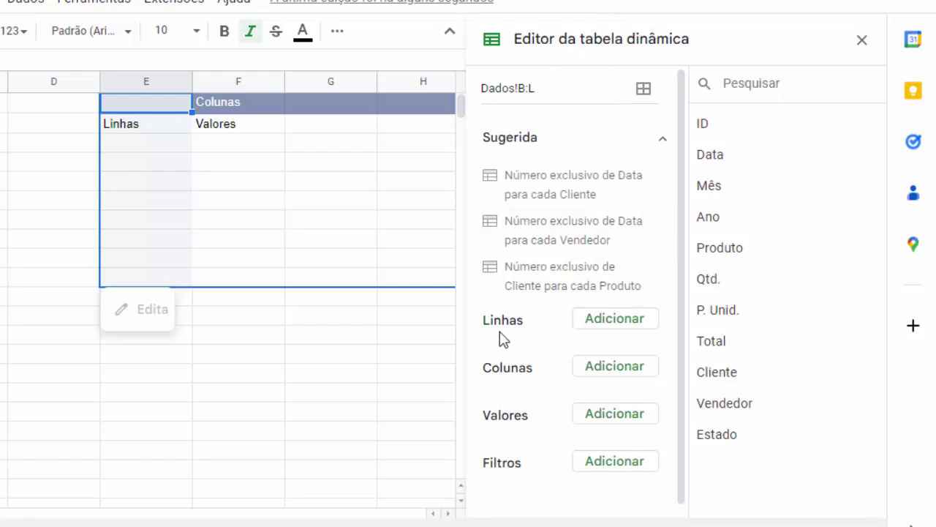
left_click(618, 322)
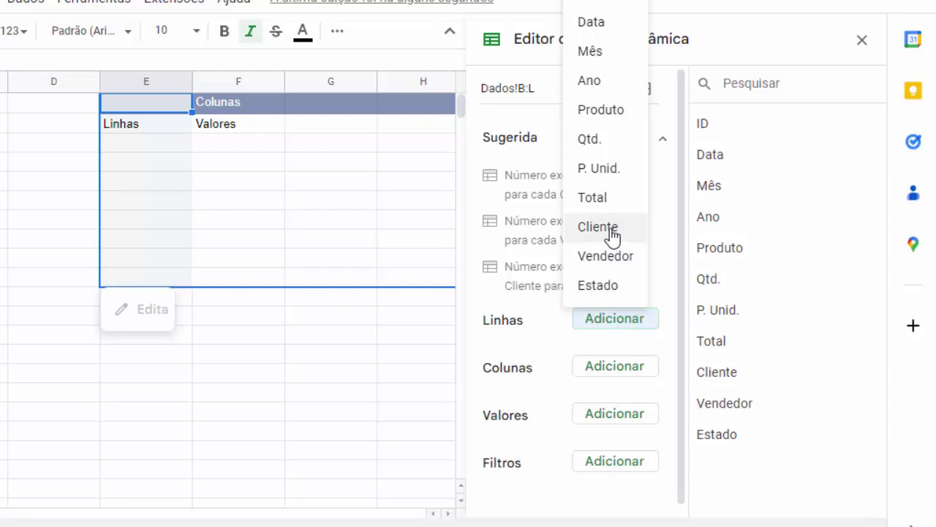
left_click(613, 235)
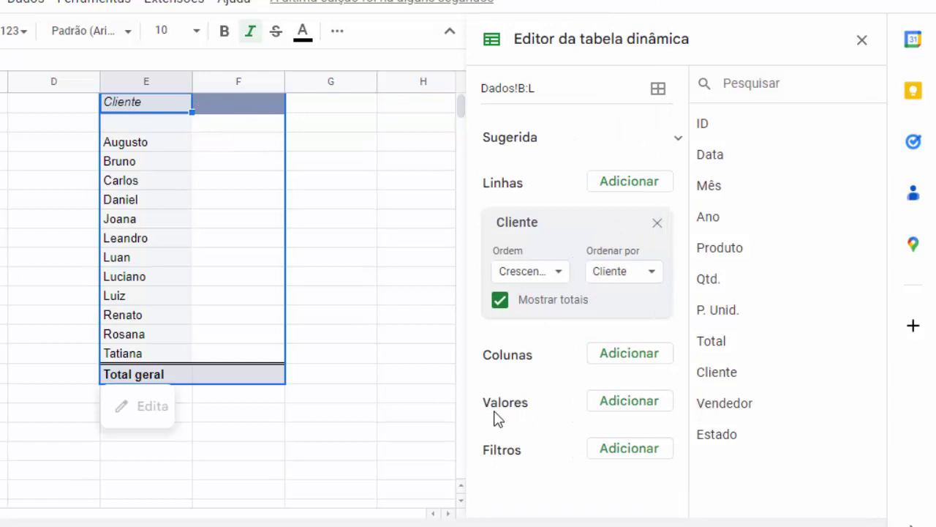
left_click(632, 410)
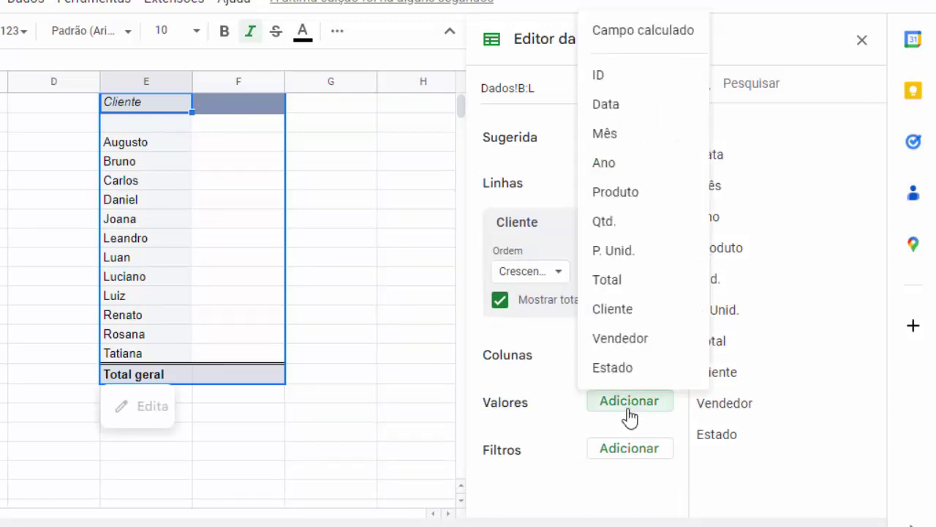
left_click(624, 290)
scroll(554, 406, "down", 2)
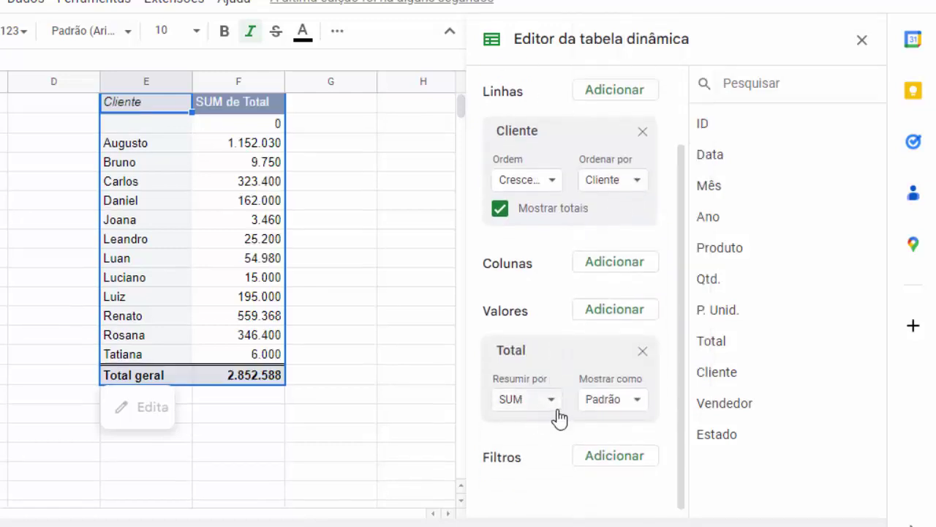
left_click(558, 411)
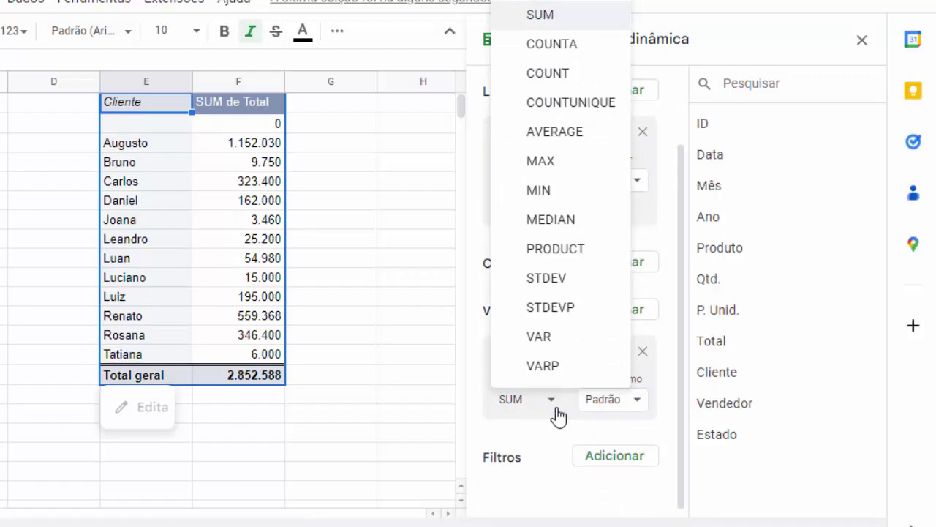
left_click(548, 17)
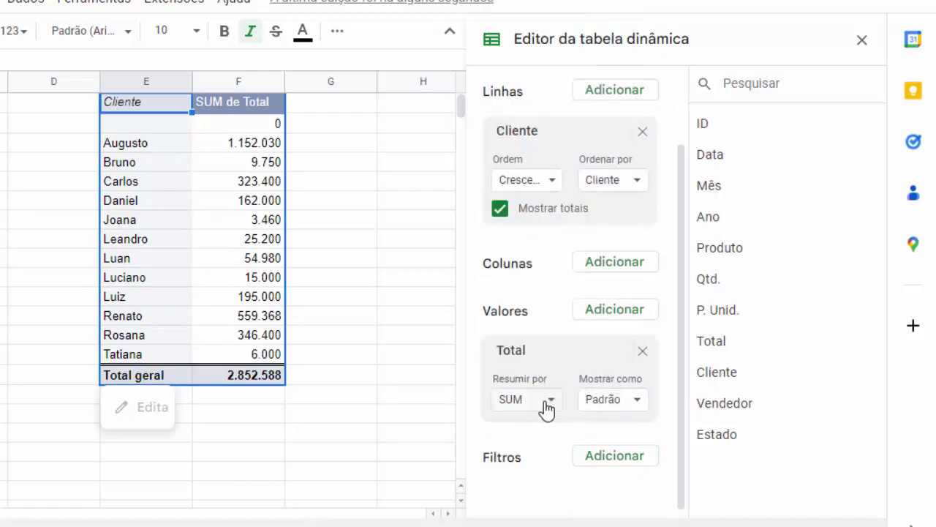
scroll(547, 410, "up", 1)
scroll(547, 410, "up", 1)
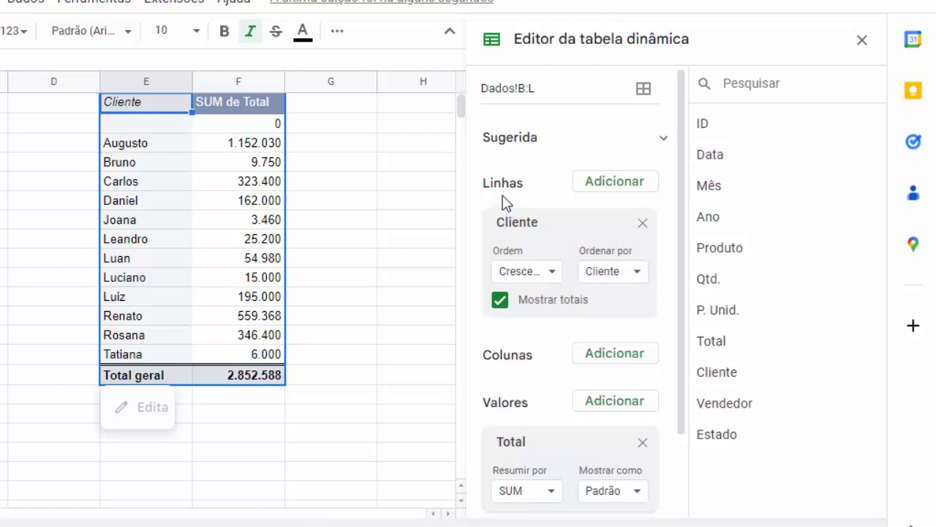
Sort clients descending by SUM de Total and hide the grand total.
left_click(552, 275)
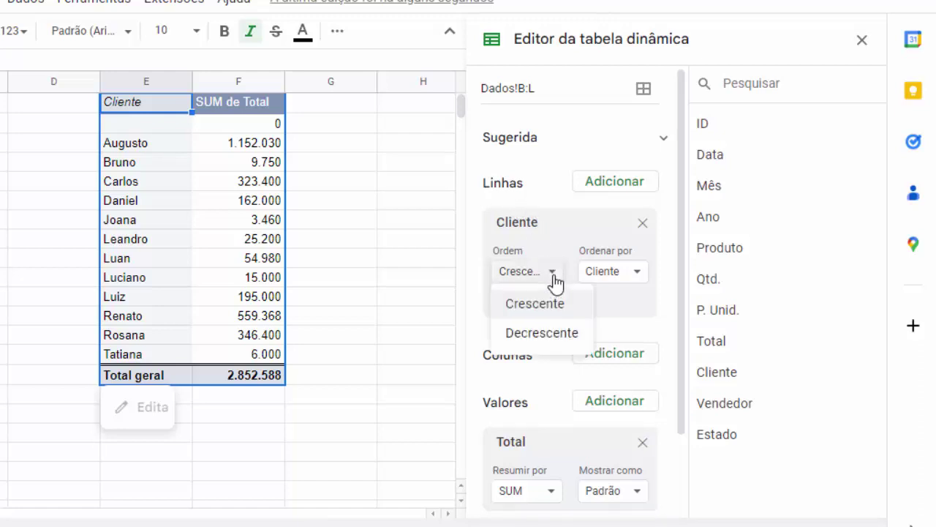
left_click(547, 333)
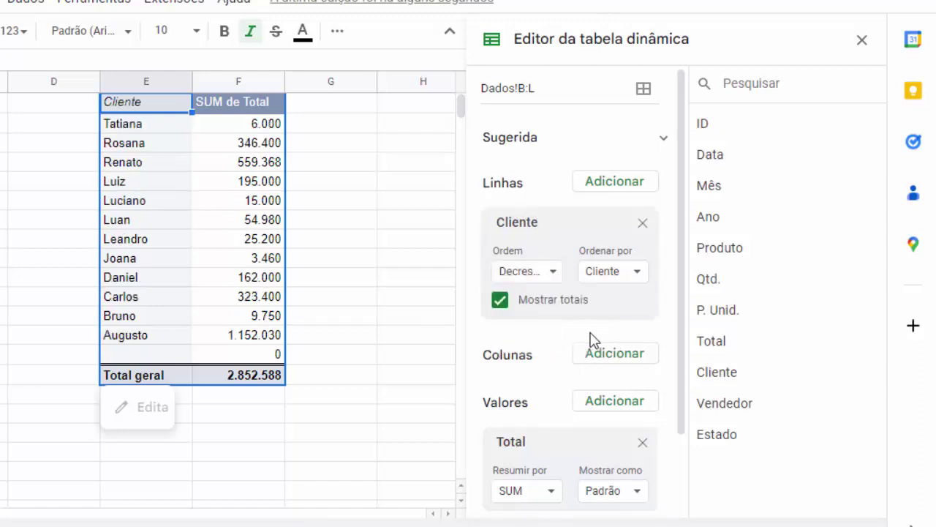
left_click(638, 277)
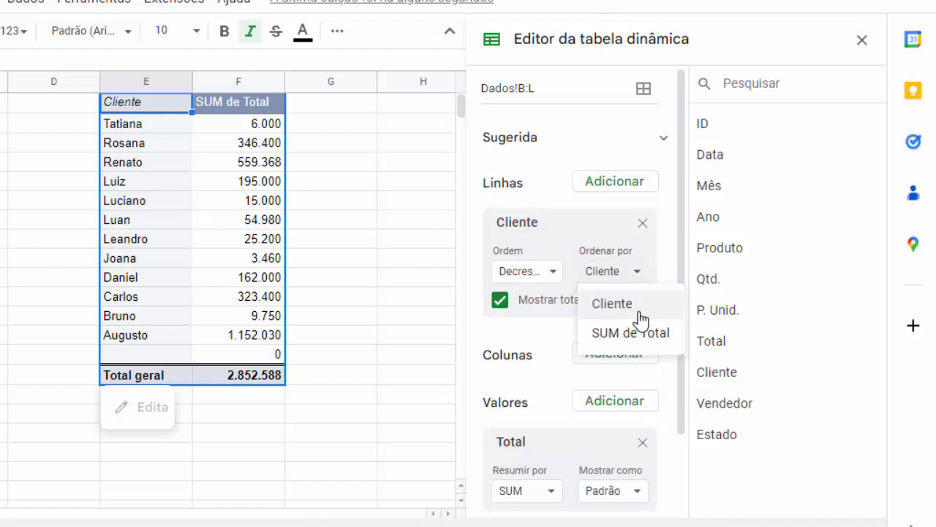
left_click(632, 334)
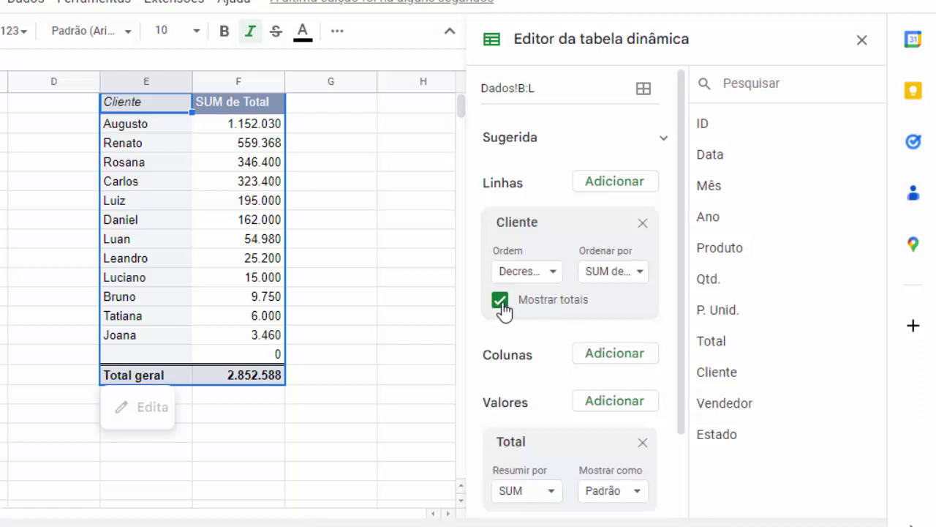
left_click(501, 305)
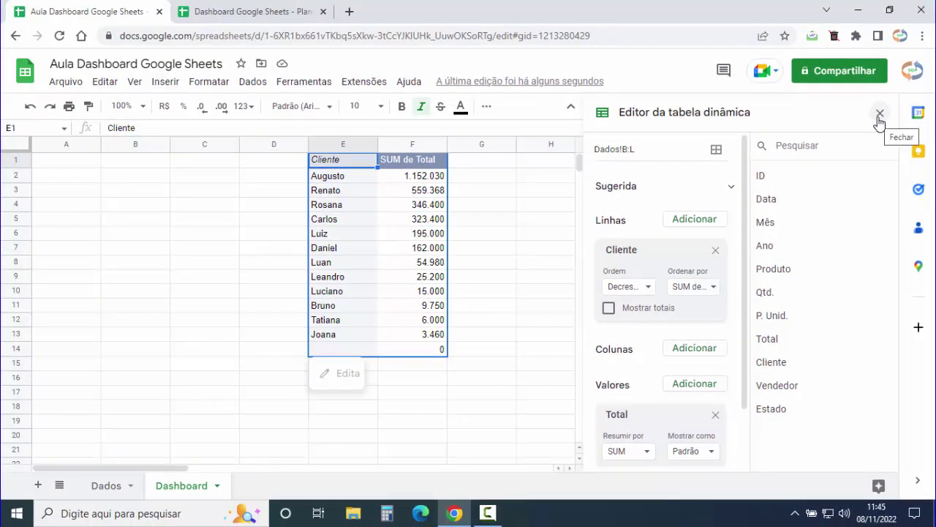
Give header cells E1:F1 a dark cherry red fill with bold white text.
left_click(880, 114)
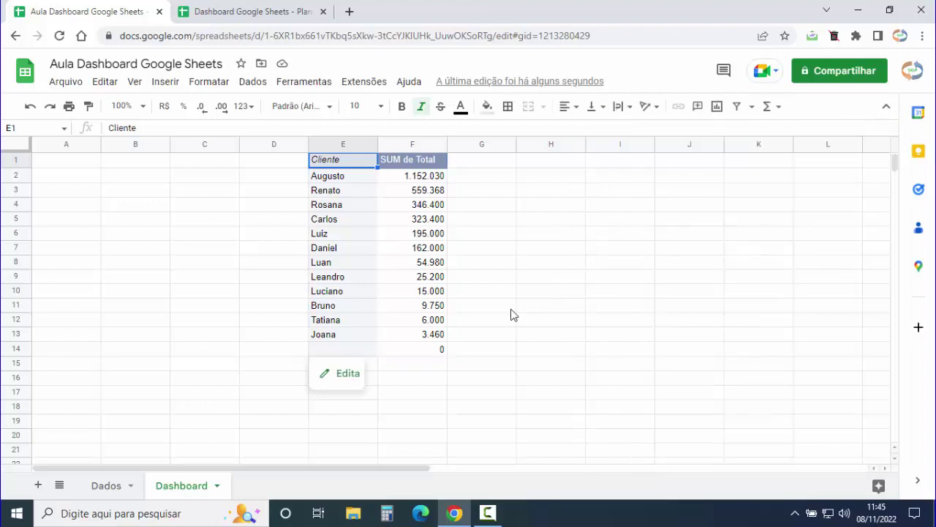
left_click(492, 324)
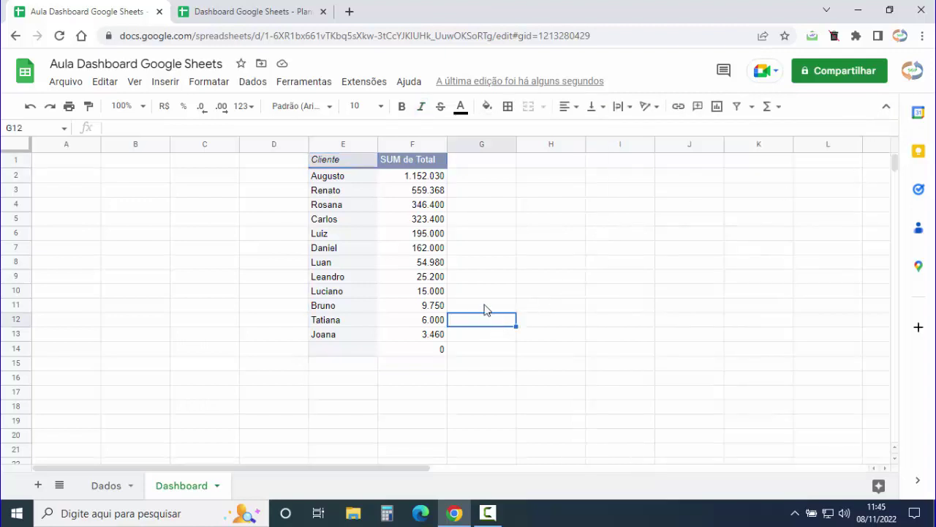
mouse_move(355, 173)
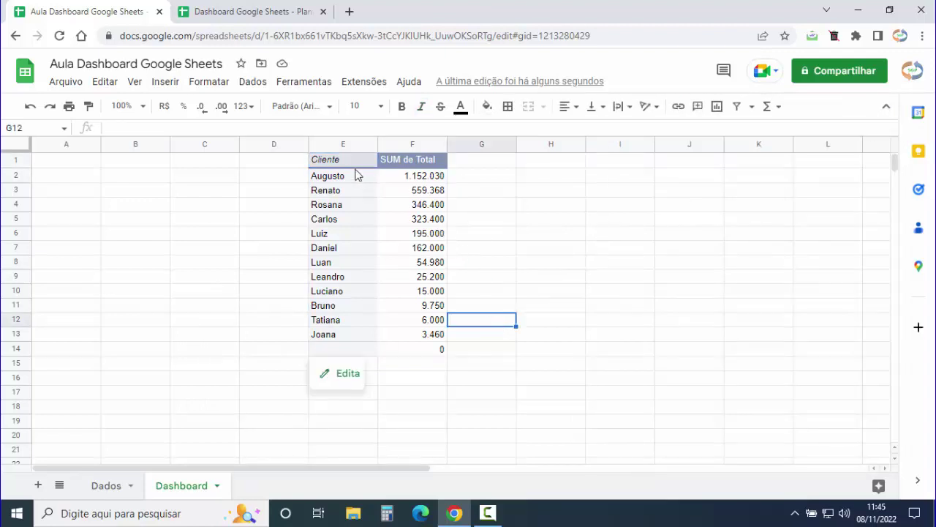
left_click_drag(402, 198, 473, 192)
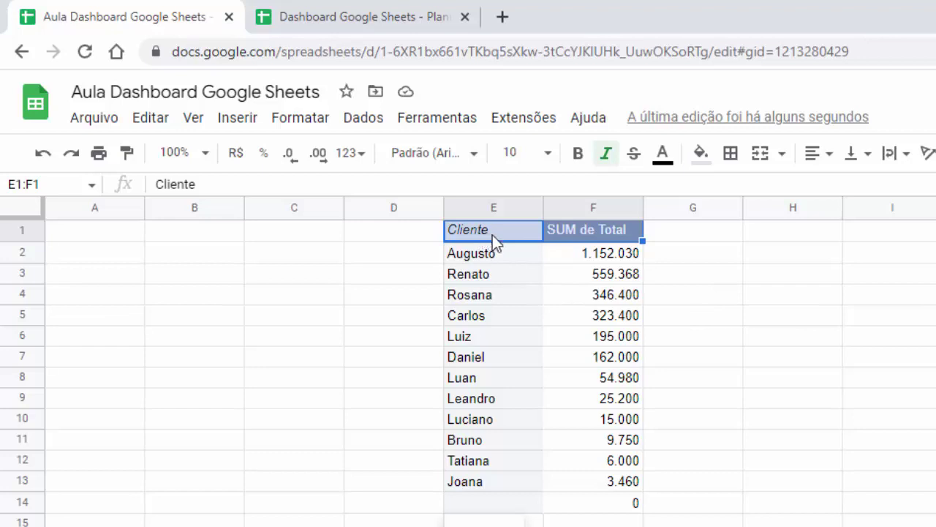
left_click(701, 154)
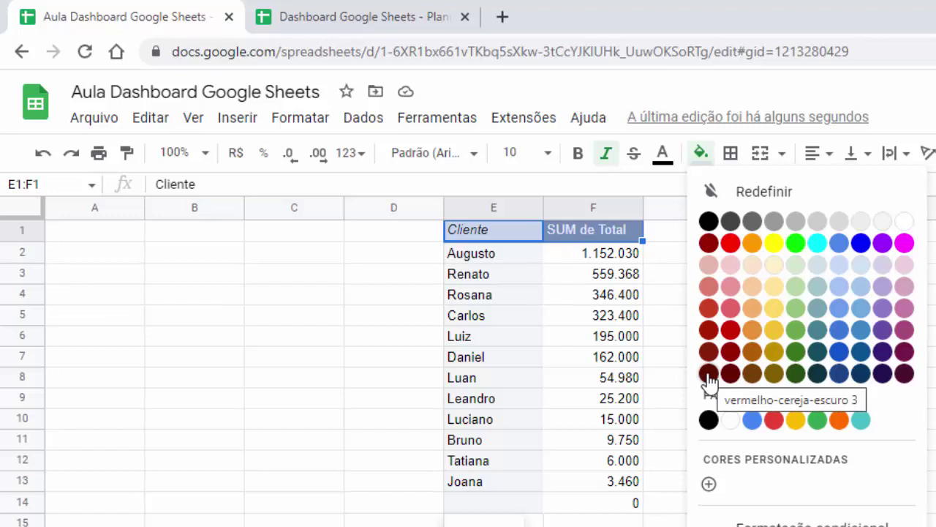
left_click(709, 374)
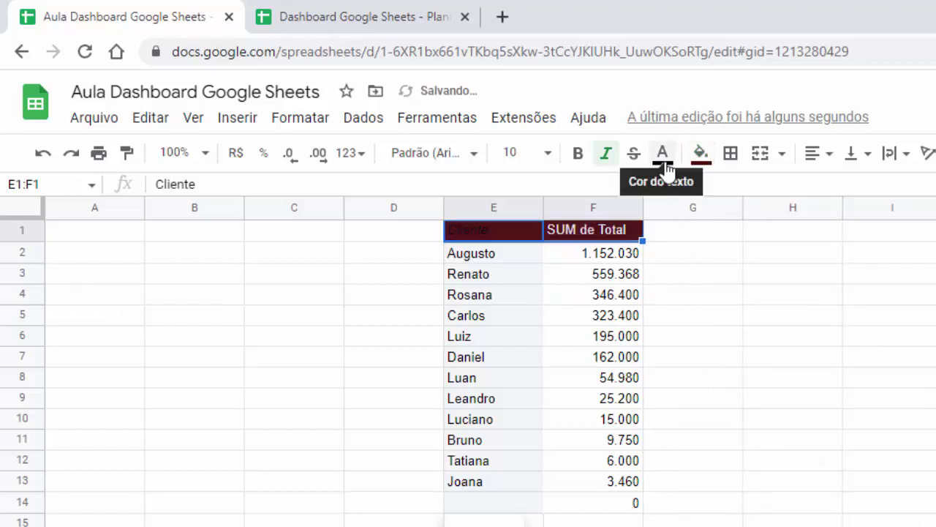
left_click(662, 154)
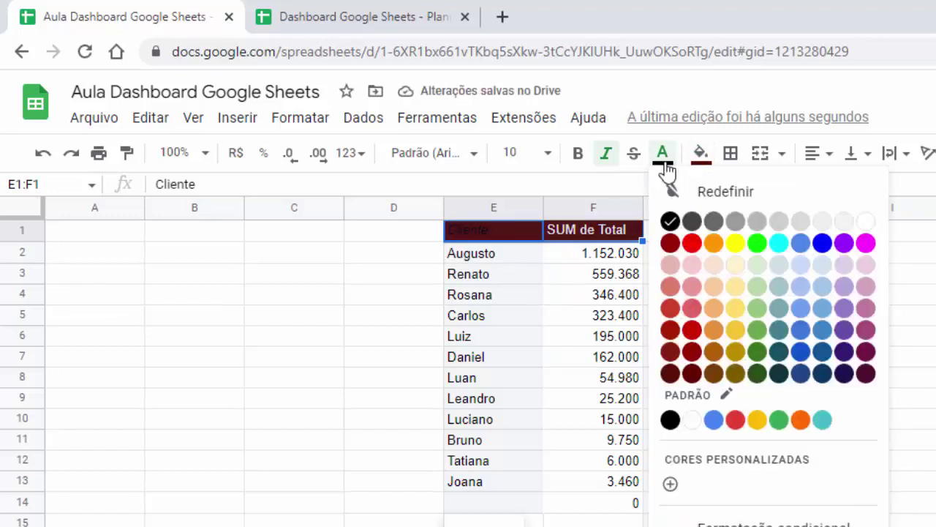
left_click(866, 223)
left_click(578, 153)
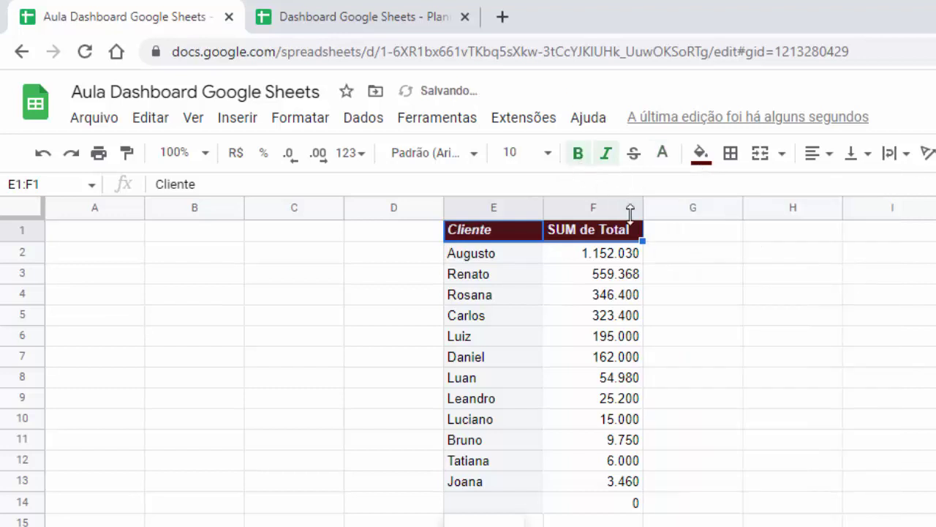
Rename the pivot headers to CLIENTE and TOTAL.
left_click(490, 235)
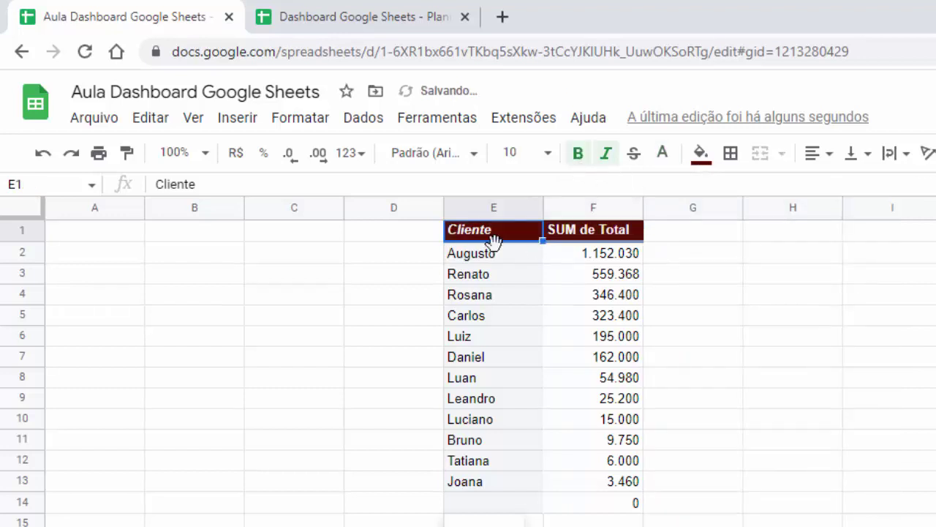
type("CLIEN")
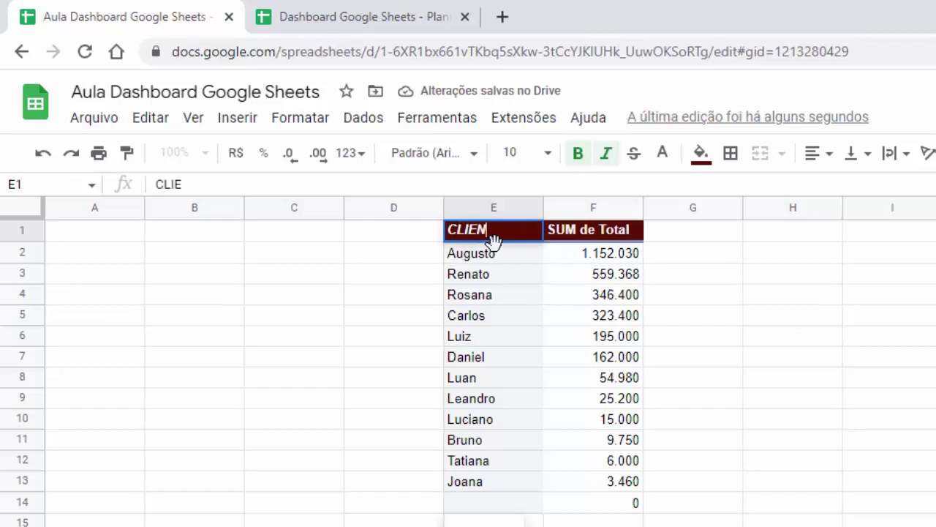
type("TE")
key("Tab")
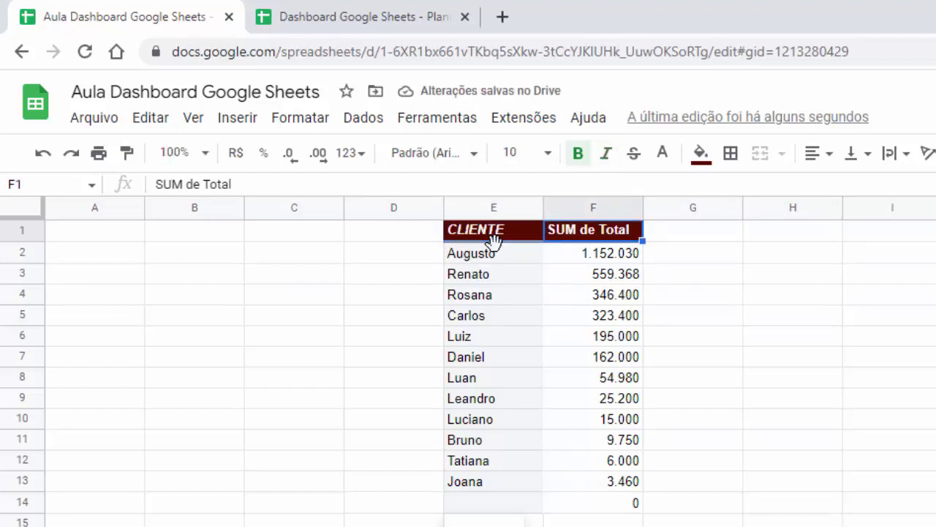
type("TOTAL")
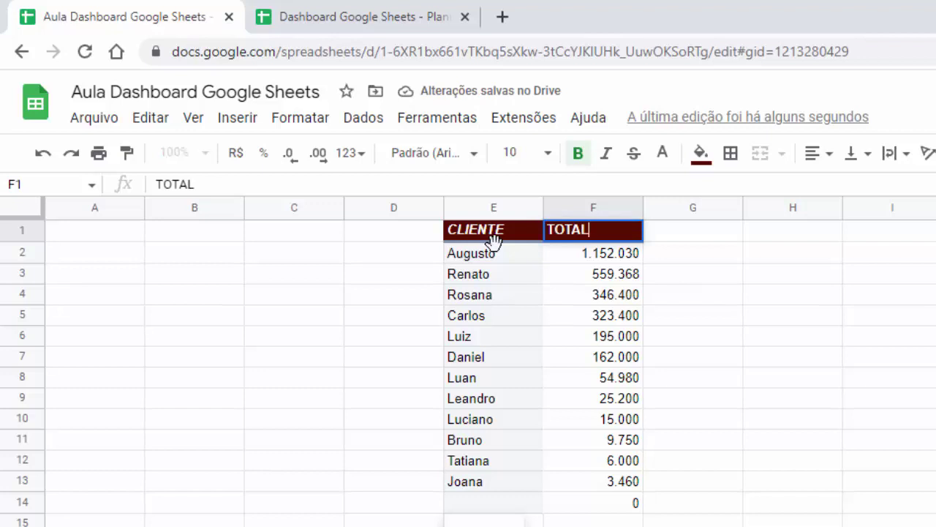
key("Return")
left_click(664, 279)
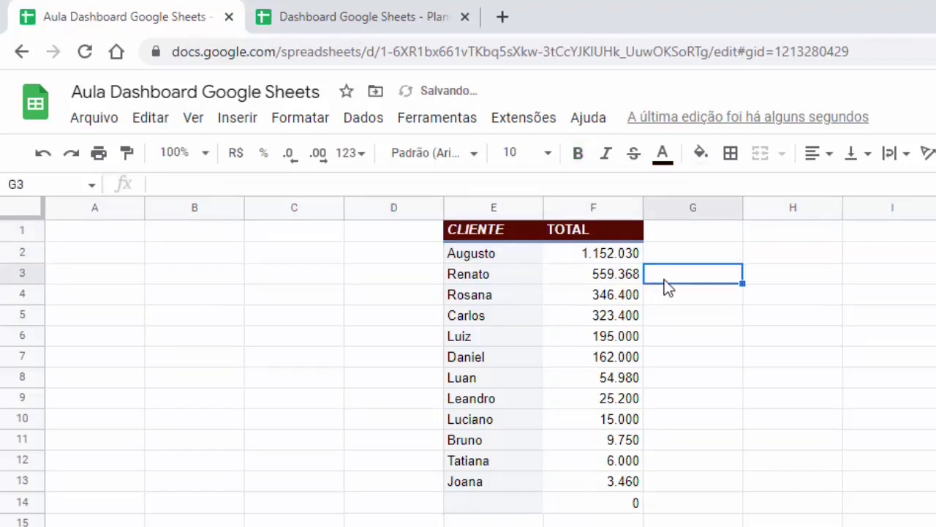
Centre and italicise the TOTAL header in F1.
left_click(591, 232)
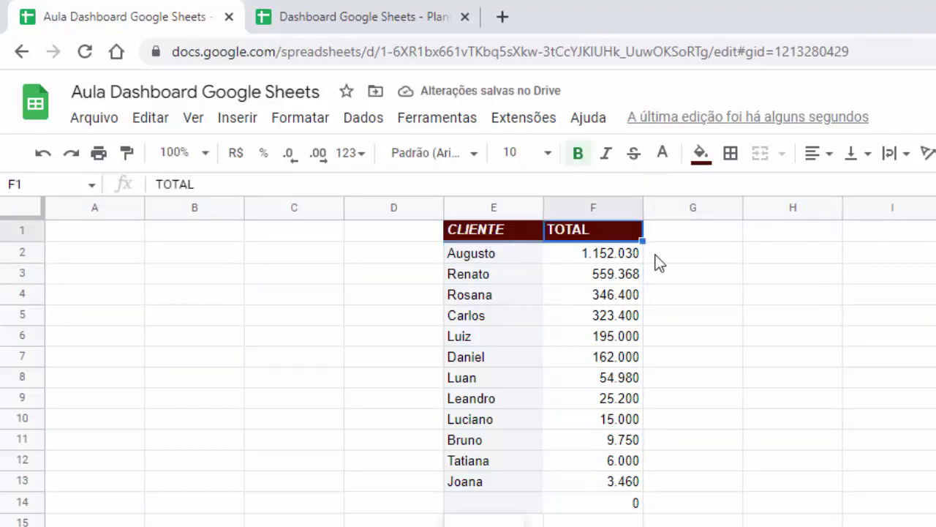
left_click(828, 154)
left_click(842, 186)
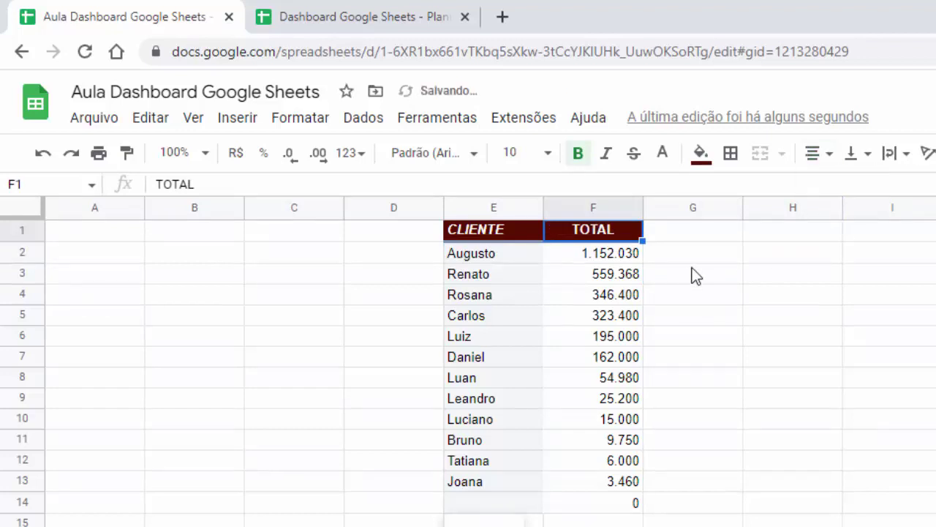
left_click(609, 159)
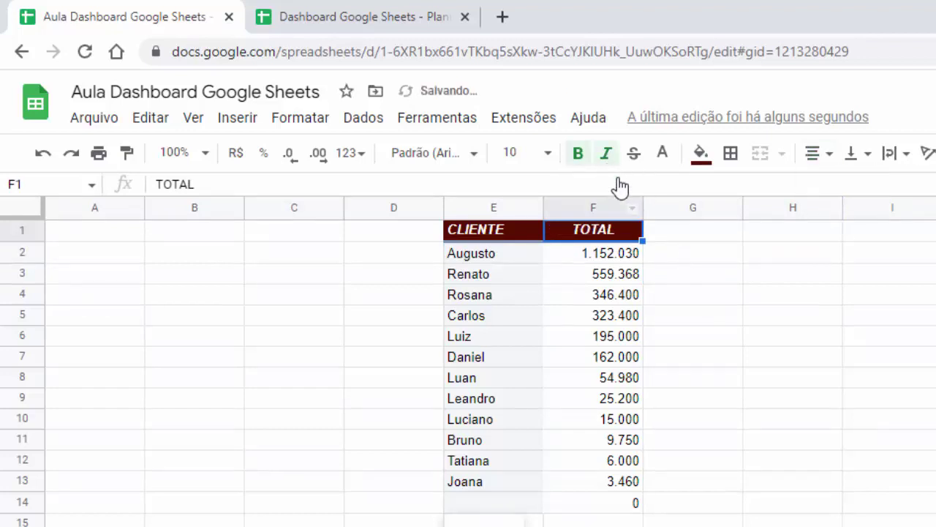
left_click(399, 403)
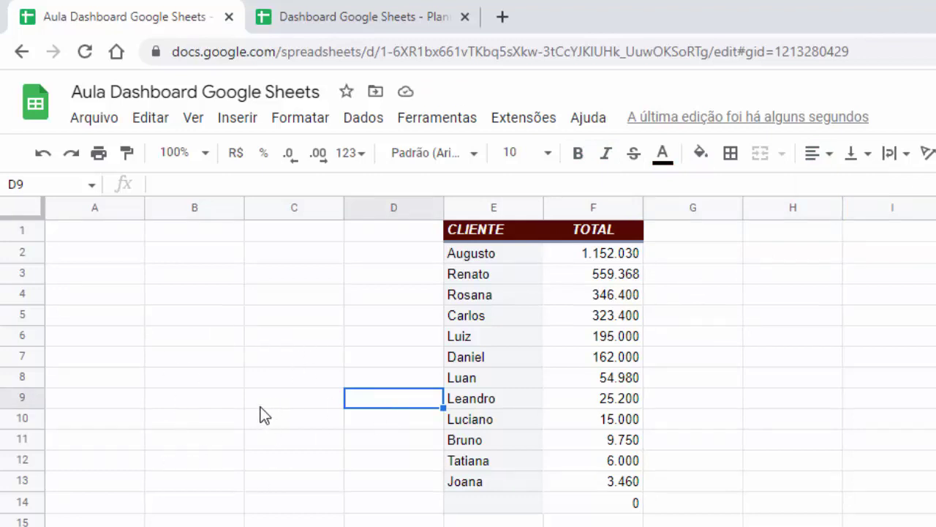
Turn off Linhas de grade under Ver > Mostrar for the Dashboard sheet.
left_click(193, 119)
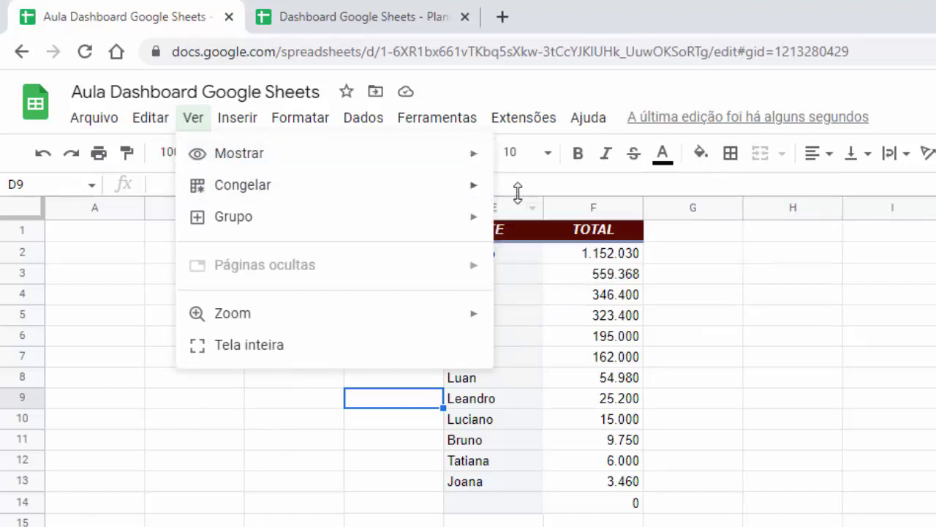
mouse_move(484, 165)
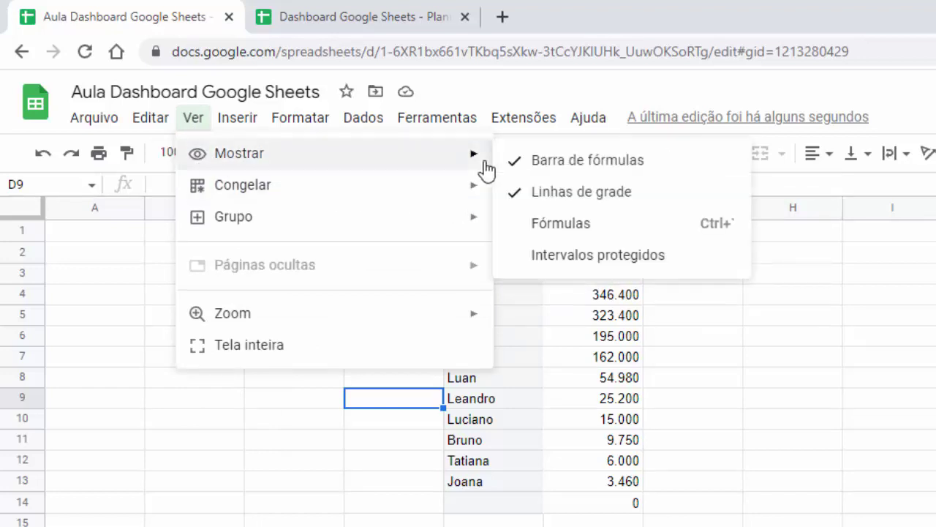
left_click(564, 193)
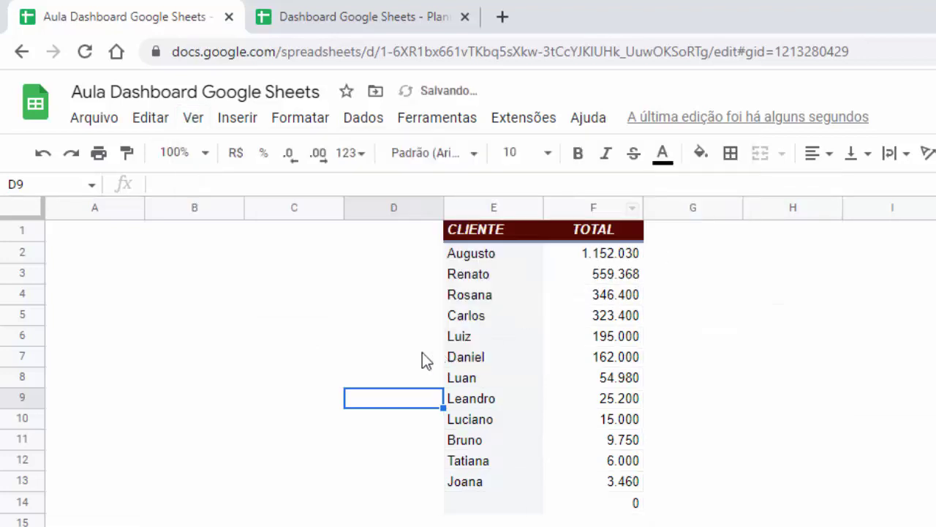
left_click(393, 338)
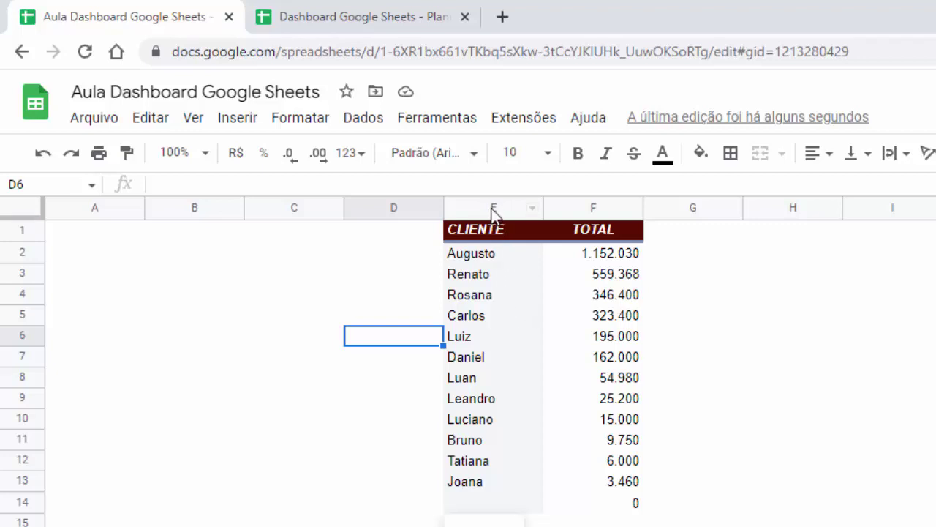
Insert a chart from columns E:F (CLIENTE and TOTAL), giving a TOTAL pie chart.
left_click_drag(493, 213, 578, 207)
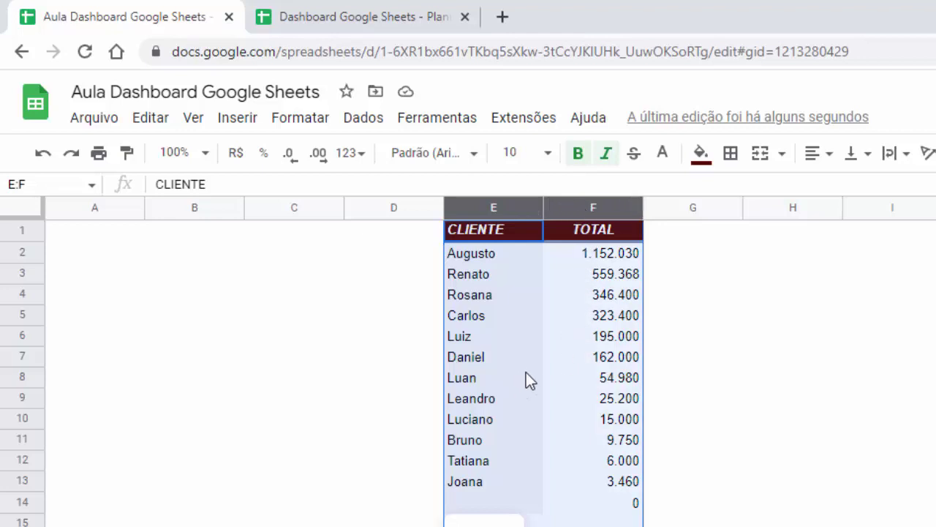
left_click(232, 121)
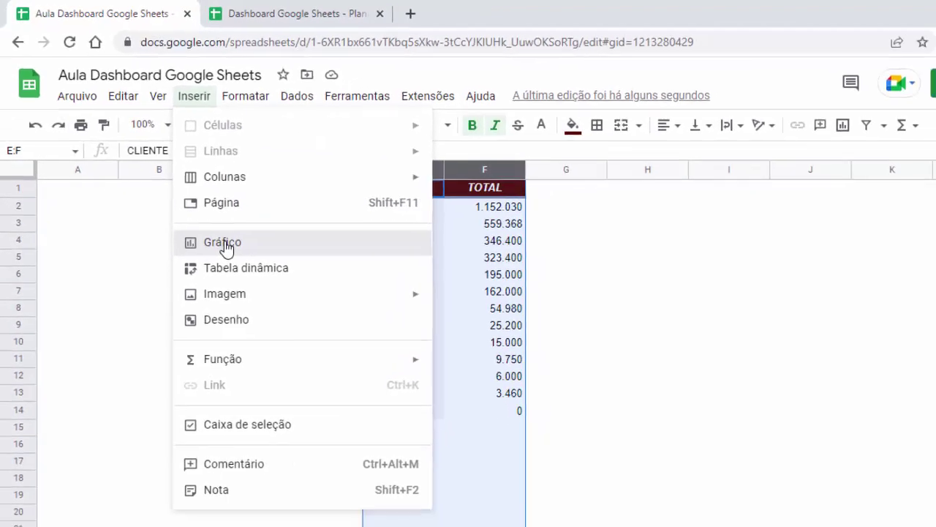
left_click(272, 296)
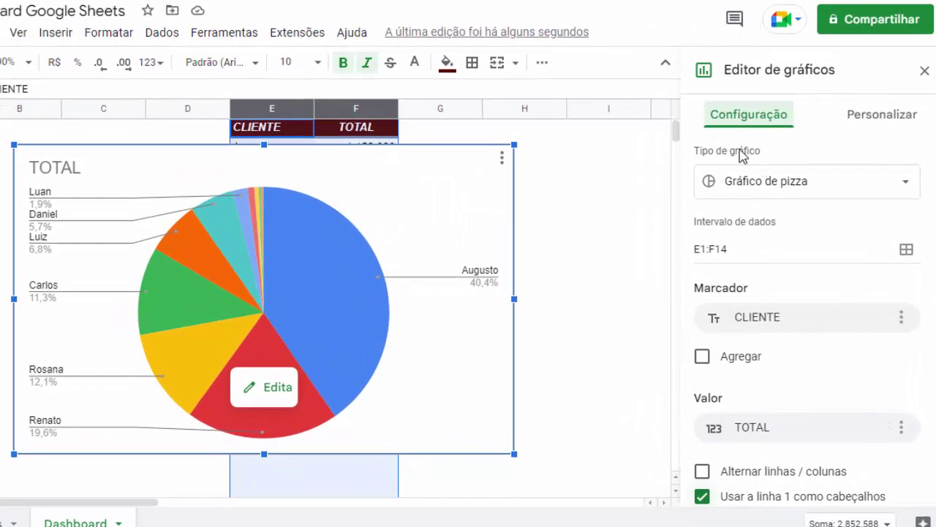
Change the chart type to a column chart.
left_click(910, 194)
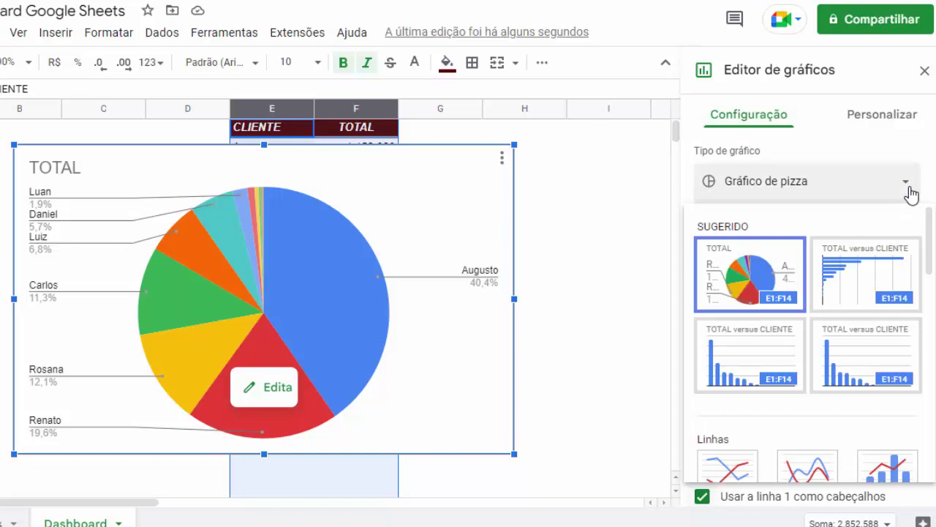
left_click(748, 364)
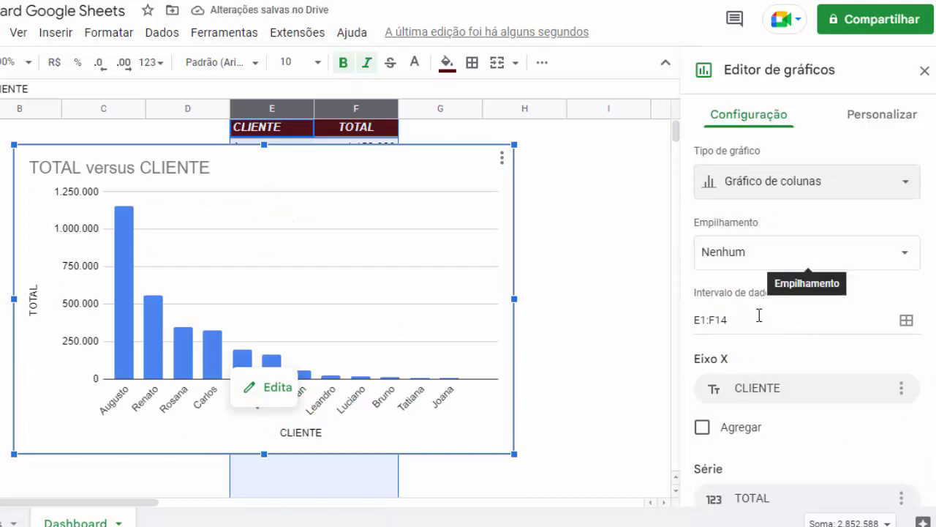
scroll(753, 300, "down", 1)
scroll(755, 304, "down", 1)
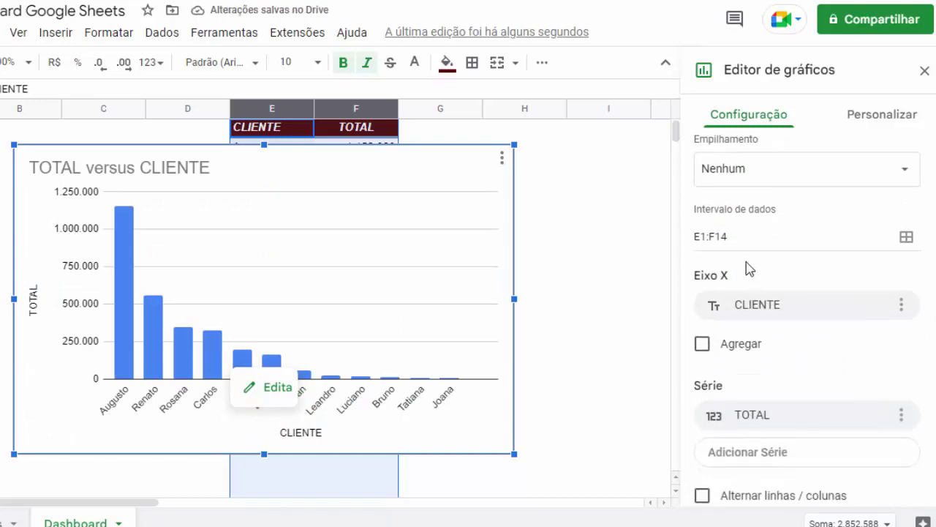
Set the chart data range to E1:F1000 and turn on aggregation for the X axis.
left_click(738, 235)
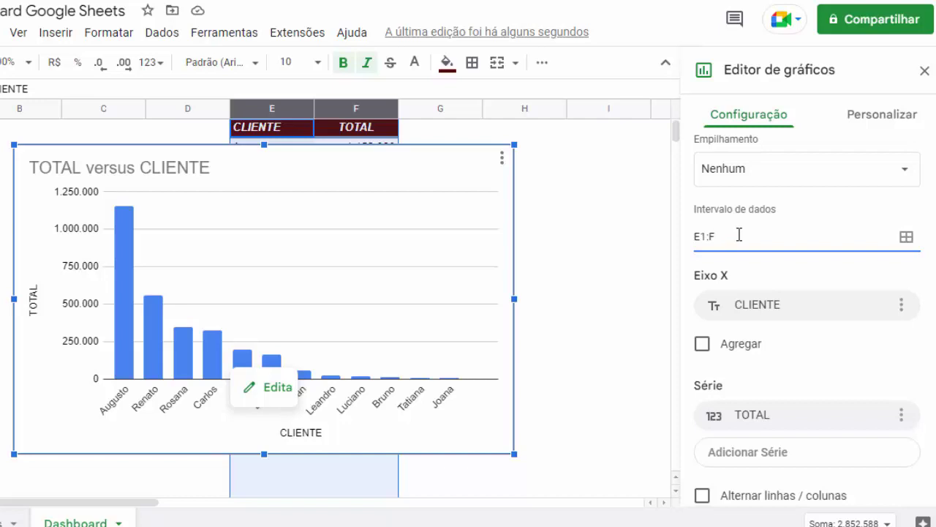
type("1000")
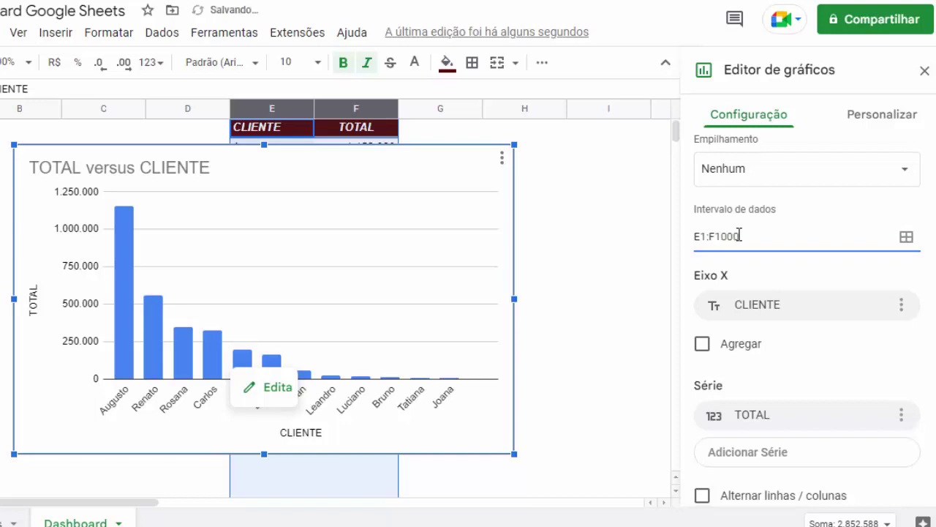
left_click_drag(751, 235, 710, 234)
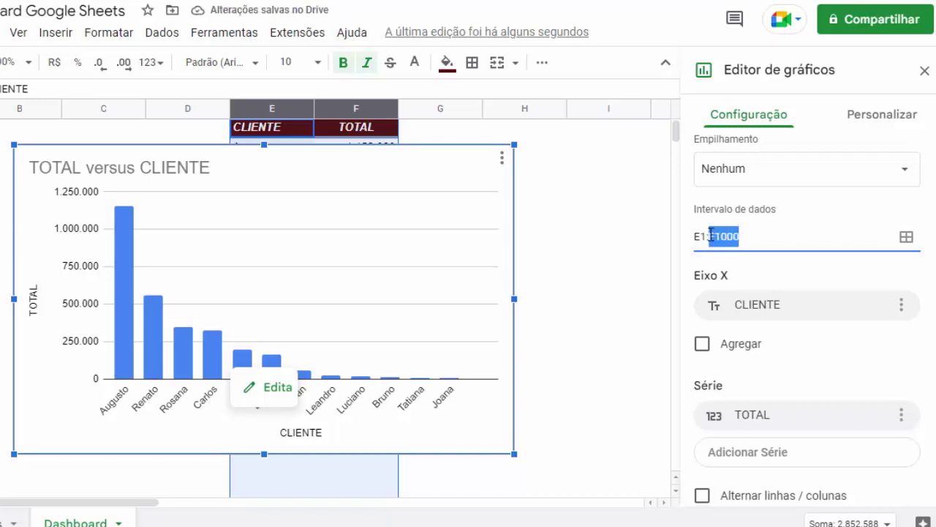
left_click(756, 238)
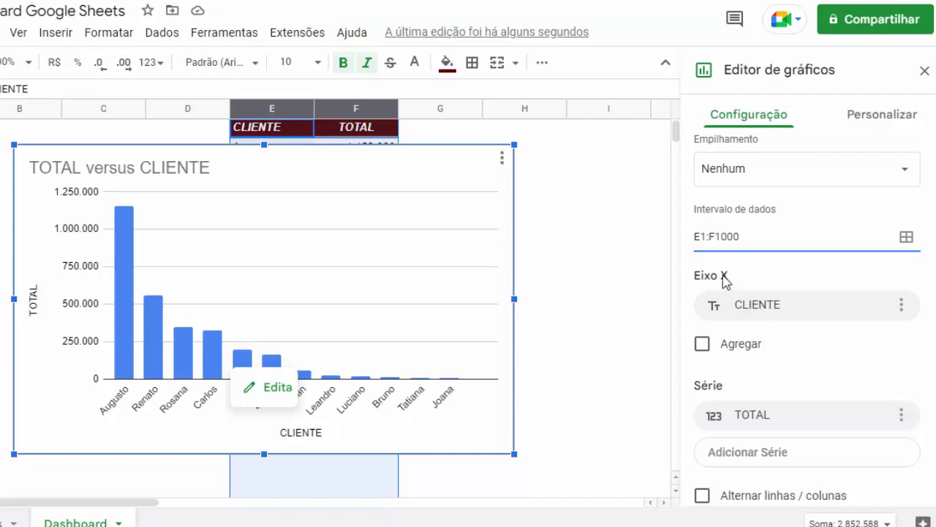
left_click(705, 345)
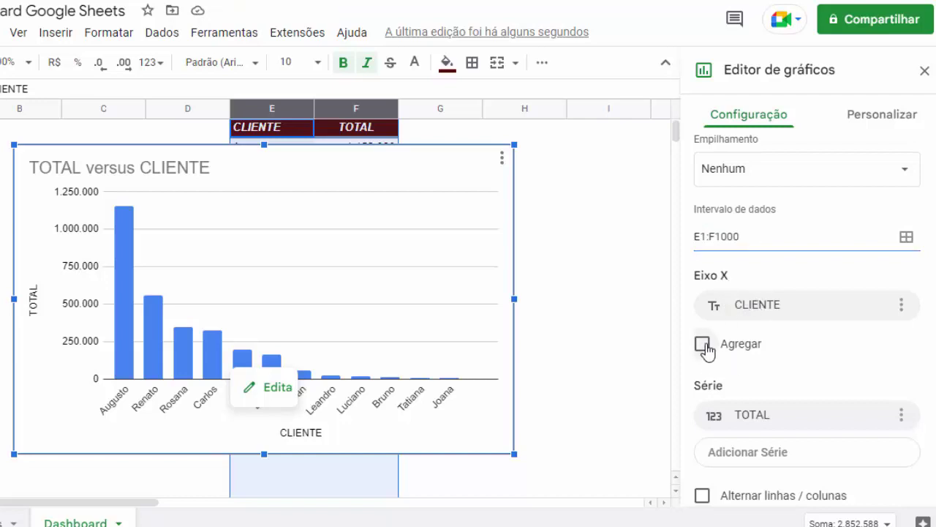
scroll(739, 395, "down", 1)
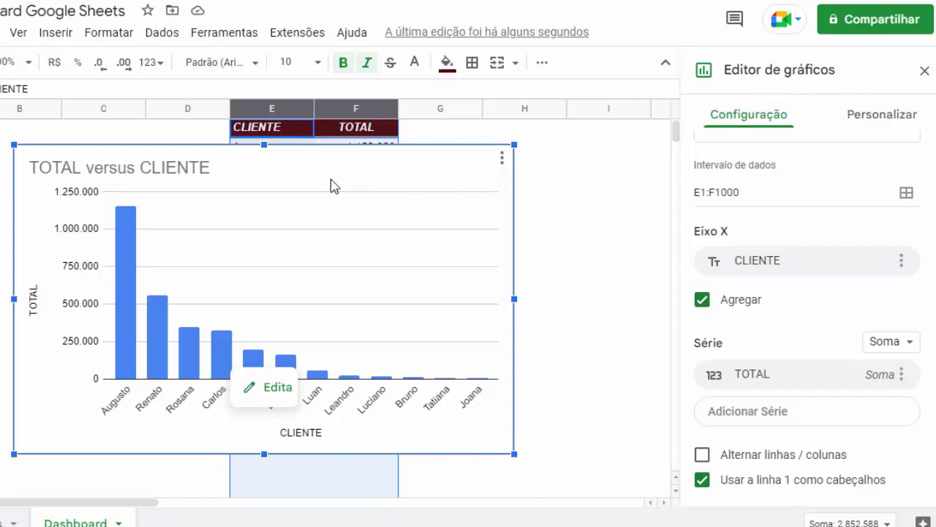
Change the chart title text to VENDAS R$ CLIENTES.
left_click(137, 173)
left_click(137, 171)
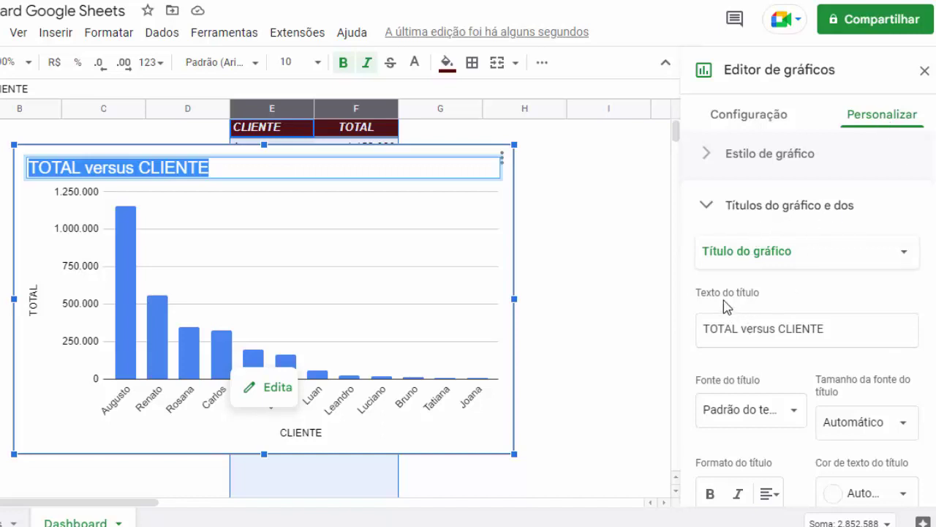
left_click(780, 330)
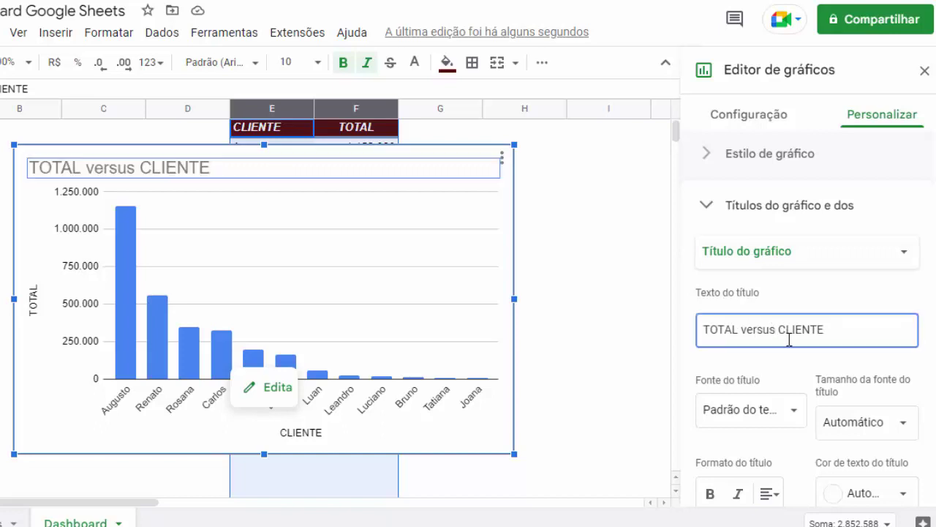
key("BackSpace")
key("BackSpace")
key("BackSpace")
key("BackSpace")
key("BackSpace")
key("BackSpace")
key("BackSpace")
key("BackSpace")
key("BackSpace")
key("BackSpace")
key("BackSpace")
key("BackSpace")
type("VEN")
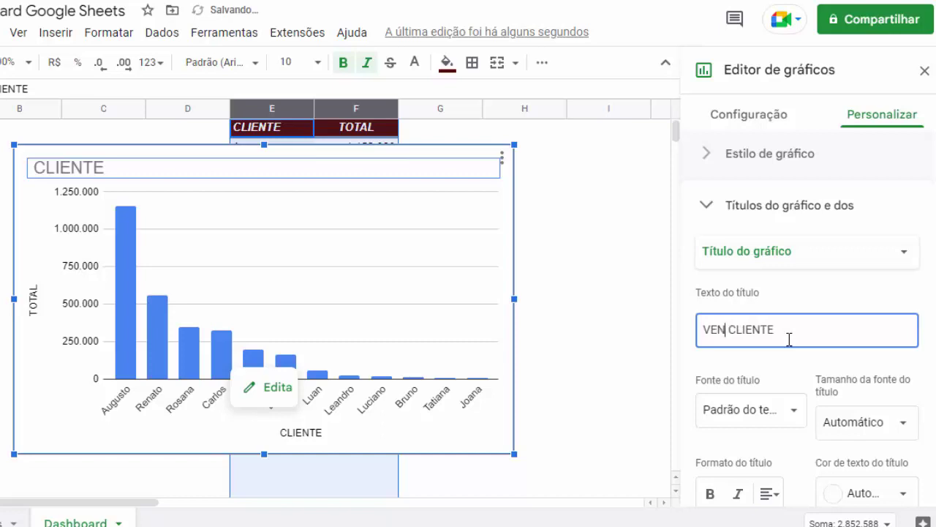
type("DAS")
key("End")
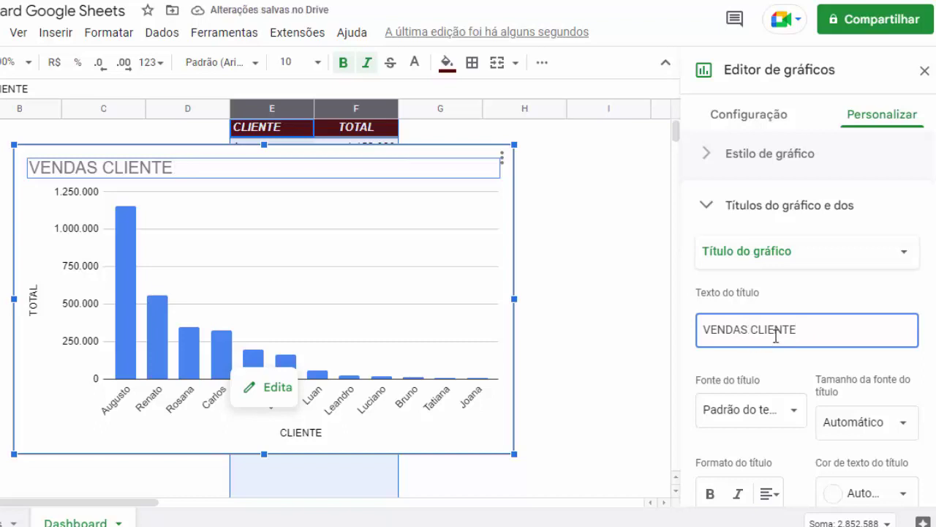
type("R$")
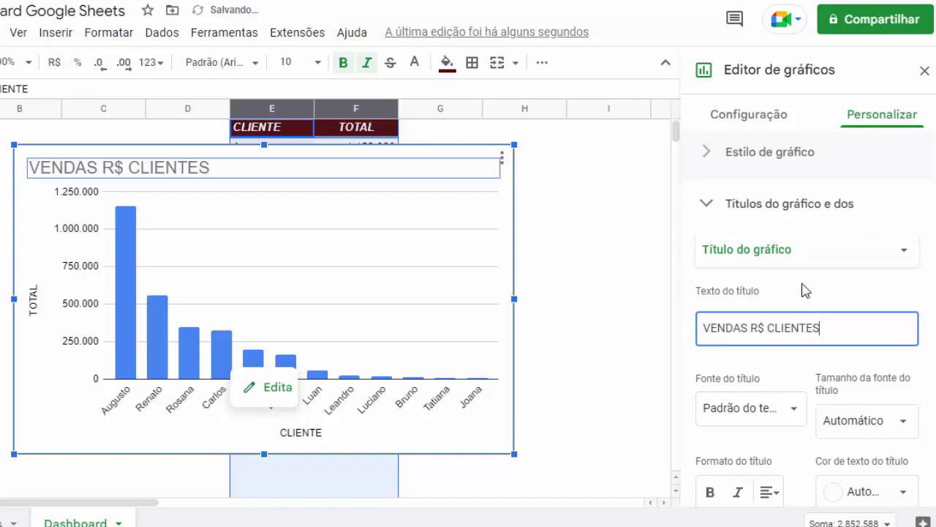
Format the chart title as size 14, bold, centred and red.
scroll(805, 288, "down", 3)
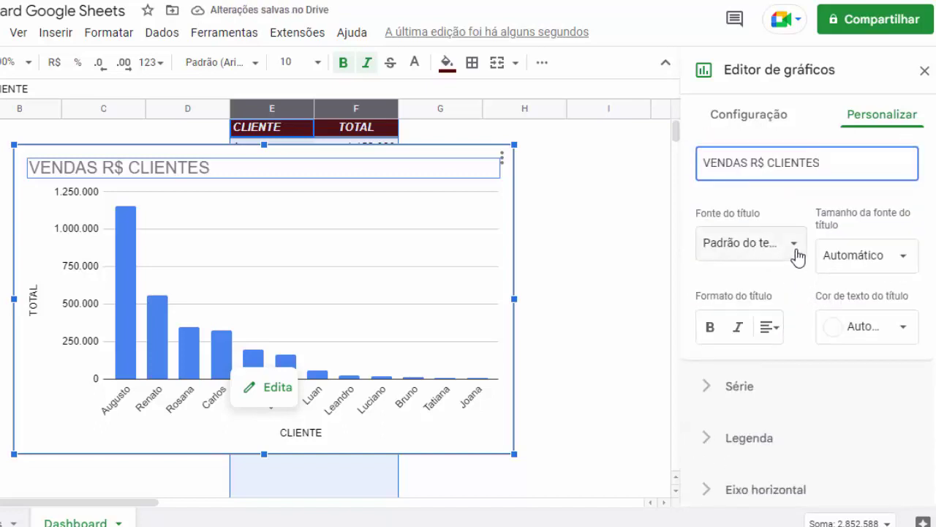
left_click(795, 255)
left_click(787, 247)
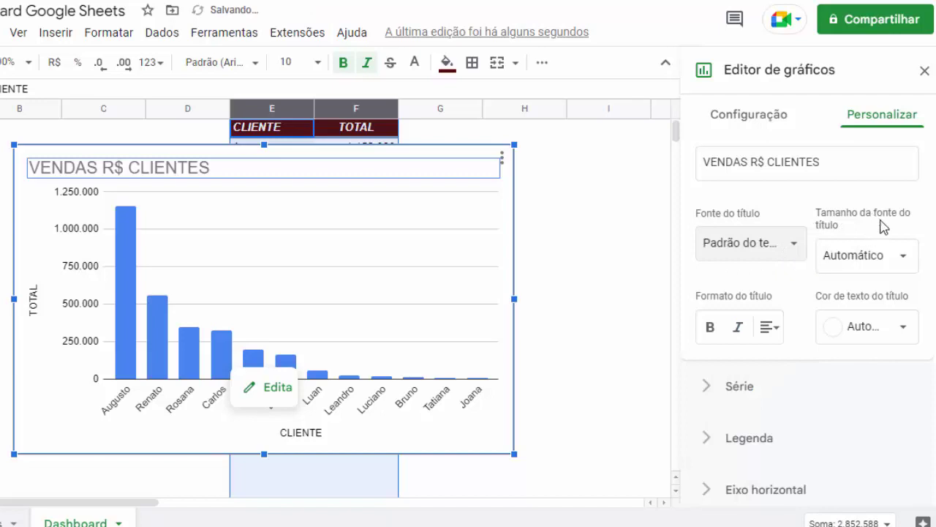
left_click(902, 272)
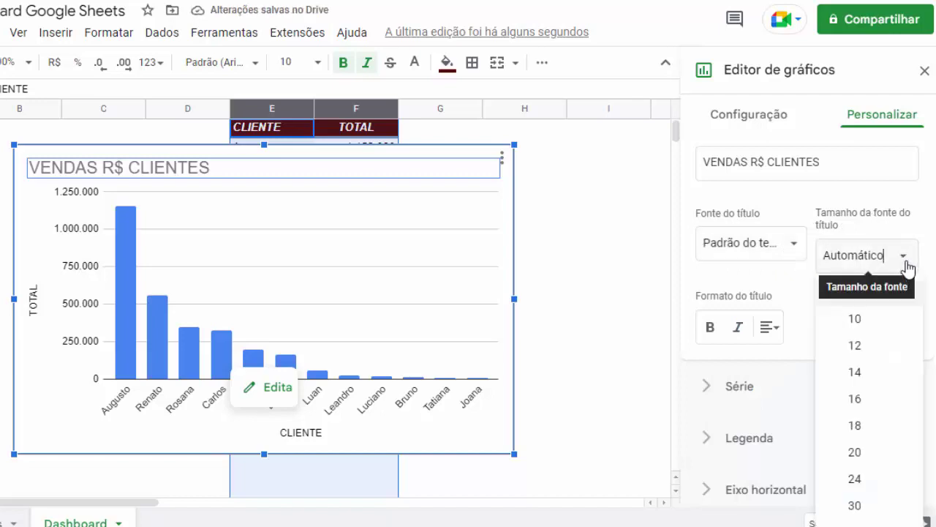
left_click(868, 374)
left_click(710, 326)
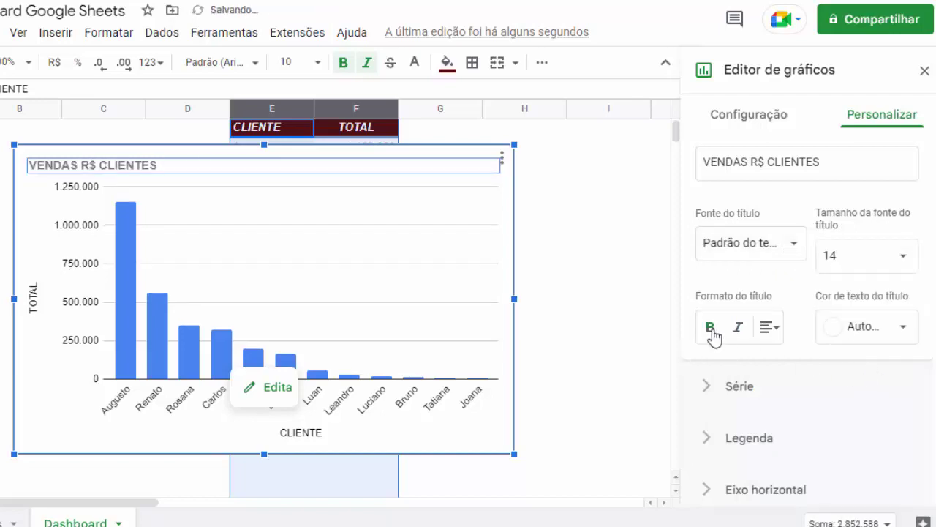
left_click(776, 328)
left_click(791, 358)
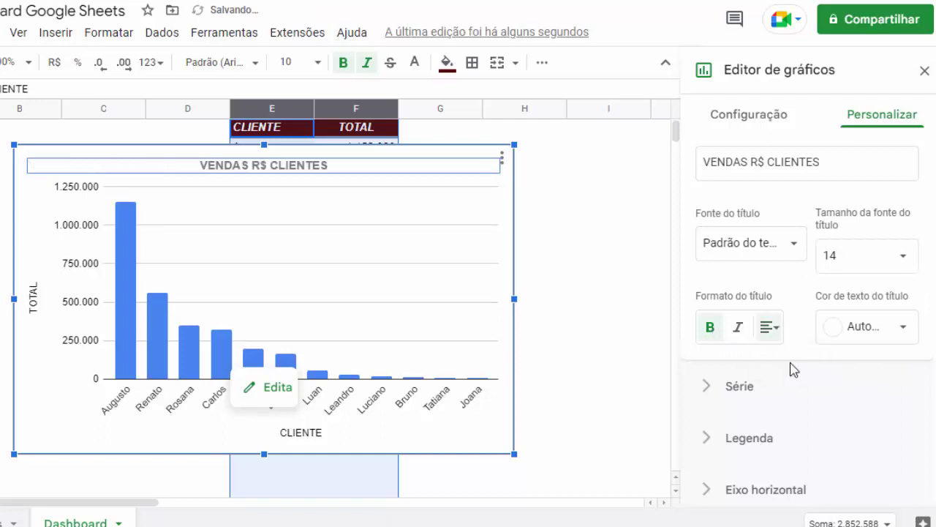
left_click(903, 329)
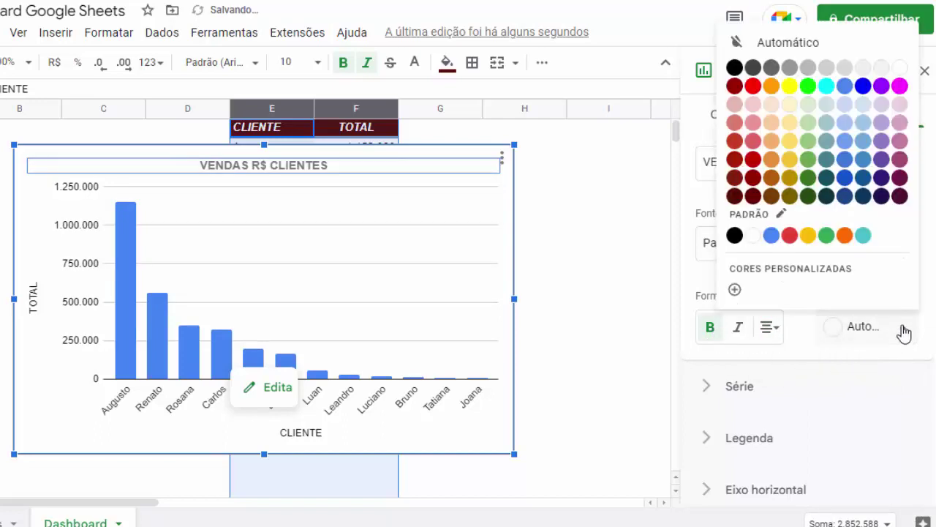
left_click(752, 87)
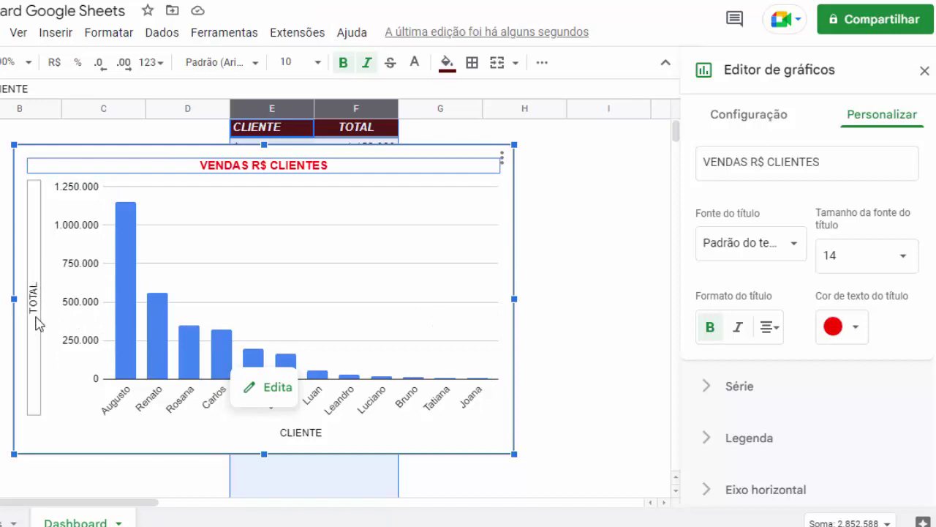
left_click(36, 324)
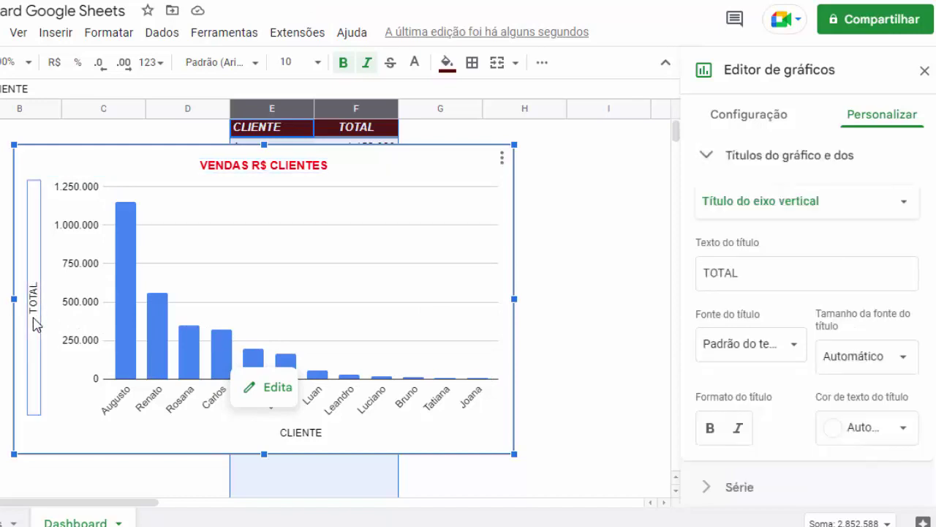
Delete the TOTAL and CLIENTE axis titles from the chart.
key("Delete")
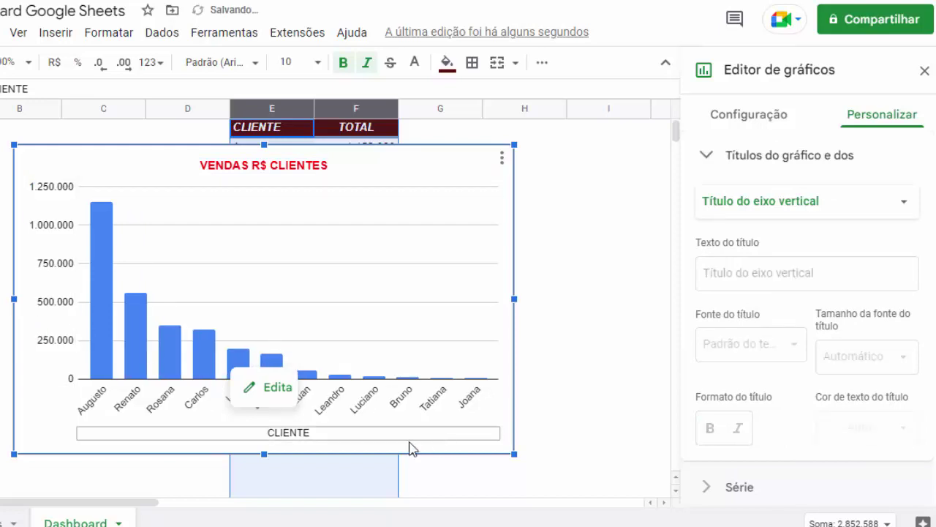
left_click(326, 437)
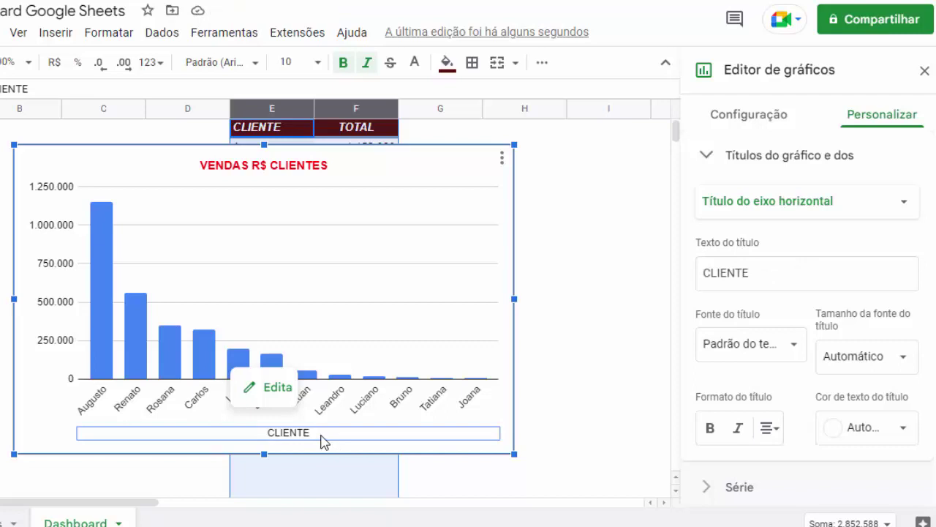
key("Delete")
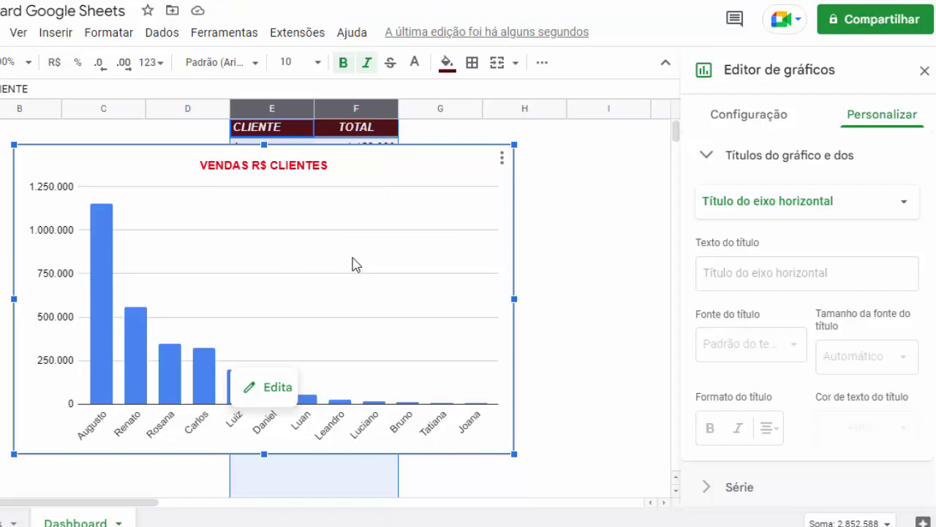
Turn off the chart's major gridlines and close the chart editor.
left_click(365, 192)
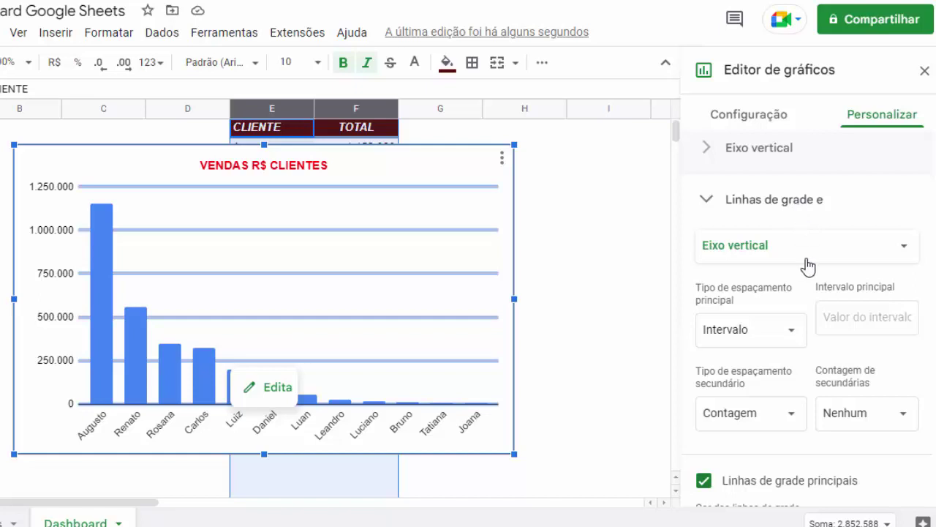
scroll(783, 256, "down", 1)
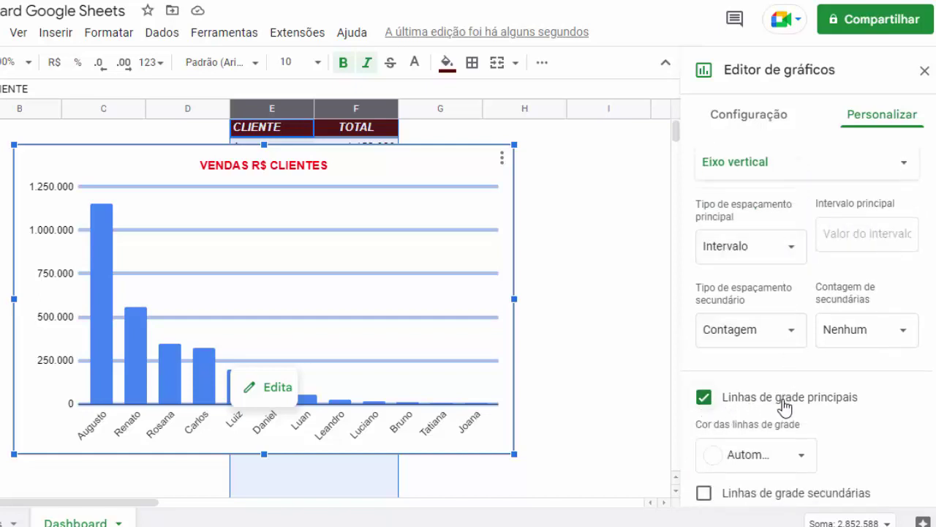
left_click(704, 398)
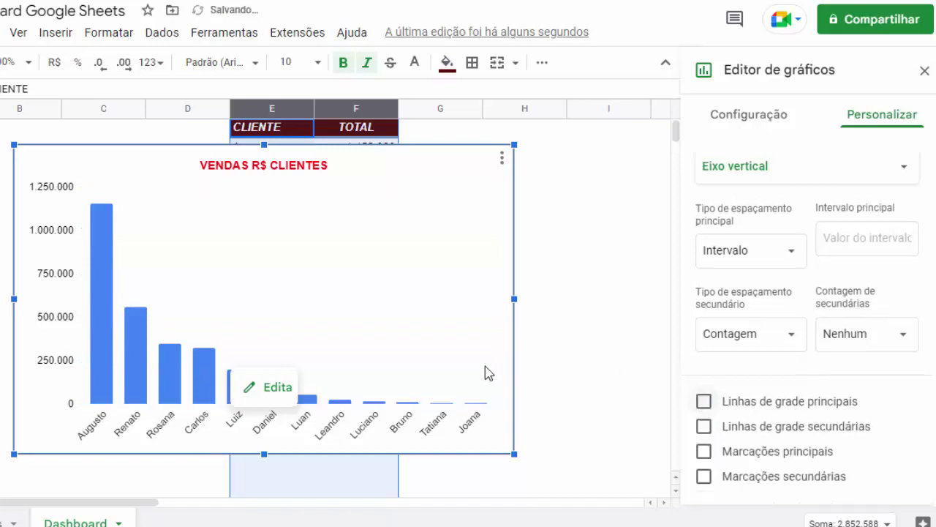
left_click(554, 361)
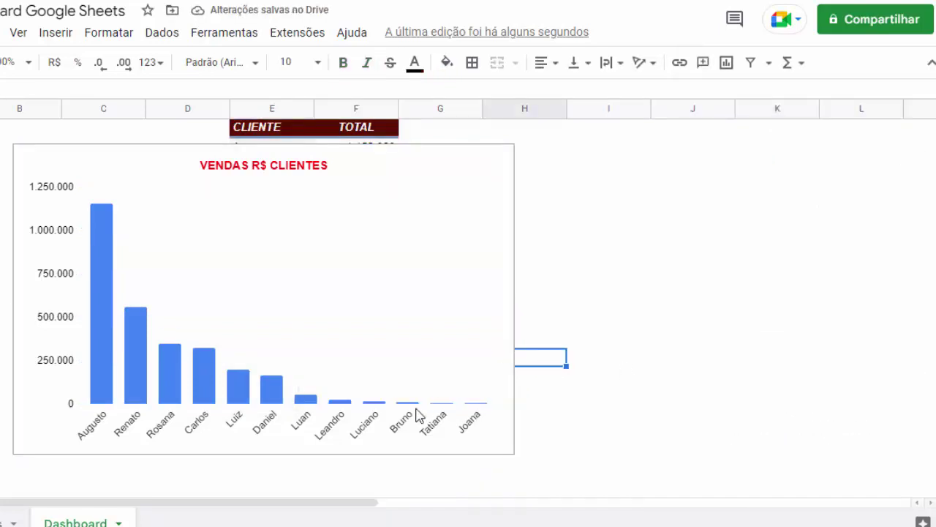
left_click(339, 428)
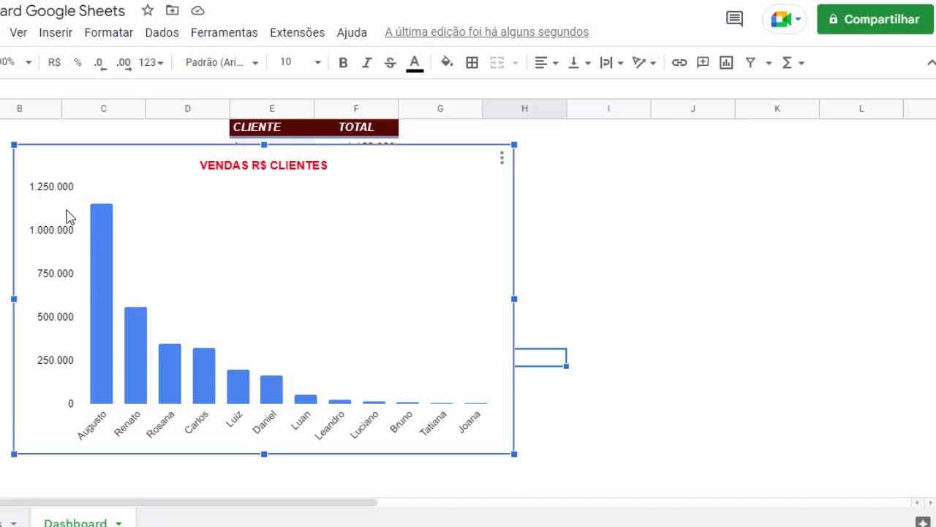
left_click(597, 289)
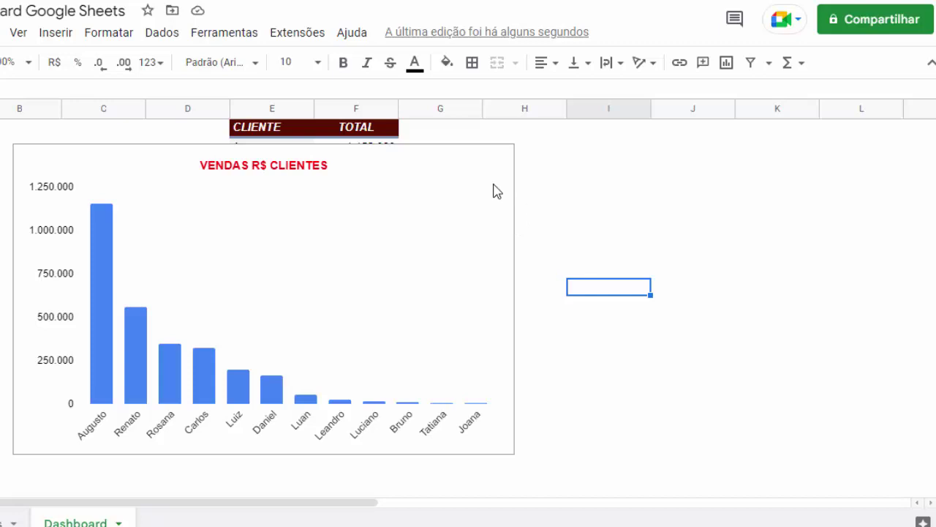
left_click(420, 237)
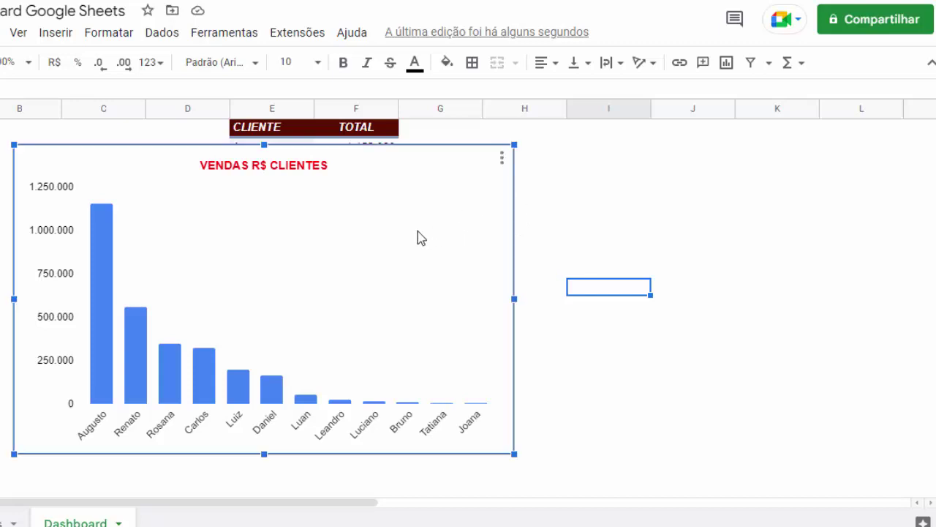
Make the client-name horizontal-axis labels bold at size 10 in the default font.
left_click(501, 159)
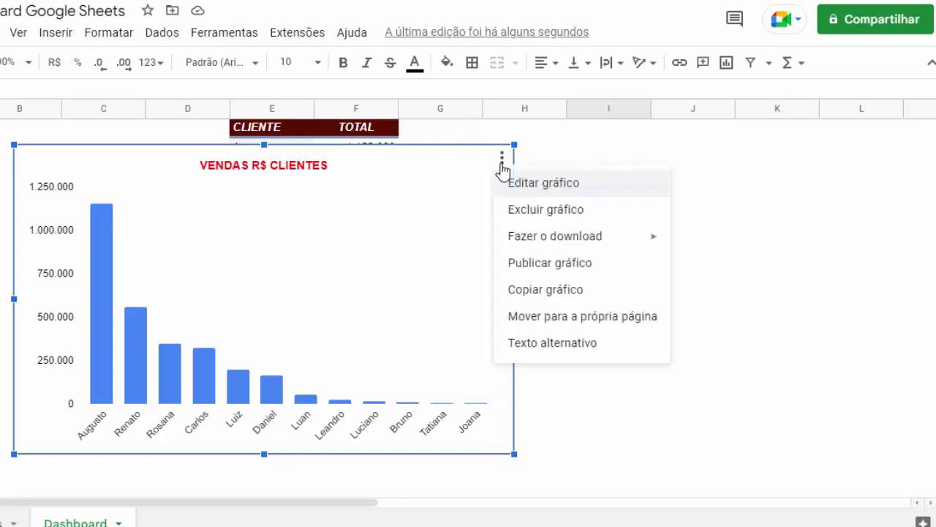
left_click(549, 184)
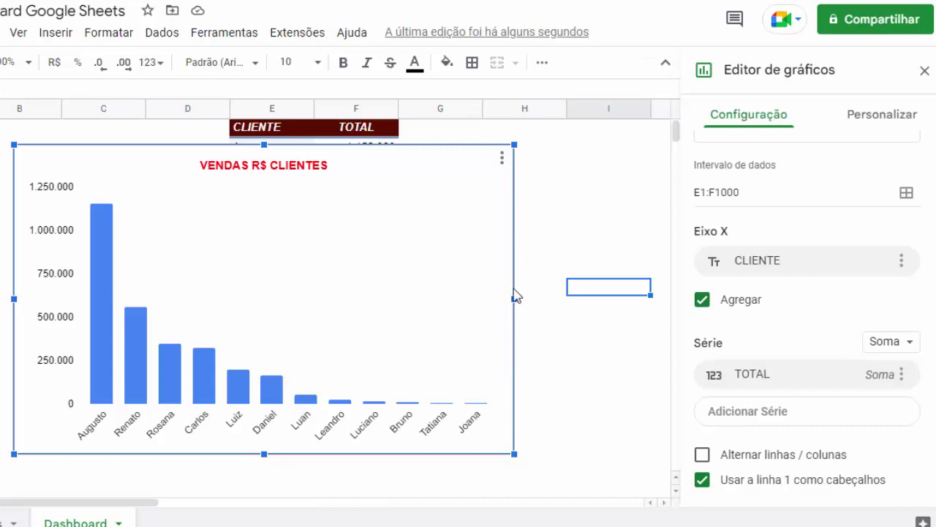
left_click(256, 433)
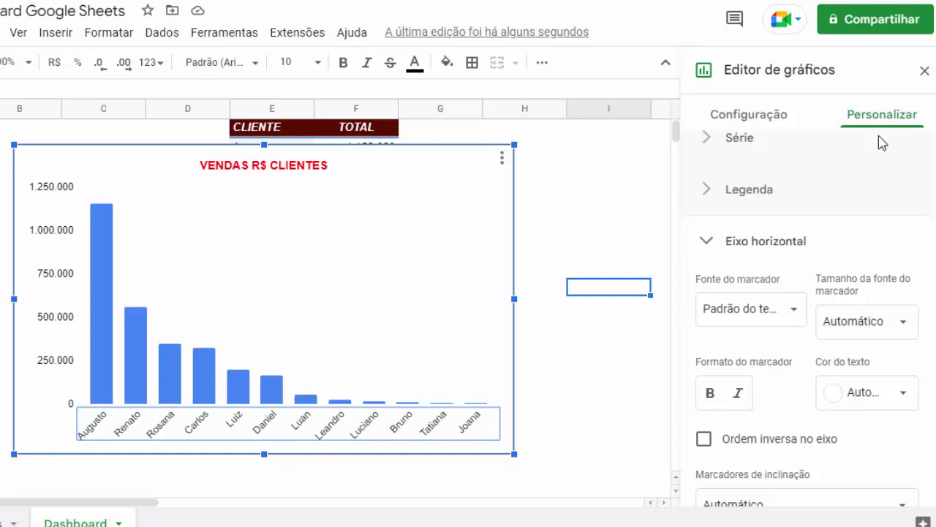
scroll(734, 256, "down", 2)
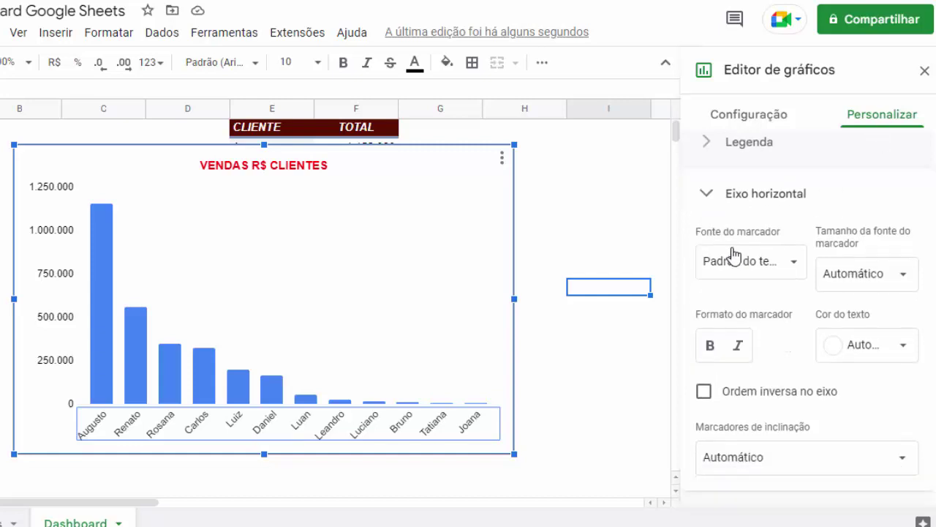
left_click(797, 237)
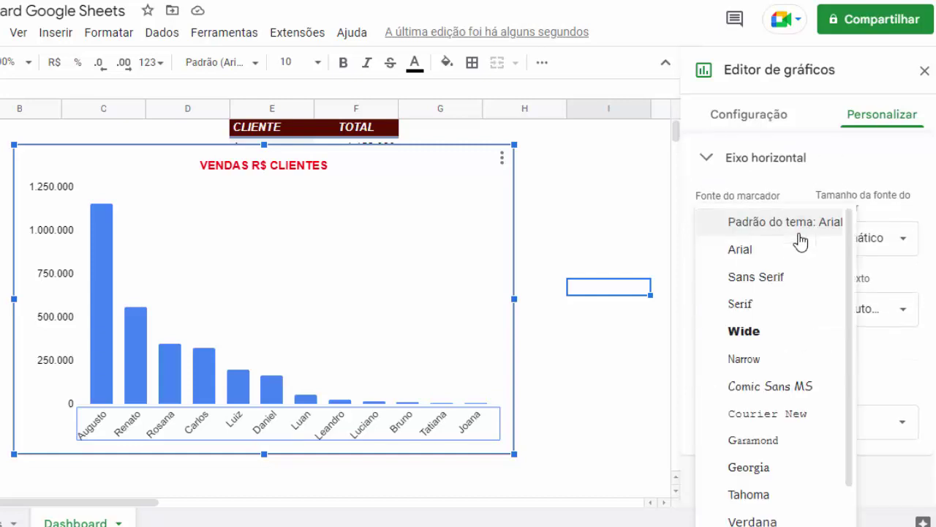
left_click(770, 230)
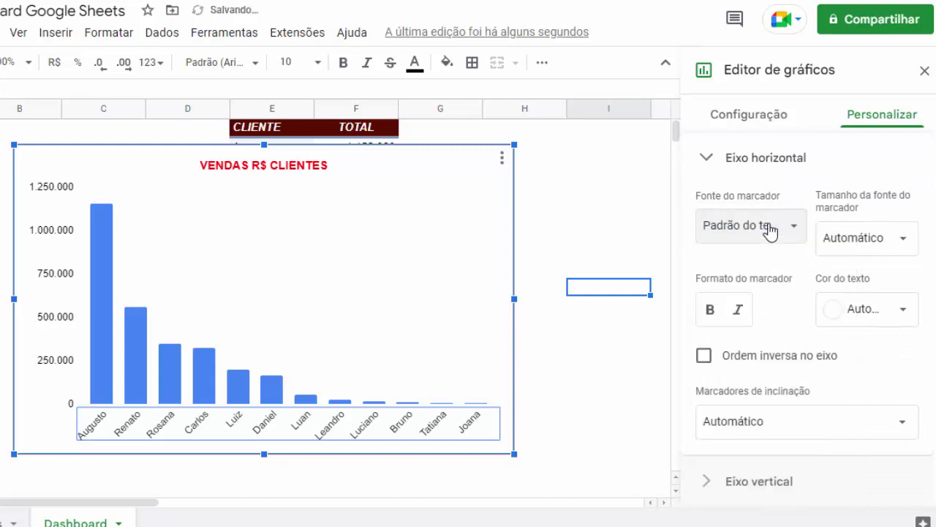
left_click(904, 241)
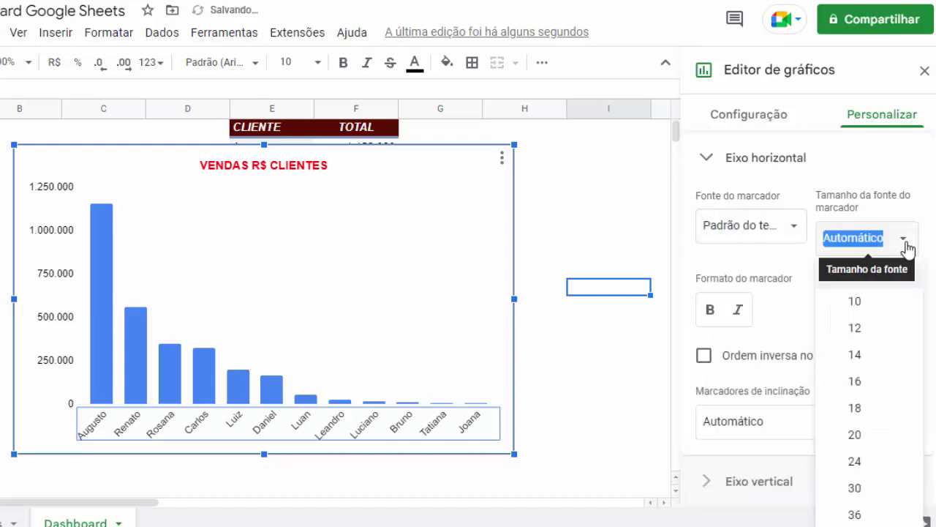
left_click(856, 301)
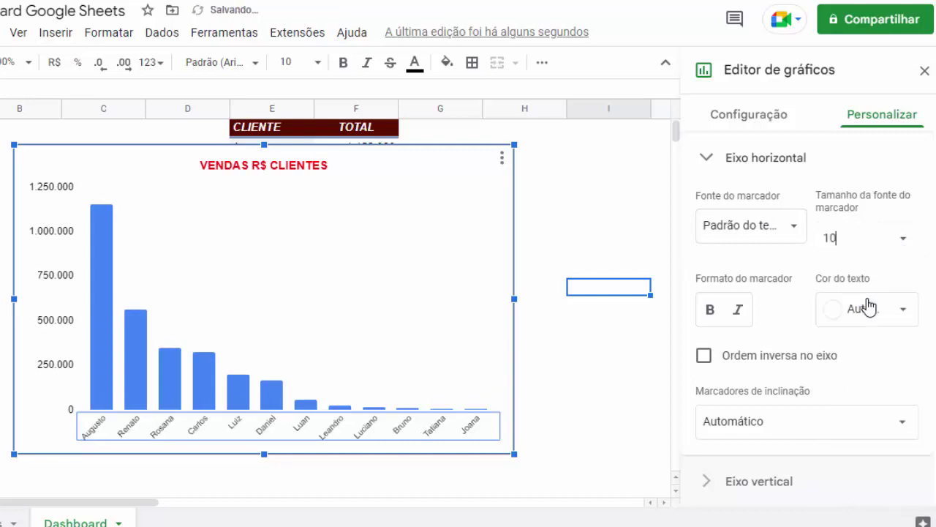
left_click(711, 313)
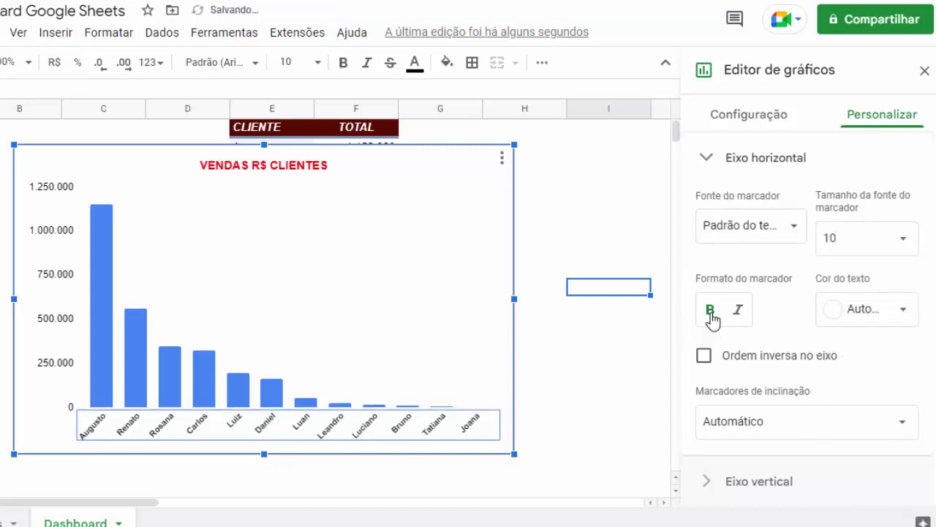
Colour the client names black and return their slant to Automático after trying 90°.
left_click(904, 310)
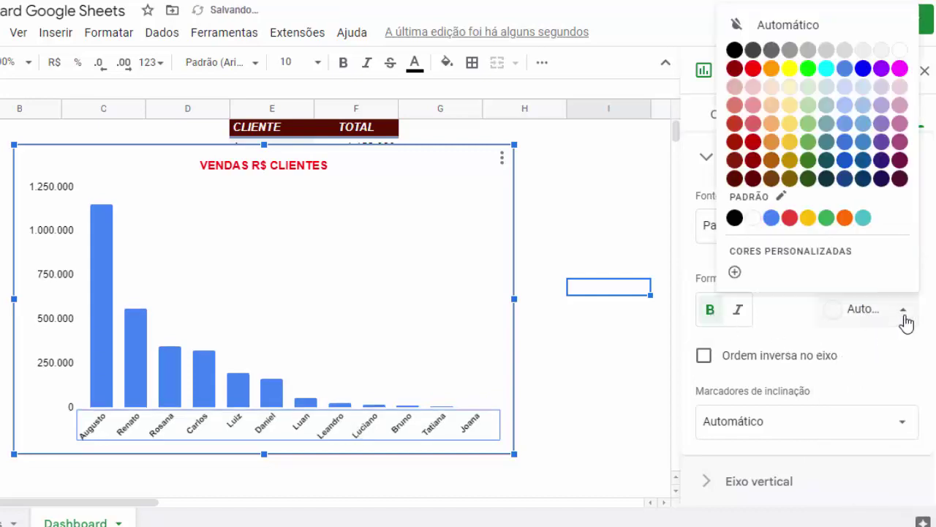
left_click(734, 50)
scroll(719, 329, "down", 1)
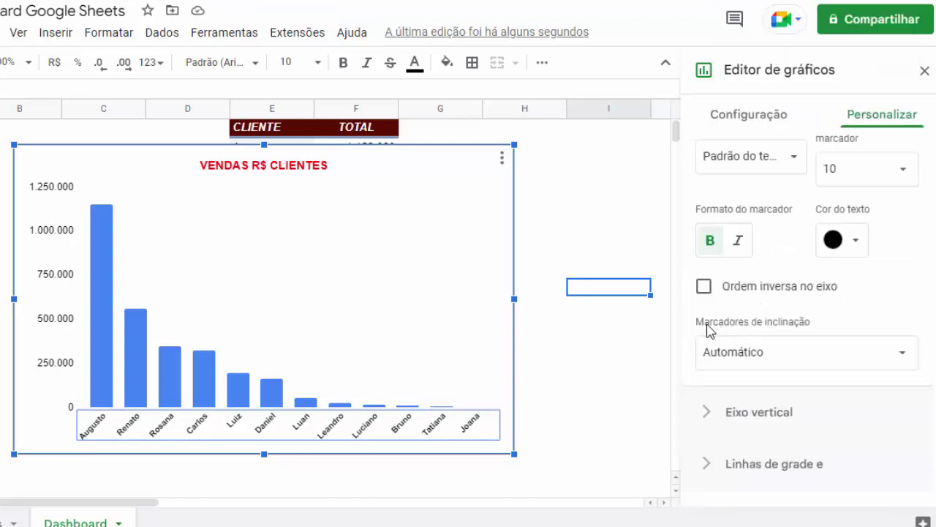
left_click(902, 357)
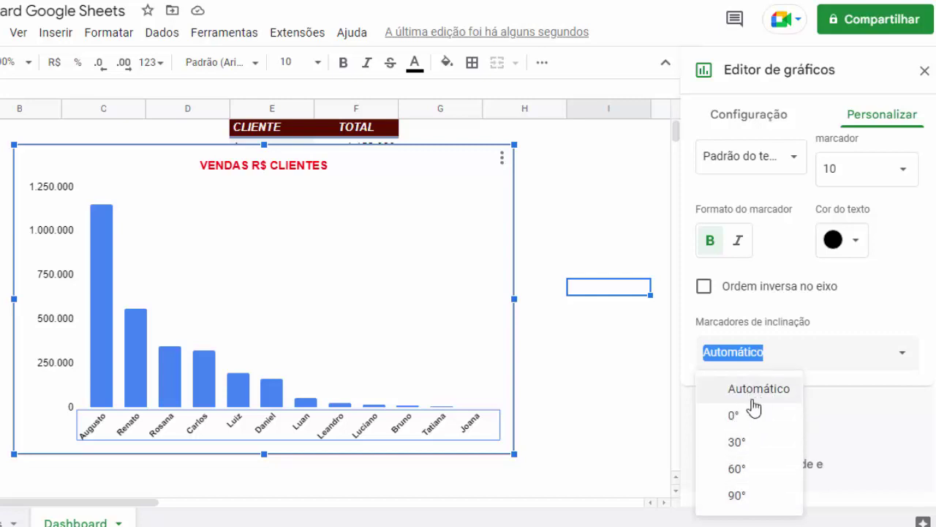
left_click(750, 499)
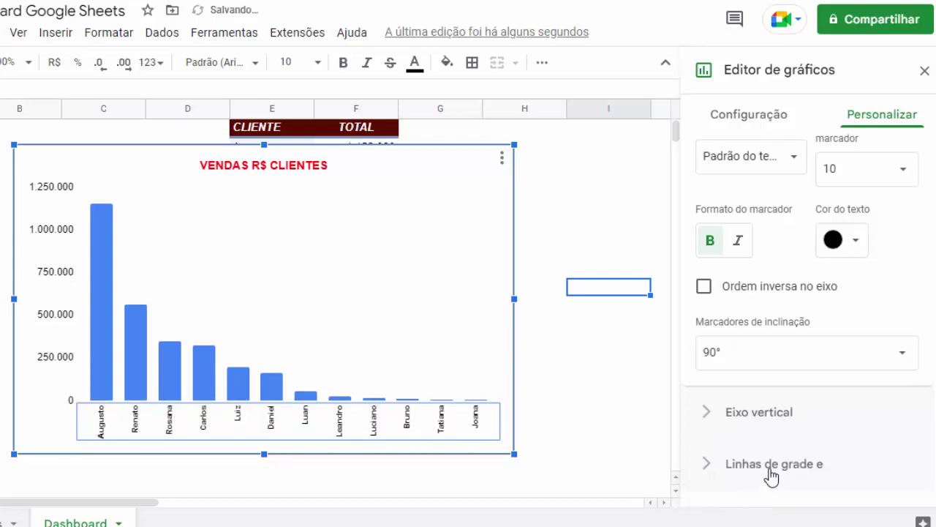
left_click(904, 359)
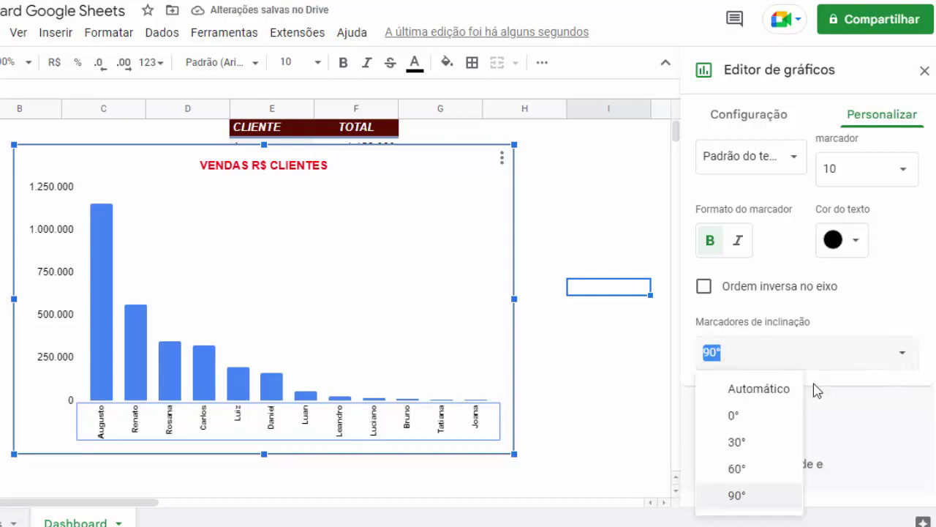
left_click(764, 393)
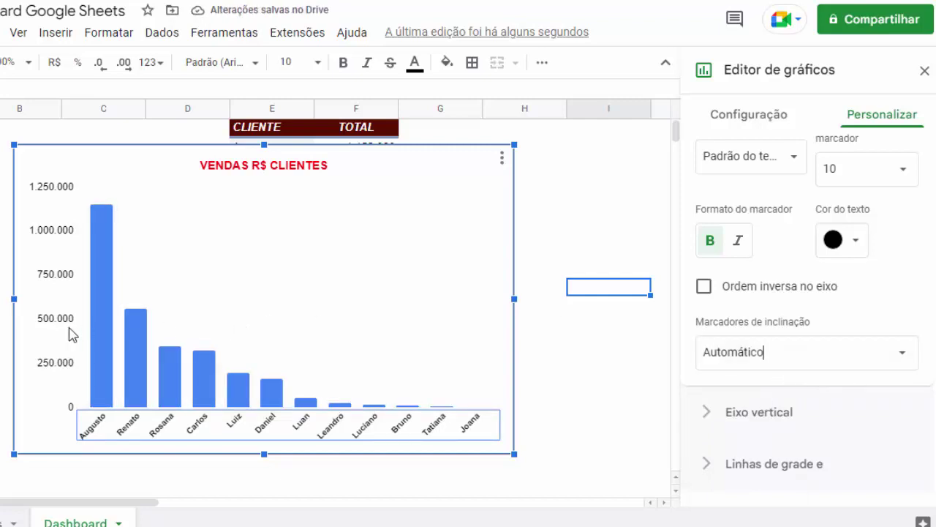
left_click(50, 264)
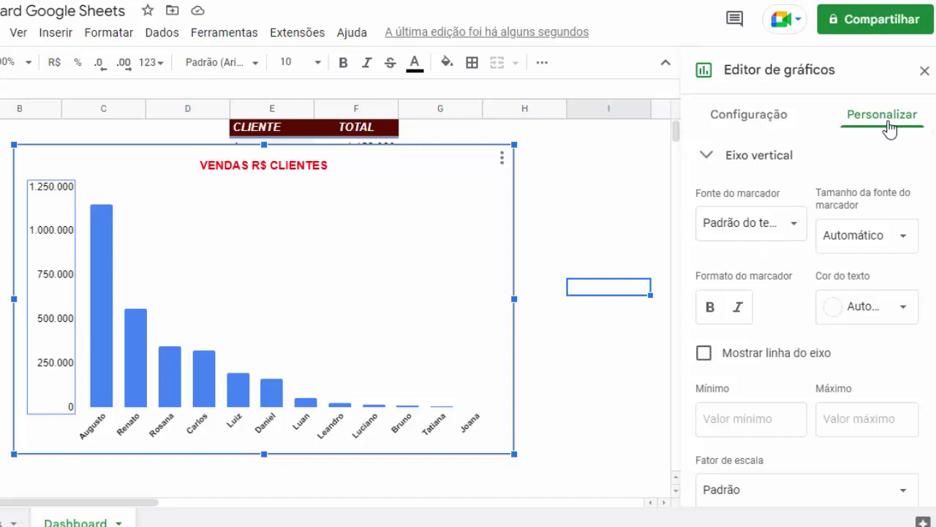
Give the vertical-axis numbers the default font at size 10, bold and black.
left_click(794, 233)
left_click(767, 229)
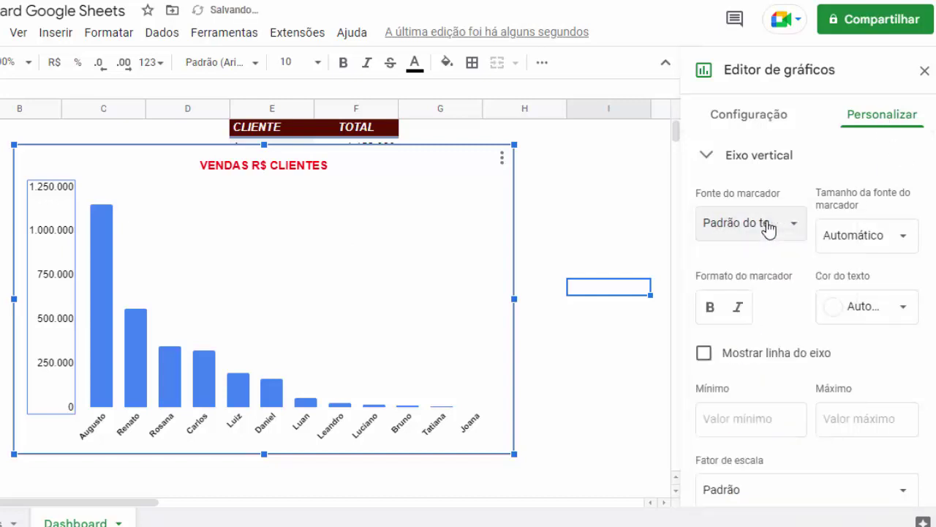
left_click(908, 250)
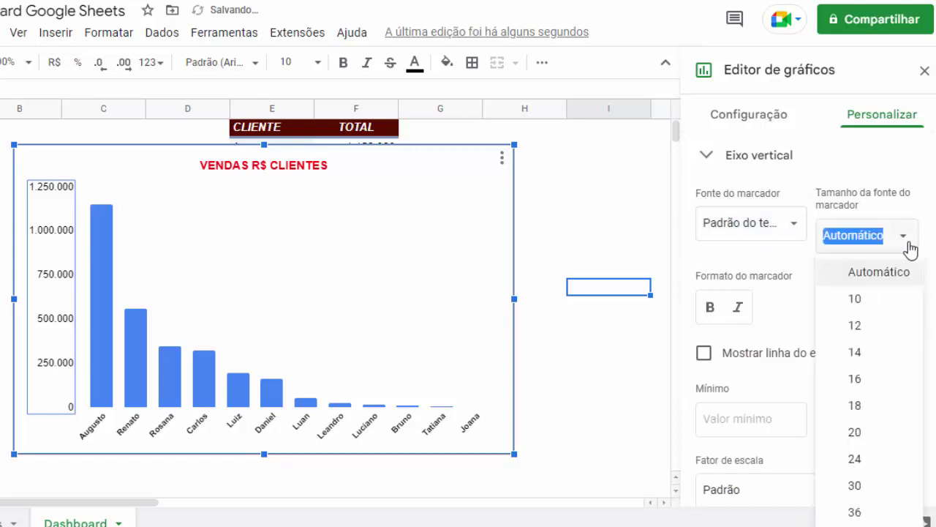
left_click(867, 297)
left_click(710, 309)
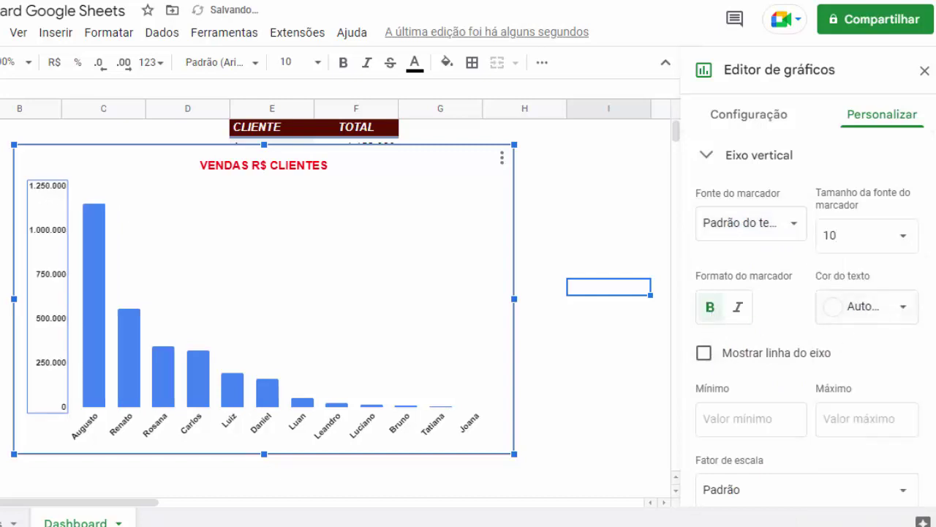
left_click(909, 310)
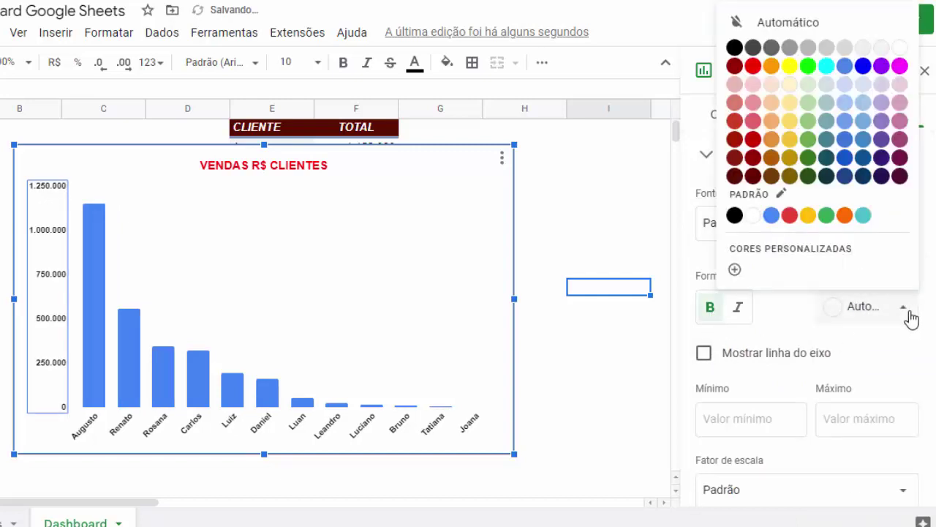
left_click(736, 48)
scroll(847, 341, "down", 1)
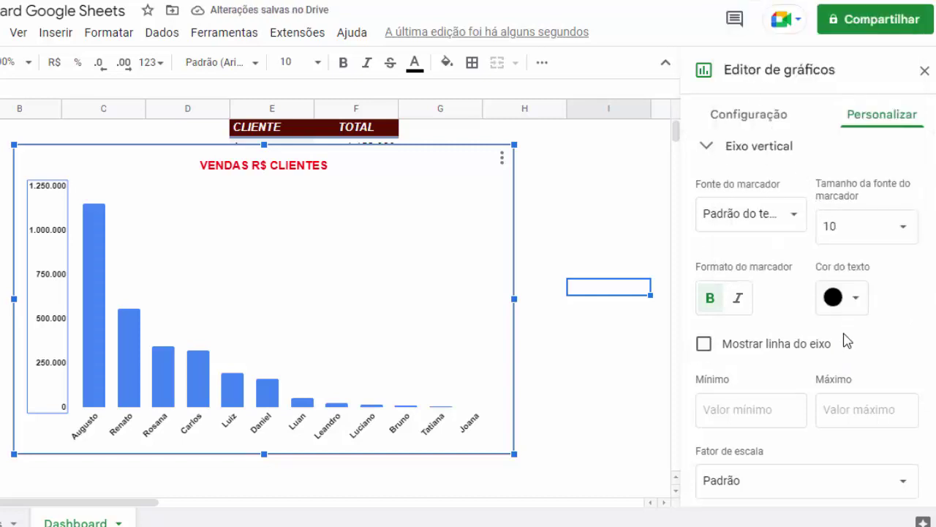
scroll(834, 315, "down", 1)
scroll(819, 285, "down", 1)
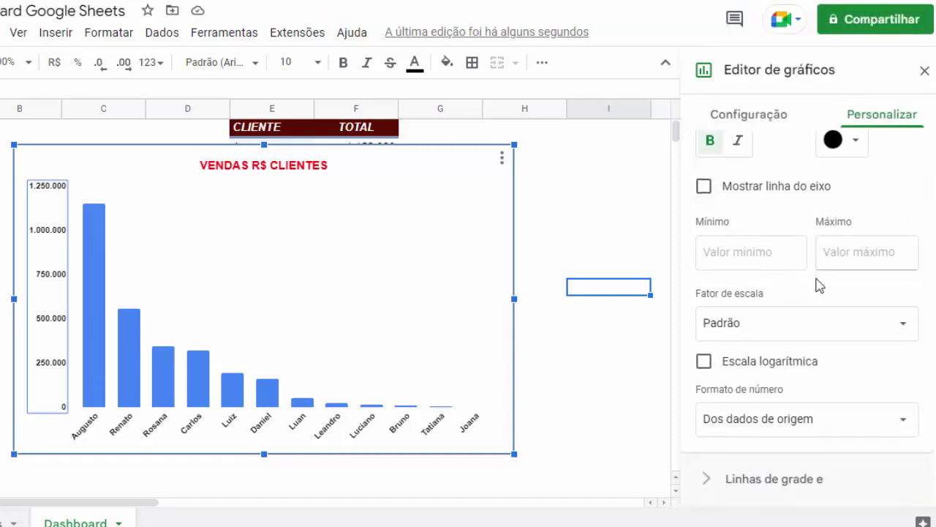
scroll(819, 293, "down", 1)
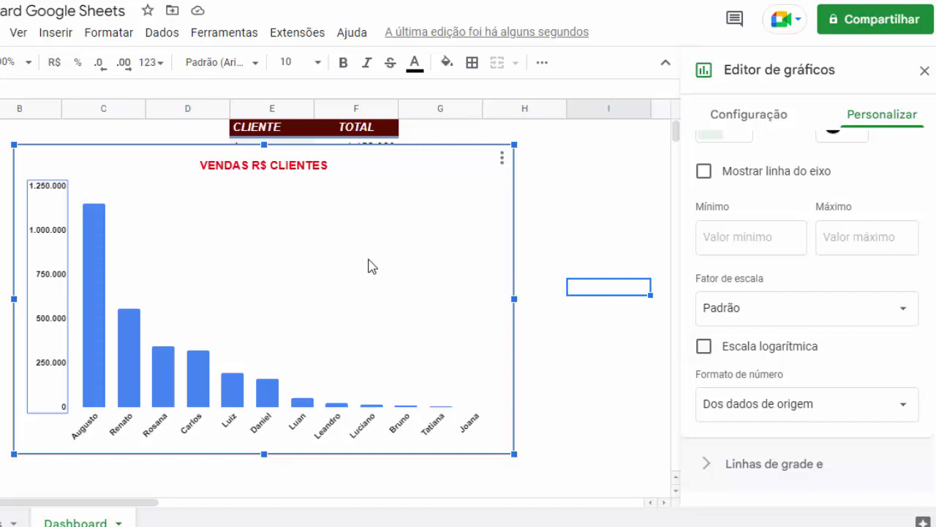
Fill the TOTAL series bars with cyan and keep Soma as the aggregation type.
left_click(97, 271)
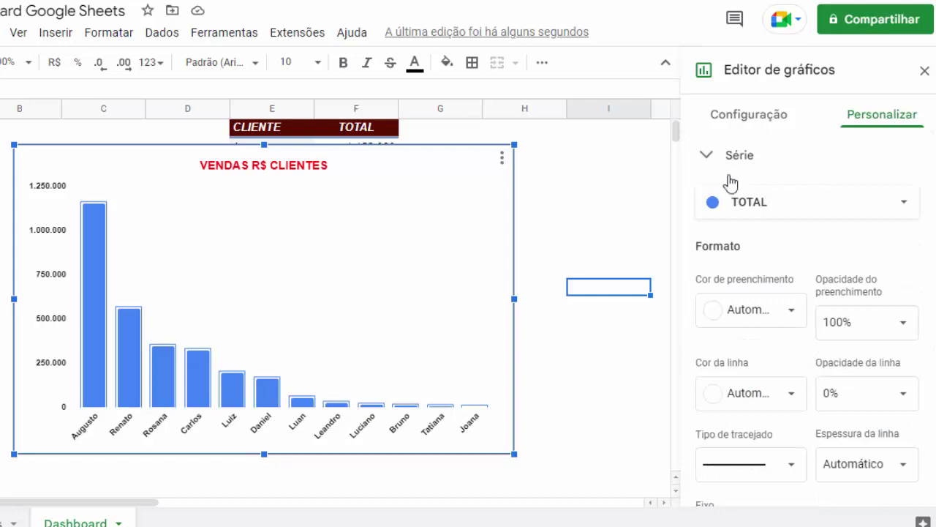
left_click(794, 318)
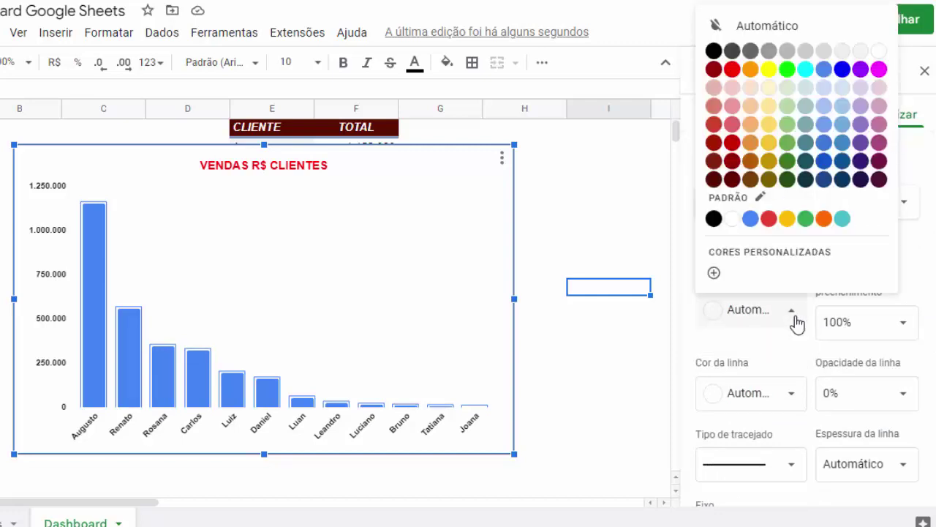
left_click(805, 70)
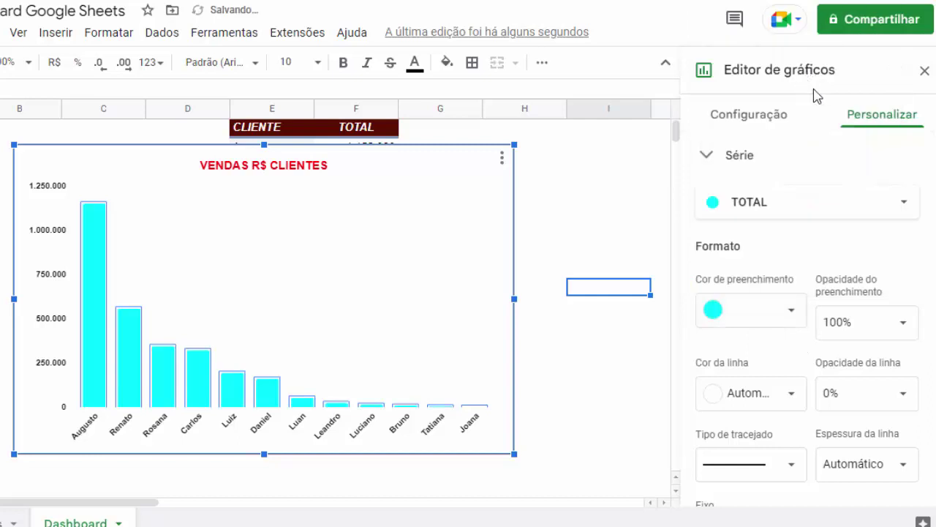
scroll(814, 289, "down", 2)
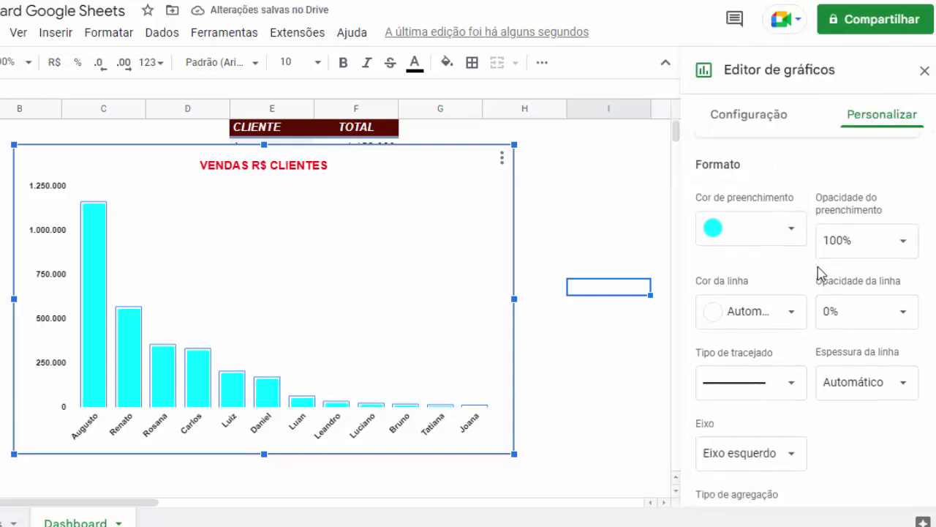
scroll(805, 271, "down", 2)
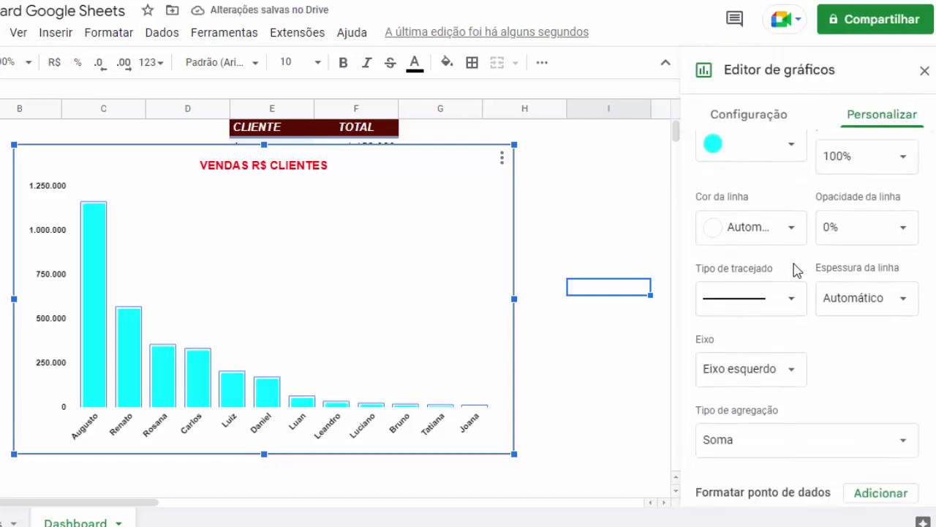
scroll(848, 294, "down", 2)
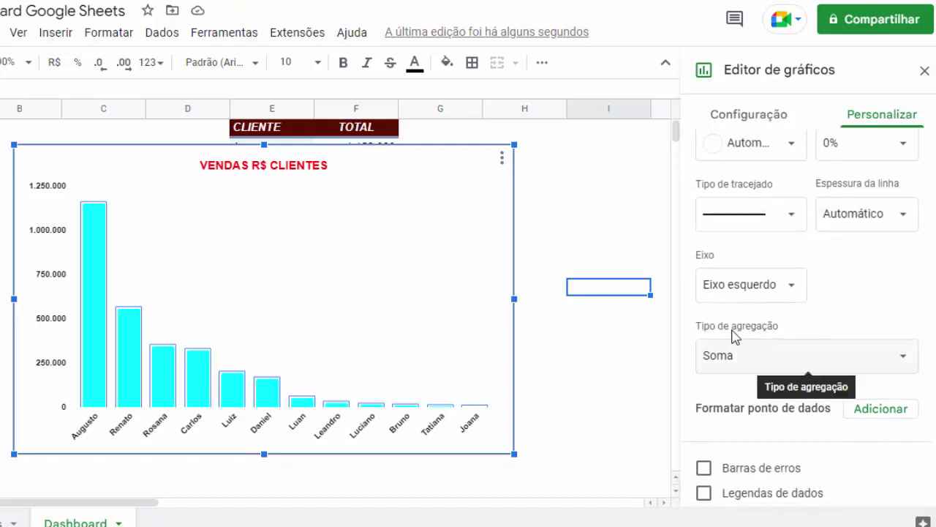
left_click(903, 363)
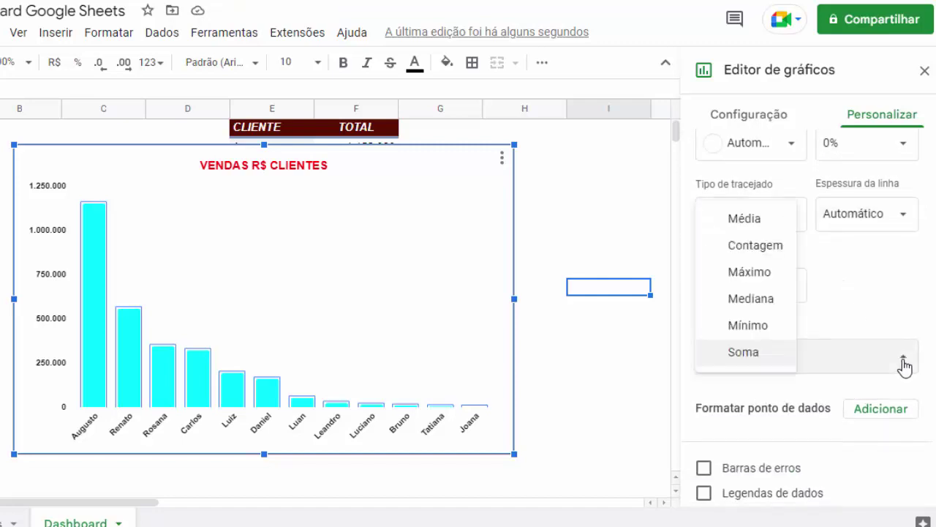
left_click(743, 353)
scroll(844, 297, "down", 3)
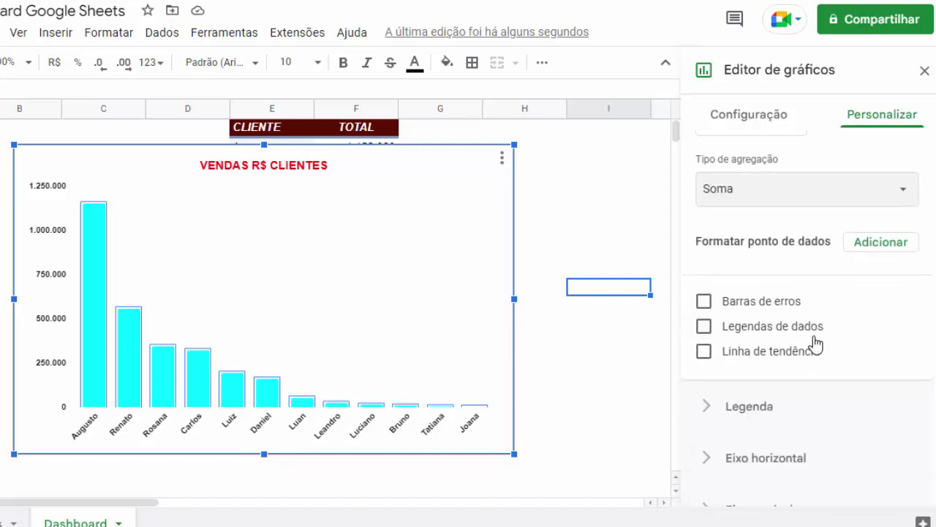
left_click(704, 326)
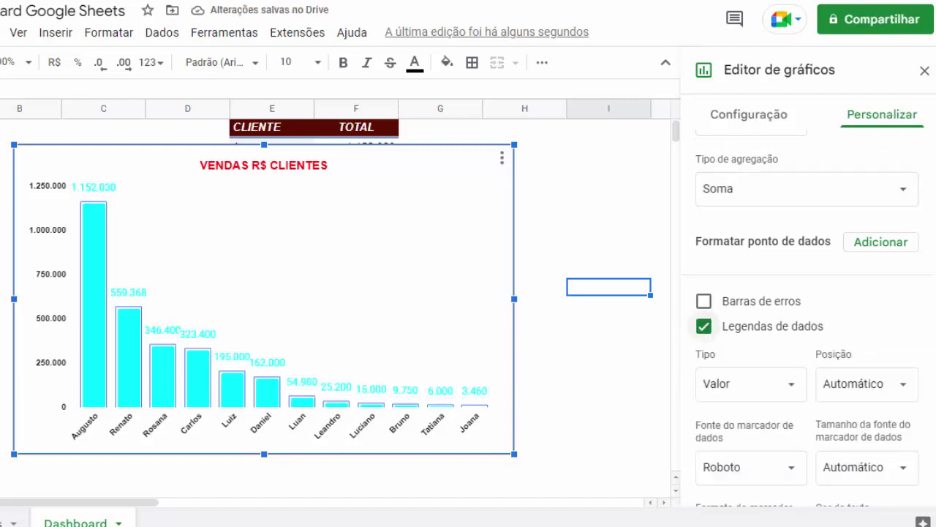
left_click(911, 390)
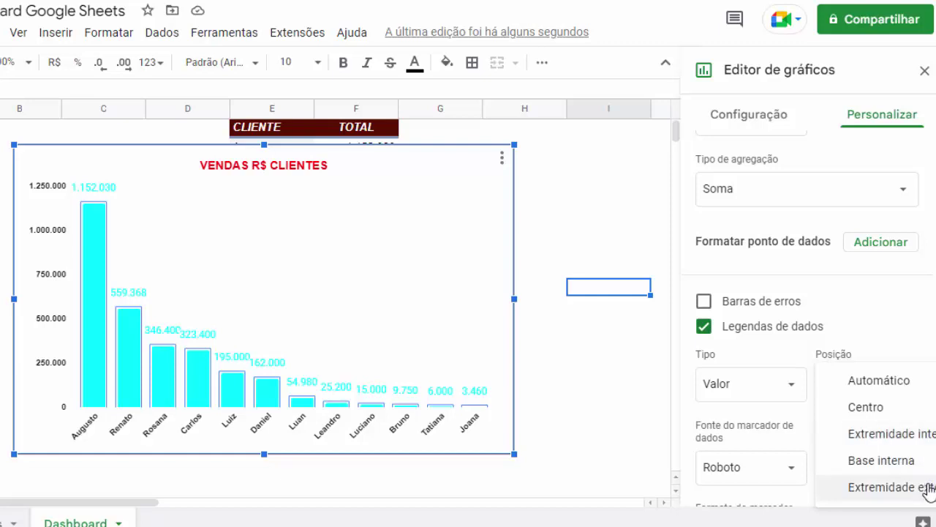
left_click(704, 326)
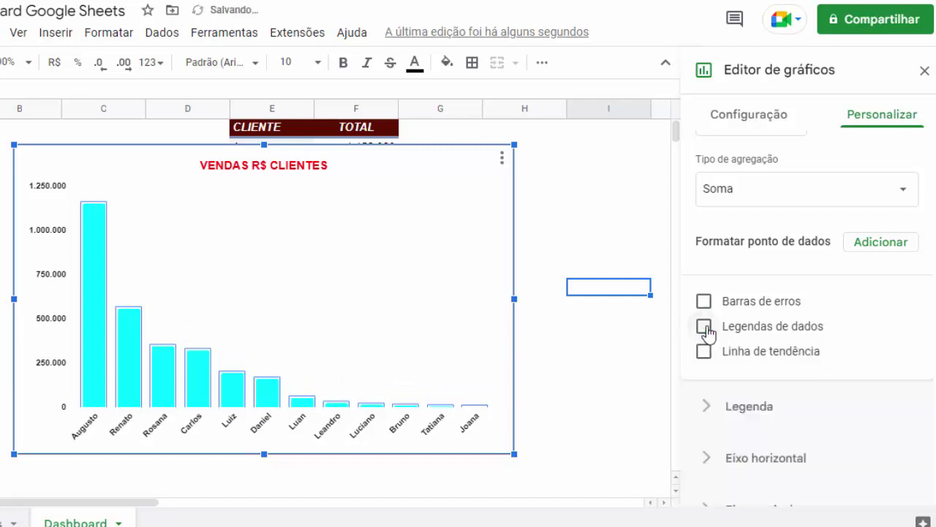
Shrink the client chart and move it into columns A–C beside the CLIENTE/TOTAL table.
left_click(575, 372)
left_click(512, 446)
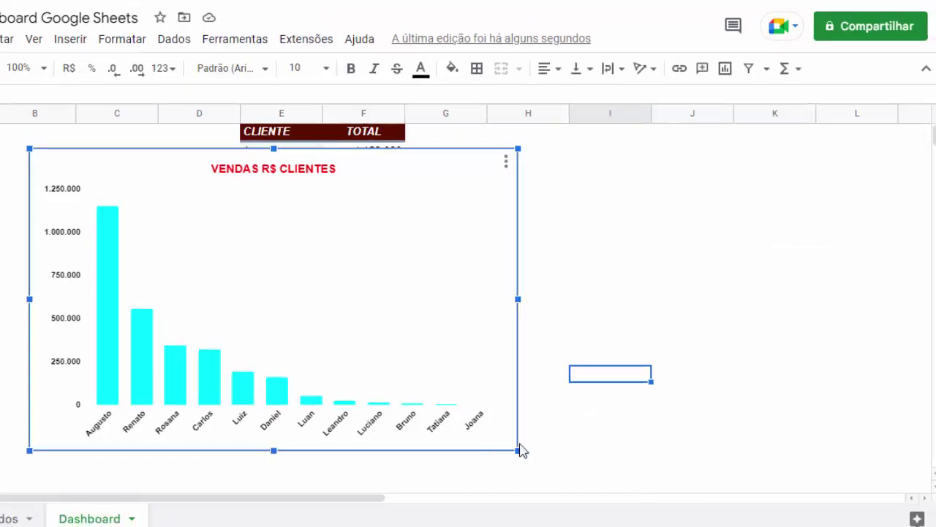
left_click_drag(520, 449, 306, 297)
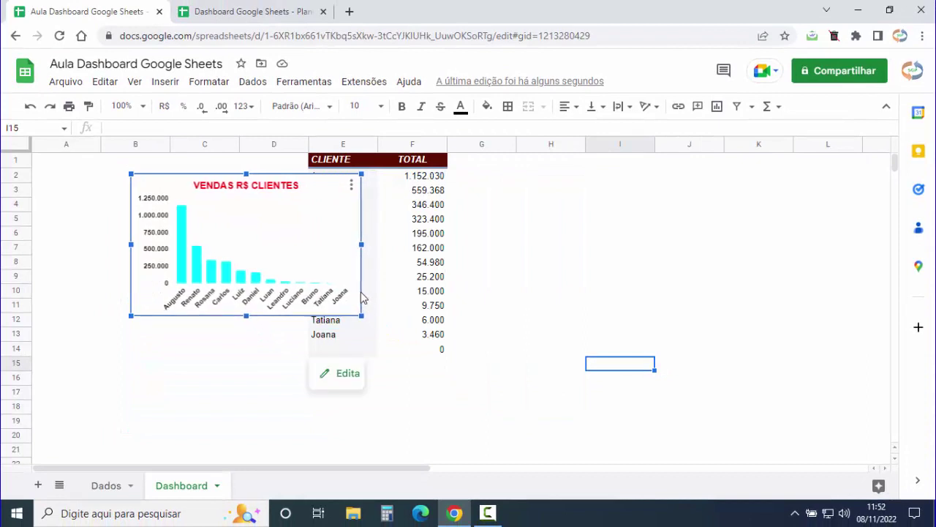
left_click_drag(364, 299, 370, 313)
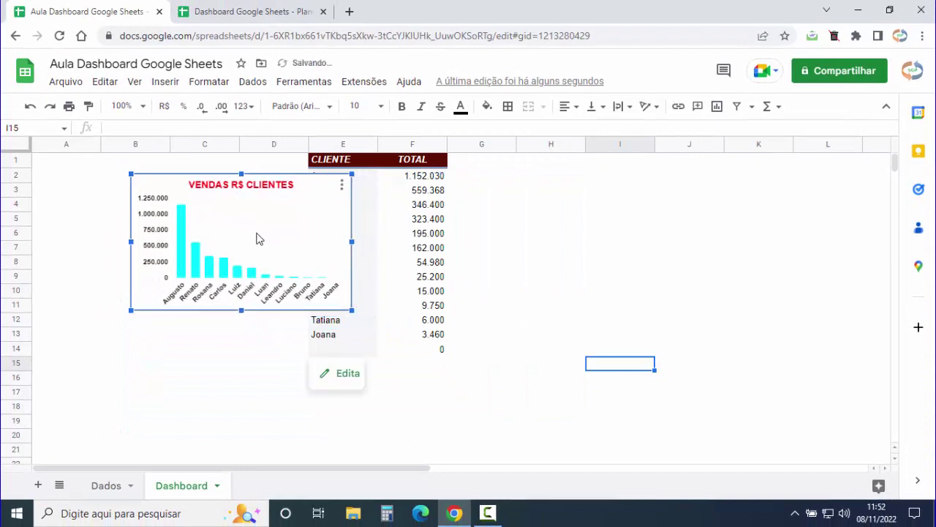
left_click_drag(256, 239, 155, 242)
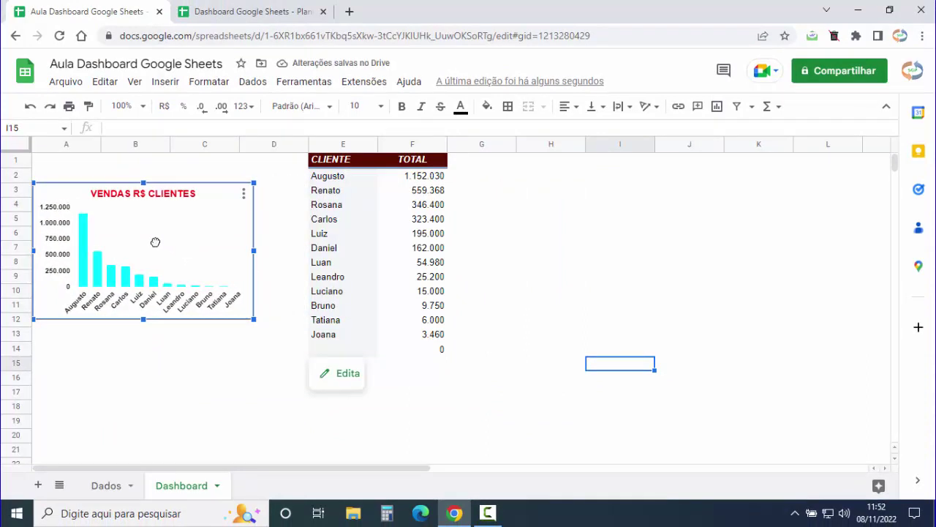
left_click(145, 366)
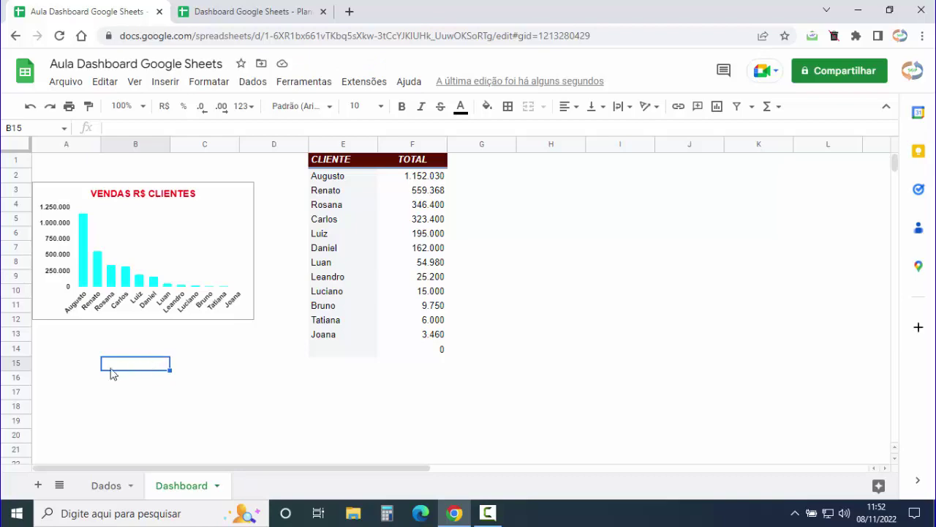
left_click(71, 162)
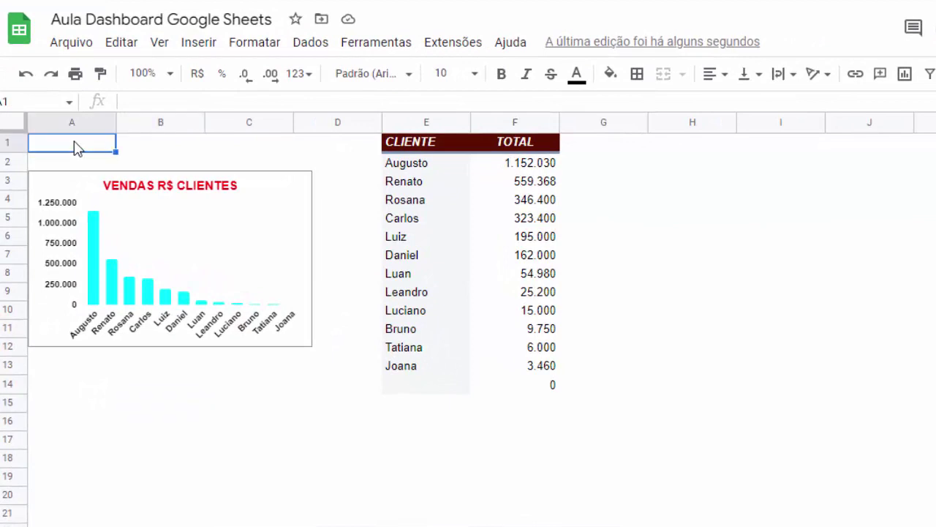
Add a filter control and place it above the chart, widened to the chart's width.
left_click(310, 46)
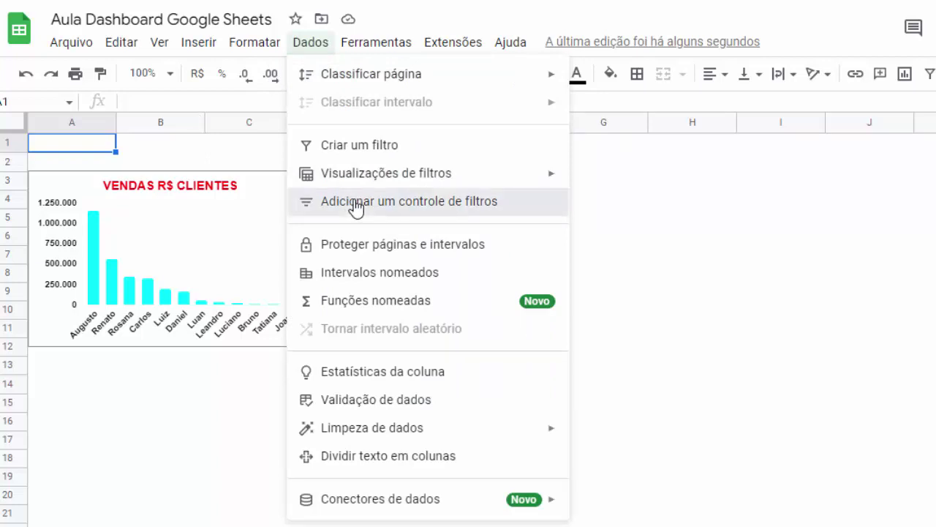
left_click(355, 207)
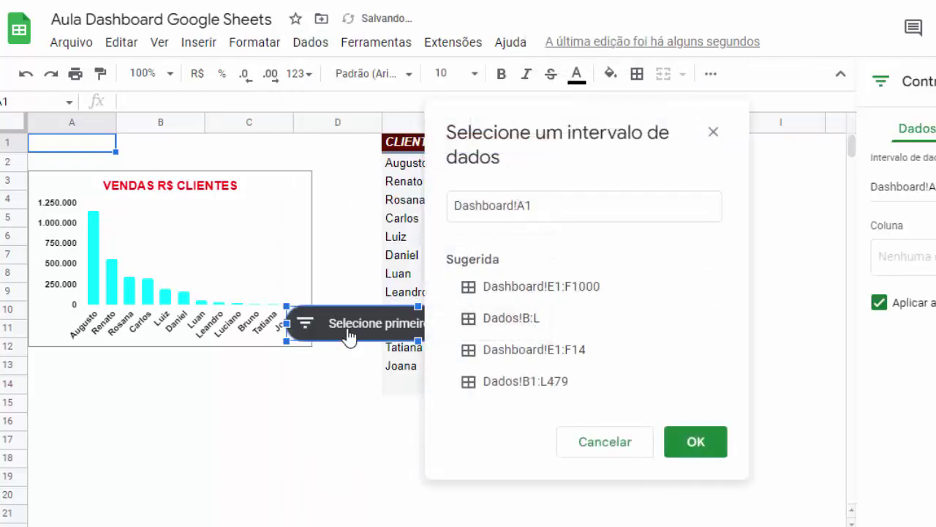
left_click_drag(349, 333, 160, 175)
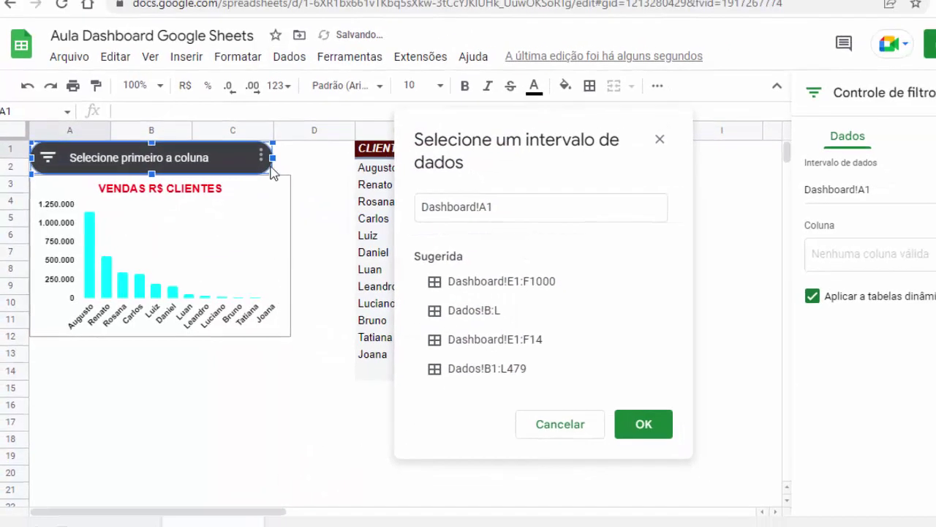
left_click_drag(240, 167, 255, 169)
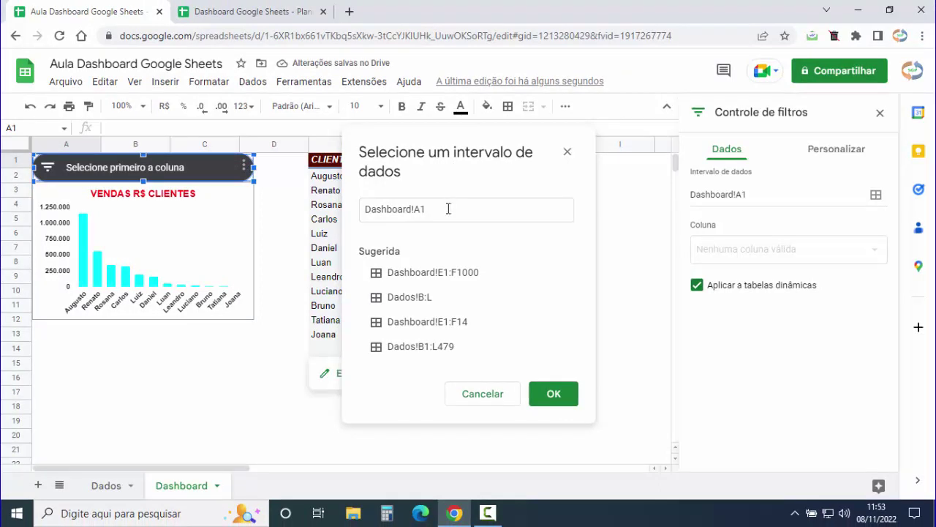
Replace the filter's suggested range Dashboard!A1 with Dados columns B:L.
left_click_drag(449, 212, 365, 210)
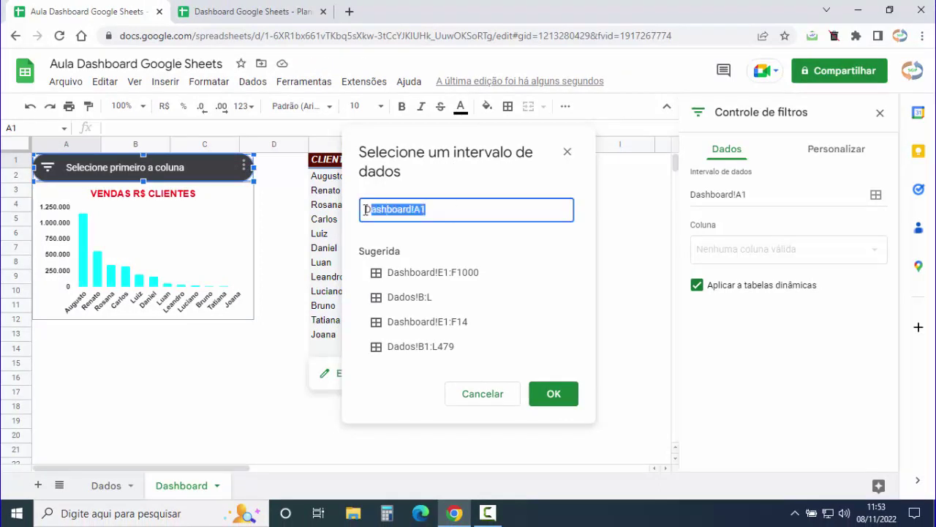
key("BackSpace")
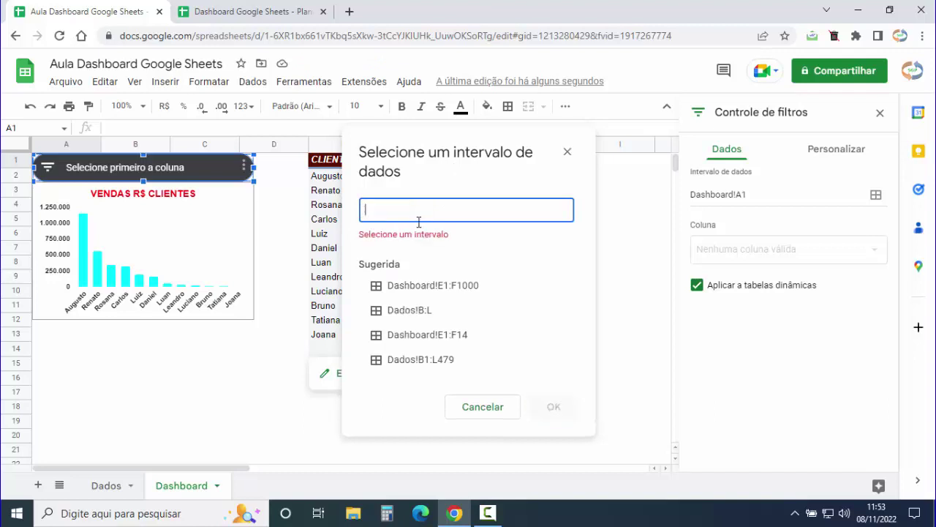
left_click(107, 494)
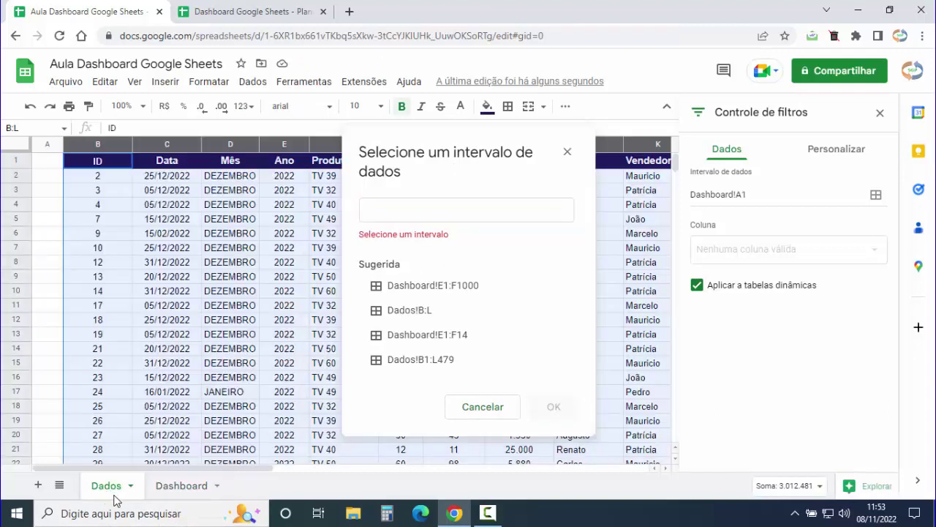
left_click(108, 193)
mouse_move(96, 150)
left_mouse_down()
mouse_move(656, 166)
mouse_move(344, 183)
left_mouse_up()
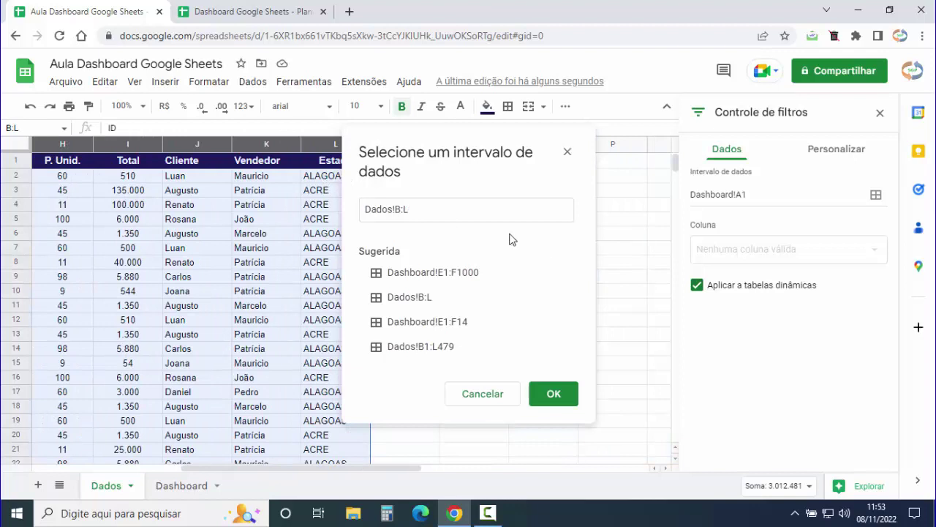
Confirm the Dados!B:L range and set the filter control to filter by Mês.
left_click(558, 402)
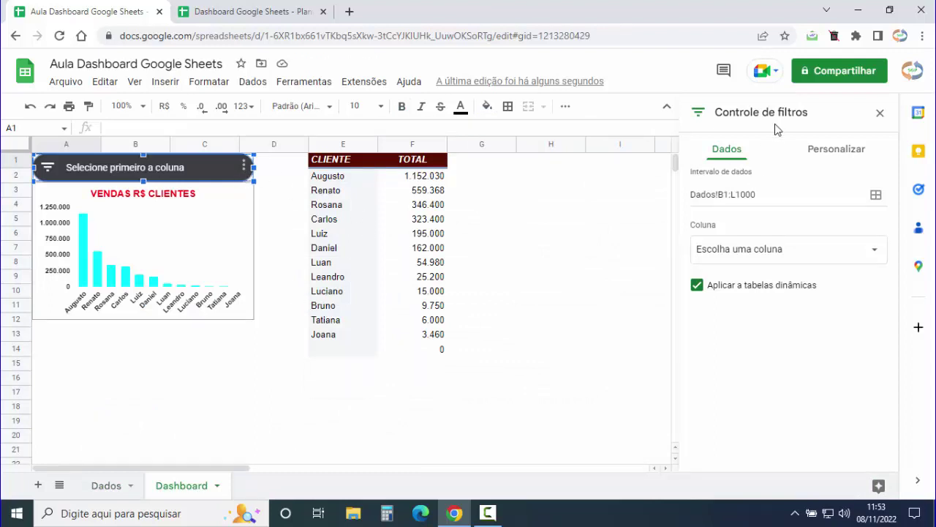
left_click(729, 155)
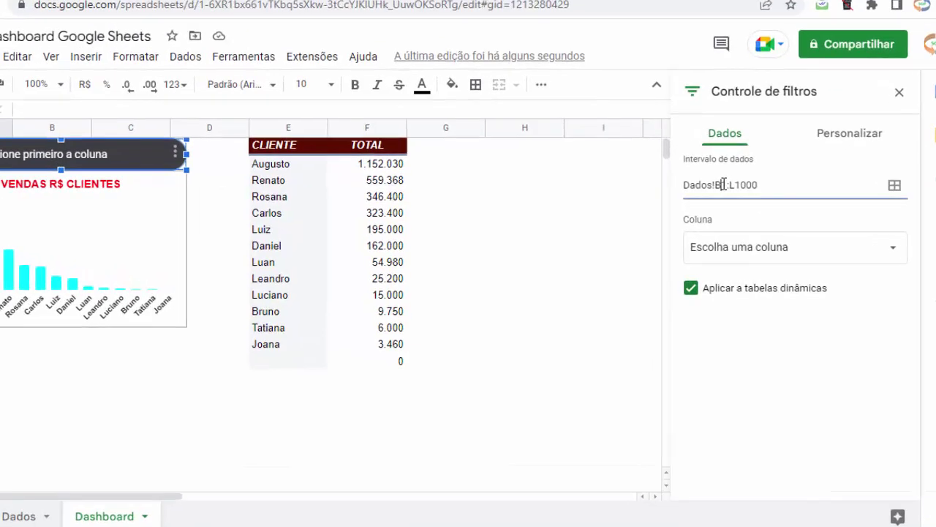
left_click(760, 194)
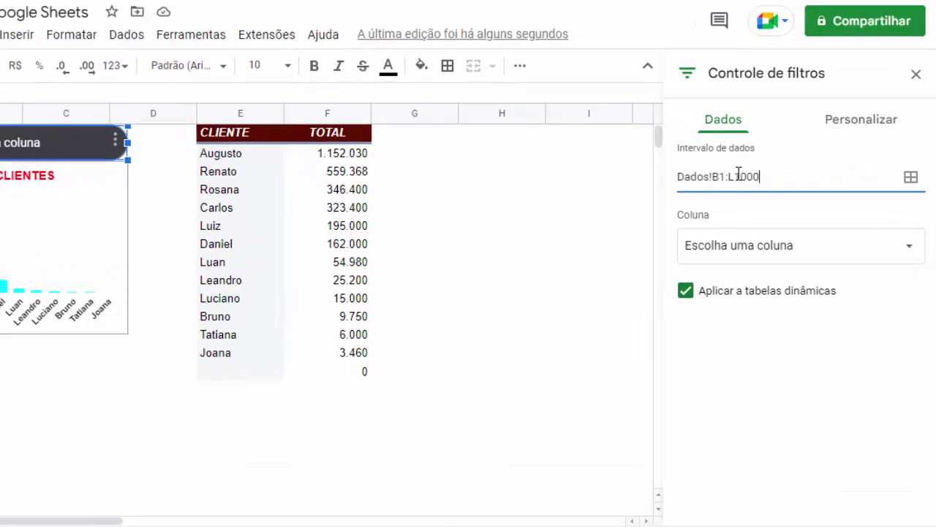
mouse_move(735, 175)
left_mouse_down()
mouse_move(771, 174)
mouse_move(734, 176)
left_mouse_up()
left_click(772, 176)
left_click(780, 173)
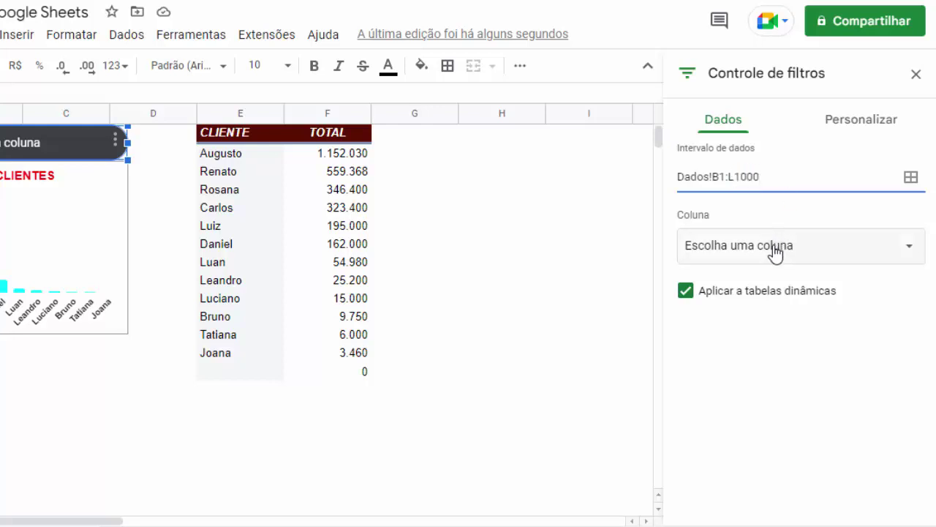
left_click(901, 255)
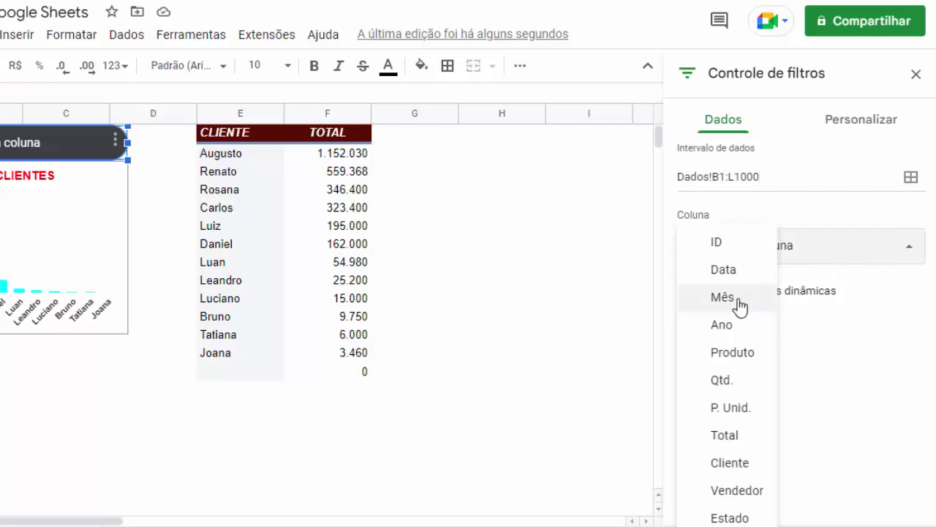
left_click(733, 299)
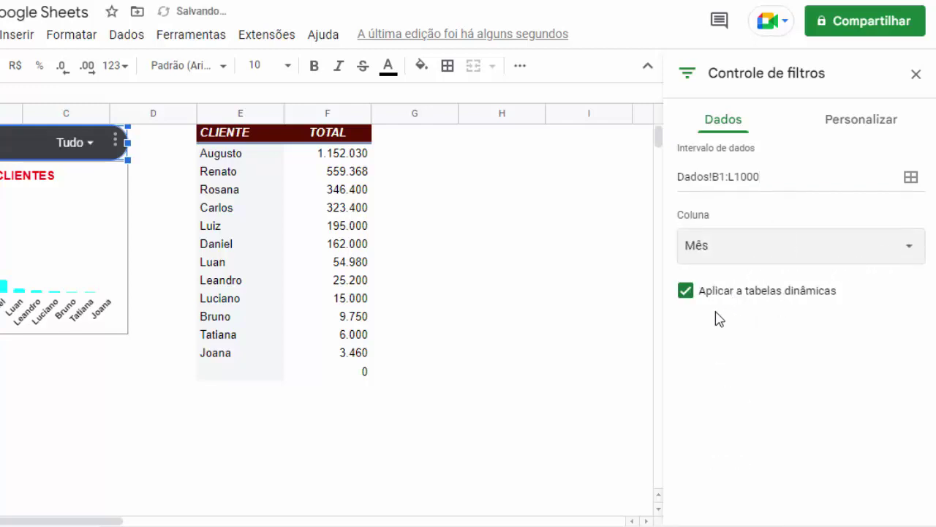
left_click(686, 292)
left_click(687, 292)
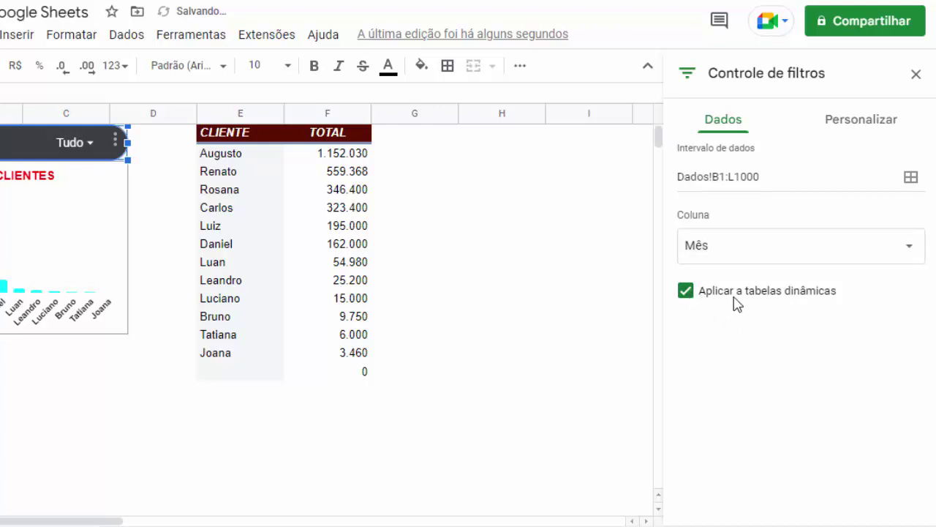
Title the filter control MÊS in bold white text on a dark purple background.
left_click(858, 128)
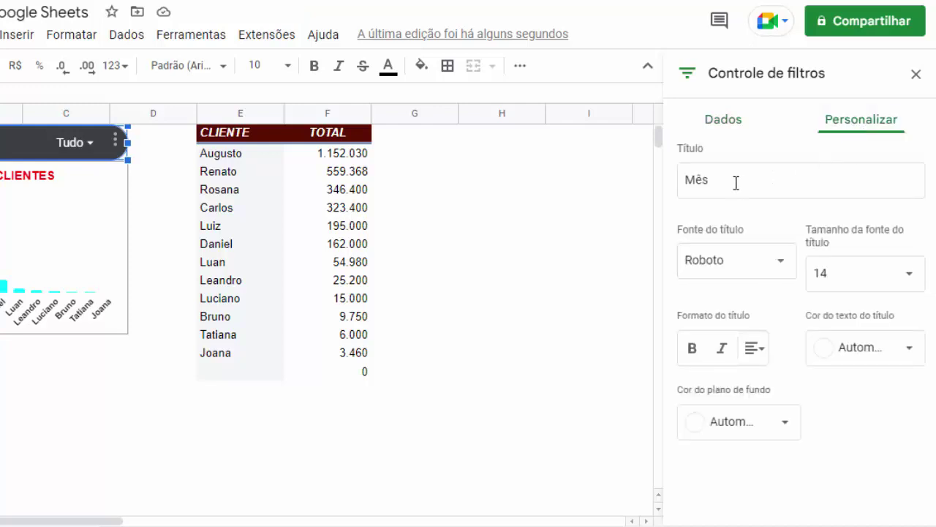
left_click_drag(737, 182, 688, 183)
type("MÊS")
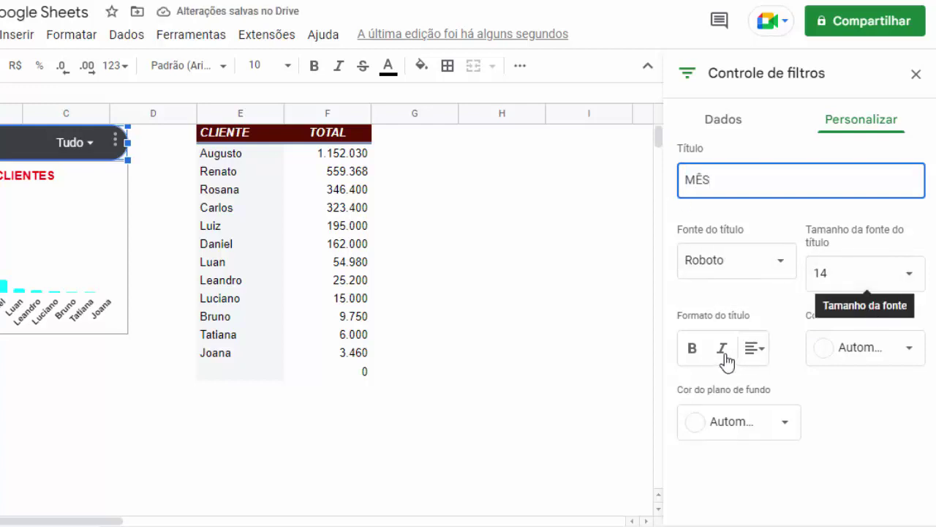
left_click(695, 351)
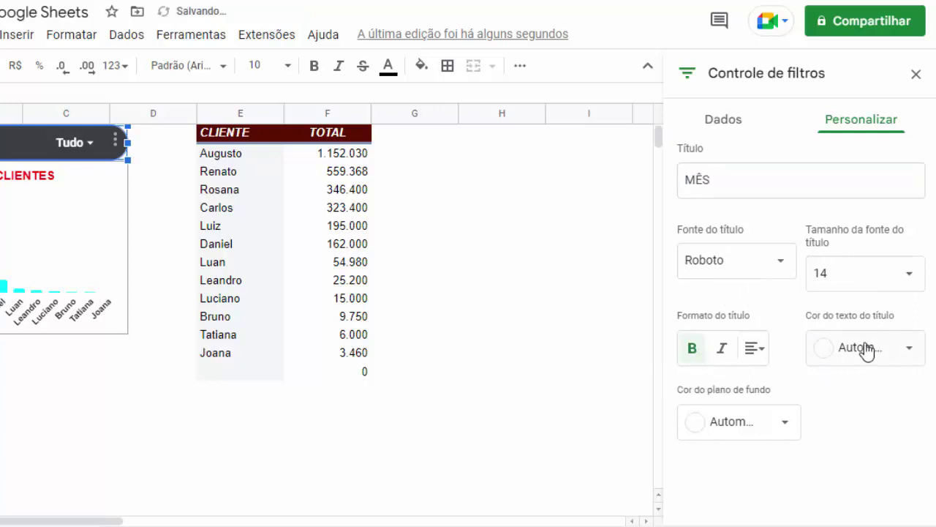
left_click(910, 350)
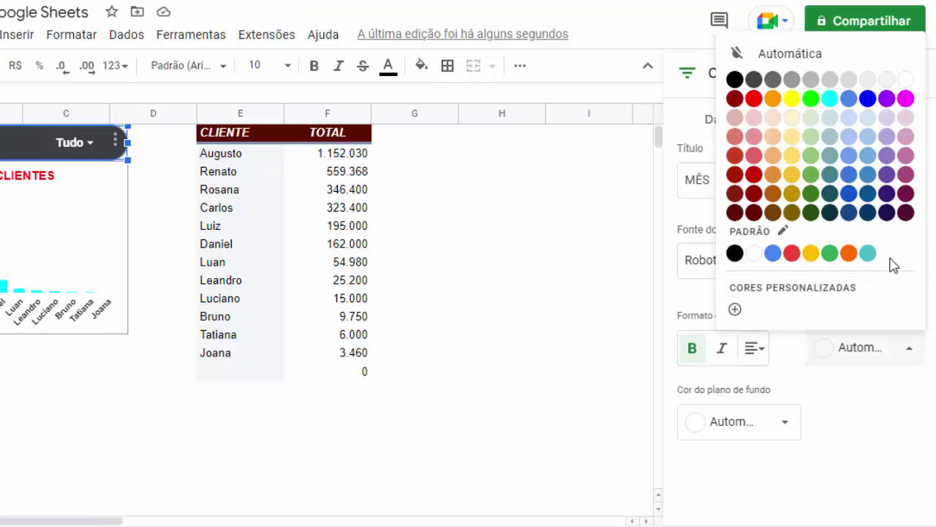
left_click(905, 100)
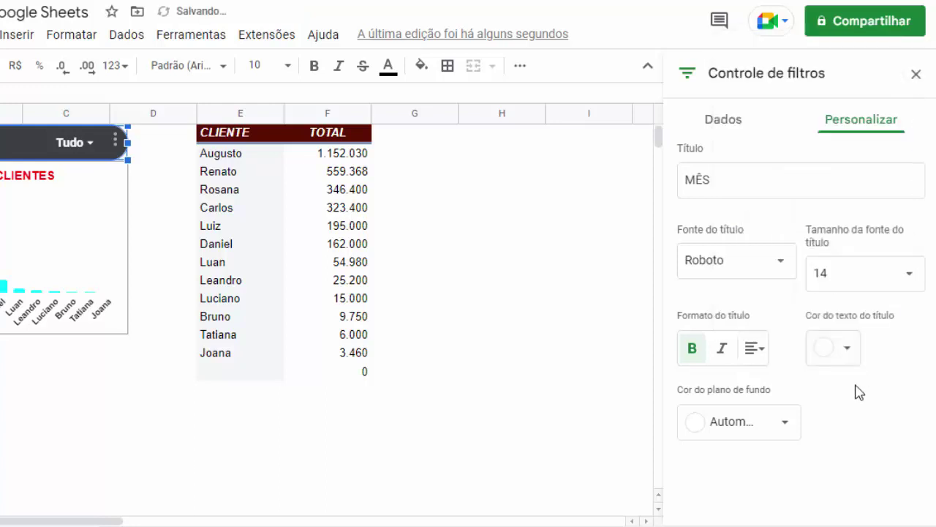
left_click(787, 427)
left_click(848, 288)
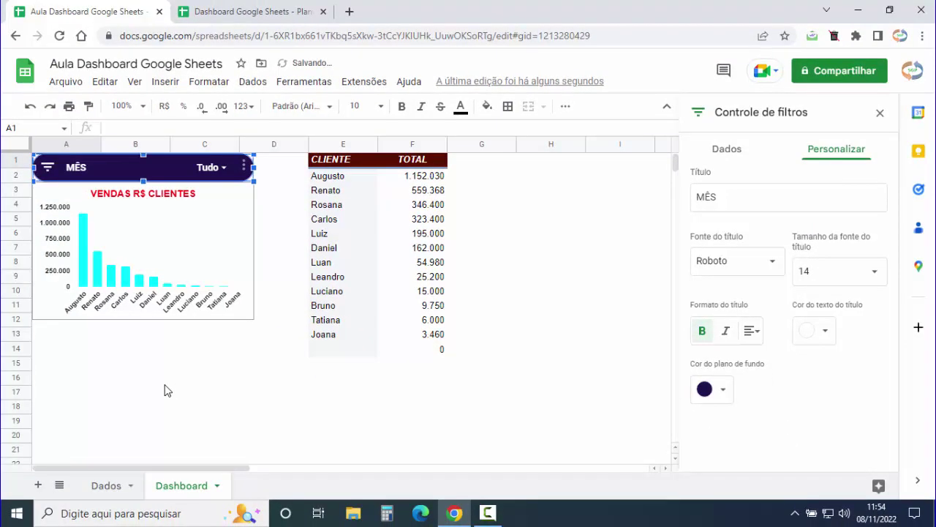
left_click(167, 380)
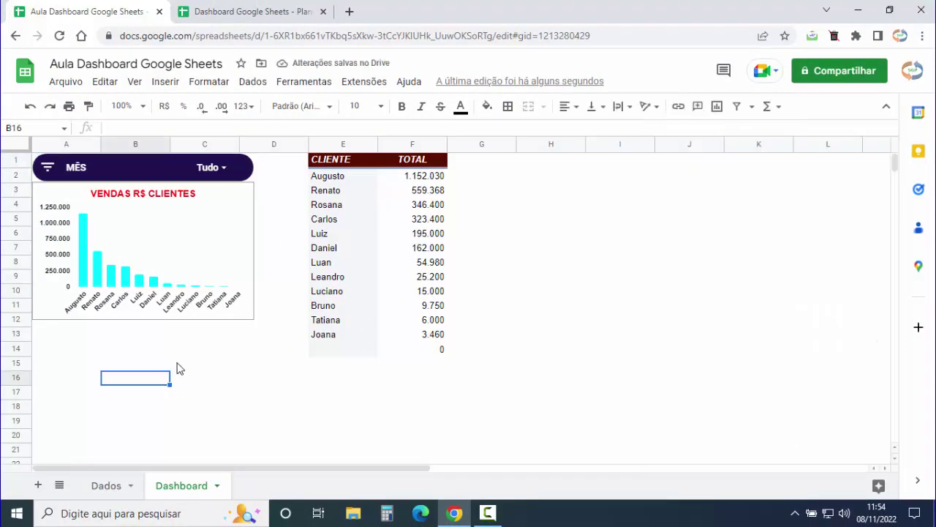
left_click(331, 242)
left_click(202, 256)
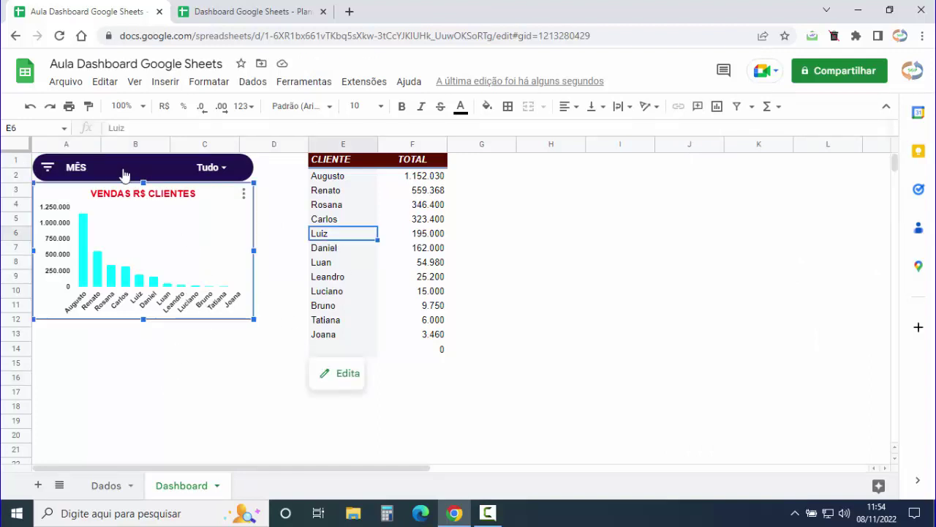
left_click(146, 374)
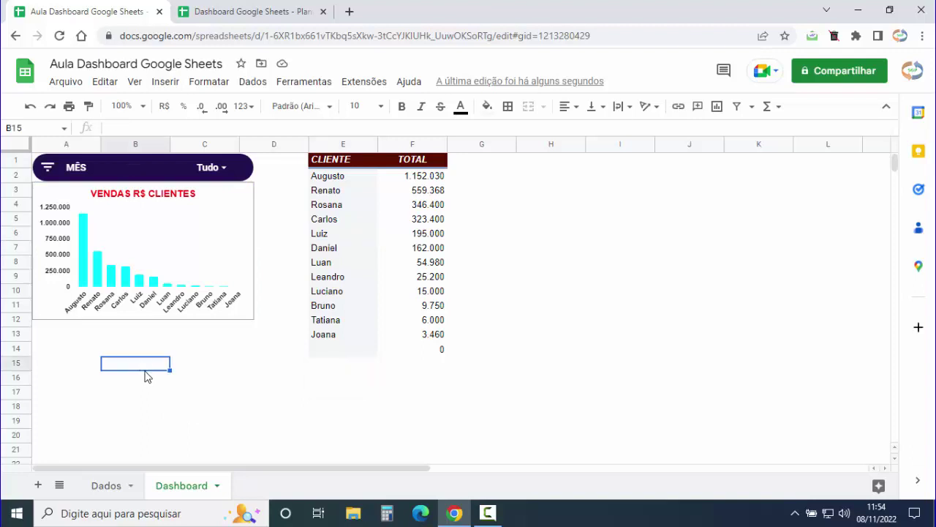
left_click(47, 167)
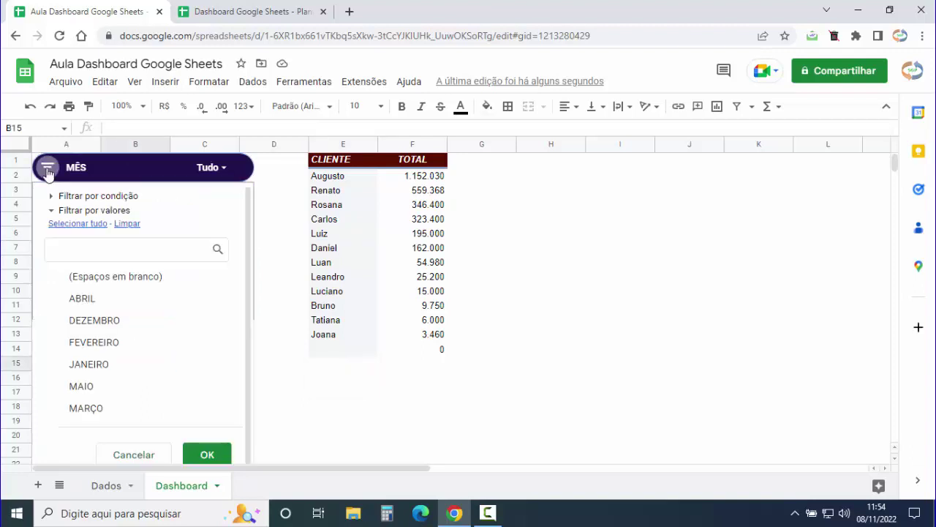
left_click(126, 224)
left_click(123, 323)
left_click(210, 455)
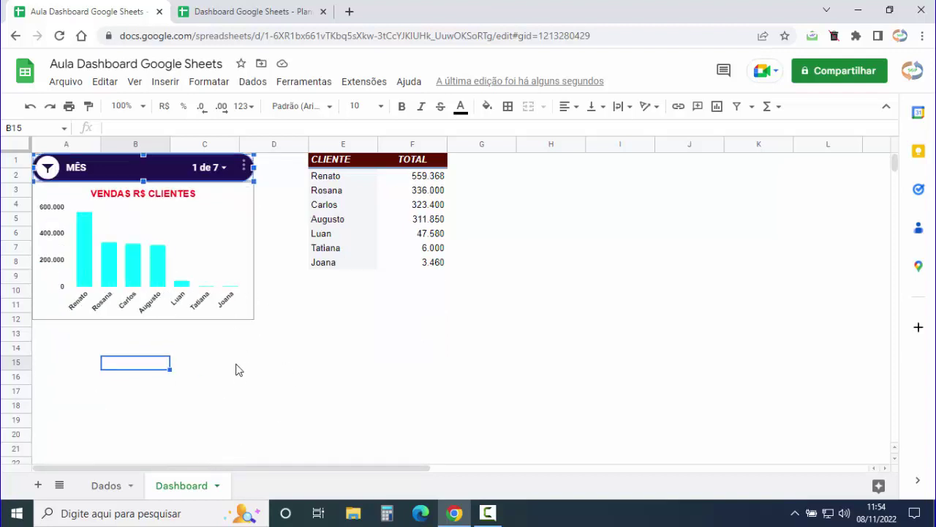
mouse_move(370, 255)
left_click(47, 168)
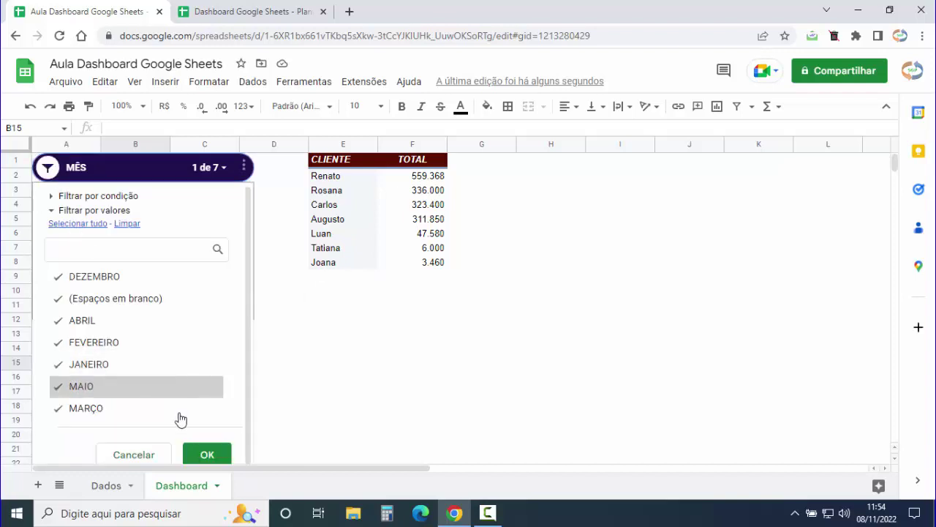
left_click(206, 453)
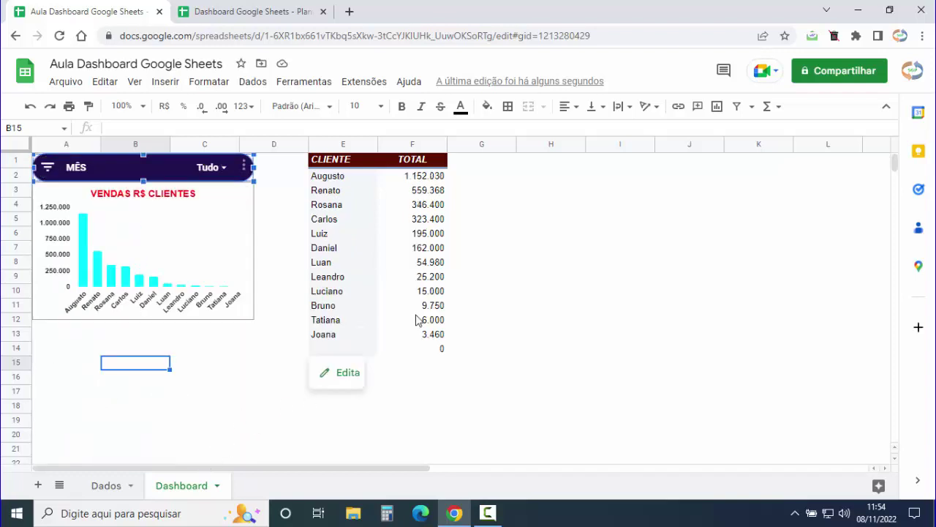
Format TOTAL column F as numbers with zero decimals, then narrow column G.
left_click(422, 309)
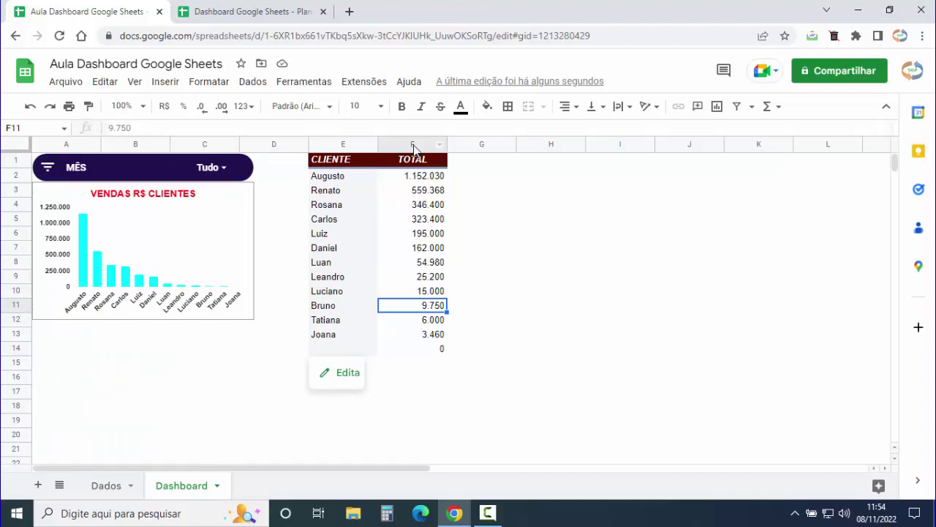
left_click(414, 145)
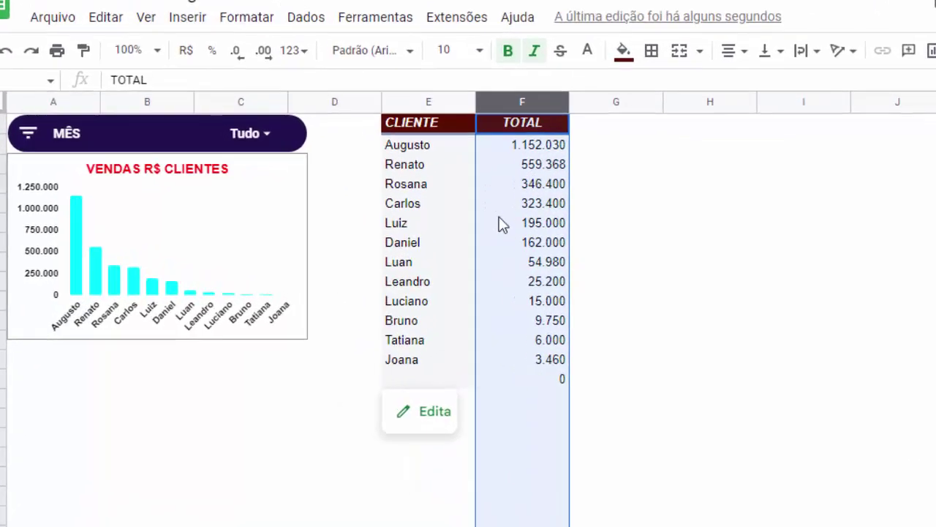
left_click(243, 18)
mouse_move(277, 98)
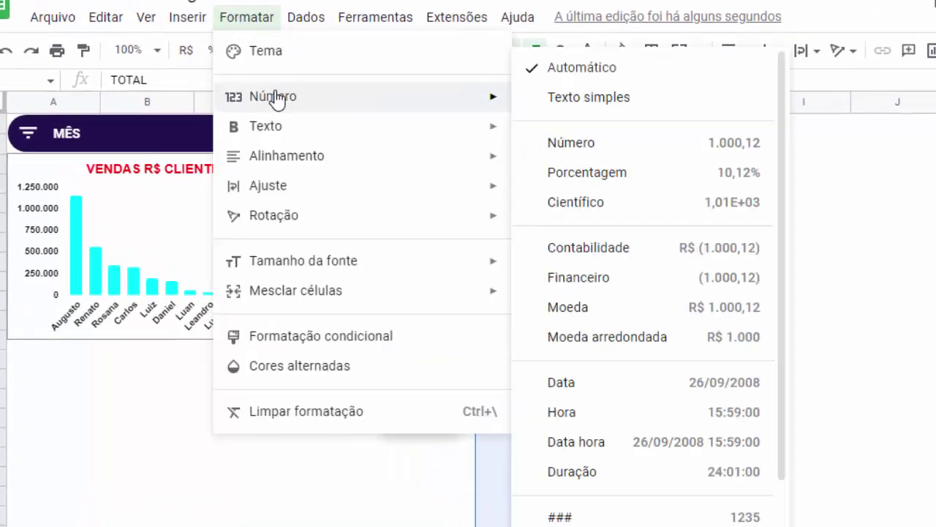
left_click(608, 145)
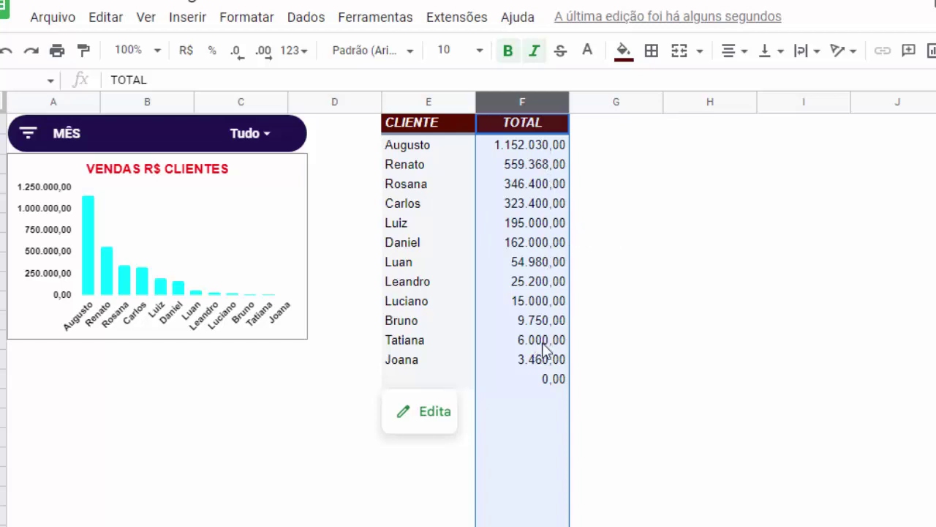
left_click(237, 60)
left_click(238, 60)
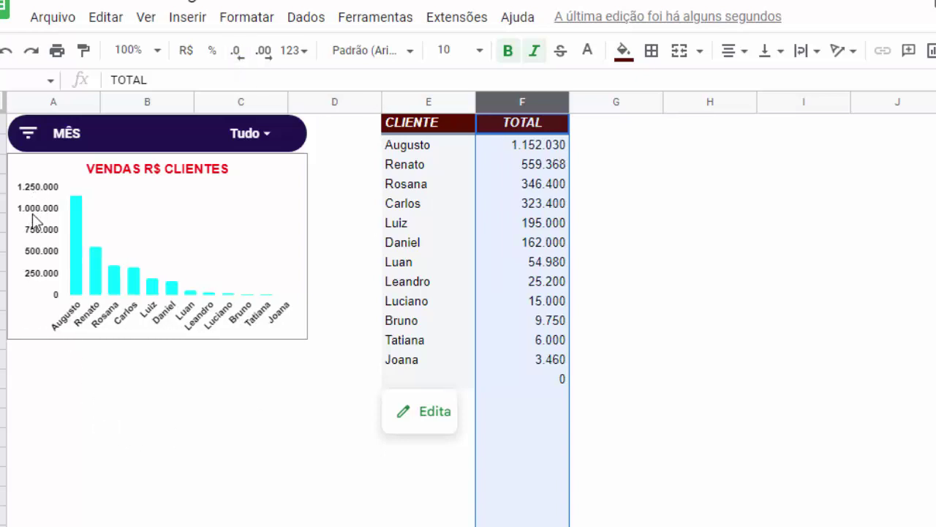
left_click(116, 380)
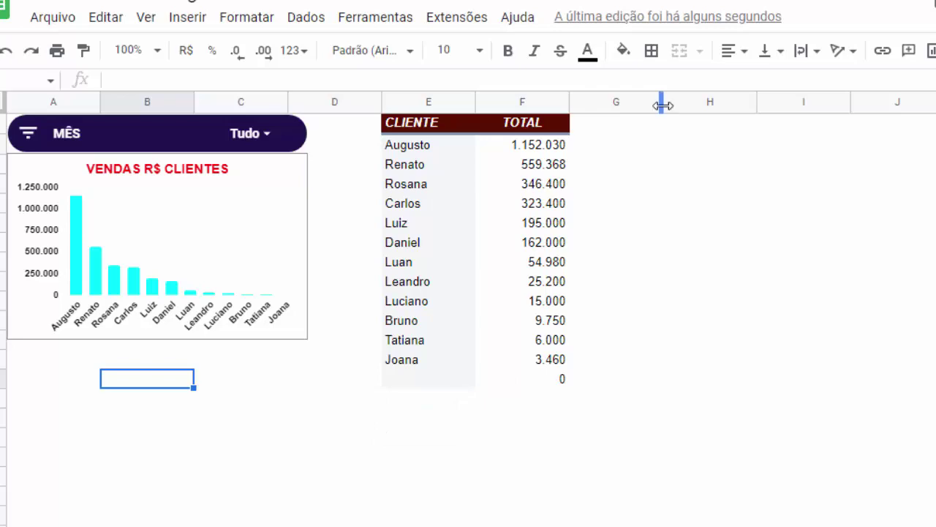
left_click_drag(651, 107, 597, 145)
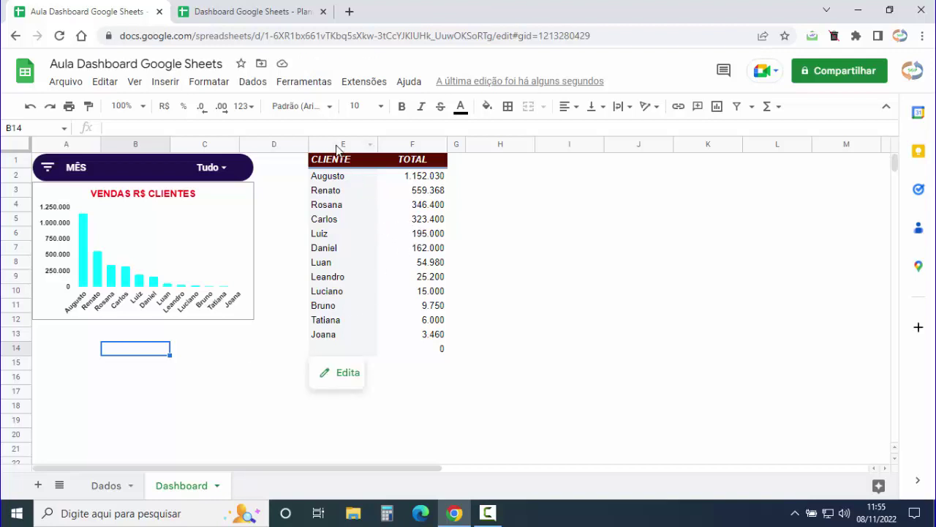
Copy the CLIENTE/TOTAL table from E1:F14 and paste it at cell H1.
left_click_drag(338, 144, 418, 146)
left_click(414, 208)
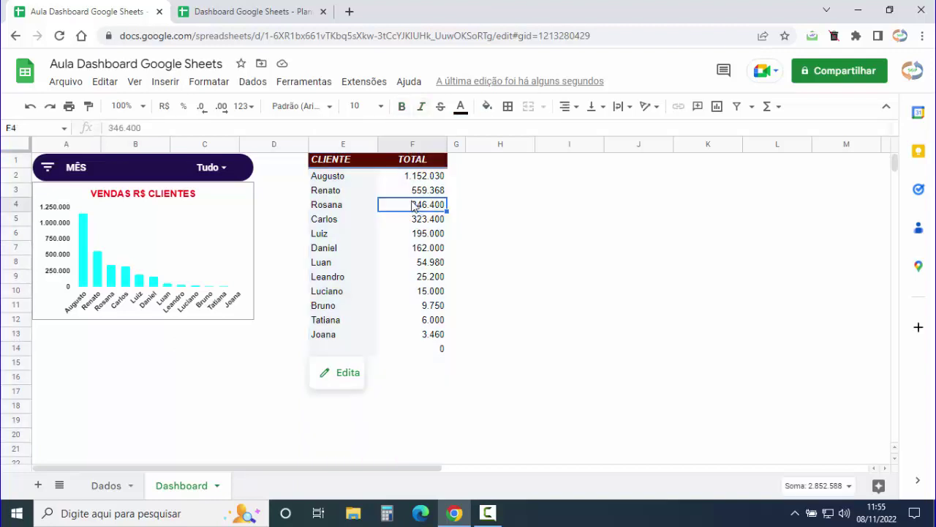
left_click(410, 142)
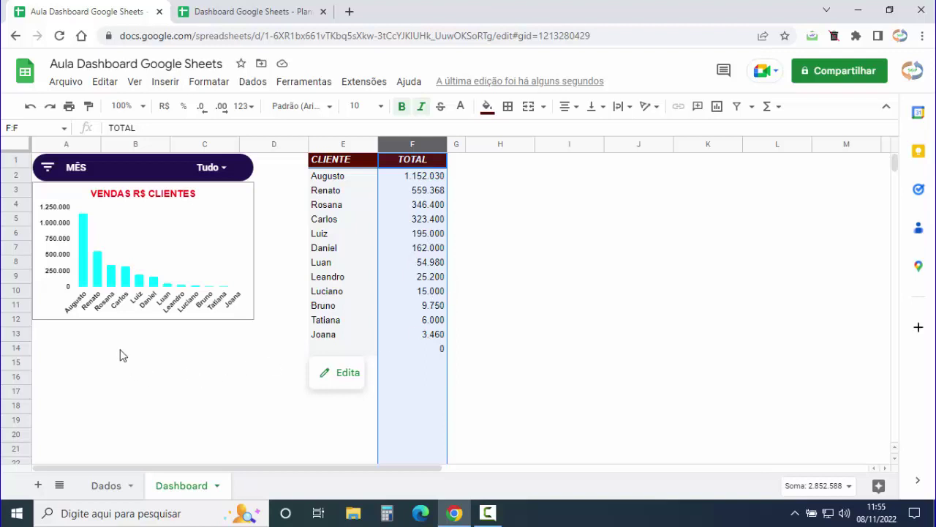
left_click(247, 368)
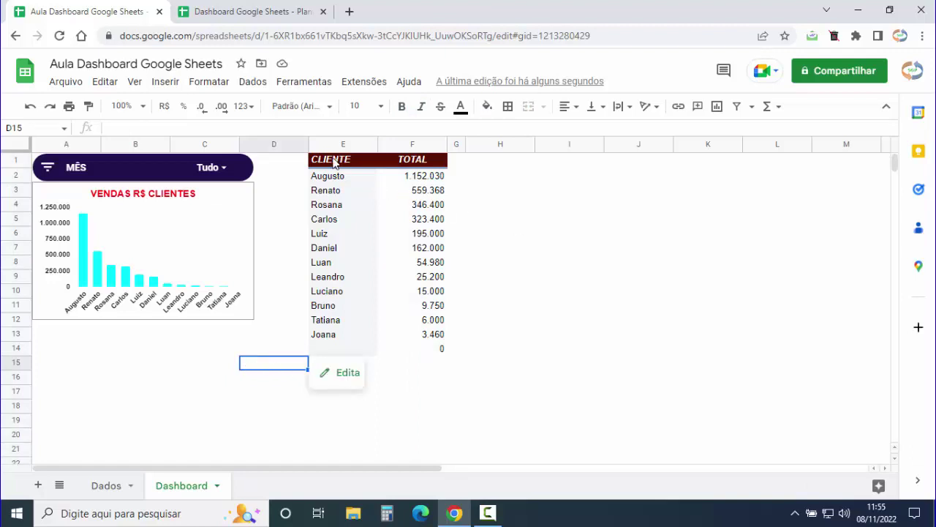
left_click_drag(340, 160, 433, 352)
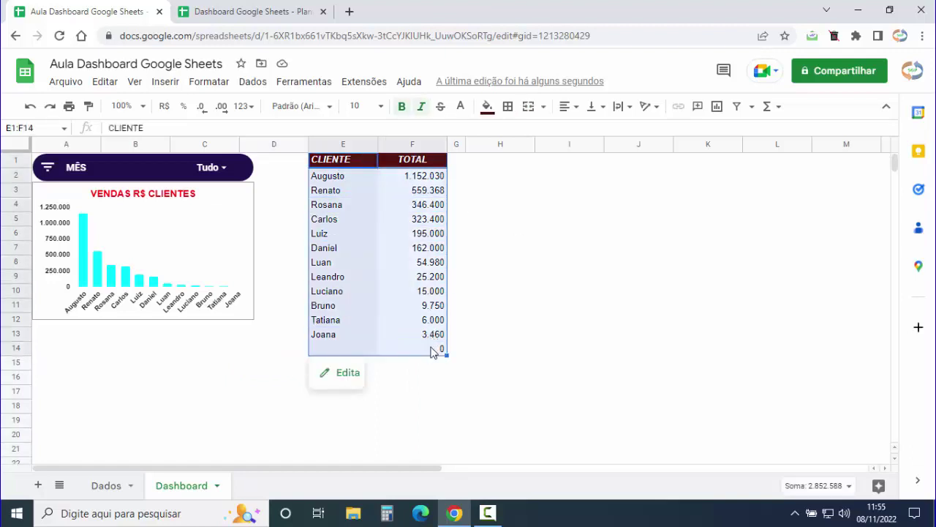
key("ctrl+c")
left_click(508, 160)
key("ctrl+v")
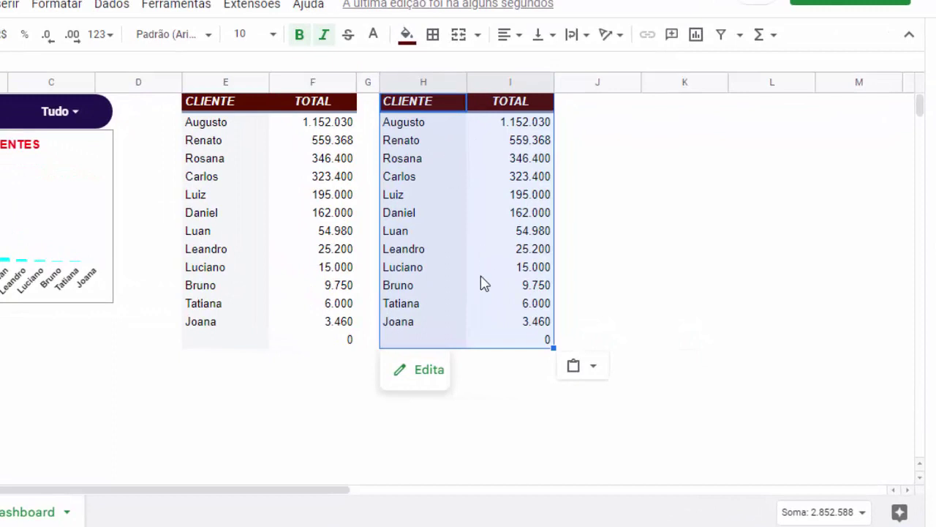
In the copied pivot, replace the TOTAL sum with a SUM of Qtd. per client.
left_click(424, 379)
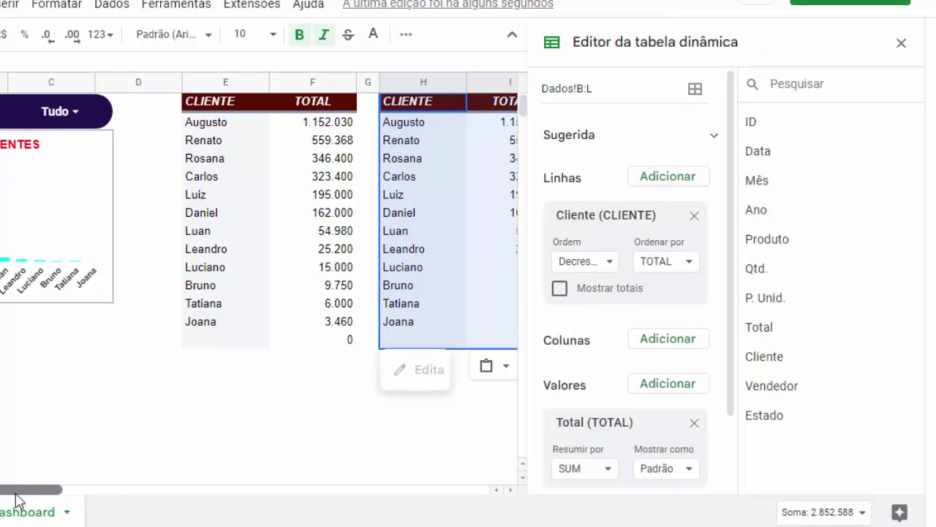
left_click_drag(7, 489, 72, 488)
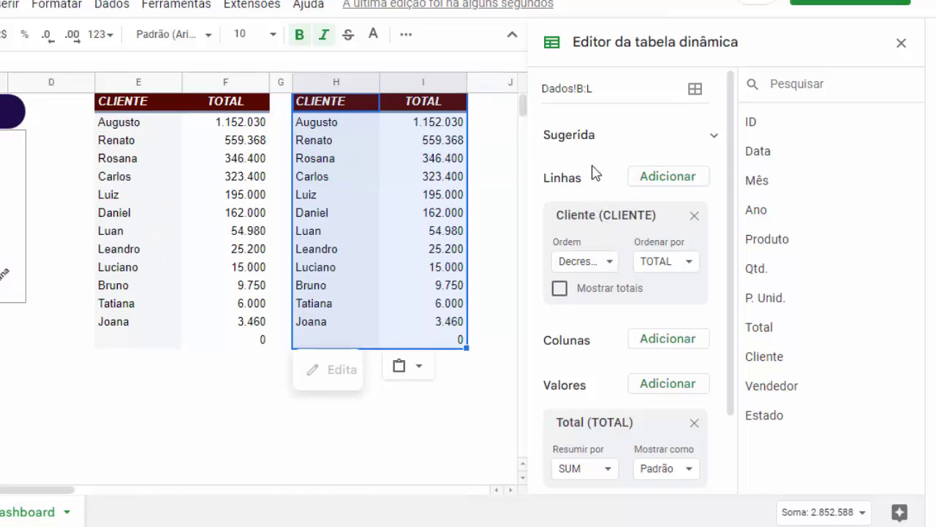
scroll(596, 168, "down", 3)
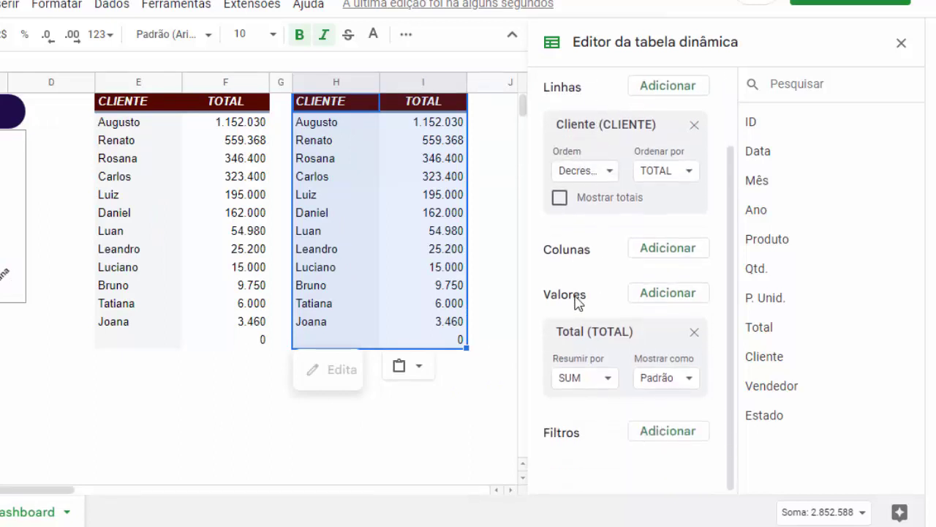
left_click(694, 334)
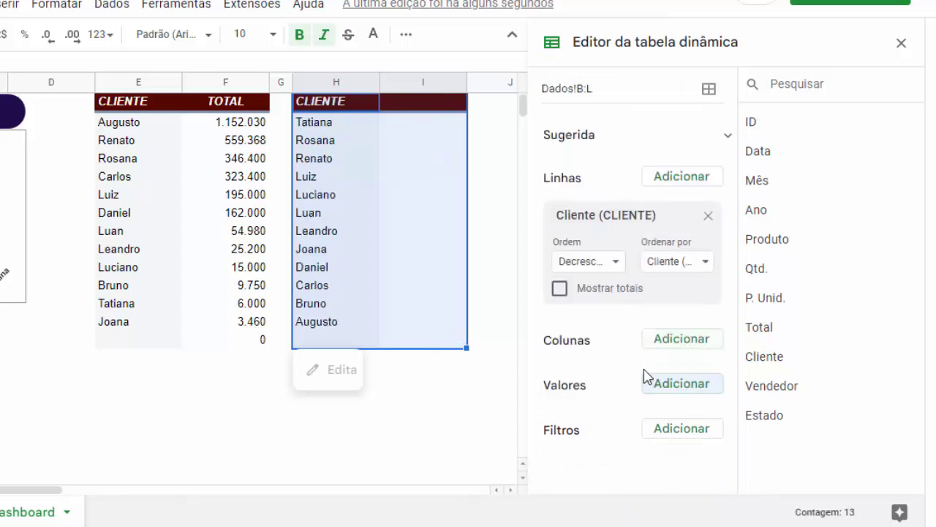
left_click(680, 388)
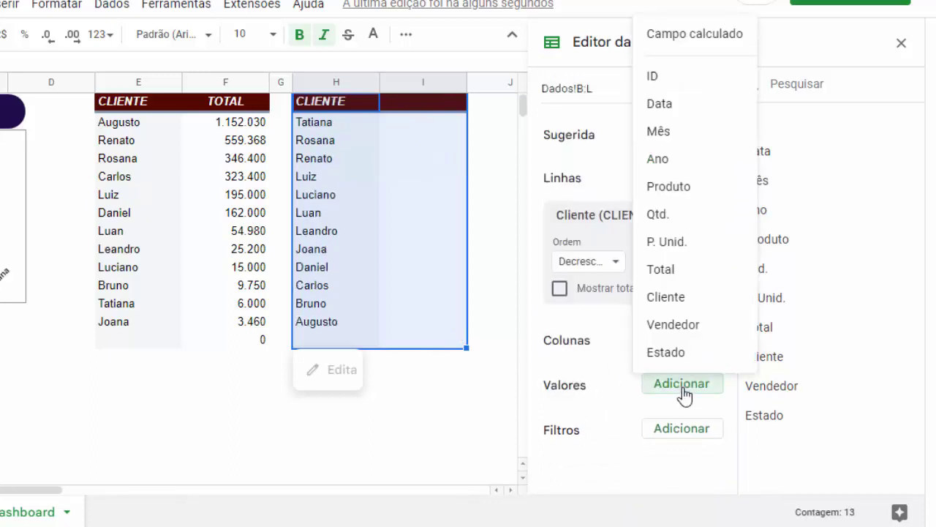
left_click(672, 227)
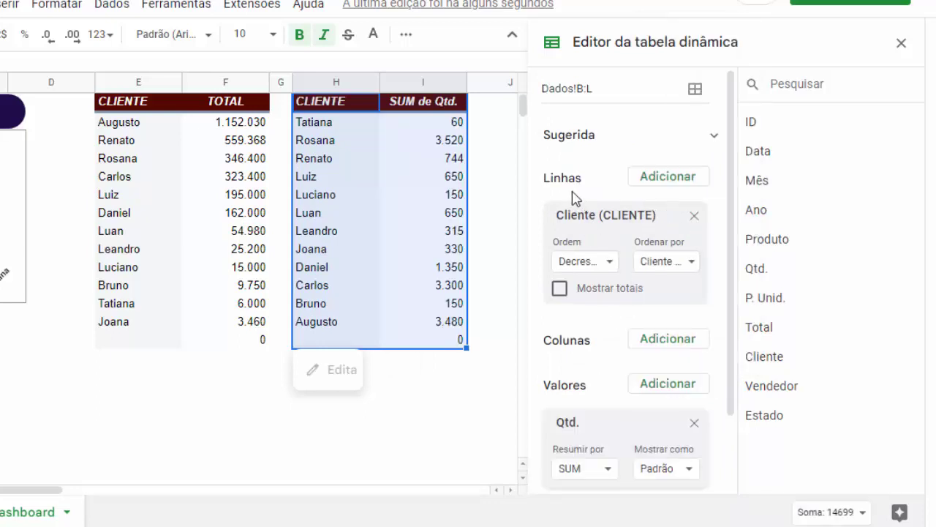
Sort clients descending by SUM de Qtd. and leave out the grand total row.
left_click(610, 266)
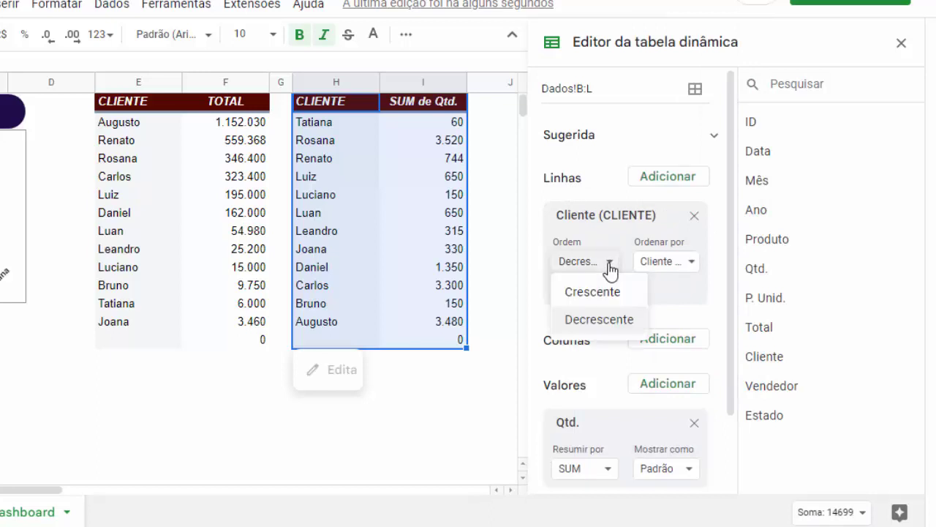
left_click(598, 320)
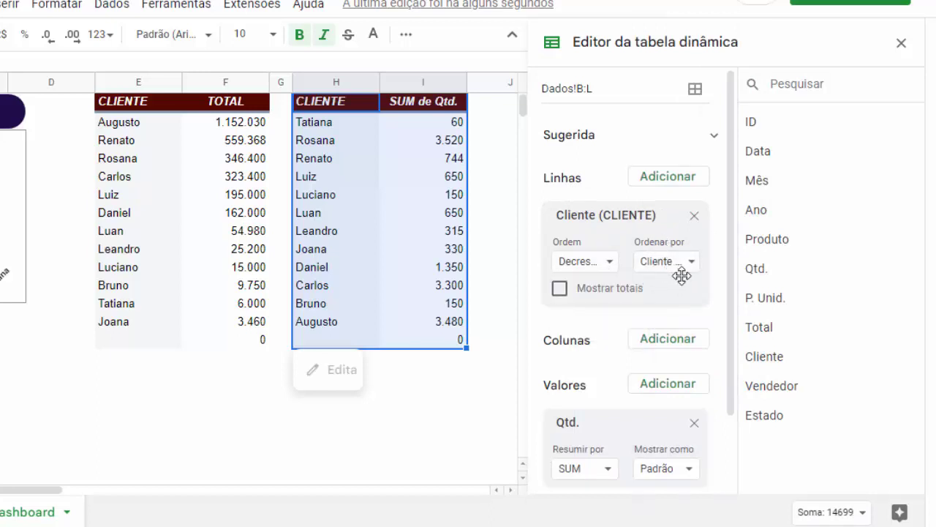
left_click(689, 267)
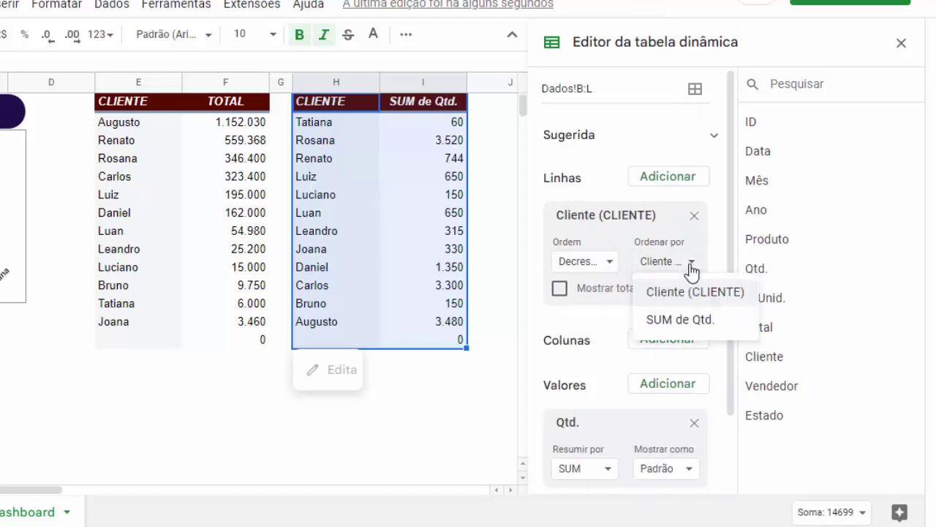
left_click(681, 326)
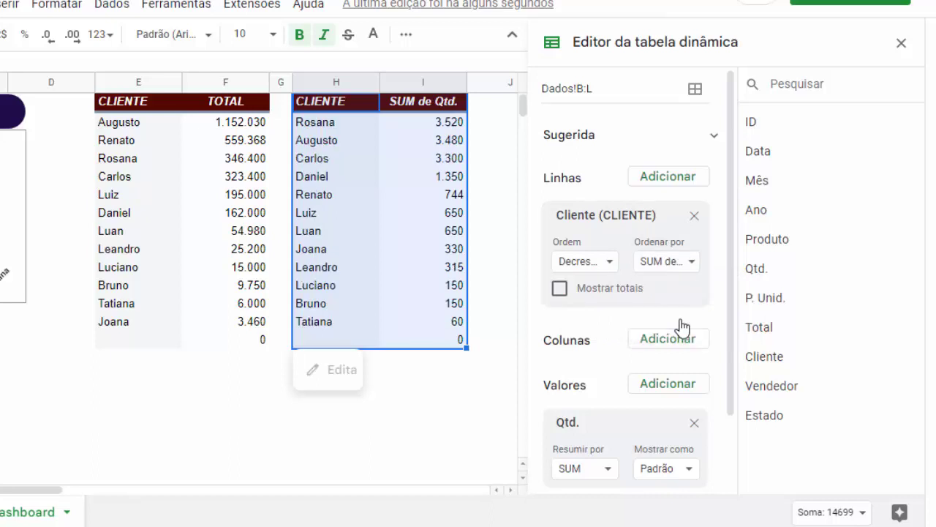
left_click(559, 289)
left_click(560, 290)
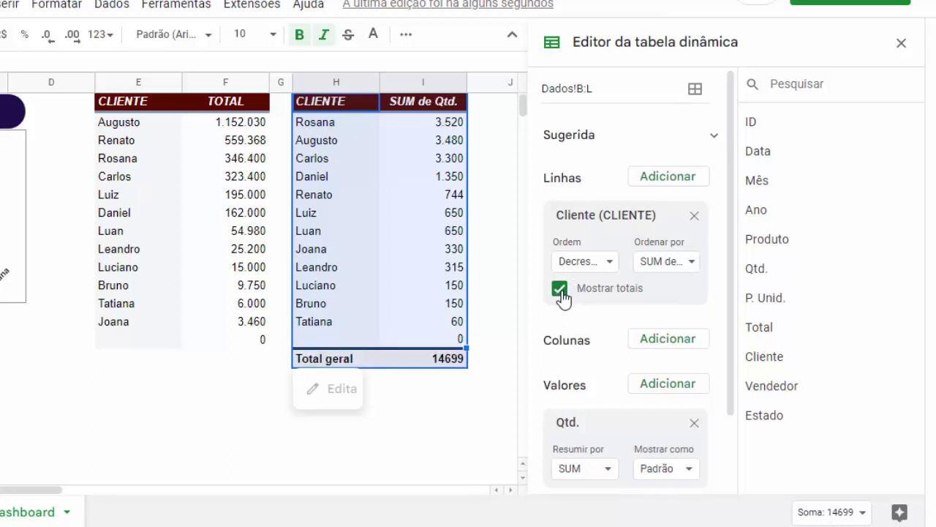
left_click(560, 290)
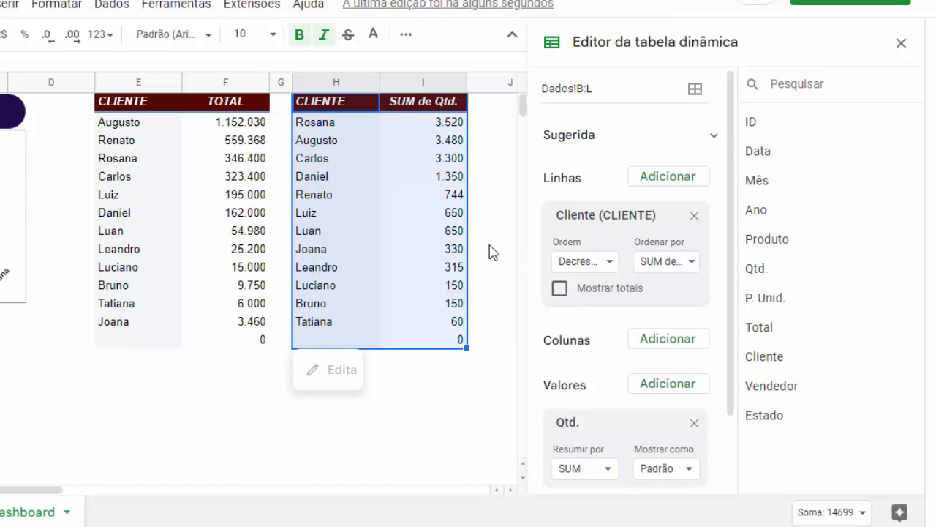
left_click(901, 44)
left_click(430, 109)
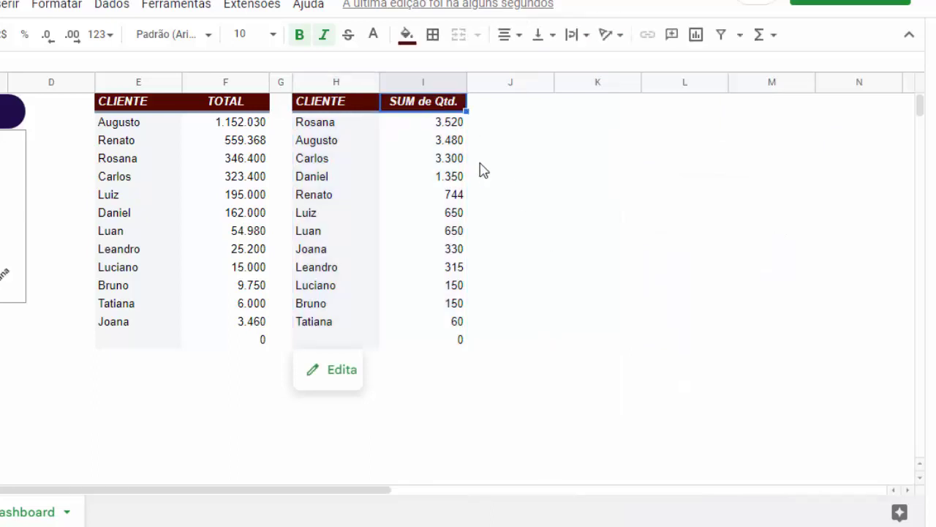
Change the I1 header from SUM de Qtd. to QTD.
type("QT")
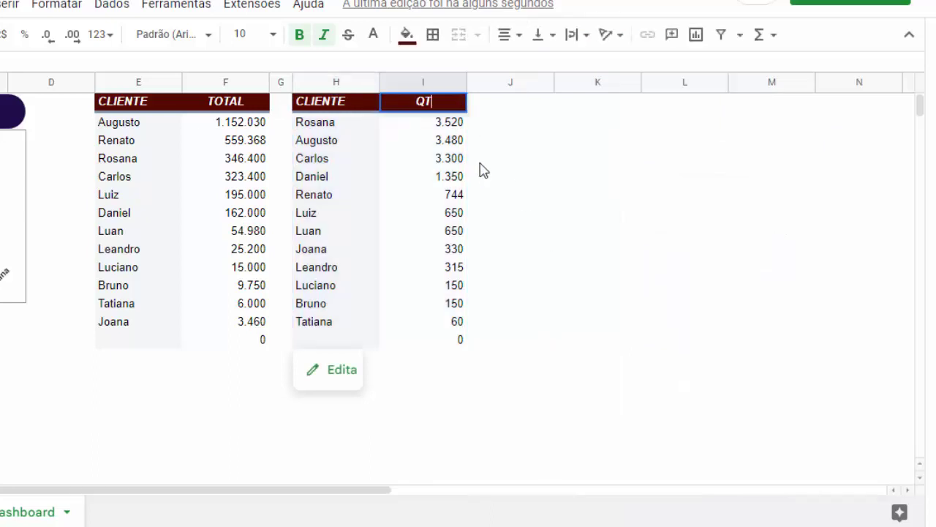
type("D")
key("Return")
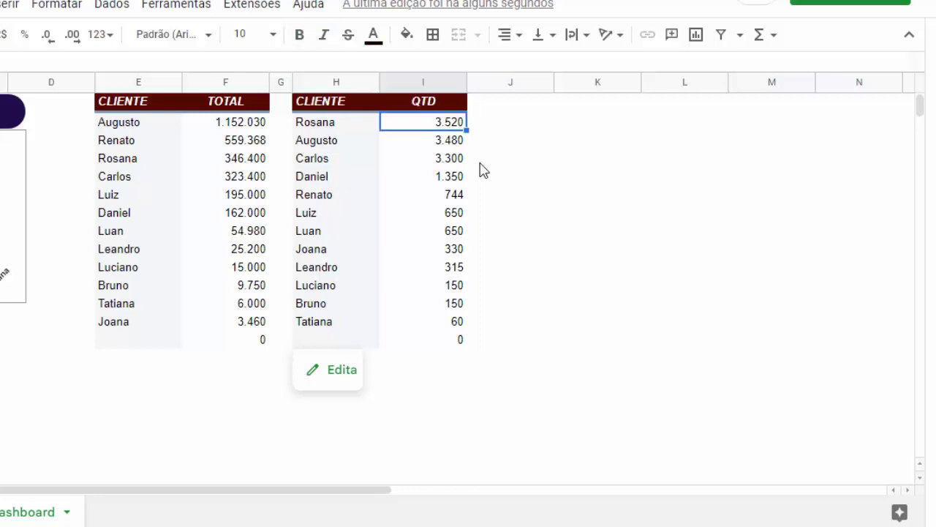
left_click(480, 164)
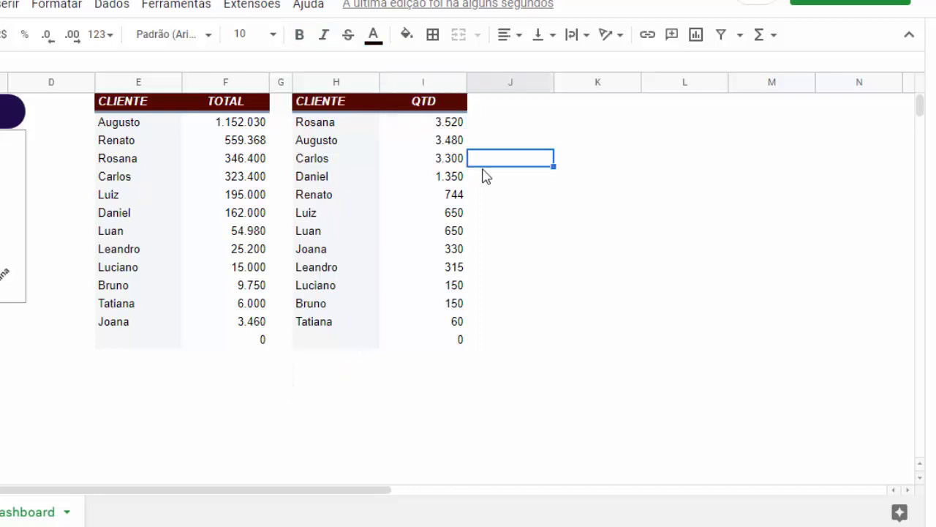
left_click(436, 85)
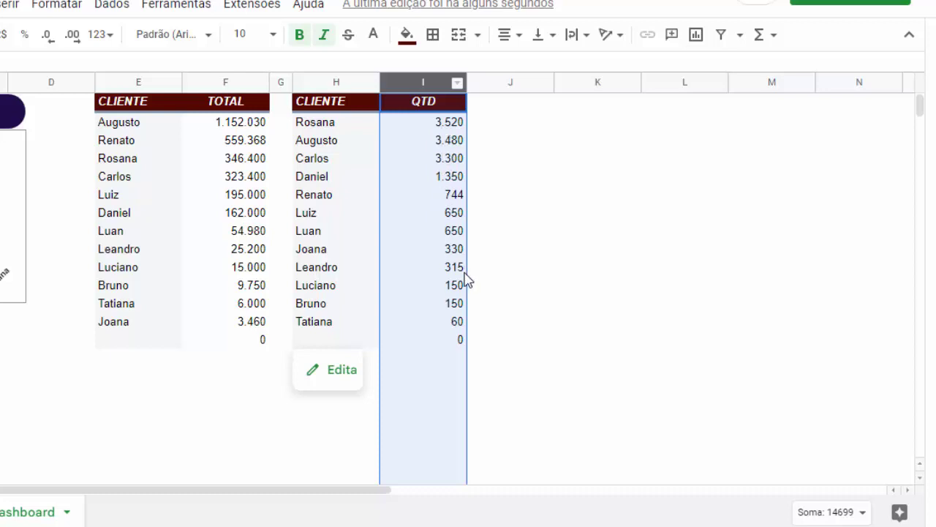
left_click(536, 251)
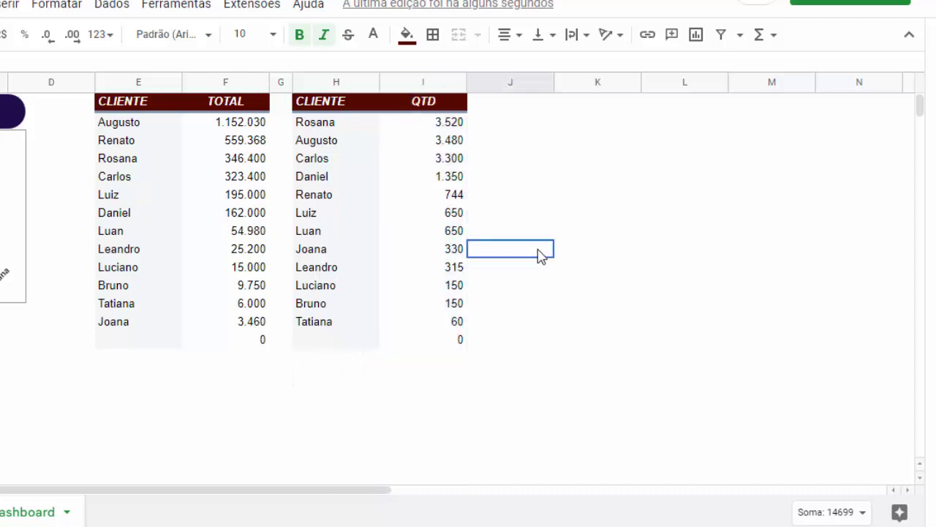
mouse_move(417, 241)
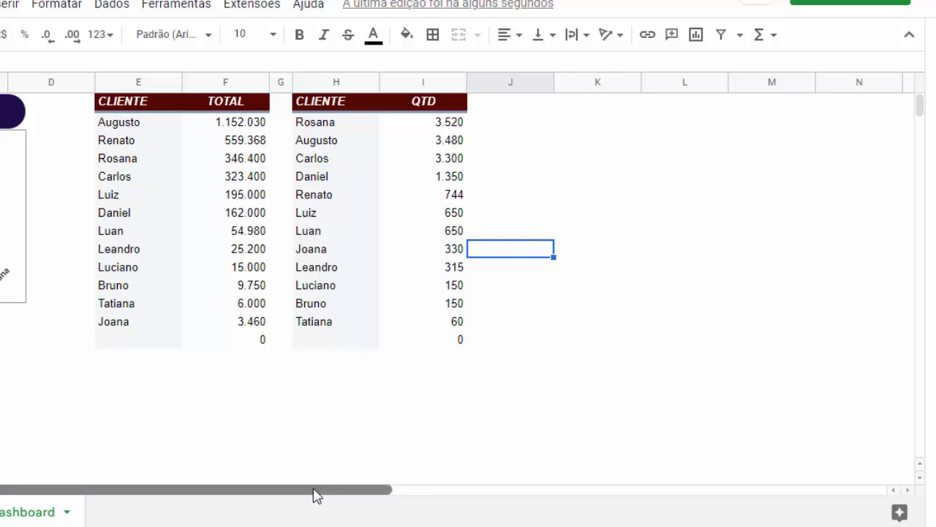
left_click_drag(313, 492, 271, 505)
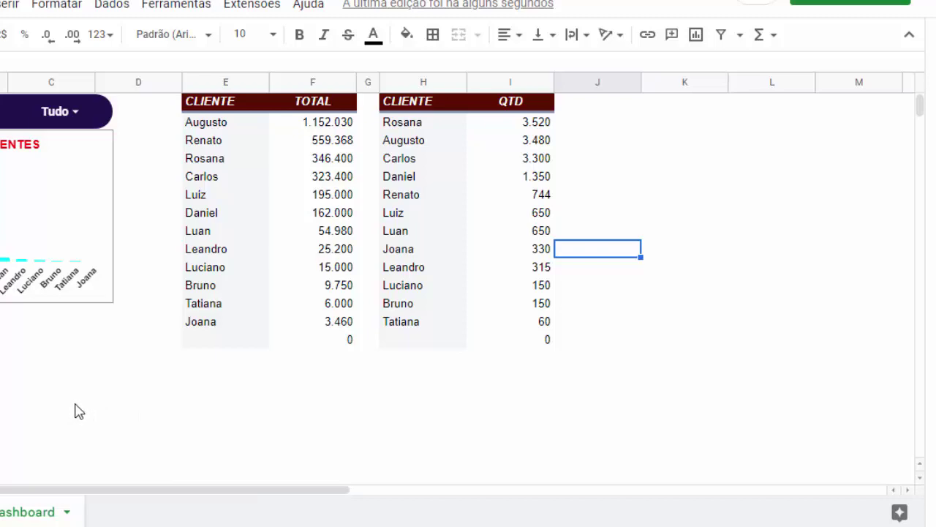
Copy the VENDAS R$ CLIENTES chart and paste the copy at cell A13.
left_click(312, 188)
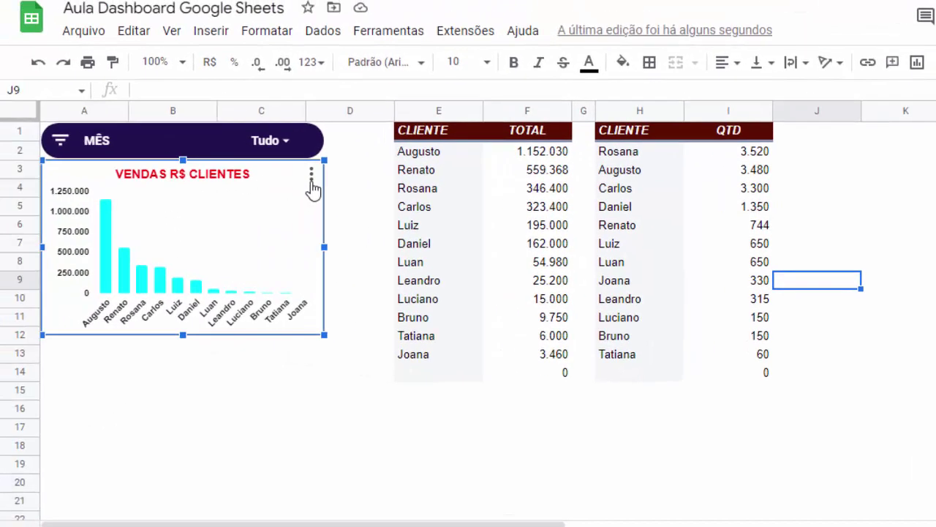
left_click(311, 175)
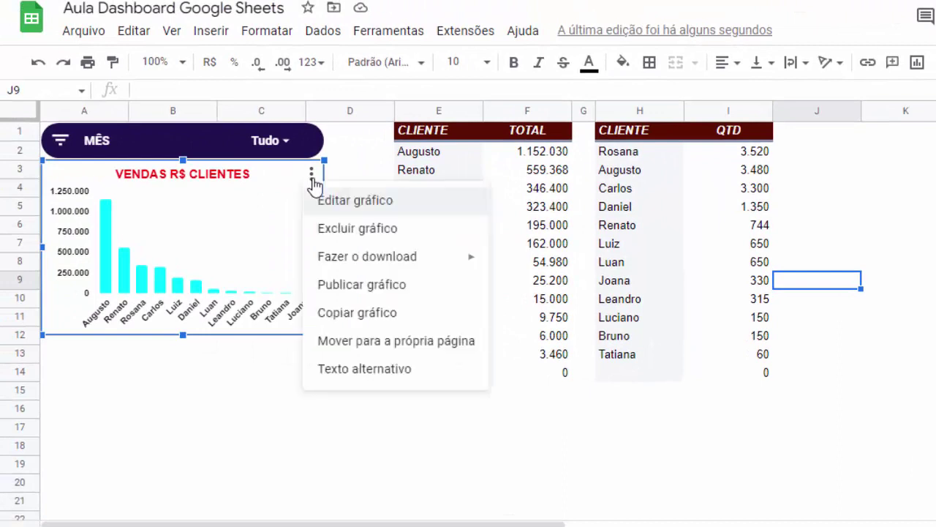
left_click(355, 313)
left_click(68, 357)
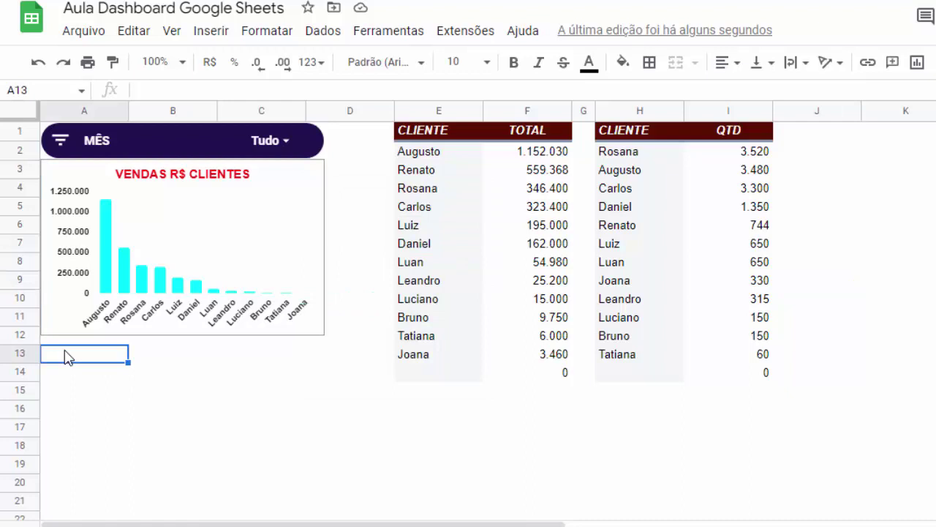
right_click(67, 357)
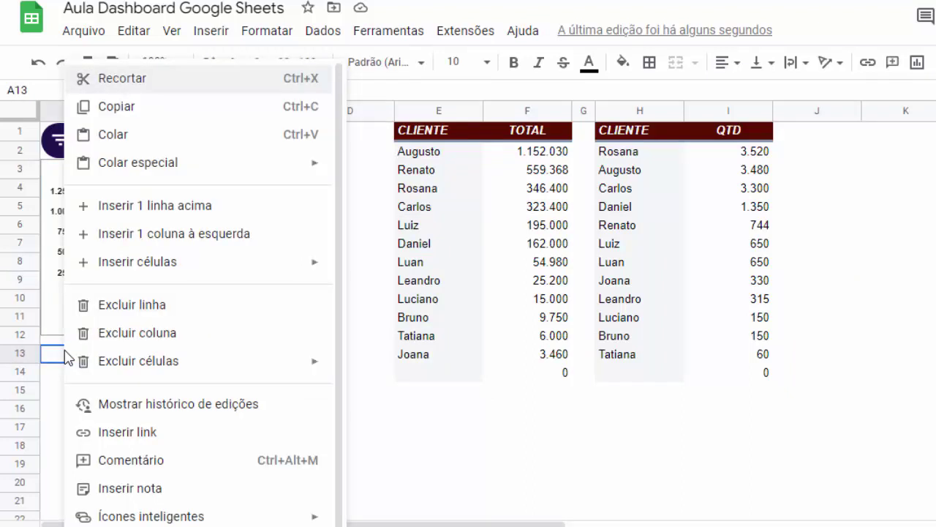
left_click(130, 137)
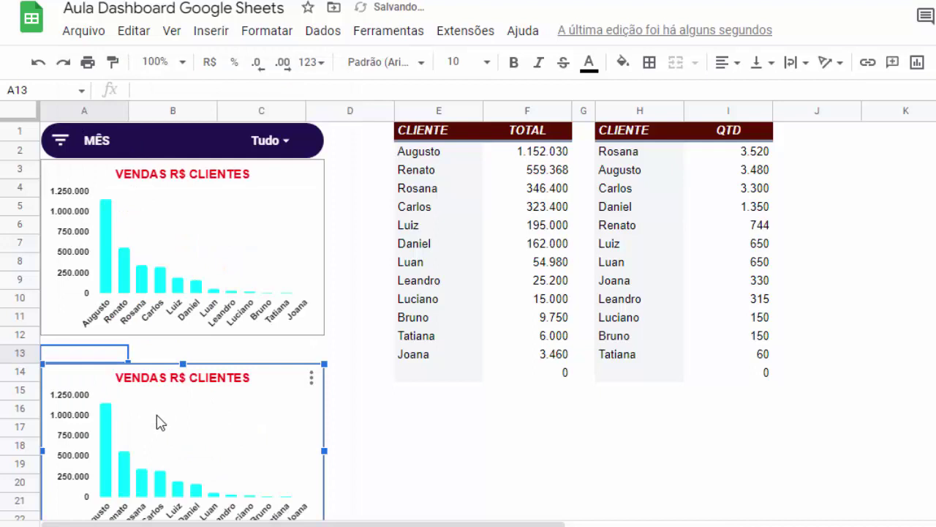
Snap the pasted chart directly under the original, matching its width.
left_click_drag(160, 422, 150, 386)
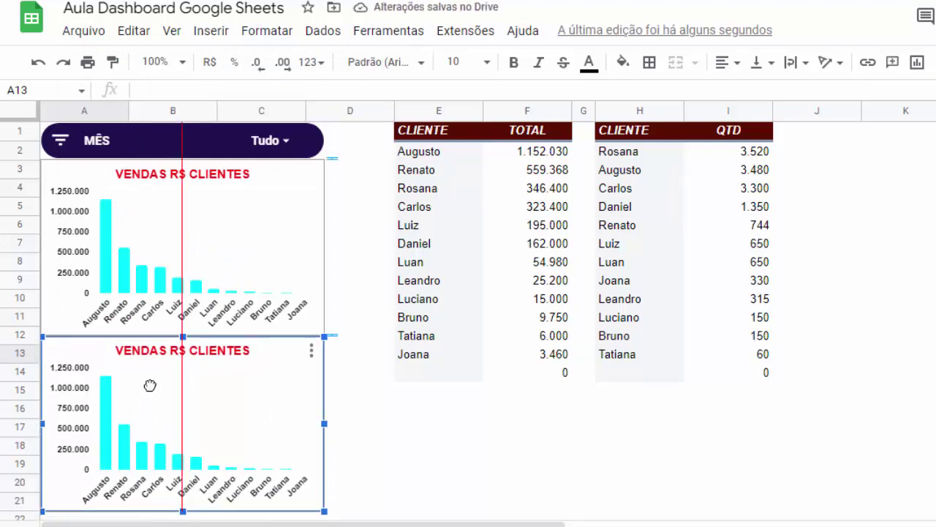
left_click(363, 432)
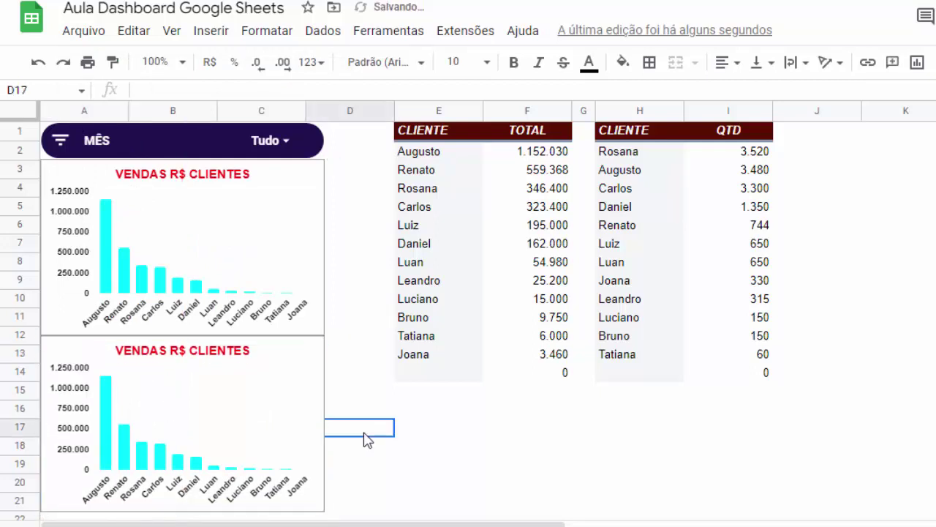
left_click(234, 404)
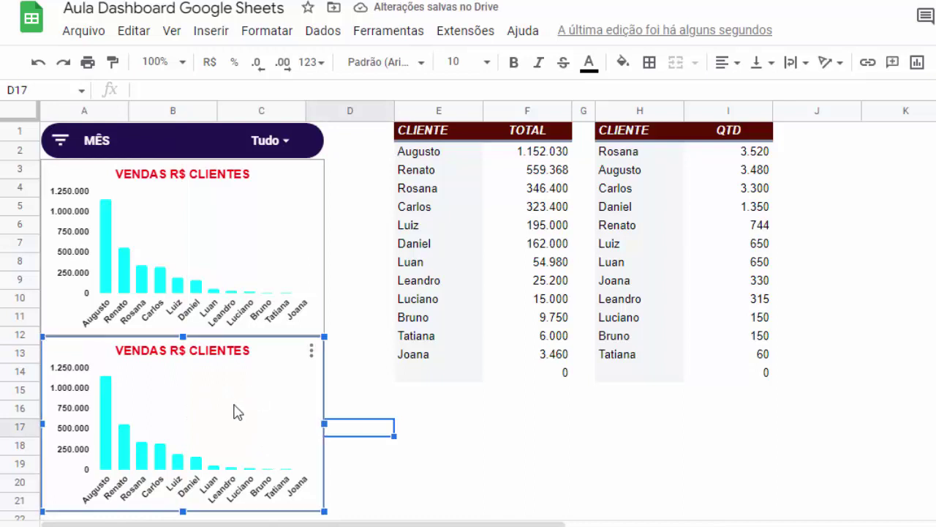
left_click_drag(223, 408, 230, 414)
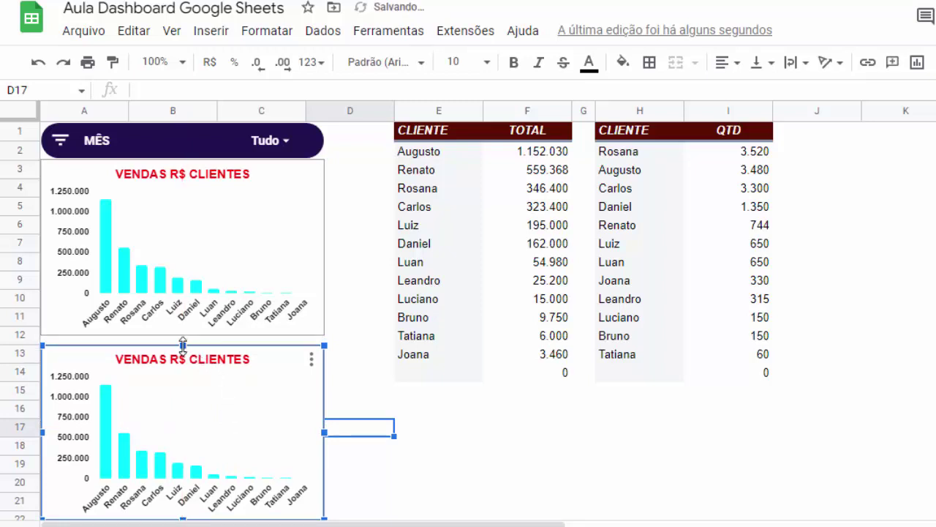
left_click_drag(183, 344, 182, 339)
left_click(182, 334)
left_click(364, 395)
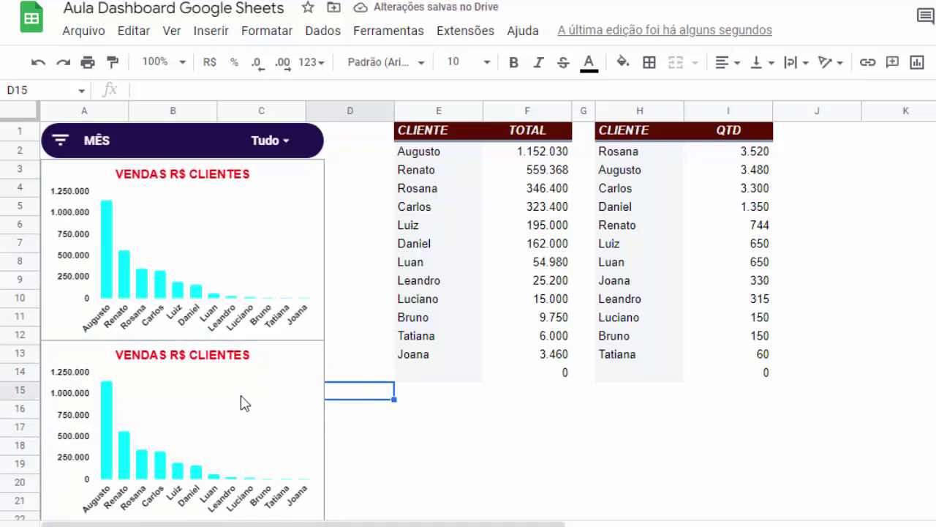
left_click(290, 382)
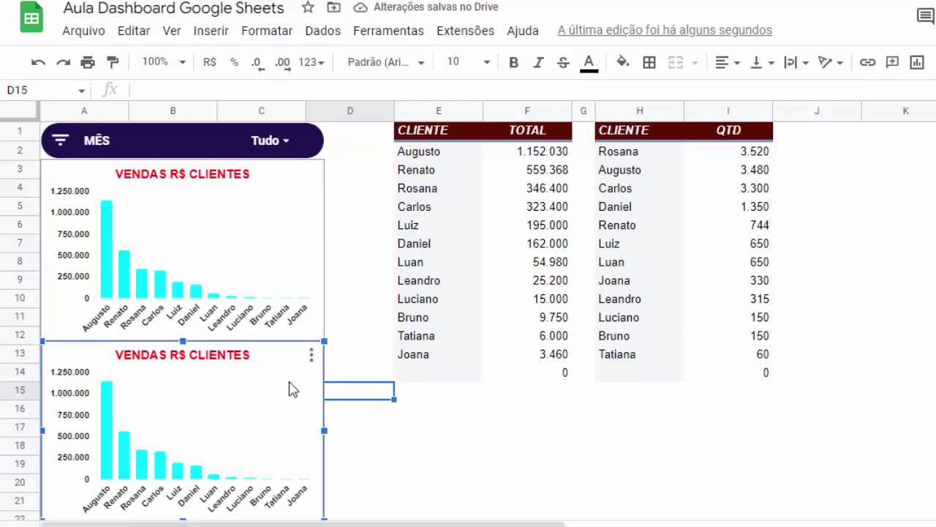
Replace the lower chart's data range E1:F1000 with columns H:I.
left_click(311, 354)
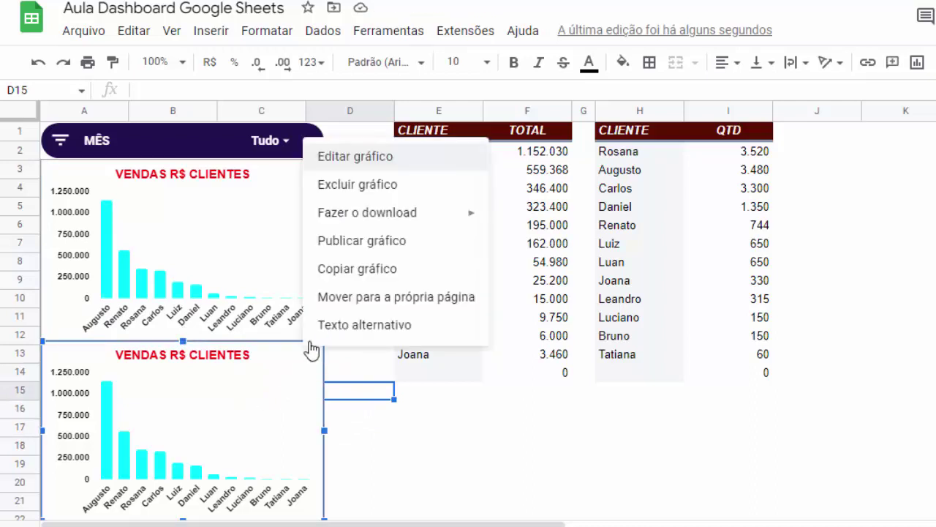
left_click(362, 163)
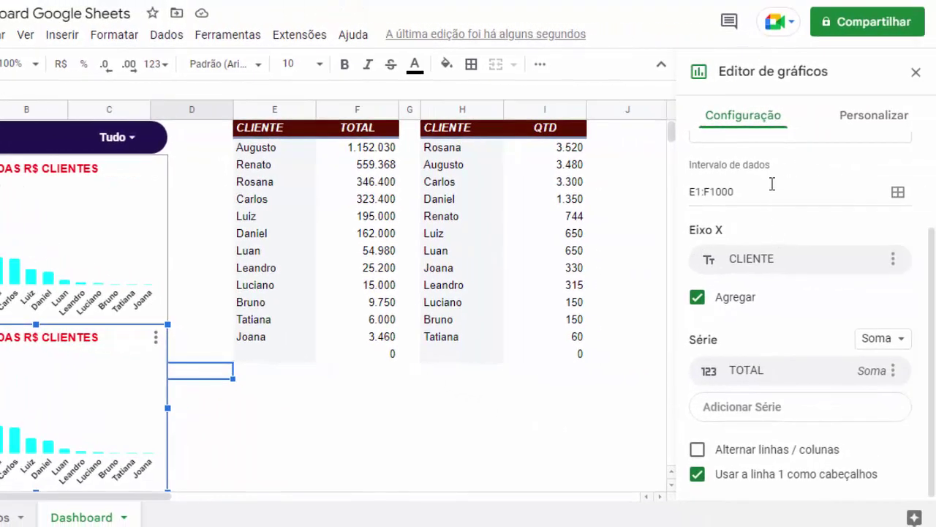
scroll(773, 184, "up", 3)
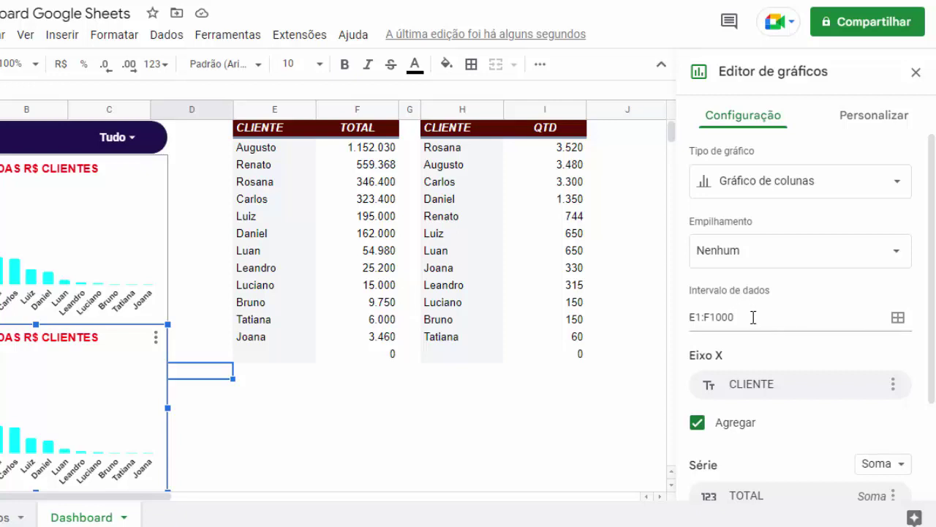
left_click_drag(754, 317, 689, 322)
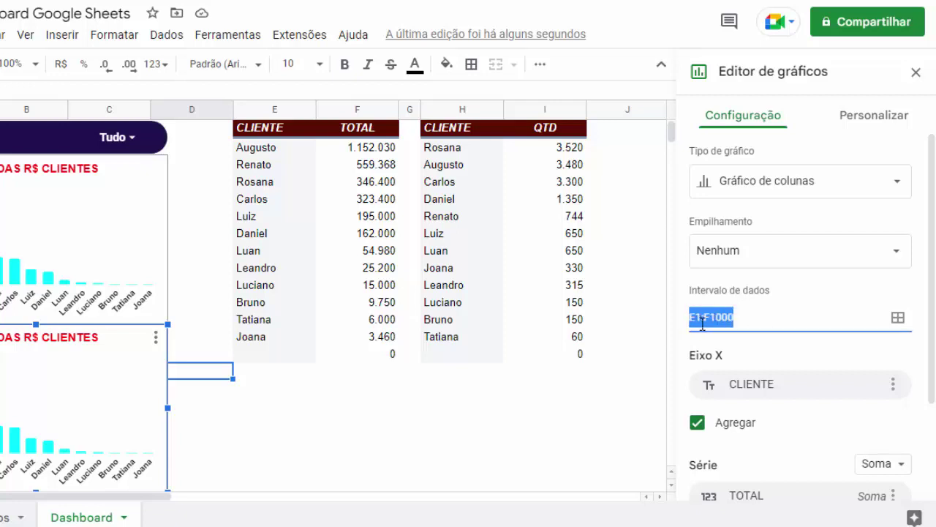
key("BackSpace")
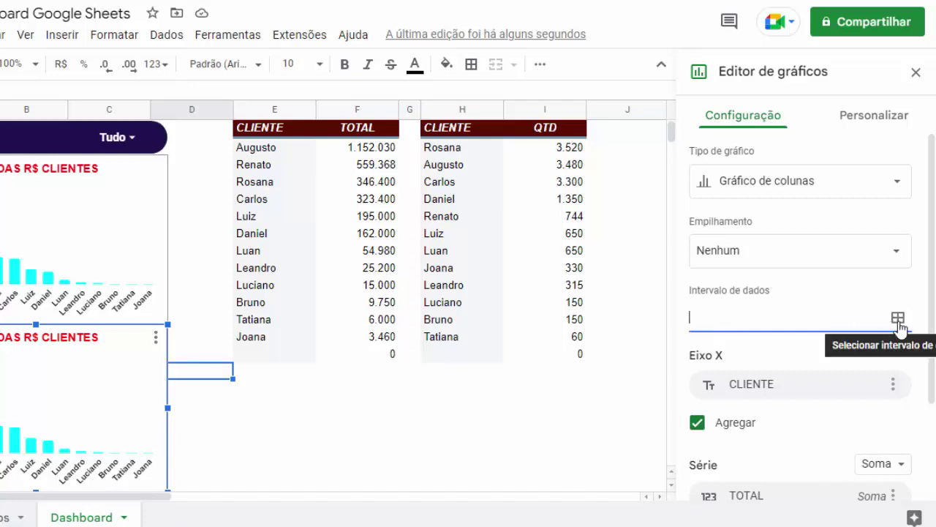
left_click(899, 322)
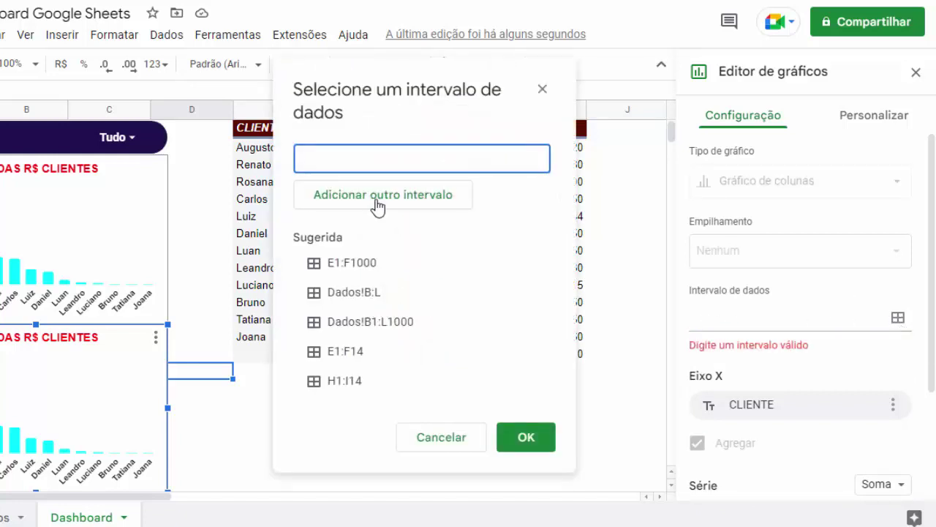
left_click_drag(309, 99, 122, 101)
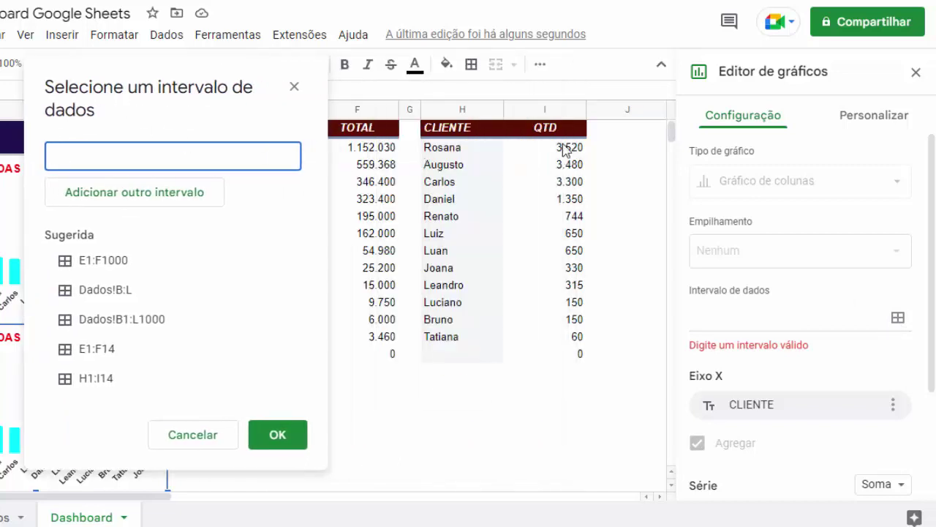
left_click_drag(460, 111, 526, 111)
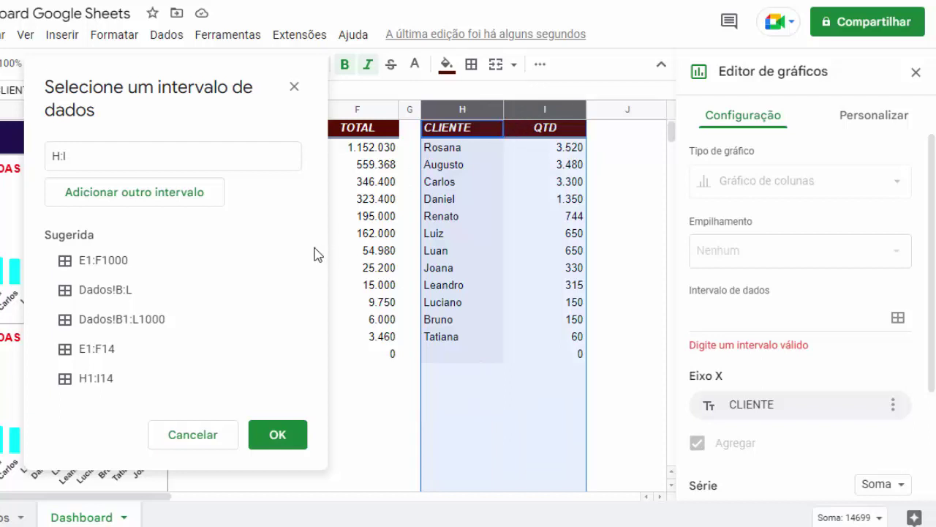
left_click(275, 437)
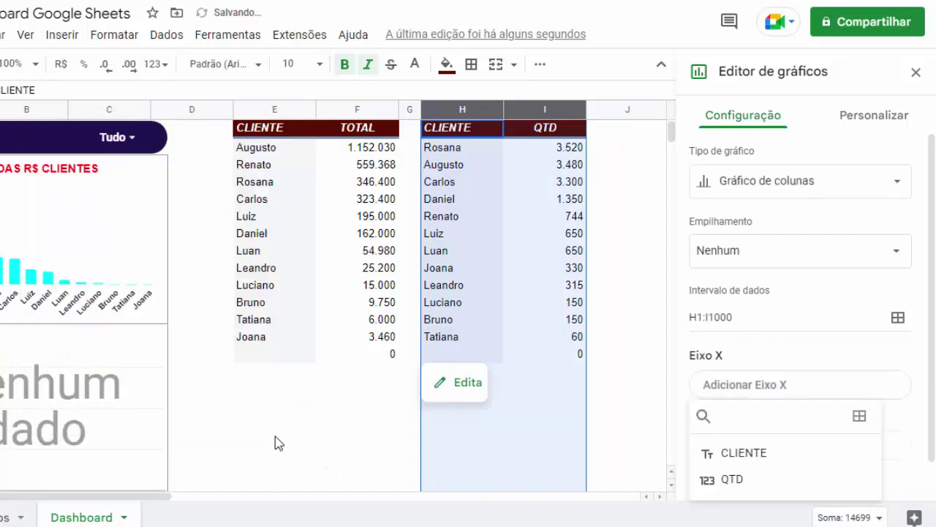
left_click(751, 316)
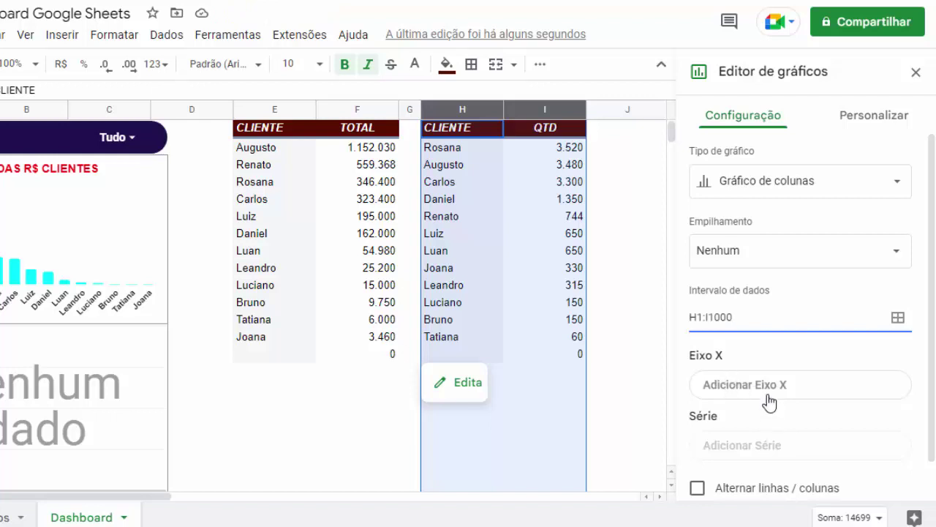
Use CLIENTE for the X axis and plot QTD as the series.
left_click(773, 393)
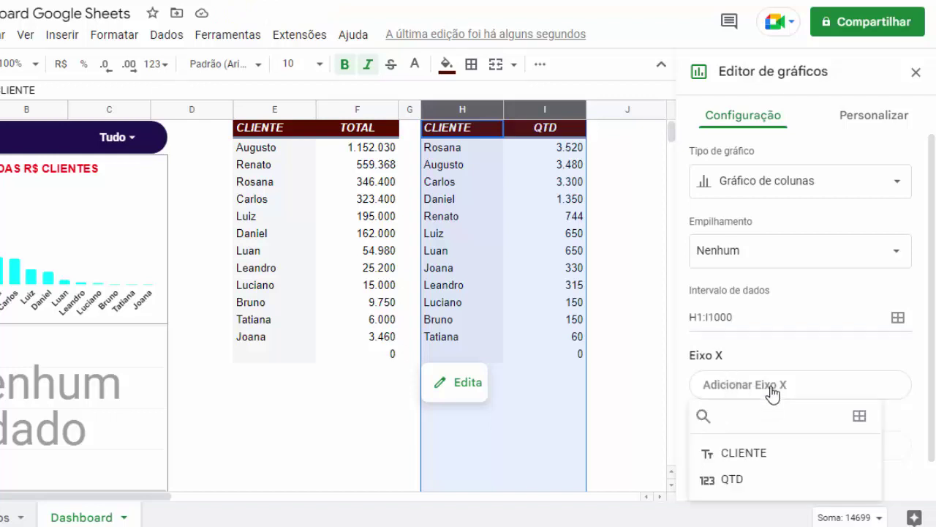
left_click(757, 454)
scroll(779, 349, "down", 1)
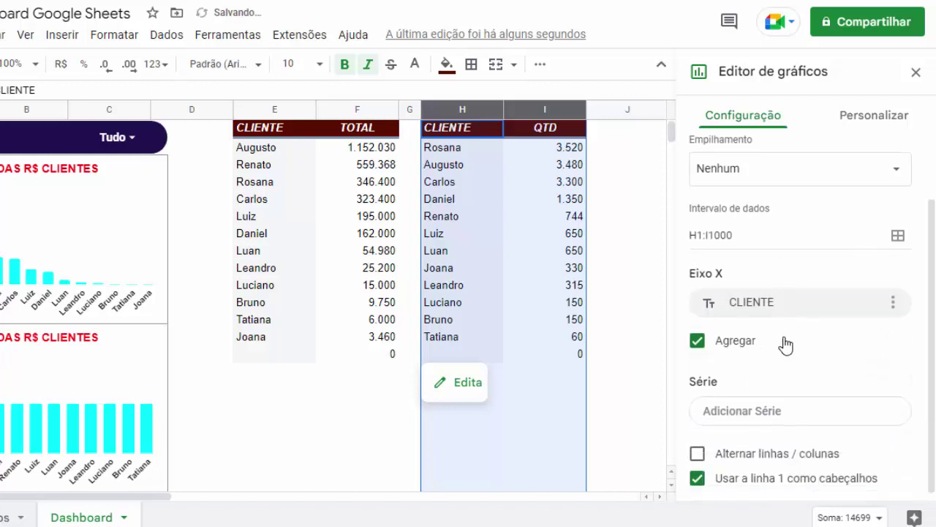
left_click(698, 342)
left_click(699, 341)
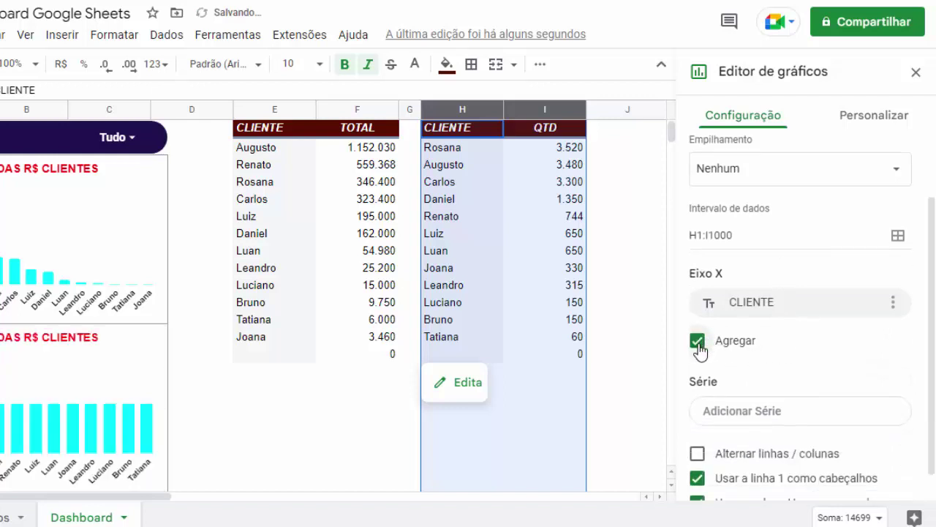
left_click(765, 412)
left_click(744, 475)
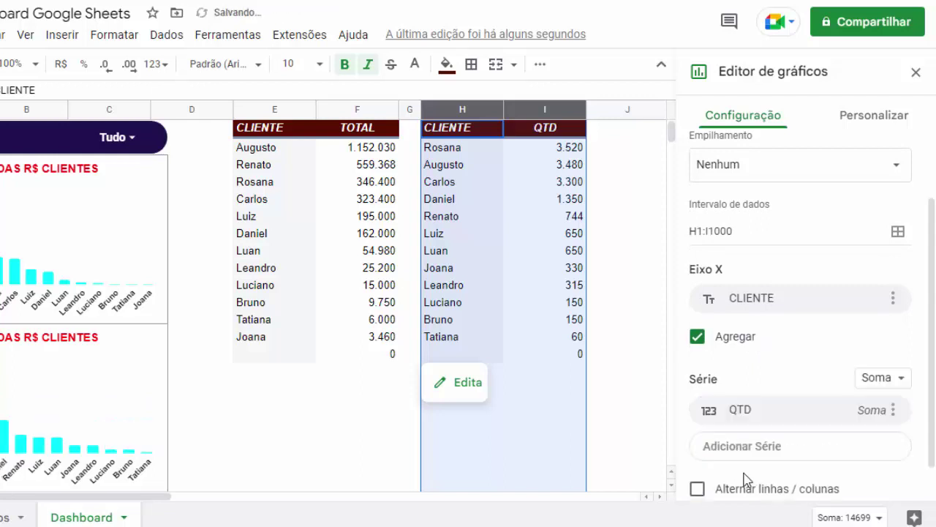
scroll(773, 344, "down", 1)
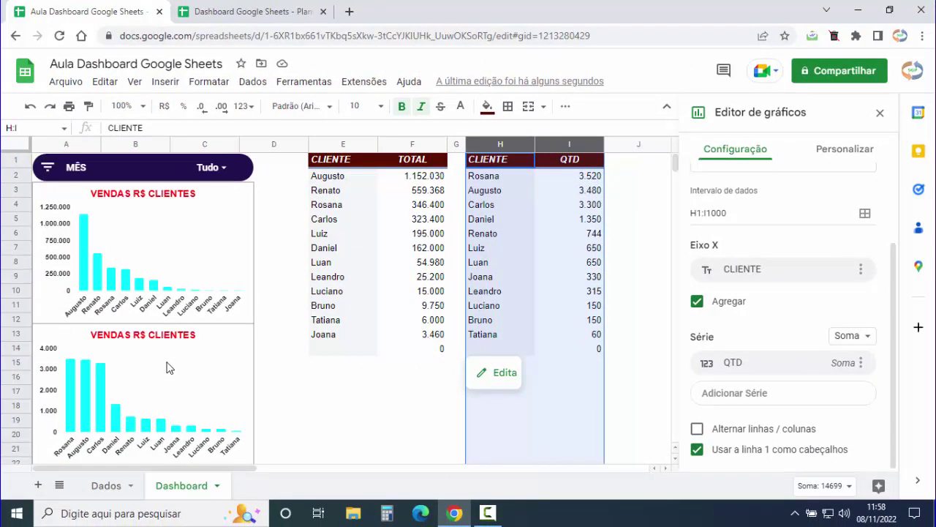
Change the lower chart's title from VENDAS R$ CLIENTES to VENDAS QTD CLIENTES, then select its QTD bars.
left_click(140, 339)
left_click(143, 340)
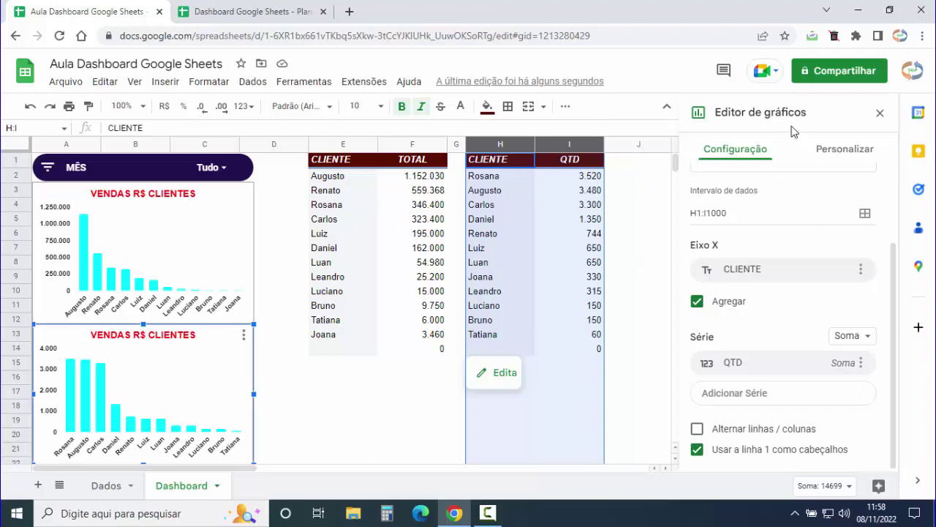
double_click(143, 336)
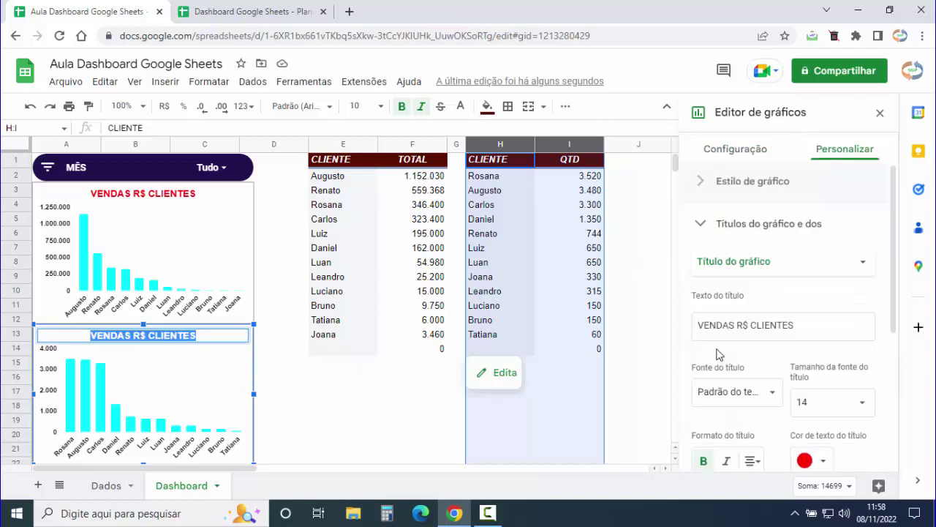
left_click(748, 325)
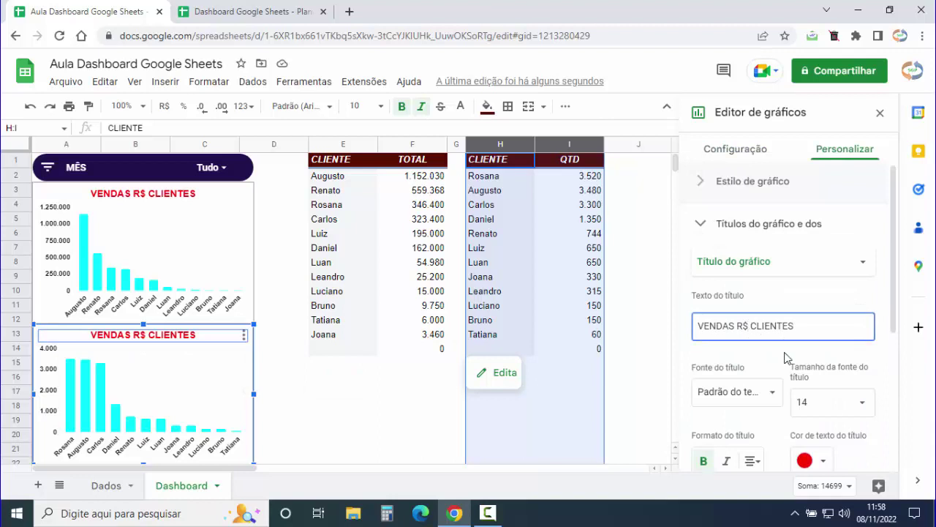
key("BackSpace")
key("BackSpace")
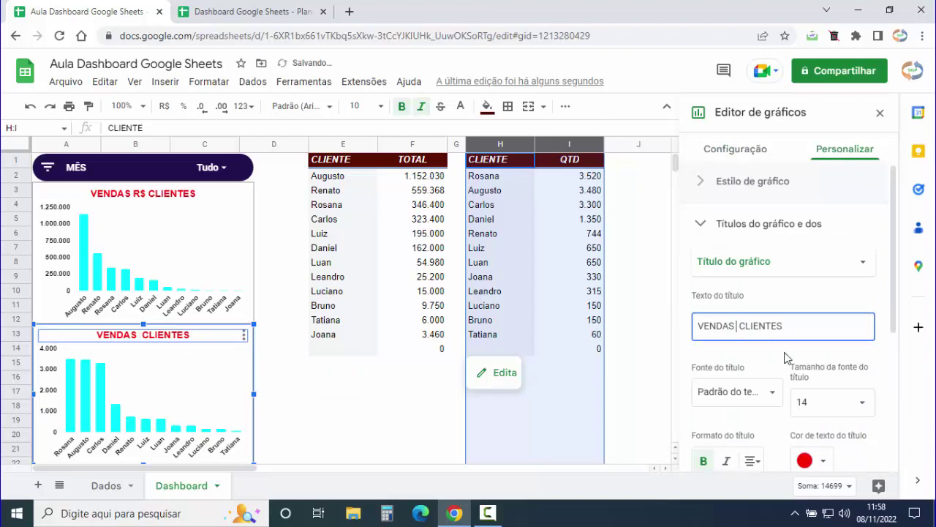
type("QTD")
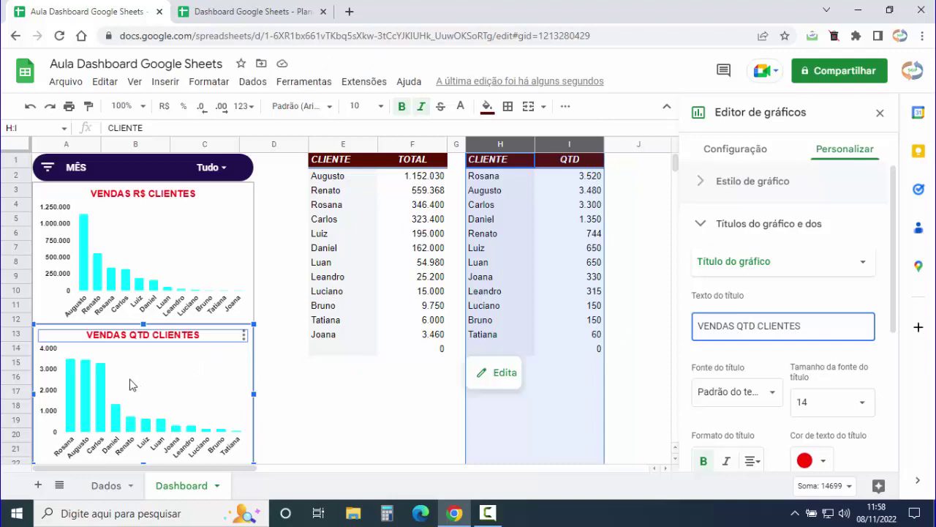
left_click(132, 385)
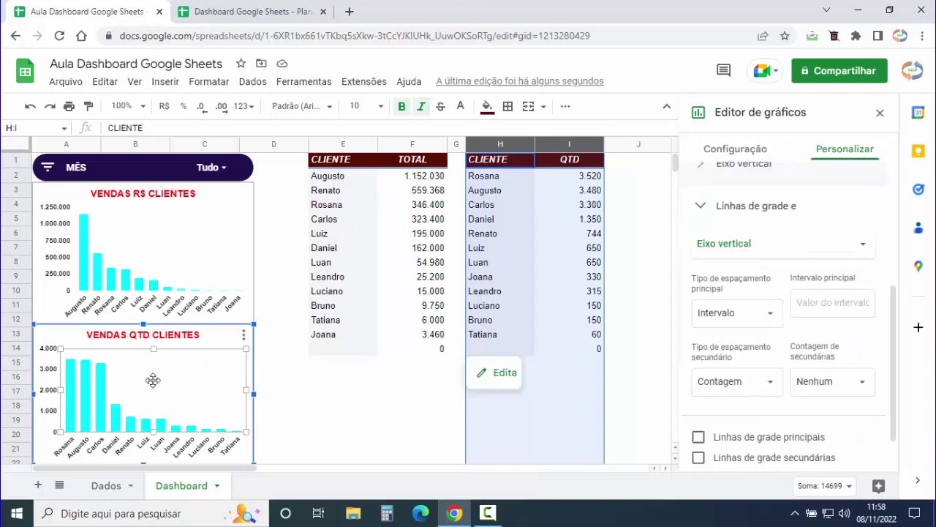
left_click(98, 376)
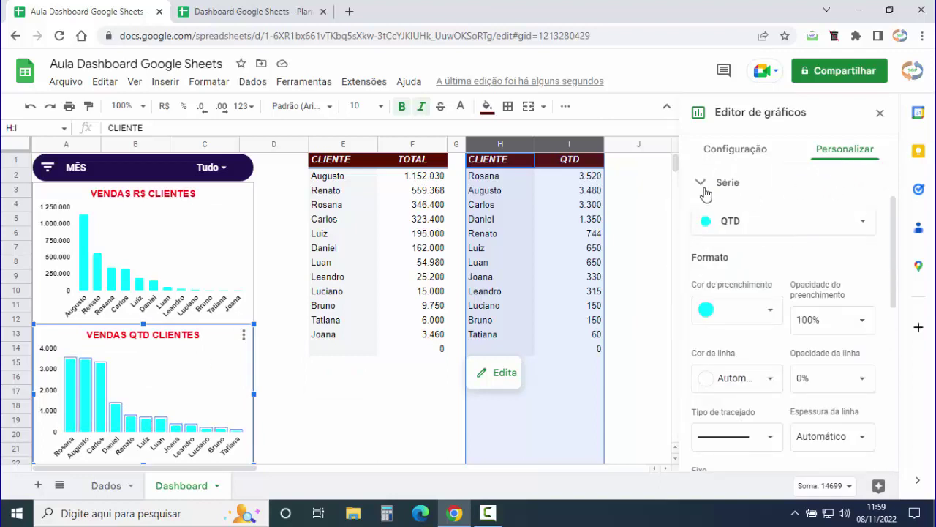
Make the QTD chart's bars orange.
left_click(774, 315)
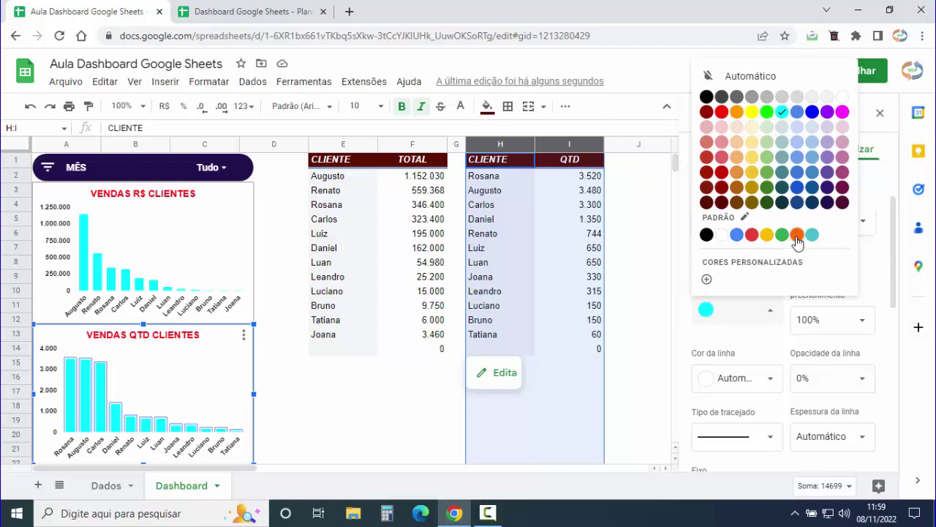
left_click(797, 235)
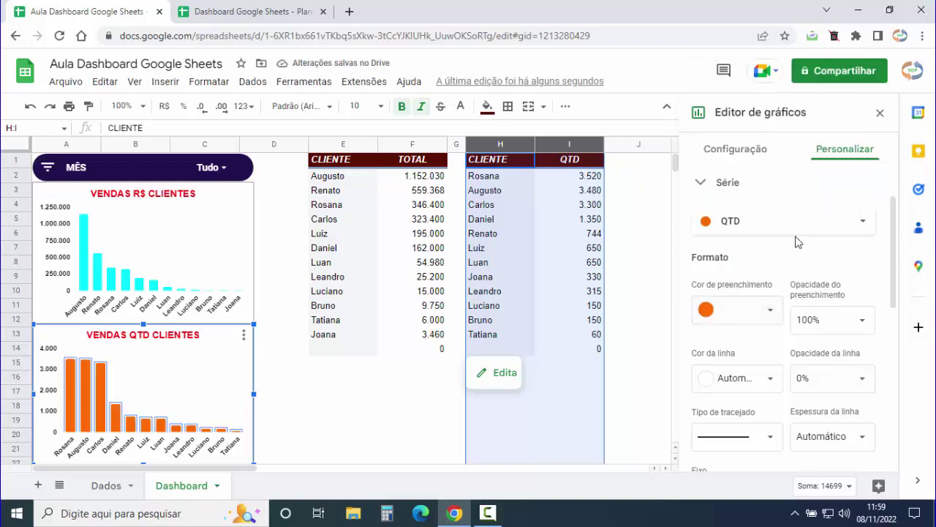
scroll(757, 272, "down", 1)
scroll(757, 272, "down", 1)
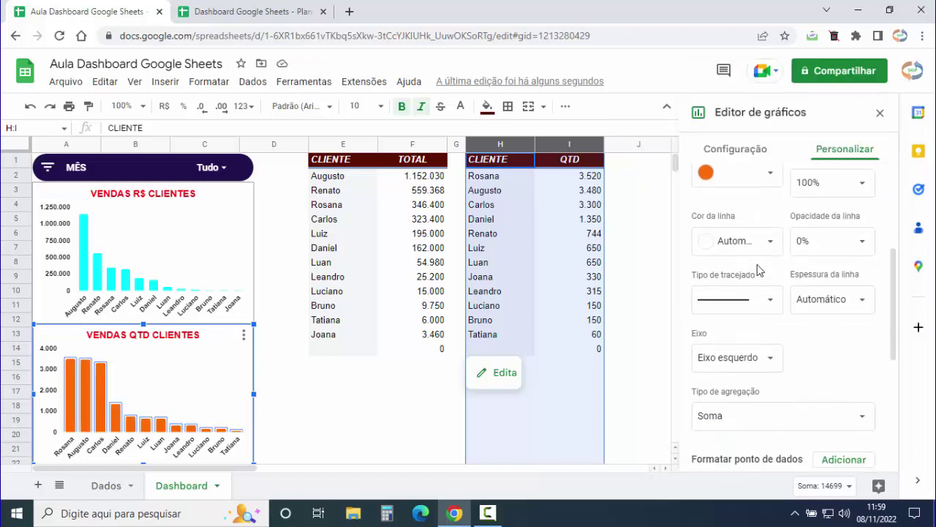
scroll(757, 271, "down", 2)
scroll(759, 268, "down", 3)
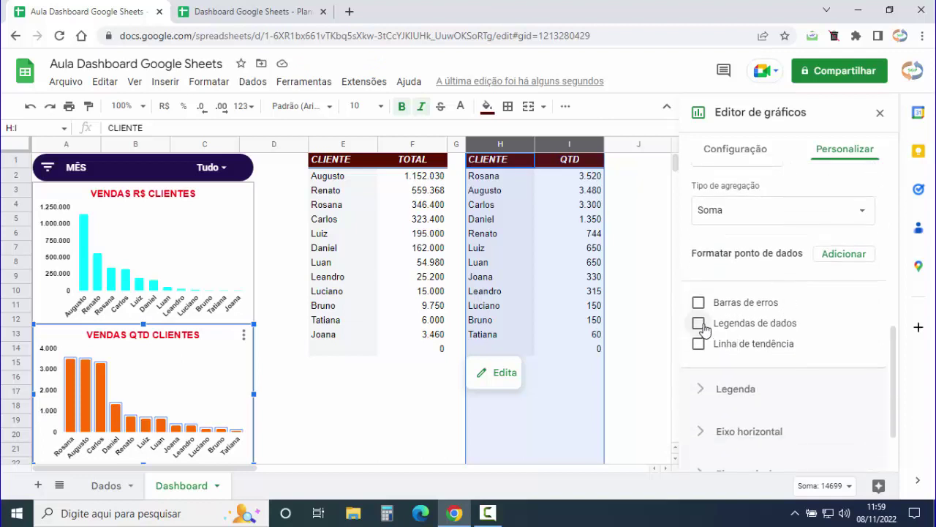
Add small italic black value labels above each bar.
left_click(700, 324)
scroll(777, 322, "down", 1)
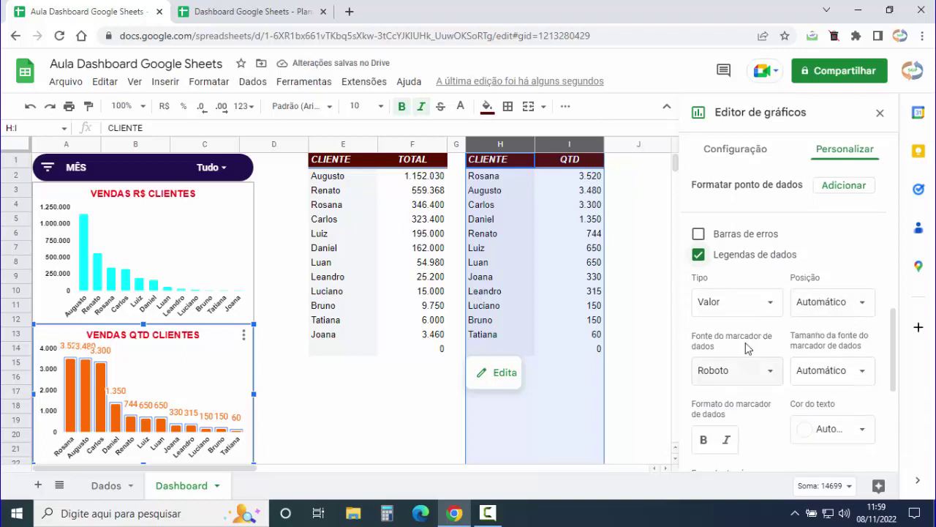
left_click(862, 371)
left_click(834, 165)
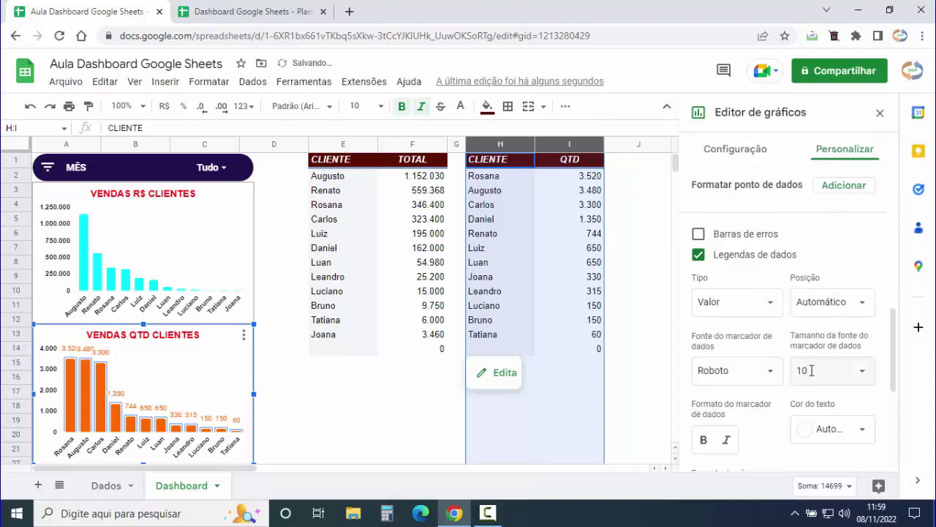
left_click_drag(811, 370, 795, 375)
type("9")
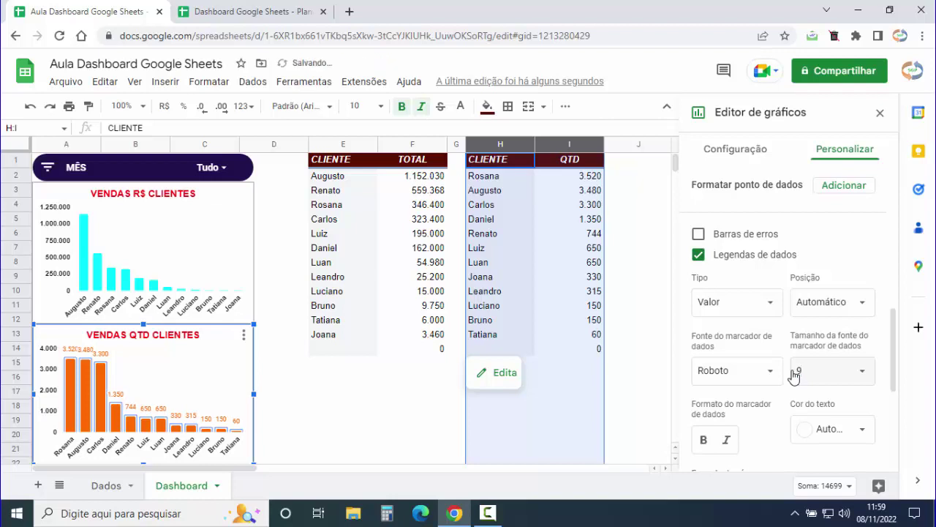
scroll(791, 375, "down", 1)
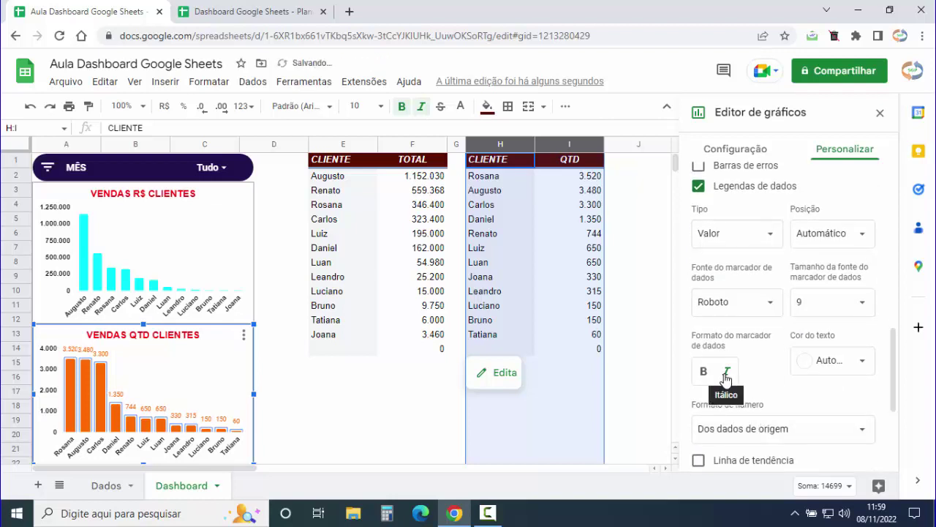
left_click(869, 367)
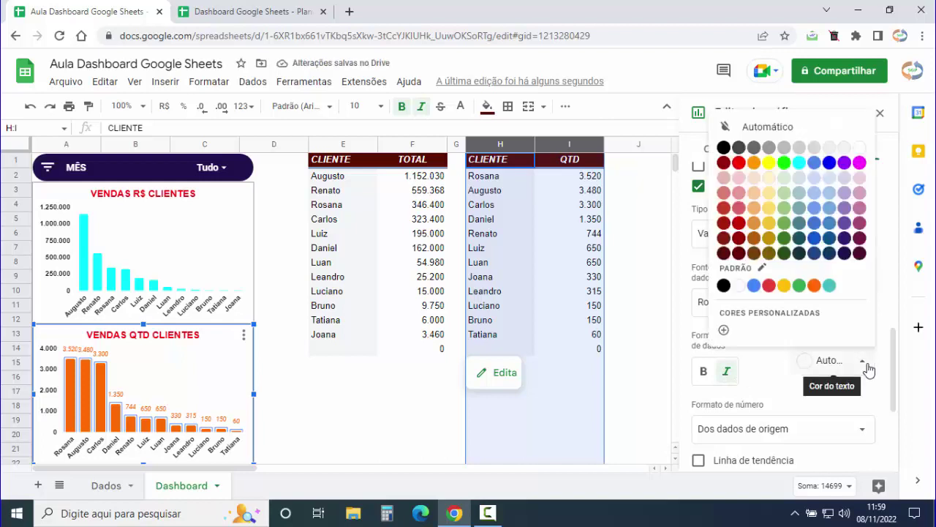
left_click(724, 148)
scroll(742, 340, "down", 1)
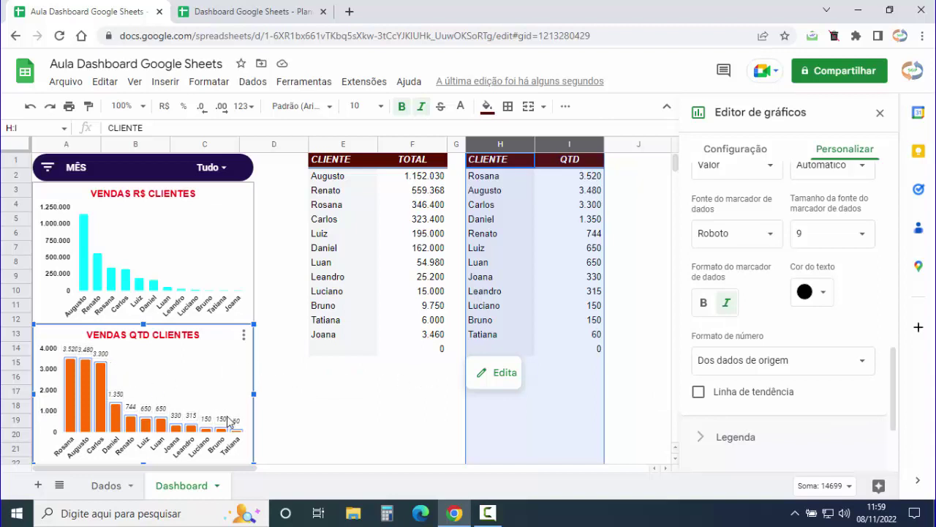
left_click(349, 410)
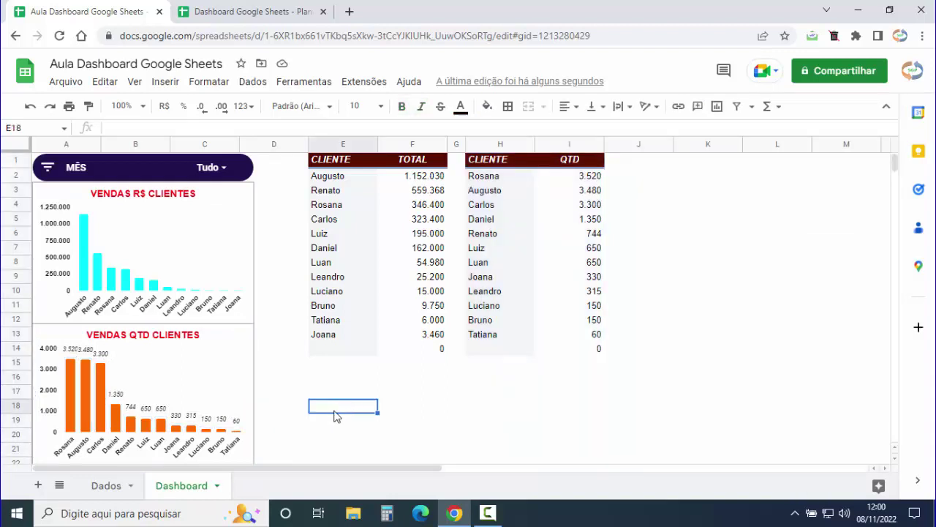
left_click(47, 168)
left_click(128, 224)
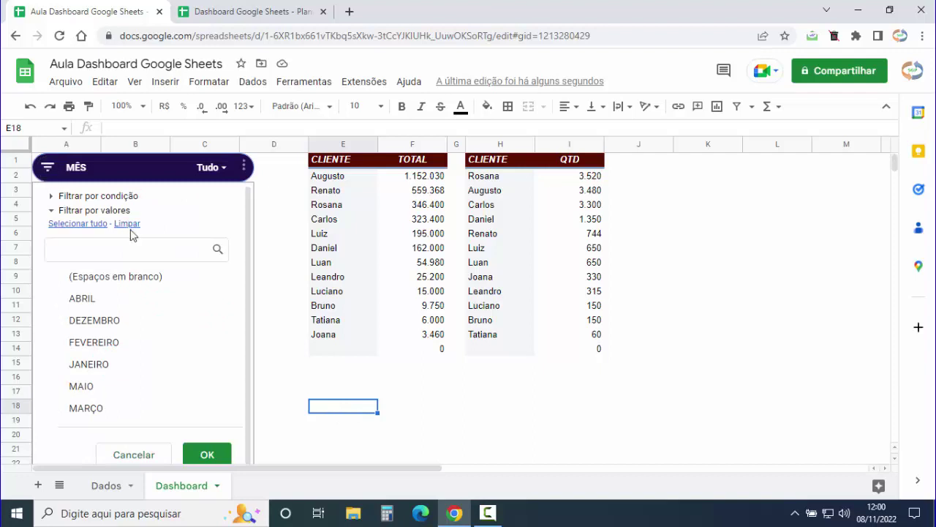
left_click(114, 343)
left_click(207, 451)
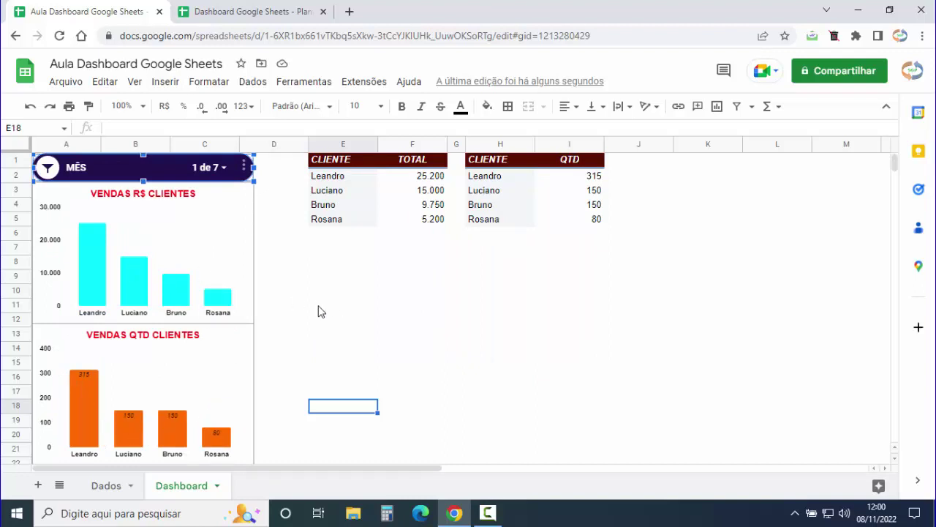
left_click(51, 173)
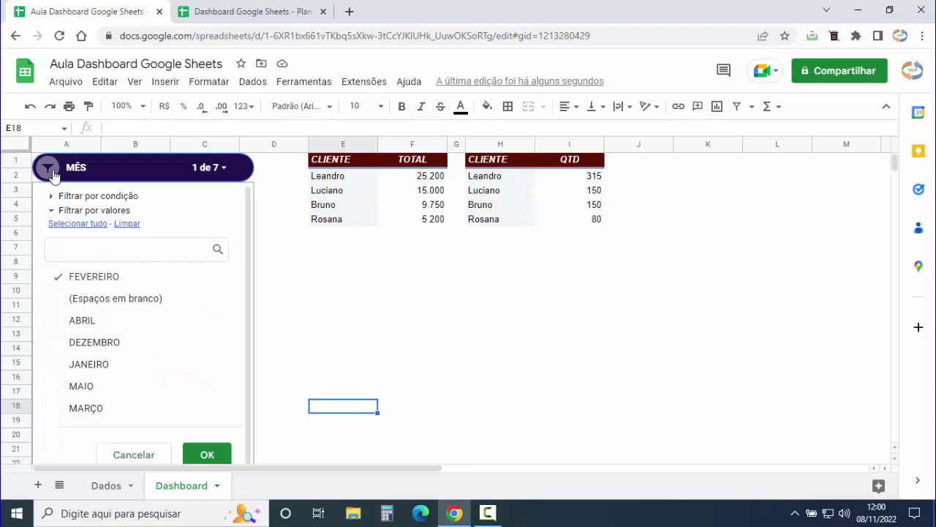
left_click(73, 223)
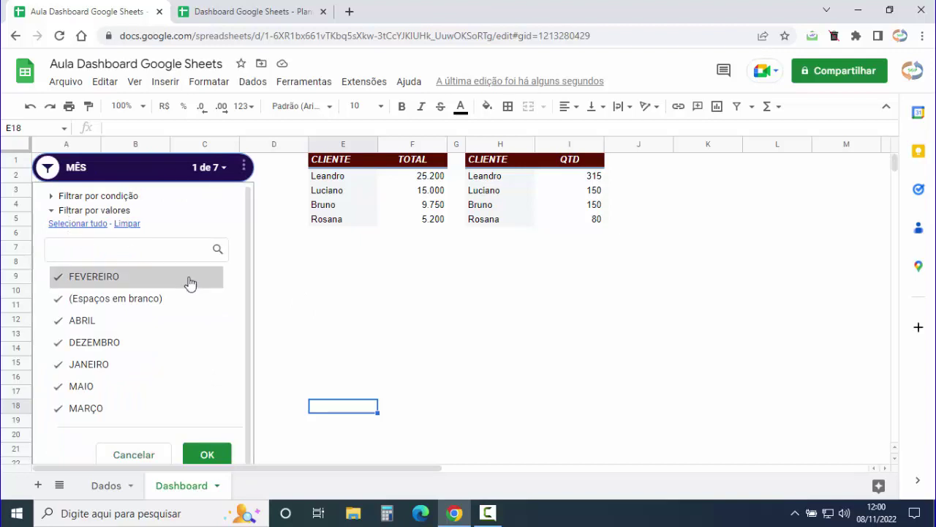
left_click(207, 455)
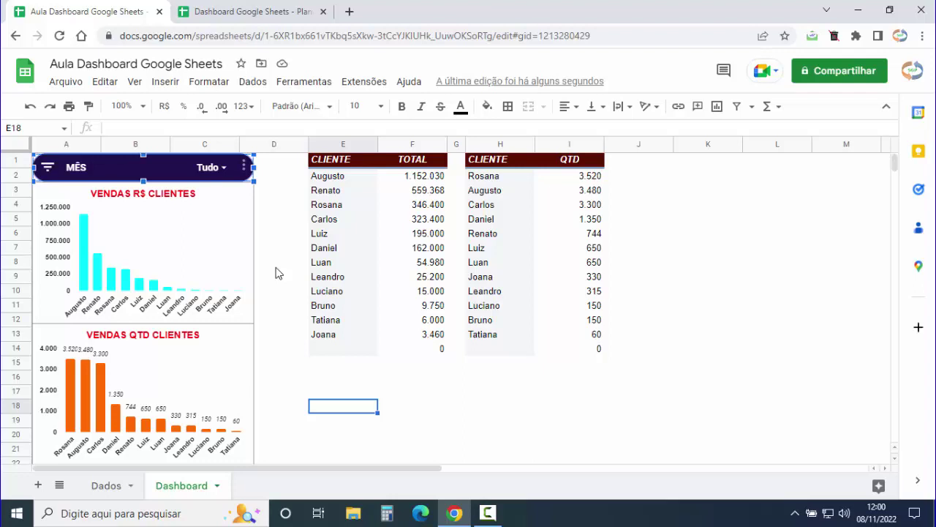
left_click(295, 264)
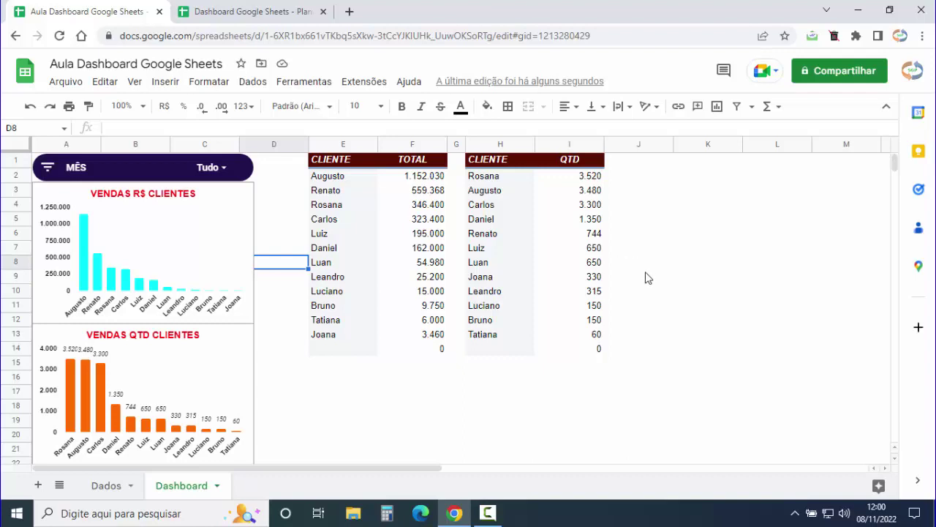
left_click_drag(673, 144, 626, 156)
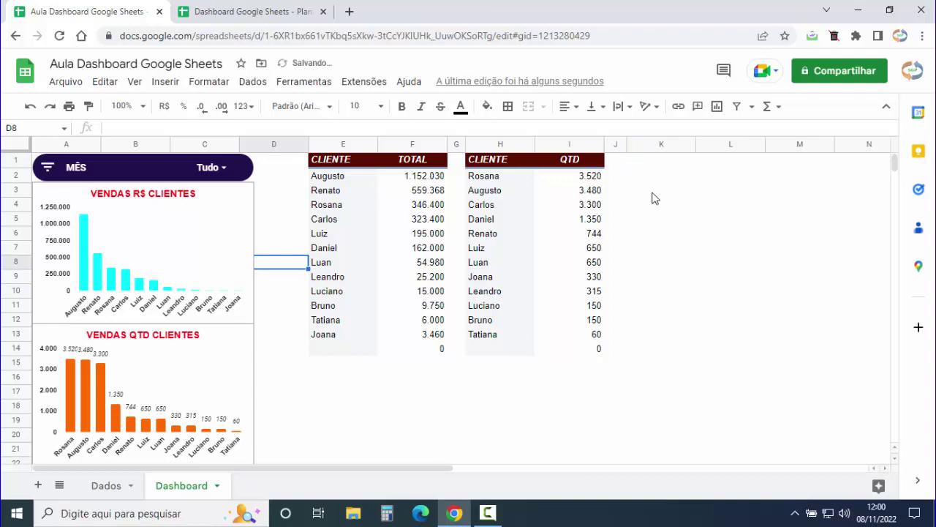
Copy the QTD pivot table H1:I14 and paste it at K1.
left_click(651, 195)
left_click_drag(491, 161, 572, 361)
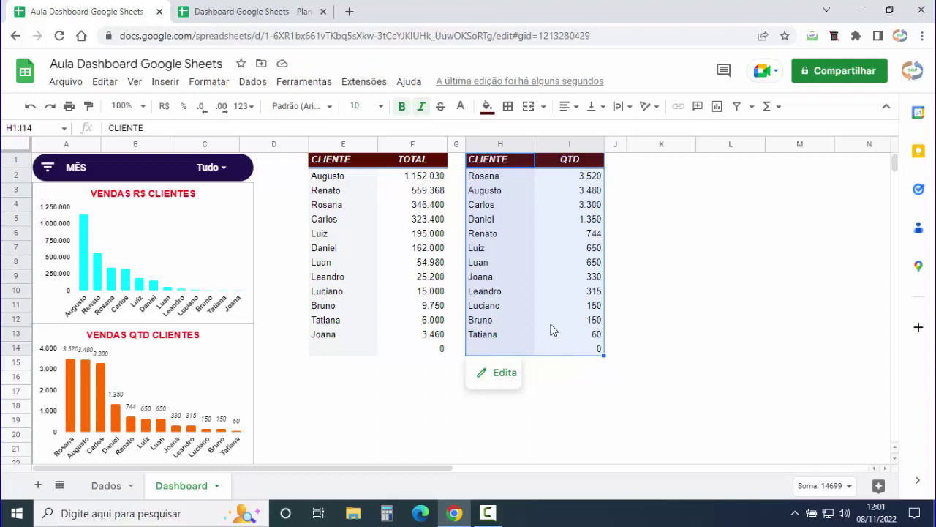
key("ctrl+c")
left_click(660, 165)
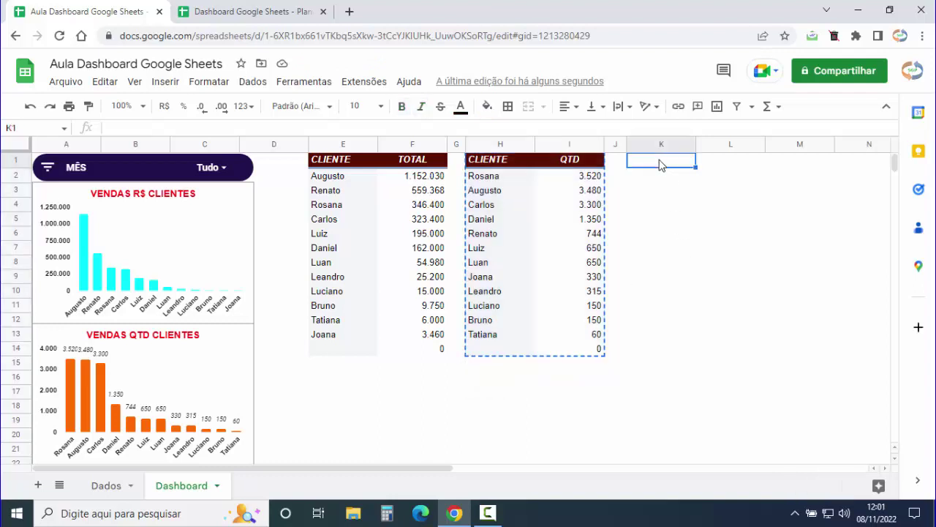
key("ctrl+v")
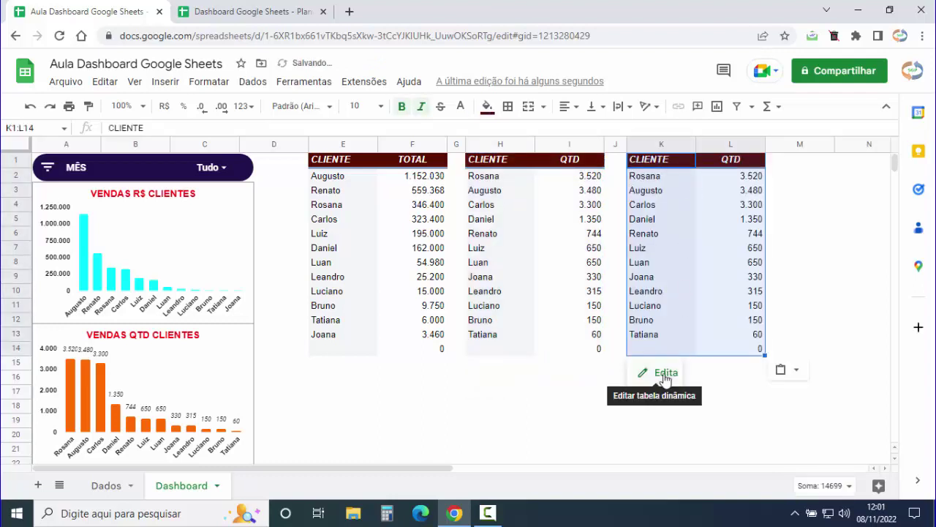
Change the copied pivot to group rows by Estado and sum Total.
left_click(666, 374)
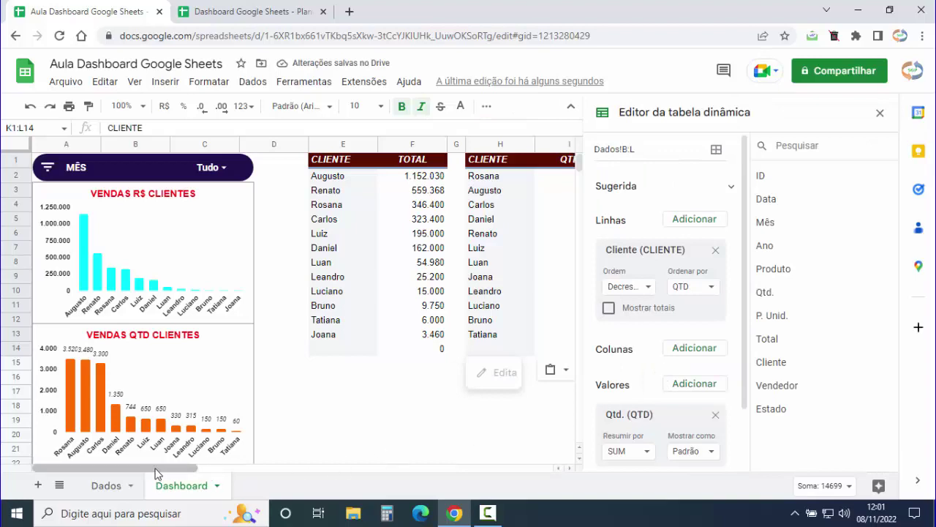
left_click_drag(152, 468, 253, 495)
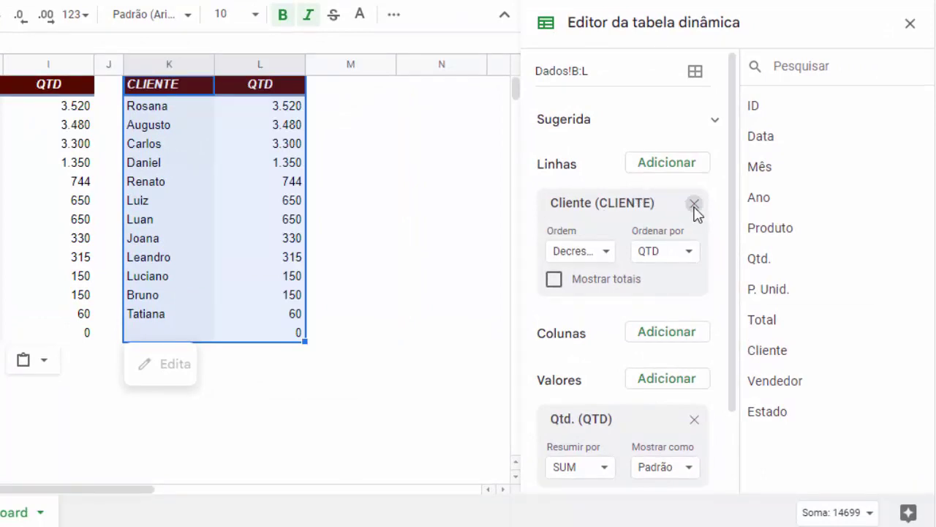
left_click(694, 205)
left_click(688, 170)
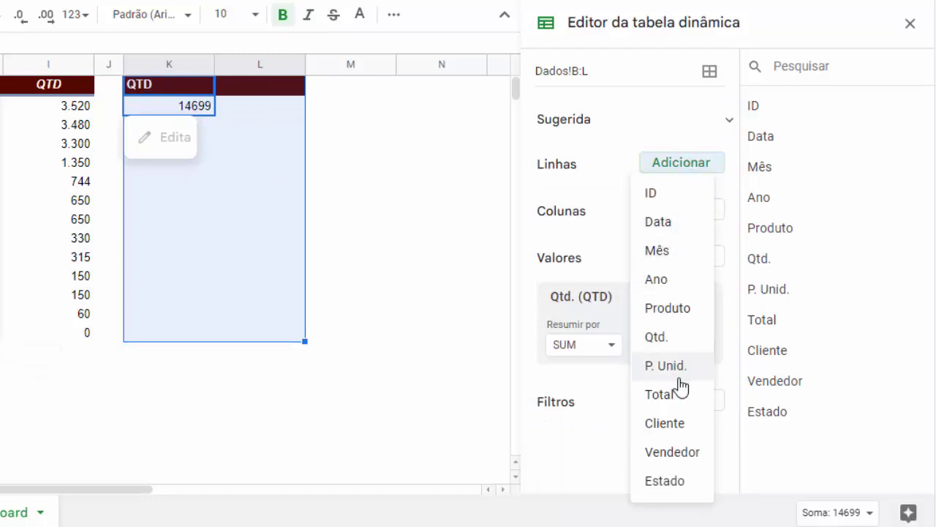
left_click(665, 480)
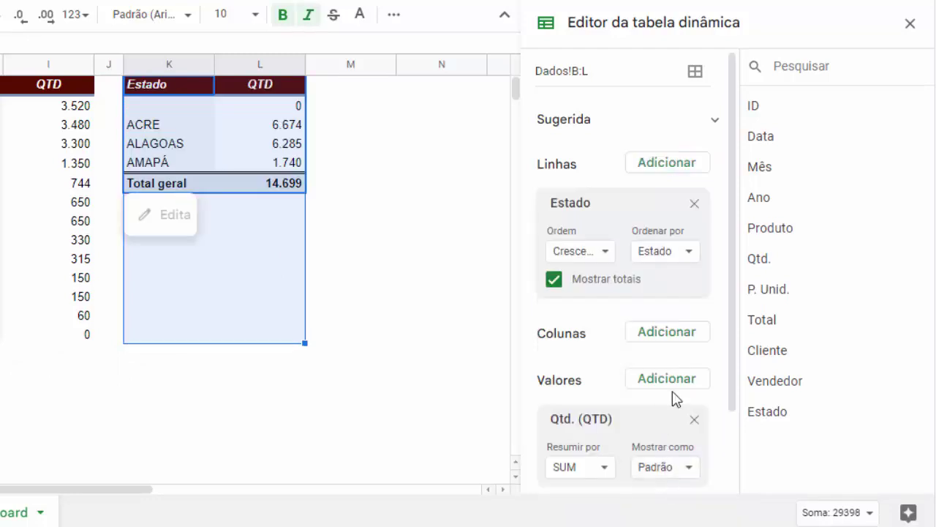
scroll(640, 267, "down", 2)
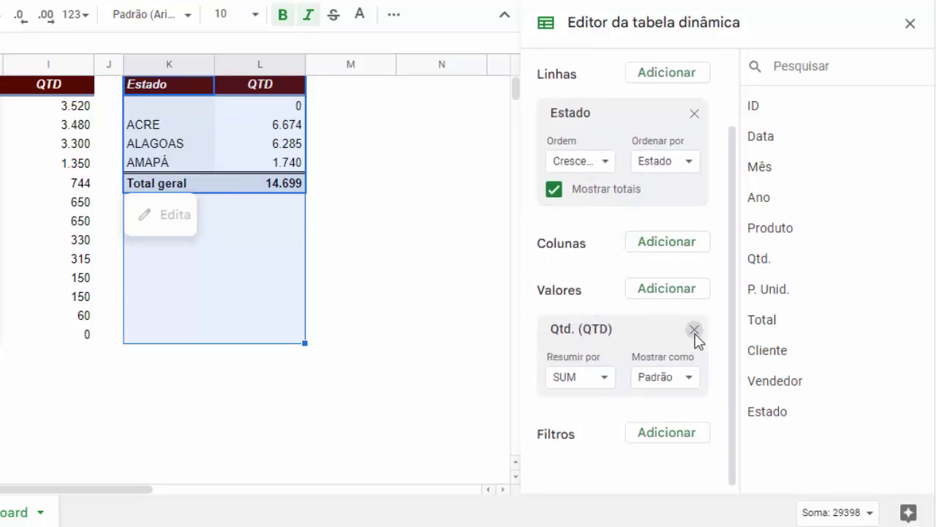
left_click(695, 329)
left_click(690, 387)
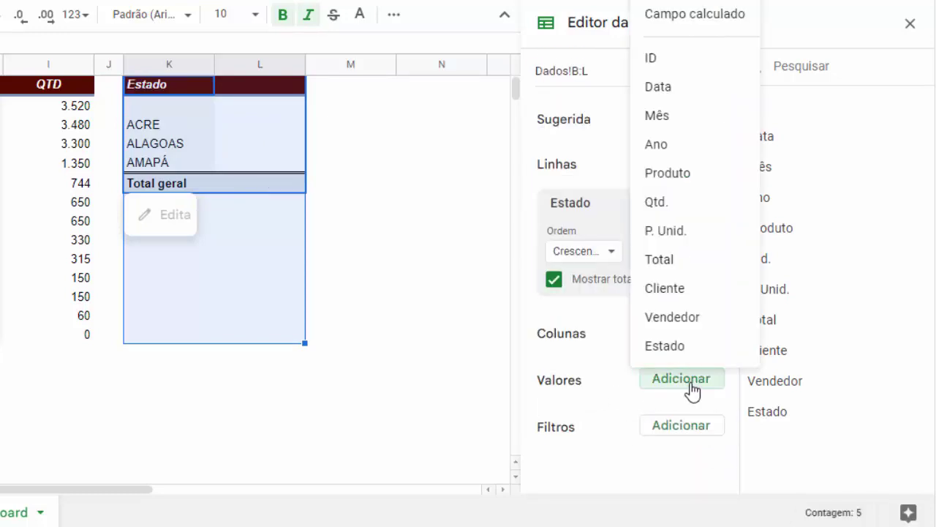
left_click(678, 264)
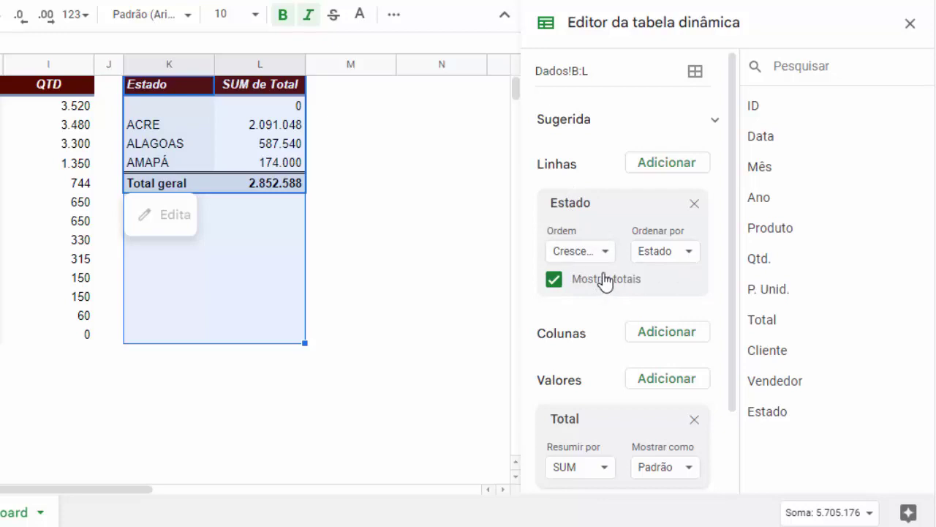
Sort the states descending by SUM de Total and remove the grand total row.
left_click(688, 261)
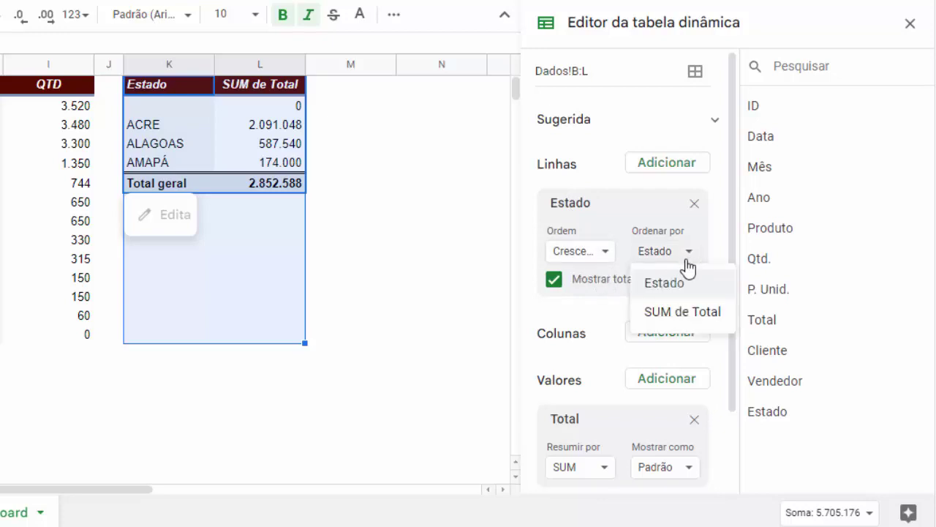
left_click(683, 312)
left_click(609, 258)
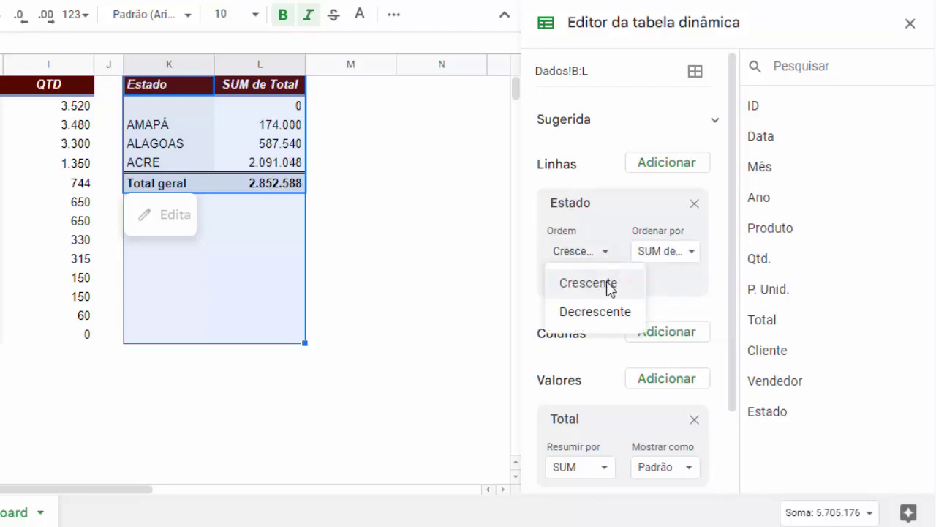
left_click(602, 313)
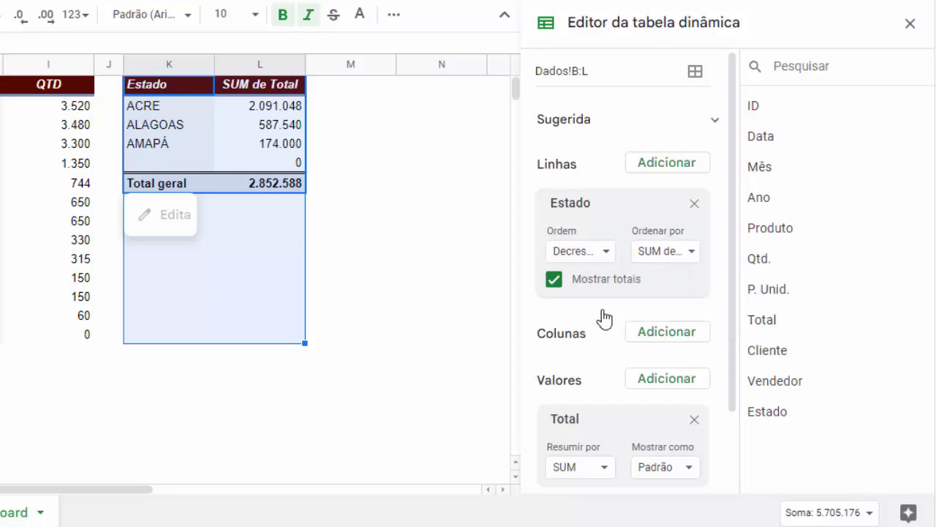
left_click(555, 282)
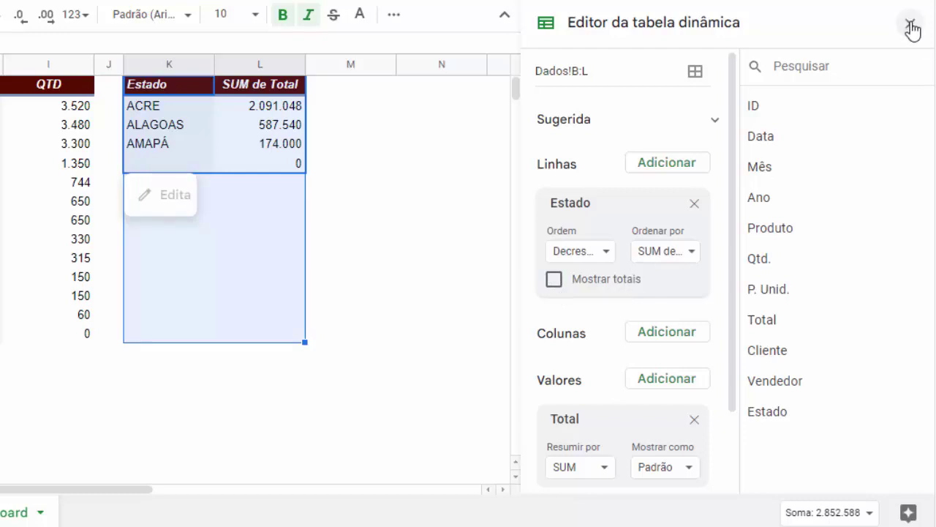
left_click(912, 29)
Type ESTADO in K1 and TOTAL in L1 as the state pivot's headers.
left_click(159, 85)
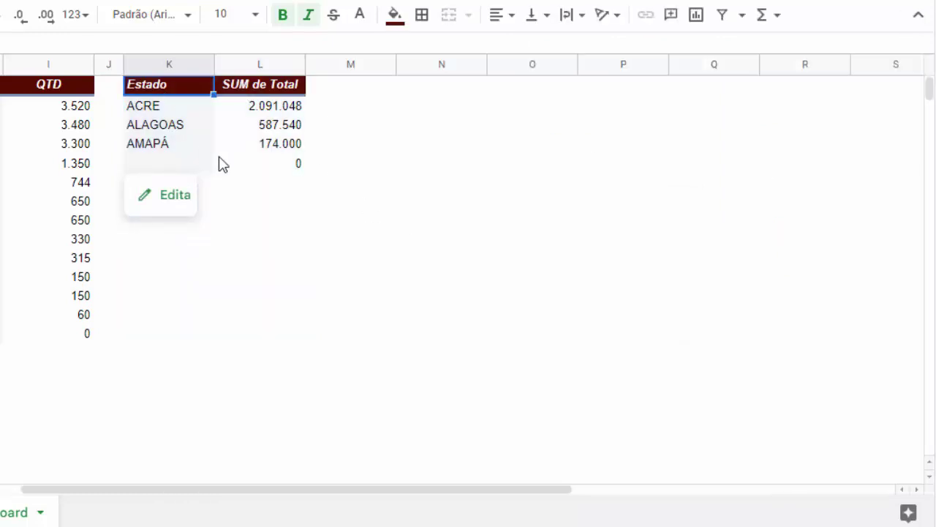
type("ES")
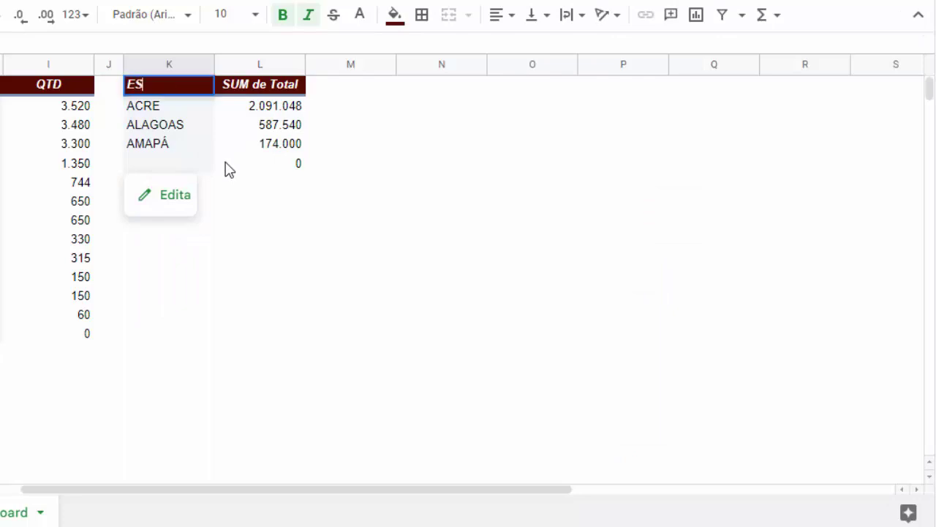
type("TADO")
key("Tab")
type("TOTAL")
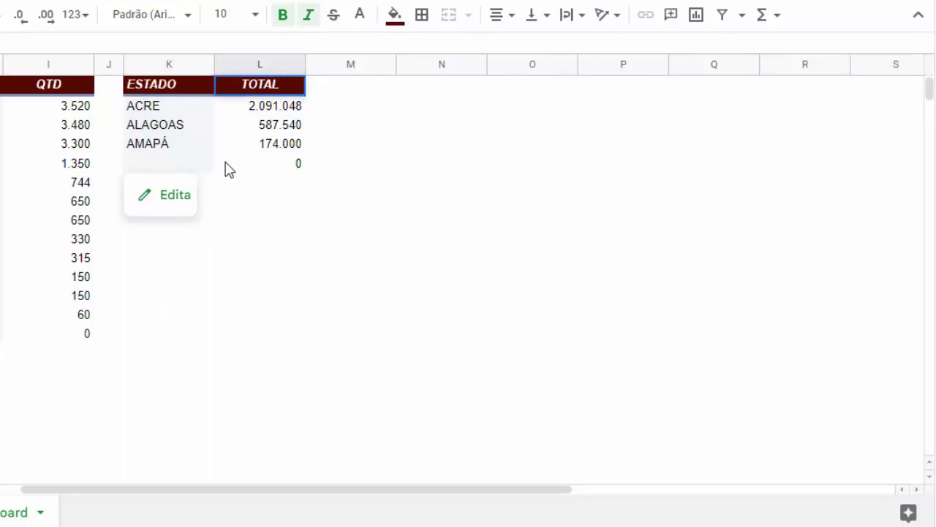
key("Return")
left_click(243, 237)
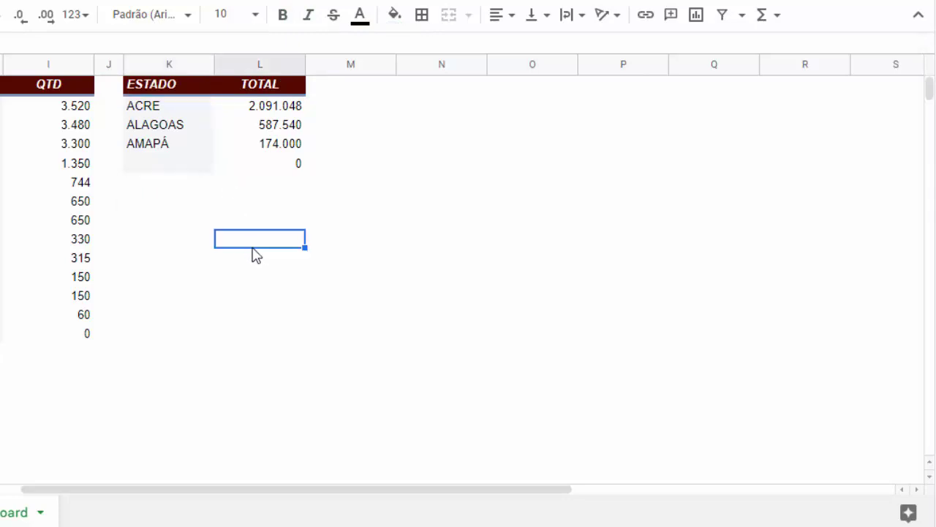
left_click(269, 65)
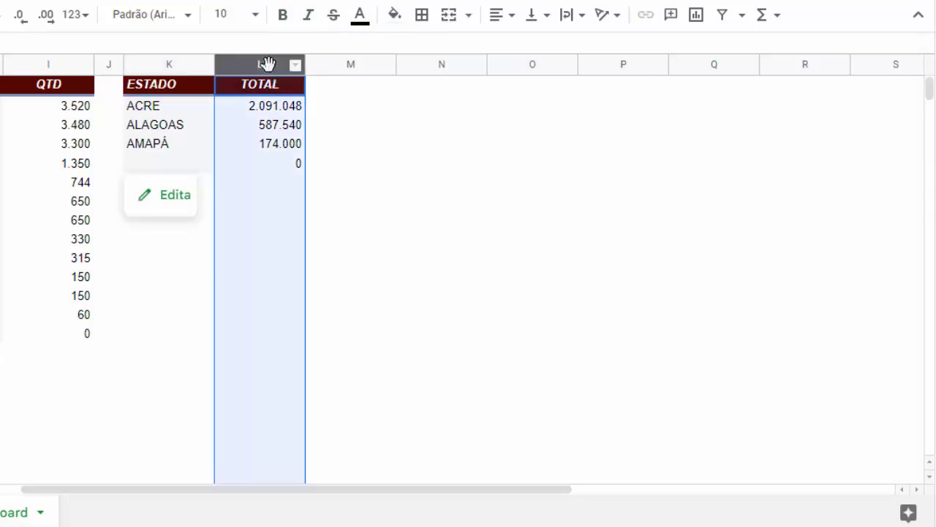
left_click(259, 168)
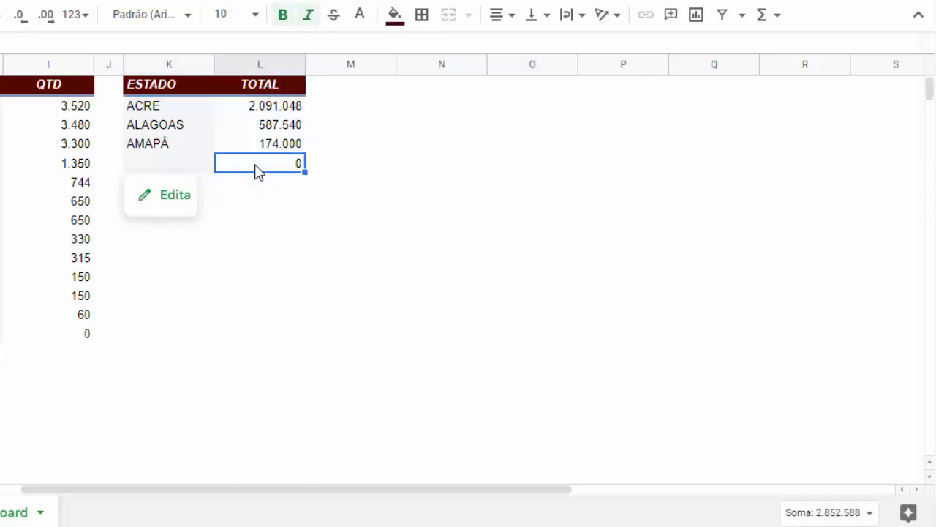
left_click(269, 64)
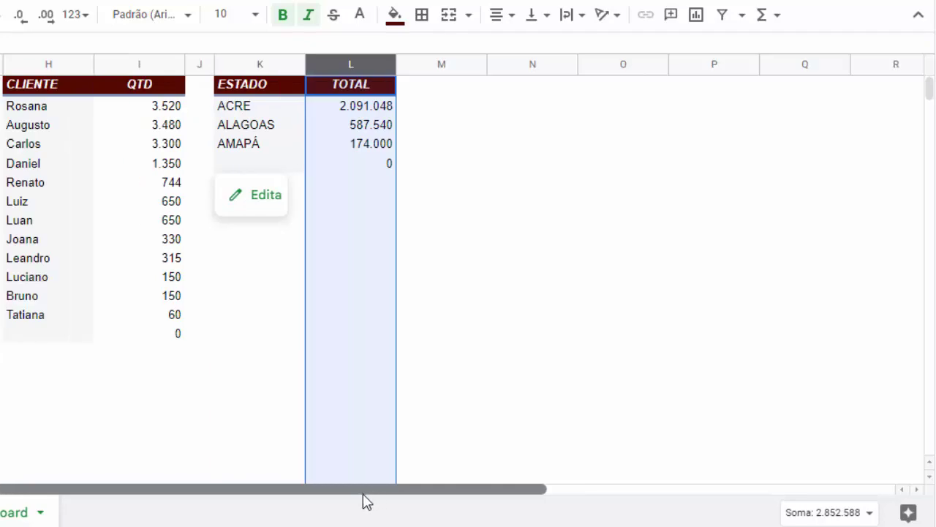
left_click_drag(393, 495, 282, 506)
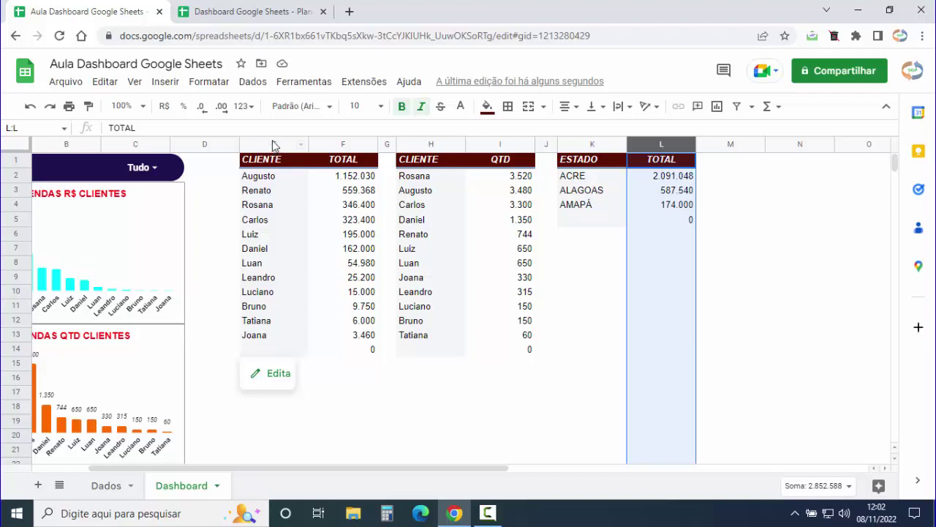
Hide columns E–I, letting charts still include data from hidden columns.
key("ctrl+Home")
left_click_drag(339, 144, 564, 161)
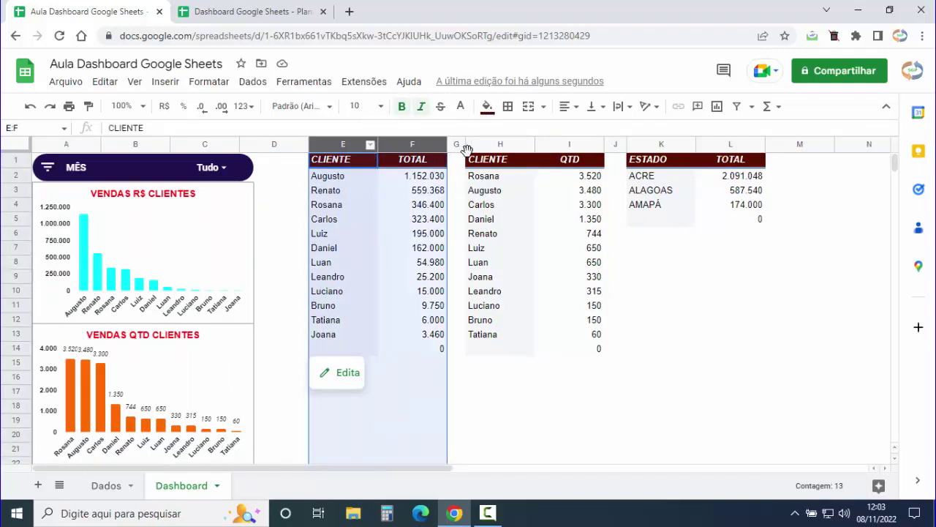
right_click(366, 204)
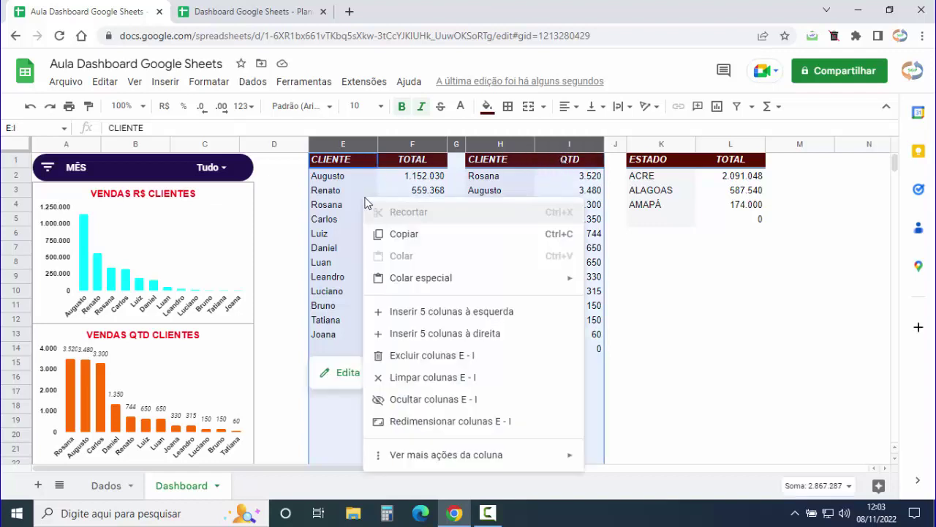
left_click(456, 400)
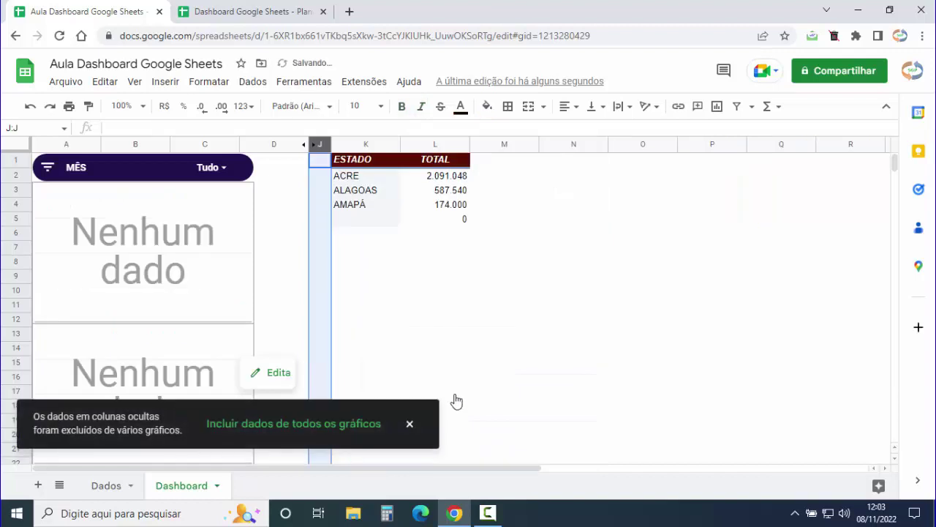
left_click(287, 426)
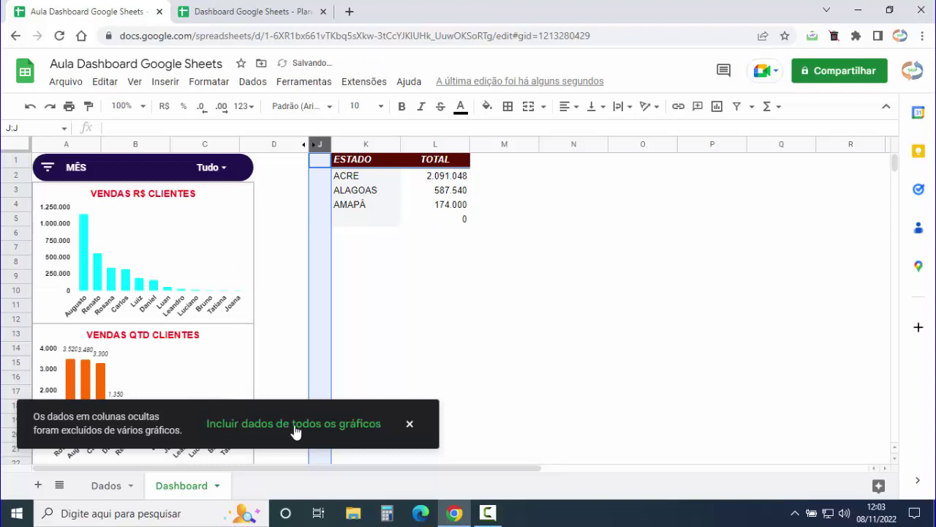
left_click(410, 425)
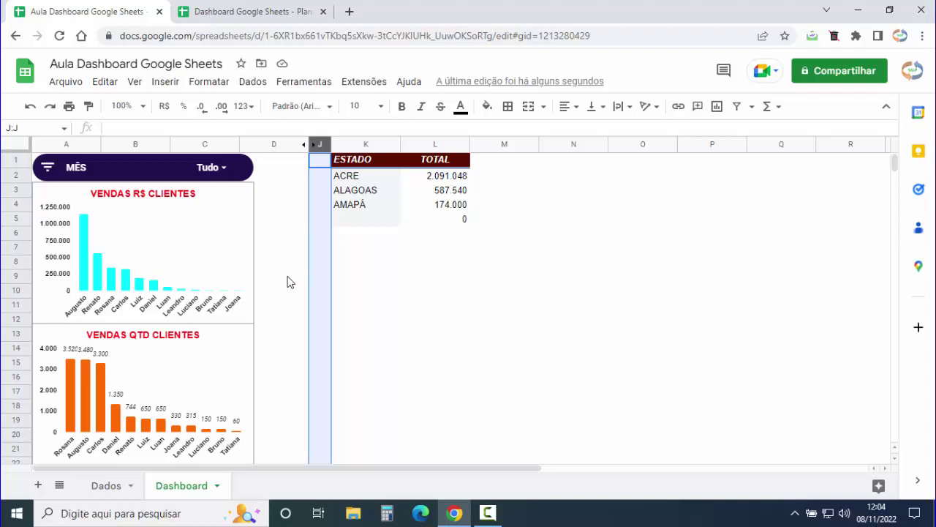
left_click(284, 232)
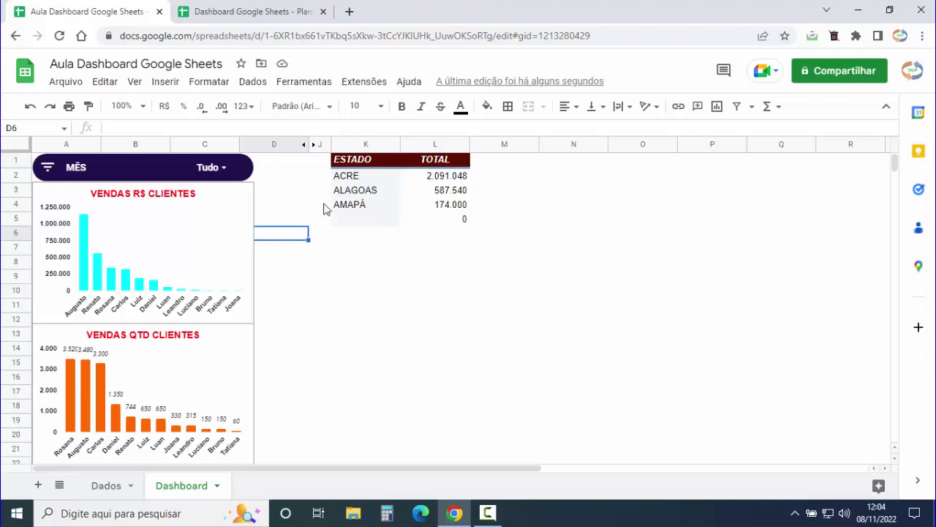
Insert three blank columns to the right of column D.
left_click_drag(139, 147, 269, 150)
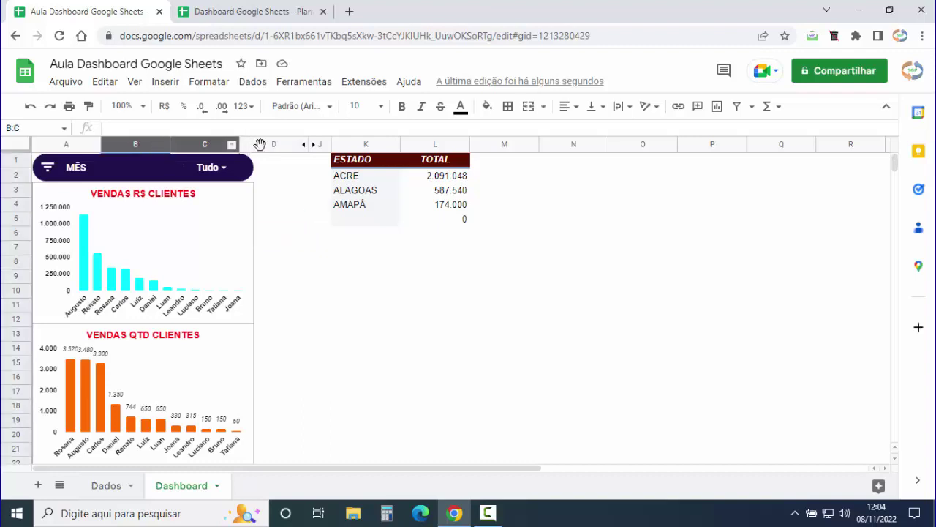
right_click(275, 179)
mouse_move(295, 187)
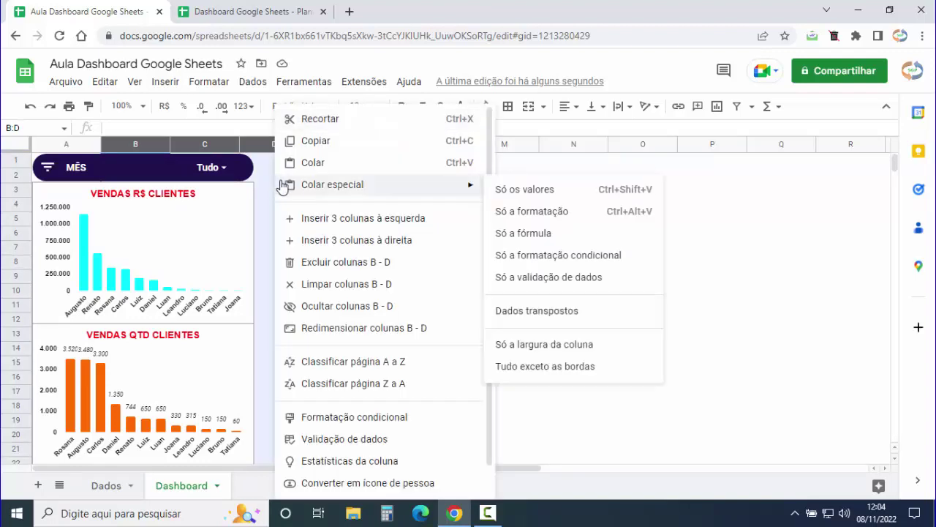
left_click(369, 241)
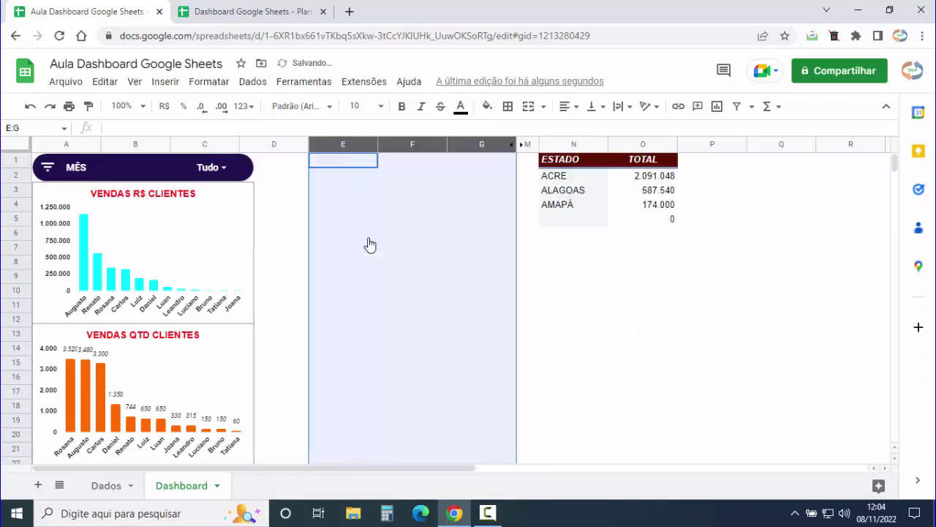
left_click(281, 191)
mouse_move(574, 208)
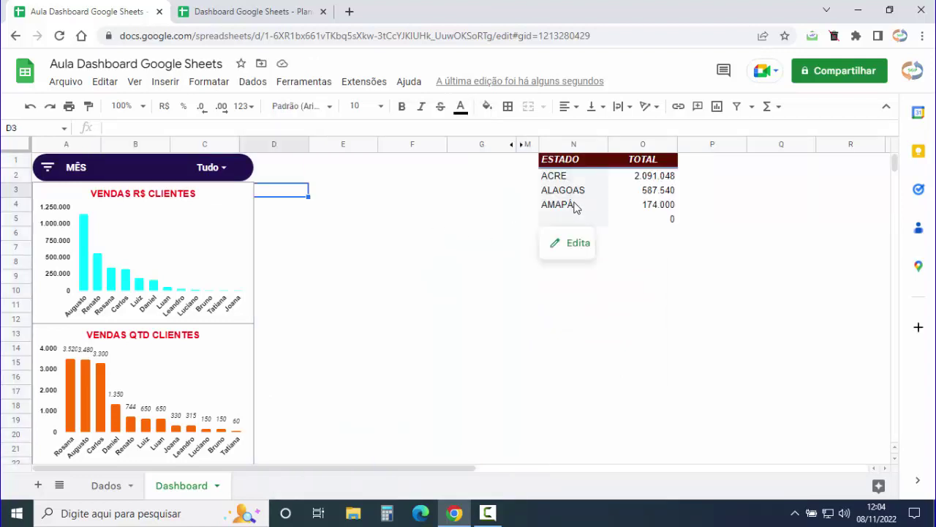
left_click_drag(567, 145, 629, 140)
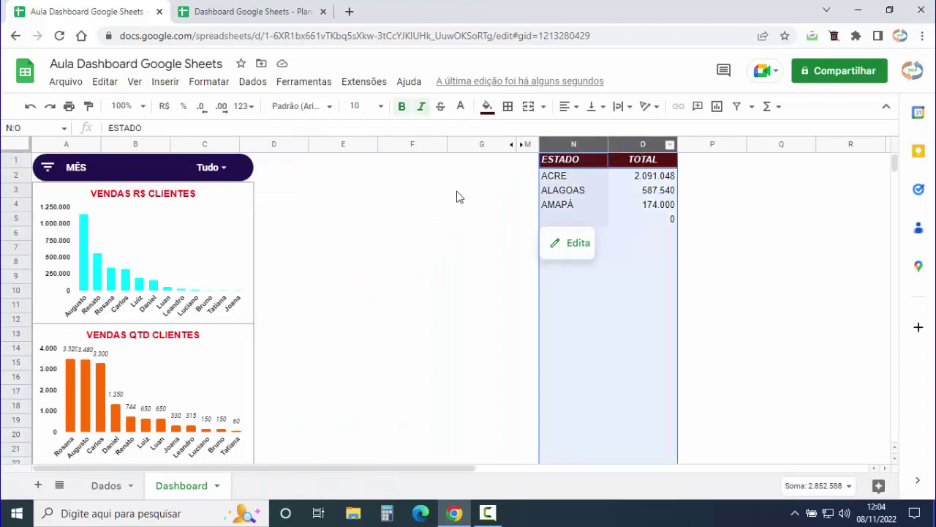
Insert a chart from columns N:O and make it a 3D pie chart.
left_click(162, 87)
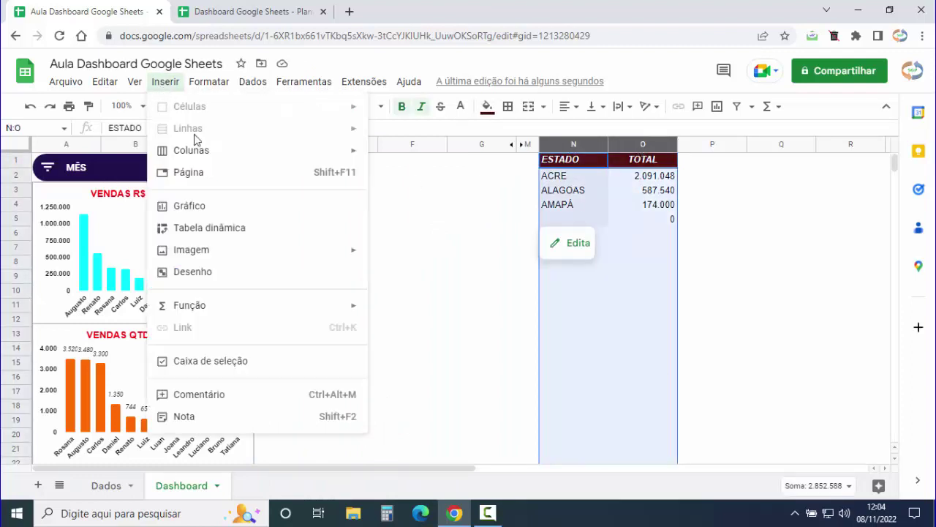
left_click(204, 209)
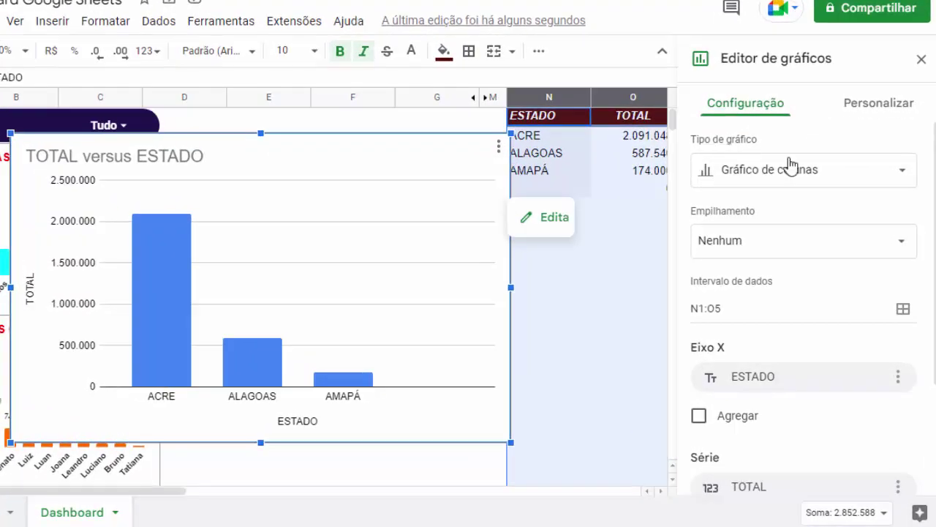
left_click(900, 183)
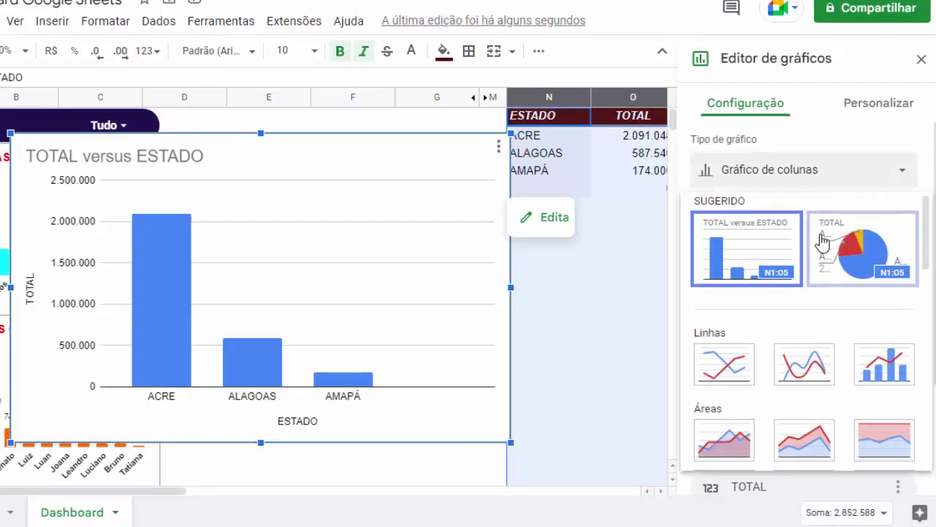
scroll(824, 234, "down", 2)
scroll(824, 228, "down", 3)
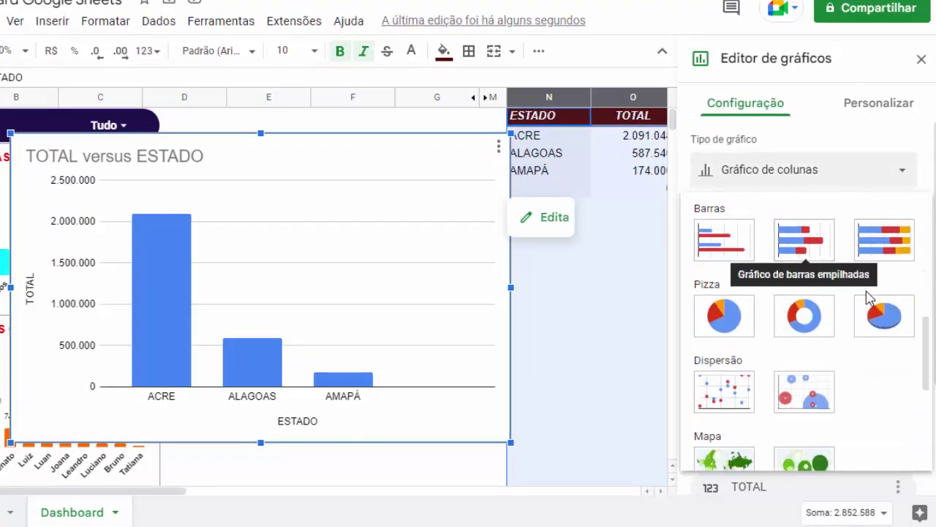
left_click(883, 324)
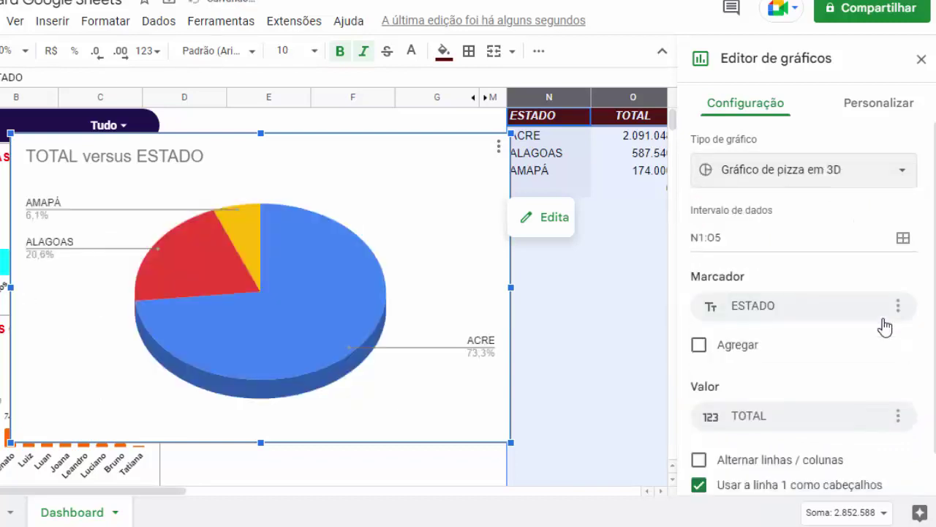
Set the pie chart's data range to N1:O1000.
left_click(742, 236)
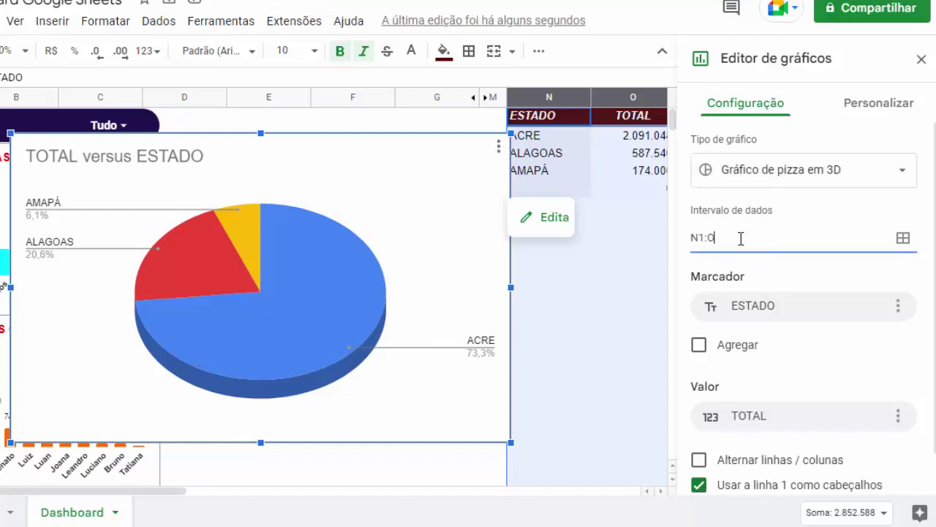
type("1000")
scroll(766, 228, "down", 1)
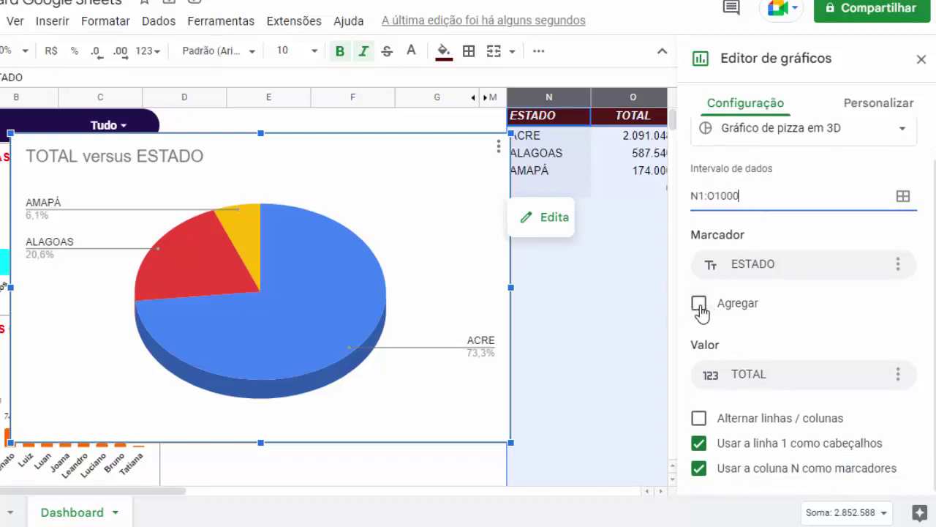
left_click(699, 305)
left_click(700, 329)
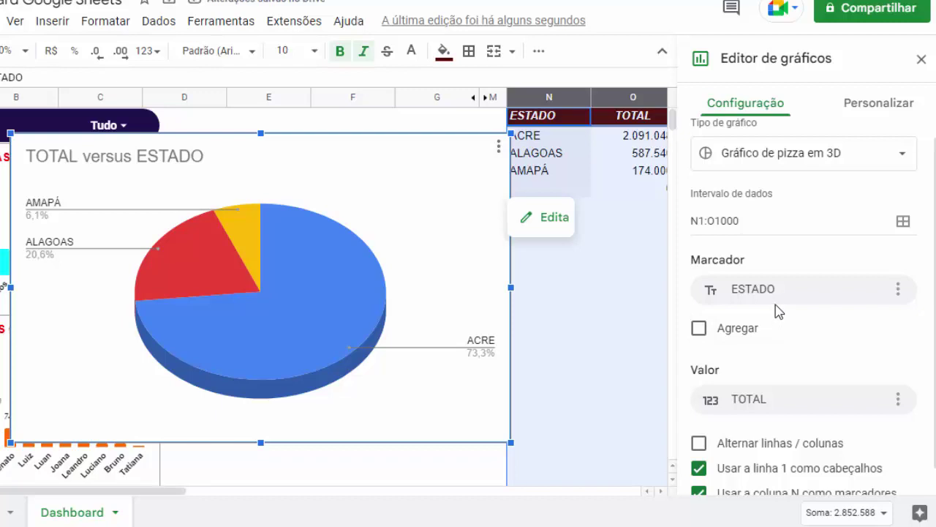
scroll(776, 310, "down", 1)
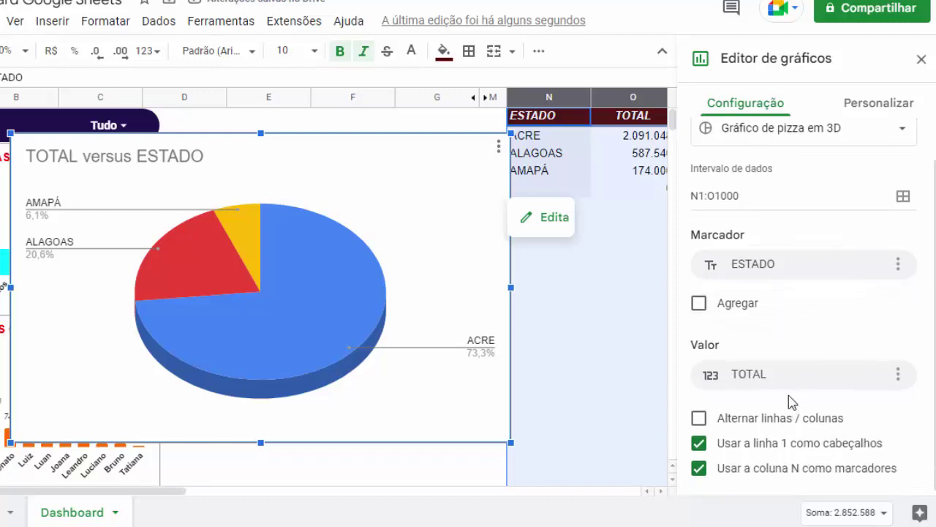
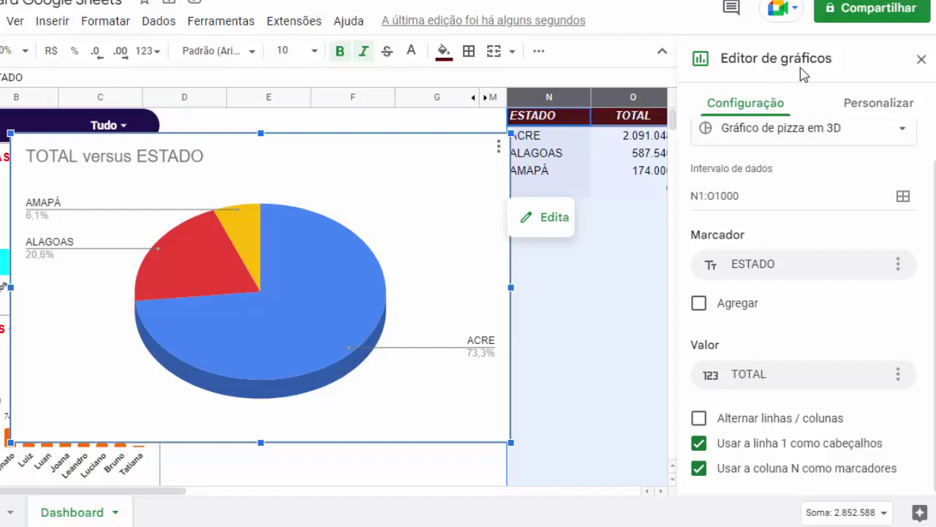
Change the state pie chart's title text to 'VENDAS R$ ESTADOS'.
left_click(120, 163)
left_click(120, 162)
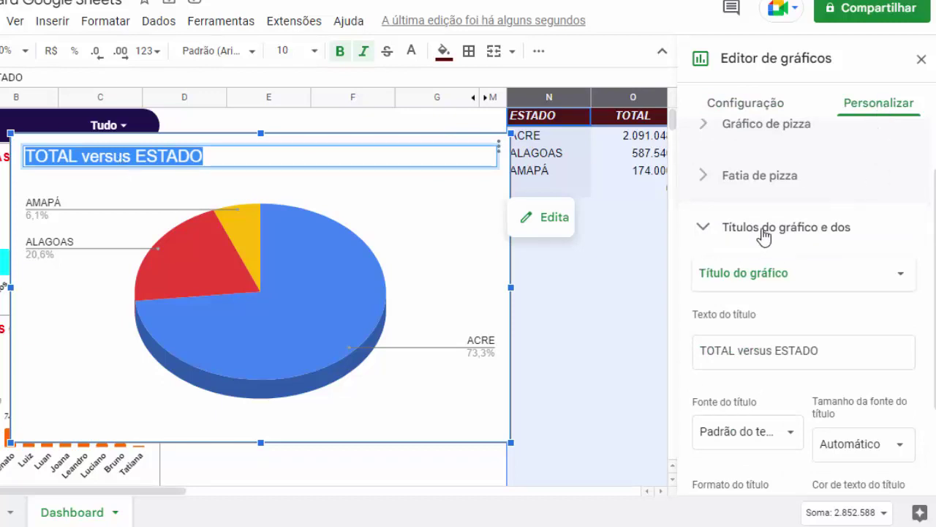
left_click(770, 349)
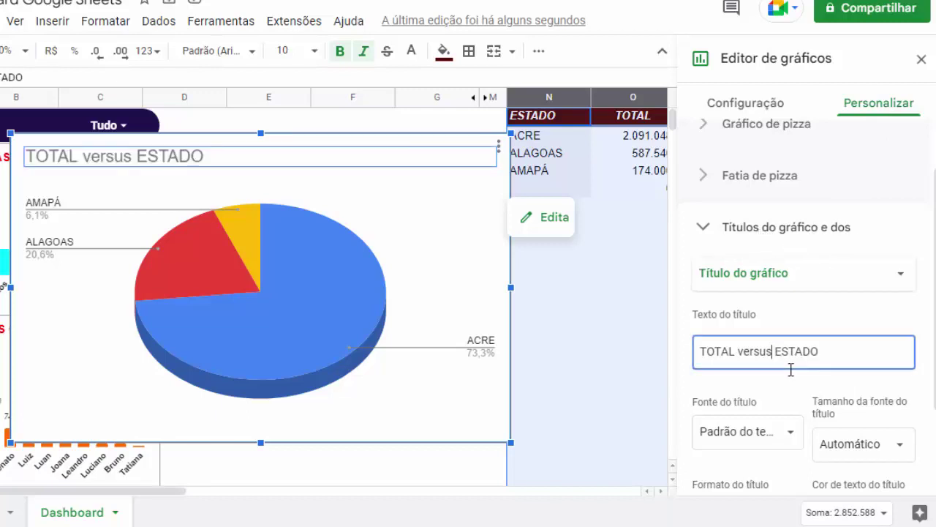
key("BackSpace")
key("BackSpace")
key("BackSpace")
key("BackSpace")
key("BackSpace")
key("BackSpace")
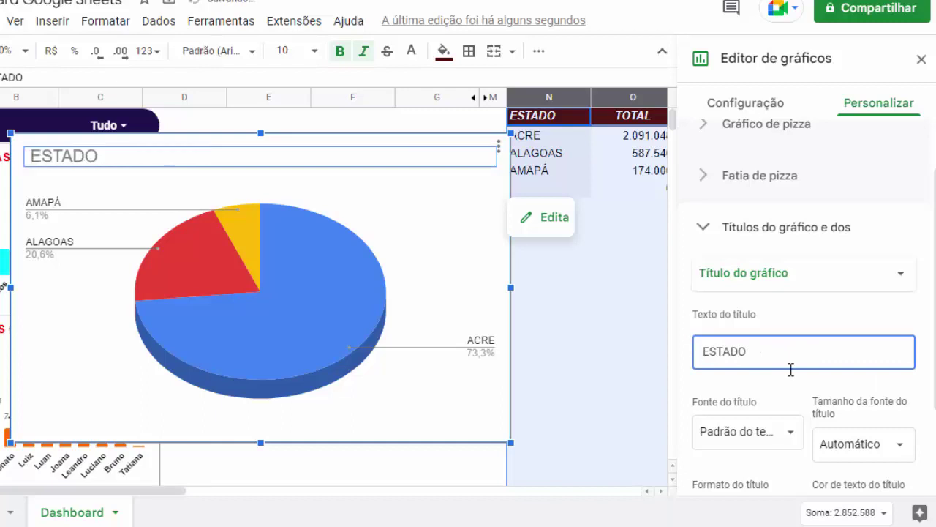
type("VENDAS")
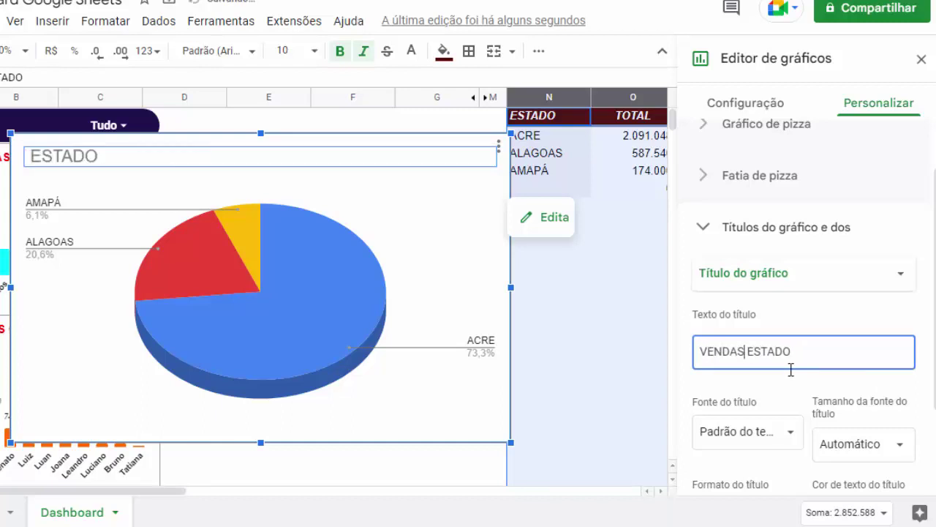
type(" R$")
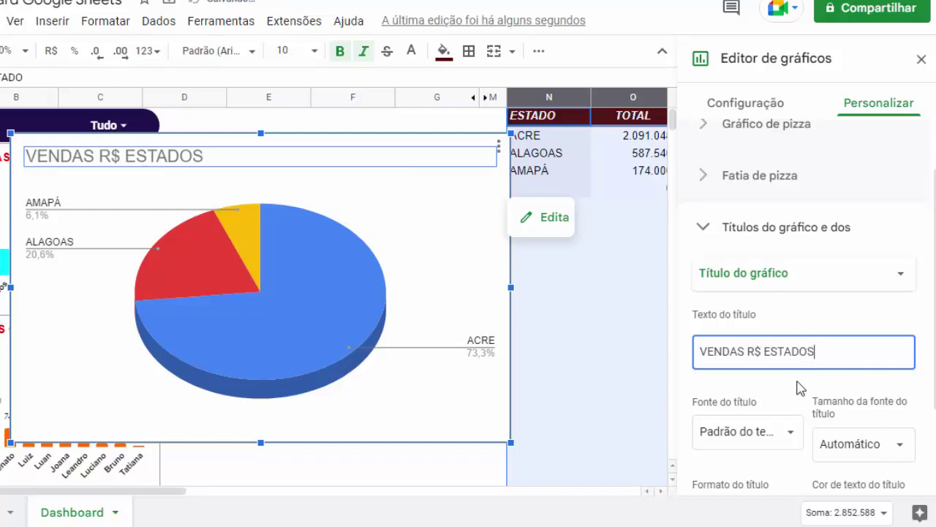
Format the chart title as 14-point, bold, centred and red, keeping the default font.
scroll(749, 395, "down", 2)
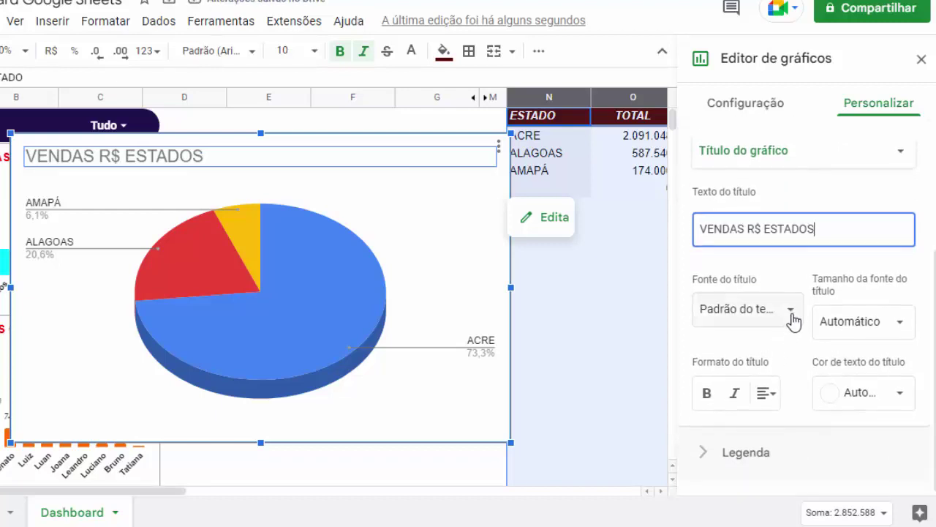
left_click(793, 316)
left_click(793, 313)
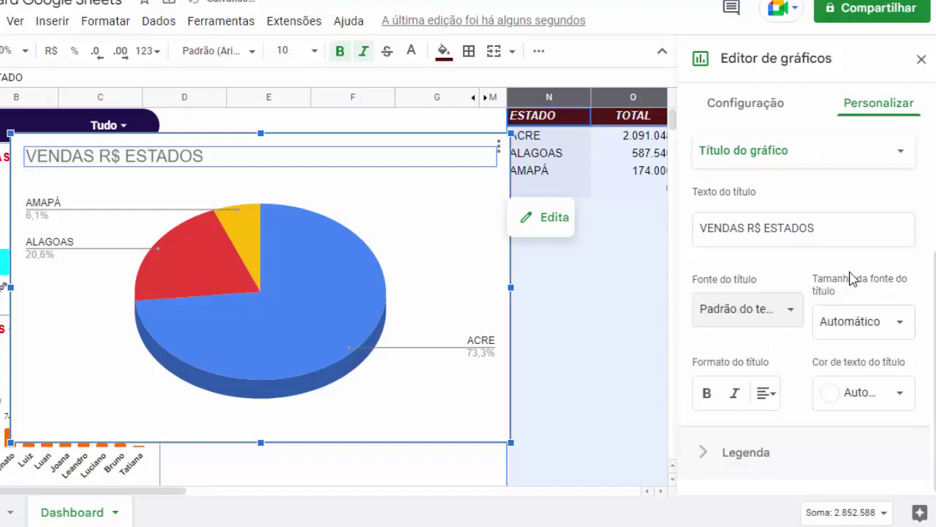
left_click(901, 327)
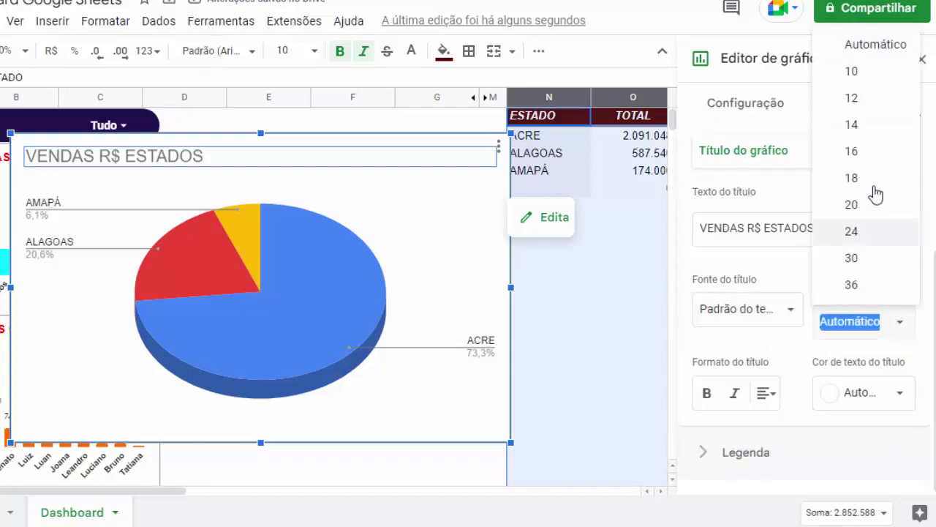
left_click(877, 126)
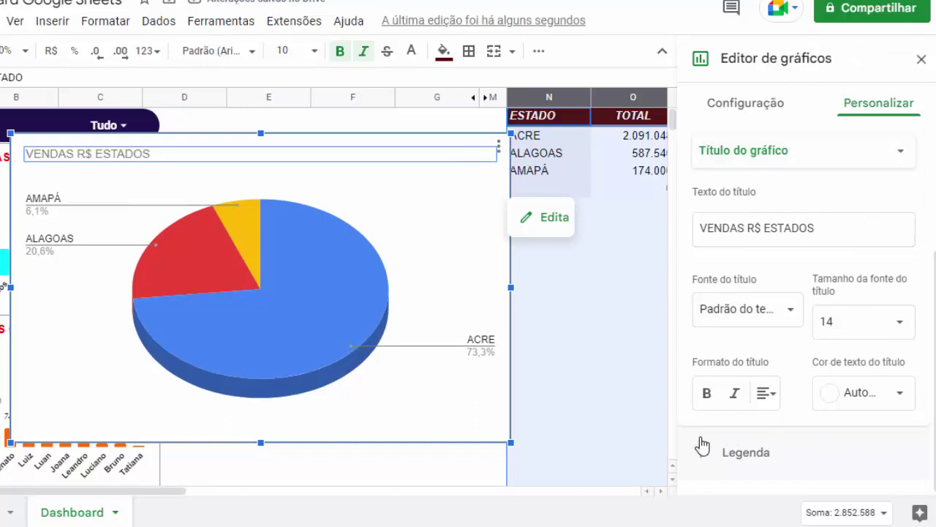
left_click(706, 395)
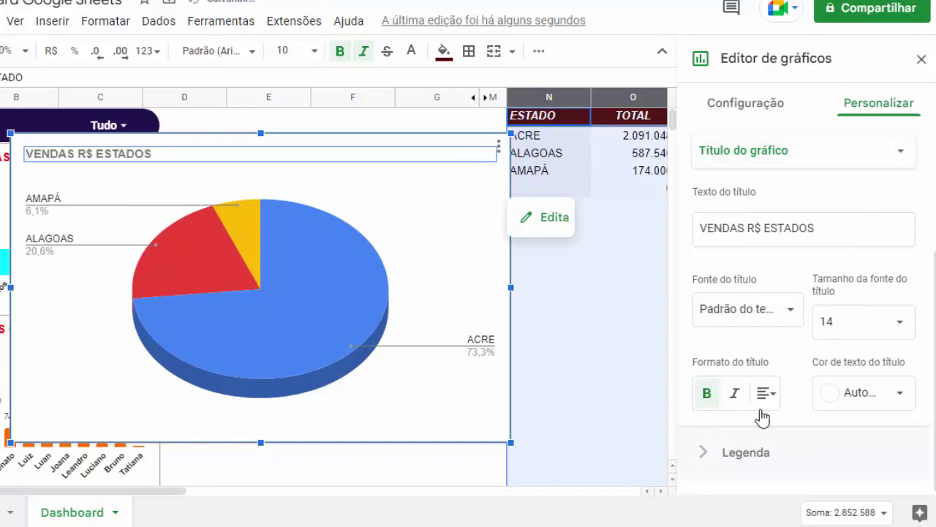
left_click(765, 395)
left_click(788, 426)
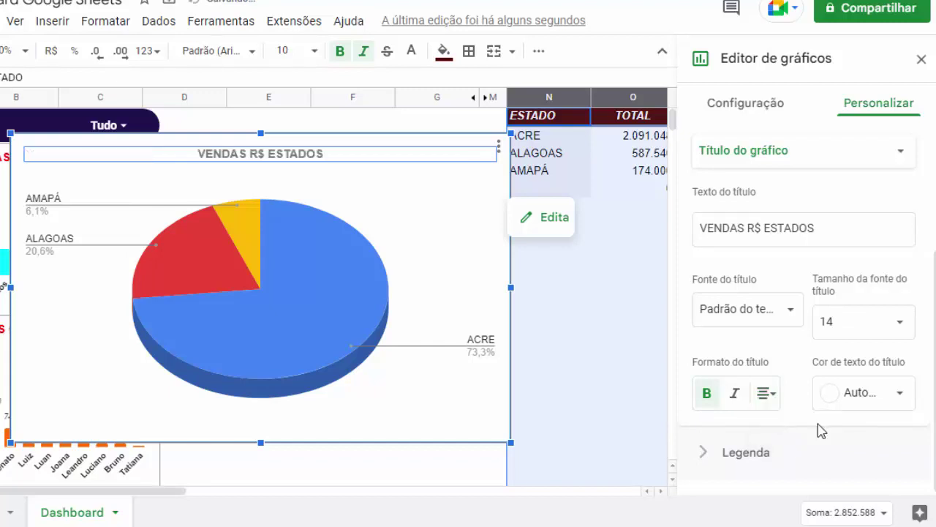
left_click(900, 395)
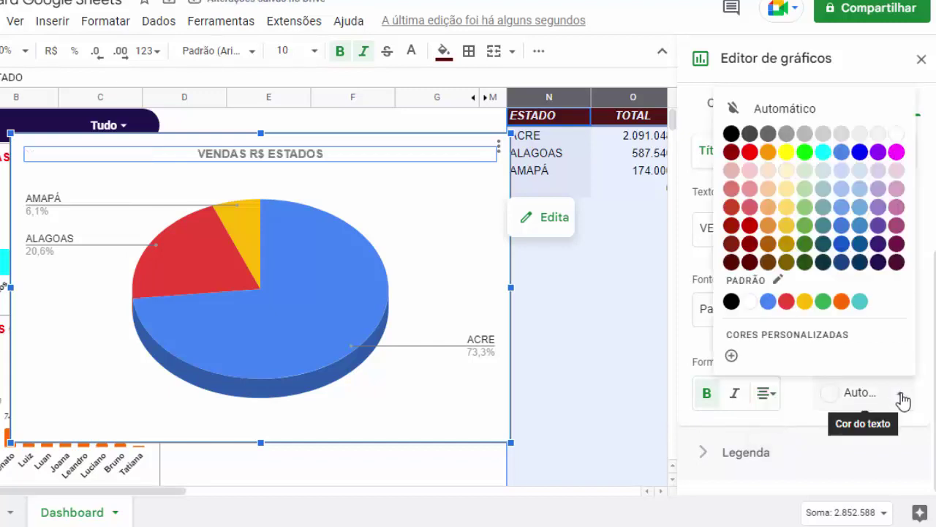
left_click(750, 153)
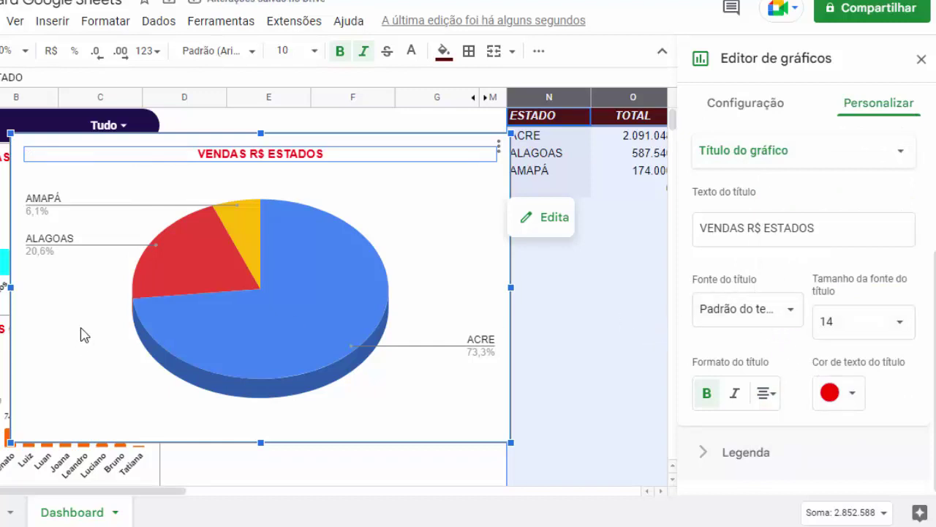
left_click(44, 207)
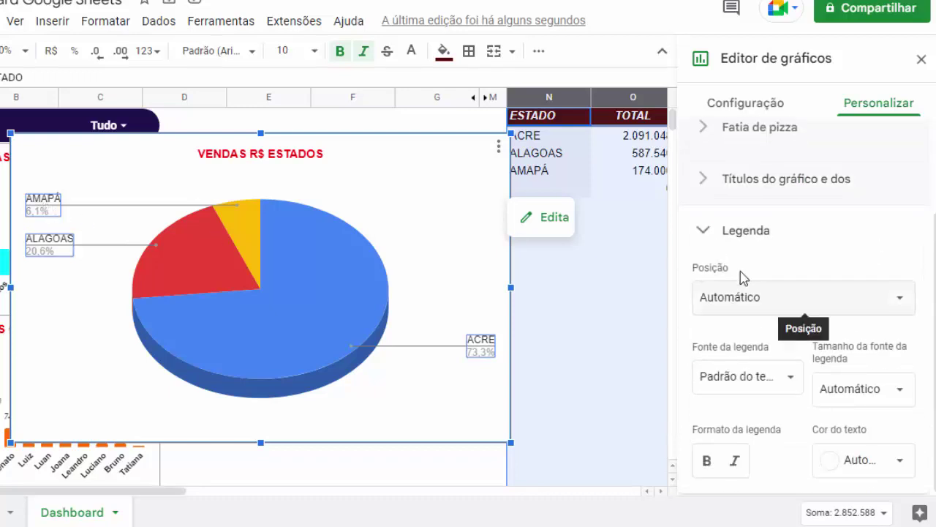
Style the pie chart's state legend labels at size 10, bold, italic and black in the default font.
left_click(789, 387)
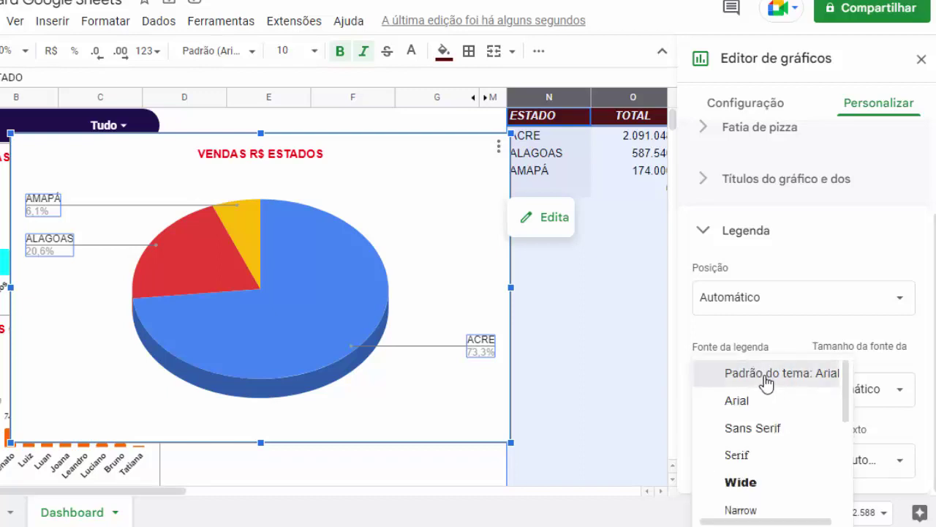
left_click(770, 377)
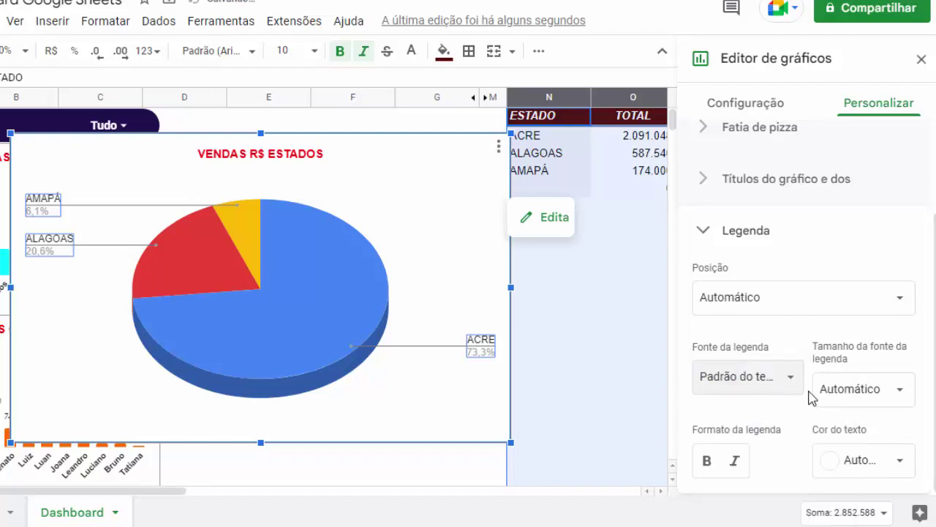
left_click(905, 399)
left_click(853, 141)
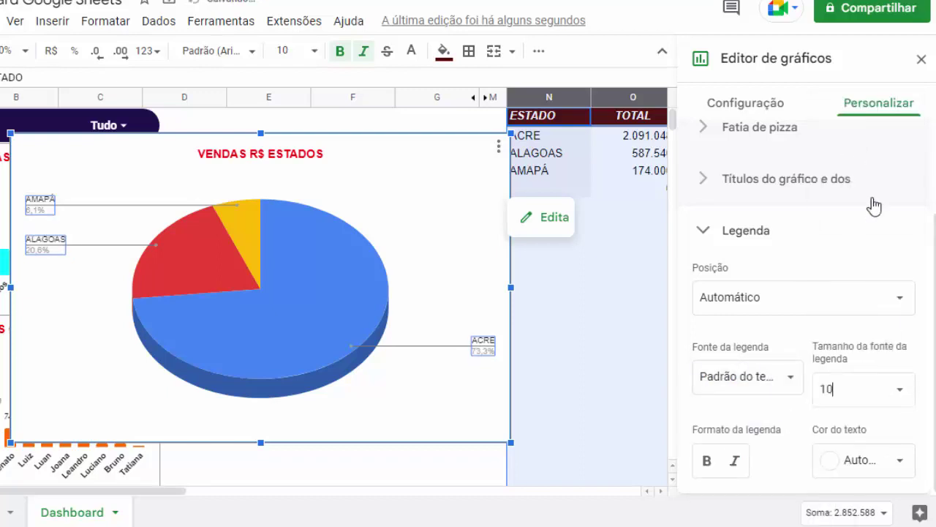
left_click(707, 460)
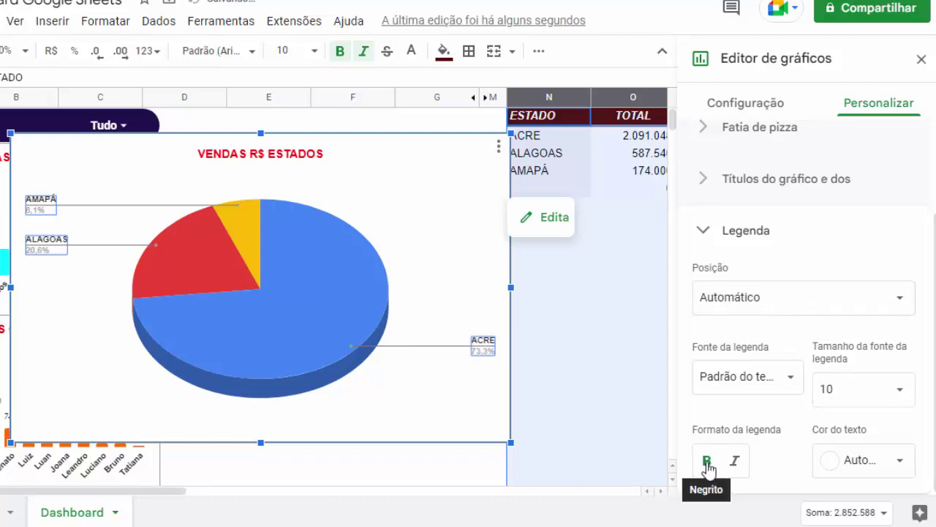
left_click(737, 462)
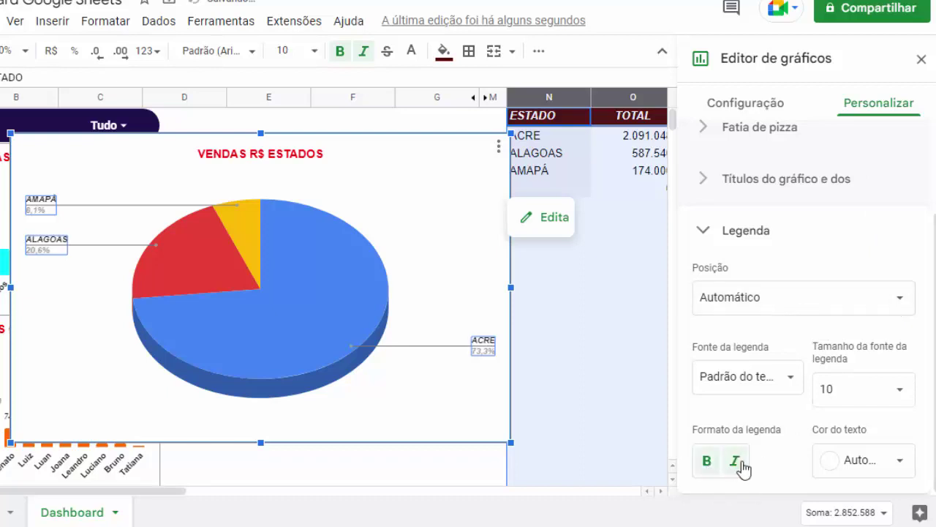
left_click(899, 466)
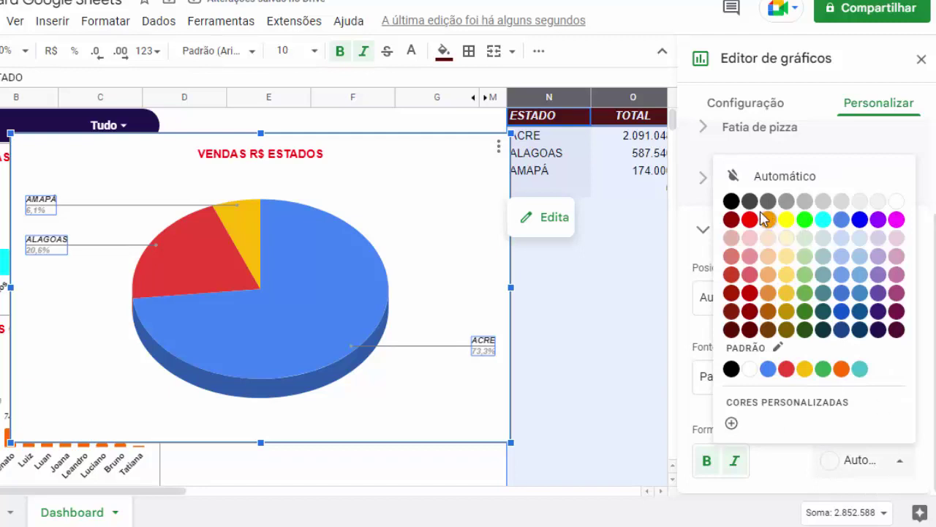
left_click(730, 197)
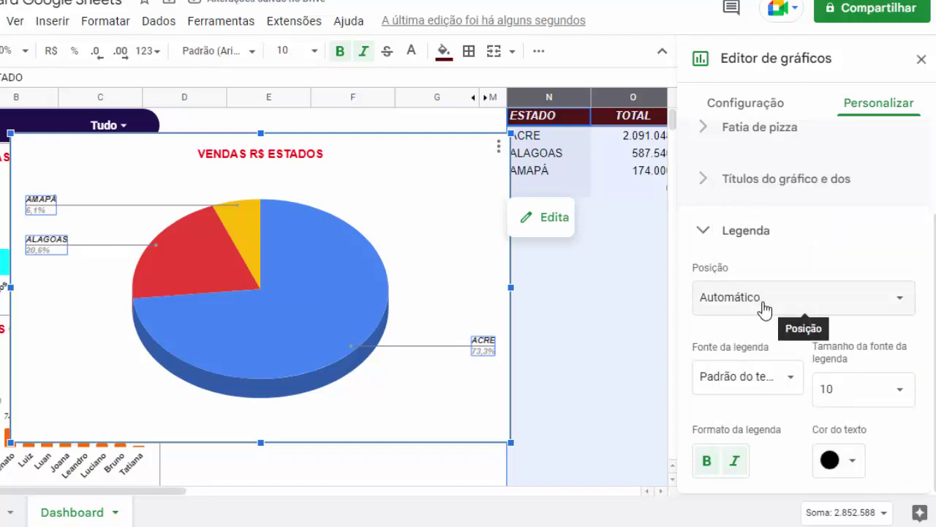
scroll(762, 307, "up", 1)
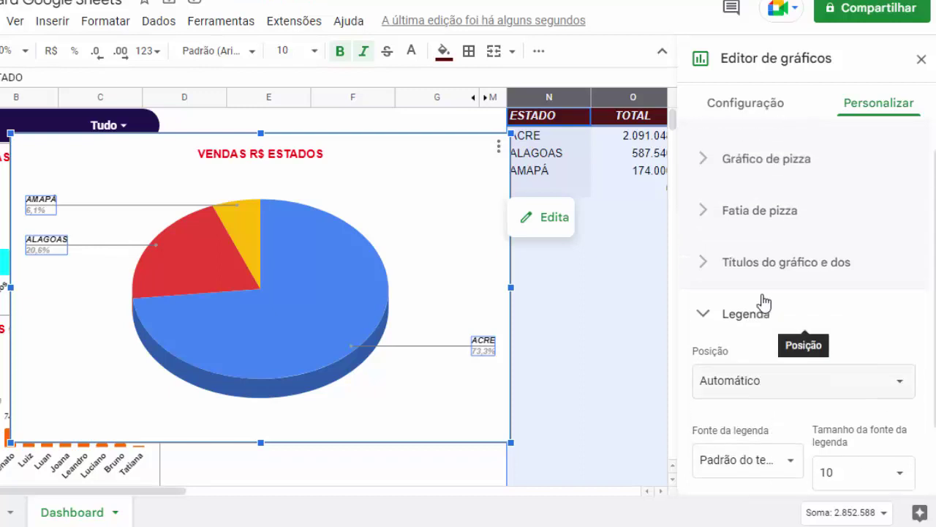
scroll(765, 302, "up", 1)
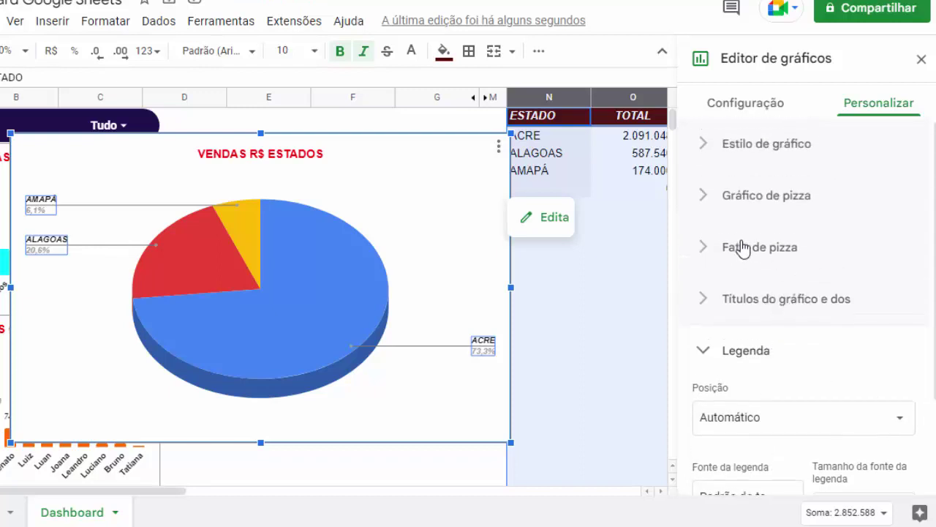
Show each slice's sales value on the pie chart at size 10.
left_click(706, 203)
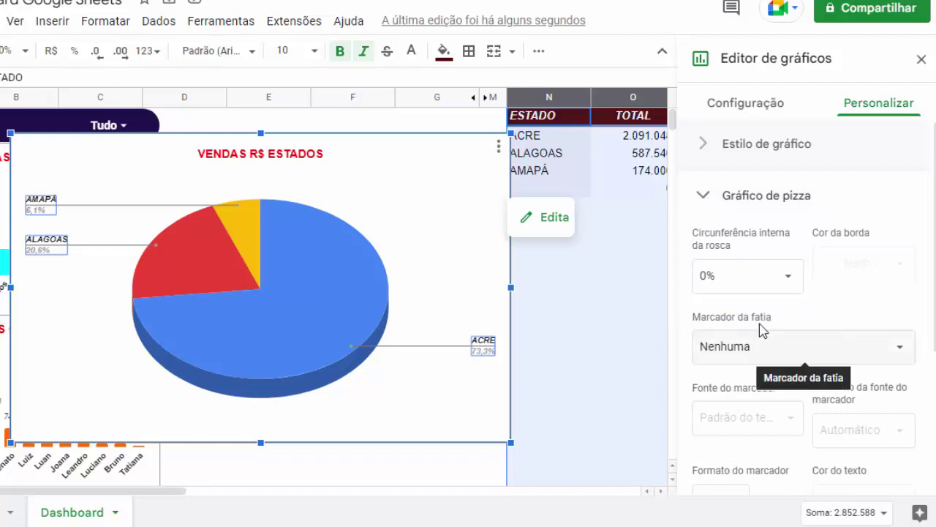
left_click(895, 350)
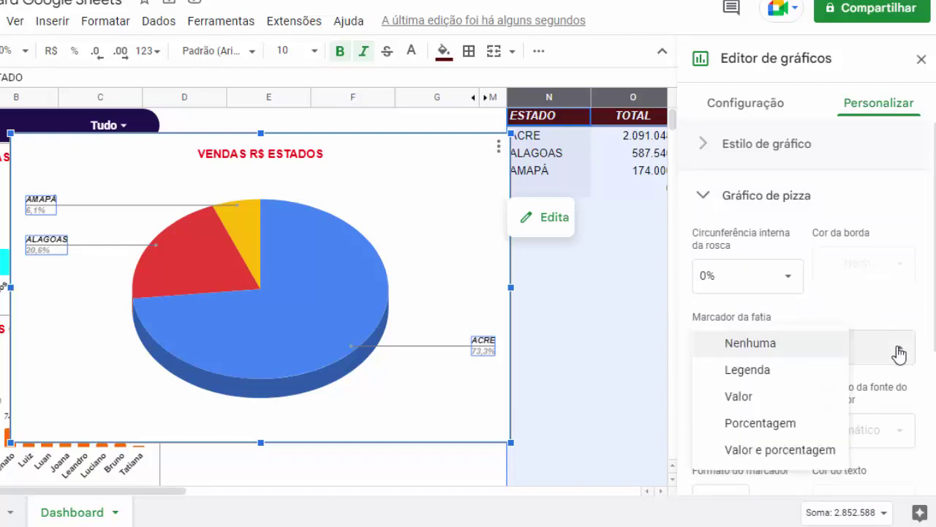
left_click(740, 396)
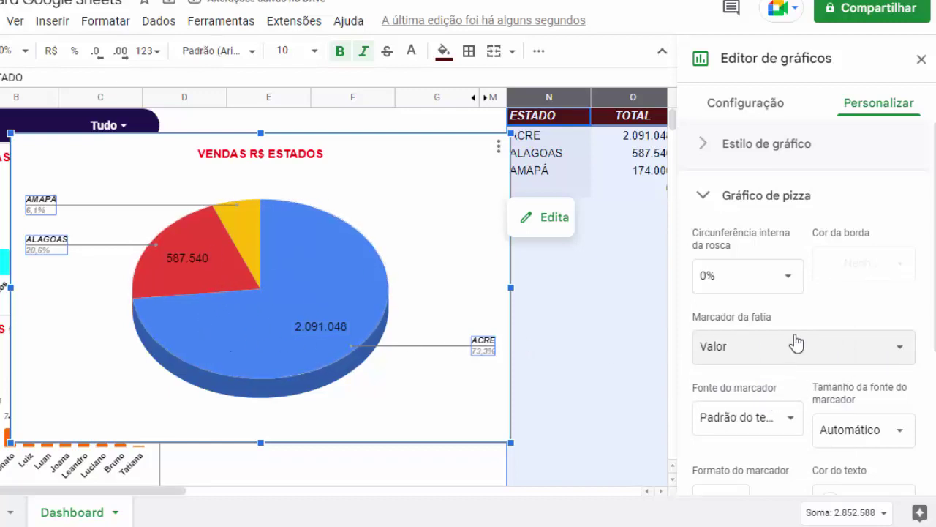
scroll(805, 304, "down", 2)
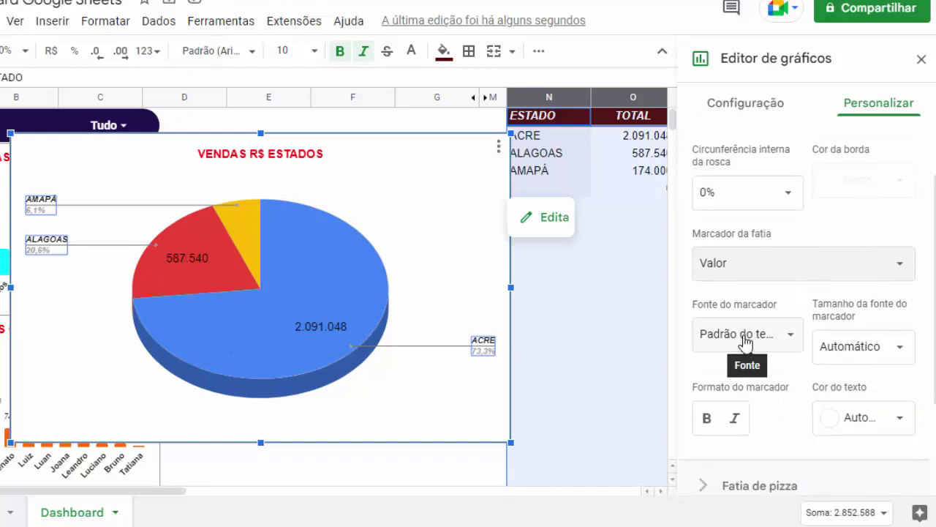
left_click(901, 349)
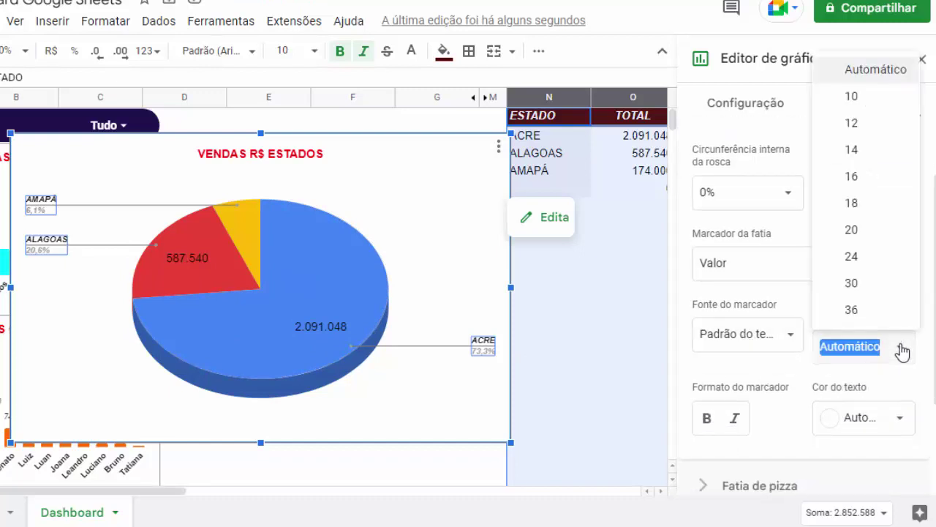
left_click(855, 96)
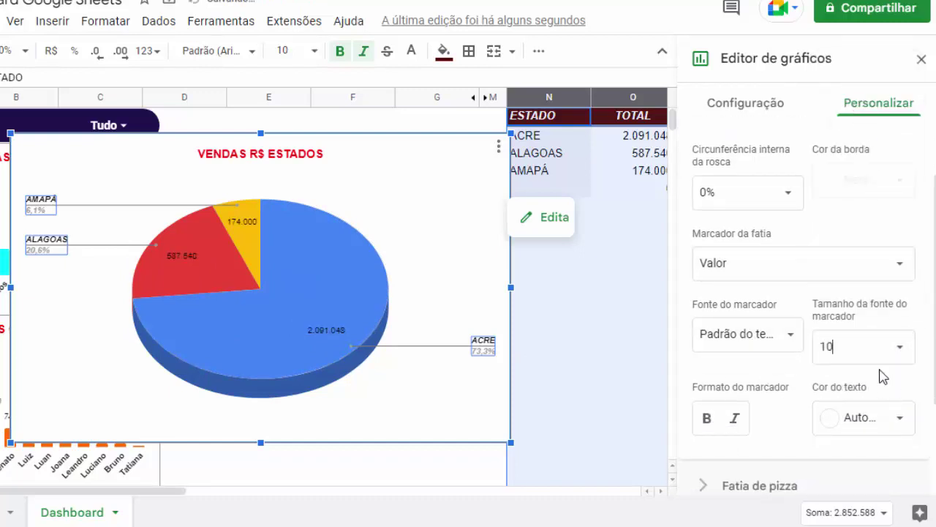
Make the slice value labels bold, italic and white.
scroll(878, 370, "down", 2)
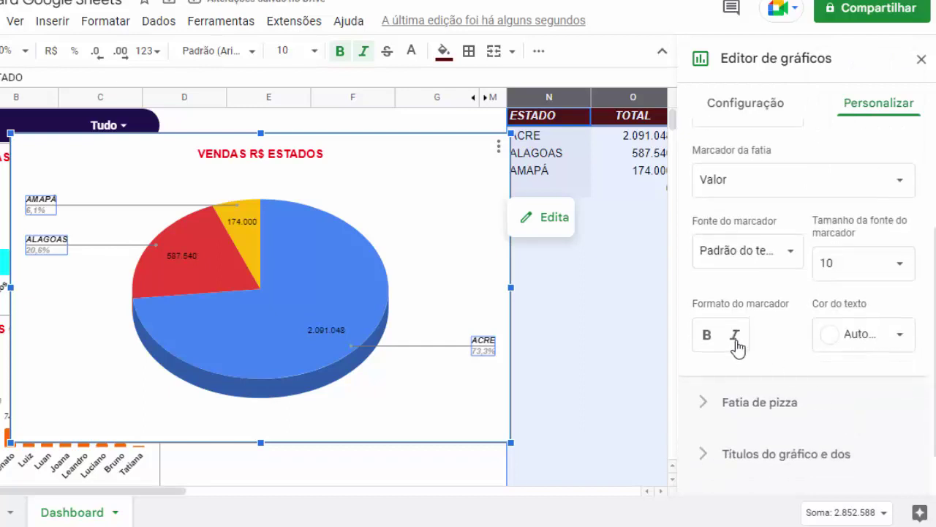
left_click(735, 337)
left_click(708, 336)
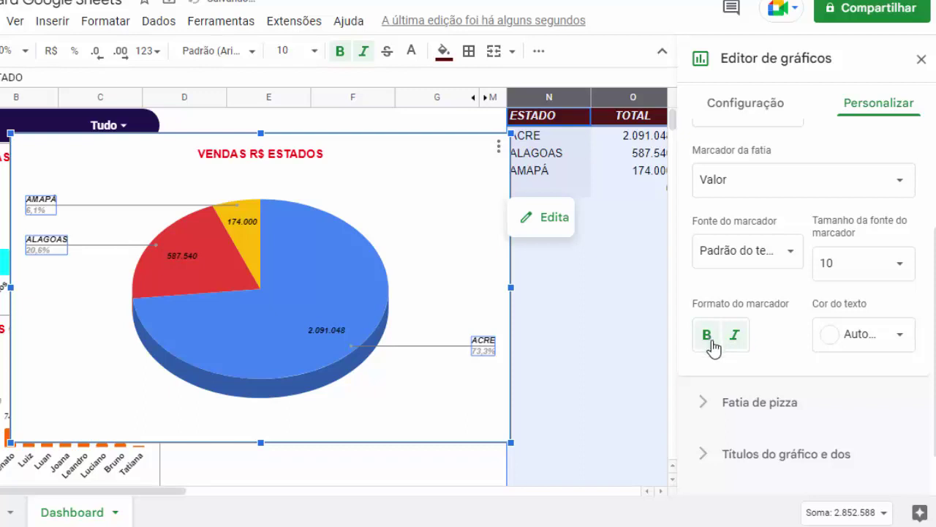
left_click(901, 342)
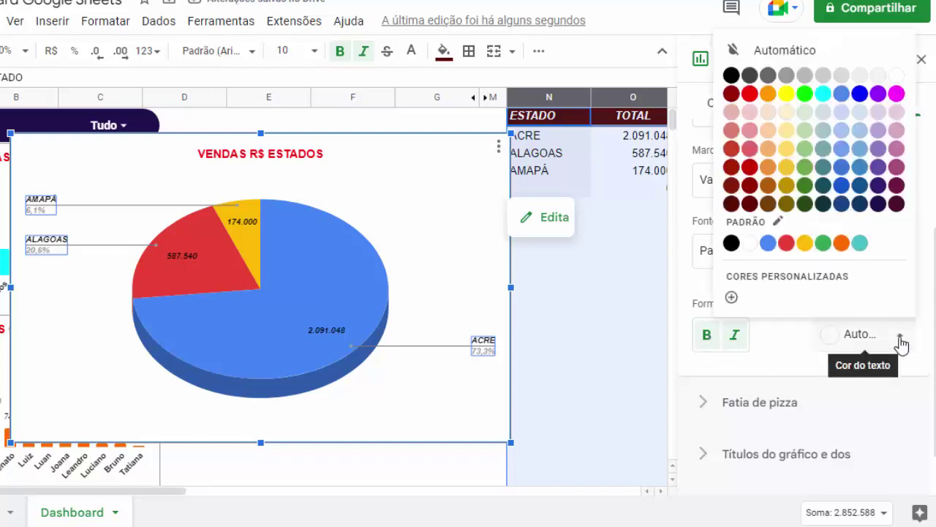
left_click(896, 76)
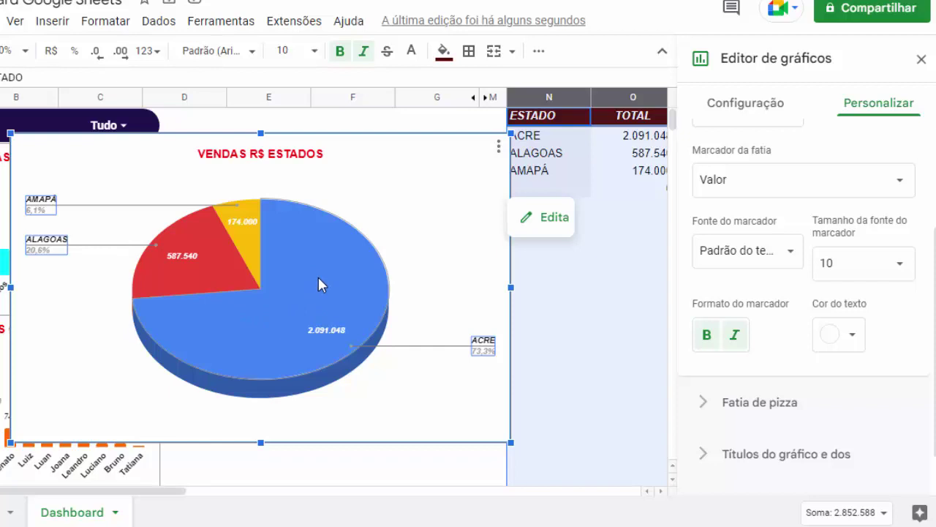
left_click(319, 279)
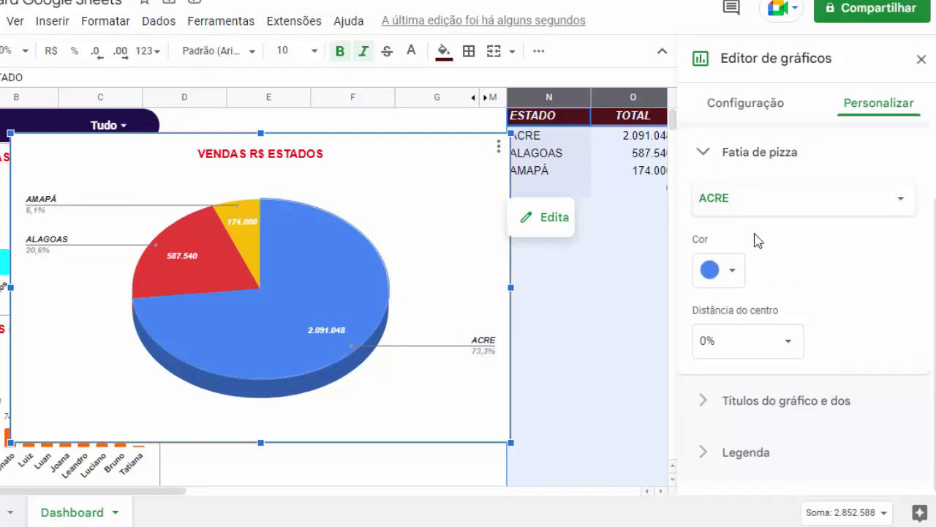
Colour the ACRE slice dark purple, ALAGOAS bright red and AMAPÁ bright green.
left_click(736, 283)
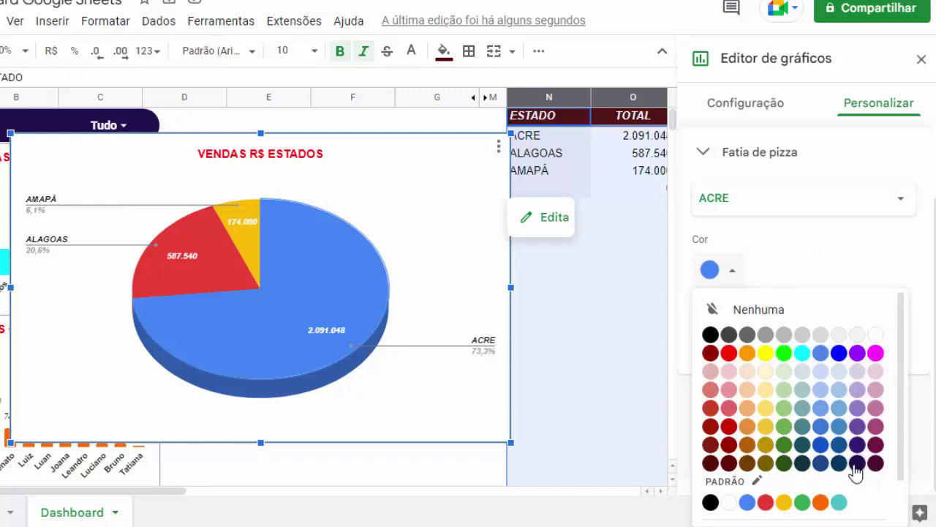
left_click(856, 463)
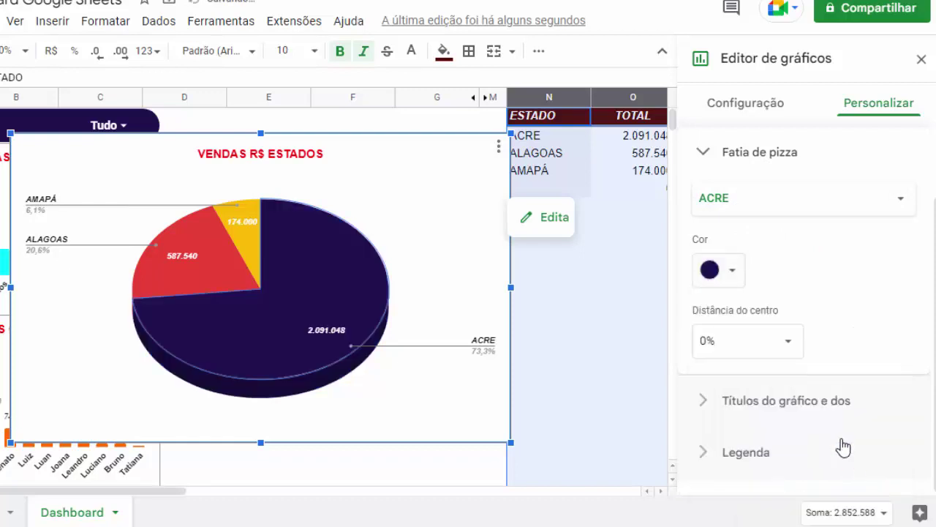
left_click(154, 267)
left_click(733, 281)
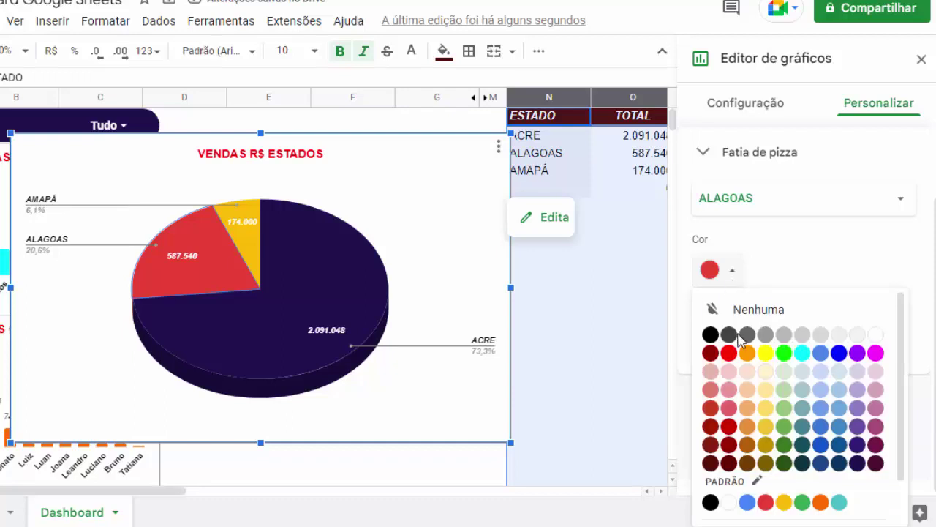
left_click(728, 353)
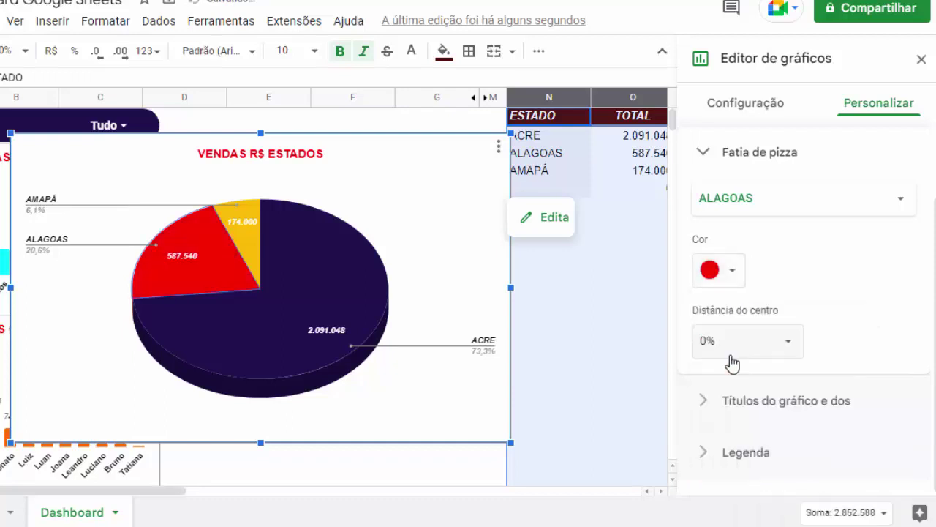
left_click(248, 236)
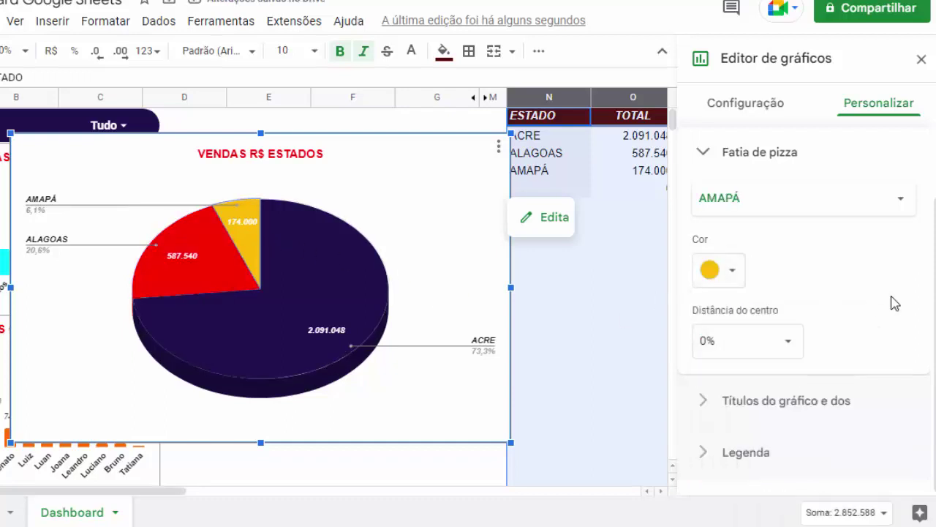
left_click(733, 272)
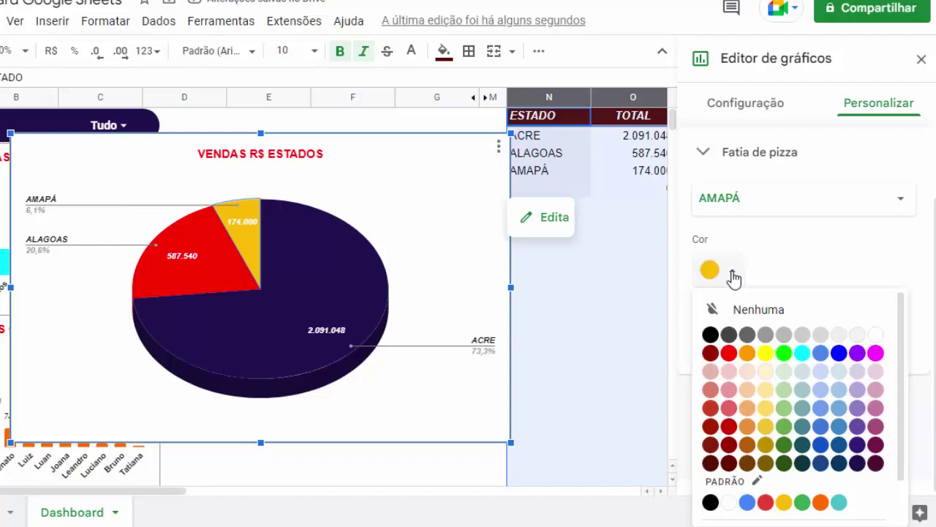
left_click(784, 354)
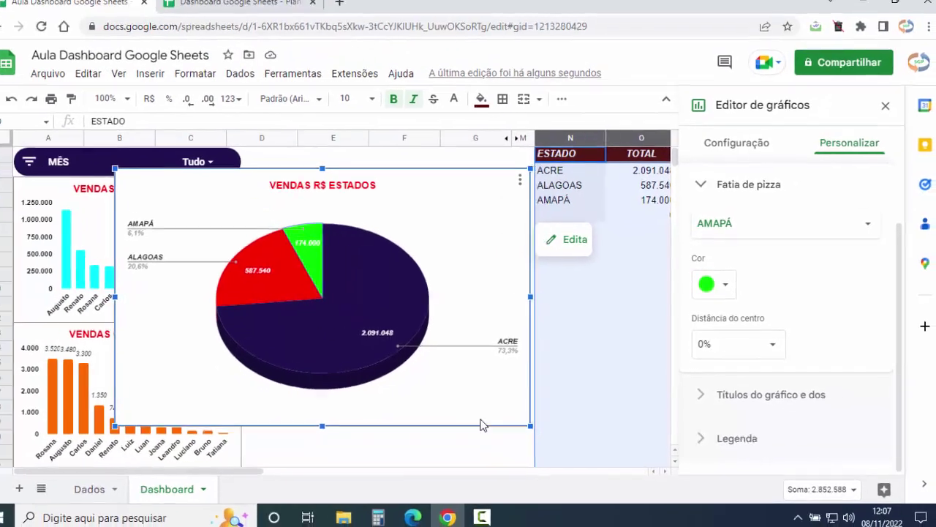
Shrink the pie chart and move it beside the VENDAS R$ CLIENTES chart.
mouse_move(512, 457)
left_mouse_down()
mouse_move(362, 315)
mouse_move(362, 326)
left_mouse_up()
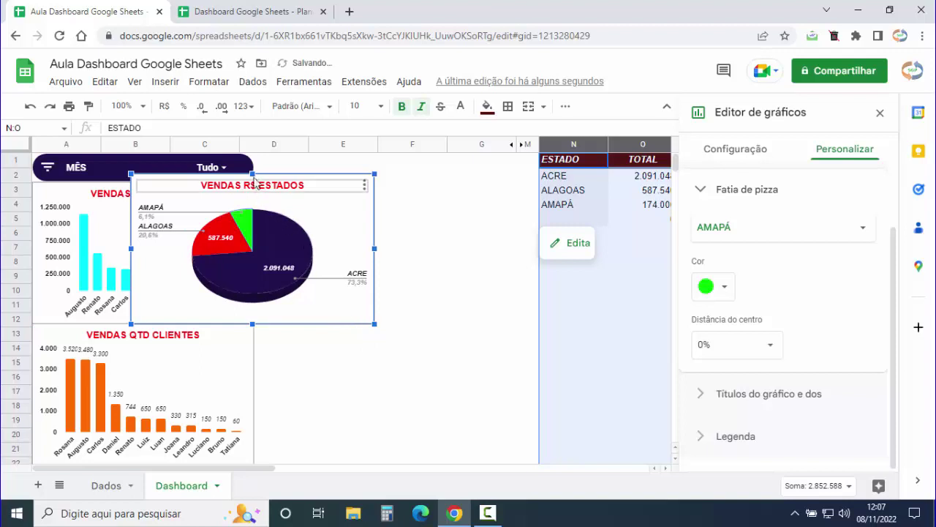
left_click_drag(252, 174, 250, 180)
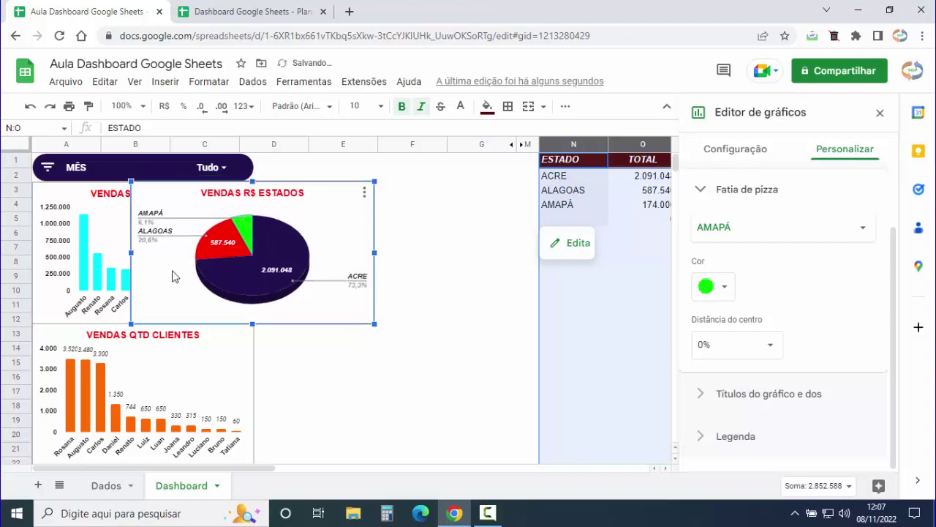
left_click_drag(174, 276, 309, 288)
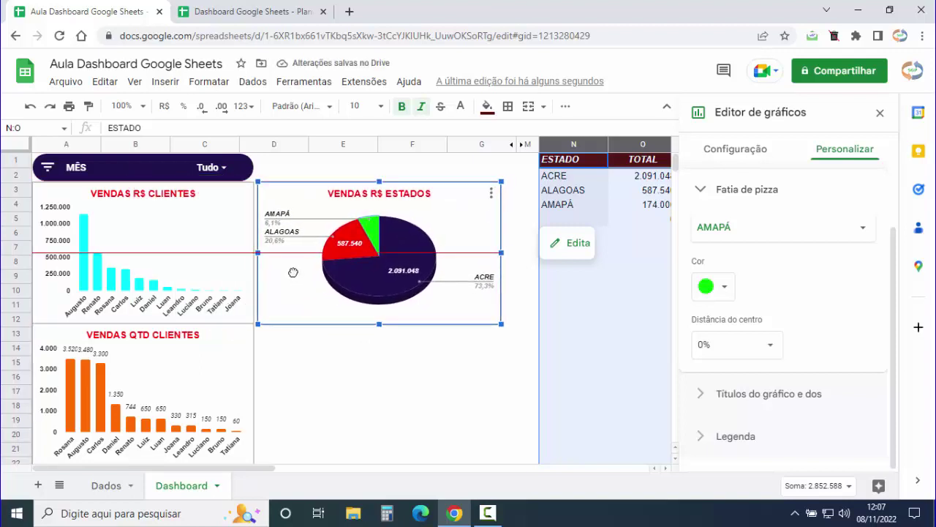
left_click(358, 353)
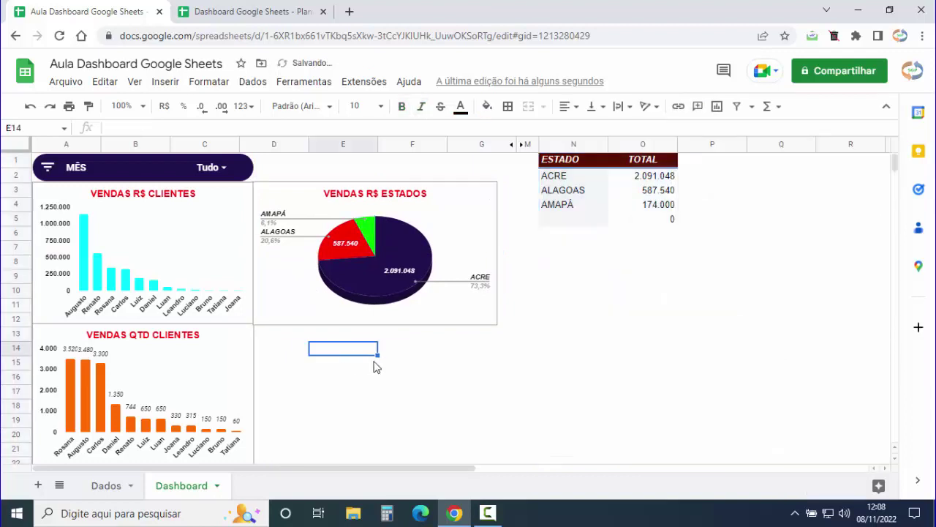
Fine-tune the pie chart's bottom and right edges to tidy its placement.
left_click(369, 323)
left_click_drag(375, 327, 374, 325)
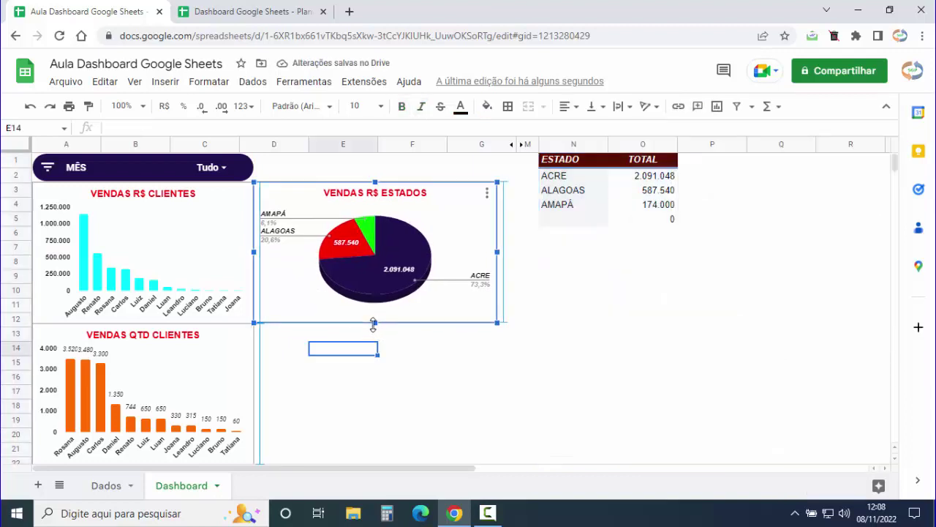
left_click(361, 387)
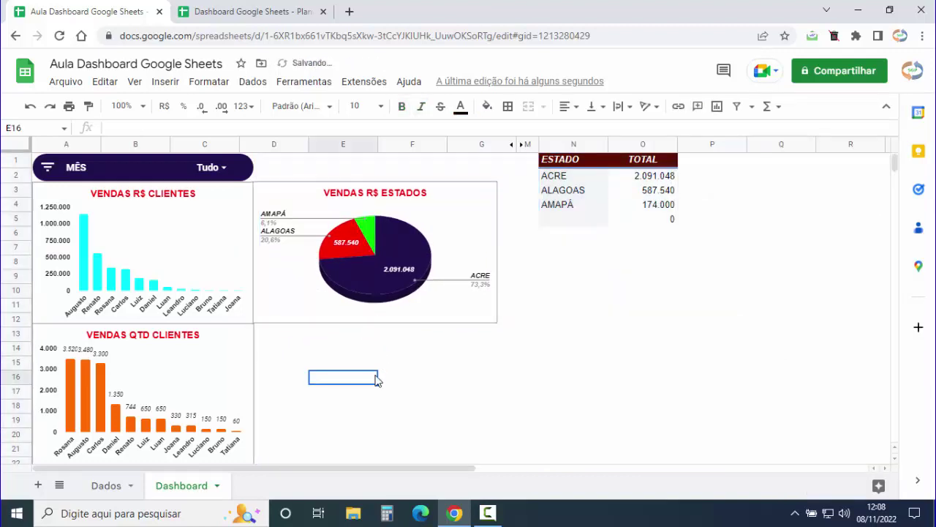
left_click(495, 252)
left_click_drag(497, 253, 495, 253)
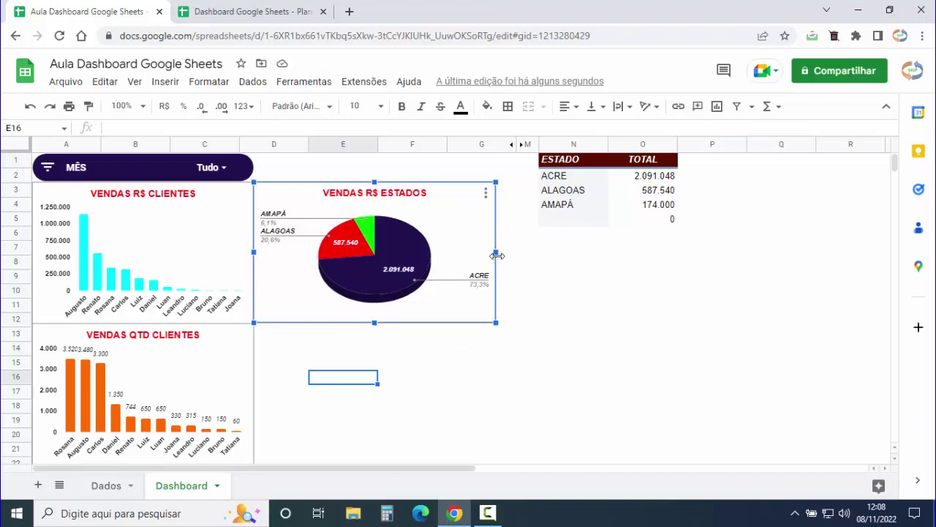
left_click(543, 277)
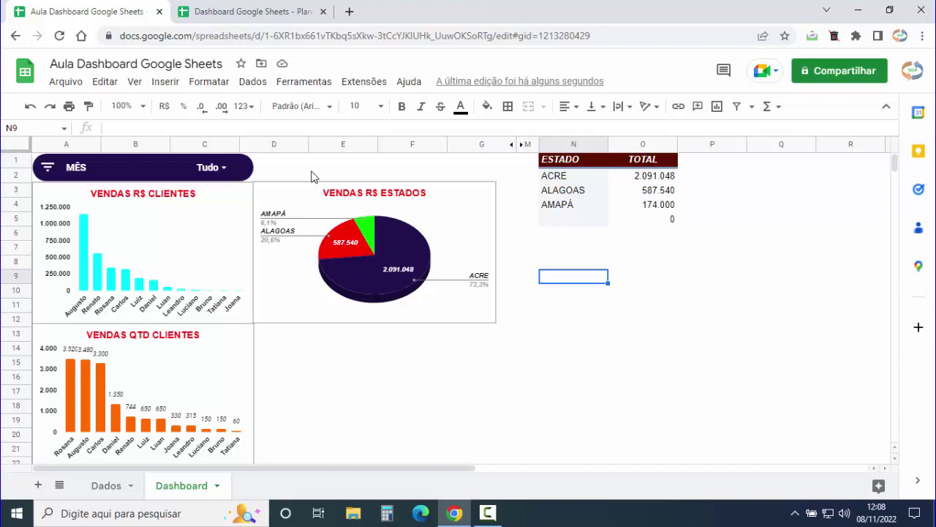
left_click(250, 173)
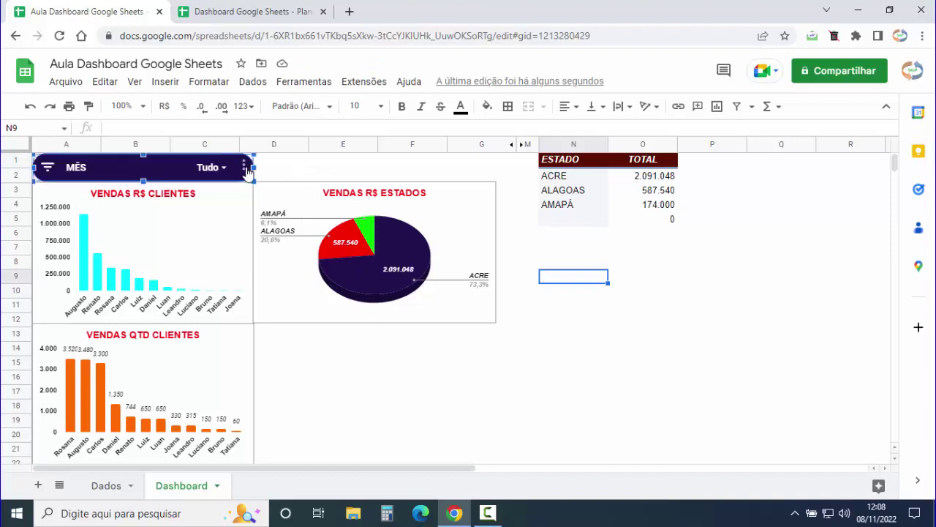
Paste a copy of the MÊS filter control at D1, aligned above the pie chart.
left_click(246, 168)
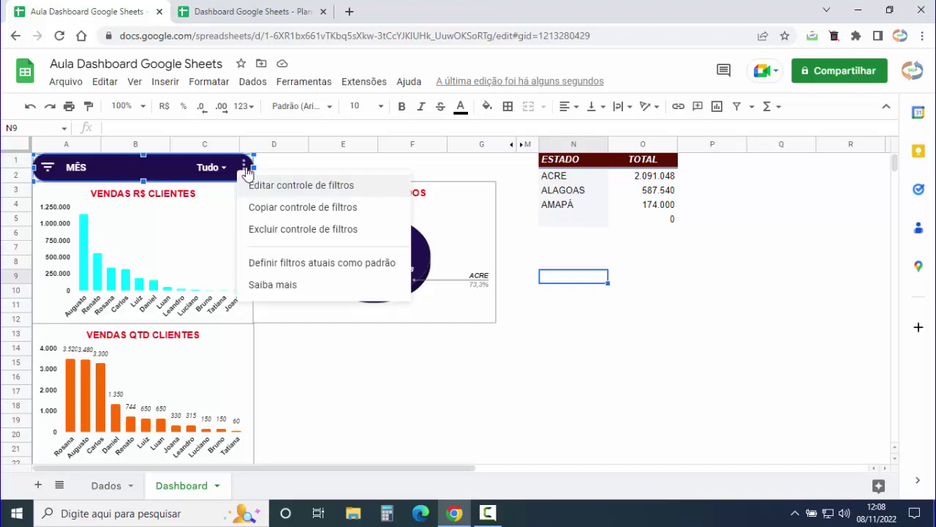
left_click(305, 209)
left_click(290, 167)
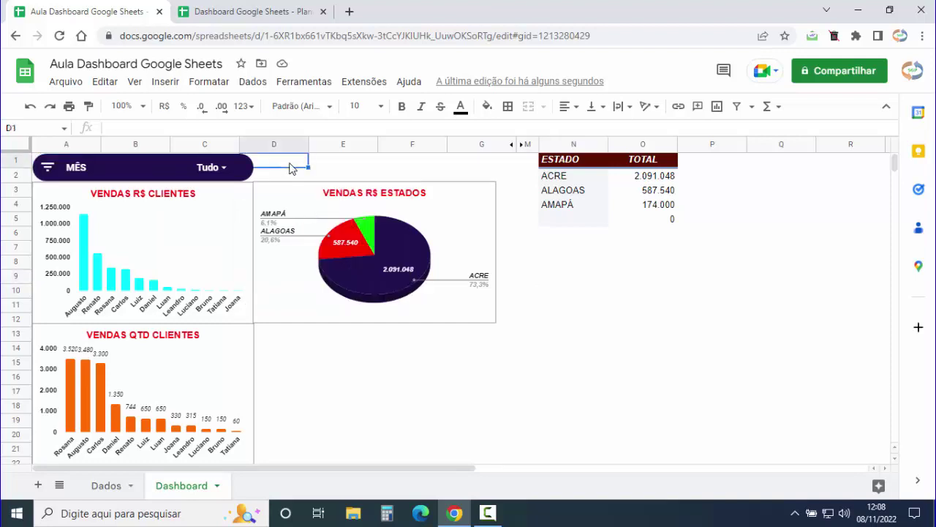
right_click(290, 168)
left_click(326, 163)
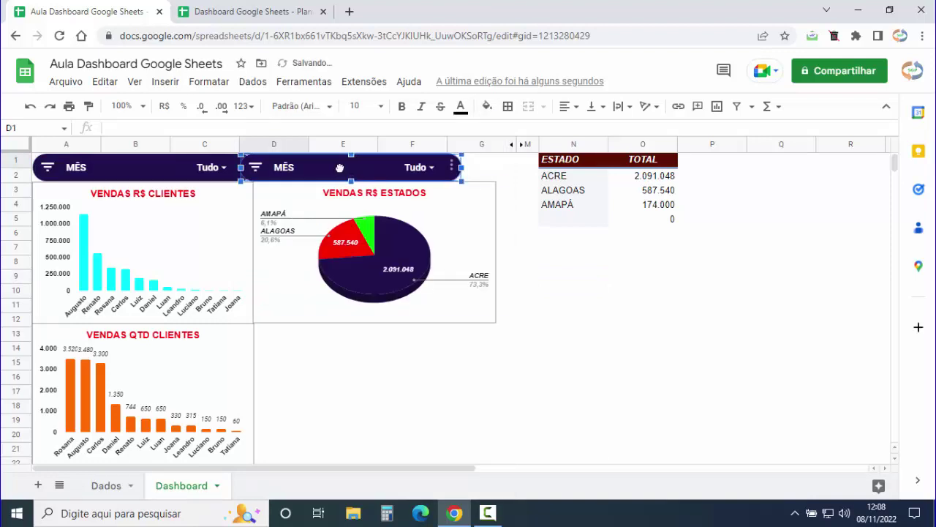
left_click_drag(338, 167, 349, 168)
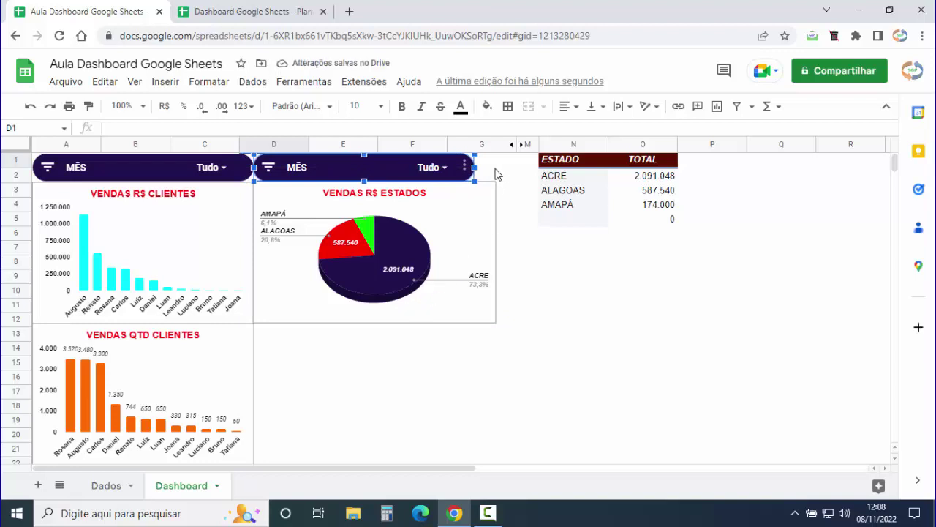
left_click(509, 177)
Pull the pie chart's right edge in to match the new filter control's width.
left_click(494, 254)
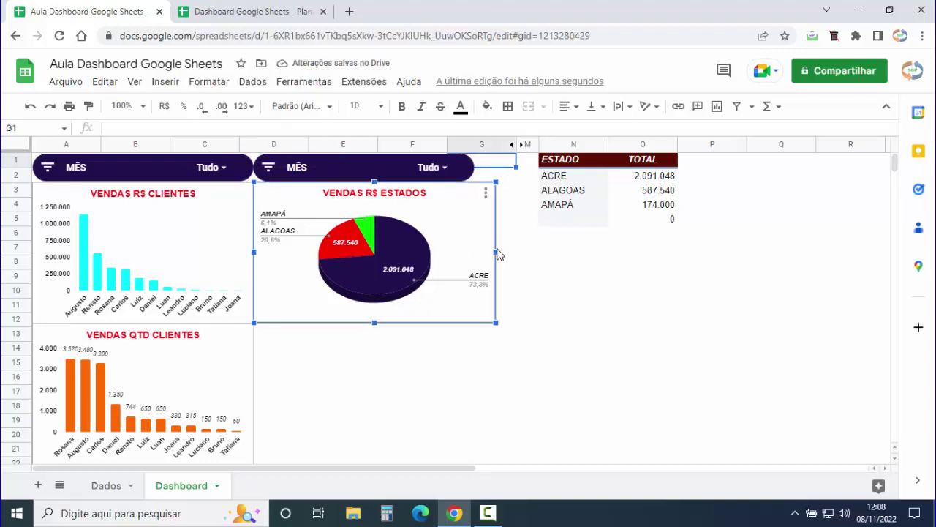
left_click_drag(494, 250, 476, 253)
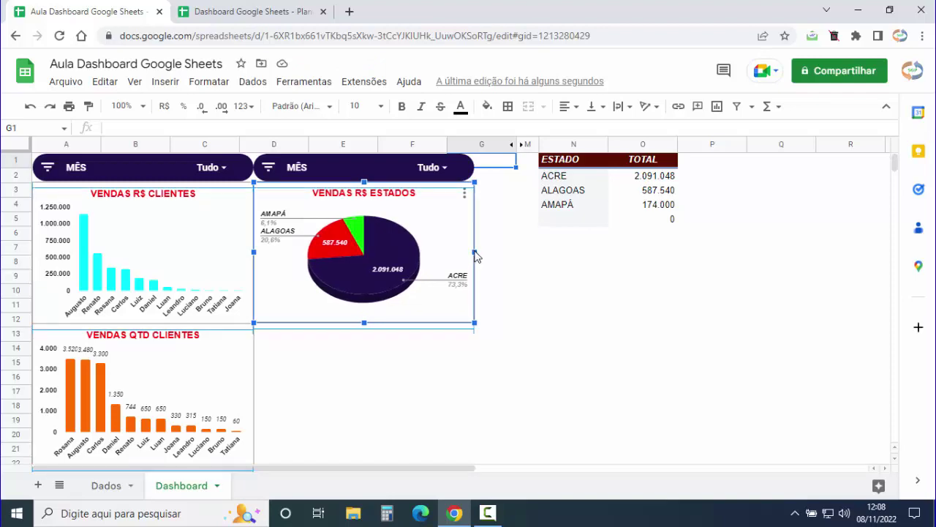
left_click(504, 262)
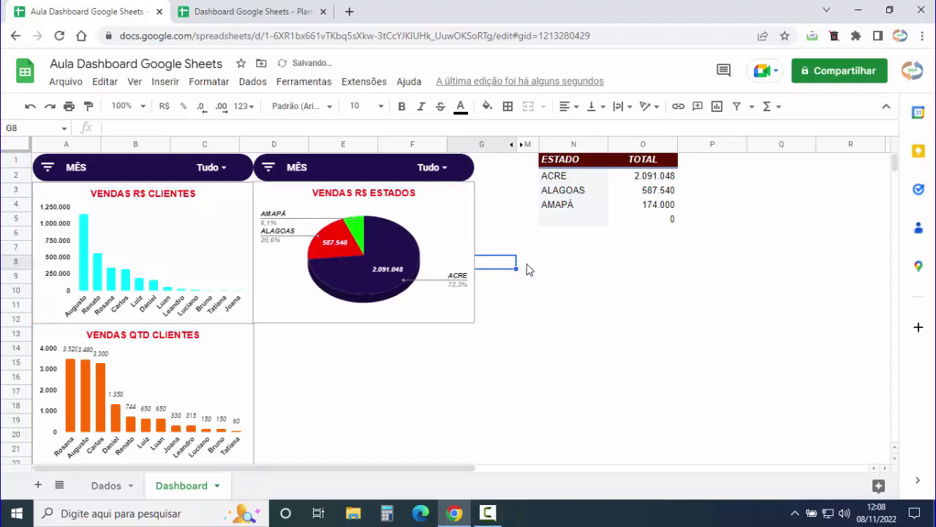
left_click(459, 169)
left_click(465, 164)
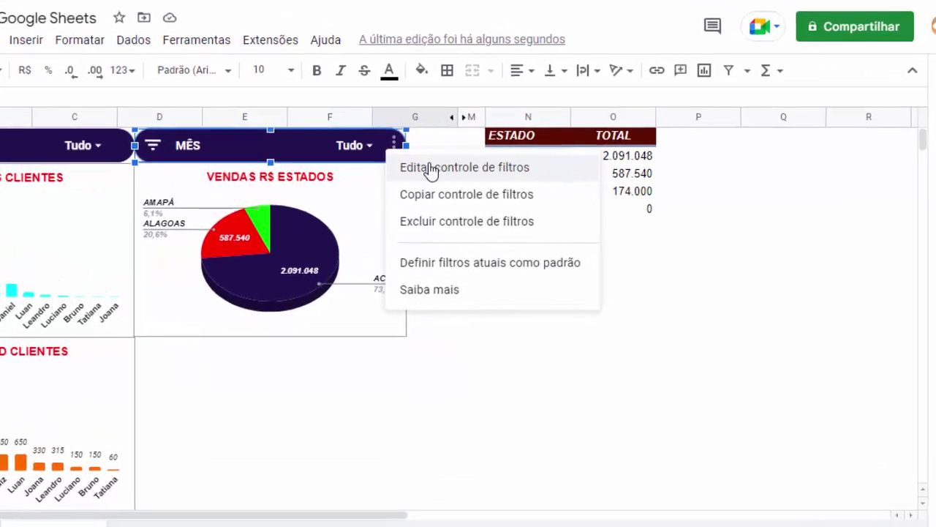
left_click(432, 168)
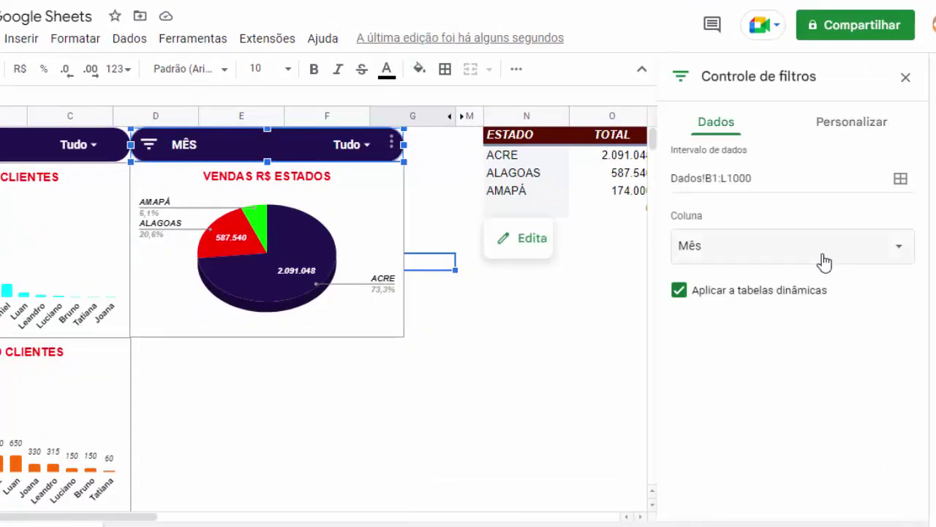
left_click(899, 255)
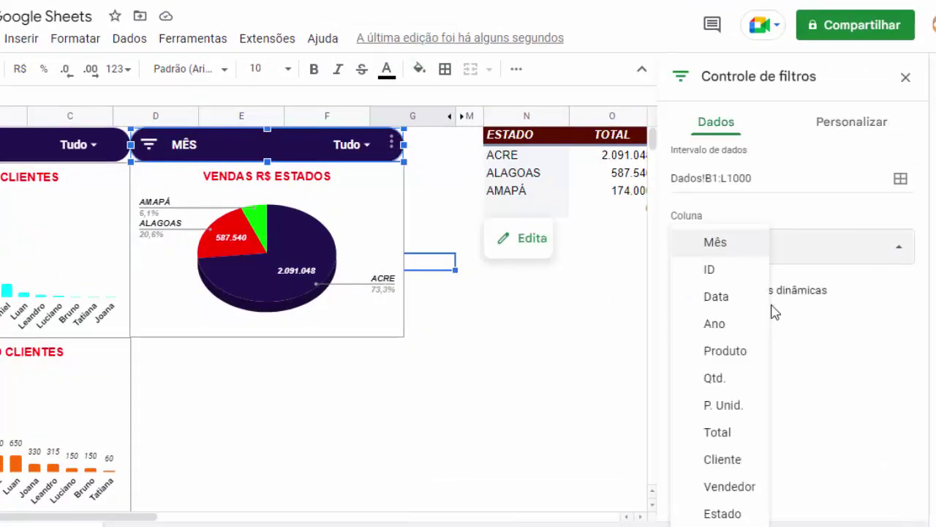
left_click(727, 326)
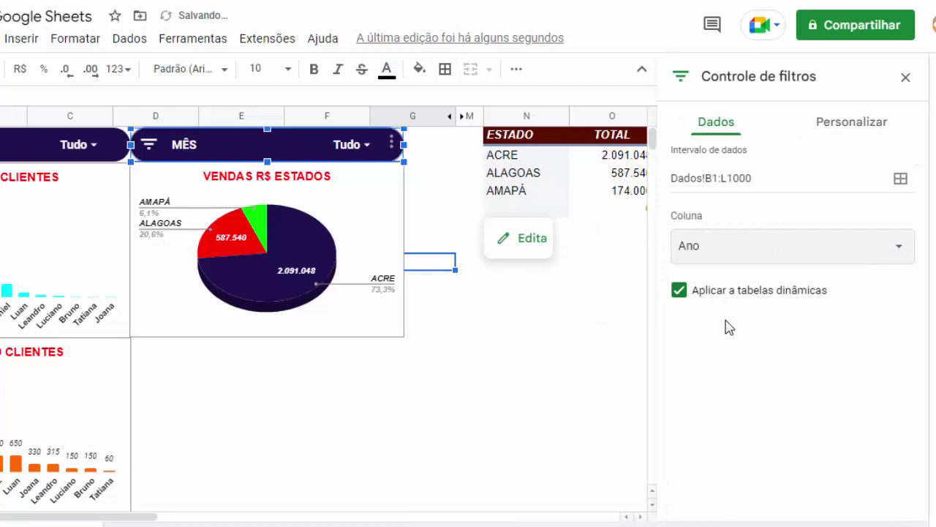
left_click(844, 124)
left_click(673, 182)
double_click(677, 183)
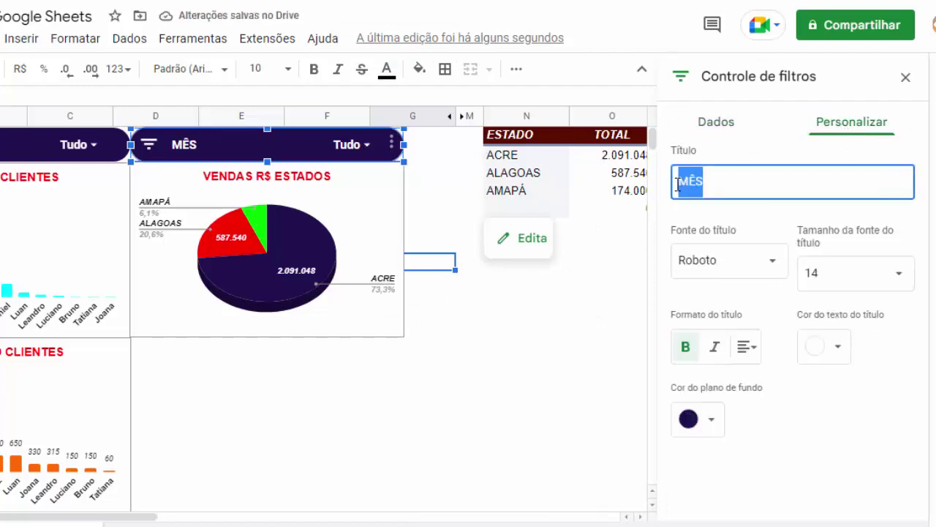
type("ANO")
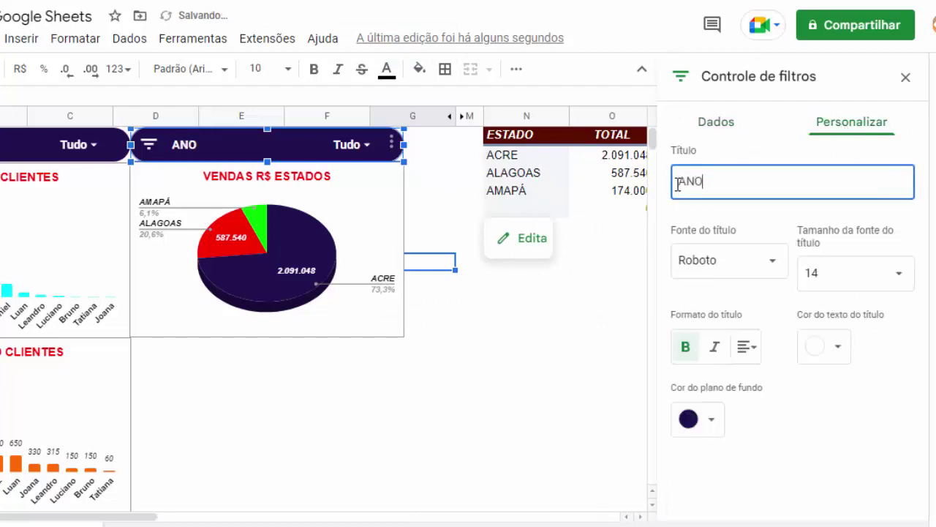
left_click(492, 355)
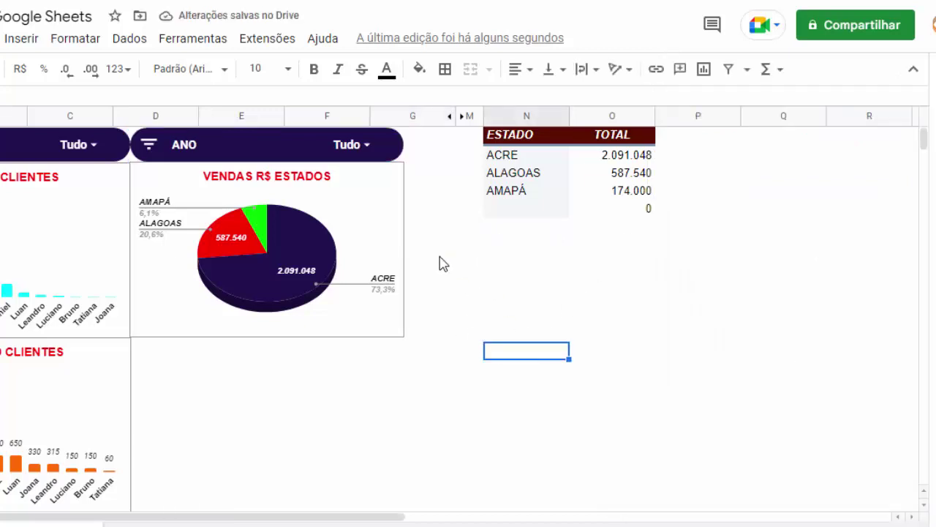
left_click(399, 150)
left_click(393, 141)
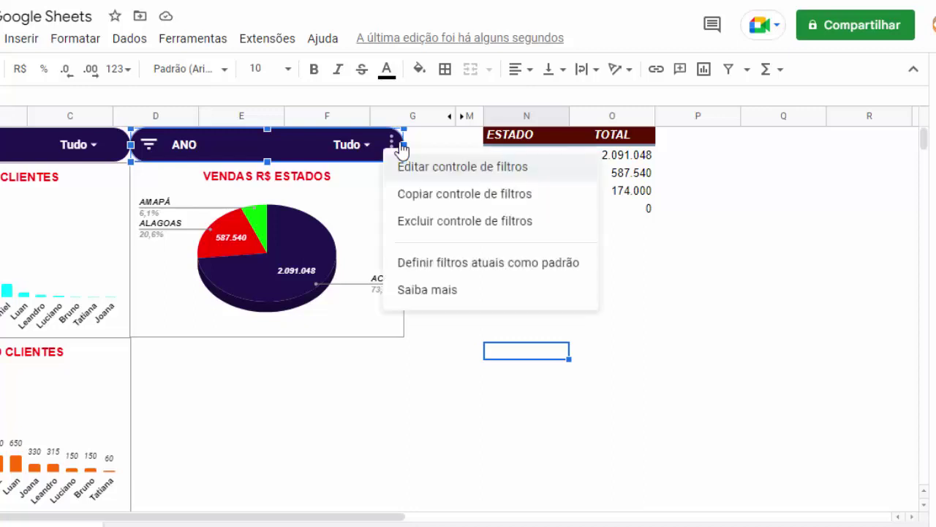
left_click(402, 167)
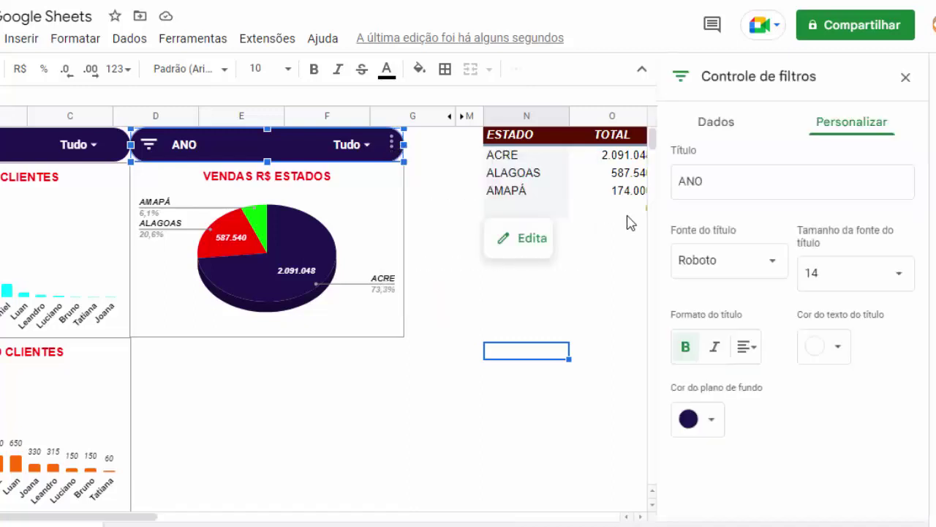
left_click(716, 126)
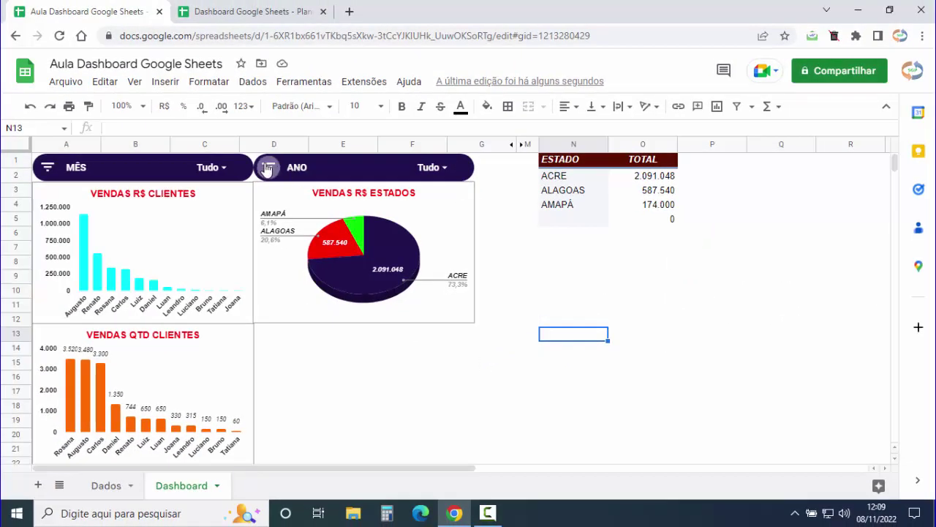
left_click(269, 169)
left_click(347, 224)
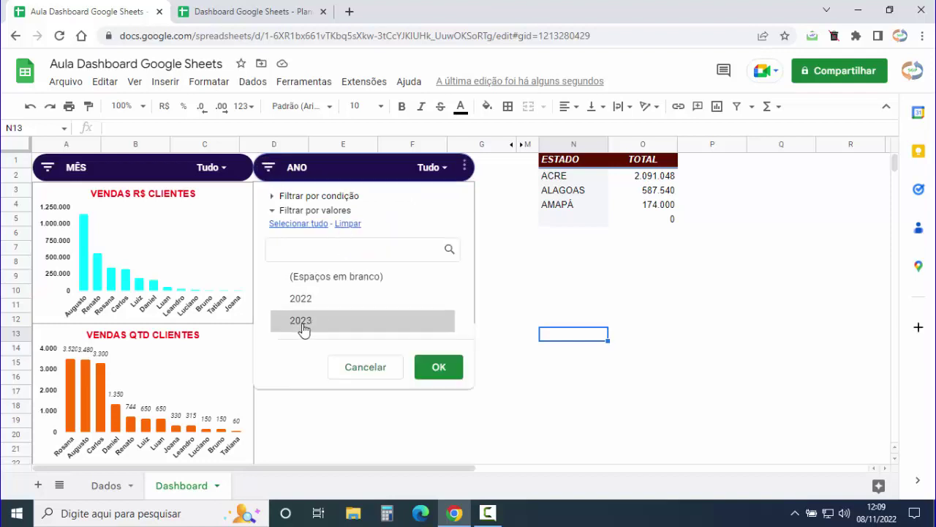
left_click(301, 326)
left_click(438, 370)
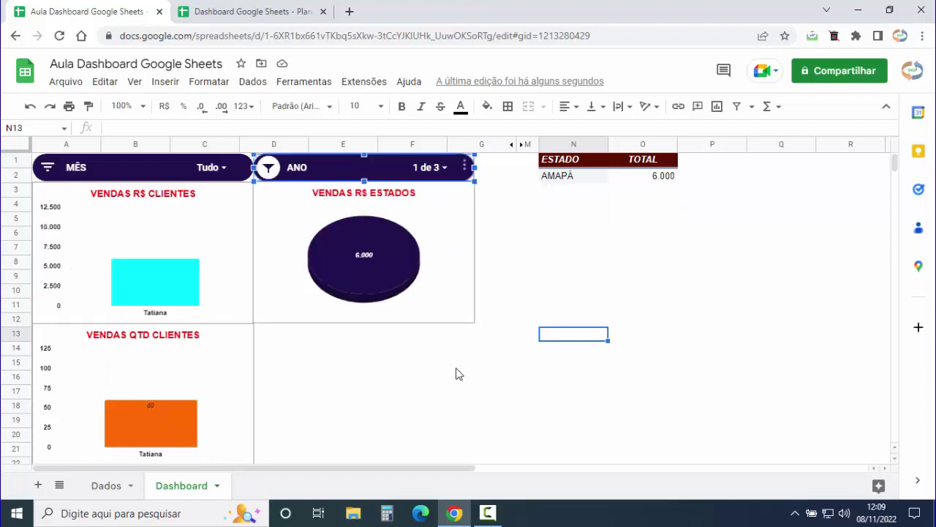
left_click(267, 169)
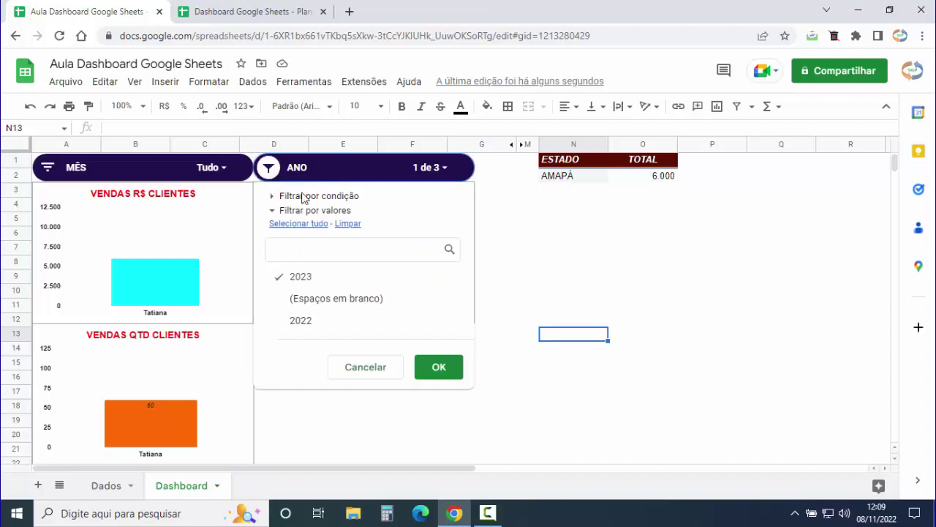
left_click(296, 224)
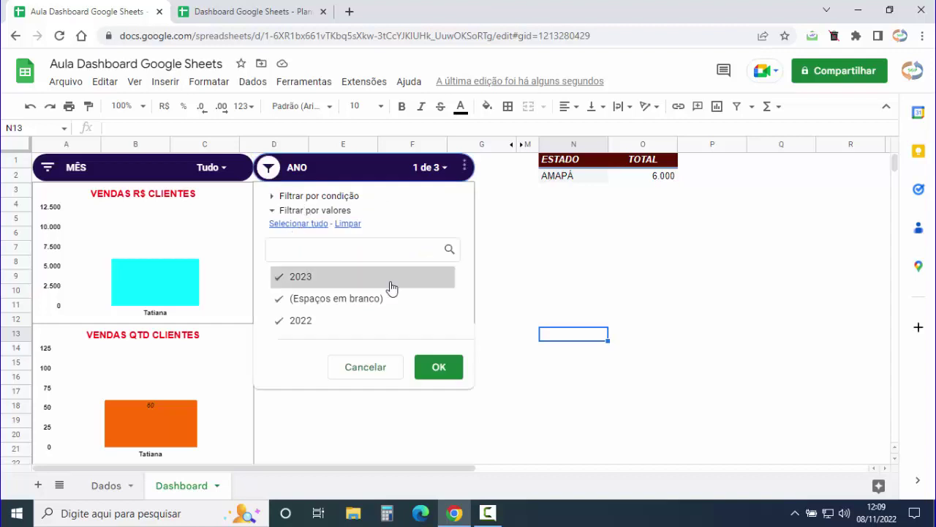
left_click(437, 373)
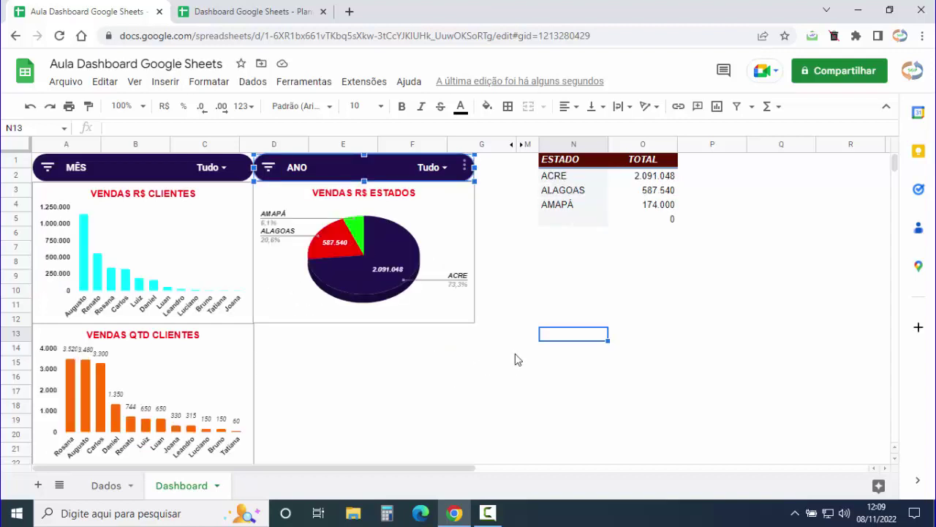
left_click(352, 354)
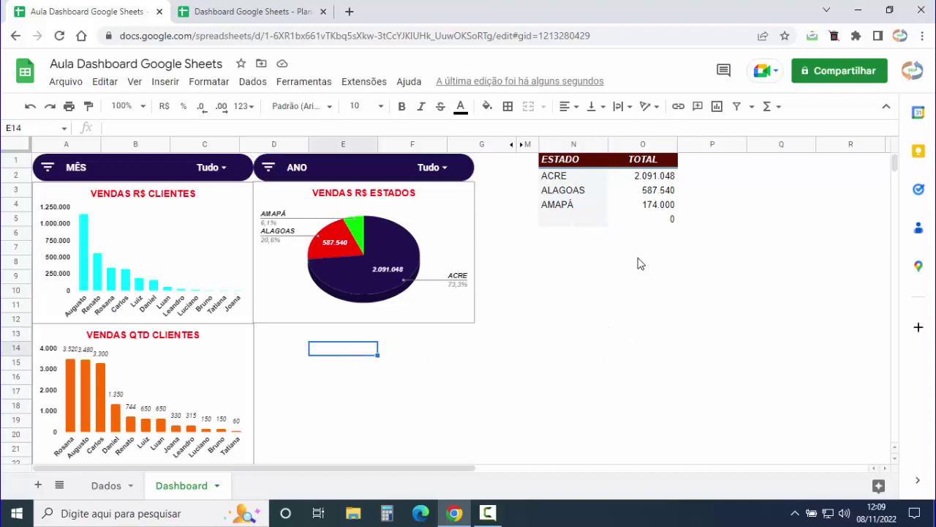
Narrow column P and copy the ESTADO/TOTAL table N1:O5 into Q1.
mouse_move(634, 232)
mouse_move(746, 147)
left_mouse_down()
mouse_move(696, 156)
mouse_move(698, 175)
left_mouse_up()
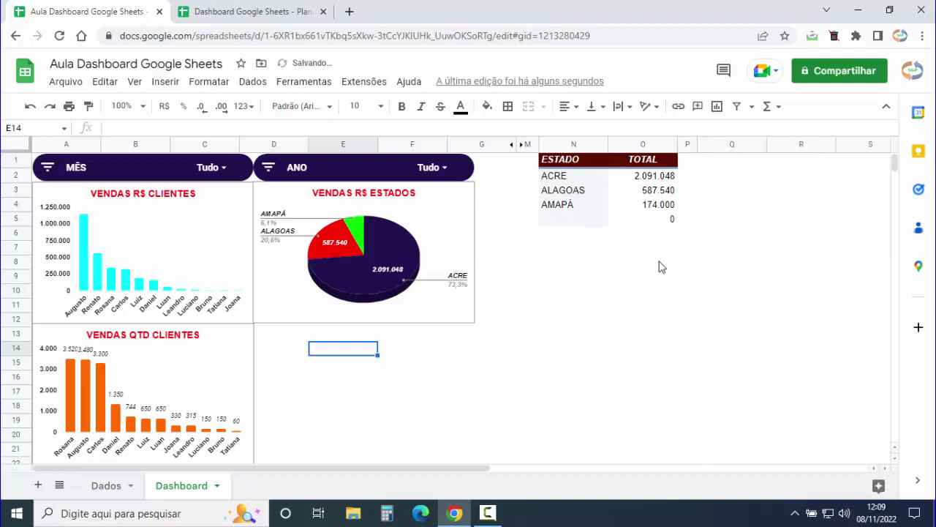
left_click(661, 263)
mouse_move(578, 174)
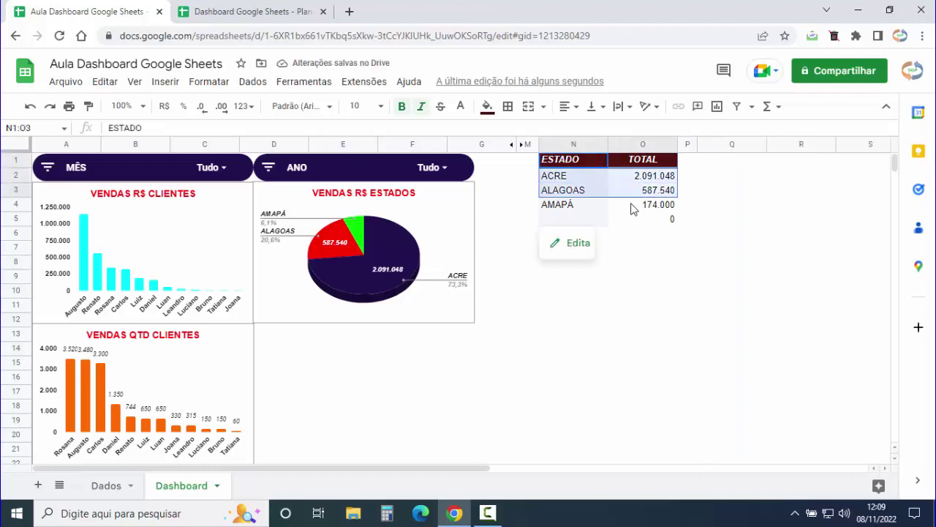
left_click_drag(576, 165, 637, 225)
key("ctrl+c")
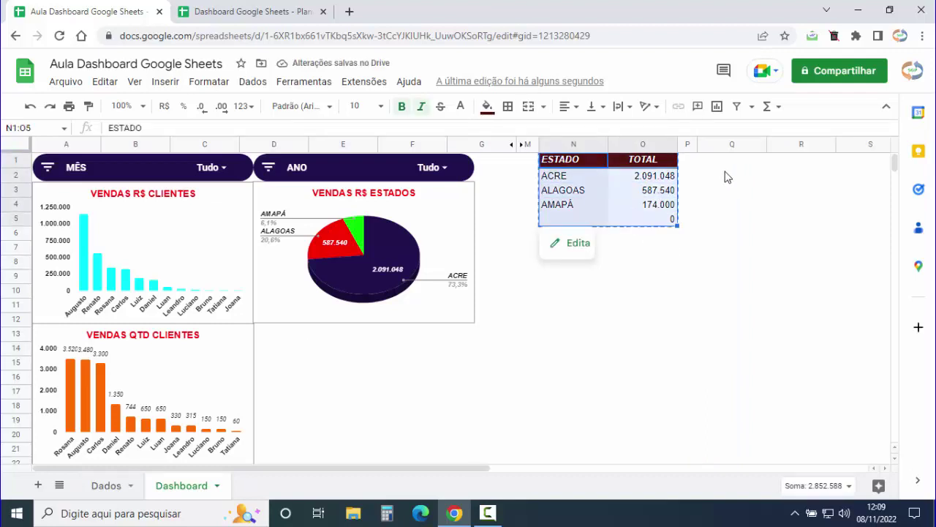
left_click(724, 158)
key("ctrl+v")
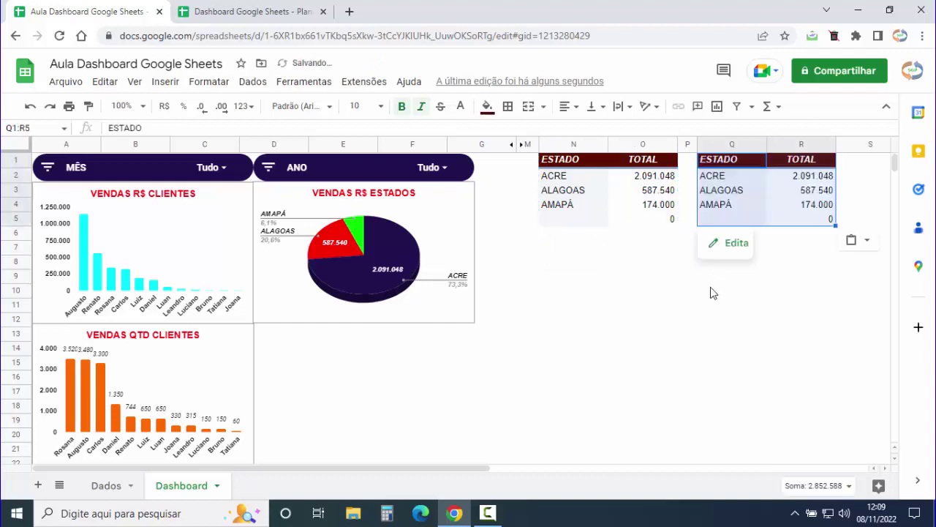
left_click_drag(371, 472, 589, 471)
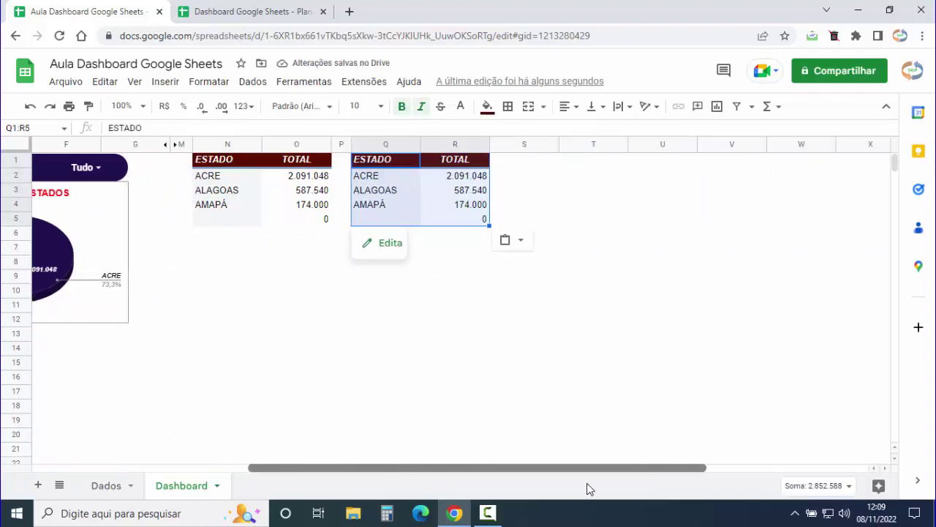
In the copied pivot table, replace Total with SUM of Qtd., sorted descending by that sum.
left_click(376, 244)
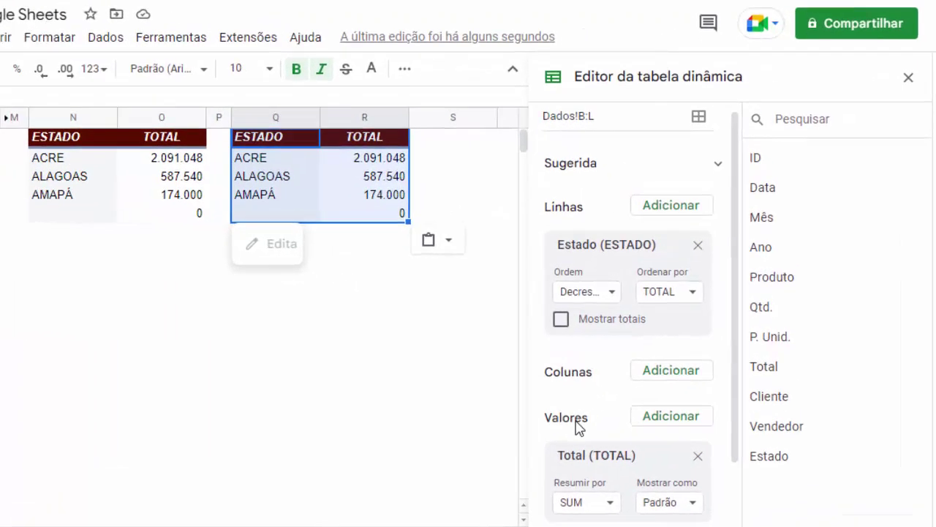
scroll(646, 357, "down", 1)
left_click(698, 375)
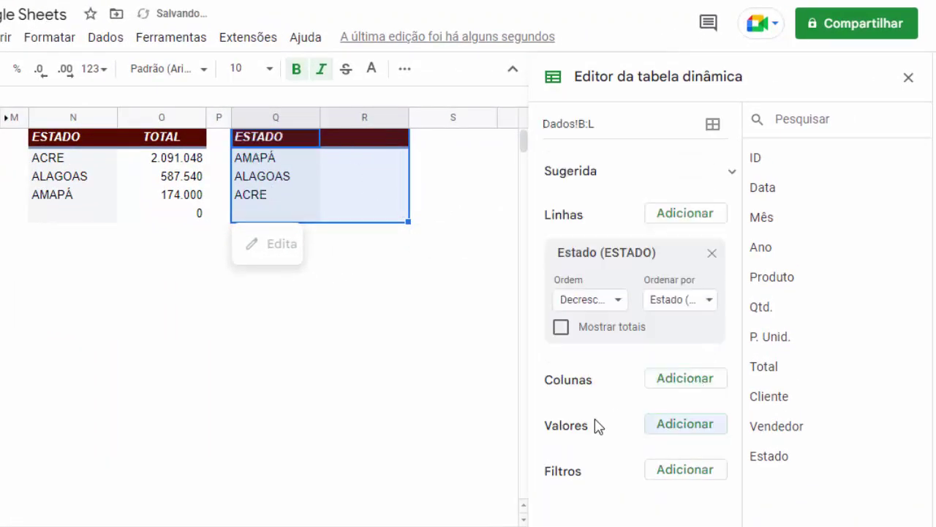
left_click(680, 431)
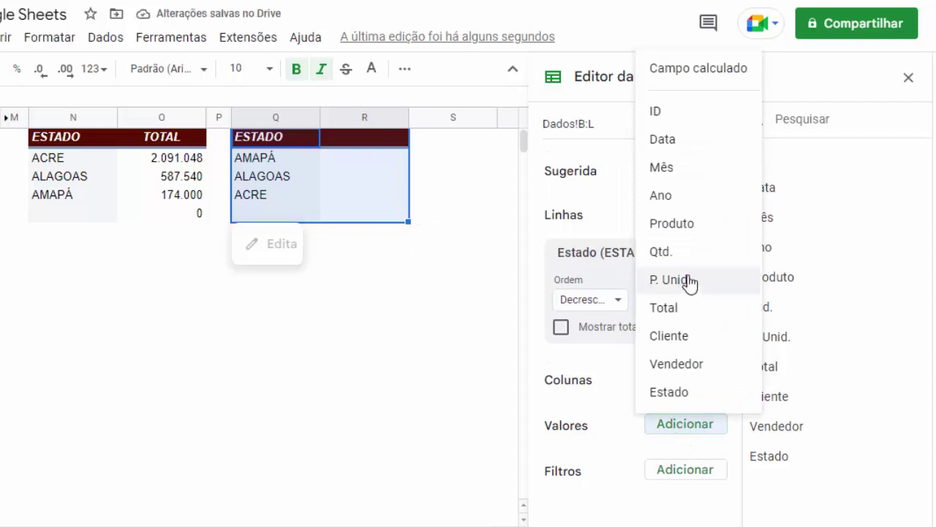
left_click(677, 261)
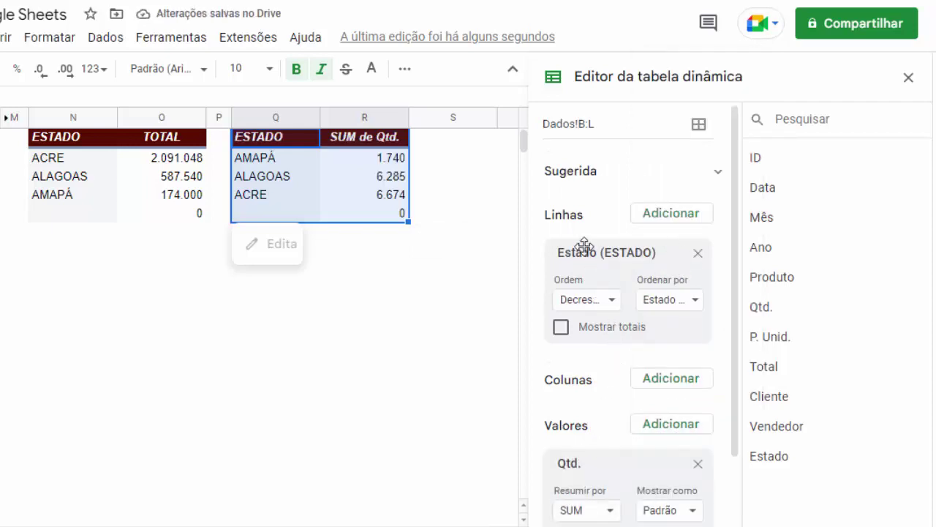
left_click(612, 300)
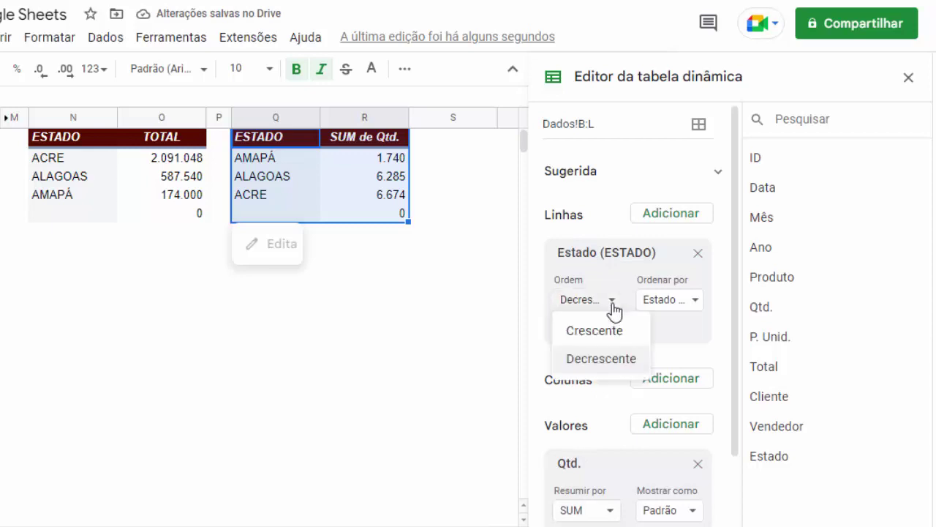
left_click(618, 359)
left_click(695, 302)
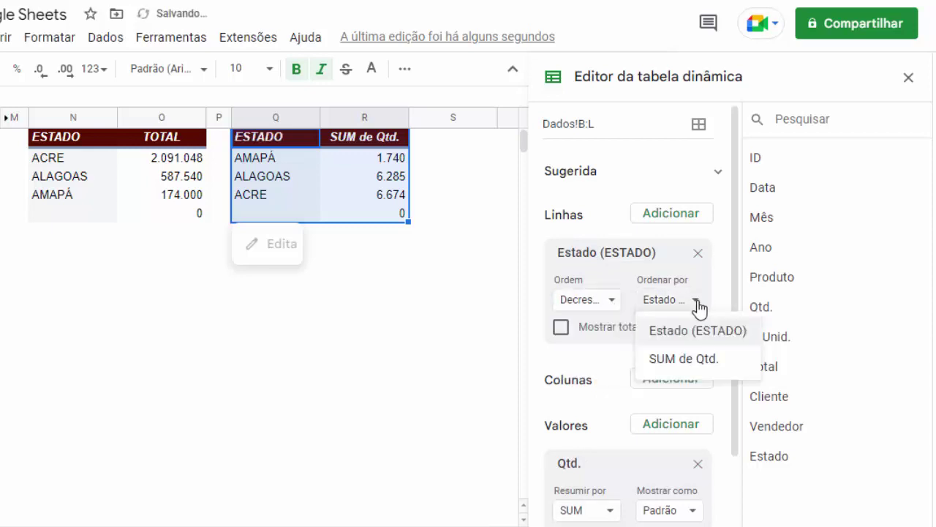
left_click(692, 360)
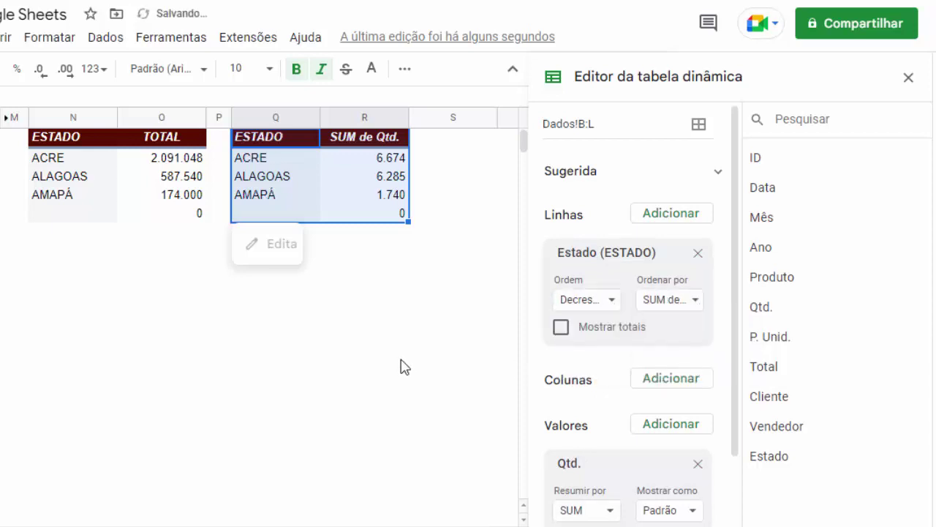
Rename the R1 header 'SUM de Qtd.' to QTD.
left_click(371, 138)
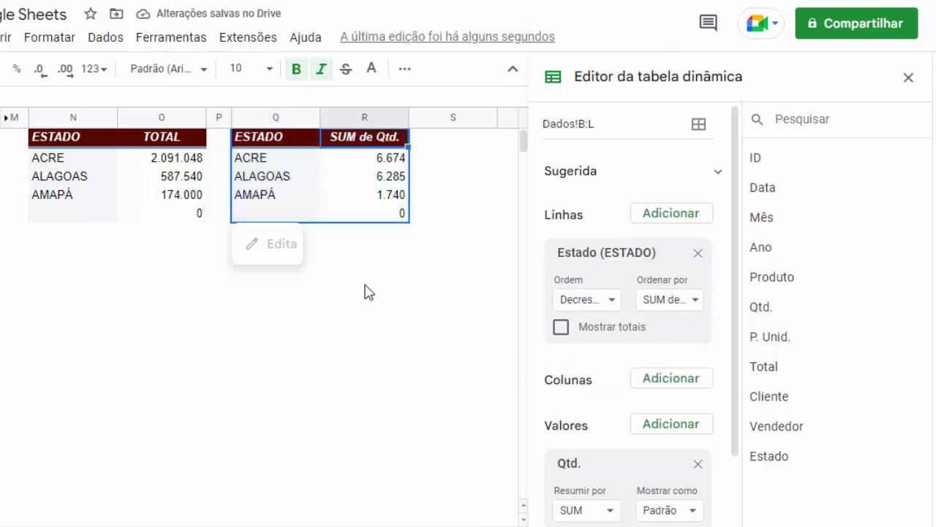
type("Q")
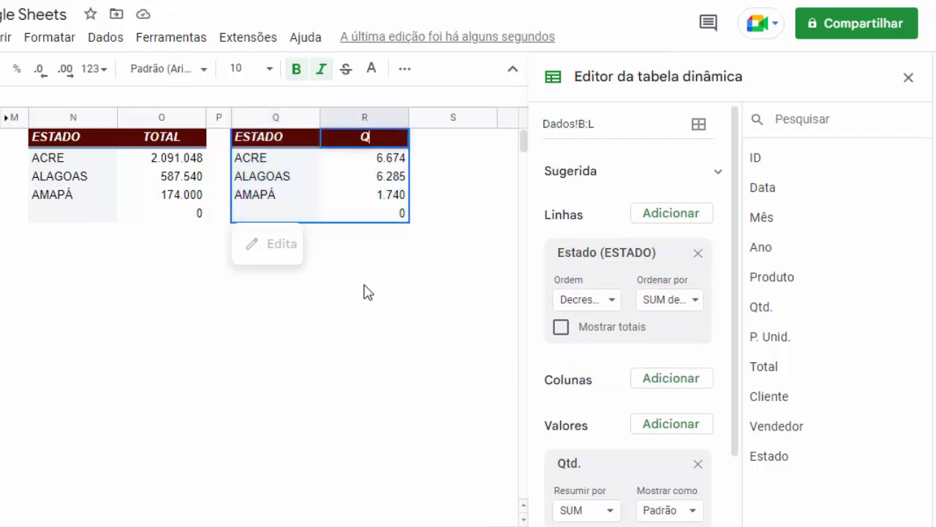
type("TD")
key("Return")
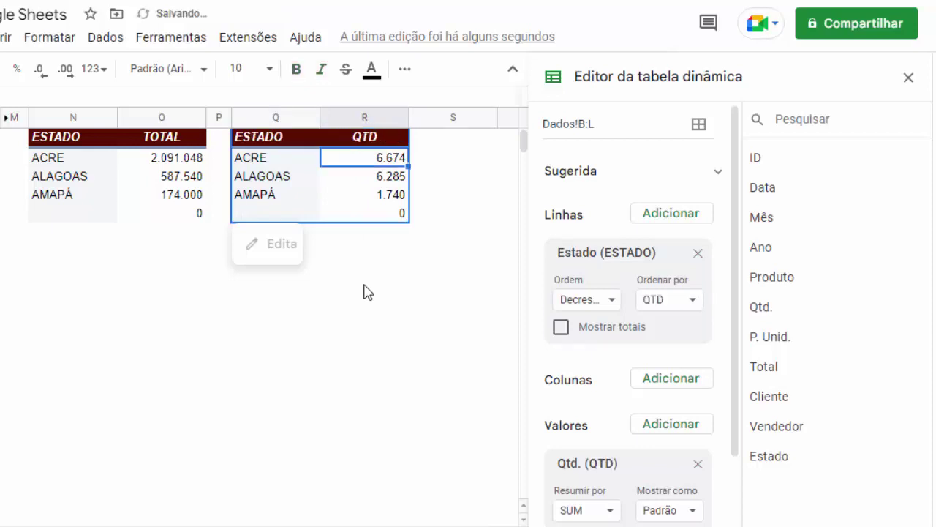
left_click(360, 294)
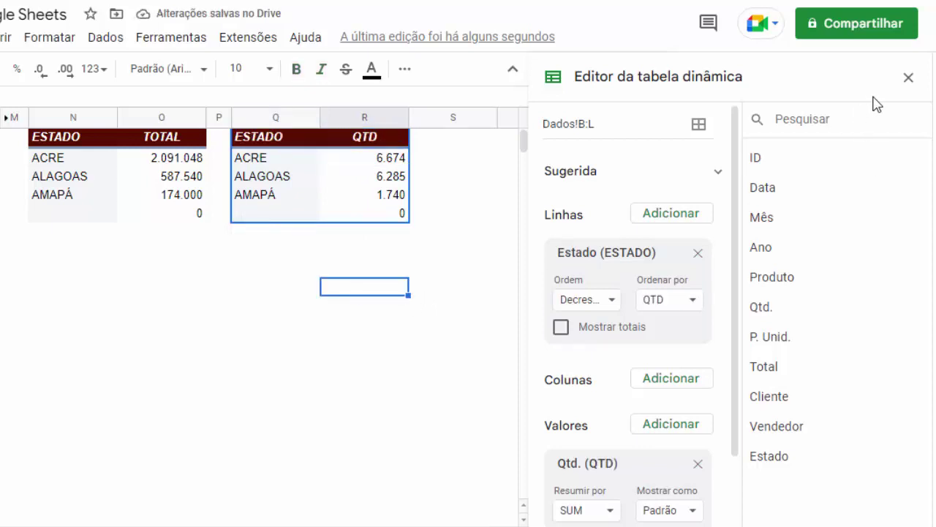
left_click(907, 78)
mouse_move(400, 207)
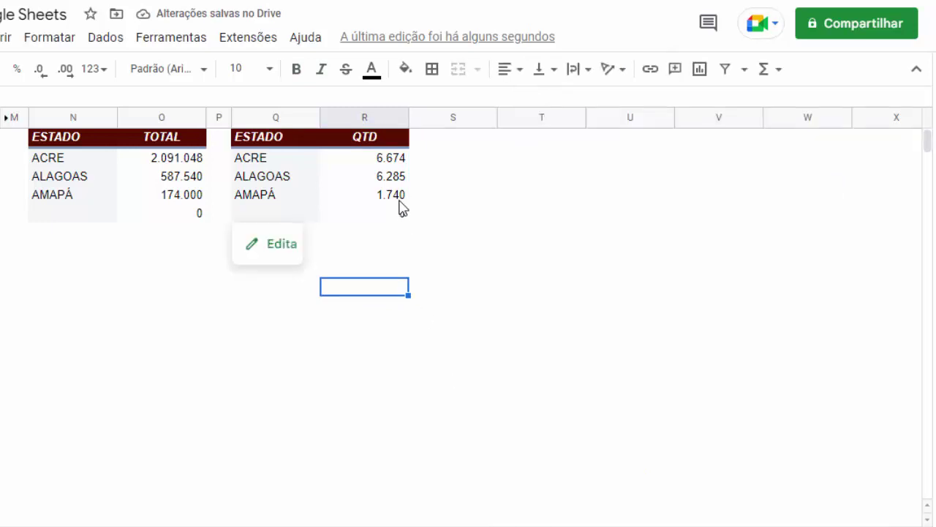
left_click(377, 117)
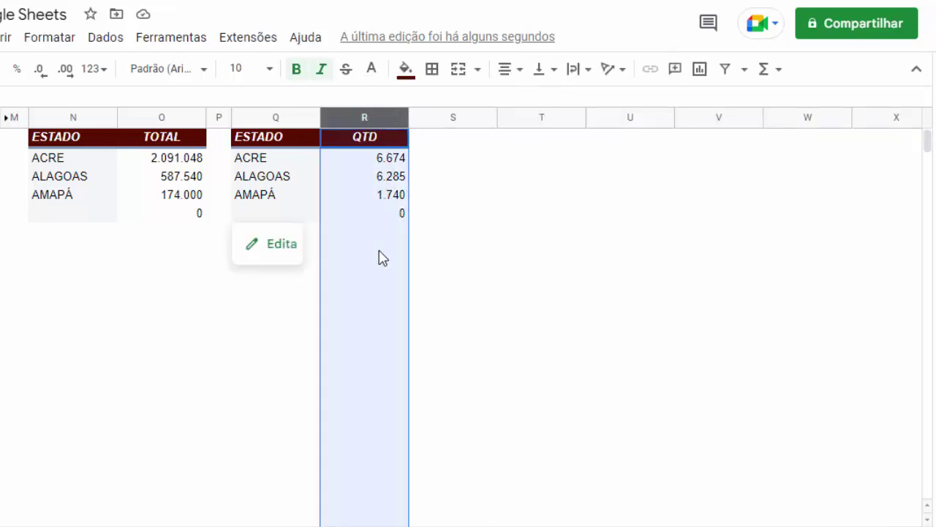
left_click(284, 320)
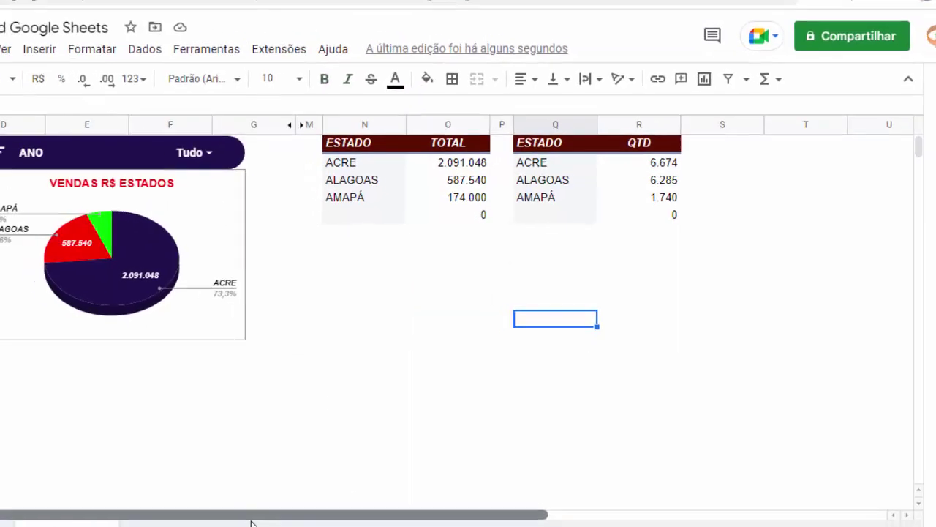
scroll(377, 362, "down", 1)
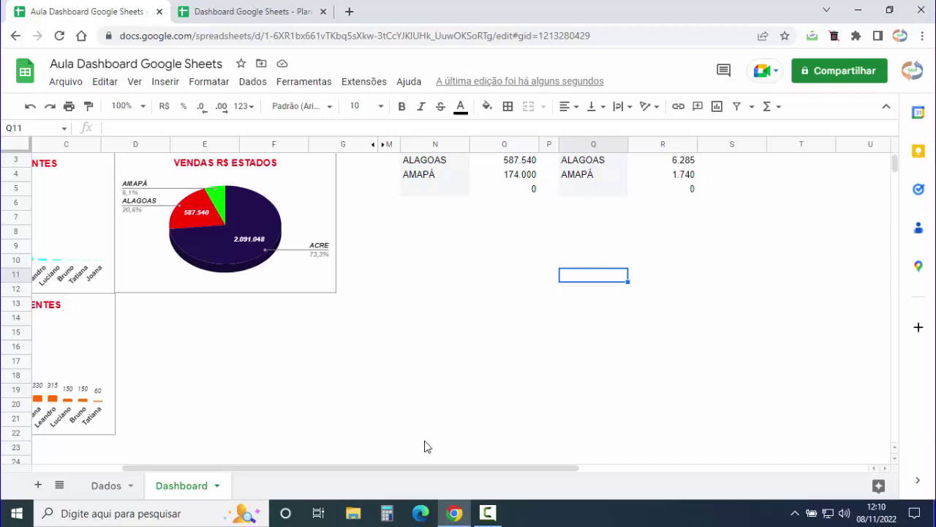
scroll(428, 446, "up", 1)
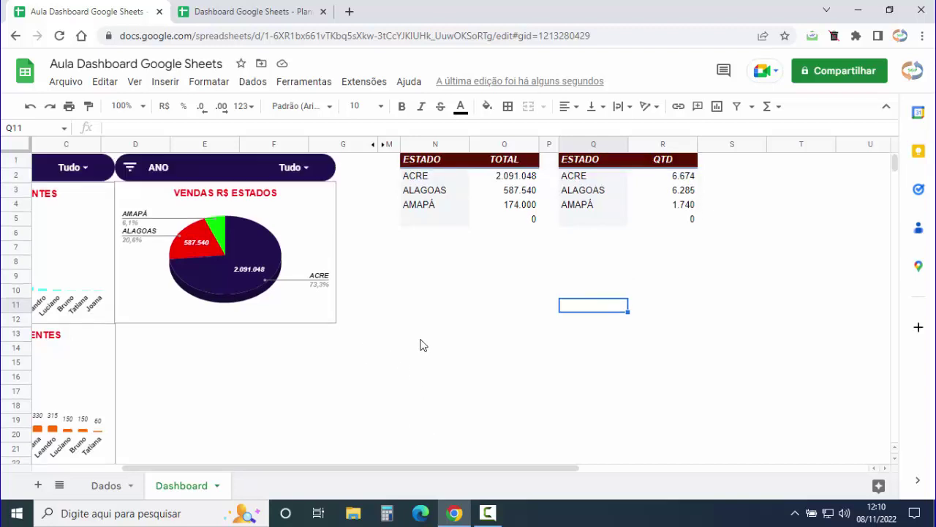
Copy the VENDAS R$ ESTADOS pie chart and paste it at D13.
left_click(334, 207)
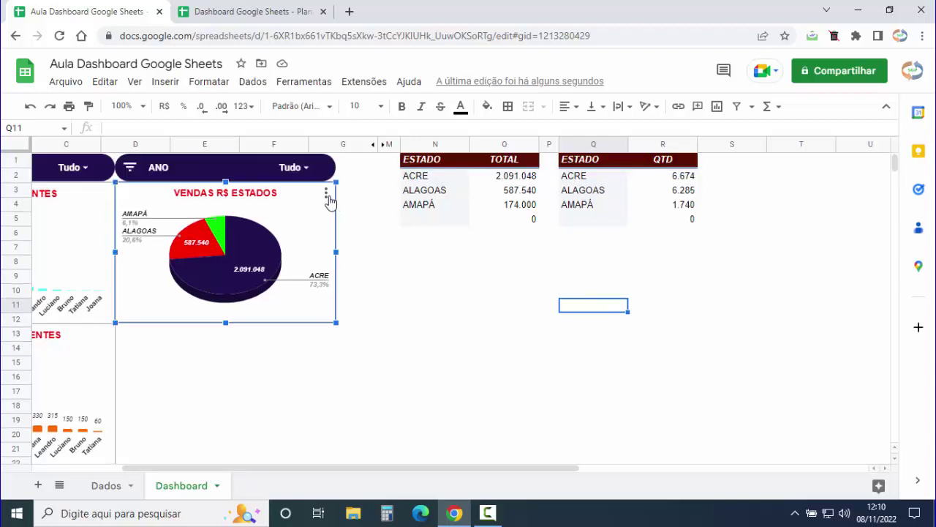
left_click(327, 195)
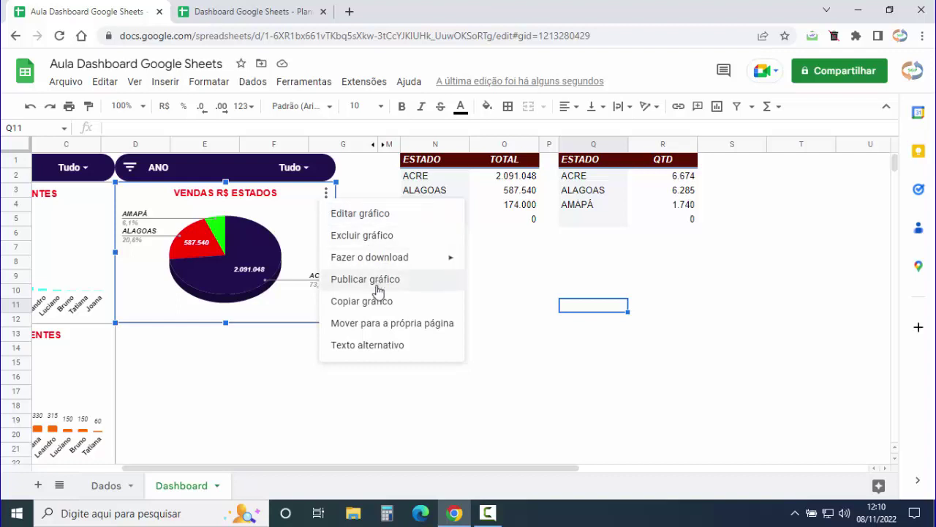
left_click(433, 299)
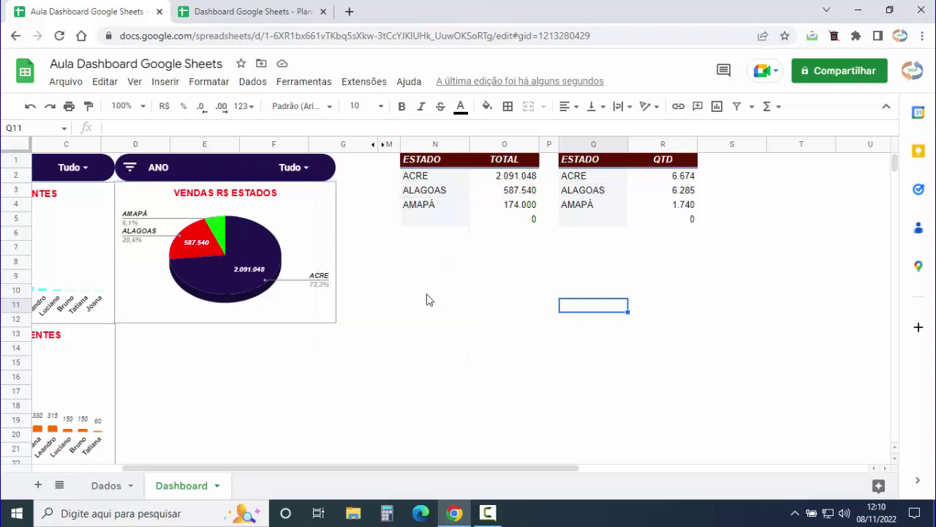
scroll(429, 300, "down", 1)
left_click(141, 310)
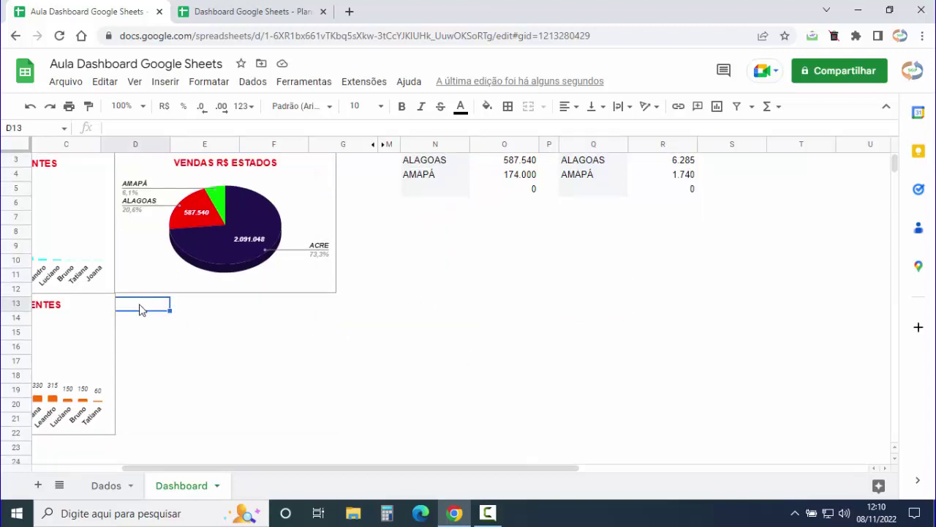
right_click(141, 310)
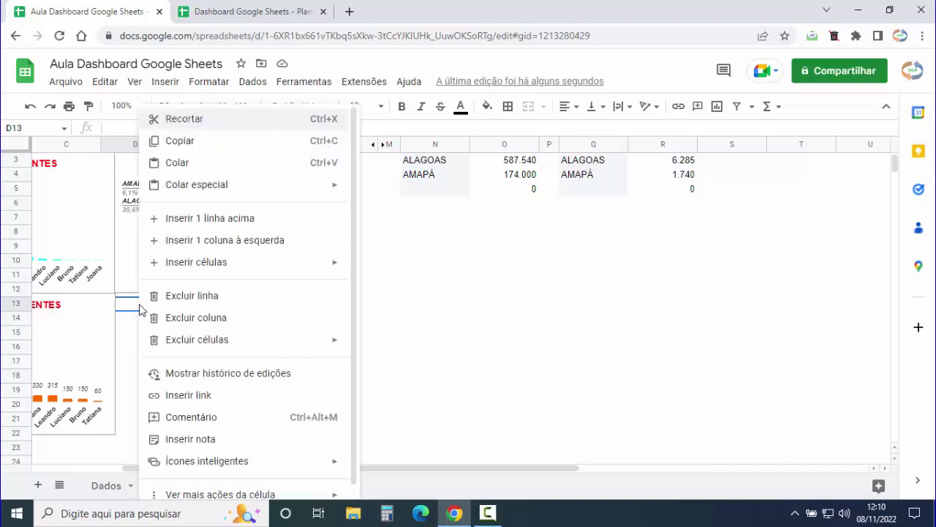
left_click(246, 163)
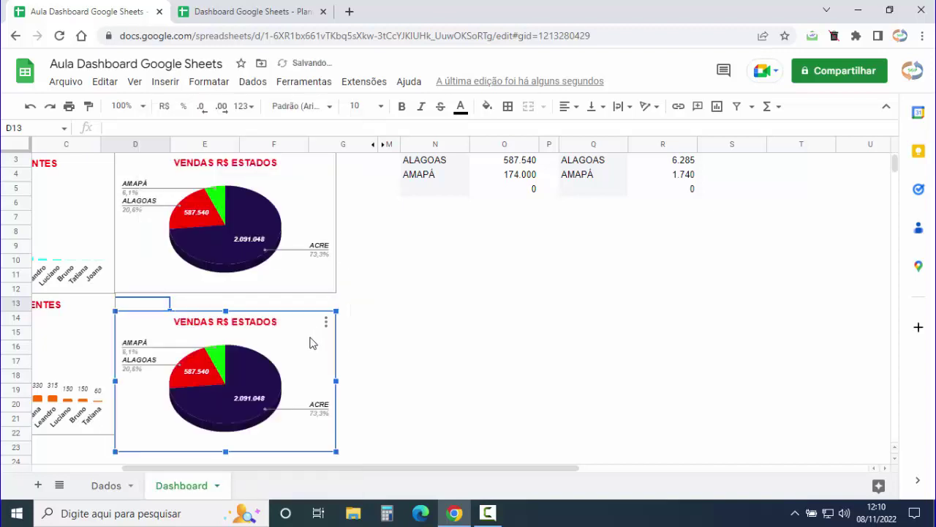
Move the pasted chart beneath the original and align its left and top edges.
left_click_drag(289, 360, 286, 339)
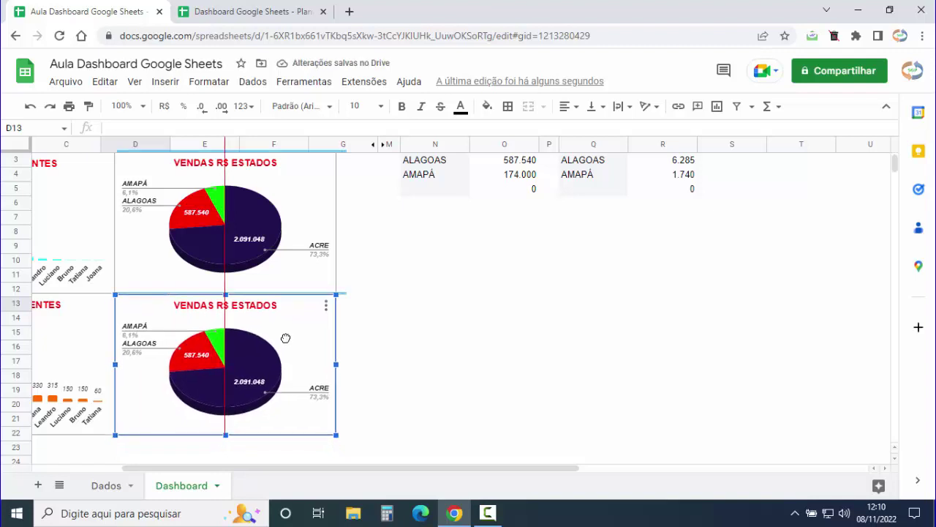
left_click_drag(285, 338, 281, 338)
left_click(414, 330)
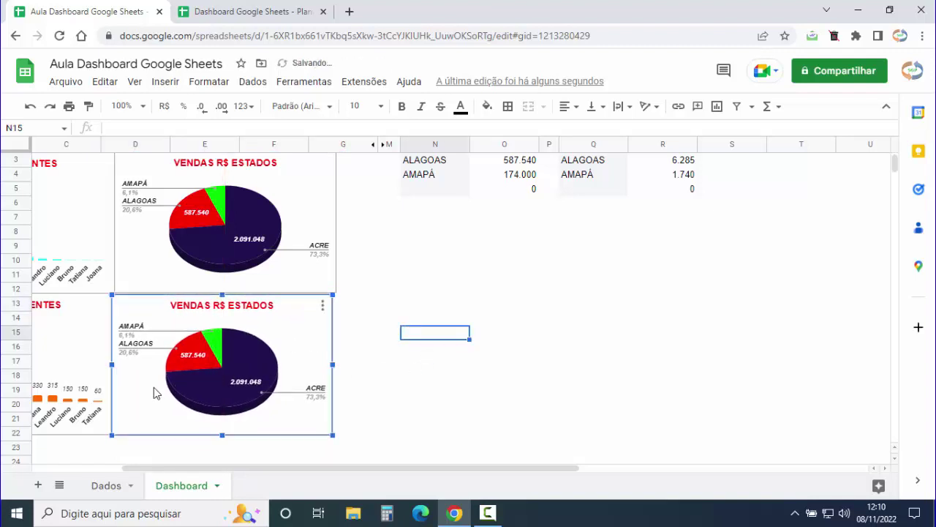
left_click_drag(153, 390, 156, 390)
left_click(388, 358)
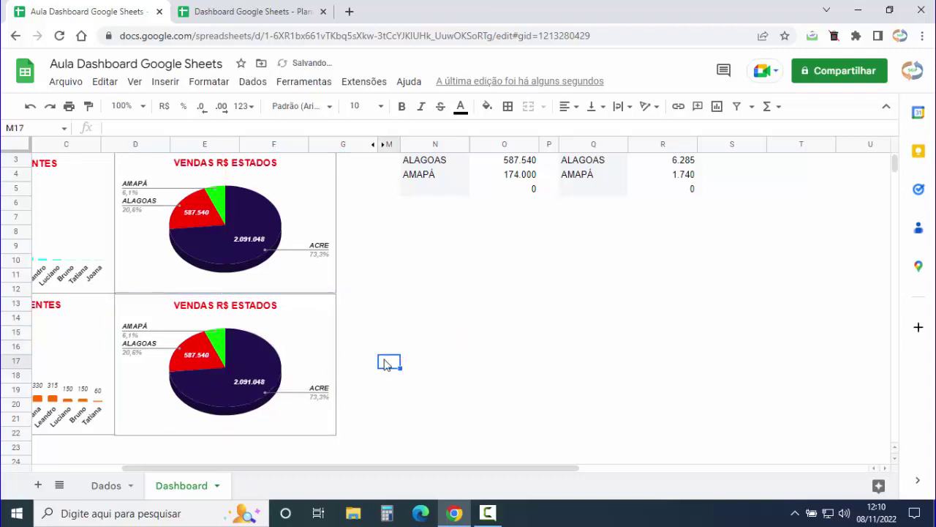
left_click(154, 412)
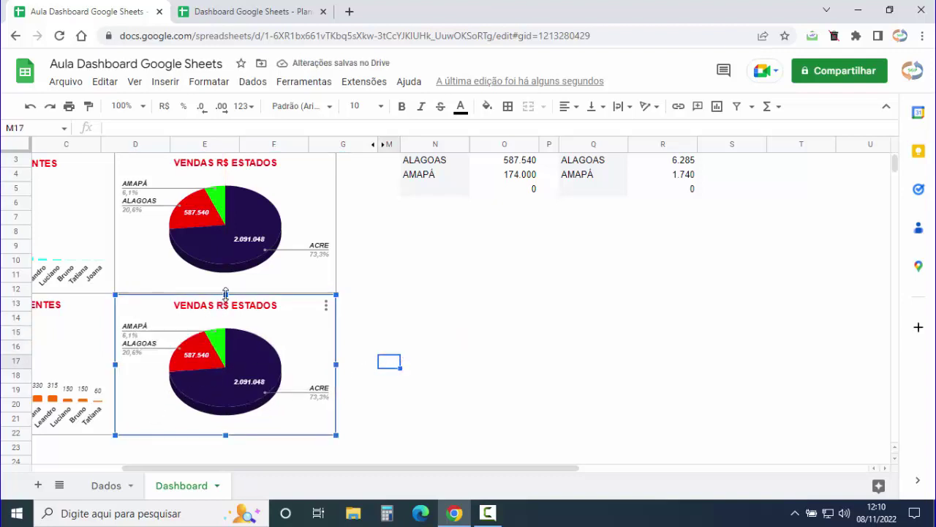
left_click_drag(226, 294, 225, 293)
left_click(410, 318)
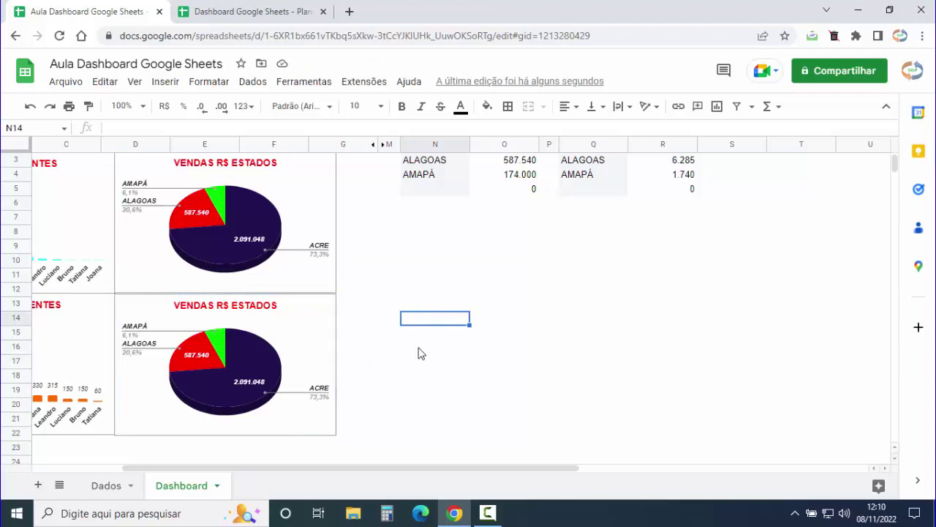
Extend the upper pie chart's bottom edge down to meet the lower copy.
left_click(156, 424)
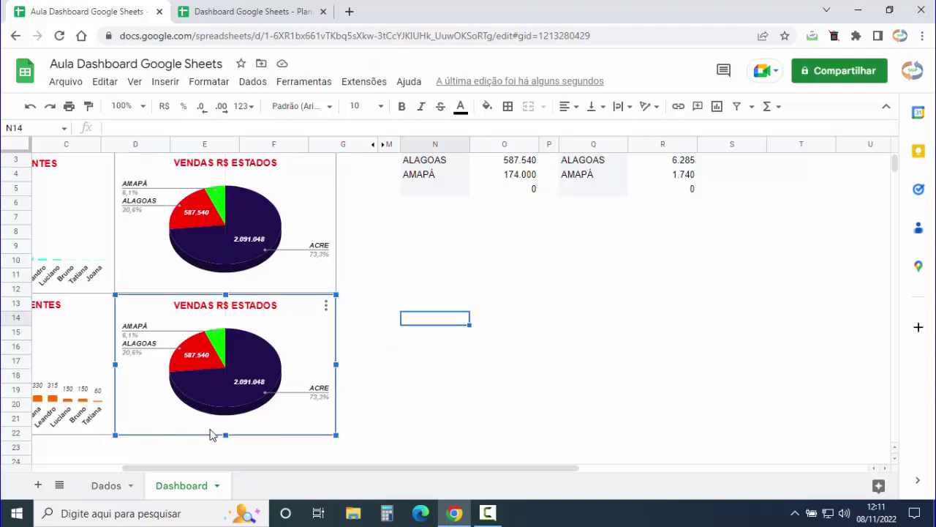
left_click(397, 384)
scroll(395, 385, "up", 2)
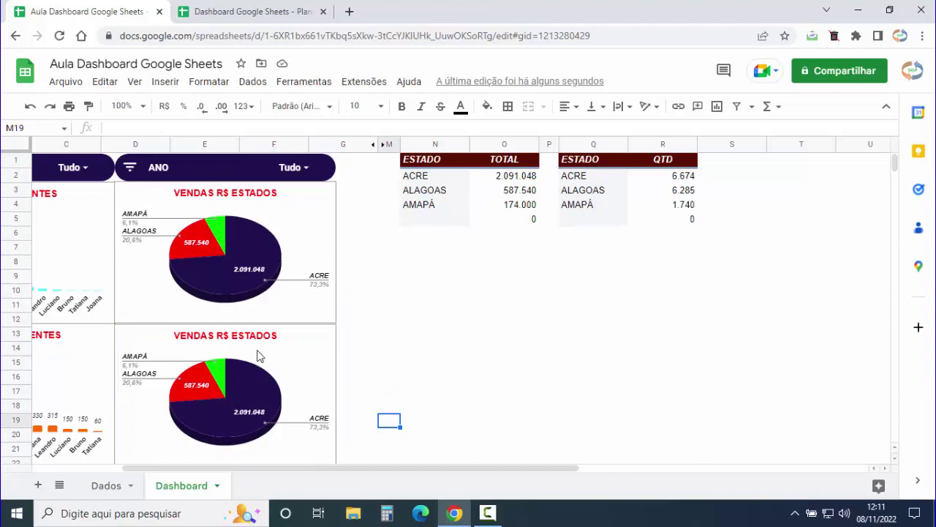
left_click(215, 318)
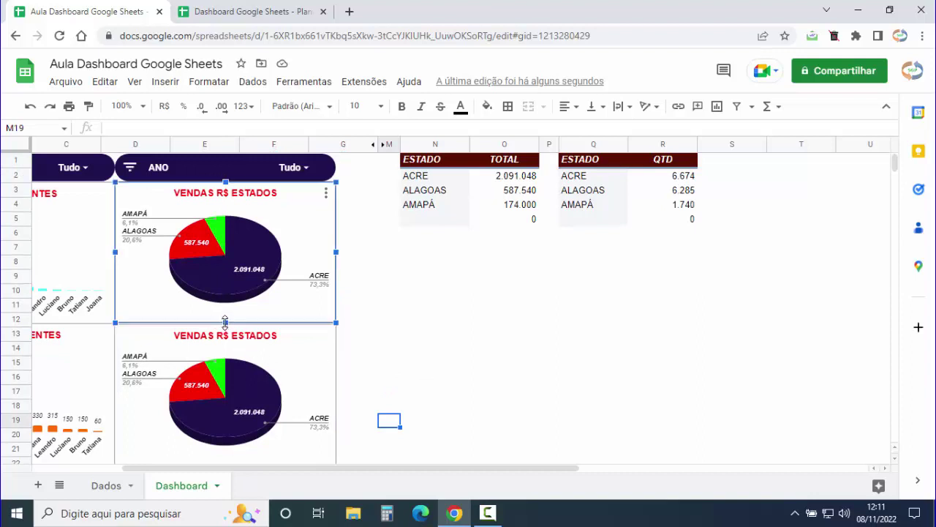
left_click_drag(224, 322, 224, 324)
left_click(363, 339)
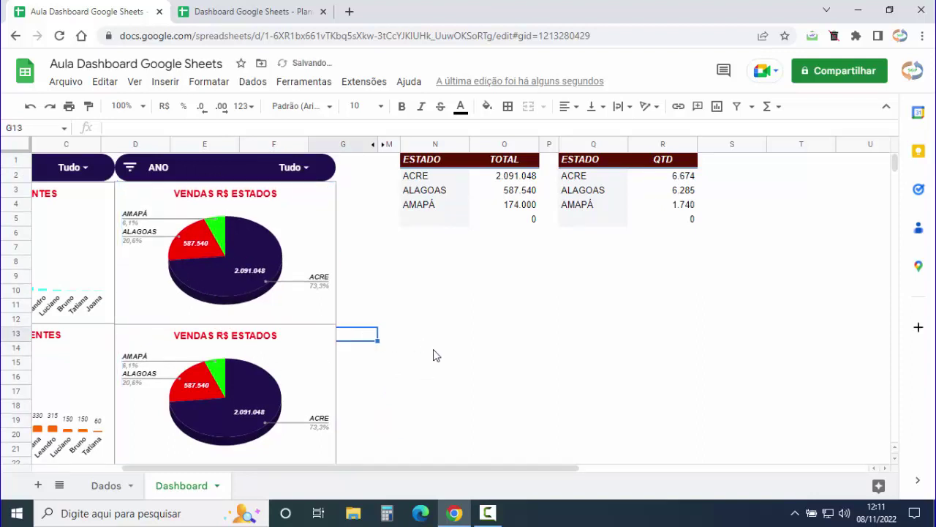
scroll(428, 334, "down", 1)
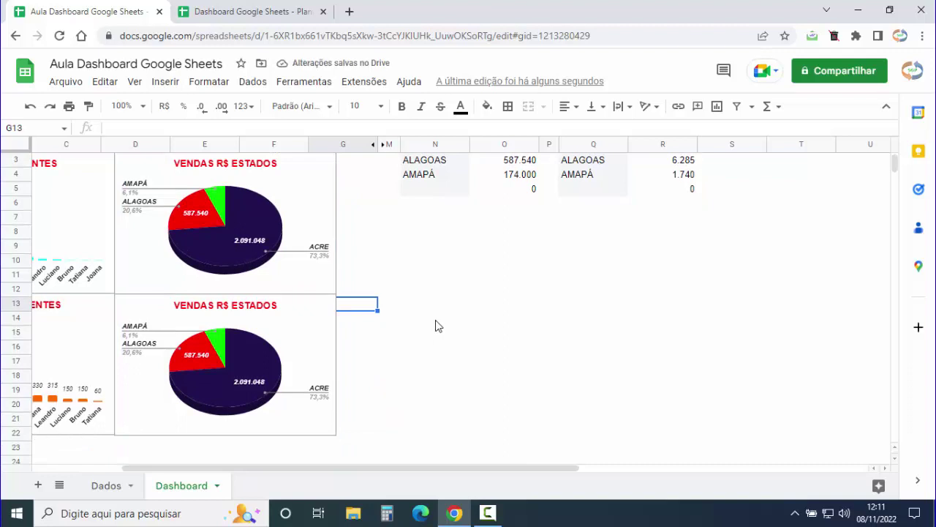
left_click(326, 339)
Change the lower pie chart's data range from N1:O1000 to Q1:R1000.
left_click(326, 306)
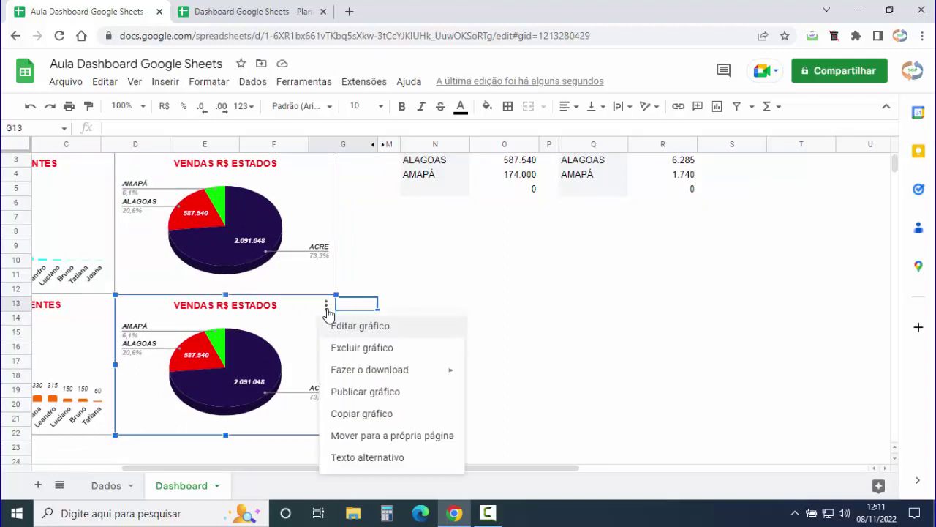
left_click(360, 329)
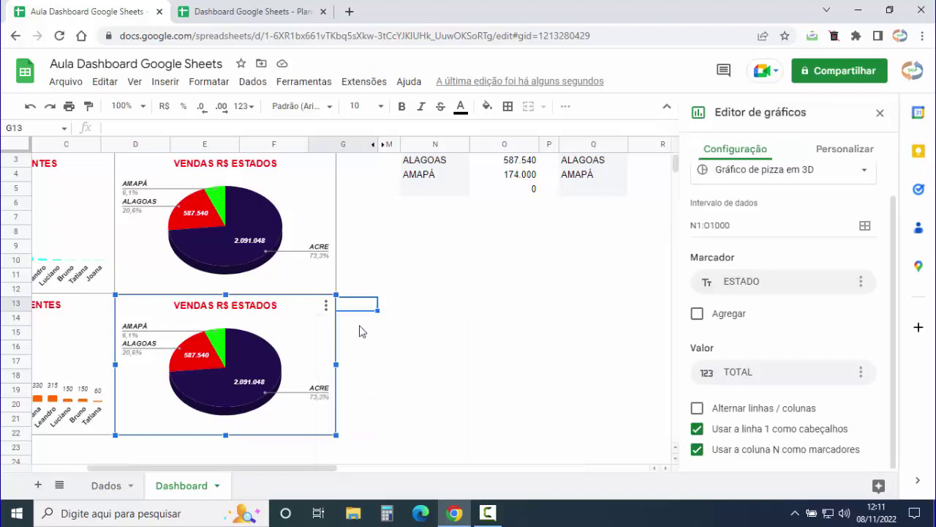
scroll(585, 310, "up", 1)
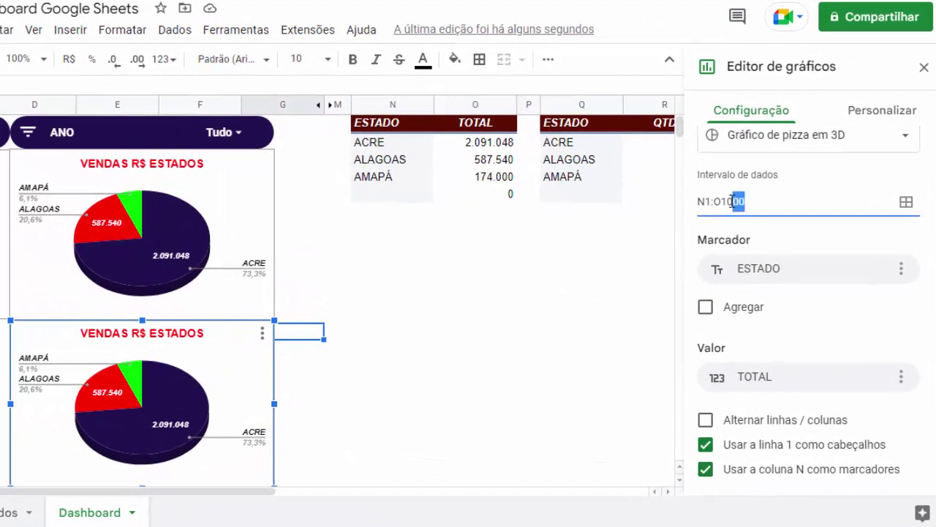
left_click_drag(735, 217, 694, 218)
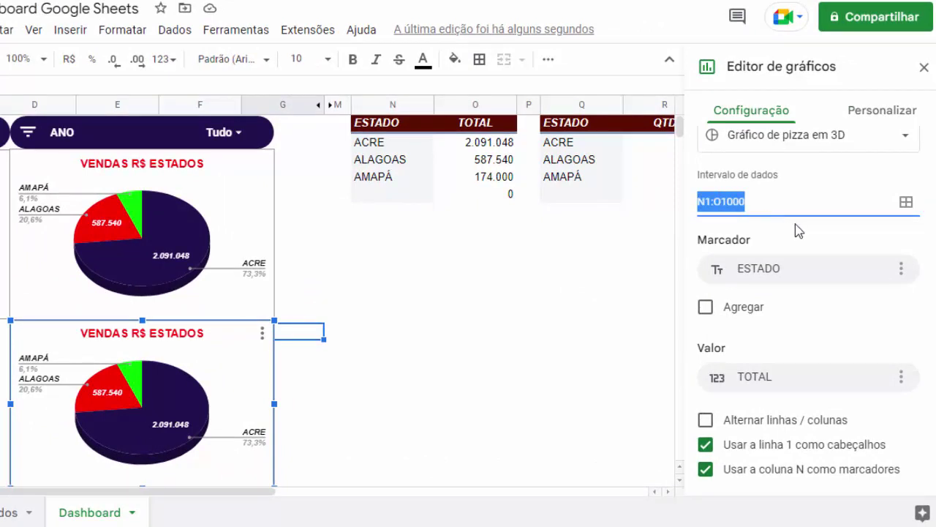
key("BackSpace")
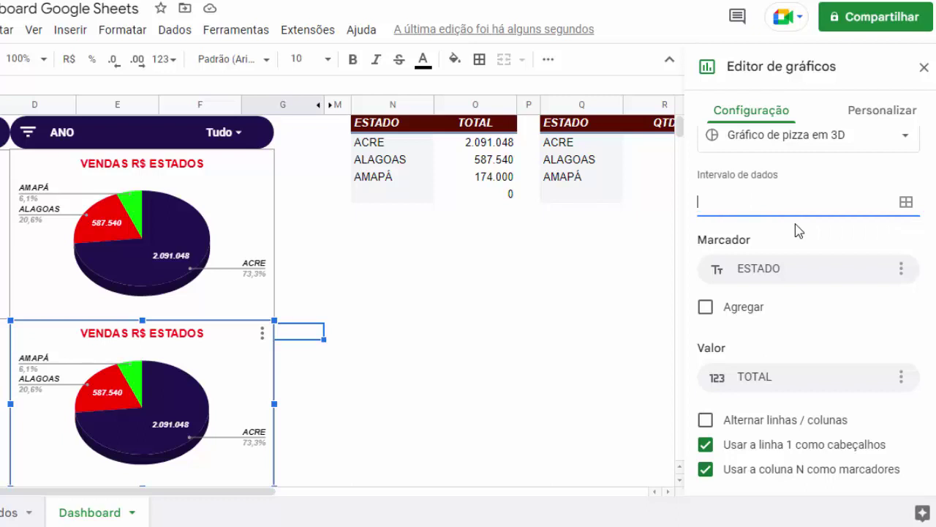
left_click(906, 206)
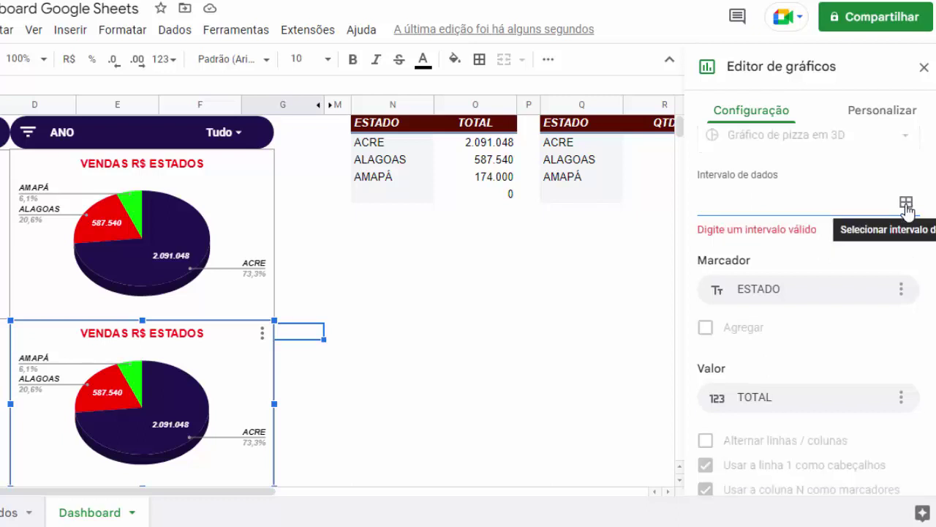
left_click_drag(412, 71, 250, 69)
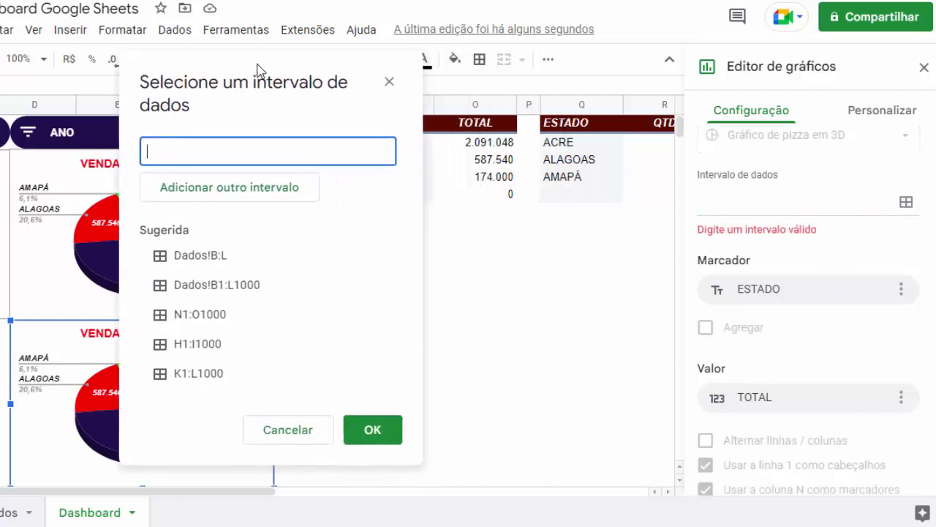
left_click_drag(256, 492, 264, 492)
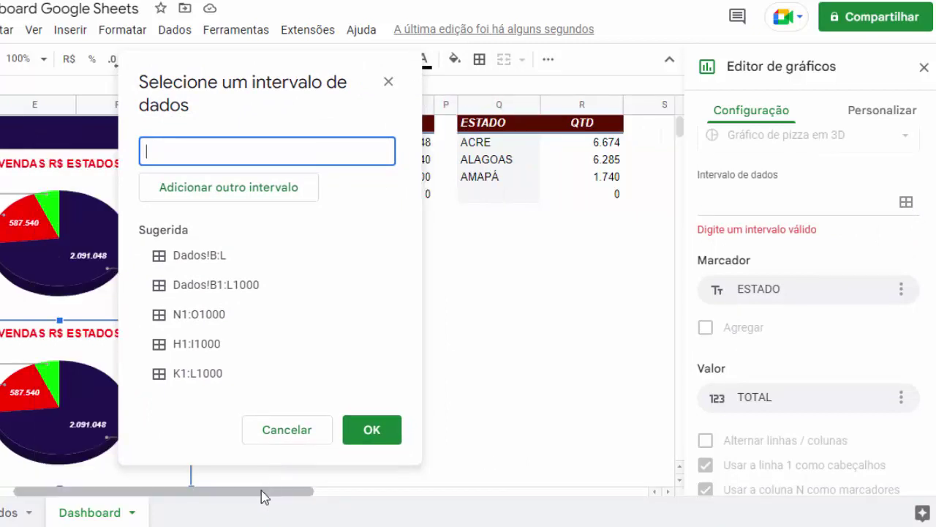
left_click_drag(500, 108, 575, 103)
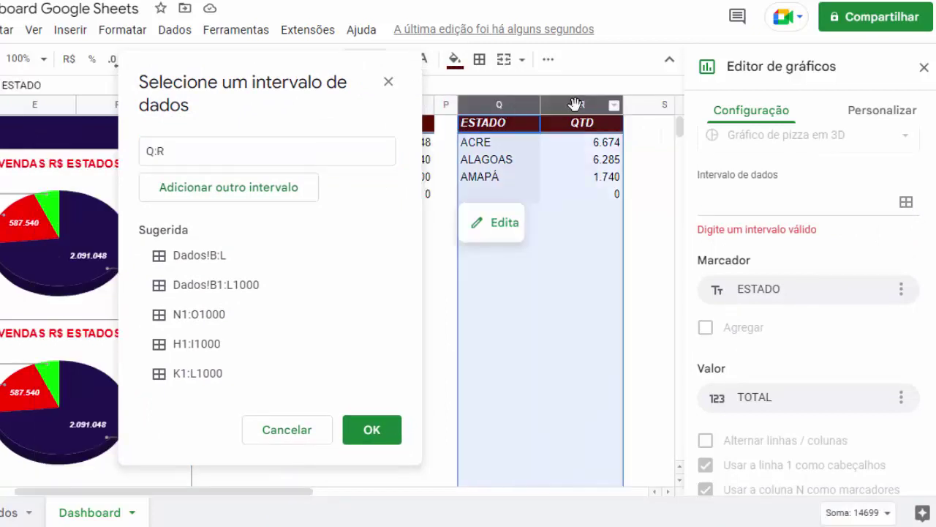
left_click(372, 431)
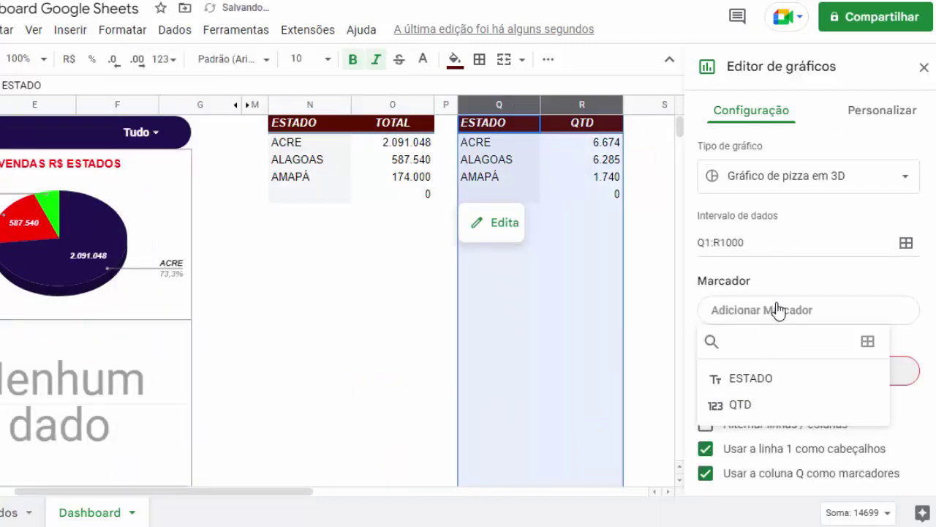
Set the pie's labels to ESTADO and its values to QTD.
left_click(772, 380)
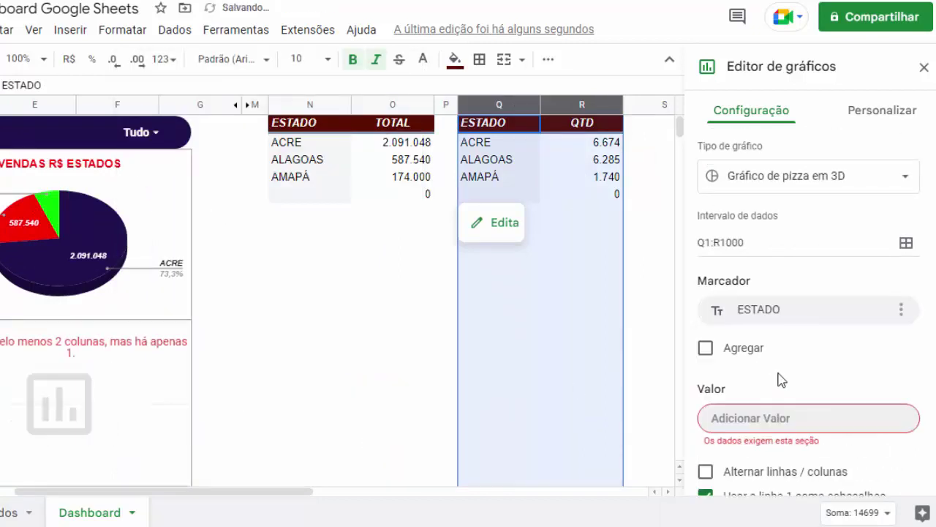
left_click(767, 415)
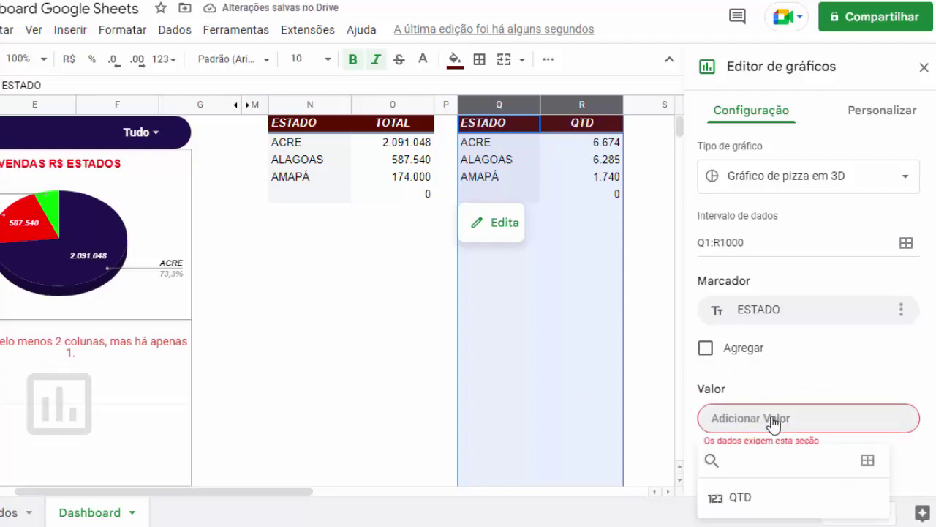
left_click(754, 502)
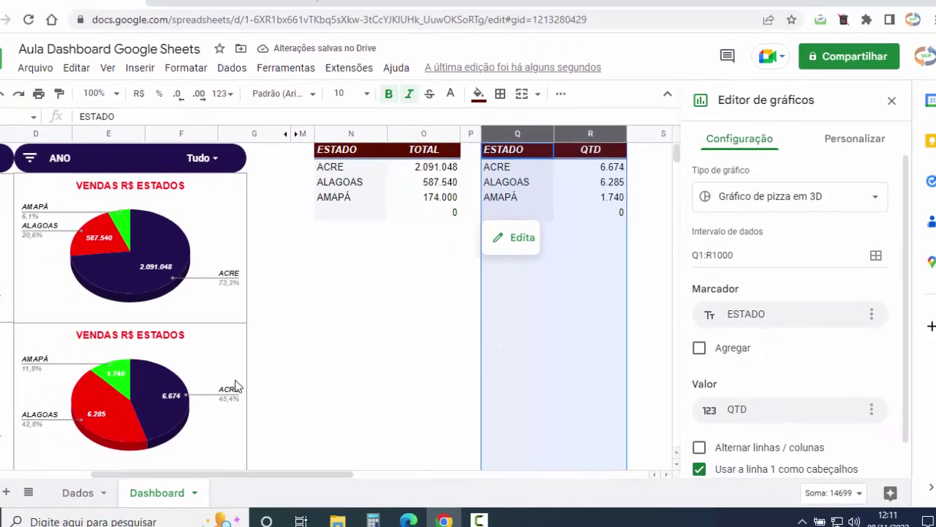
scroll(190, 380, "down", 2)
scroll(182, 332, "up", 1)
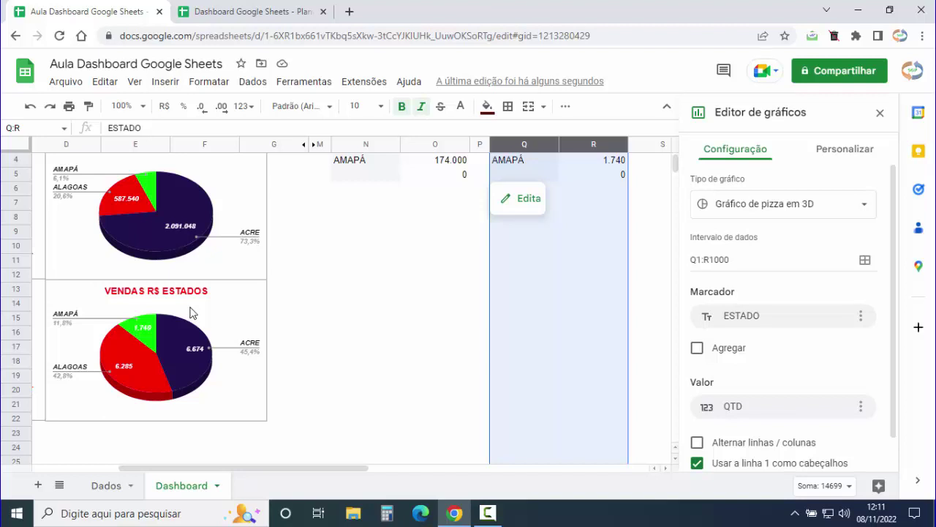
Edit the lower pie chart's title, replacing R$ with QTD to read 'VENDAS QTD ESTADOS'.
left_click(154, 295)
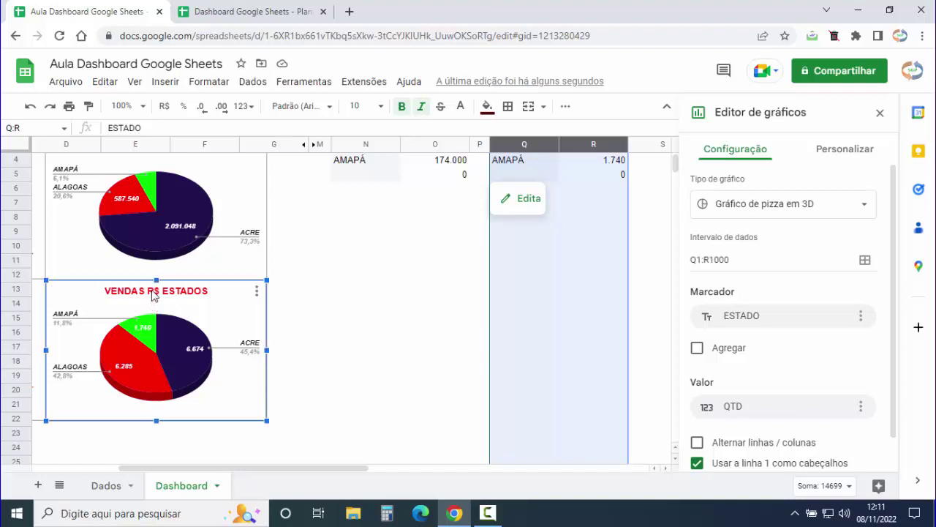
left_click(257, 294)
left_click(270, 313)
double_click(168, 294)
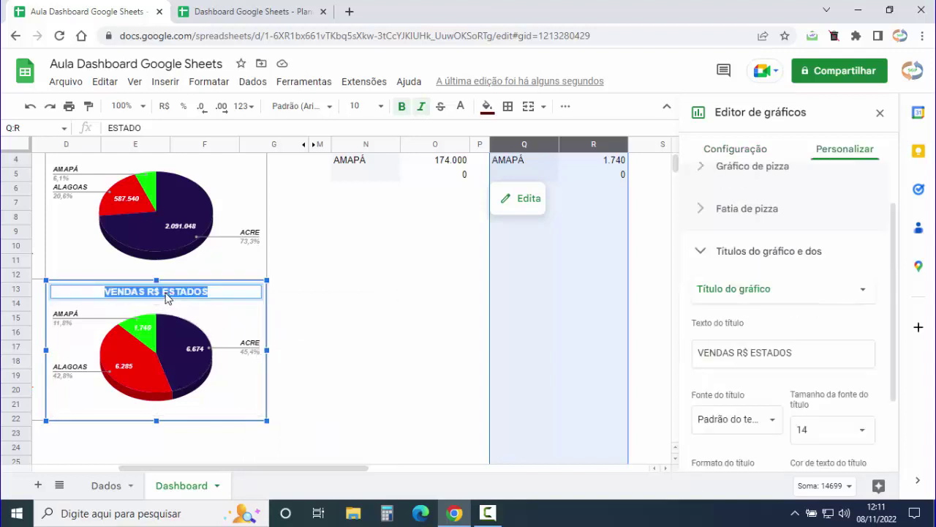
left_click(748, 353)
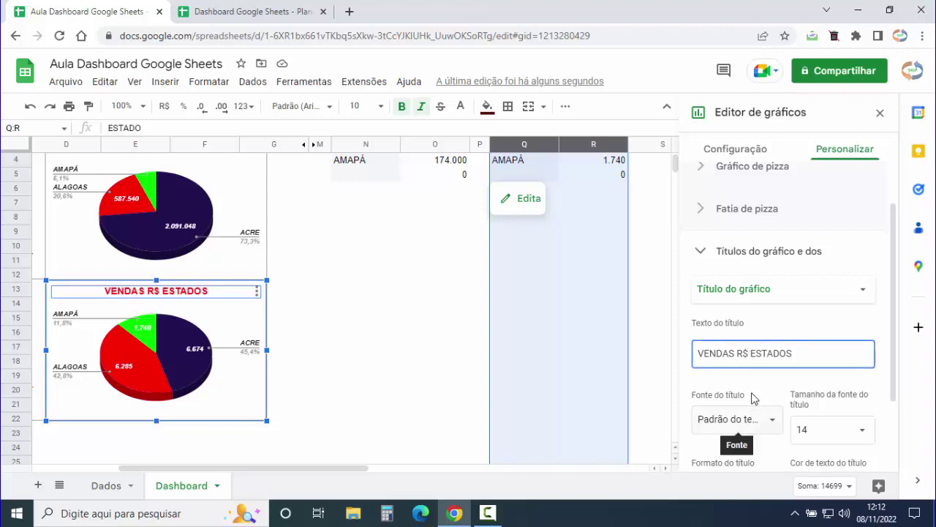
key("BackSpace")
key("BackSpace")
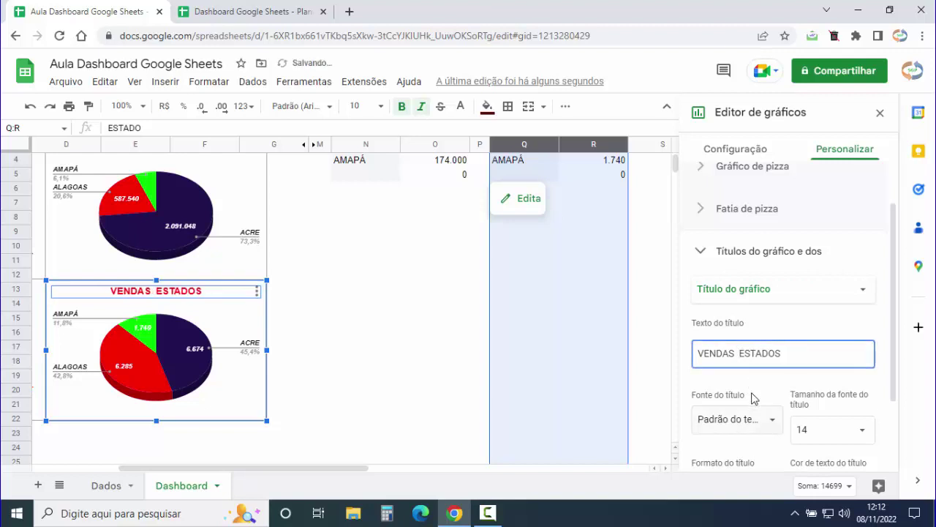
type("QTD")
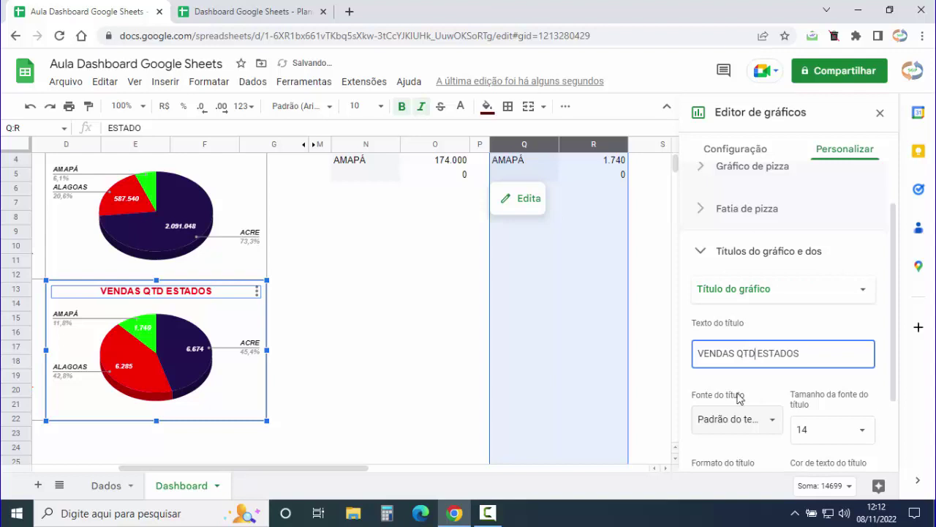
left_click(311, 336)
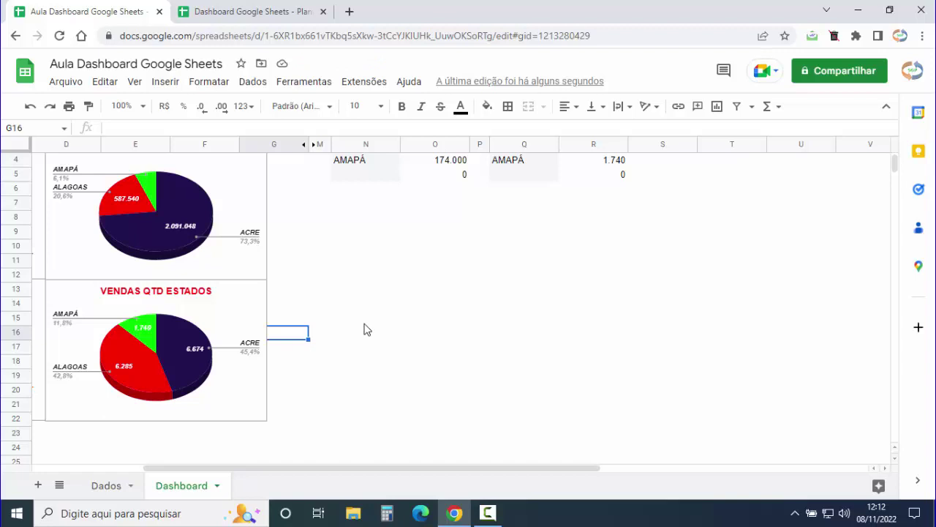
Reveal hidden columns H–L with the CLIENTE tables, then select columns H through O.
scroll(326, 293, "up", 2)
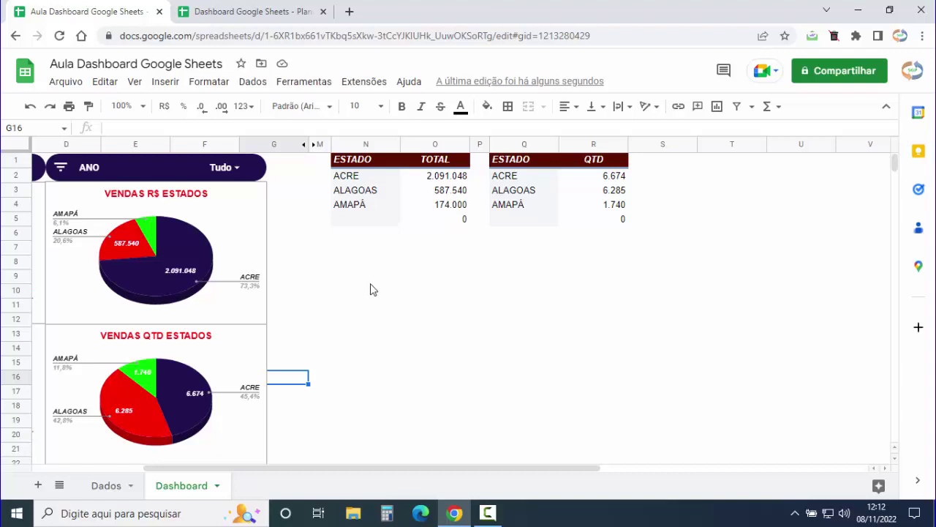
left_click(314, 144)
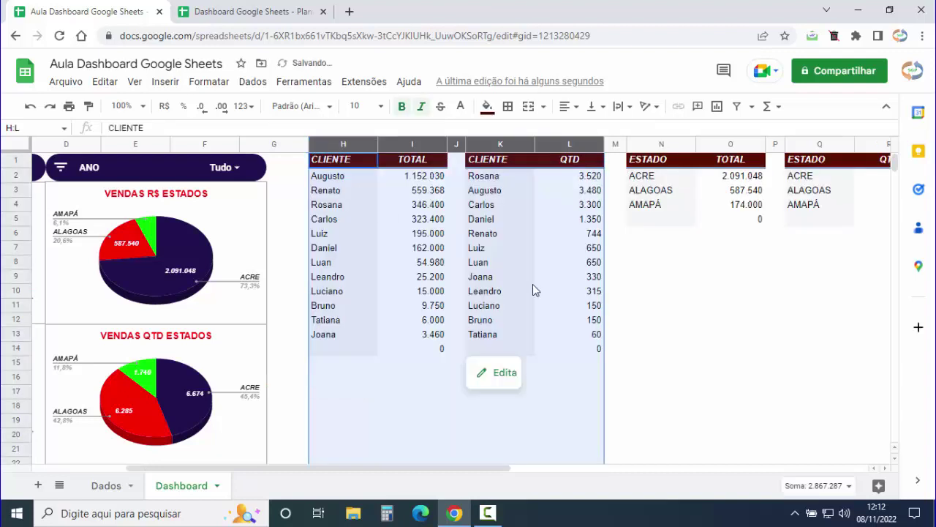
left_click(668, 322)
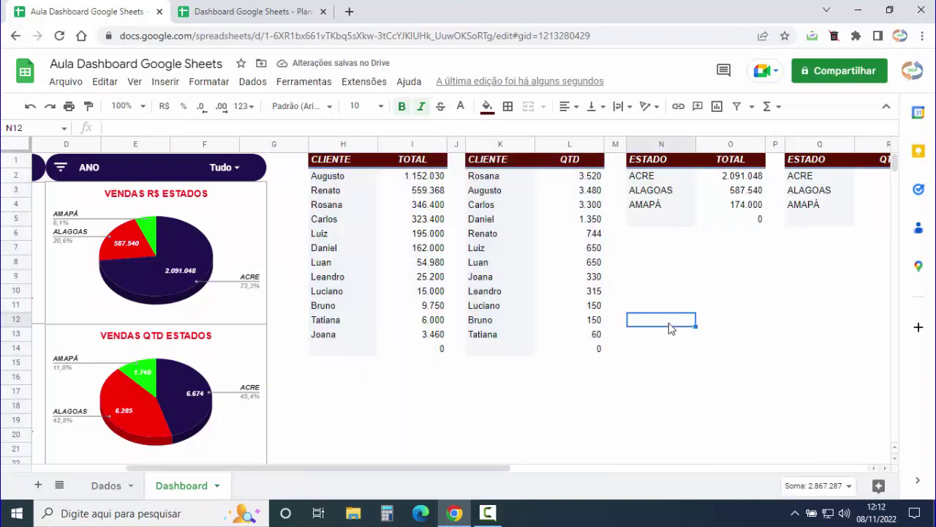
left_click_drag(344, 146, 707, 161)
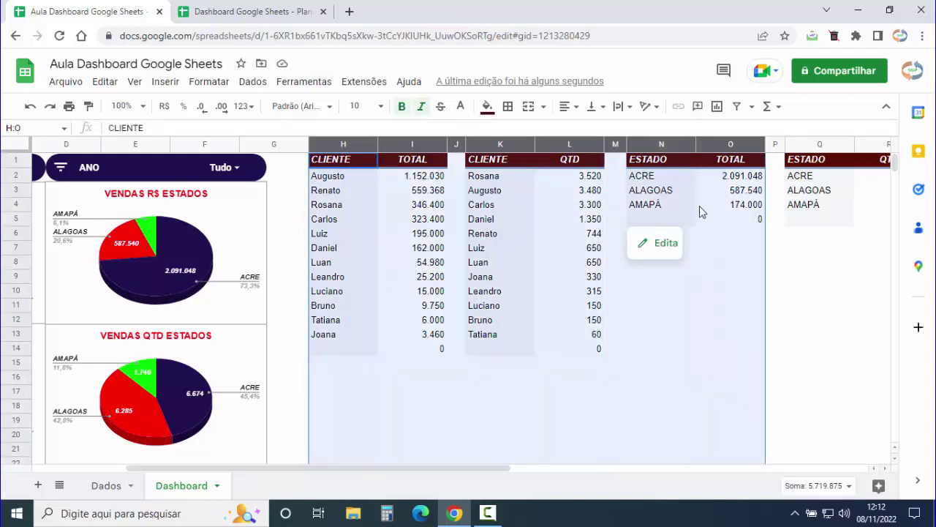
Hide columns H–O while keeping their data in the pie charts, and narrow column S.
right_click(526, 251)
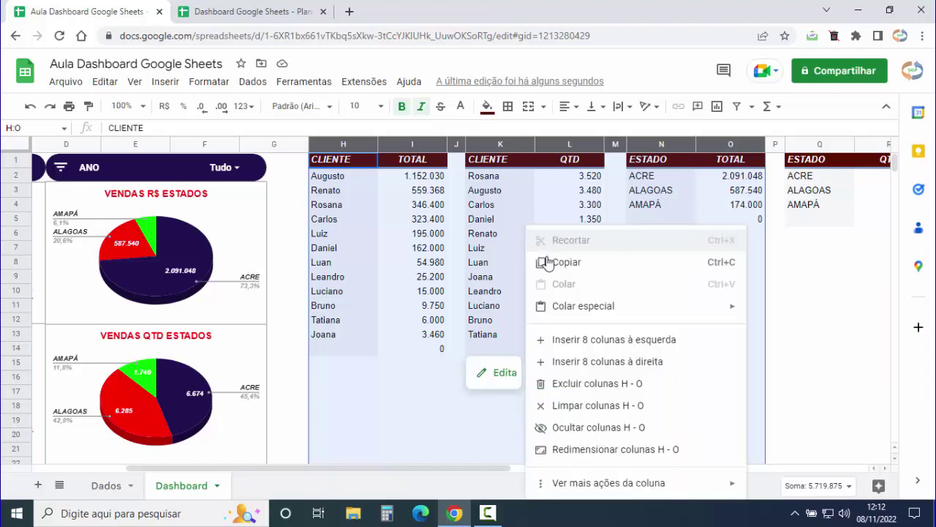
left_click(618, 430)
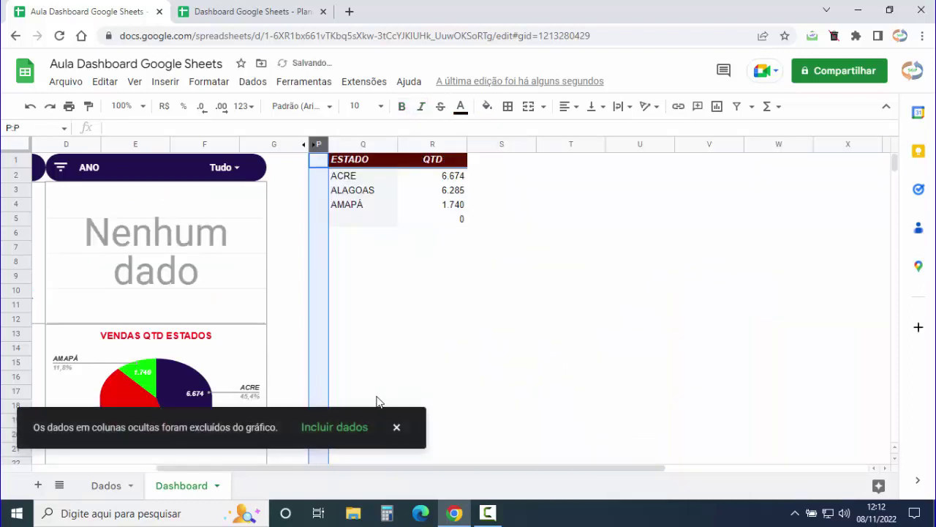
left_click(335, 431)
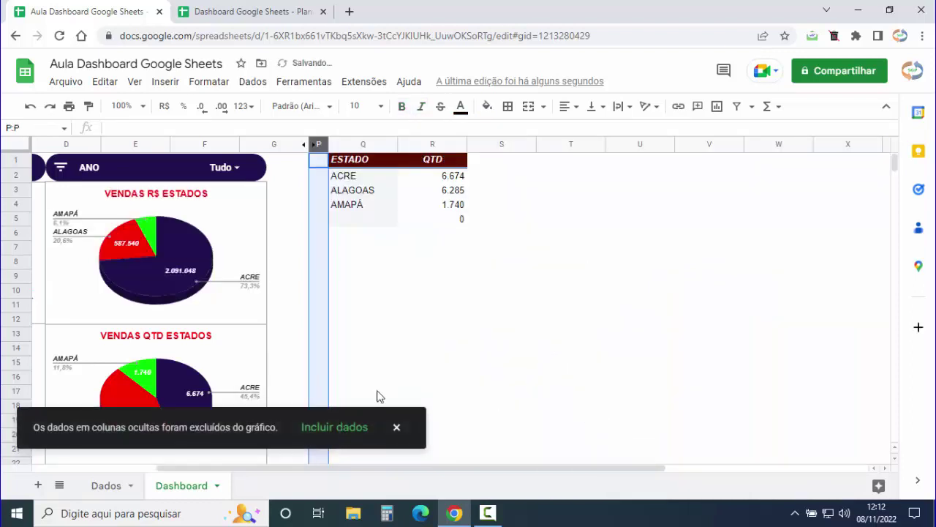
left_click(396, 428)
left_click(393, 277)
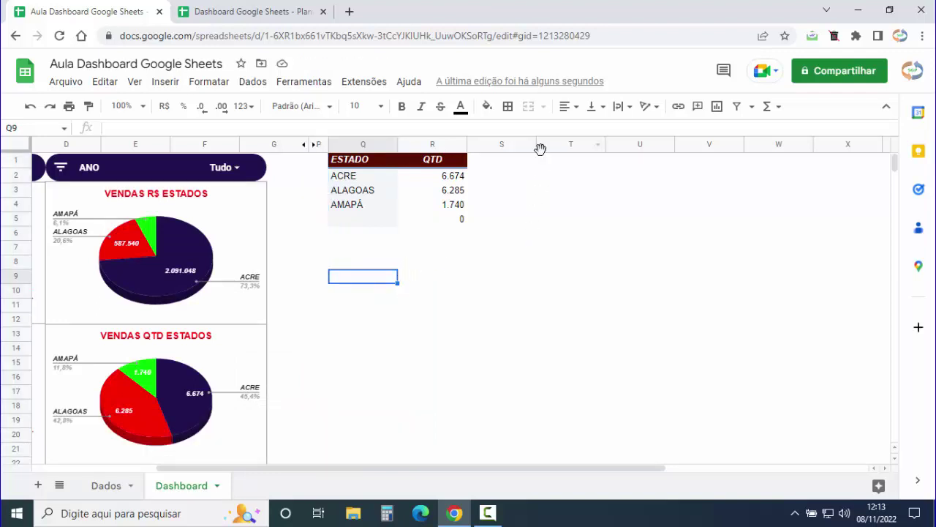
left_click_drag(535, 147, 488, 158)
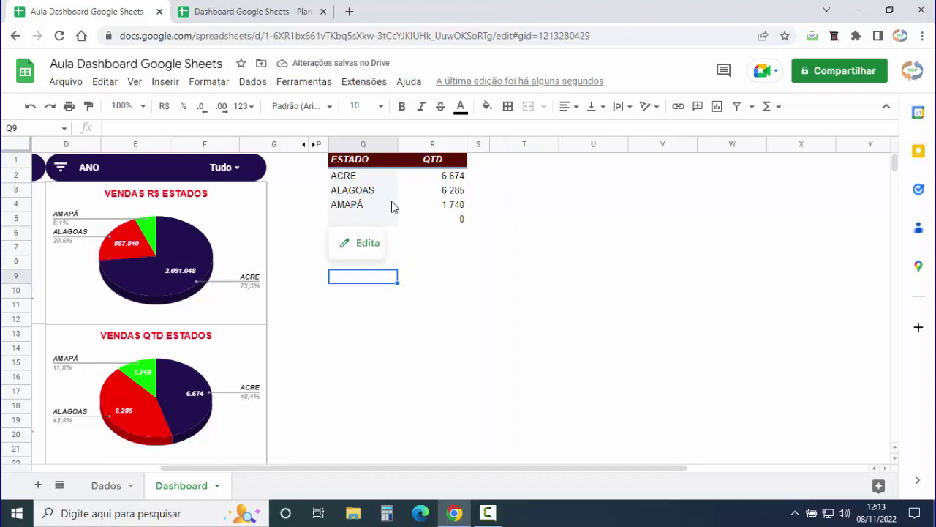
Copy the ESTADO/QTD pivot table to T1 and open the copy's pivot table settings.
left_click_drag(388, 160, 431, 218)
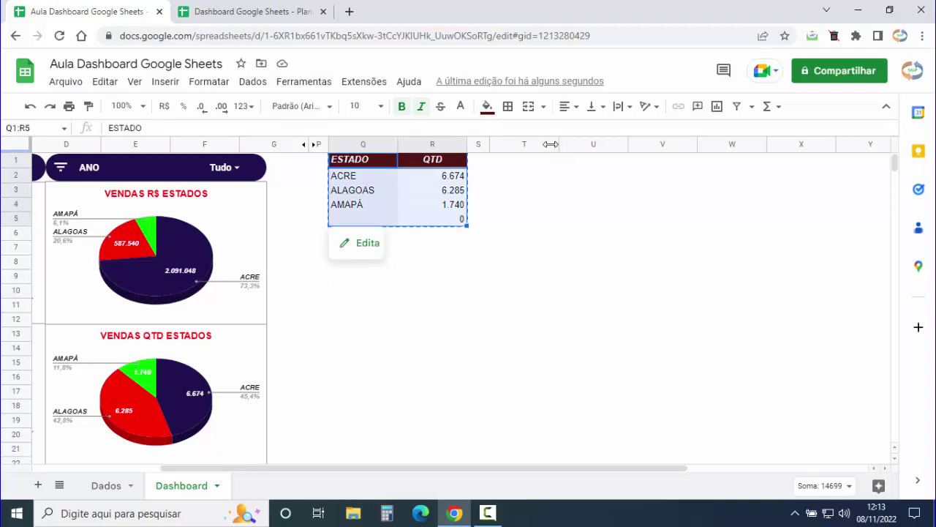
left_click(525, 162)
key("ctrl+v")
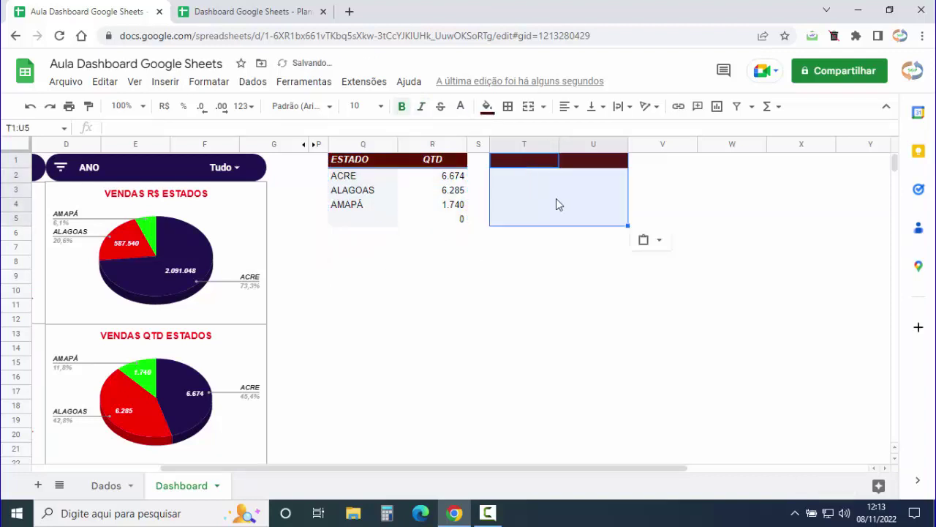
left_click(520, 258)
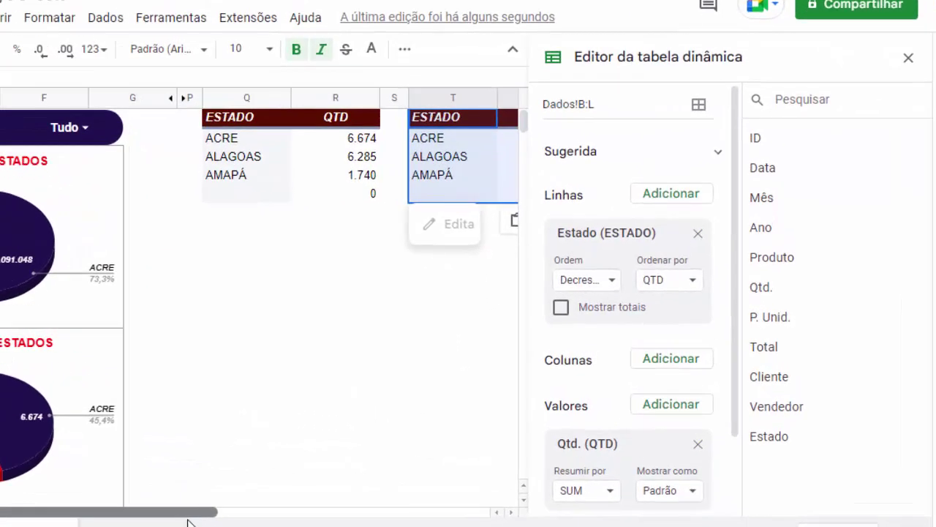
left_click_drag(216, 497, 313, 497)
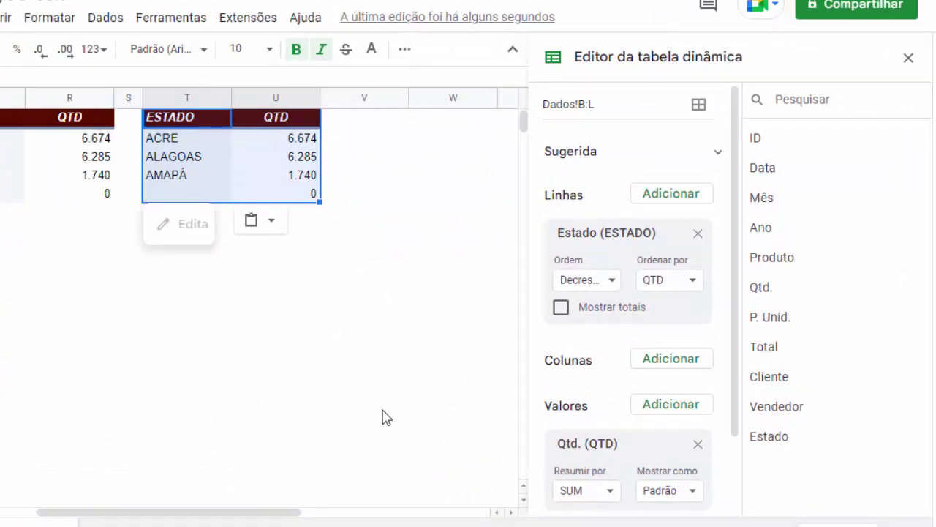
Regroup the copied pivot's rows by Vendedor and summarise the Total field instead of Qtd.
left_click(698, 235)
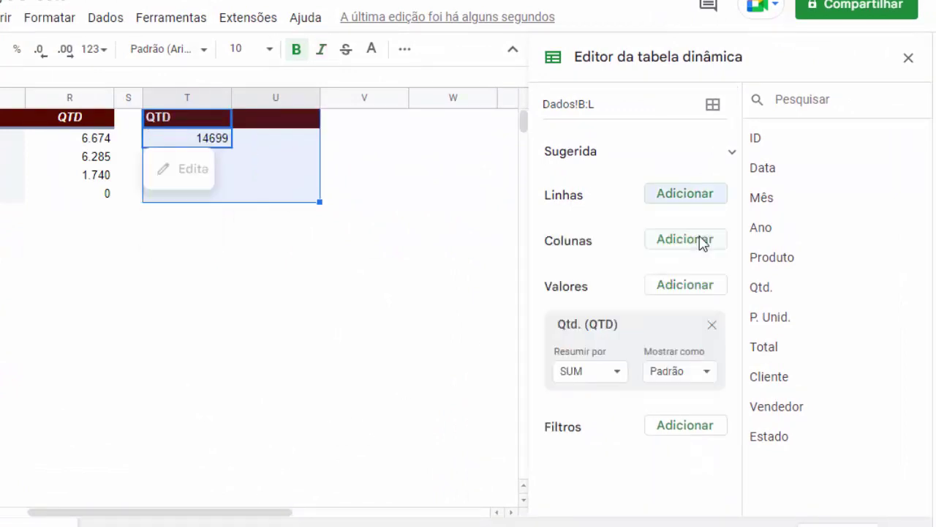
left_click(692, 197)
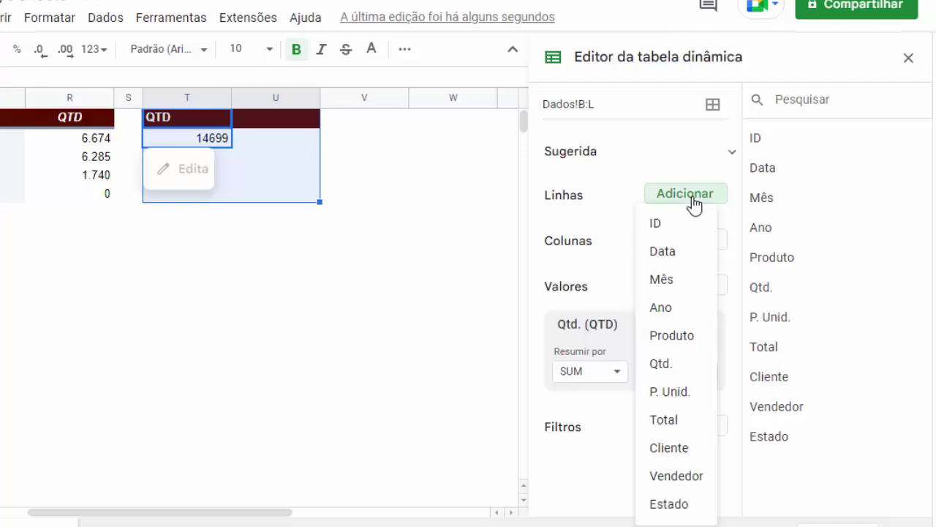
left_click(677, 476)
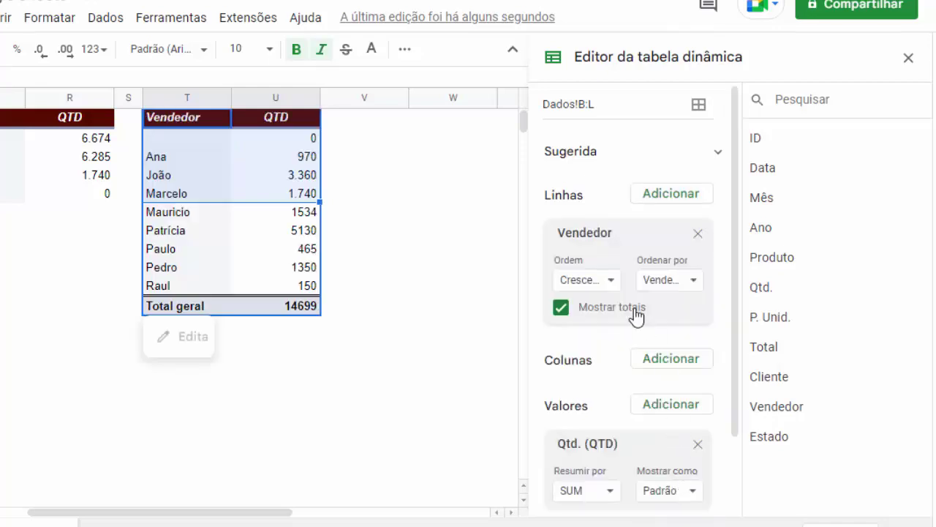
scroll(623, 278, "down", 2)
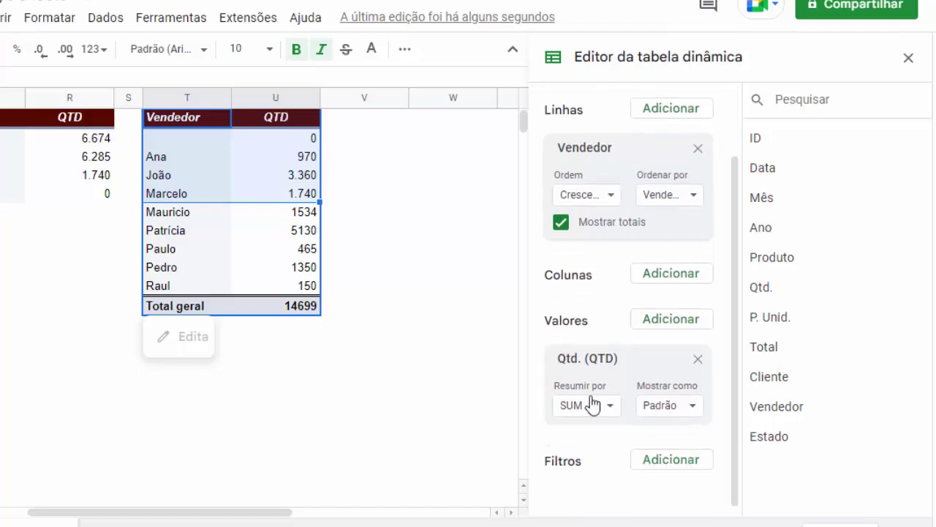
left_click(698, 358)
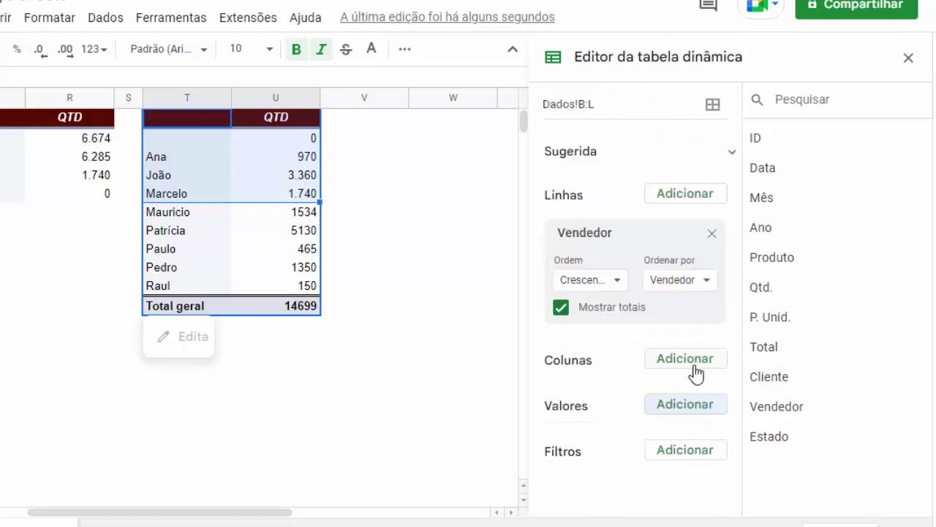
left_click(685, 417)
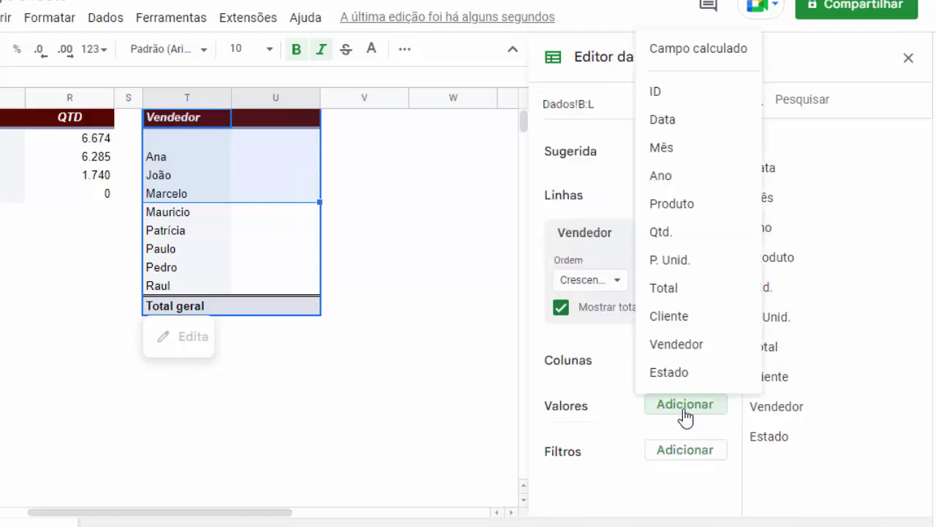
left_click(682, 299)
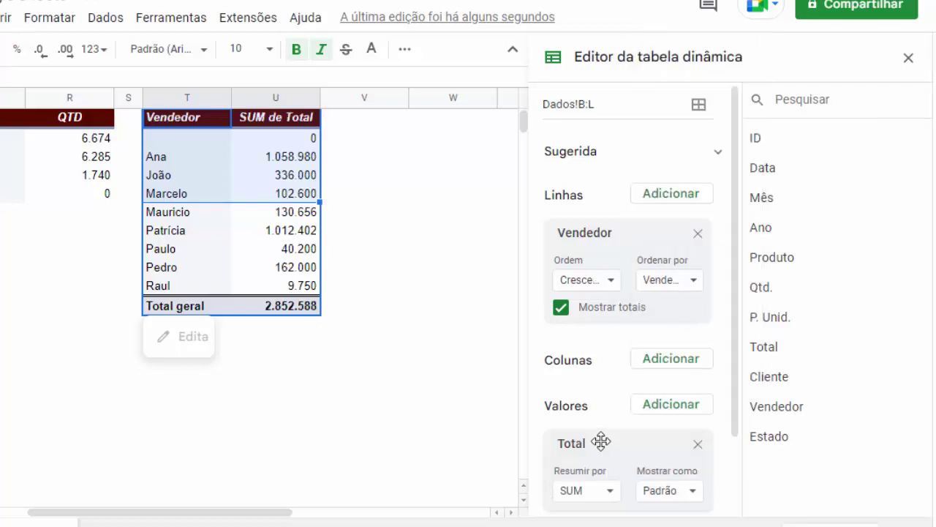
Sort sellers descending by SUM de Total and remove the Total geral row.
scroll(598, 435, "down", 2)
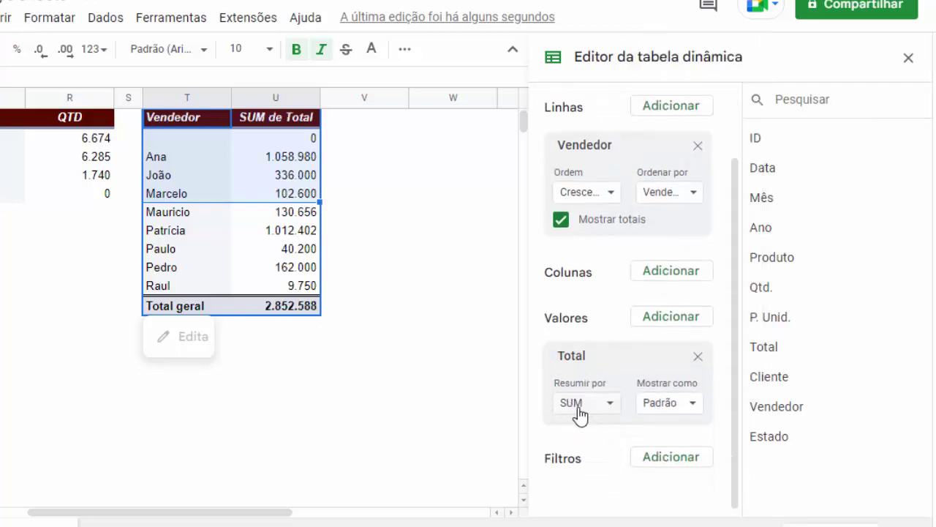
scroll(611, 414, "up", 2)
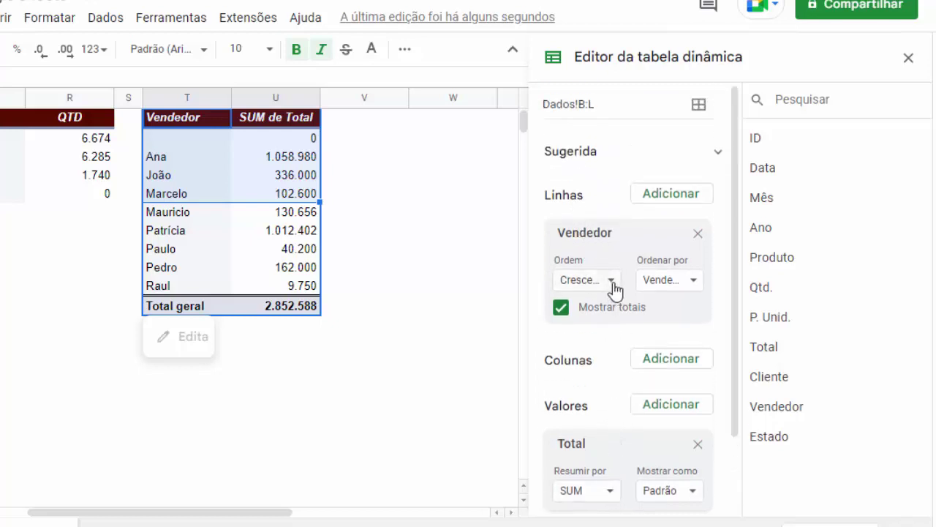
left_click(612, 284)
left_click(604, 339)
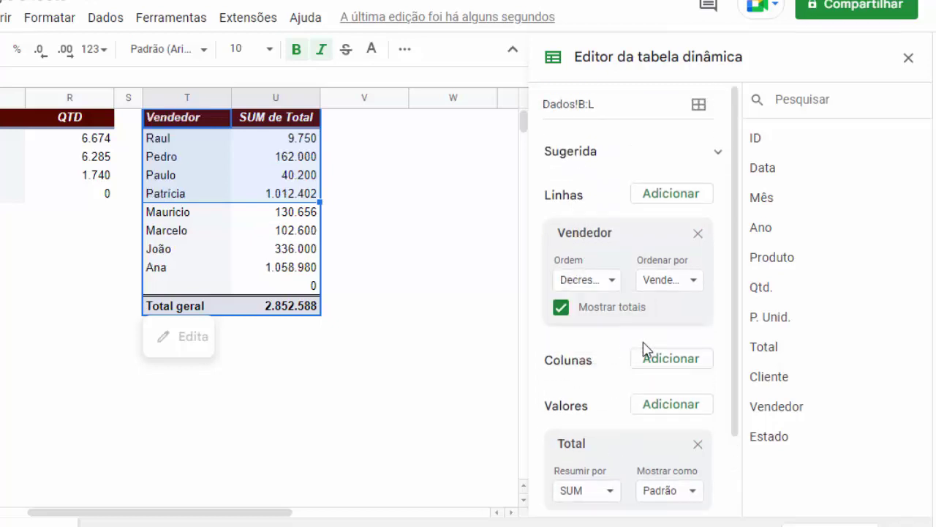
left_click(695, 287)
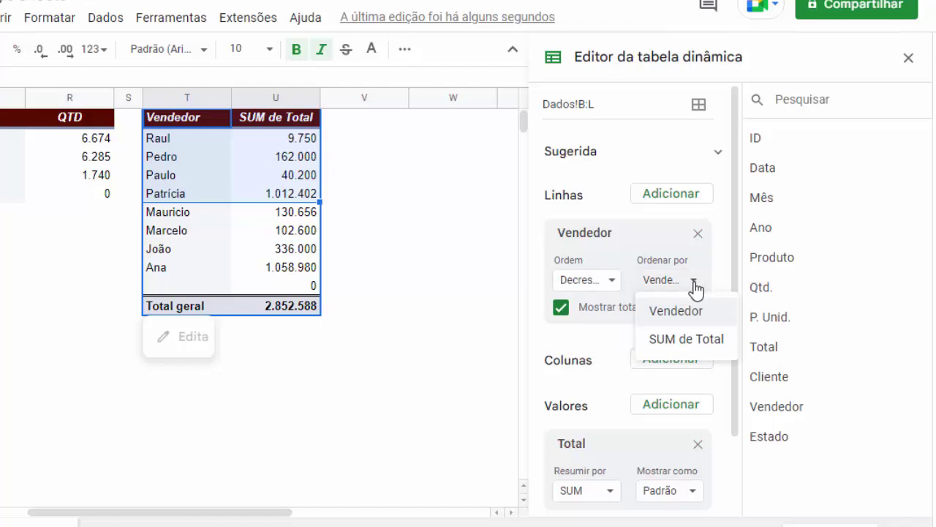
left_click(687, 341)
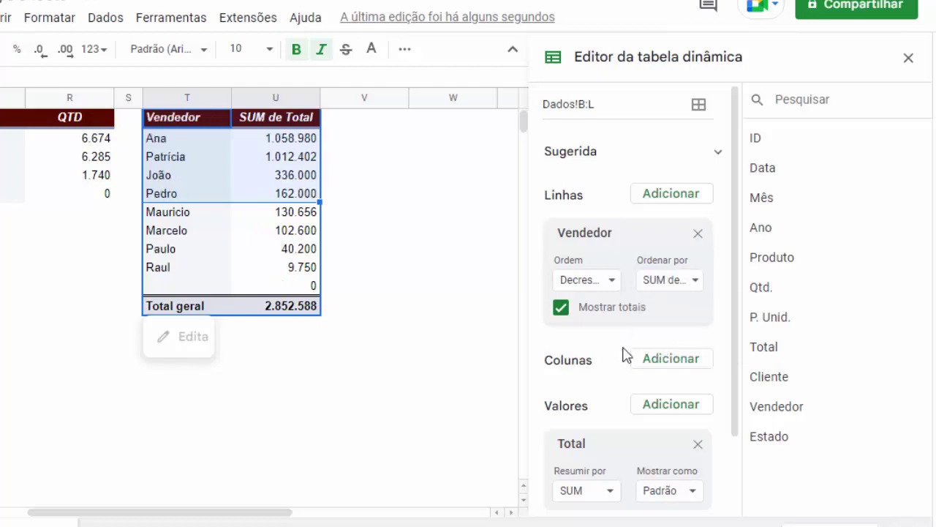
left_click(561, 310)
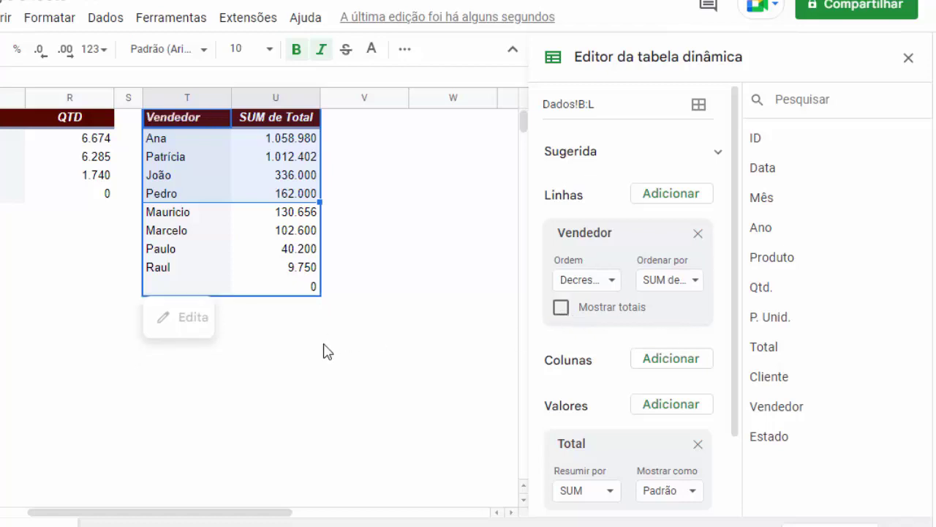
Rename the pivot headers in T1 and U1 to VENDEDOR and TOTAL.
left_click(287, 315)
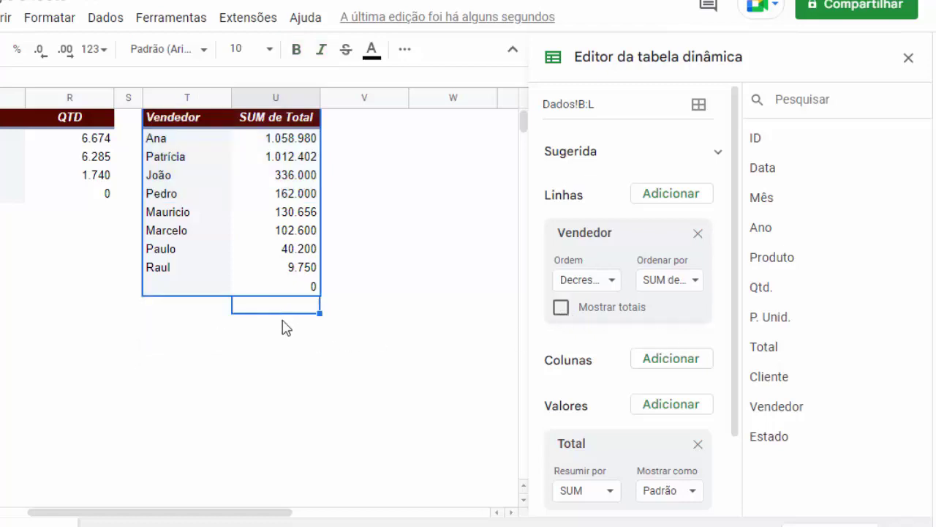
left_click(212, 123)
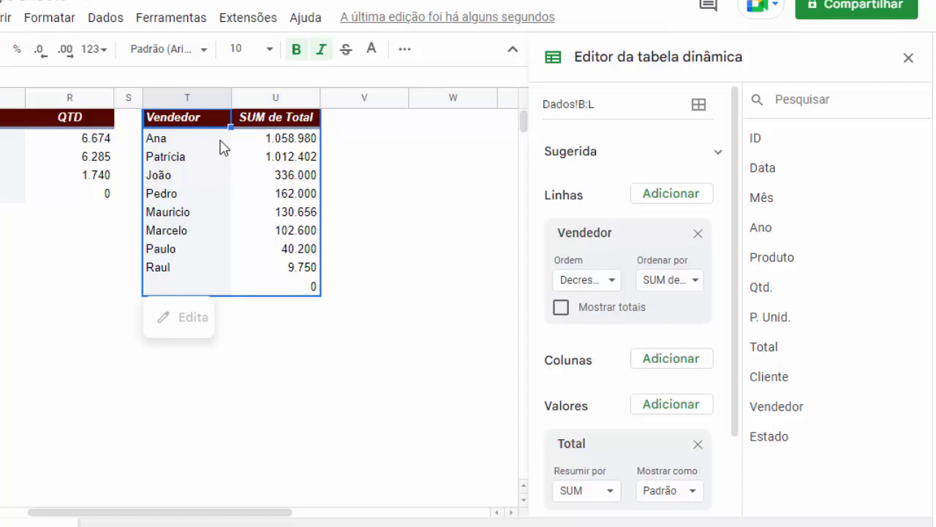
type("VENDEDOR")
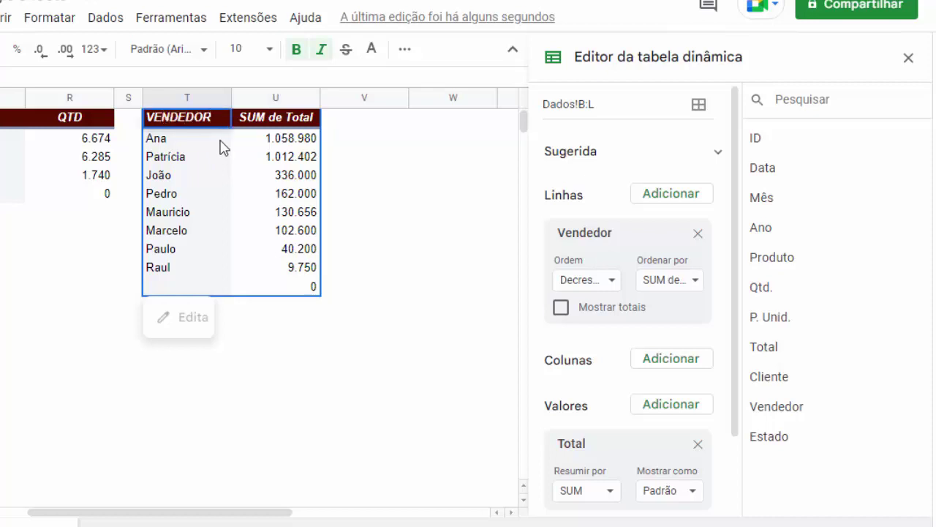
key("Tab")
type("TOTAL")
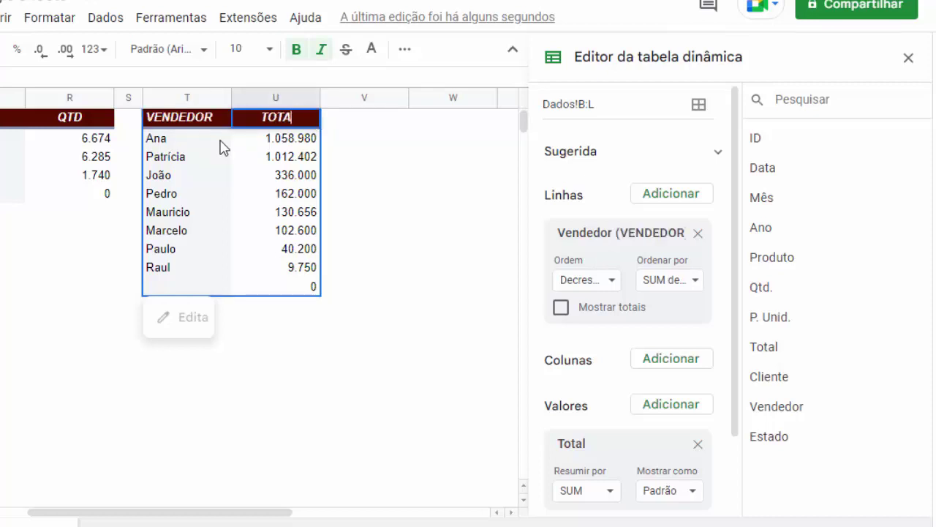
key("Return")
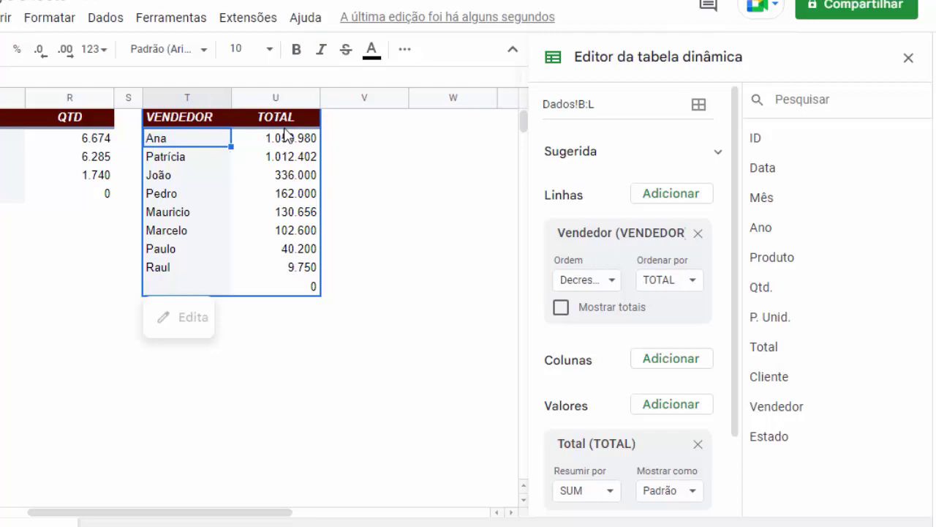
left_click(279, 96)
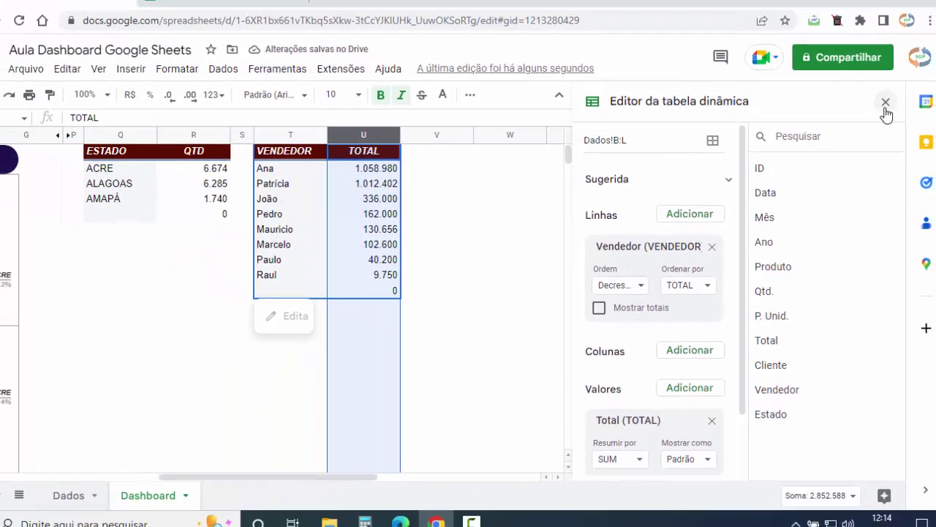
Close the pivot editor, reveal the helper columns, and hide columns H through R.
left_click(885, 104)
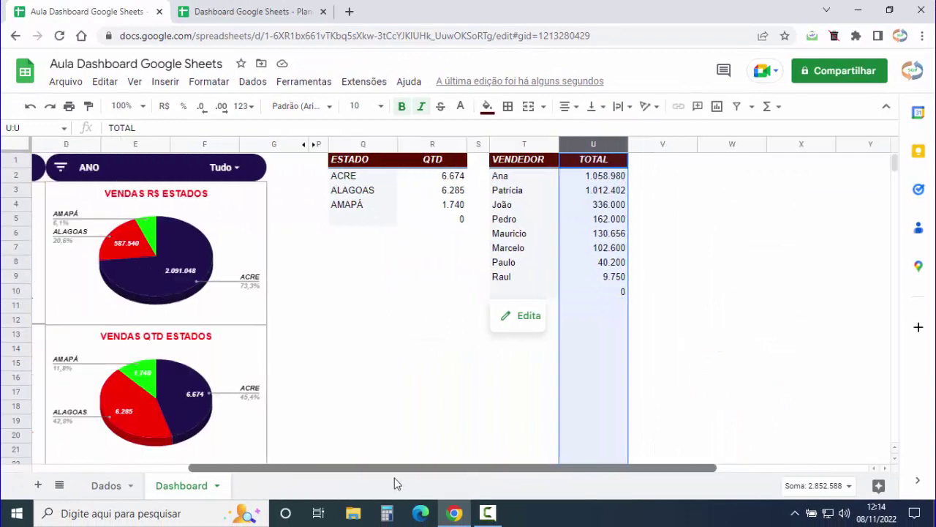
scroll(395, 479, "left", 2)
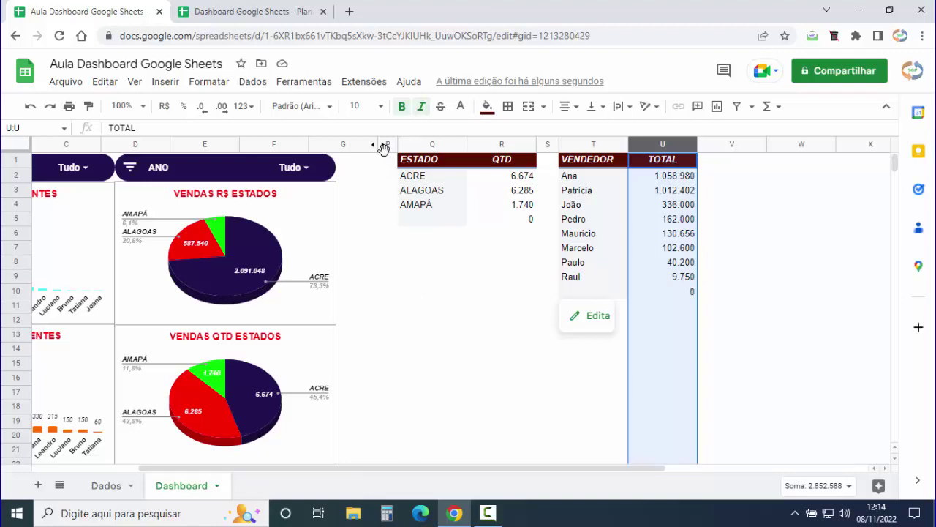
mouse_move(472, 176)
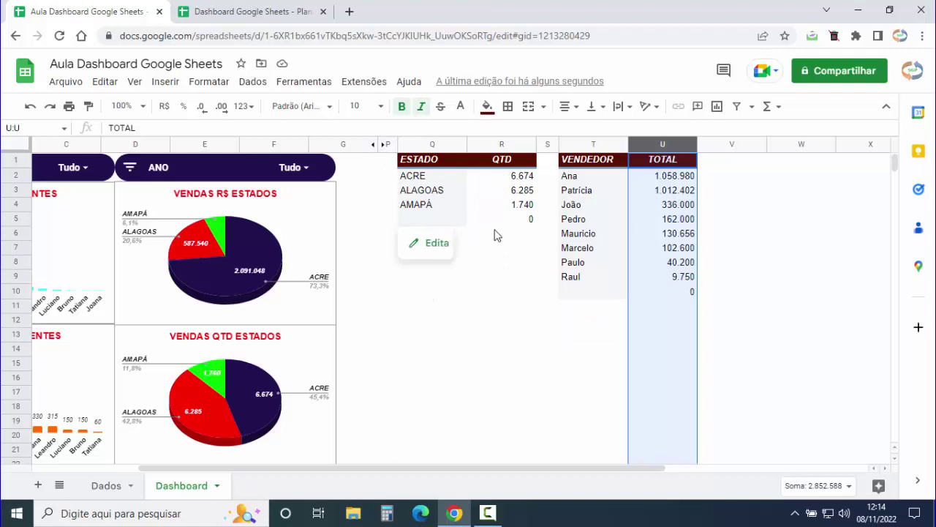
left_click(383, 146)
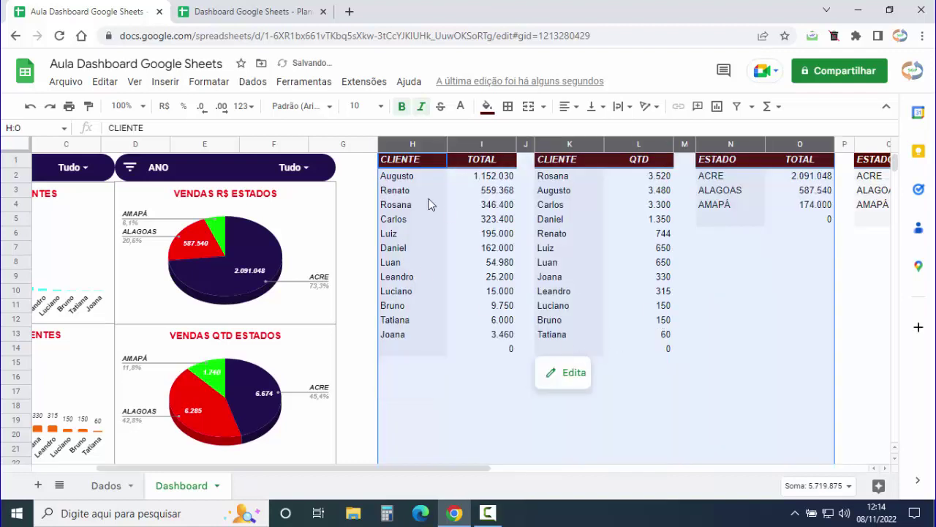
mouse_move(412, 144)
left_mouse_down()
mouse_move(775, 181)
mouse_move(795, 219)
mouse_move(691, 217)
left_mouse_up()
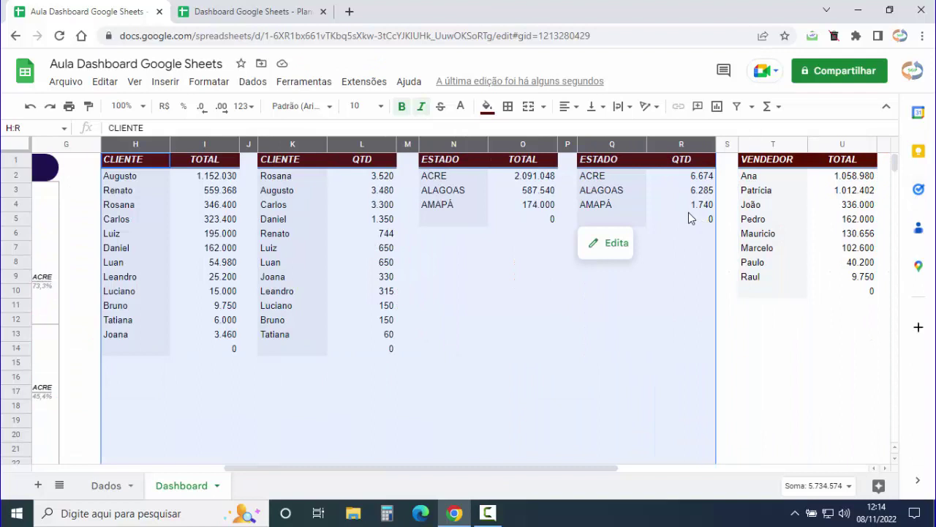
right_click(344, 272)
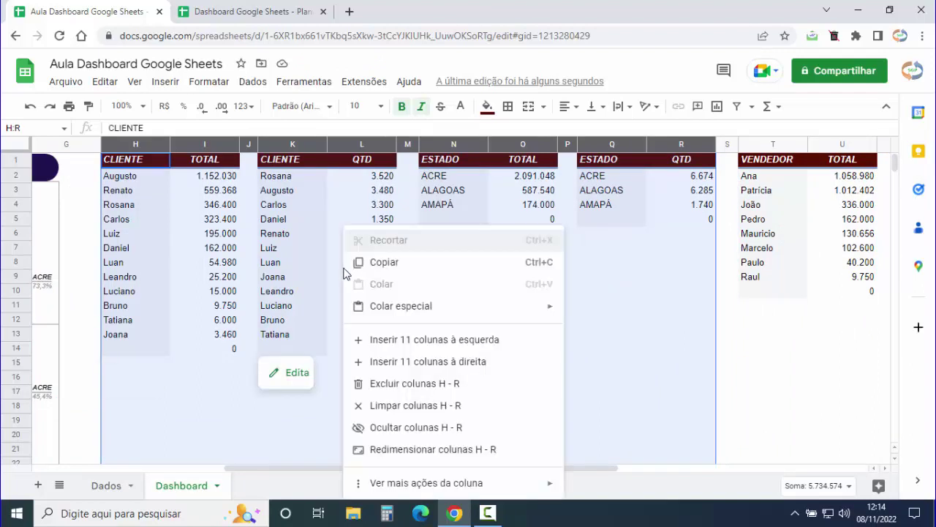
left_click(418, 427)
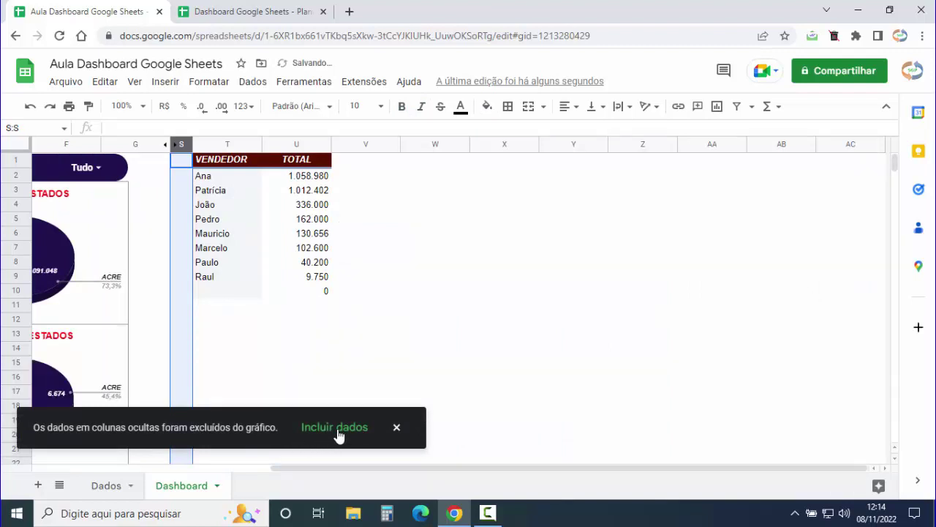
left_click(396, 428)
left_click_drag(423, 464, 324, 471)
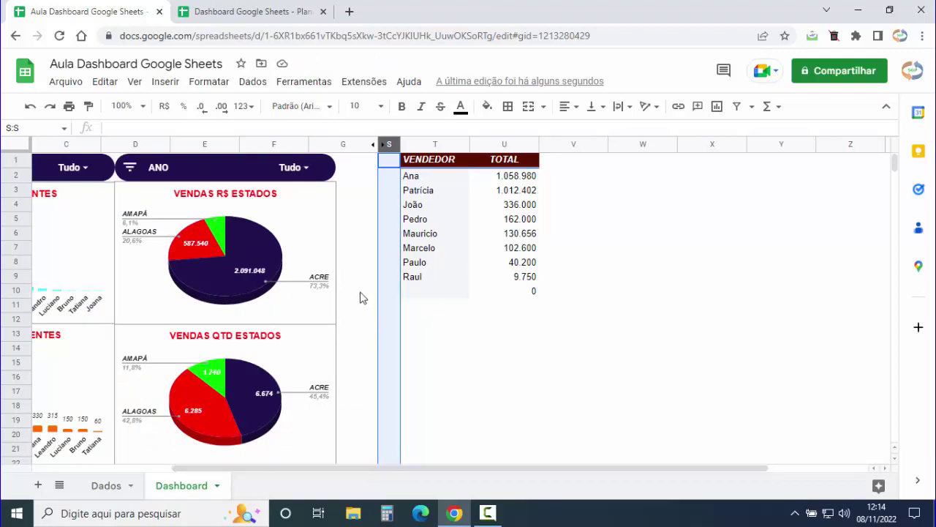
left_click(358, 237)
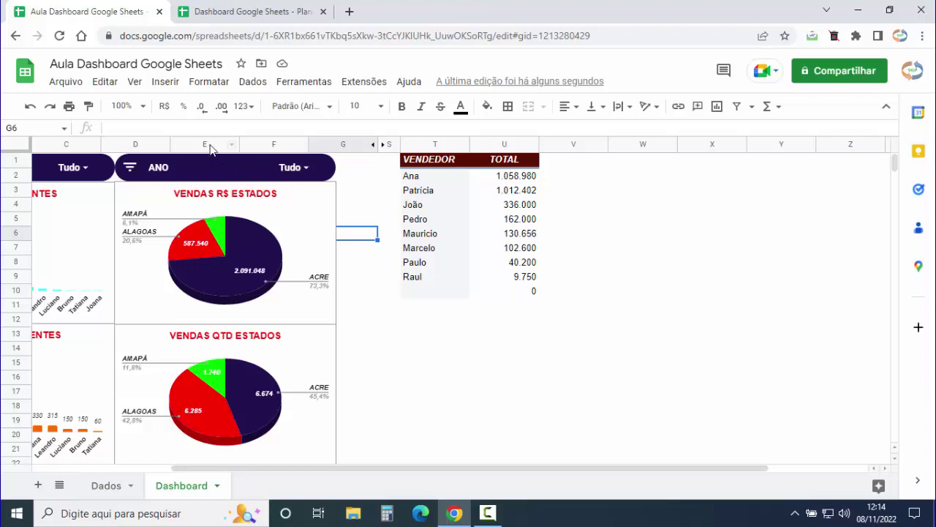
Insert three blank columns to the right of G and select the seller table in W:X.
left_click_drag(209, 145, 341, 143)
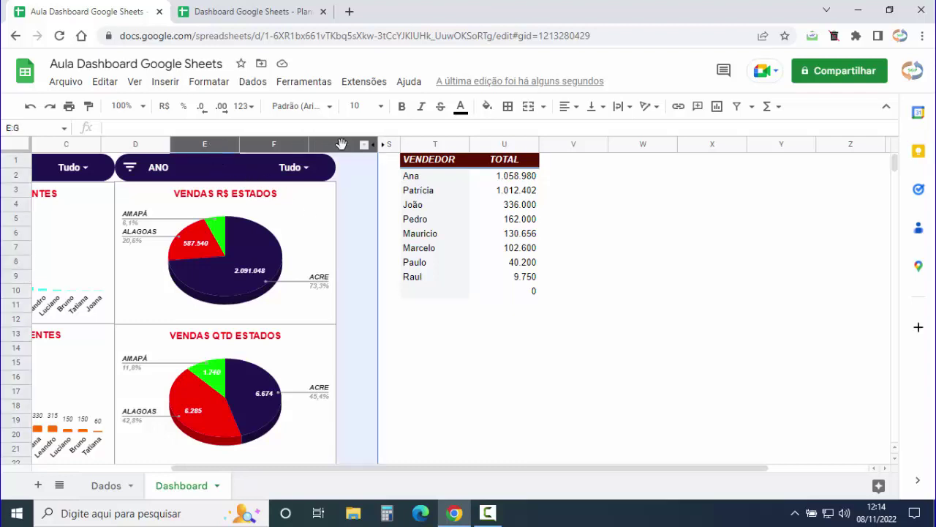
right_click(341, 143)
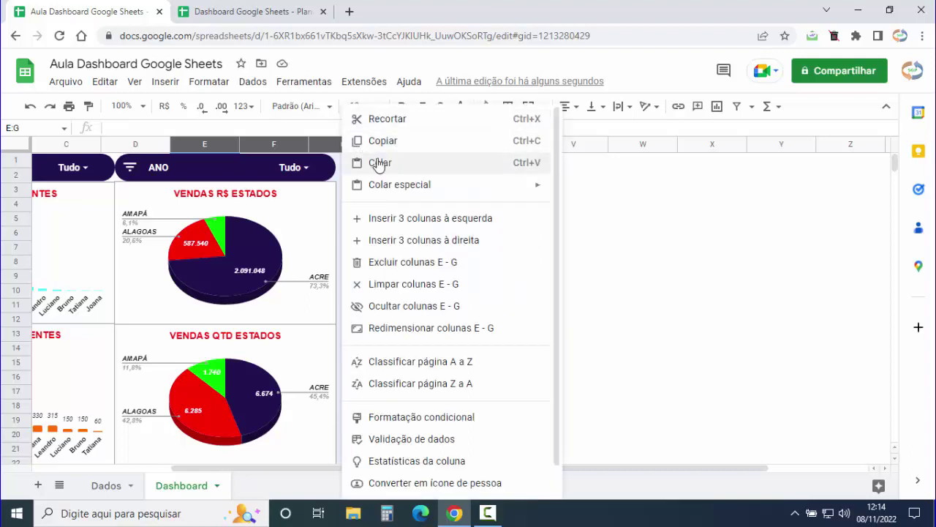
left_click(417, 240)
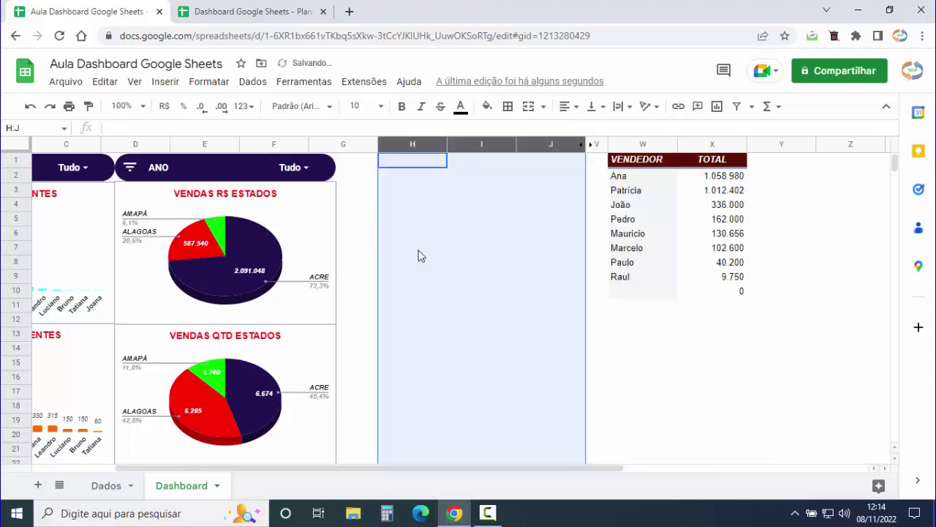
left_click(412, 264)
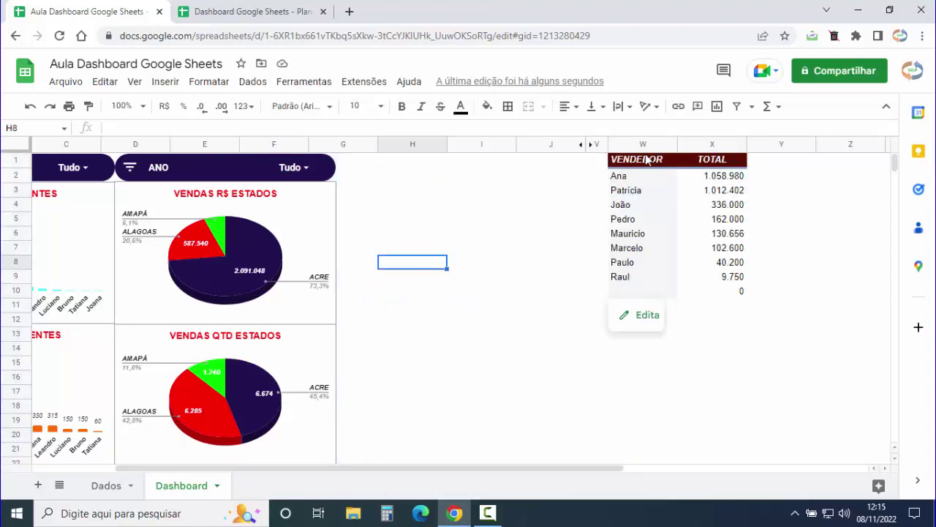
left_click(673, 145)
left_click_drag(674, 145, 700, 148)
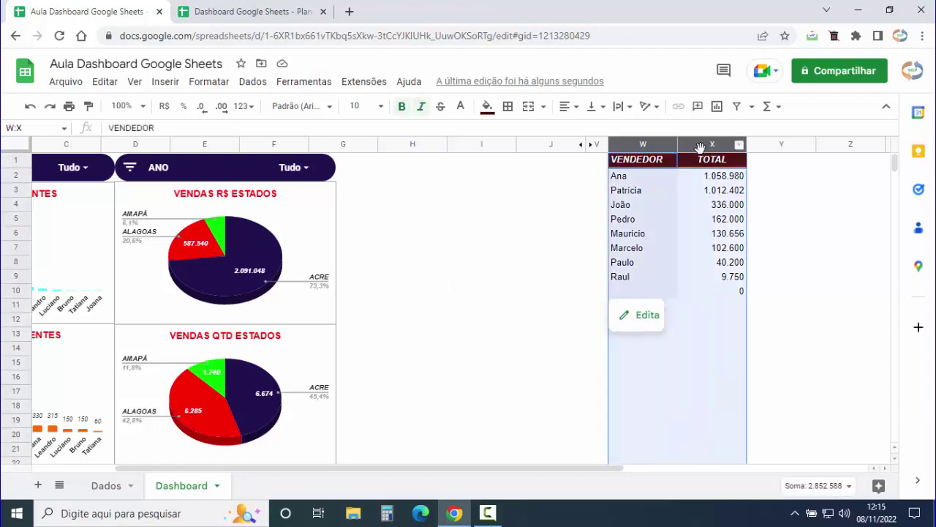
left_click(165, 81)
Insert a bar chart of the seller totals using range W1:X1000 with values aggregated as a sum.
left_click(205, 209)
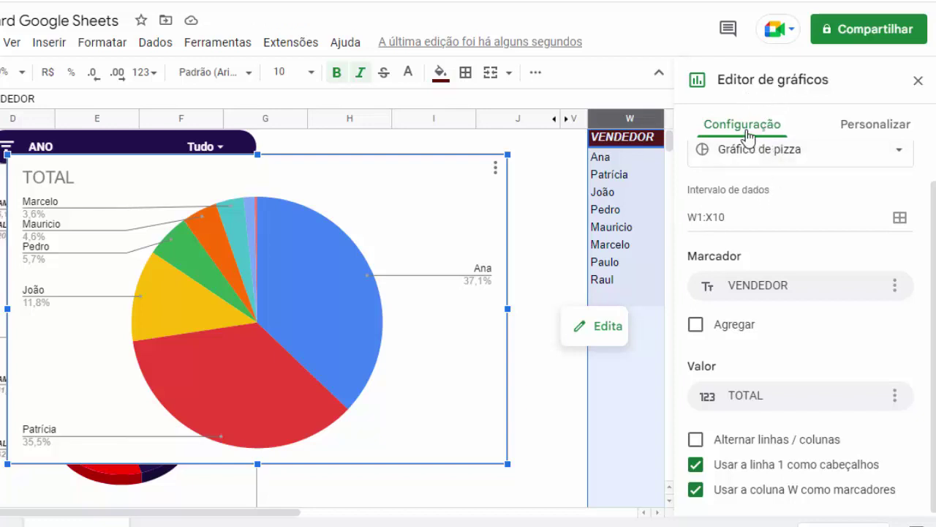
scroll(769, 188, "up", 1)
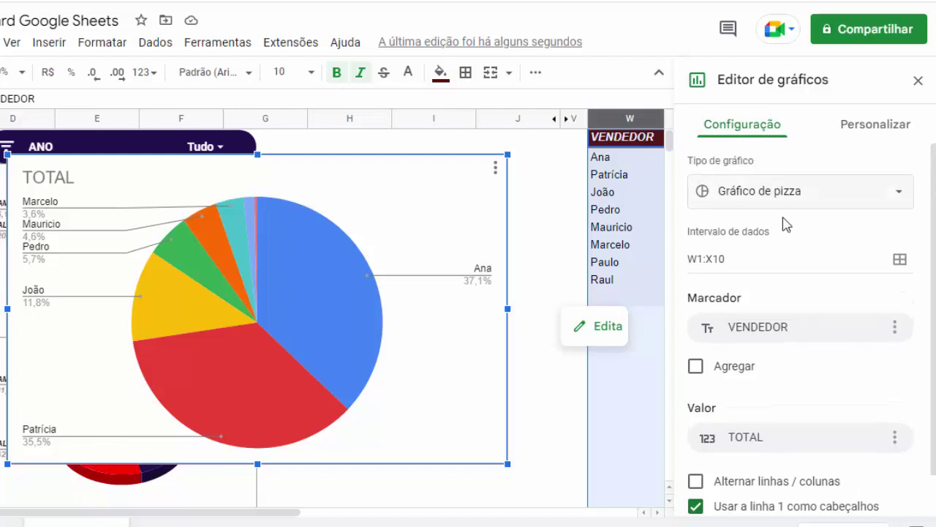
left_click(905, 196)
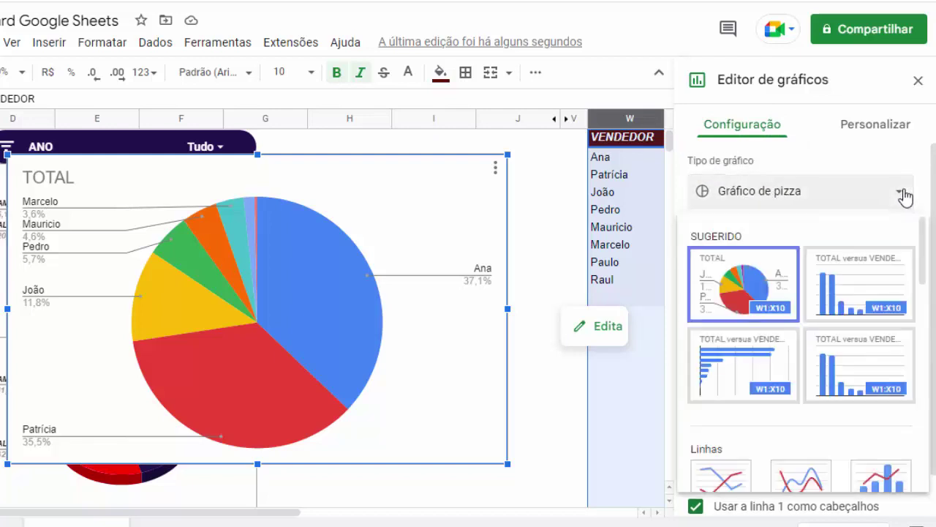
left_click(751, 371)
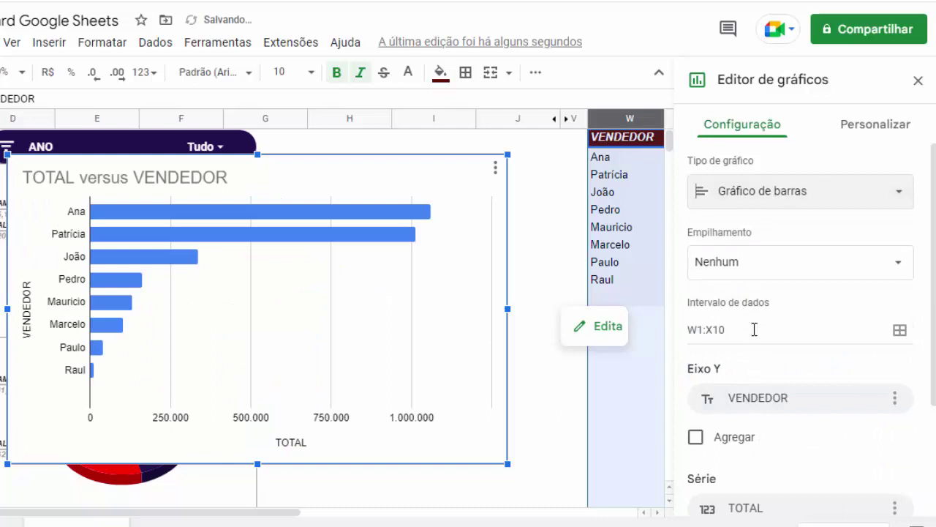
scroll(749, 230, "down", 1)
scroll(749, 231, "down", 1)
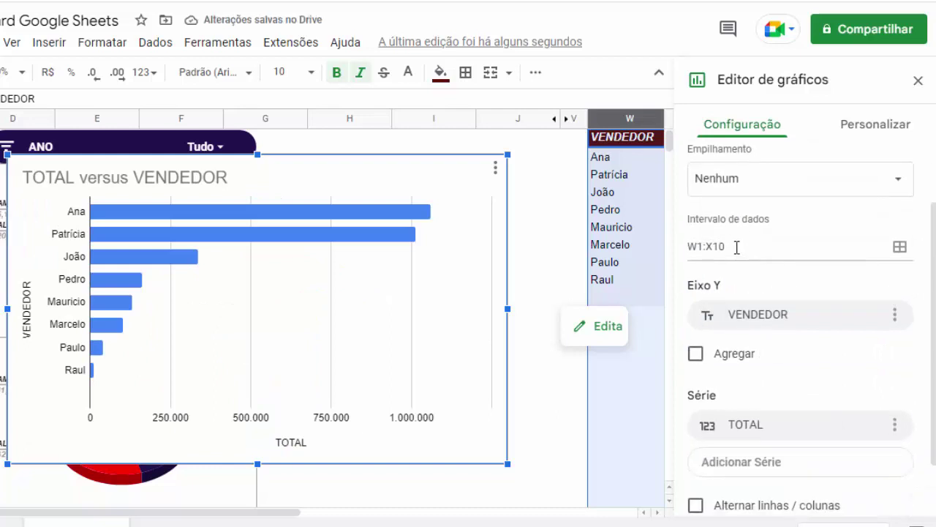
left_click(737, 247)
key("BackSpace")
type("1000")
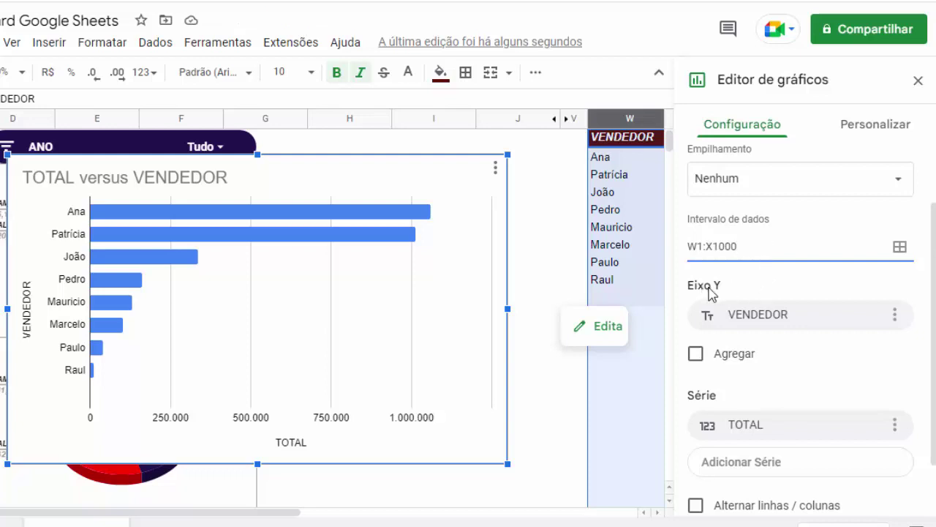
left_click(696, 355)
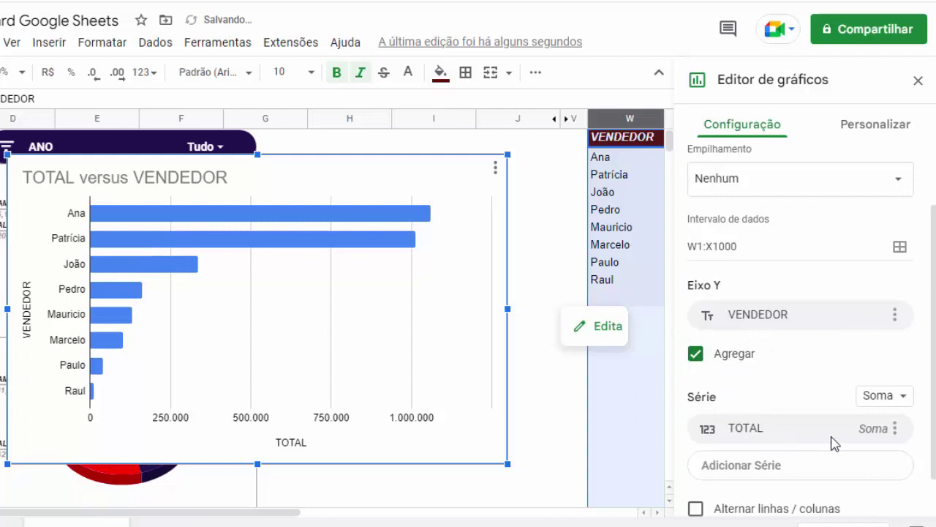
scroll(788, 375, "down", 1)
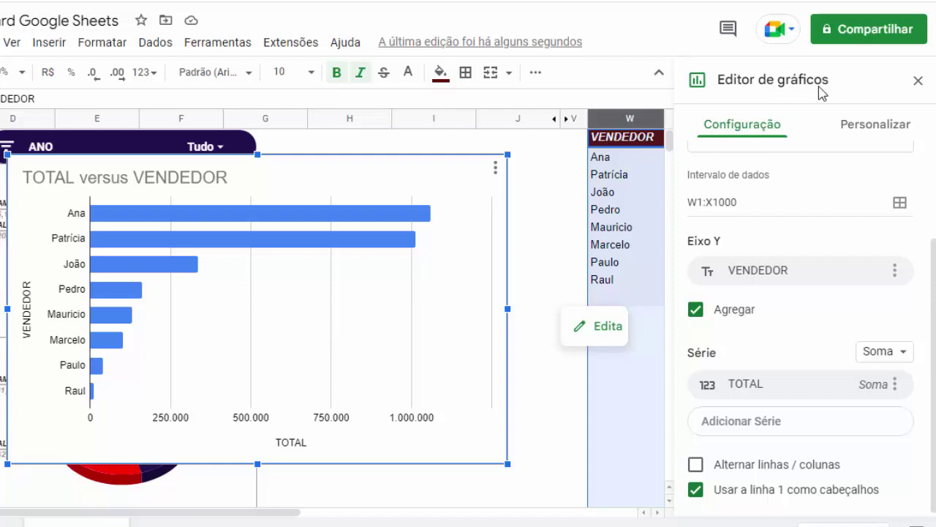
Replace 'TOTAL versus' in the chart title with 'VENDAS R$'.
left_click(134, 181)
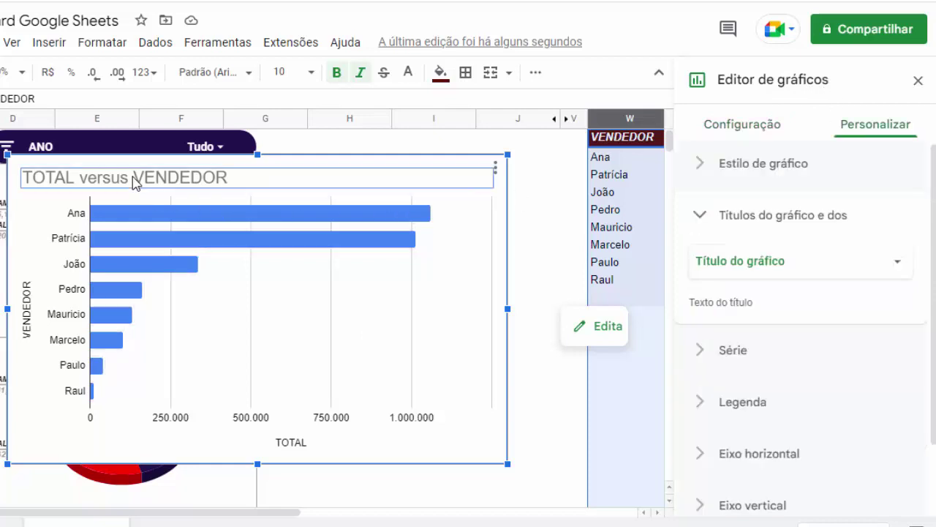
left_click(134, 181)
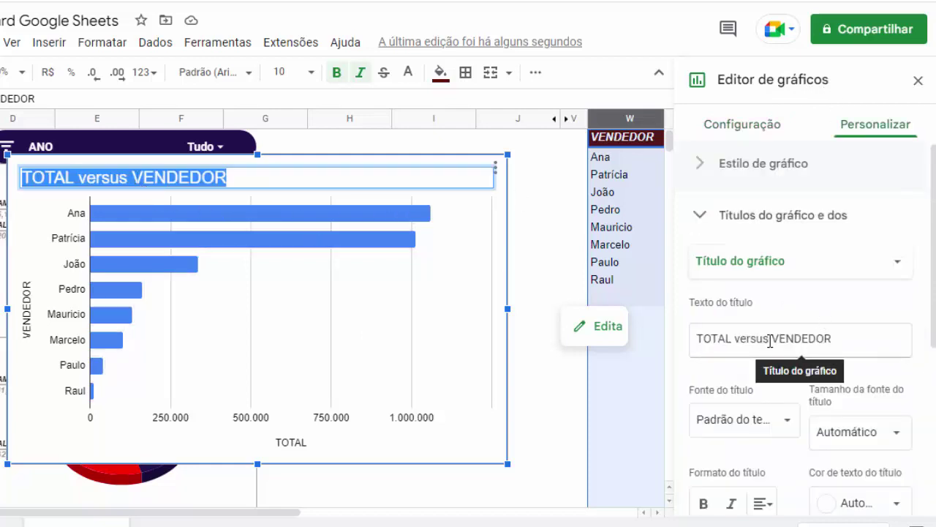
left_click_drag(767, 343, 695, 338)
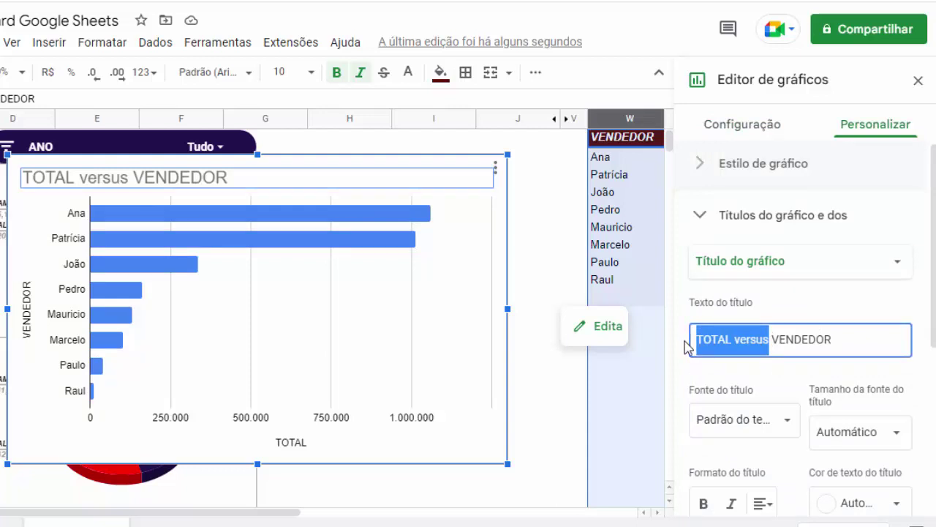
key("BackSpace")
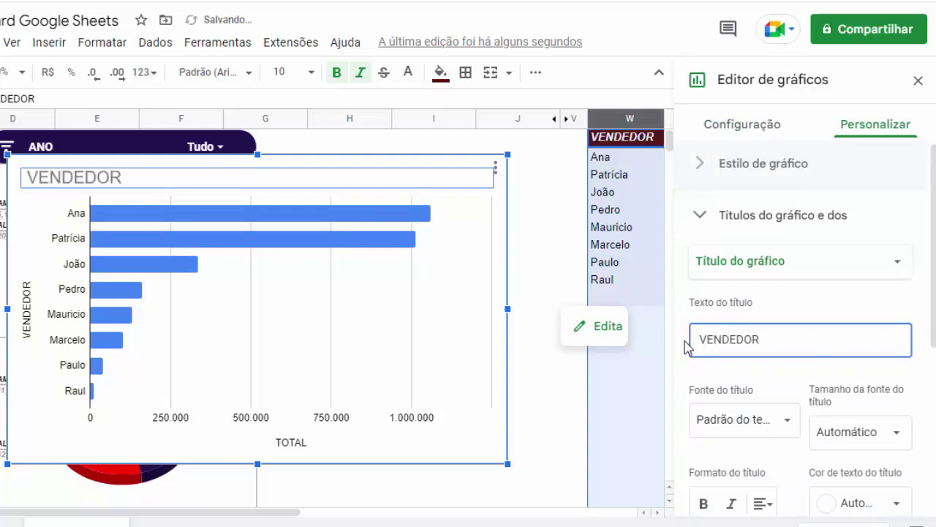
type("VENDAS")
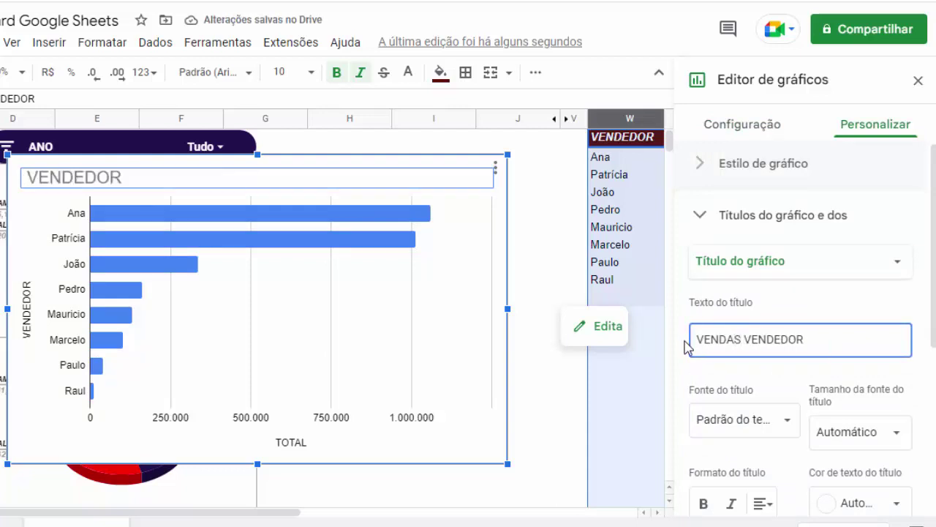
type(" R")
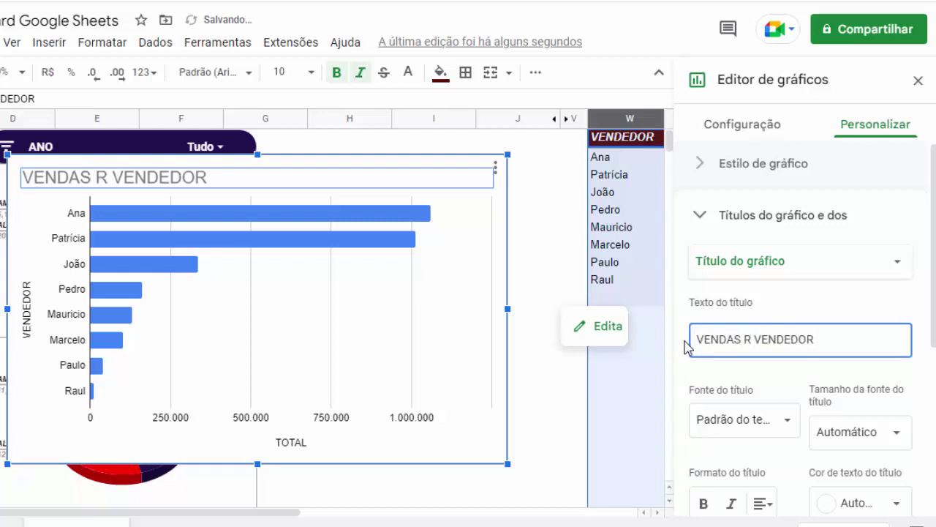
type("$")
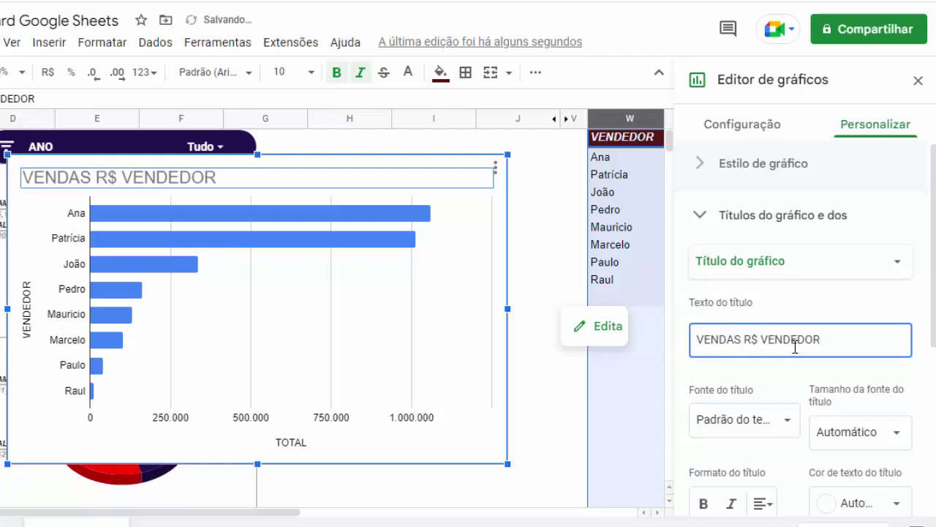
left_click(824, 341)
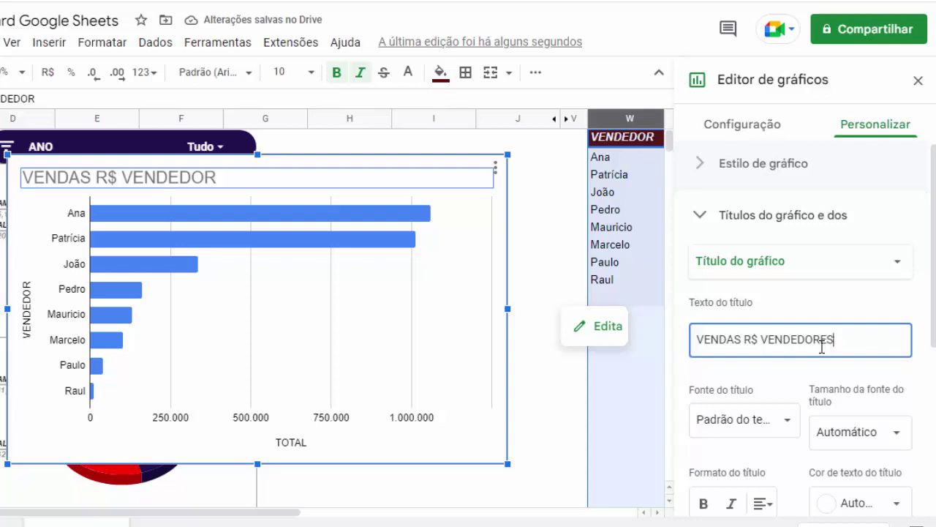
Format the chart title as 14-point, bold, centred and red.
scroll(741, 344, "down", 2)
scroll(756, 336, "down", 1)
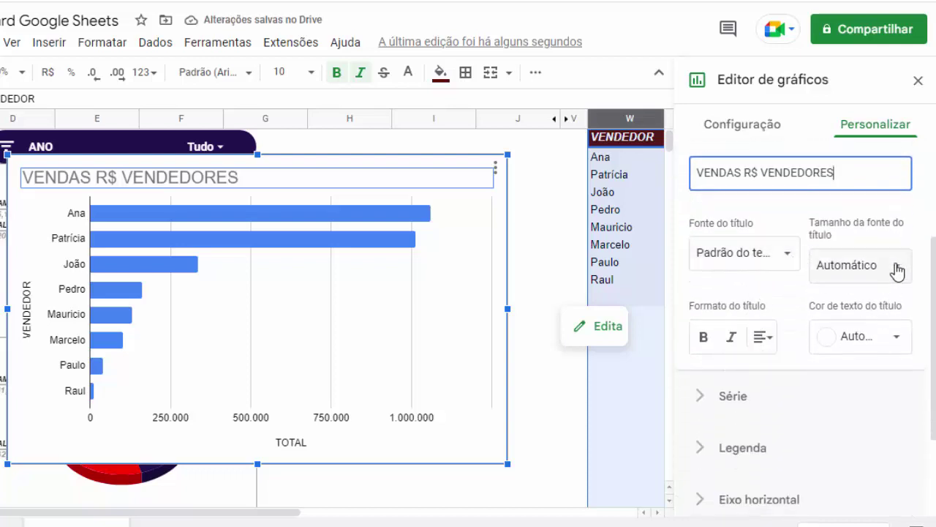
left_click(898, 272)
left_click(865, 386)
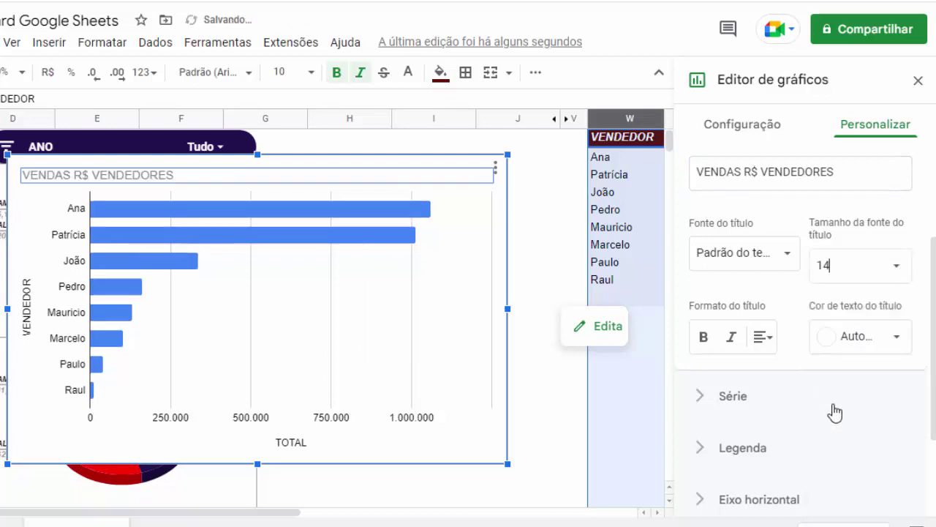
left_click(703, 337)
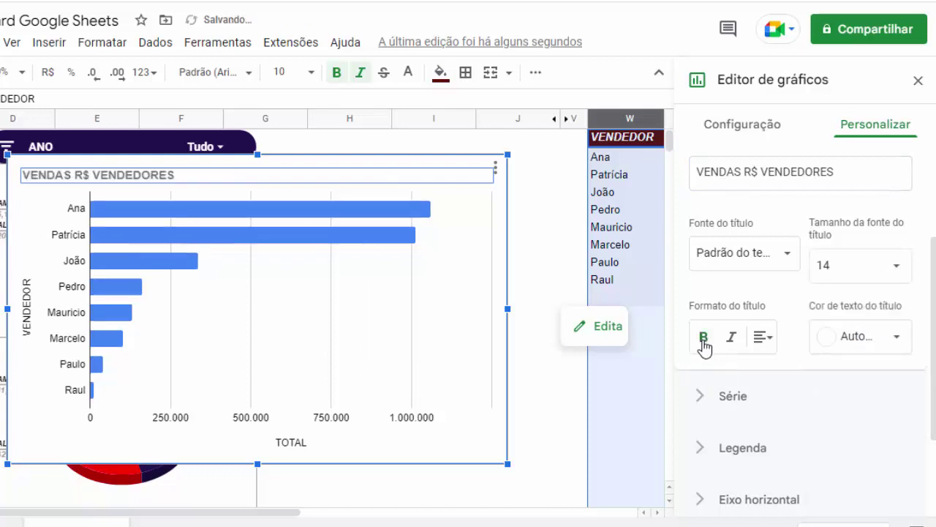
left_click(764, 336)
left_click(786, 370)
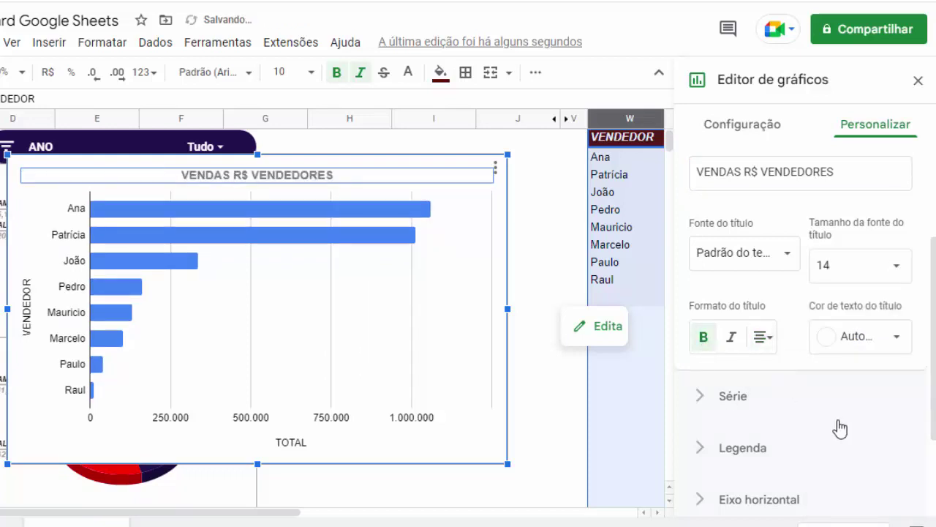
left_click(898, 338)
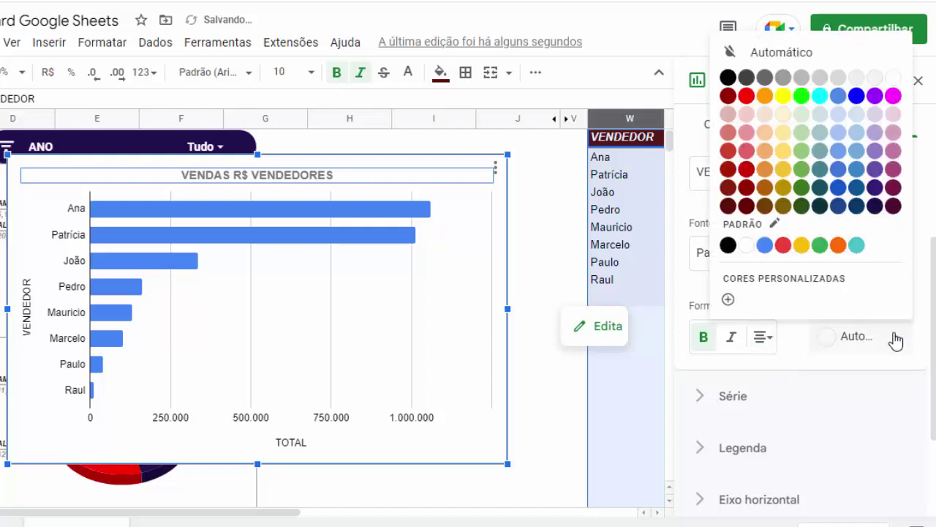
left_click(746, 96)
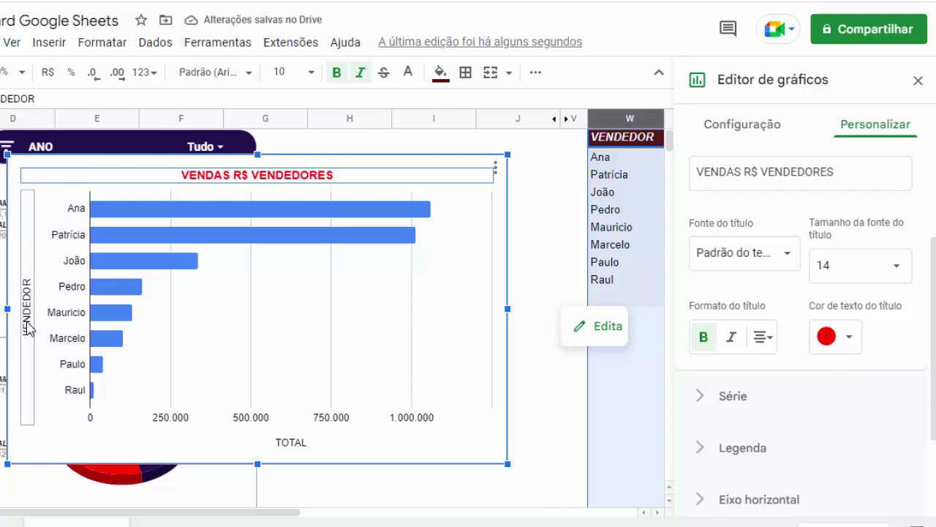
Delete the VENDEDOR and TOTAL axis titles.
left_click(27, 327)
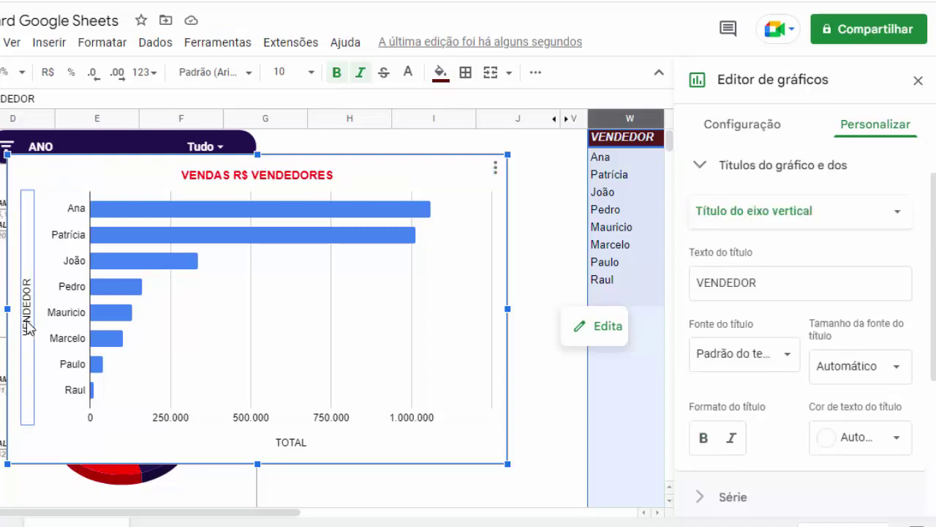
key("Delete")
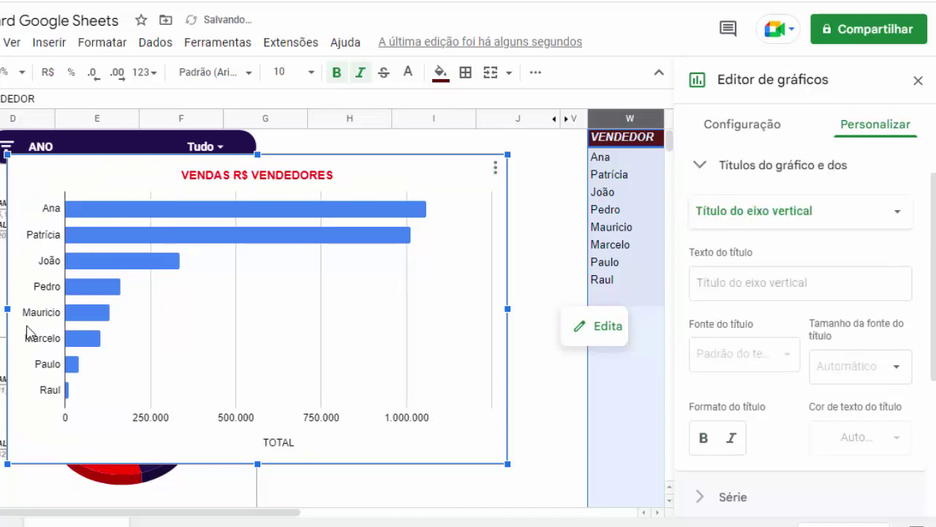
left_click(274, 446)
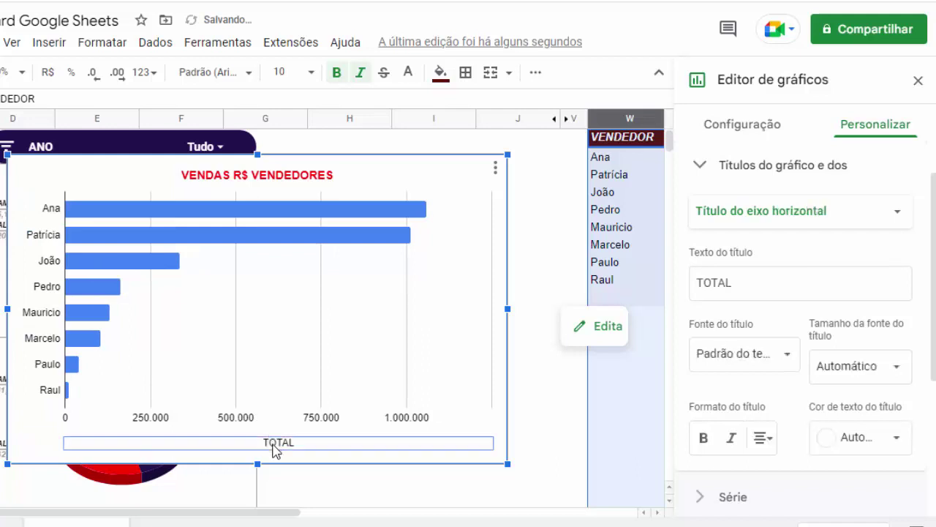
key("Delete")
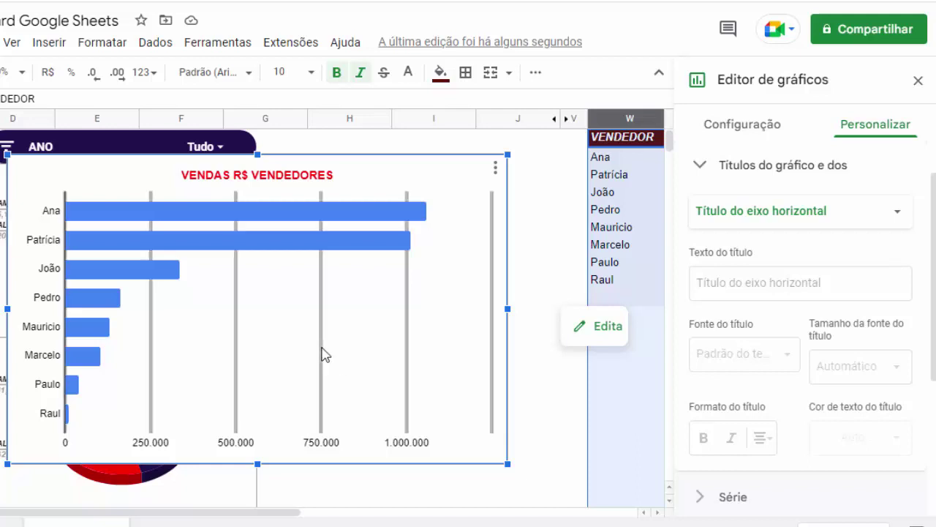
Turn off the chart's major gridlines.
left_click(320, 351)
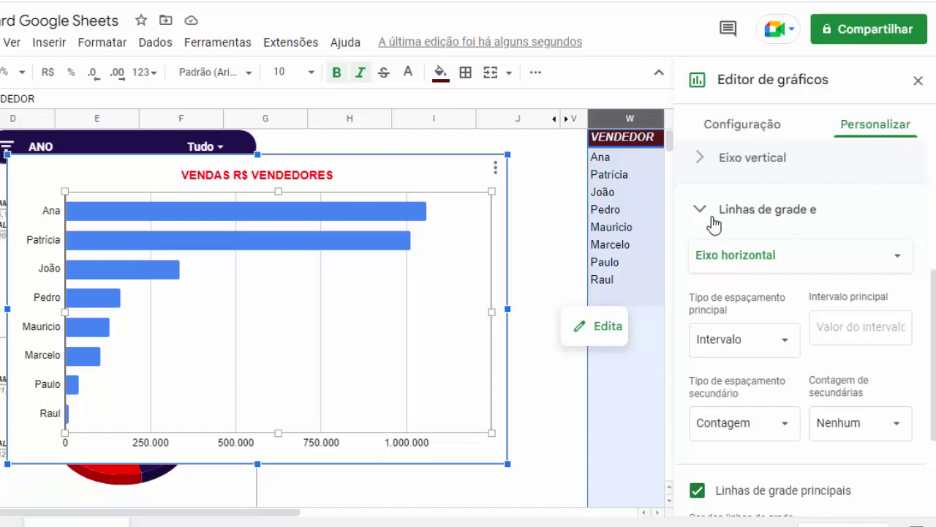
scroll(756, 385, "down", 2)
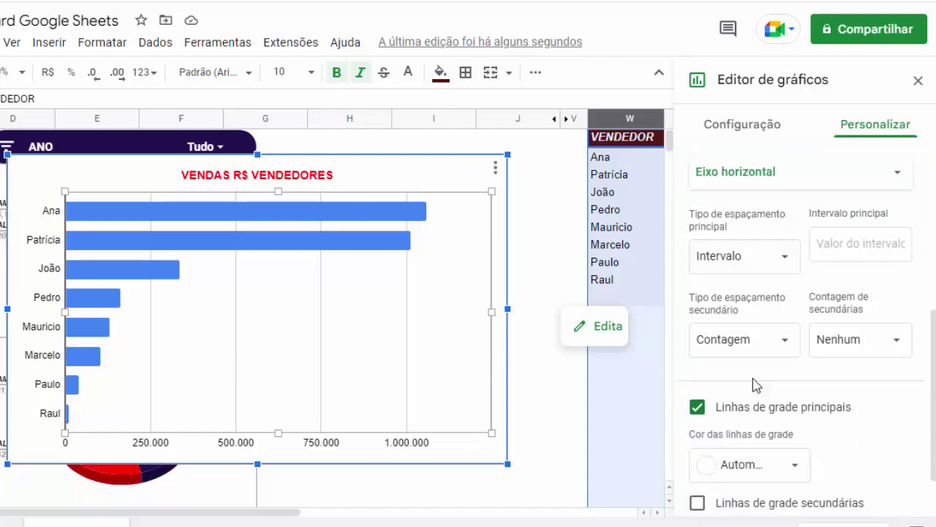
left_click(697, 407)
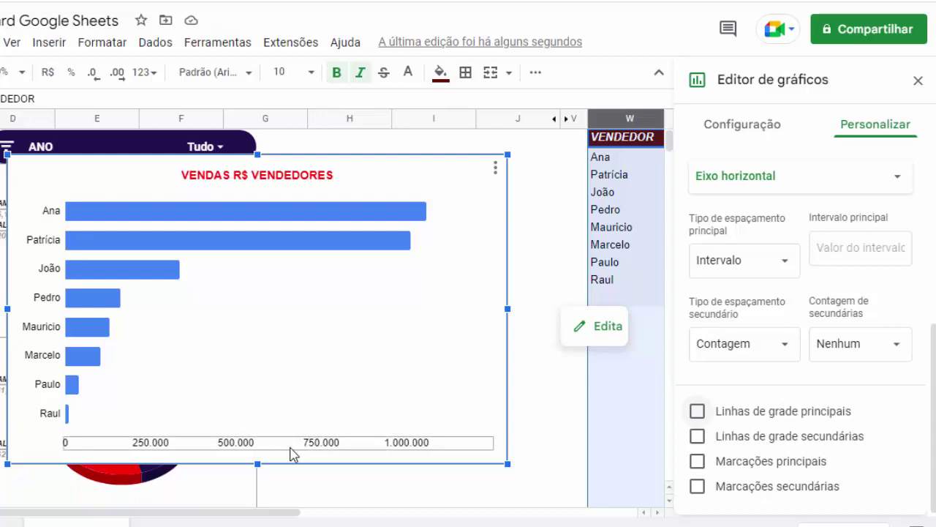
Make the horizontal axis labels 10-point, bold, italic and black.
left_click(267, 449)
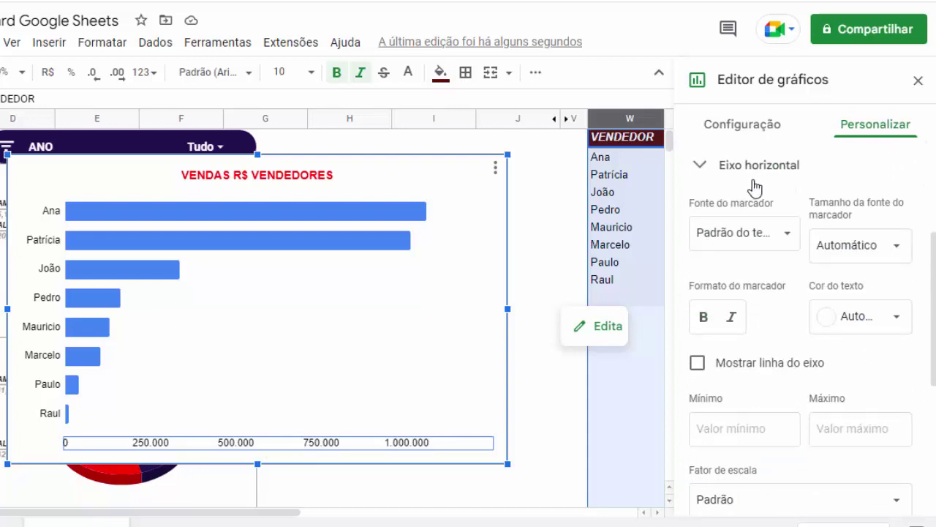
left_click(898, 256)
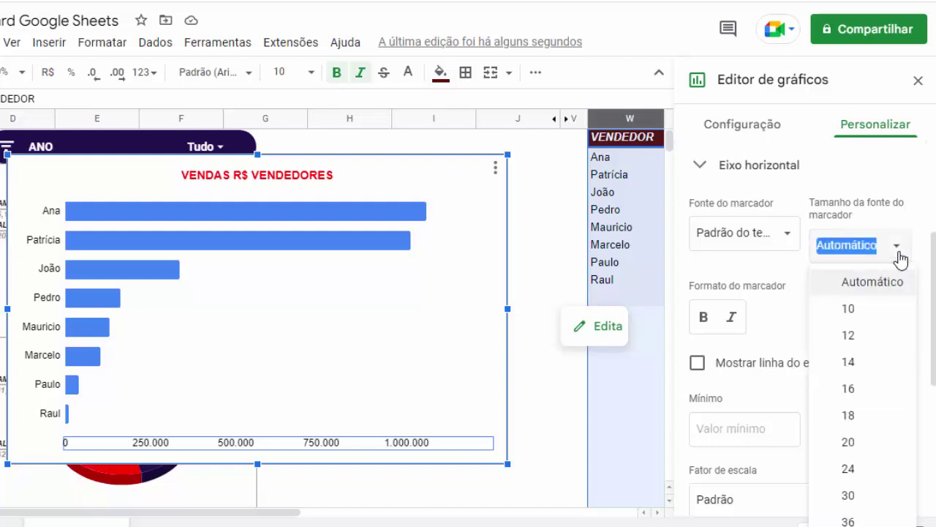
left_click(863, 310)
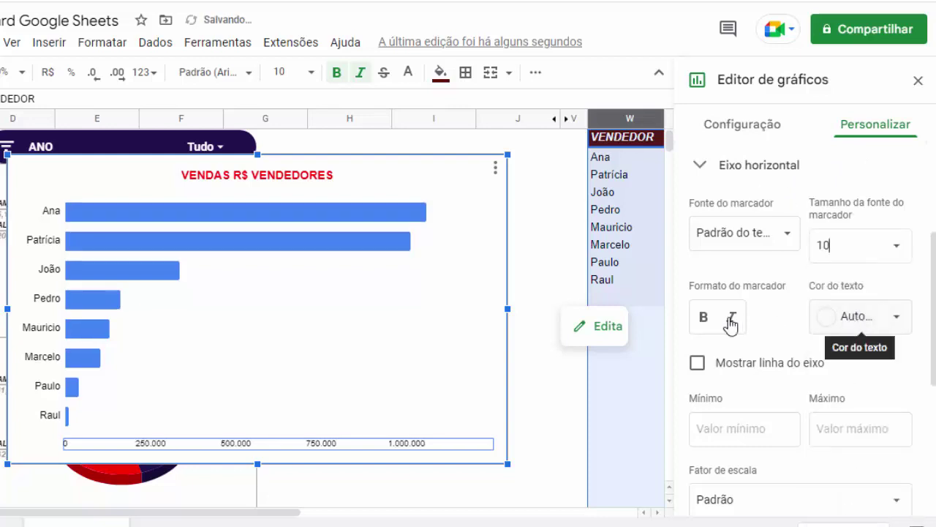
left_click(705, 319)
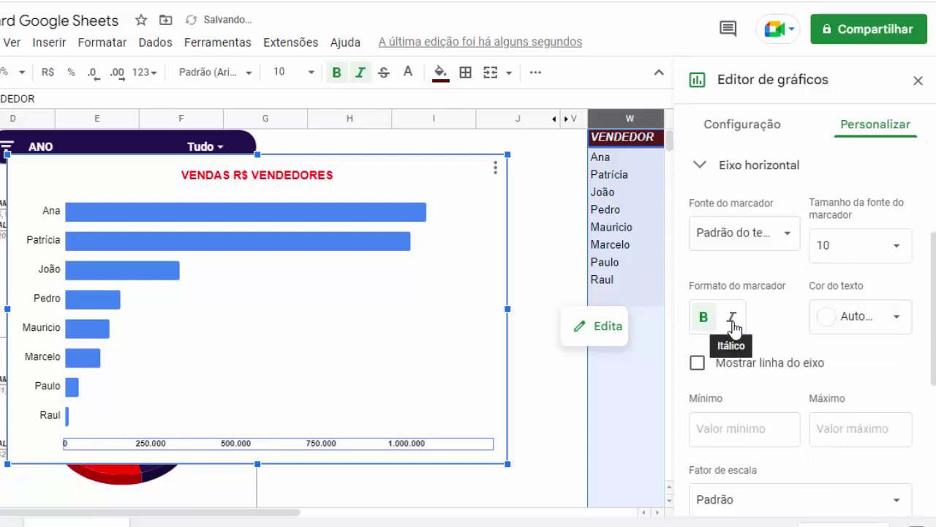
left_click(732, 319)
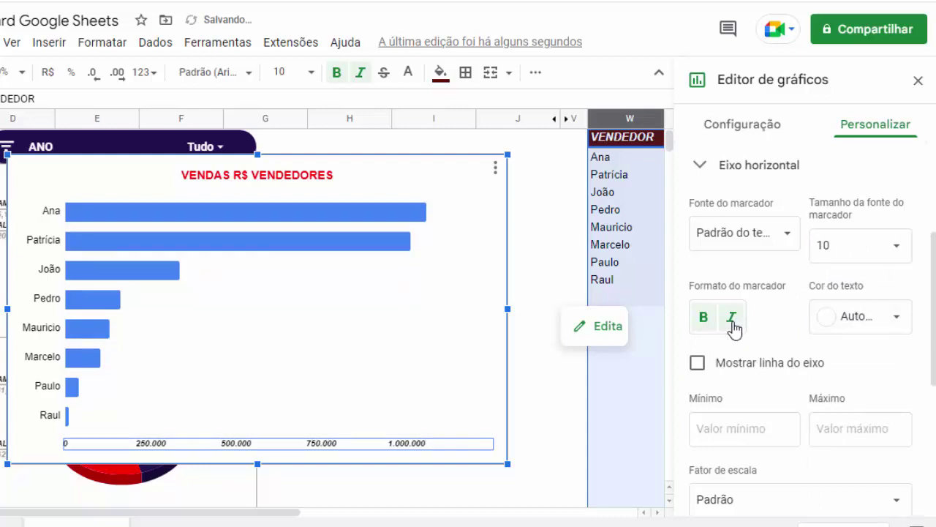
left_click(898, 324)
left_click(727, 59)
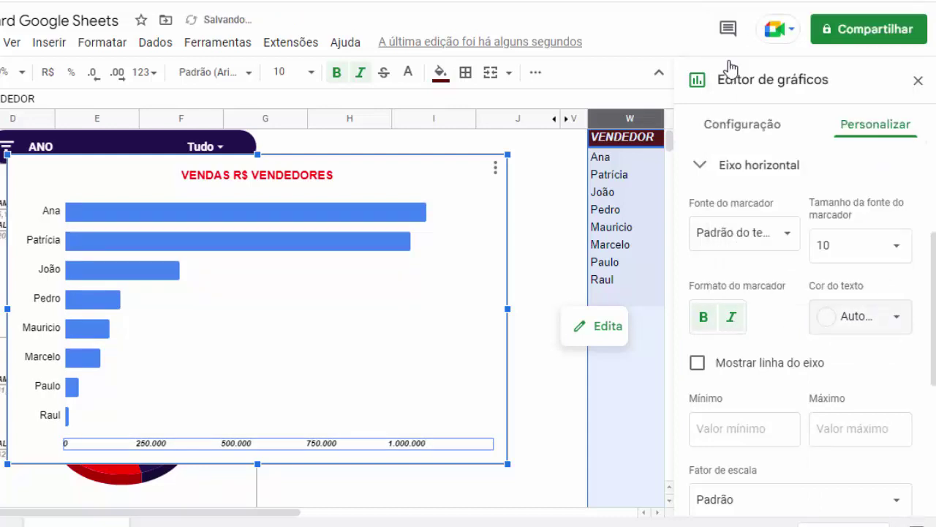
Make the seller name labels on the vertical axis 10-point, bold, italic and black.
scroll(790, 395, "down", 1)
scroll(781, 374, "down", 1)
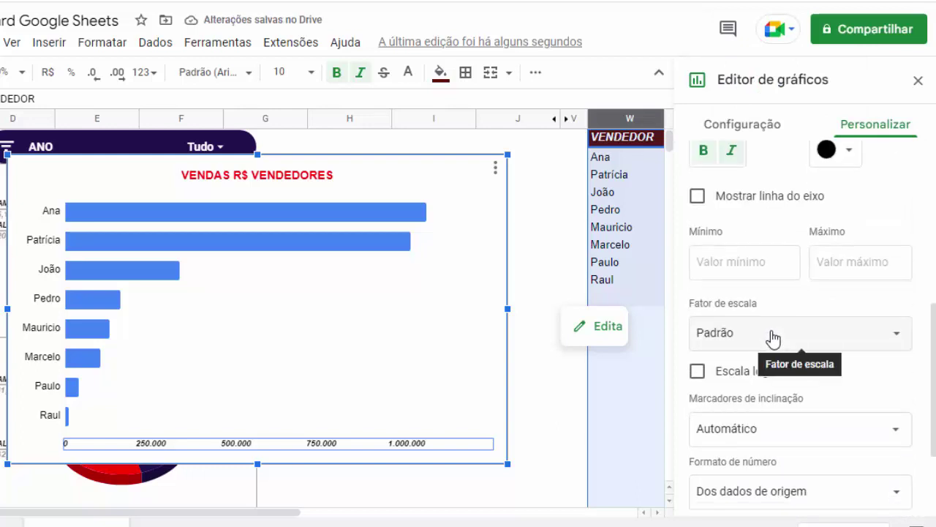
scroll(819, 385, "down", 1)
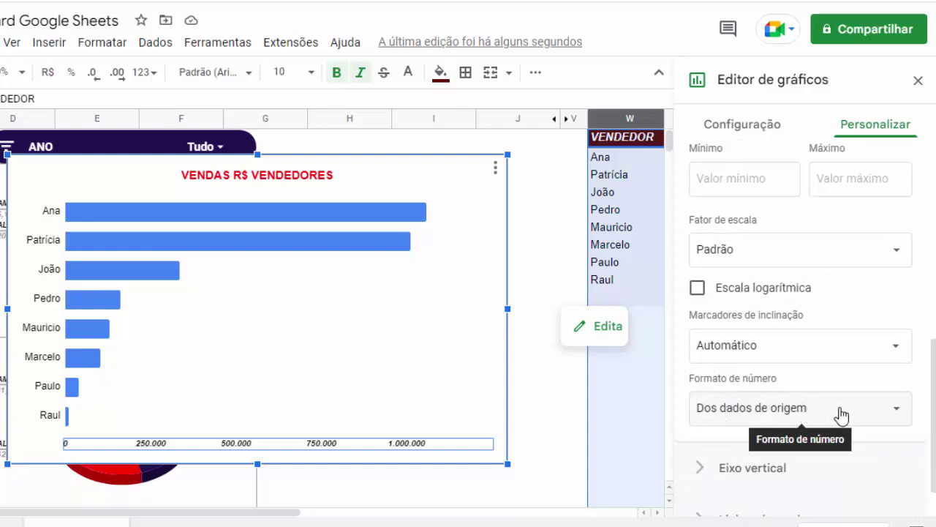
left_click(33, 325)
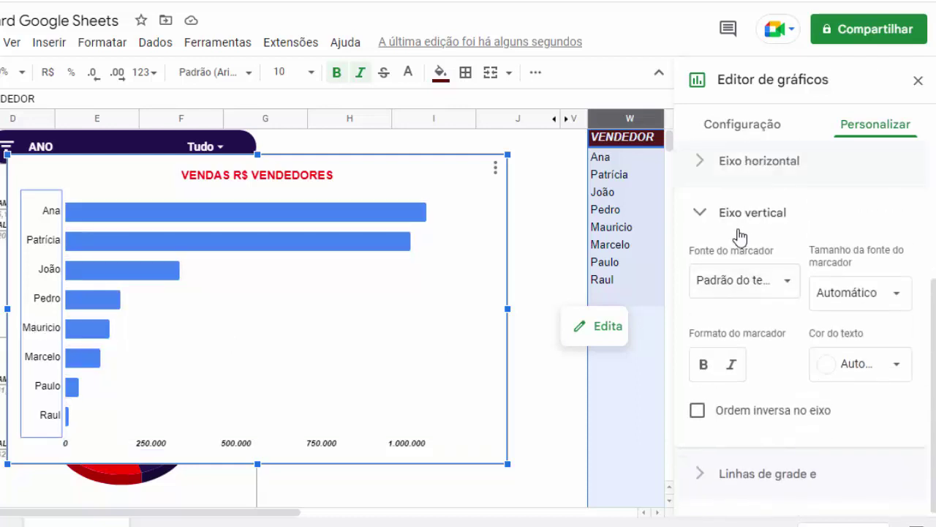
left_click(896, 299)
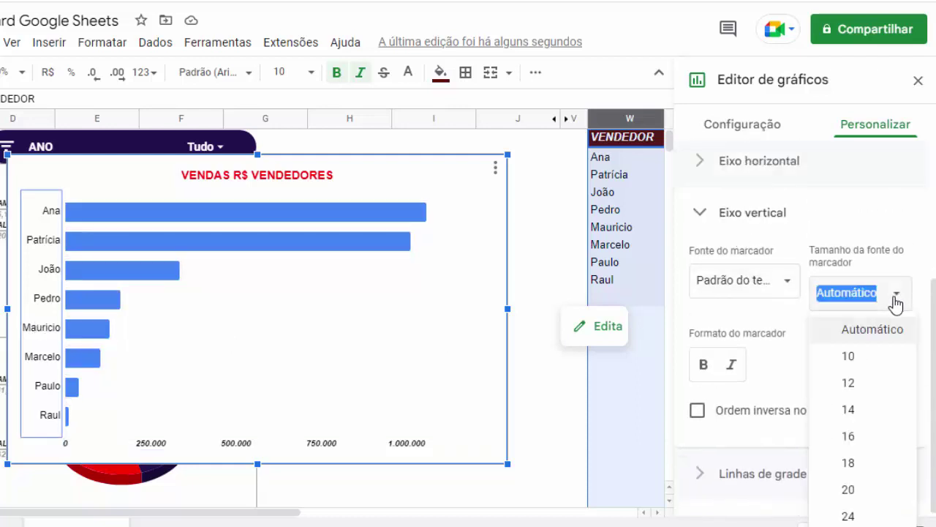
left_click(866, 353)
left_click(706, 370)
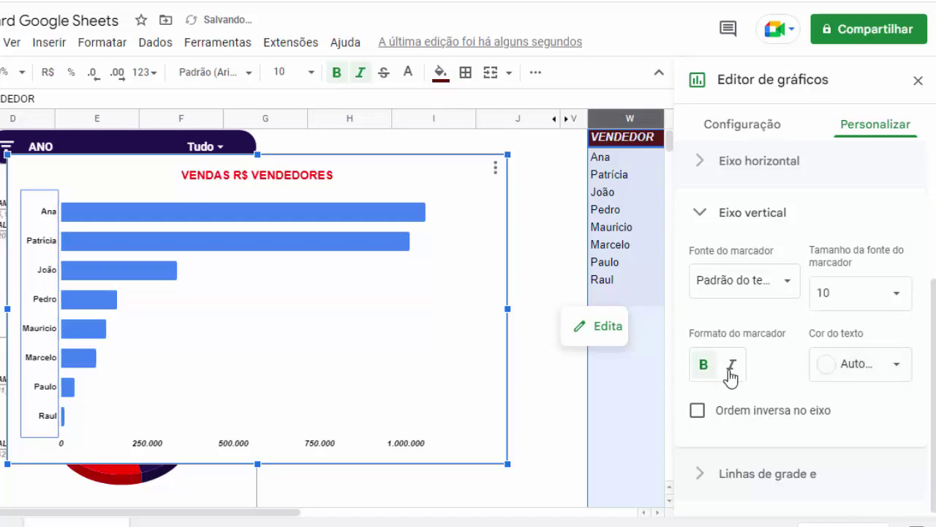
left_click(731, 366)
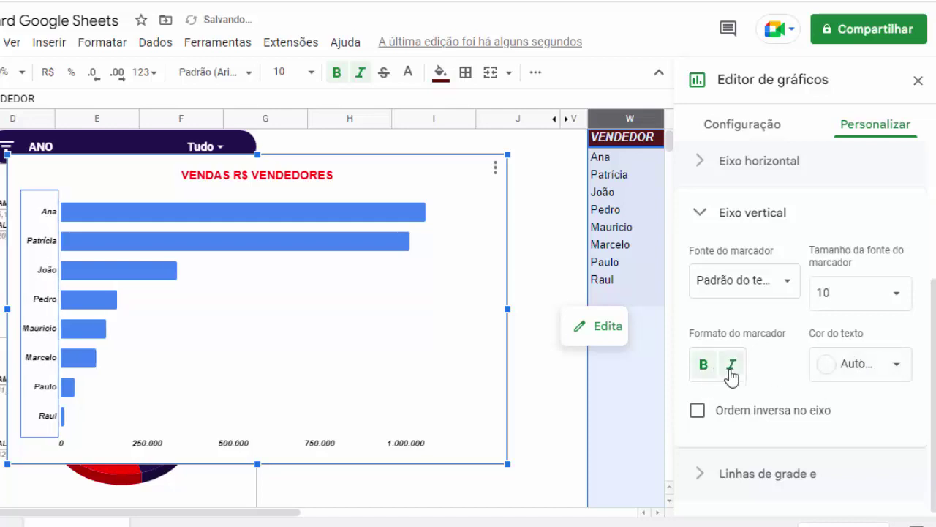
left_click(896, 366)
left_click(728, 105)
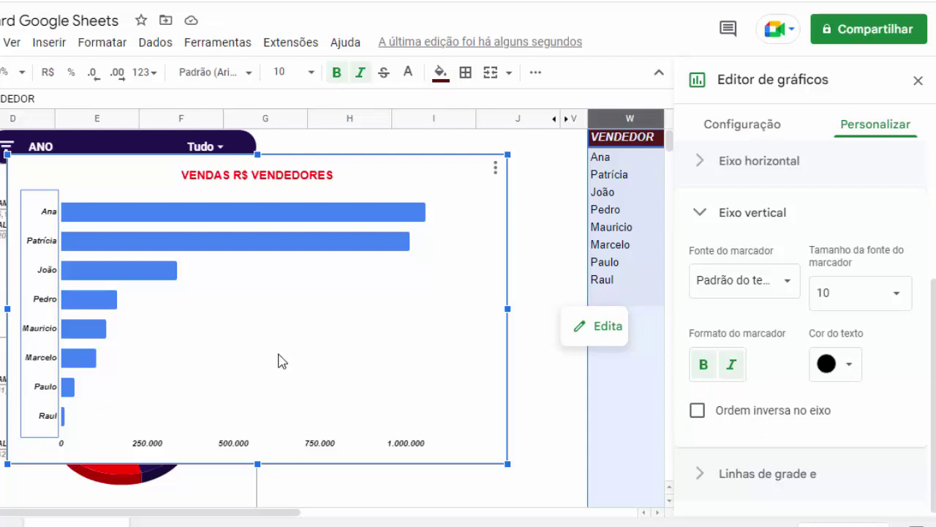
Fill the sales bars magenta and turn on data labels showing each bar's value.
left_click(278, 248)
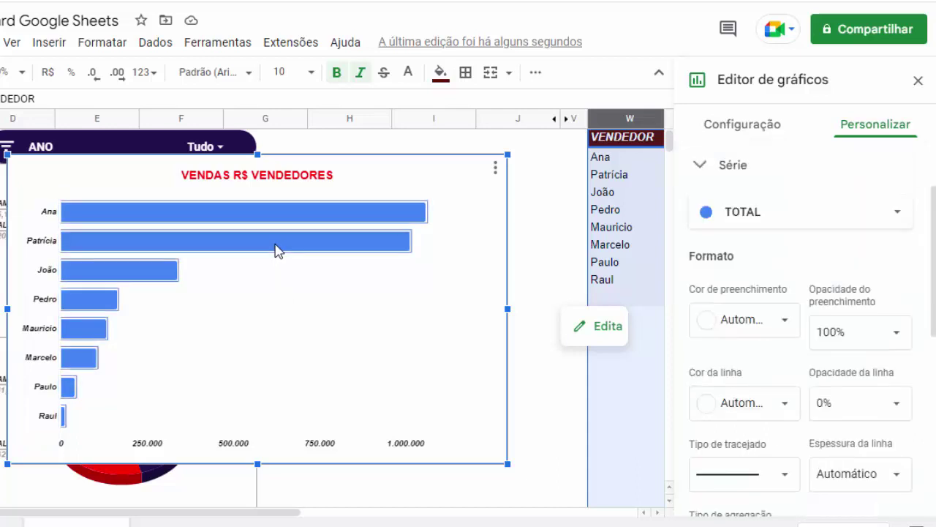
left_click(790, 330)
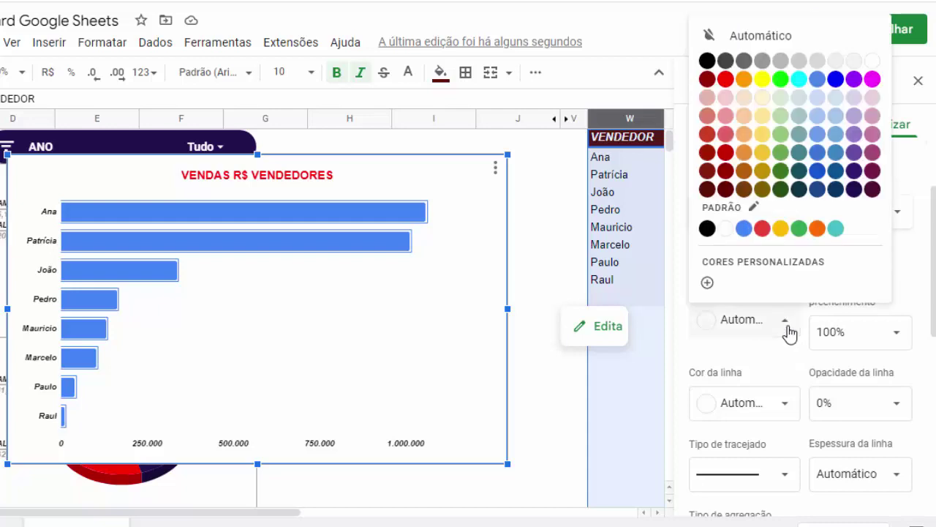
left_click(873, 79)
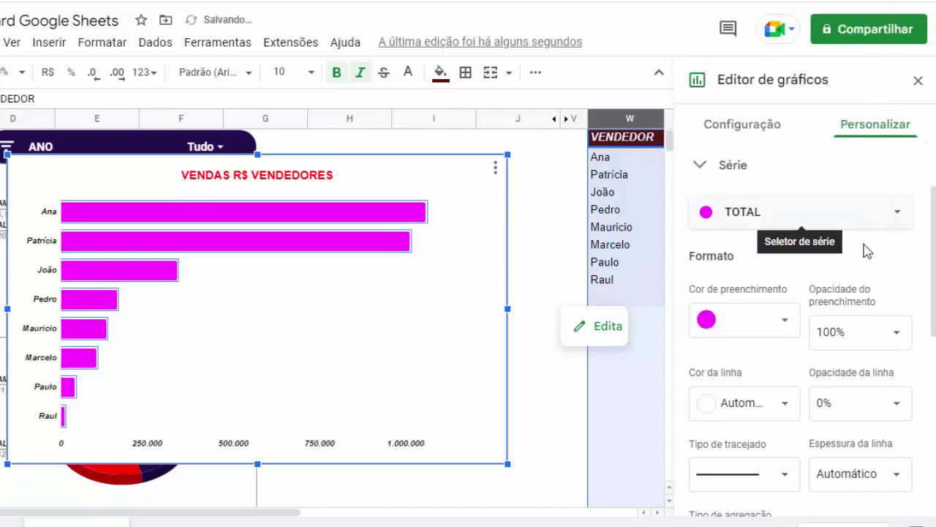
scroll(749, 305, "down", 2)
scroll(749, 306, "down", 2)
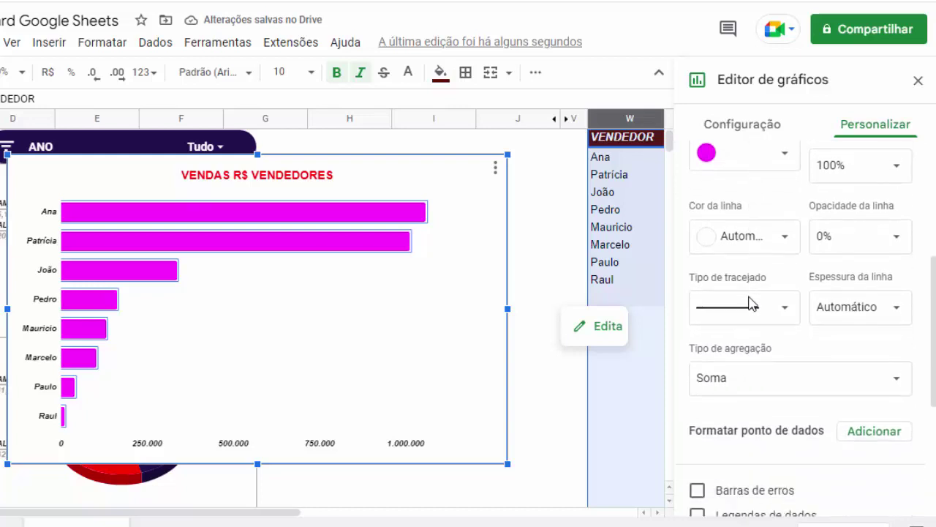
scroll(748, 303, "down", 2)
left_click(698, 433)
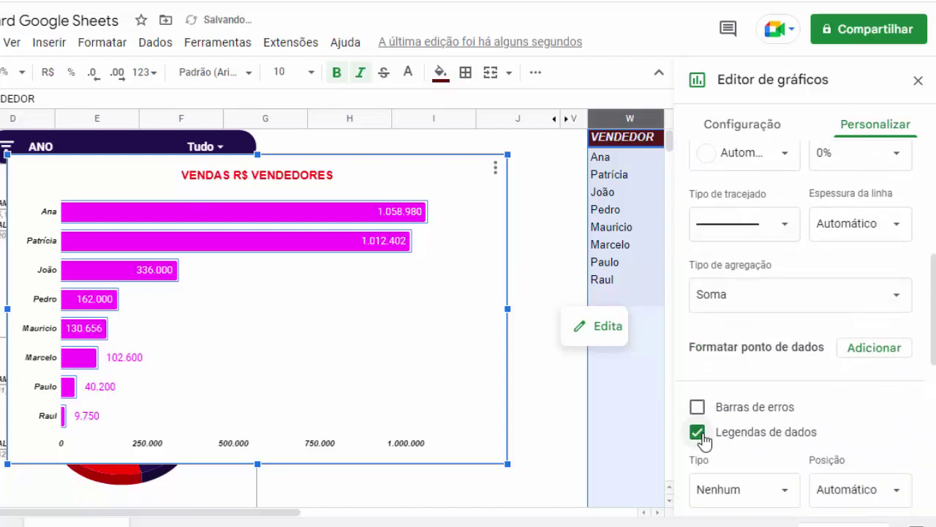
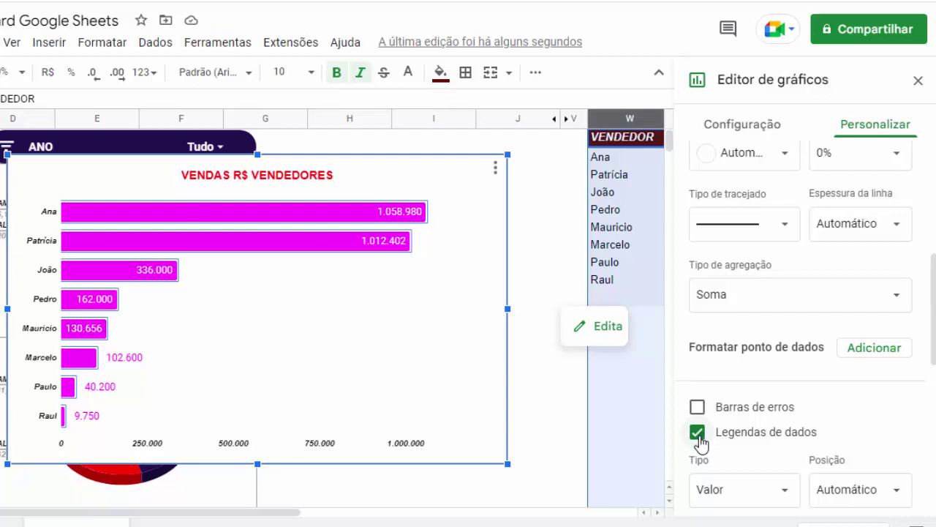
Turn off data labels on the VENDAS R$ VENDEDORES bar chart, keeping aggregation as Soma.
left_click(698, 433)
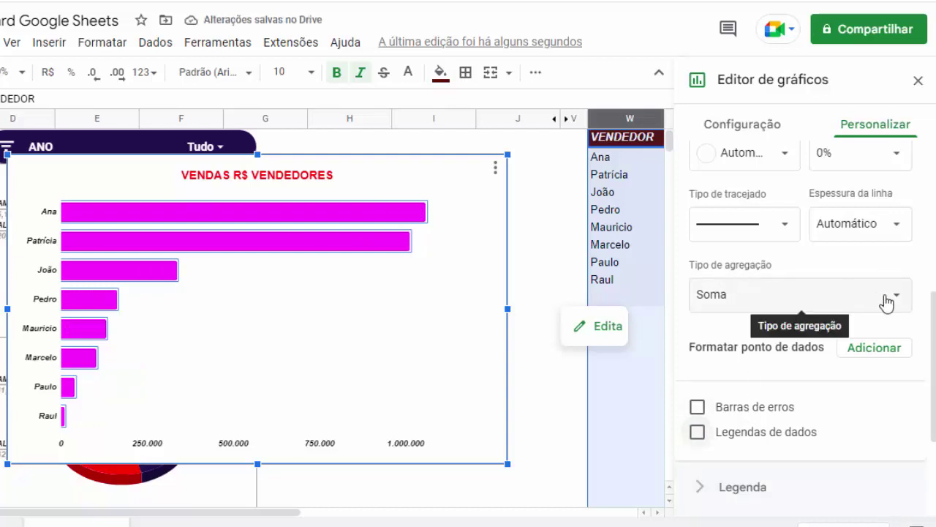
left_click(887, 300)
left_click(738, 293)
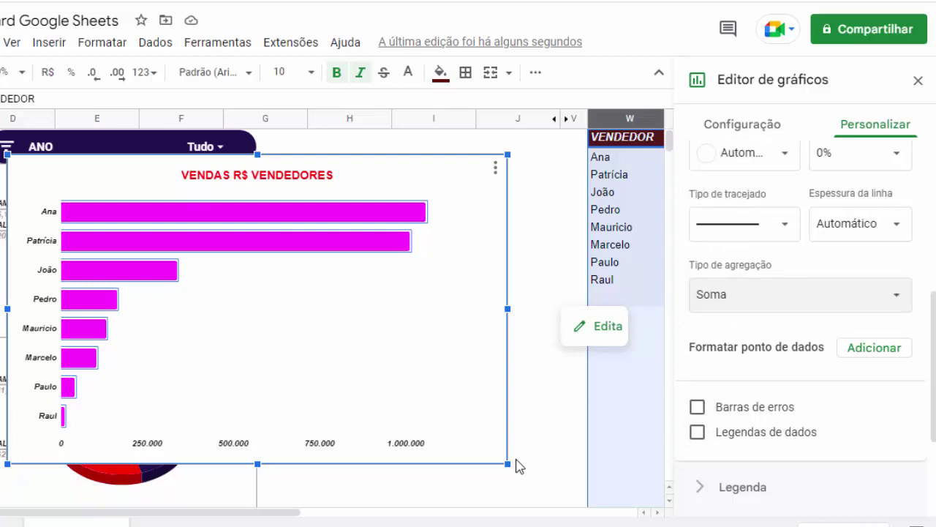
Shrink the bar chart and position it over columns G–J beside the pie charts.
left_click_drag(504, 462, 319, 343)
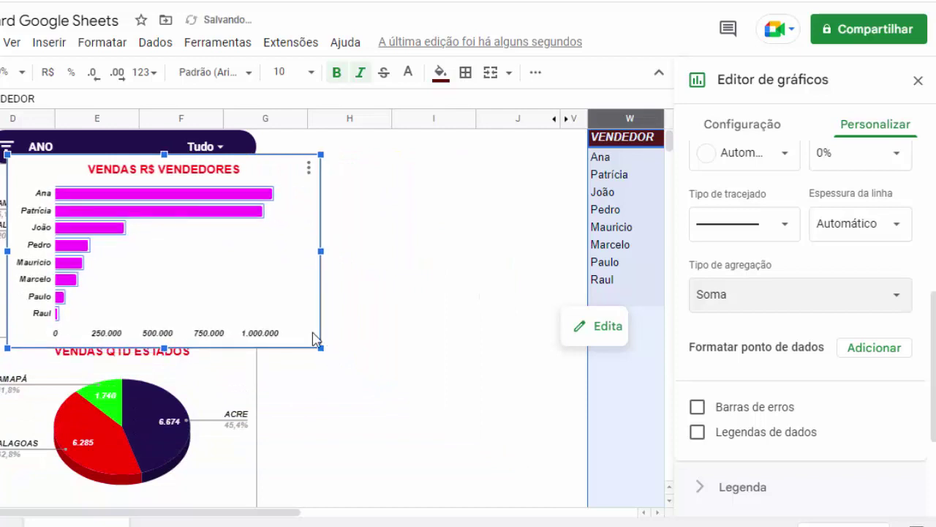
left_click_drag(159, 271, 411, 277)
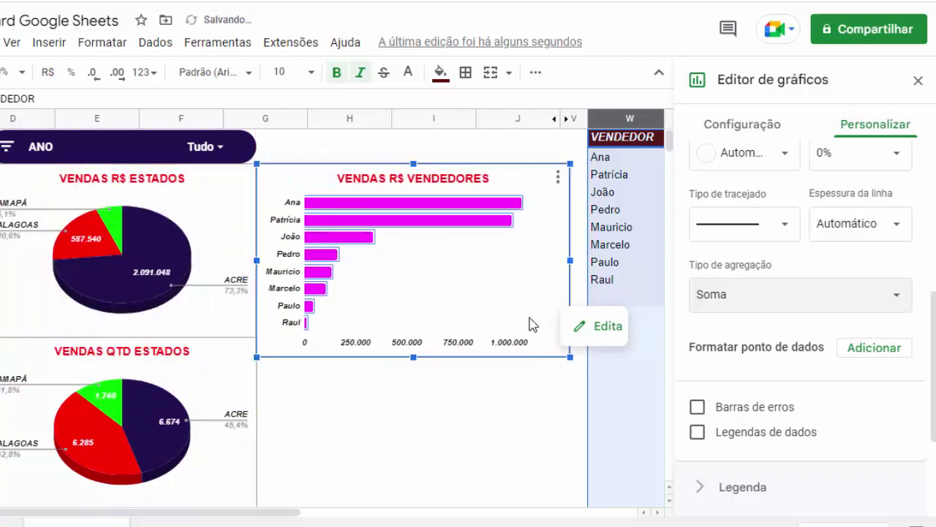
left_click(918, 82)
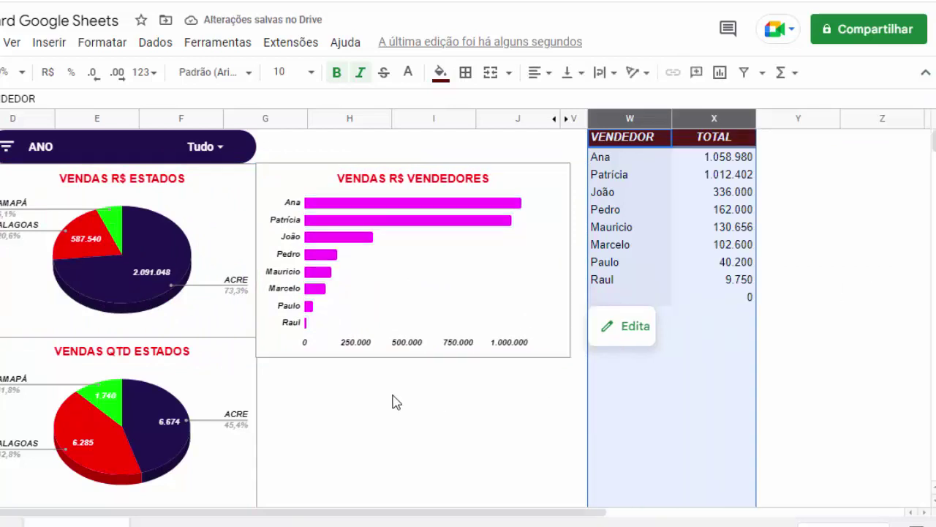
left_click(391, 354)
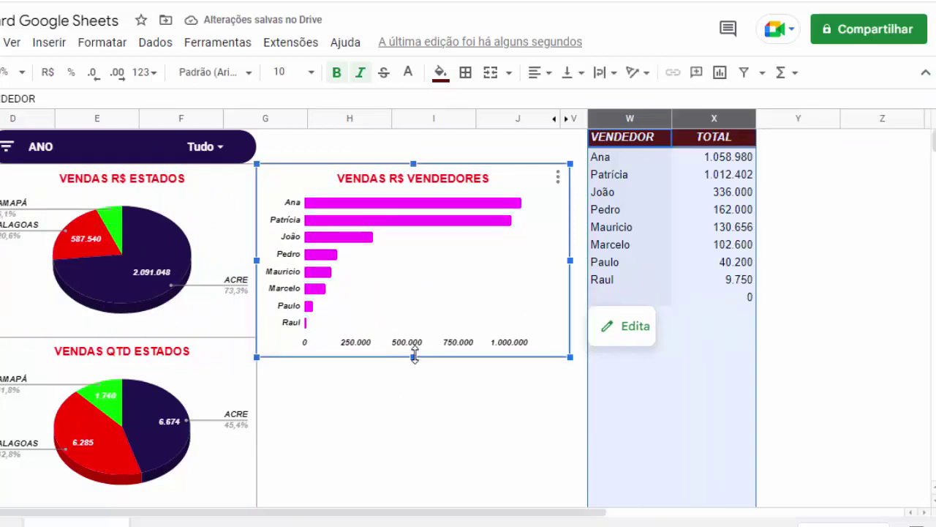
left_click_drag(414, 356, 414, 338)
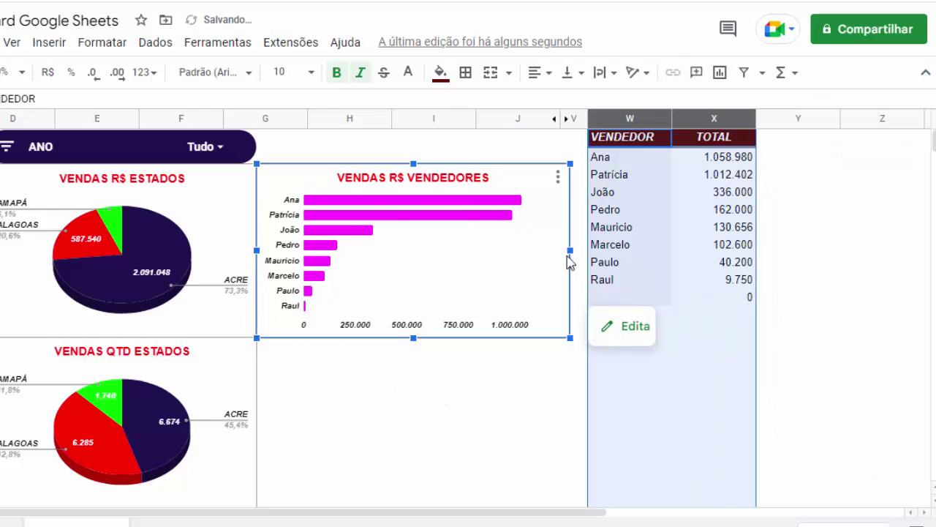
left_click_drag(569, 250, 558, 251)
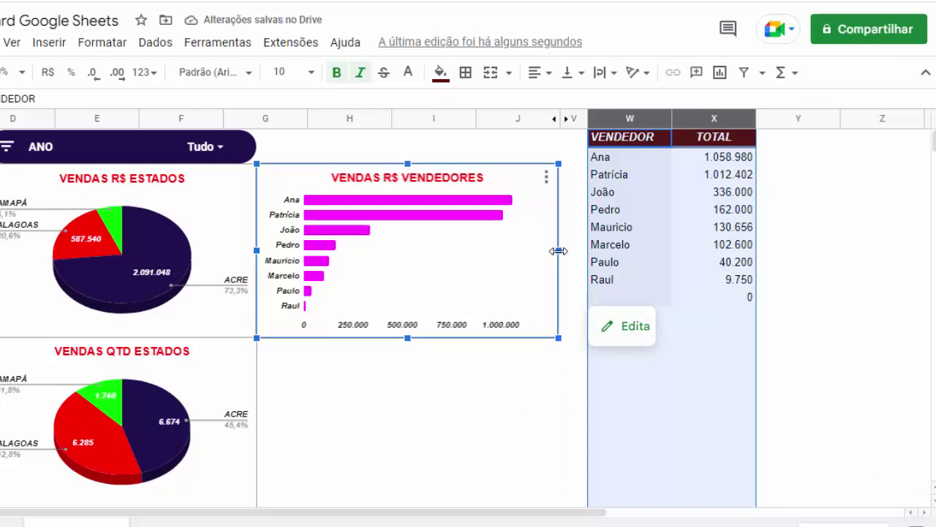
left_click(460, 372)
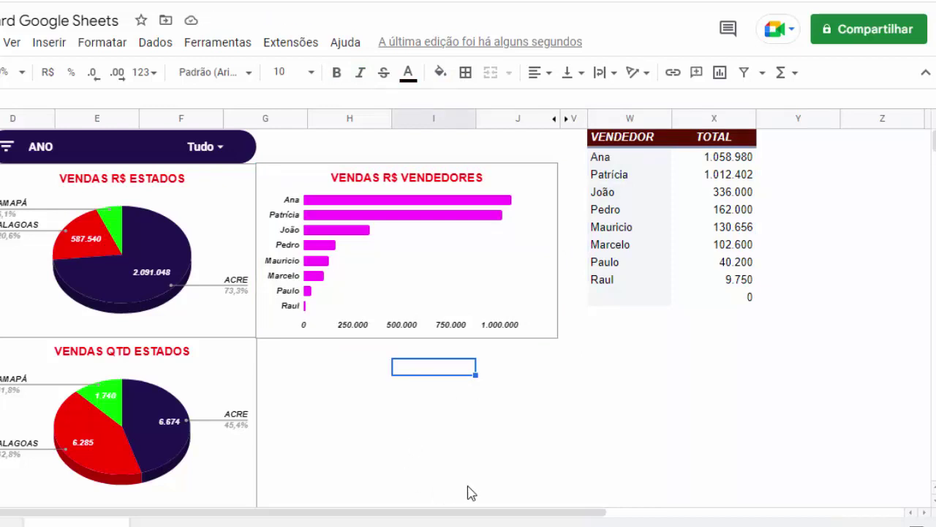
Copy the ANO filter control, paste it at H1 and align it above the vendors chart.
left_click(247, 155)
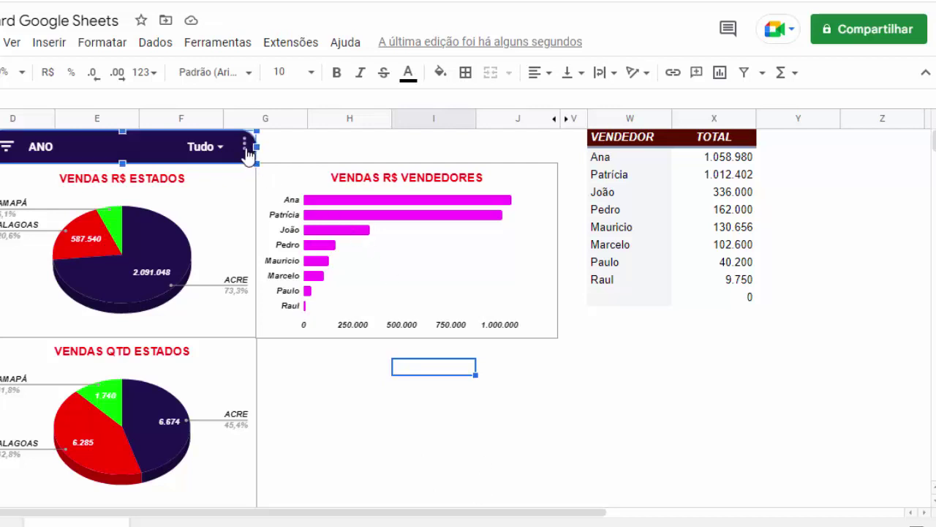
left_click(245, 147)
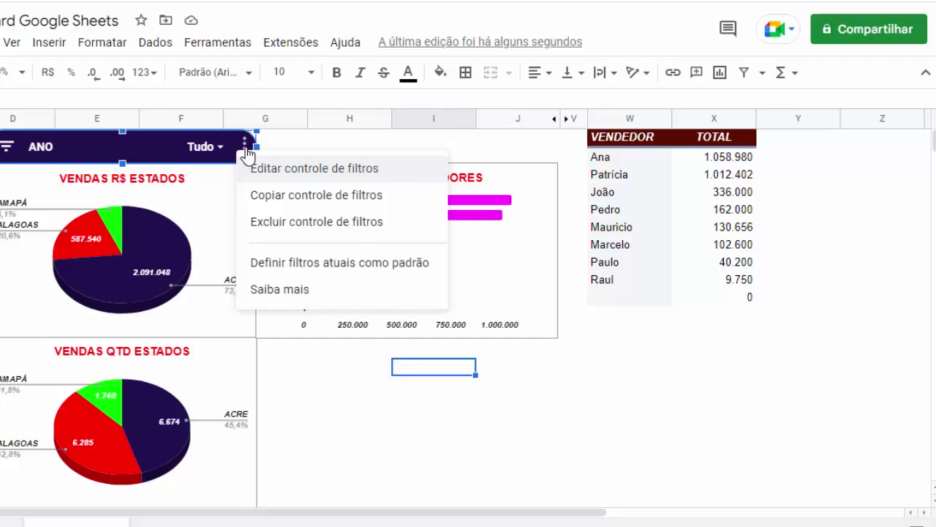
left_click(302, 202)
left_click(310, 144)
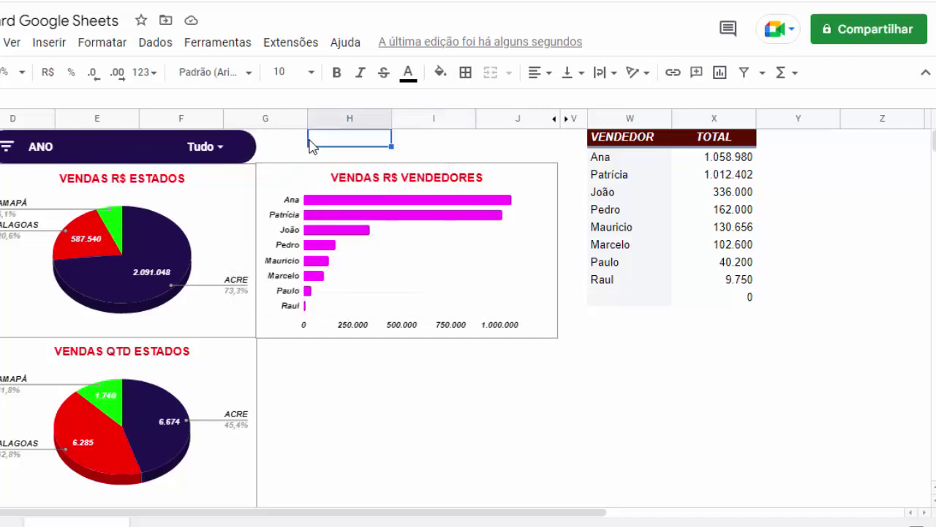
right_click(313, 144)
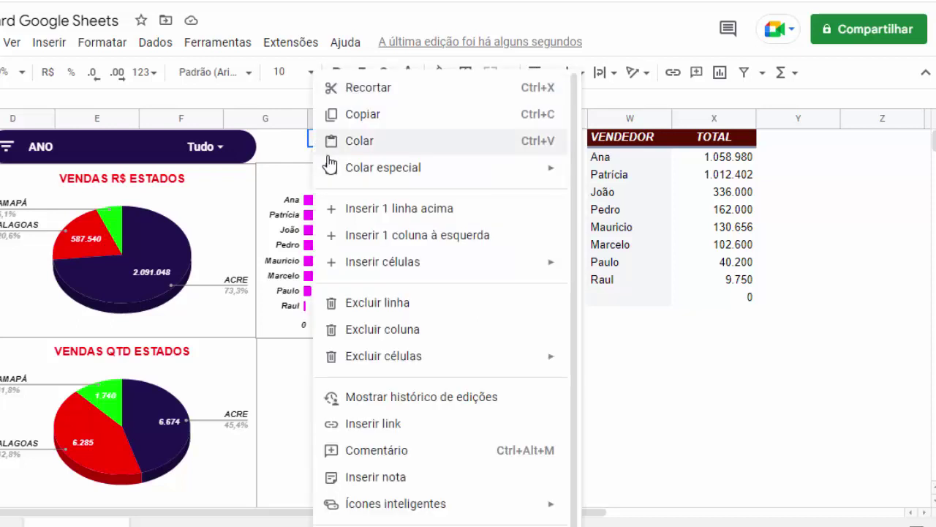
left_click(361, 143)
left_click_drag(424, 155, 349, 148)
left_click(388, 402)
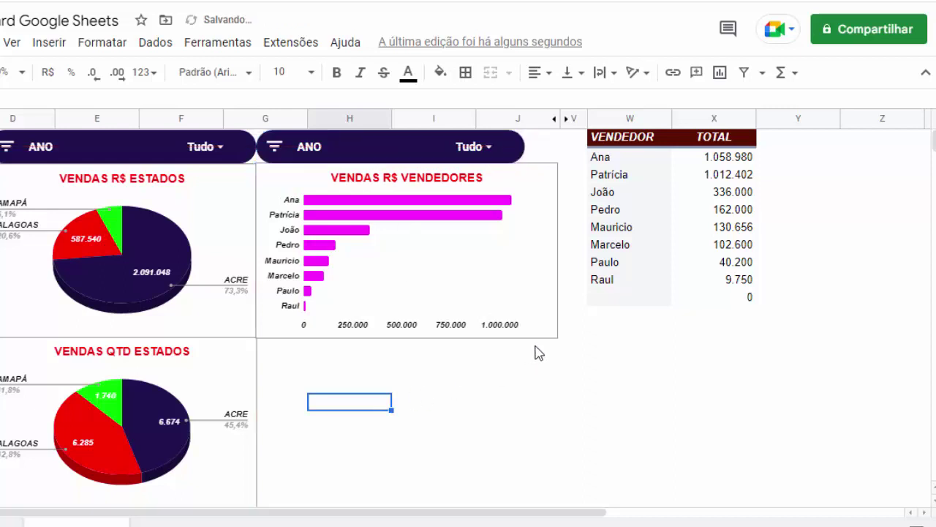
Narrow the VENDAS R$ VENDEDORES chart to match the new filter's width.
left_click(555, 281)
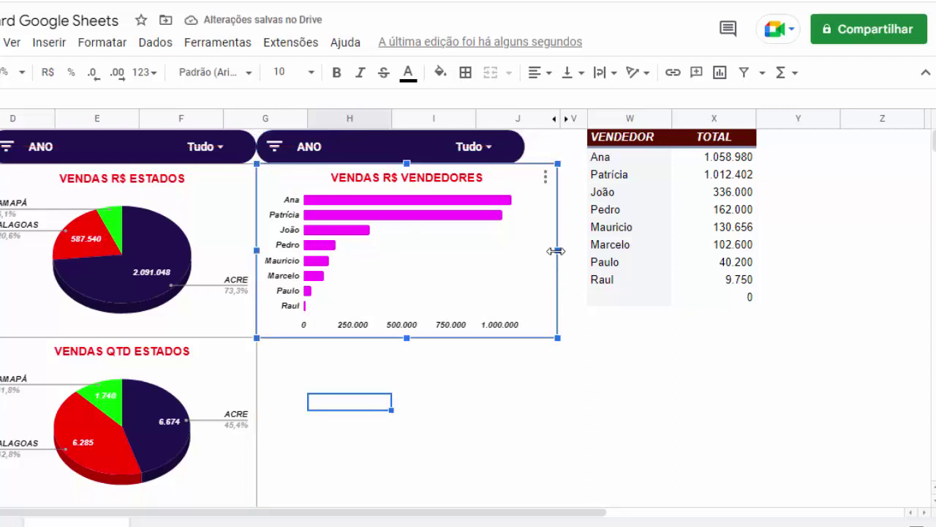
left_click_drag(556, 250, 525, 251)
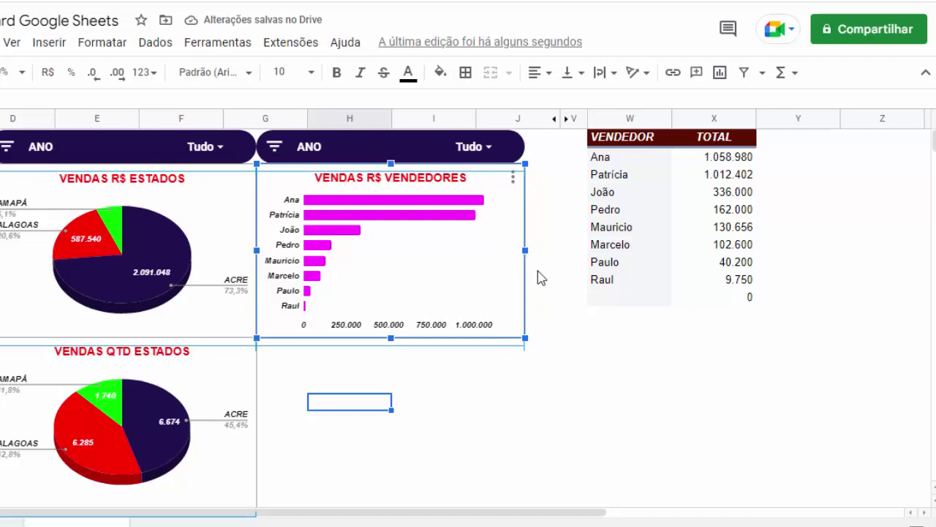
left_click(582, 366)
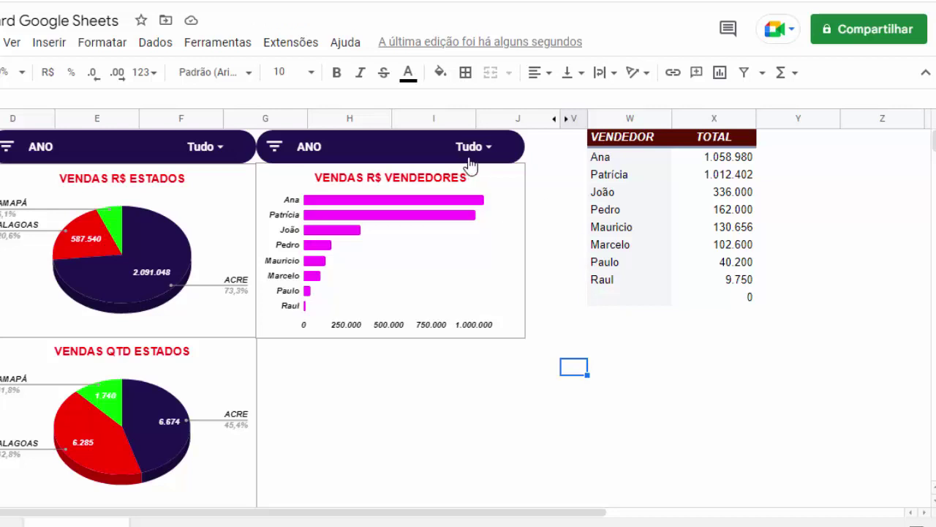
Make the second filter control filter the Produto column over range B1:L1000.
left_click(519, 155)
left_click(517, 150)
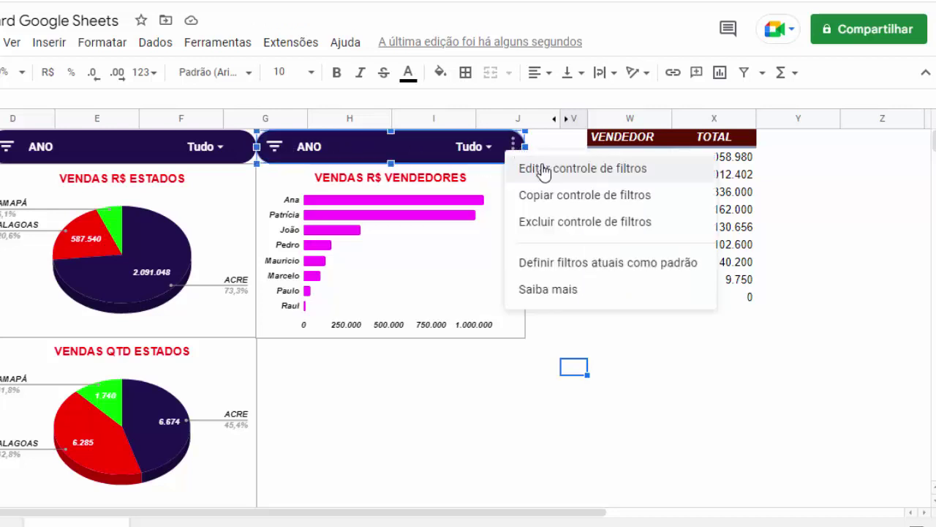
left_click(545, 169)
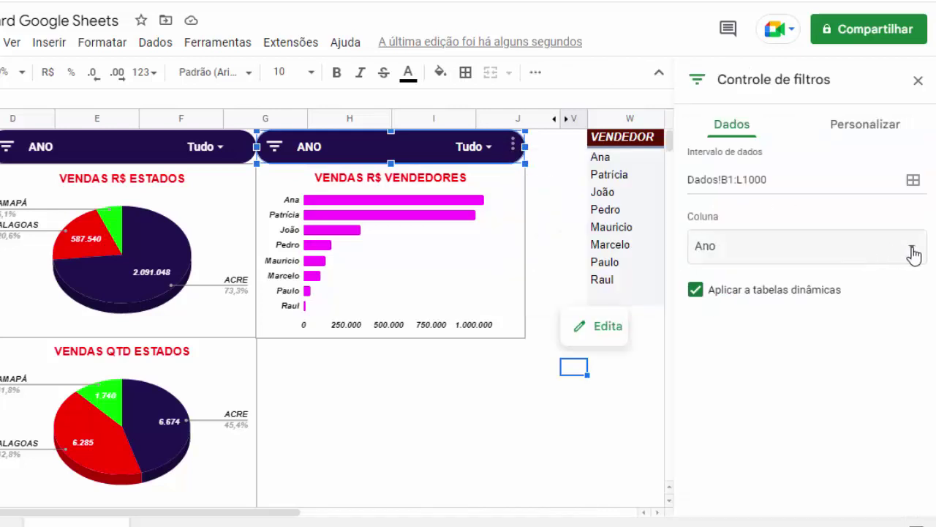
left_click(911, 248)
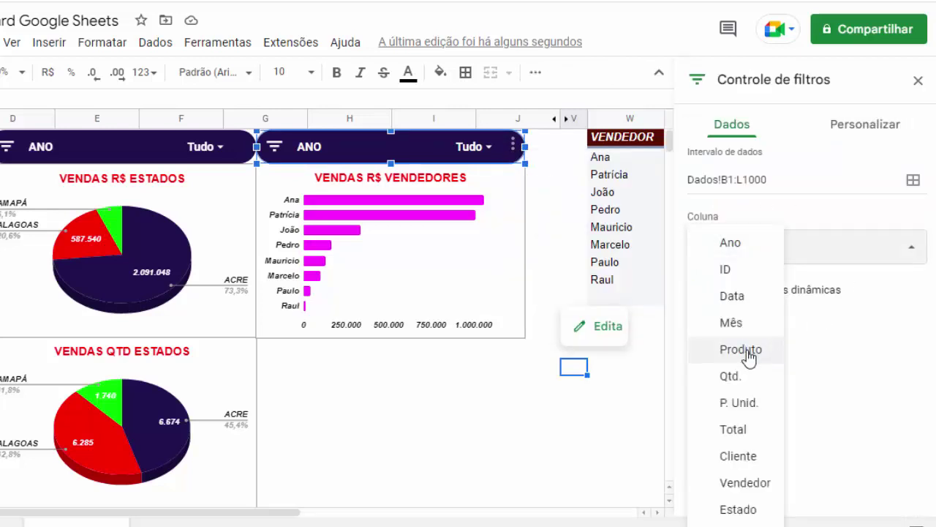
left_click(746, 354)
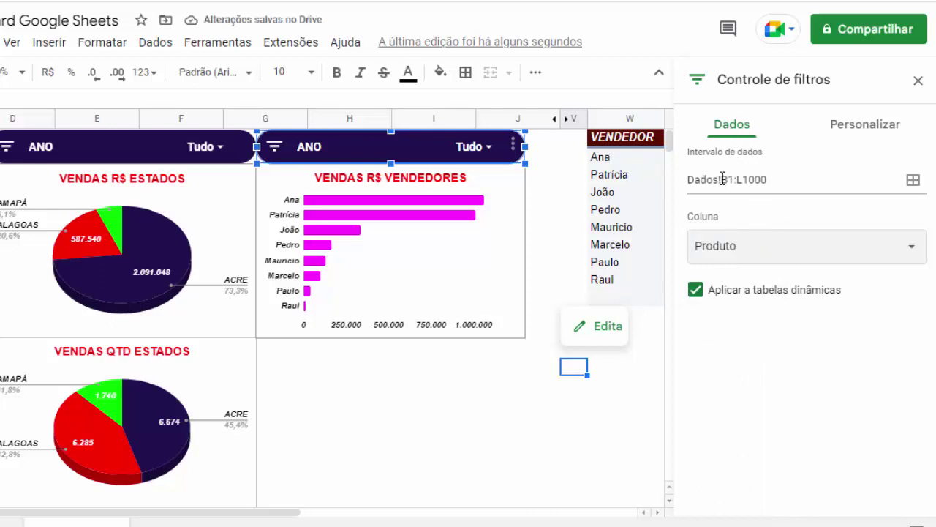
left_click_drag(722, 179, 765, 179)
left_click(778, 180)
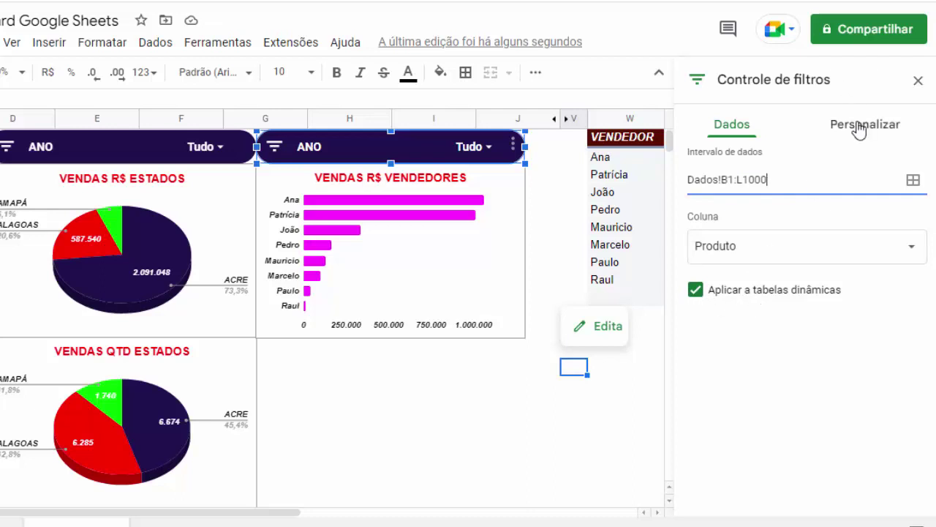
Retitle the filter control from ANO to PRODUTO and close its settings.
left_click(857, 123)
left_click_drag(743, 185, 690, 191)
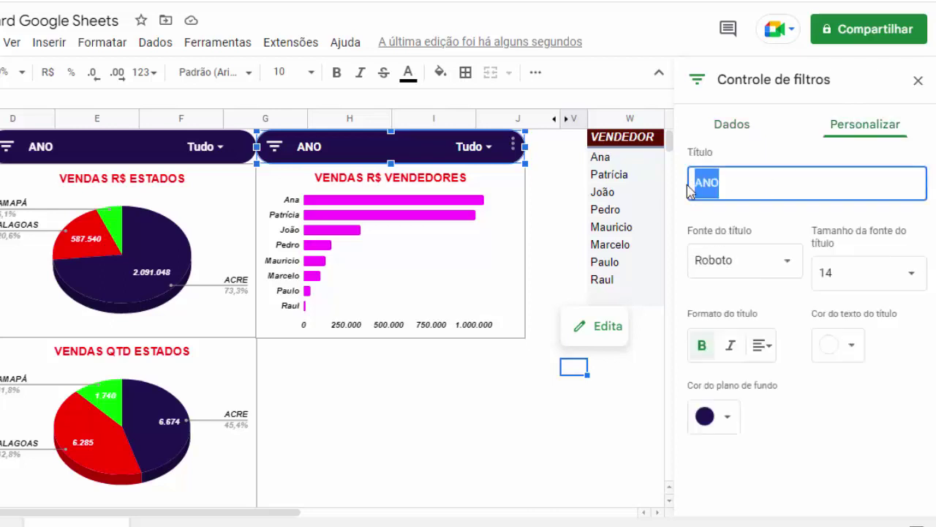
type("PRO")
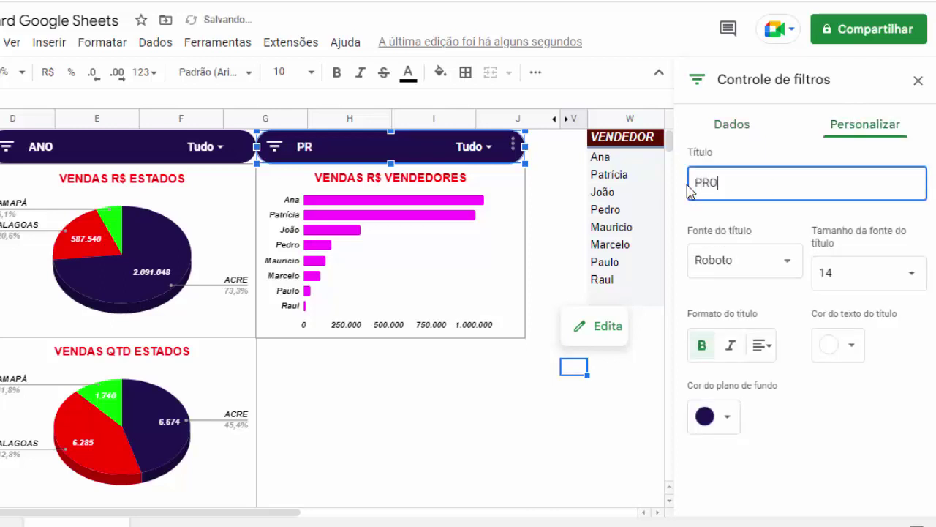
type("DUTO")
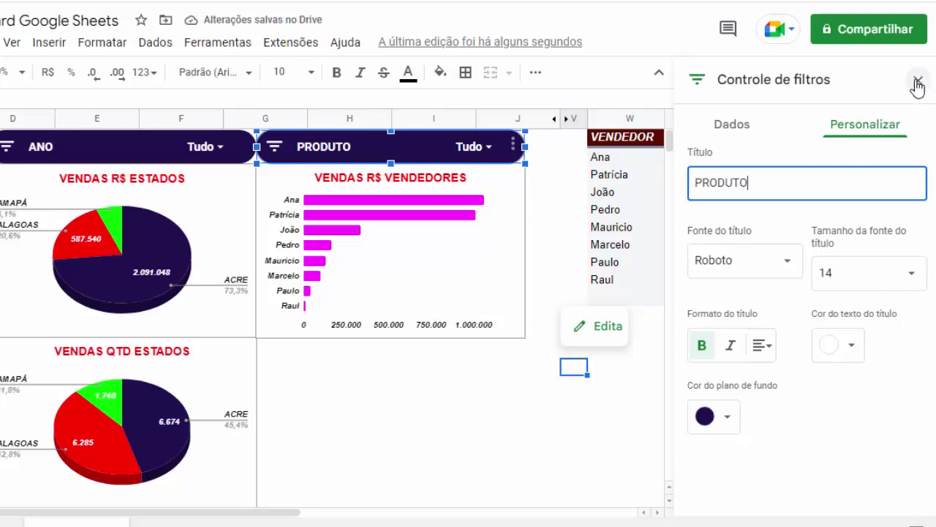
left_click(918, 80)
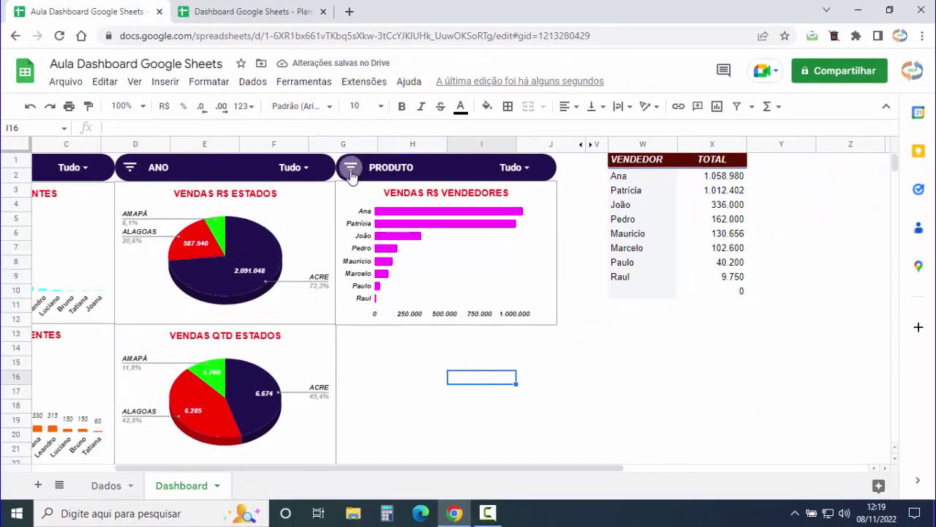
Test the PRODUTO filter by showing only TV 32 on the dashboard.
left_click(351, 168)
left_click(431, 224)
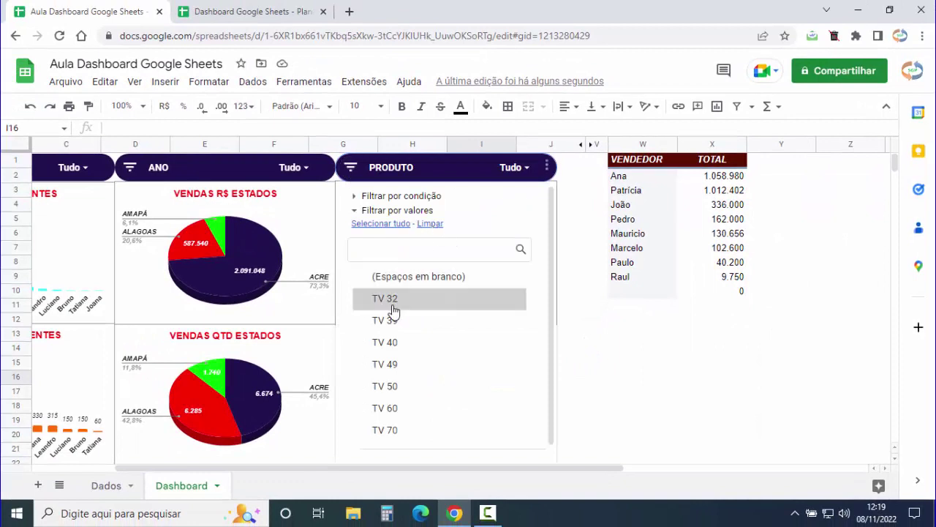
left_click(385, 299)
scroll(549, 366, "down", 2)
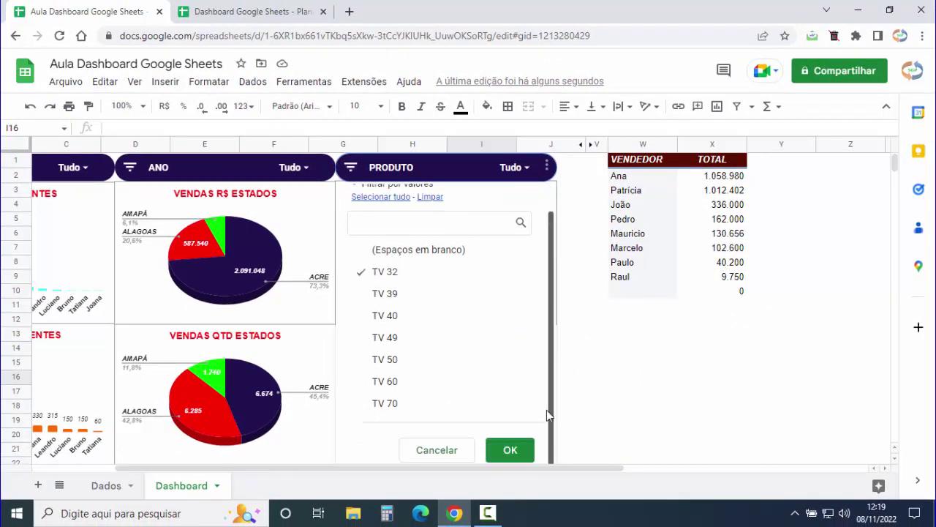
left_click(514, 451)
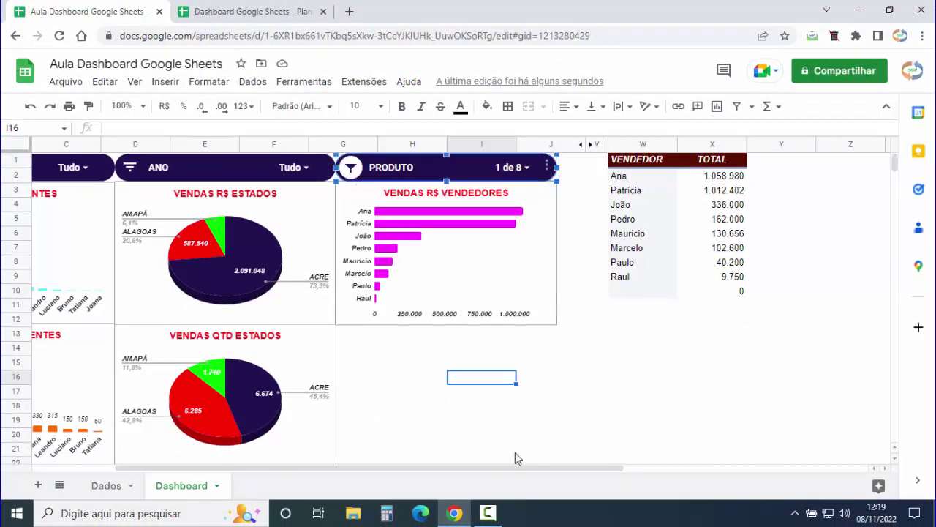
Reselect all products in the PRODUTO filter and apply it.
left_click(351, 168)
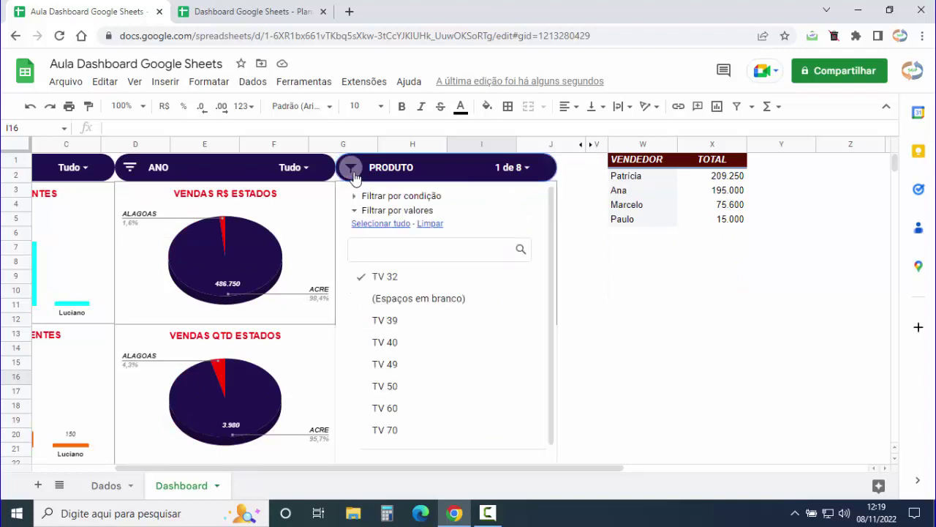
left_click(379, 226)
left_click_drag(553, 316, 552, 387)
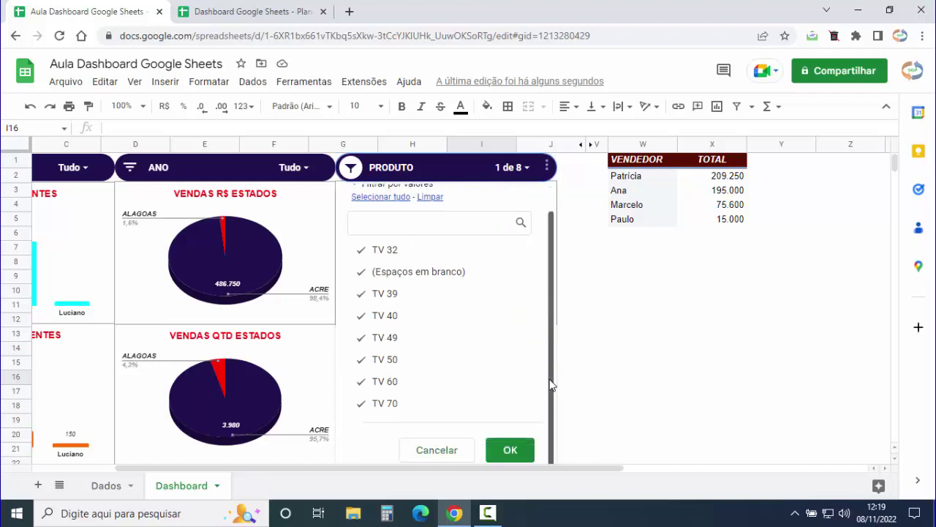
left_click(521, 452)
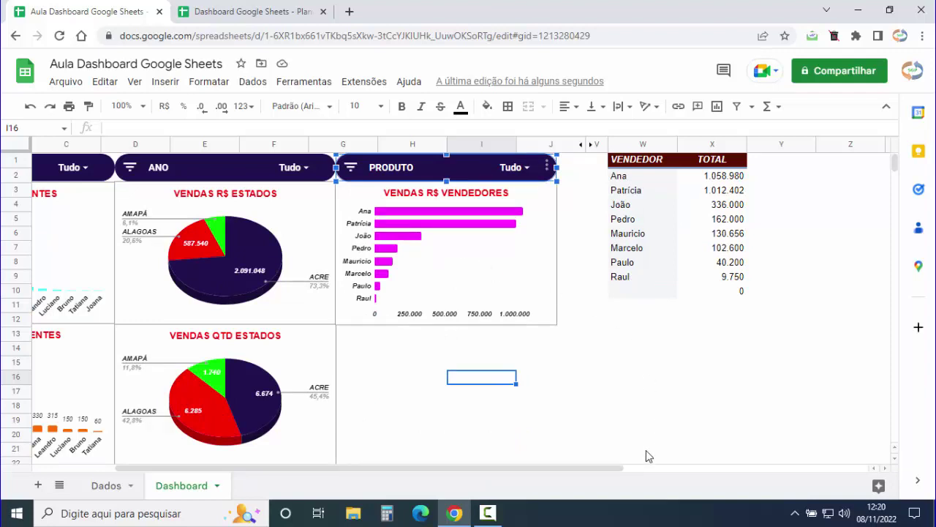
Narrow column Y and paste a copy of the VENDEDOR/TOTAL pivot table at Z1.
left_click_drag(560, 469, 697, 472)
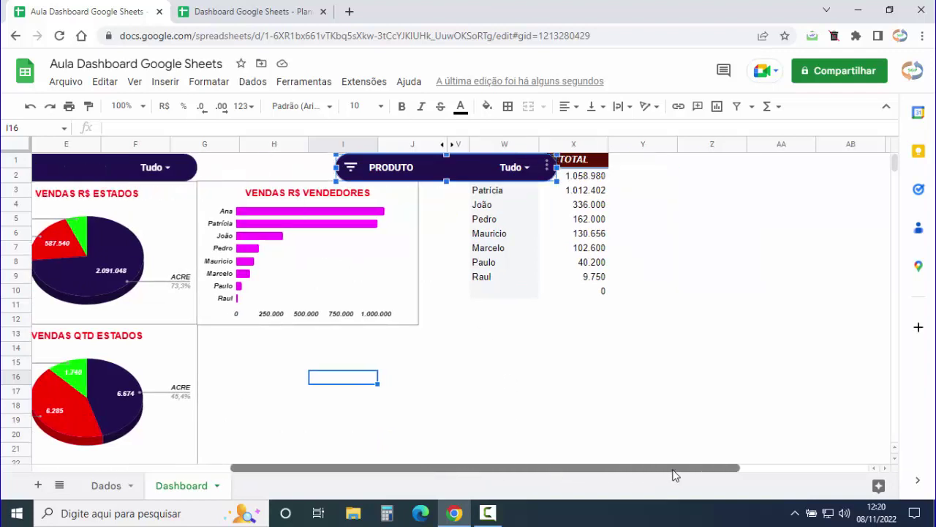
left_click(534, 367)
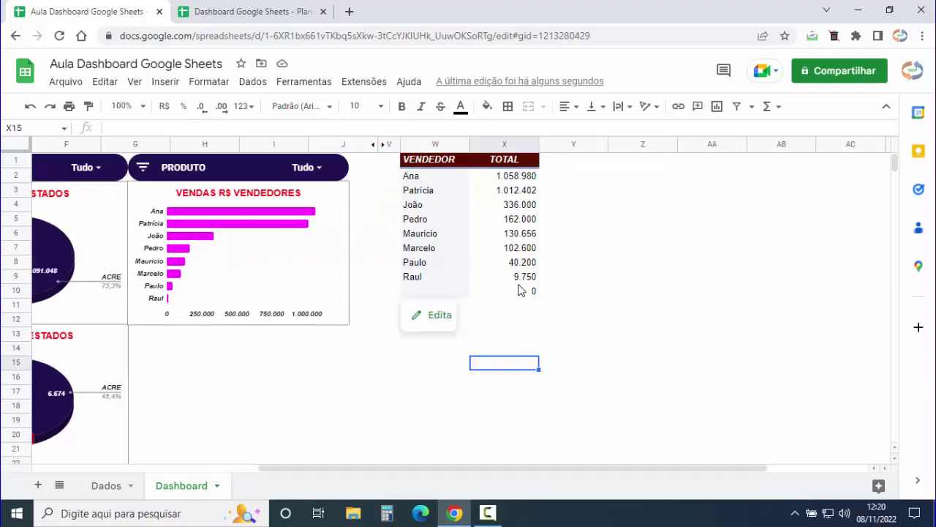
left_click_drag(608, 146, 559, 156)
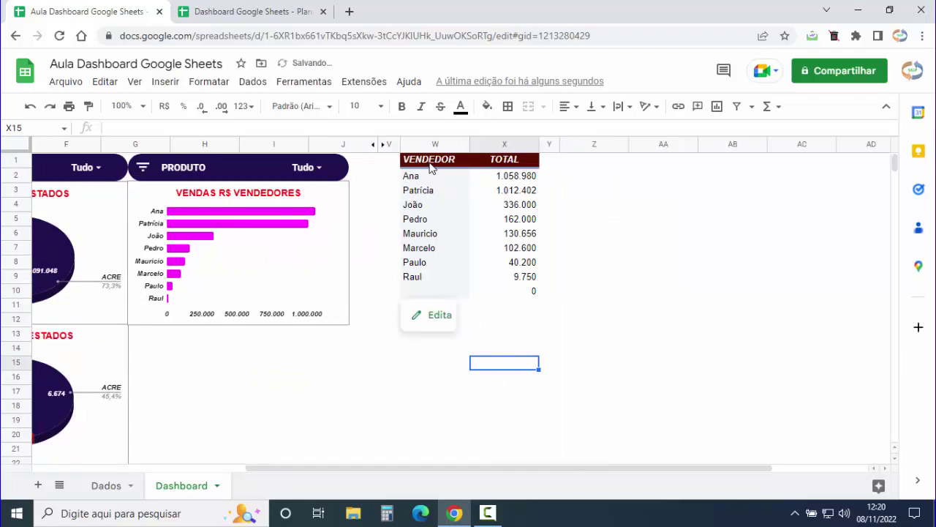
left_click_drag(432, 167, 500, 293)
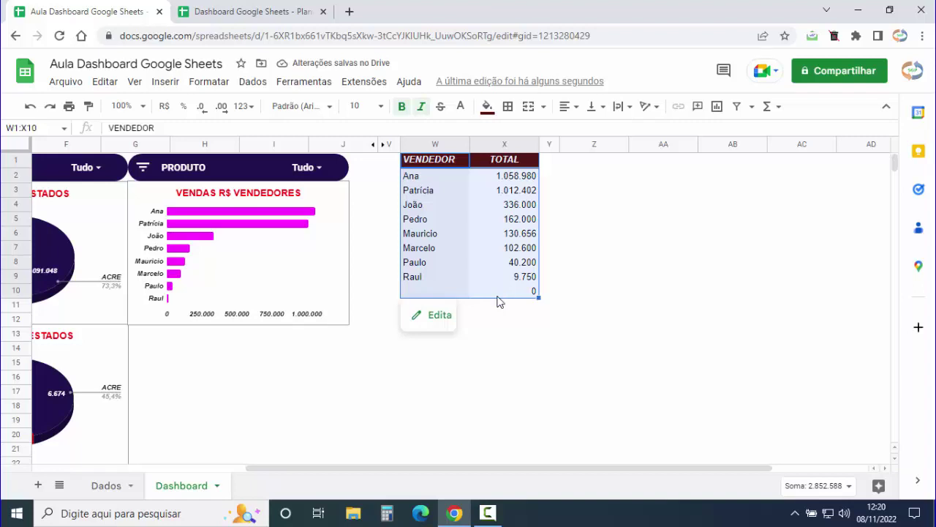
left_click(606, 161)
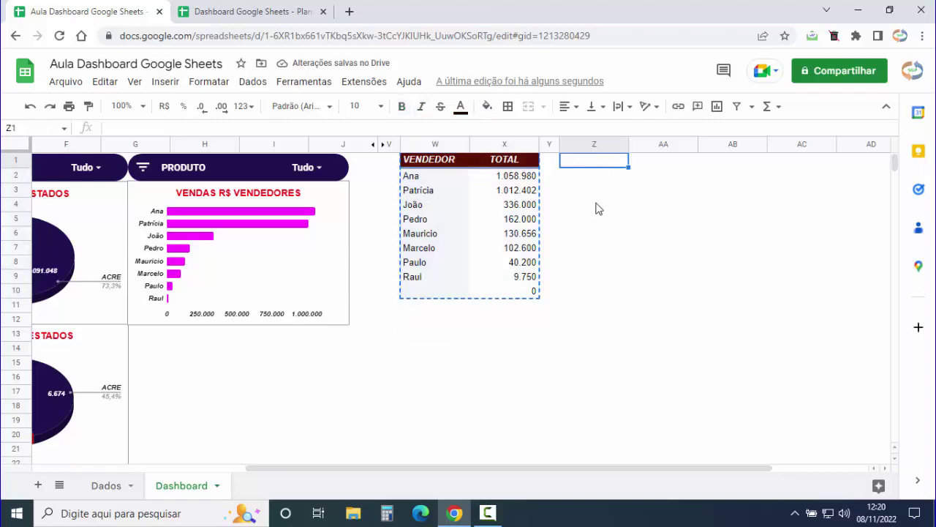
key("ctrl+v")
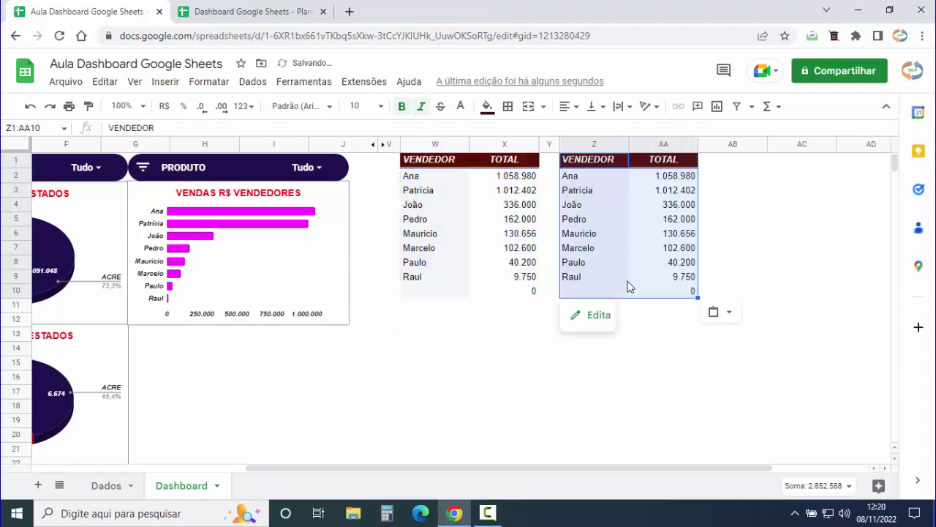
Replace the copy's Total value with SUM of Qtd., sorted descending by that sum.
left_click(594, 320)
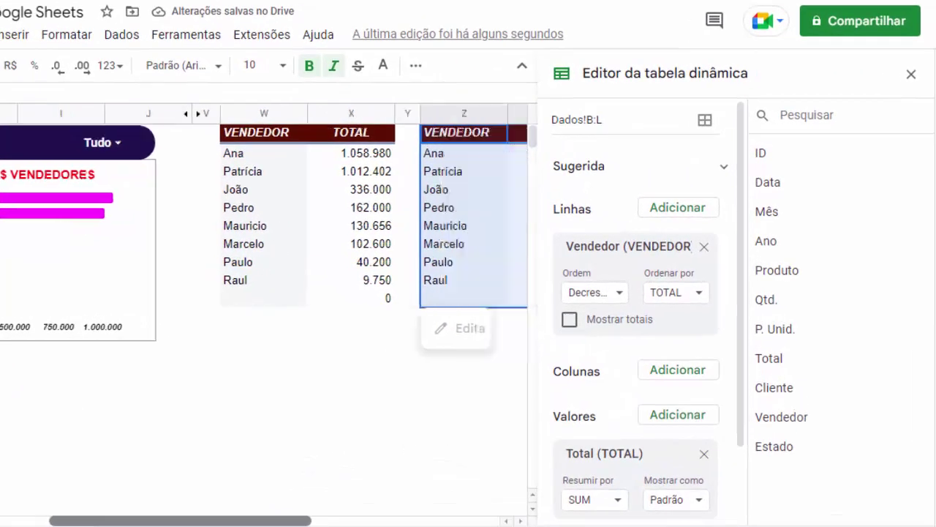
left_click_drag(271, 468, 359, 469)
left_click_drag(231, 520, 280, 520)
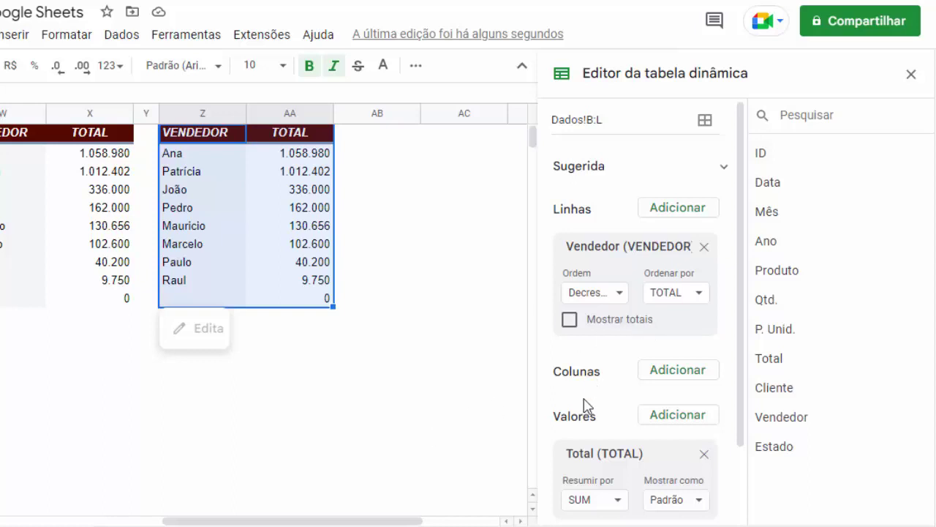
left_click(704, 454)
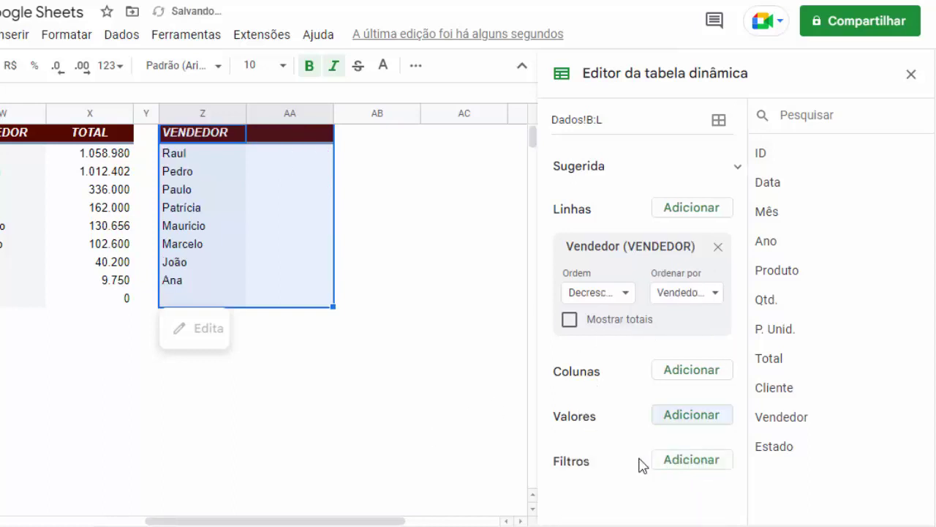
left_click(699, 415)
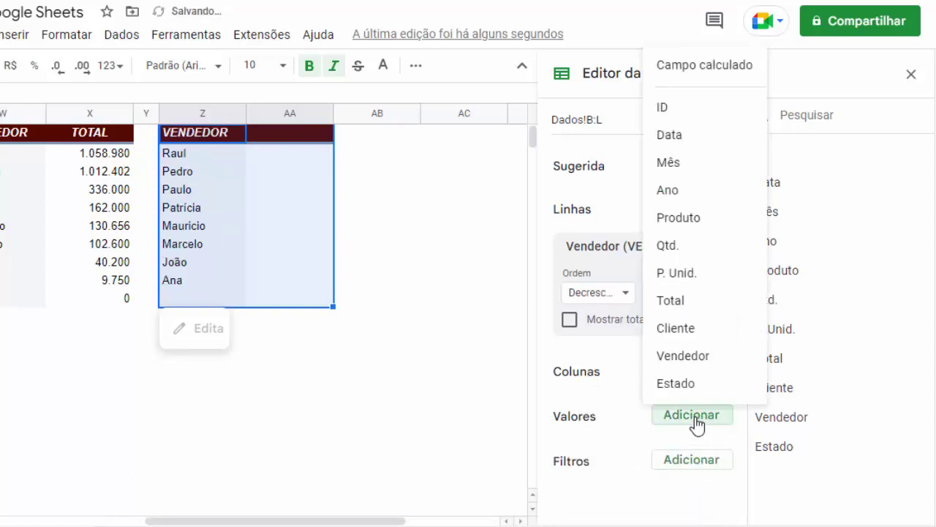
left_click(678, 248)
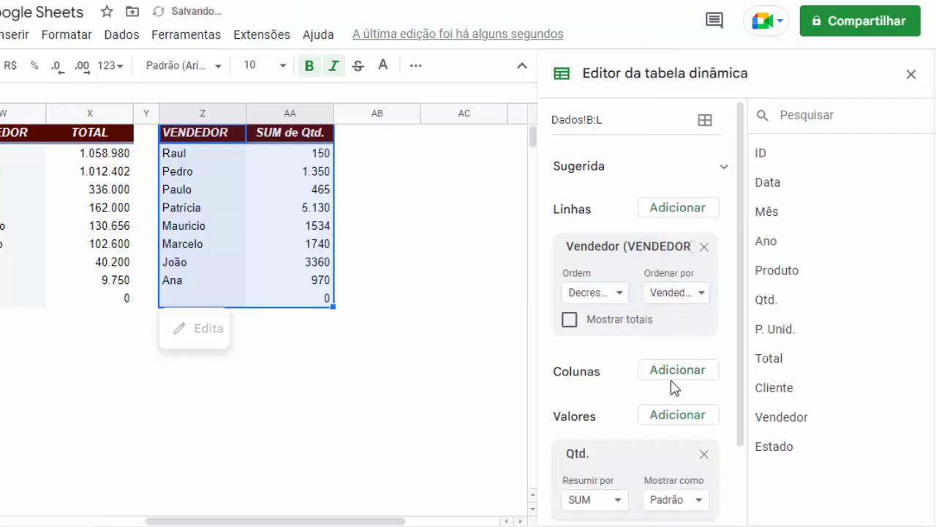
left_click(618, 293)
left_click(611, 352)
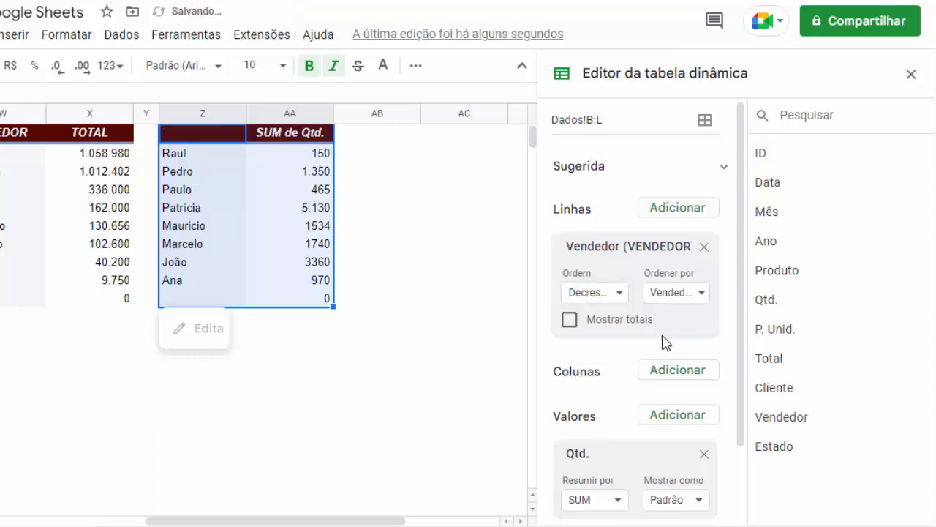
left_click(703, 295)
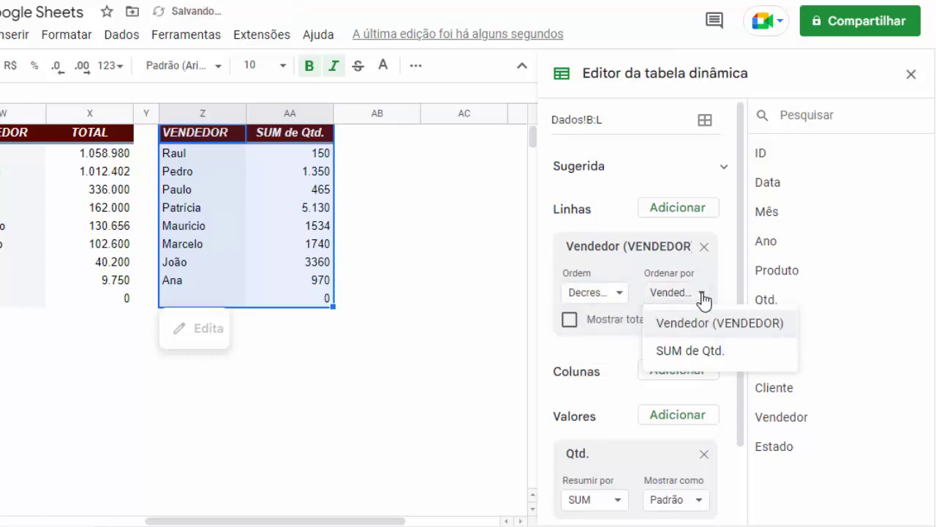
left_click(690, 352)
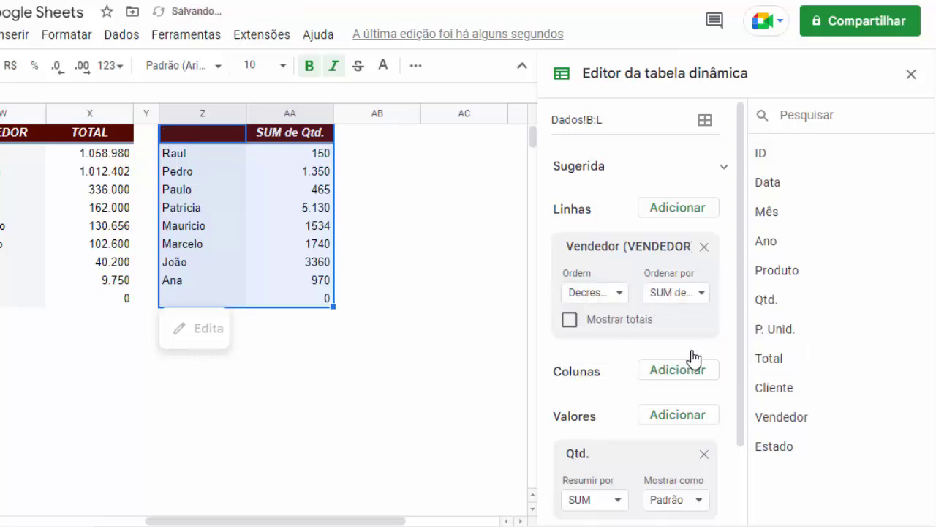
Rename the SUM de Qtd. header to QTD and close the pivot editor.
left_click(293, 139)
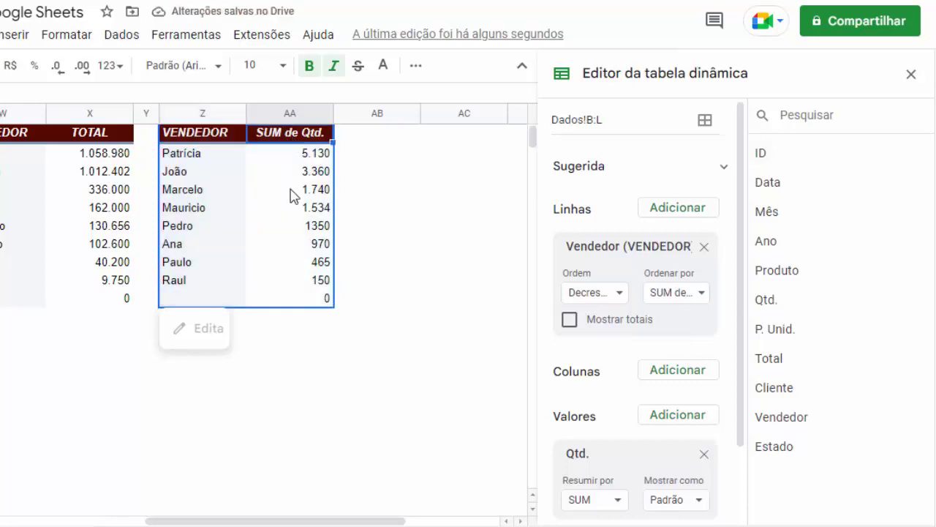
type("QTD")
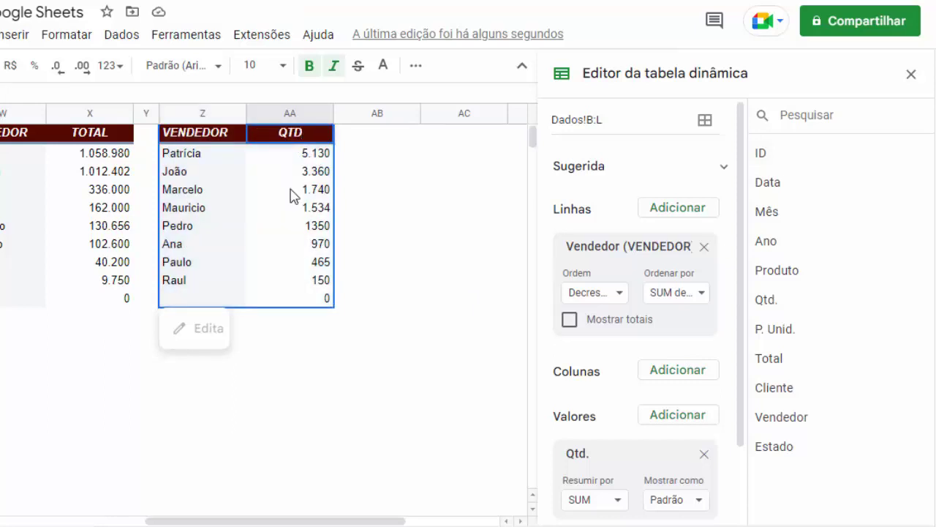
key("Return")
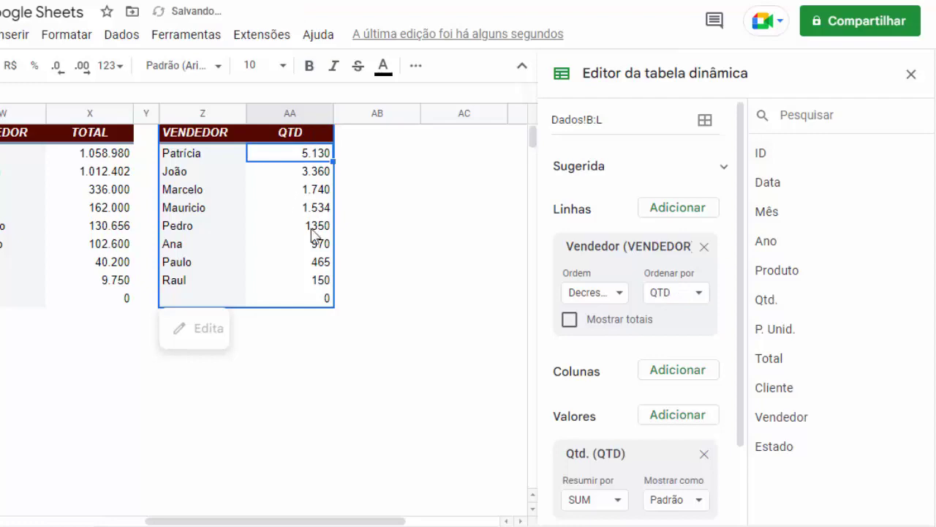
left_click(289, 354)
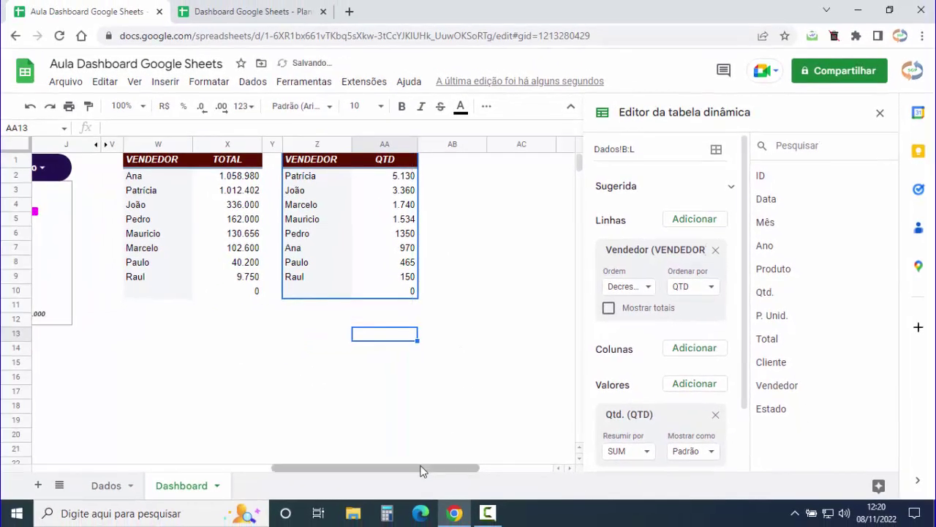
left_click_drag(422, 468, 315, 468)
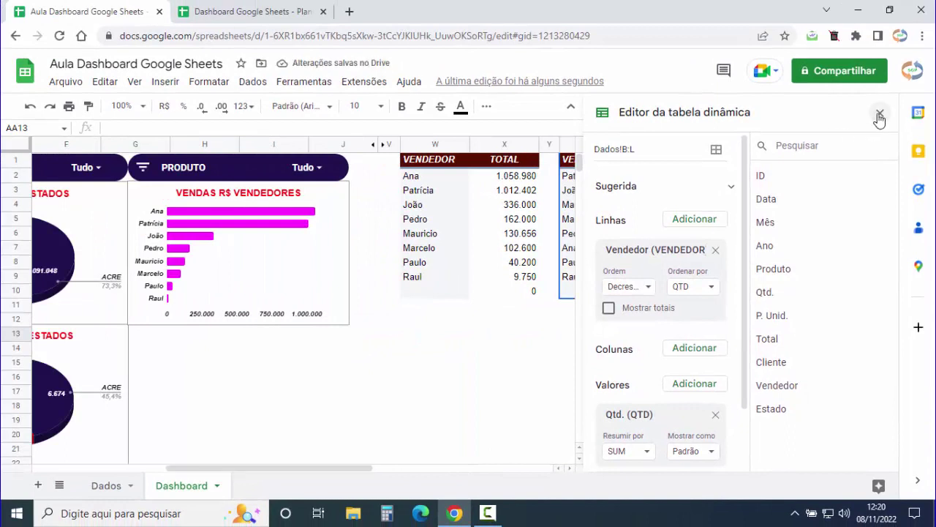
left_click(330, 404)
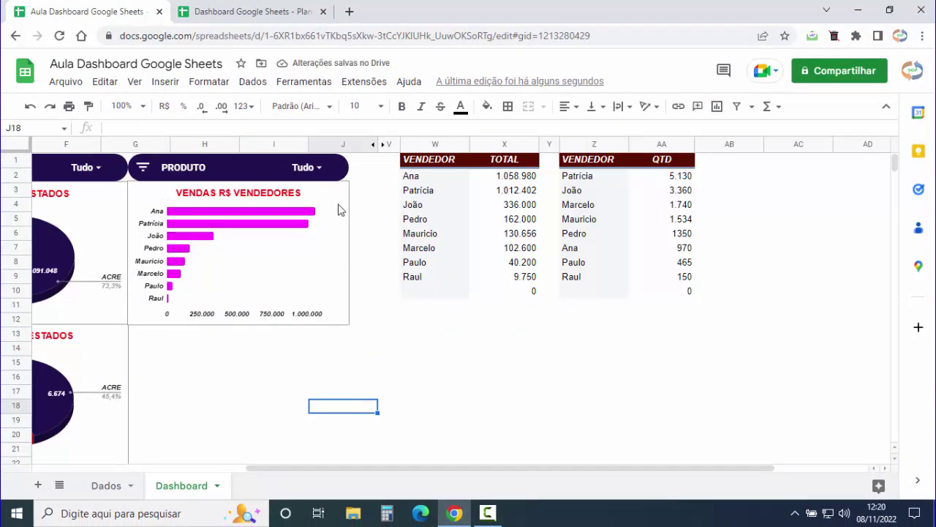
left_click(340, 204)
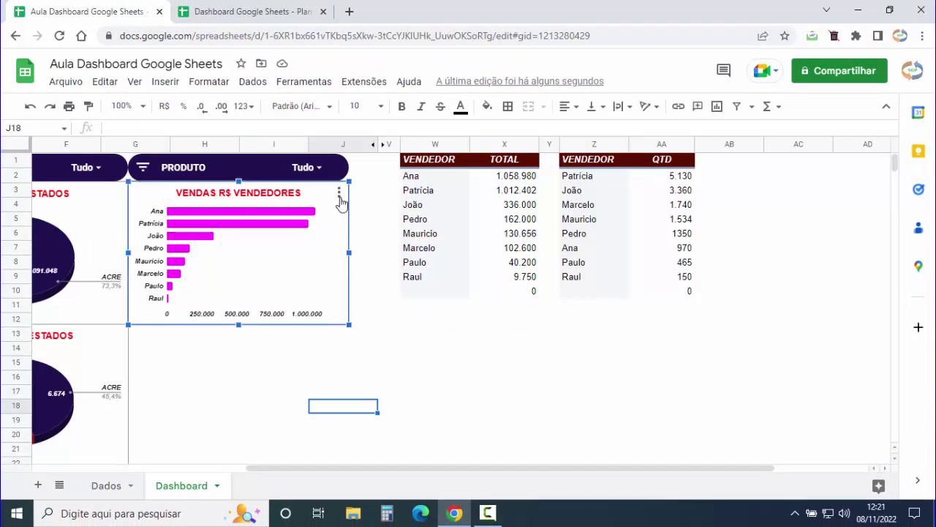
left_click(339, 195)
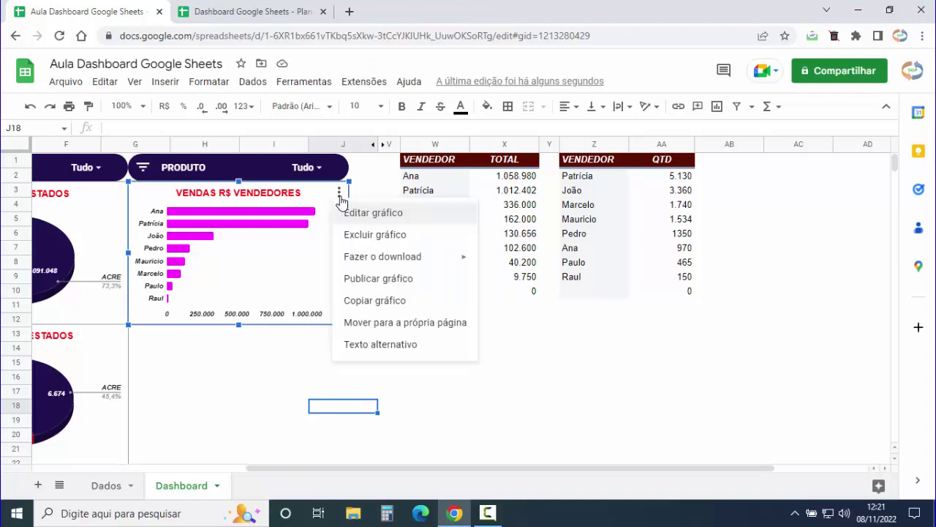
left_click(376, 300)
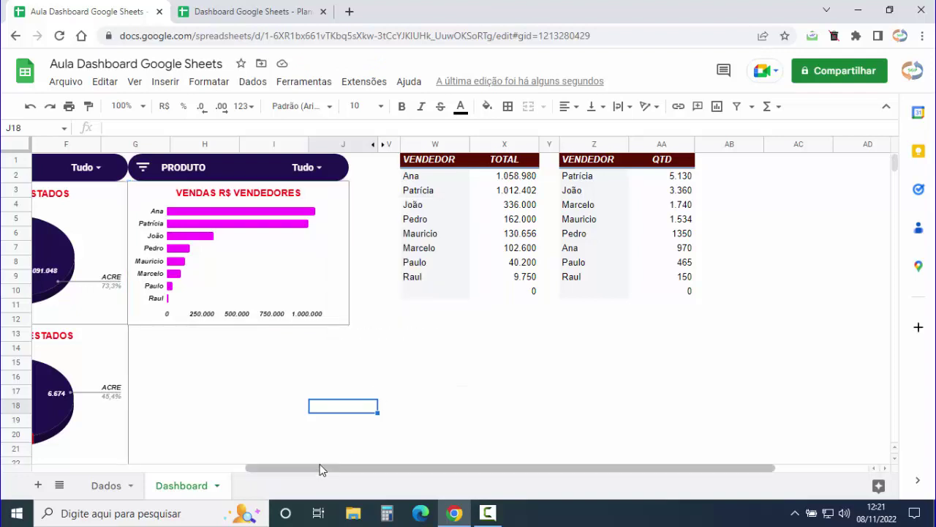
scroll(320, 469, "left", 2)
left_click(218, 339)
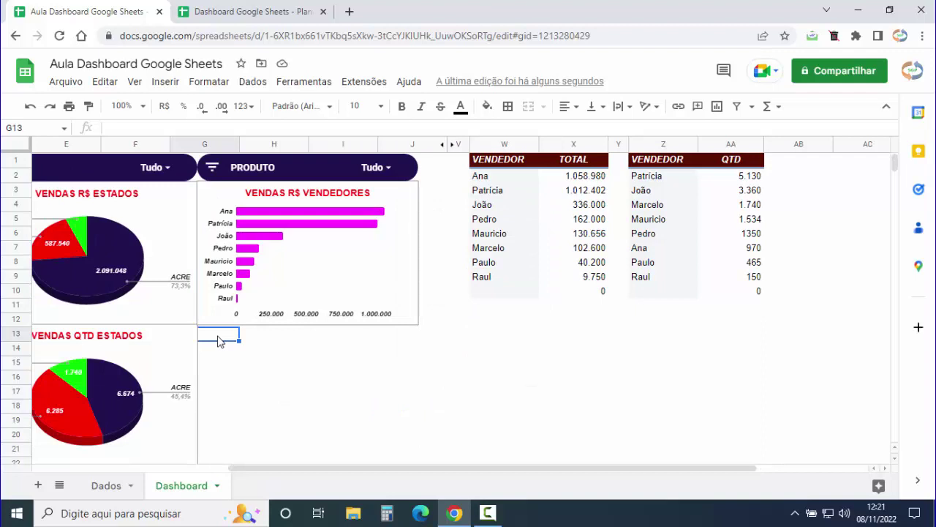
right_click(220, 340)
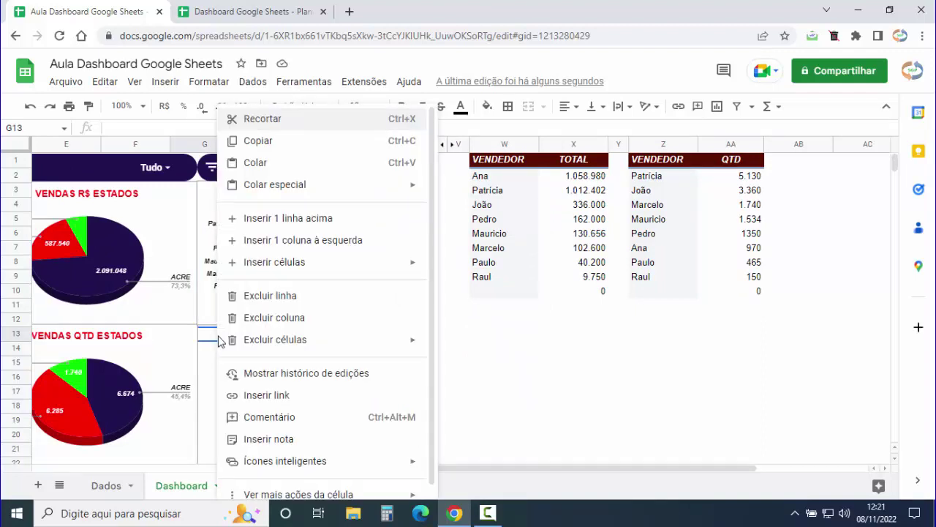
left_click(263, 163)
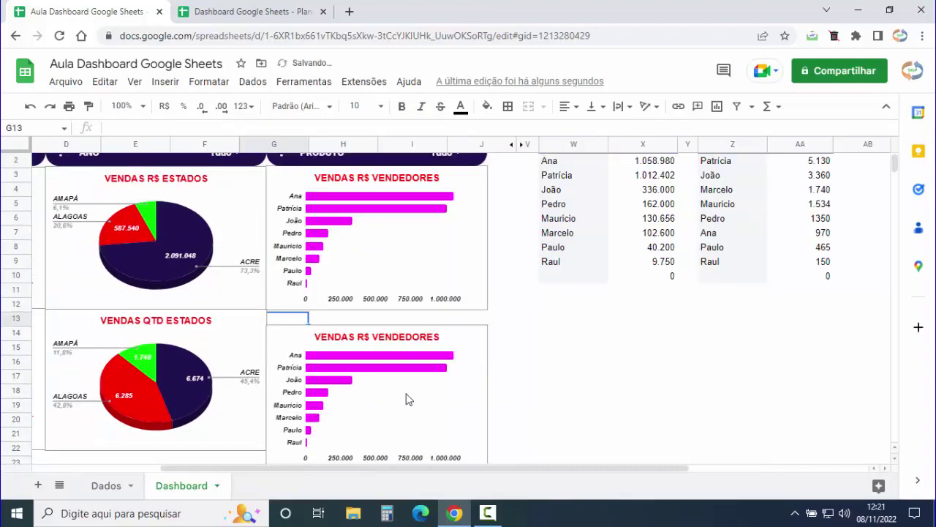
left_click(416, 407)
left_click_drag(452, 415, 452, 399)
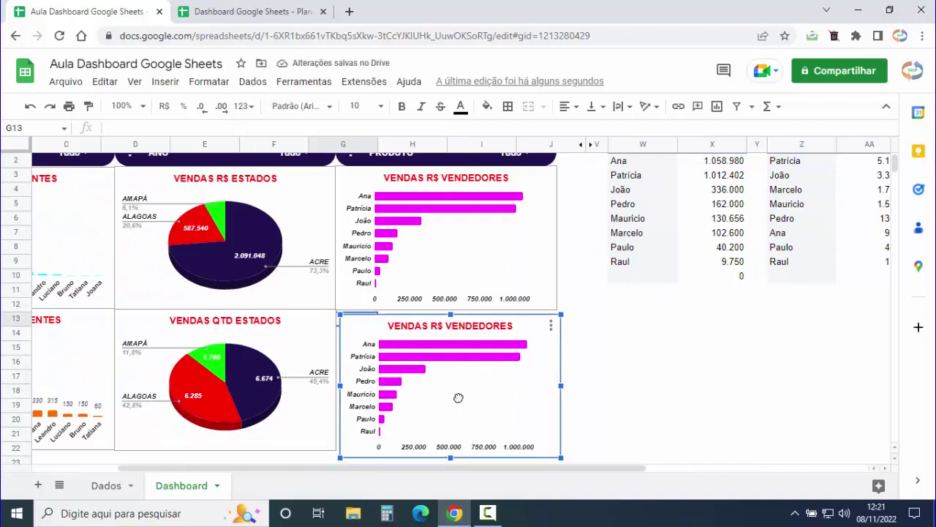
left_click(592, 408)
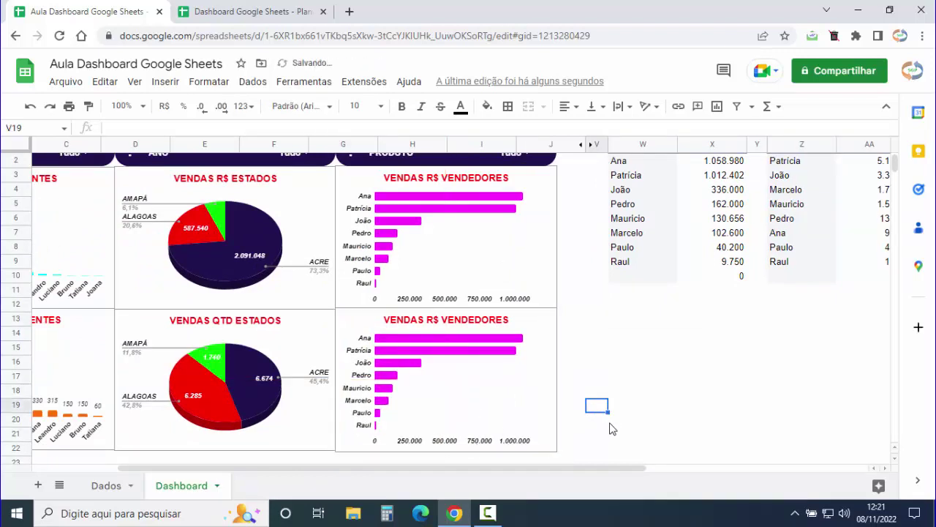
left_click(446, 452)
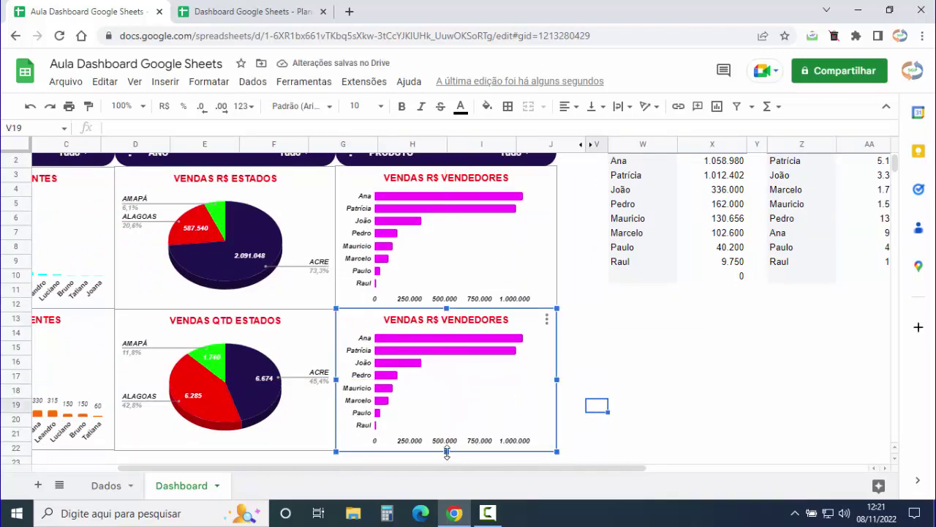
left_click_drag(446, 452, 445, 451)
left_click(583, 410)
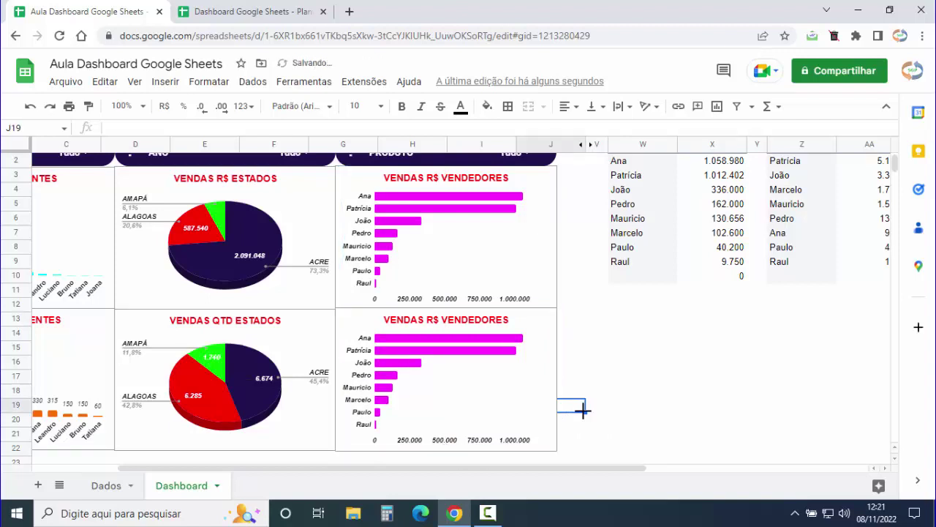
key("Right")
key("Right")
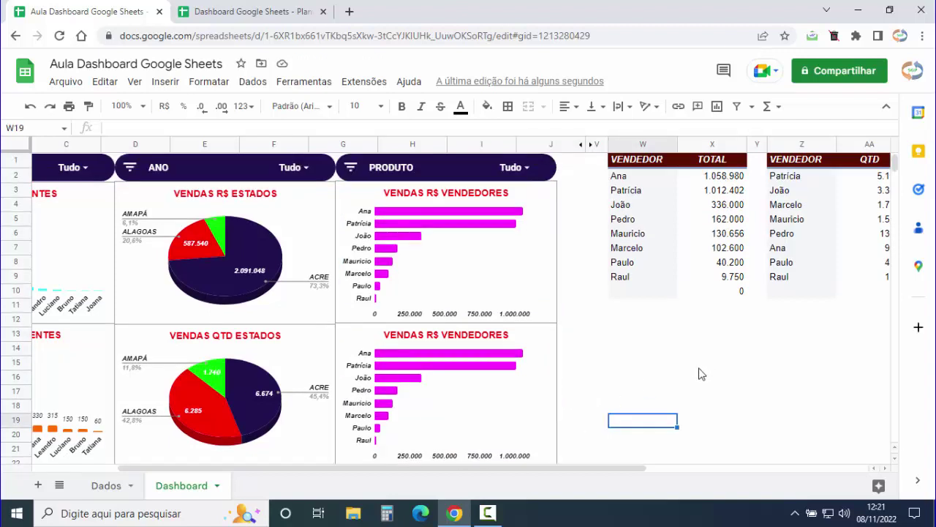
Unhide columns K–U to expose the helper tables.
mouse_move(841, 187)
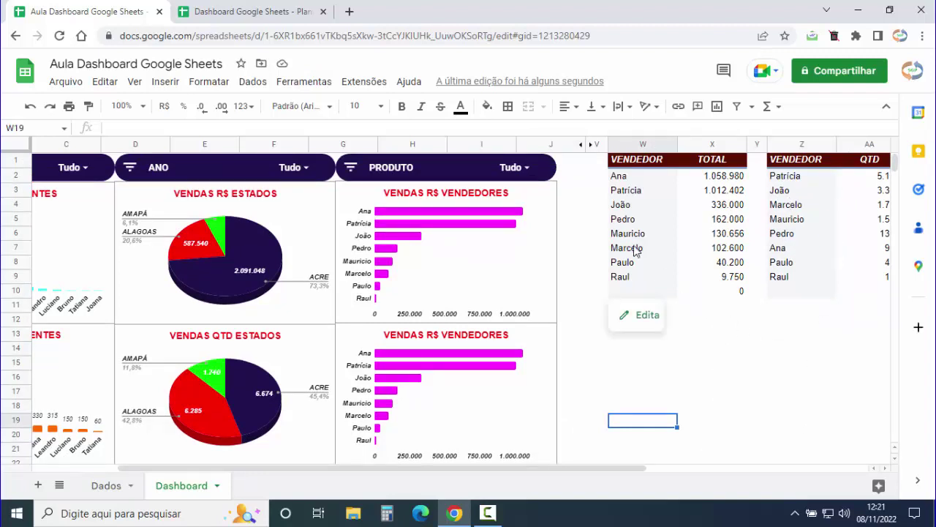
mouse_move(623, 232)
left_click(591, 146)
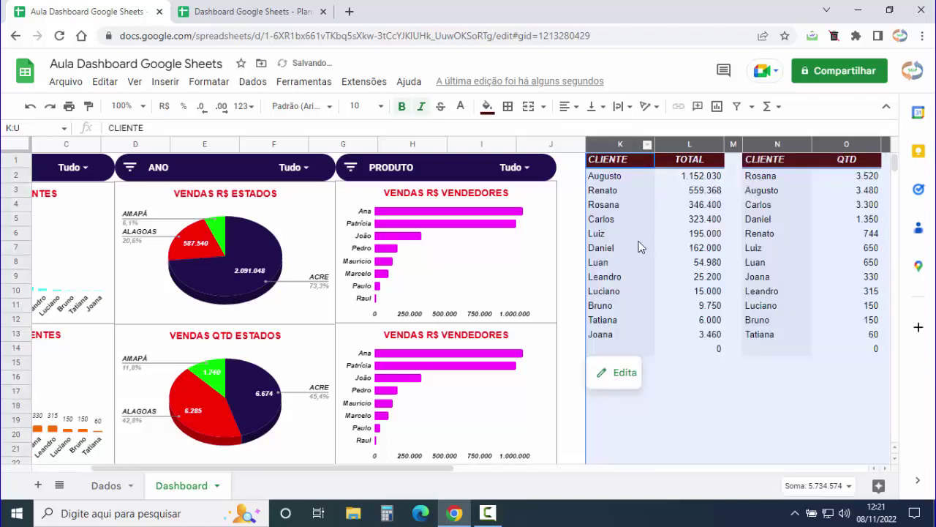
left_click_drag(215, 468, 502, 477)
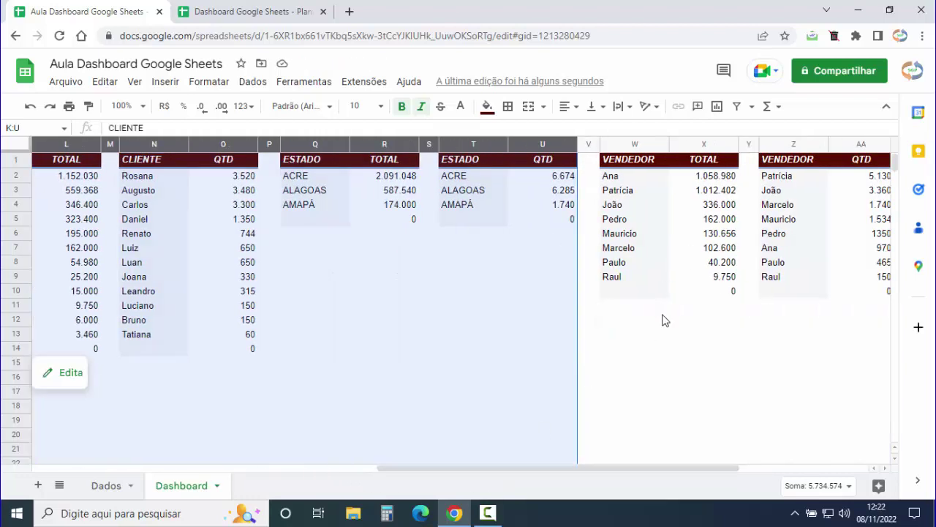
left_click(593, 149)
left_click(642, 150)
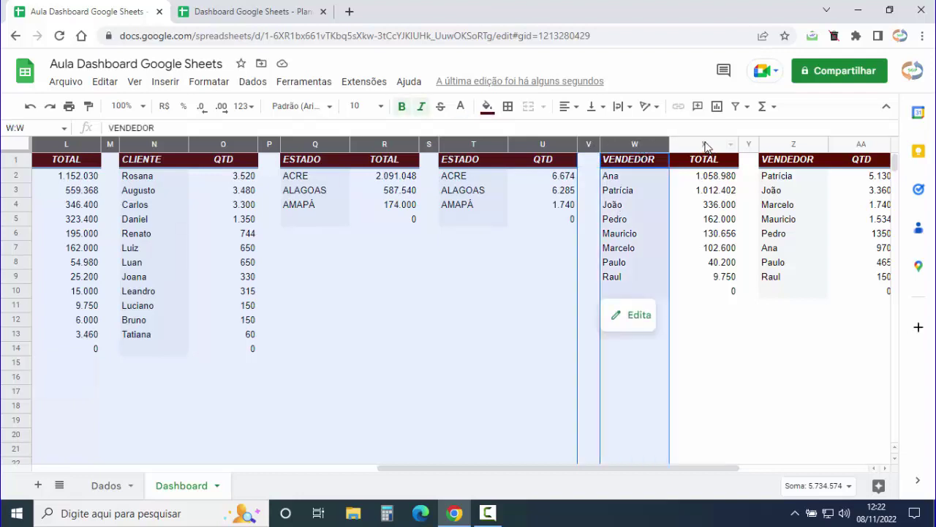
left_click(706, 146, "ctrl")
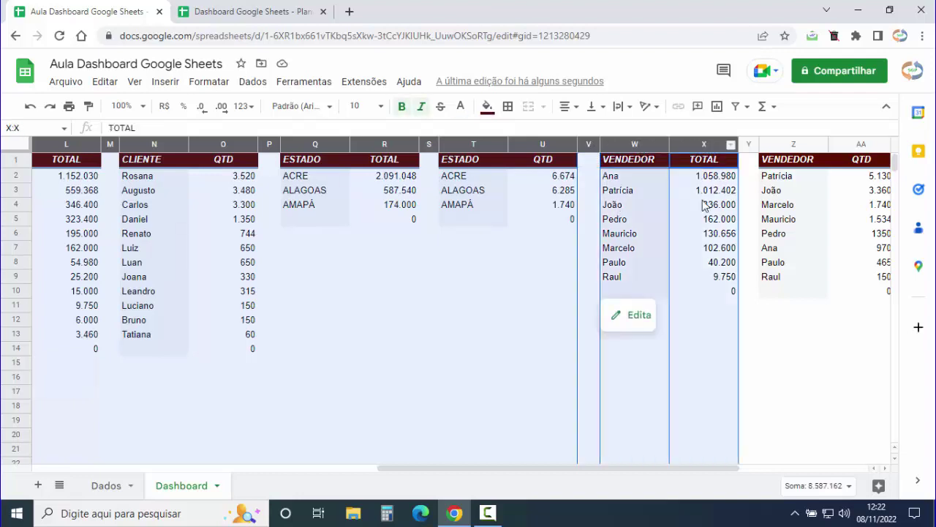
left_click(442, 286)
right_click(439, 283)
left_click(388, 311)
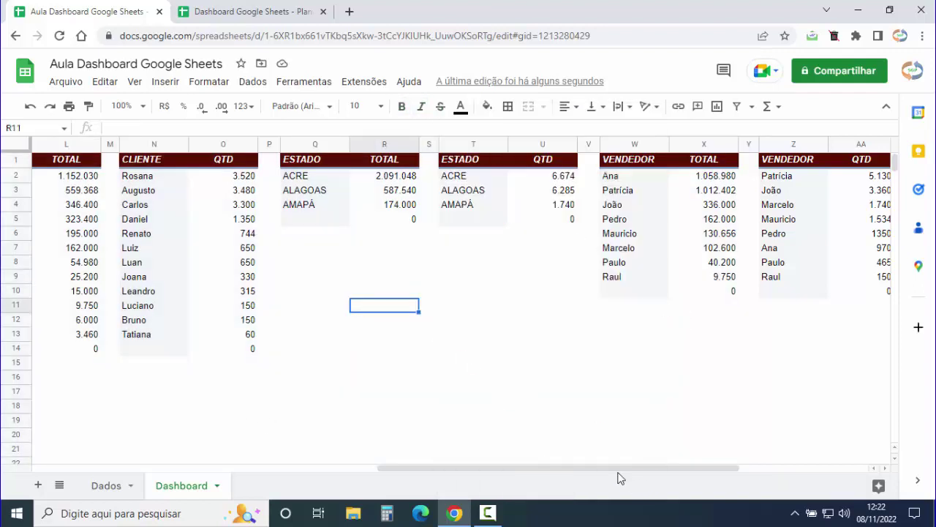
left_click_drag(618, 470, 516, 473)
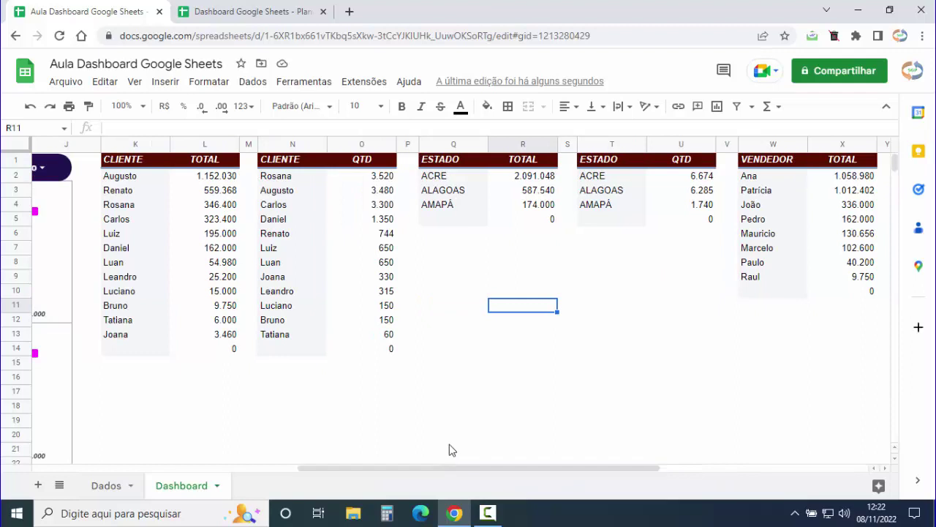
Hide columns K–X, letting all charts include data from hidden columns.
mouse_move(139, 144)
left_mouse_down()
mouse_move(736, 179)
mouse_move(510, 207)
left_mouse_up()
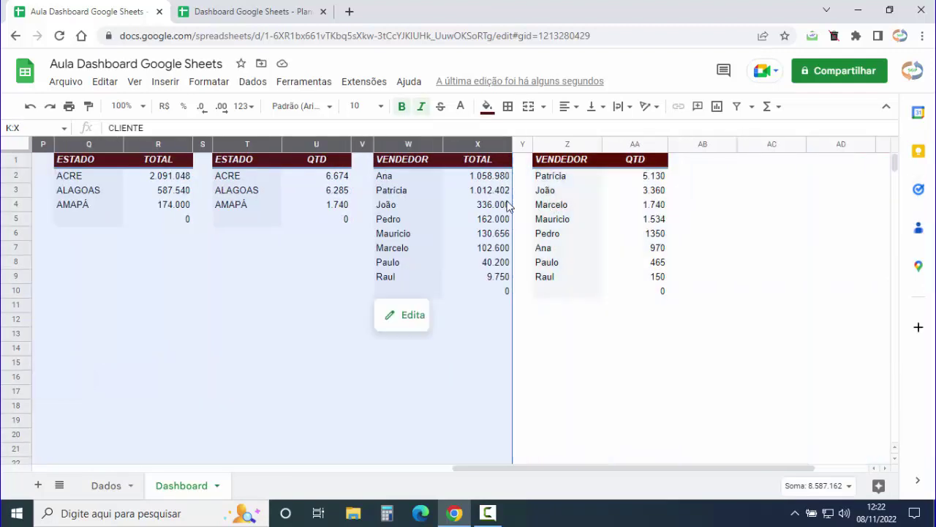
right_click(272, 273)
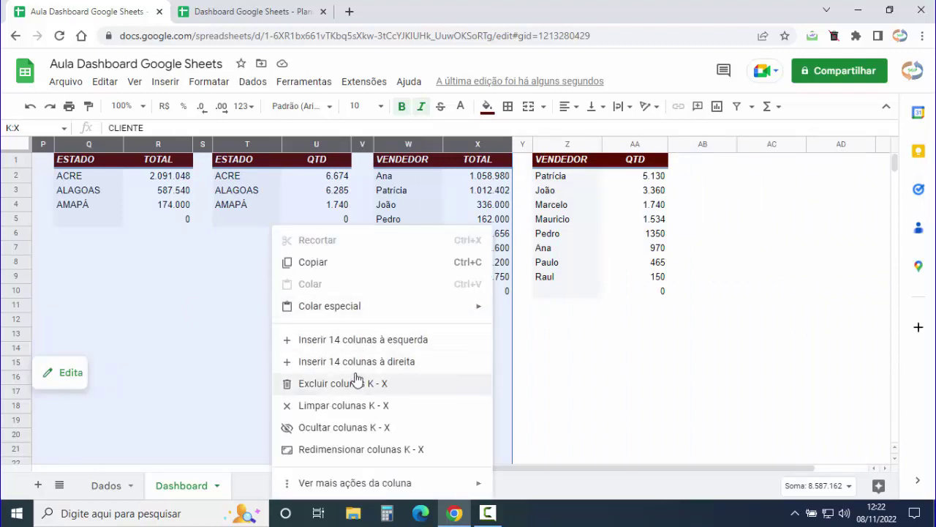
left_click(344, 428)
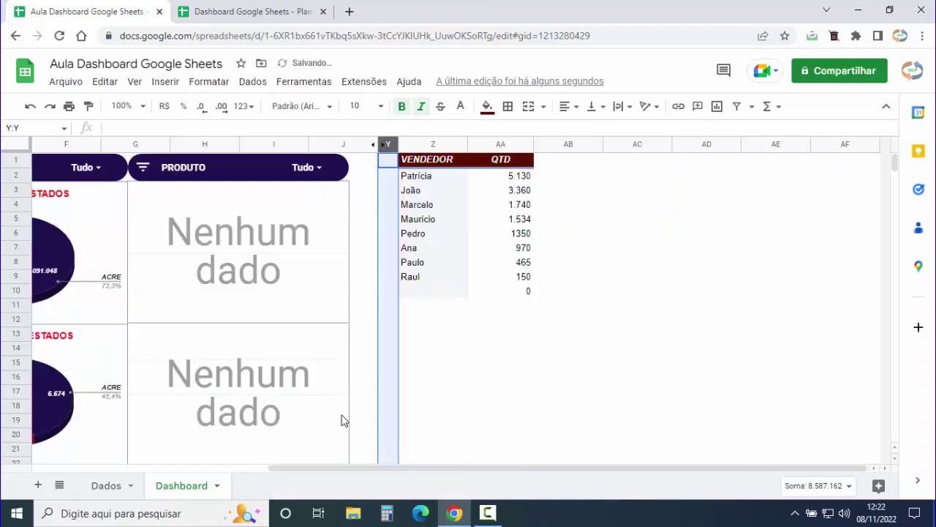
left_click(304, 430)
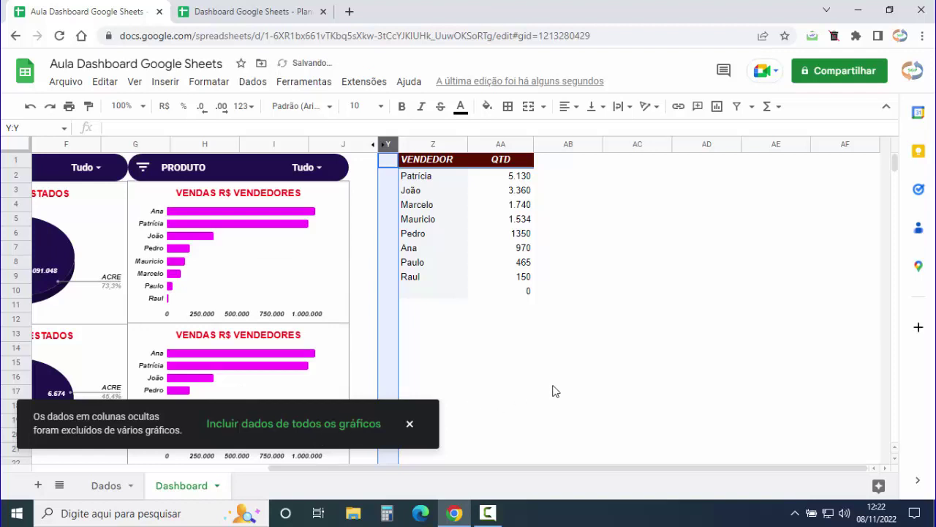
left_click(409, 424)
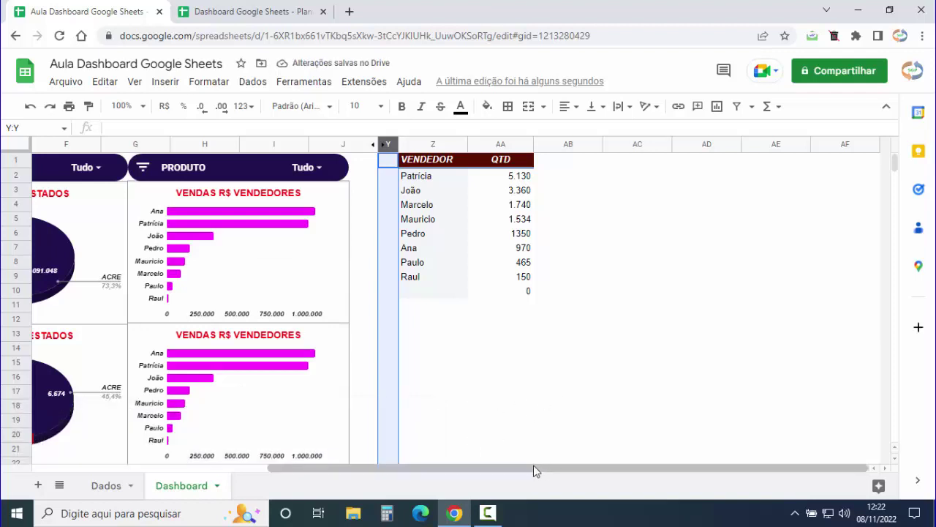
left_click_drag(534, 469, 511, 469)
Change the lower seller chart's data range from W1:X1000 to columns Z:AA.
left_click(444, 362)
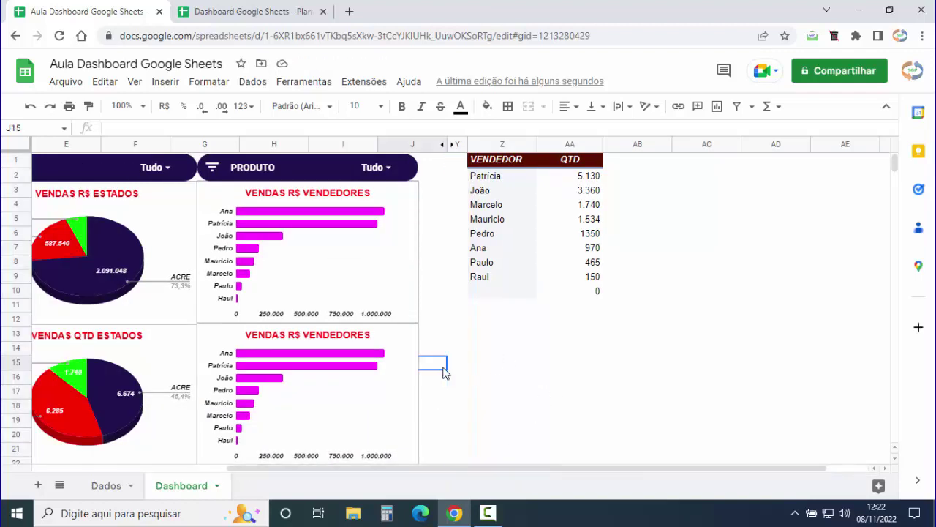
scroll(447, 364, "down", 1)
scroll(403, 354, "up", 1)
scroll(412, 359, "left", 1)
left_click(412, 343)
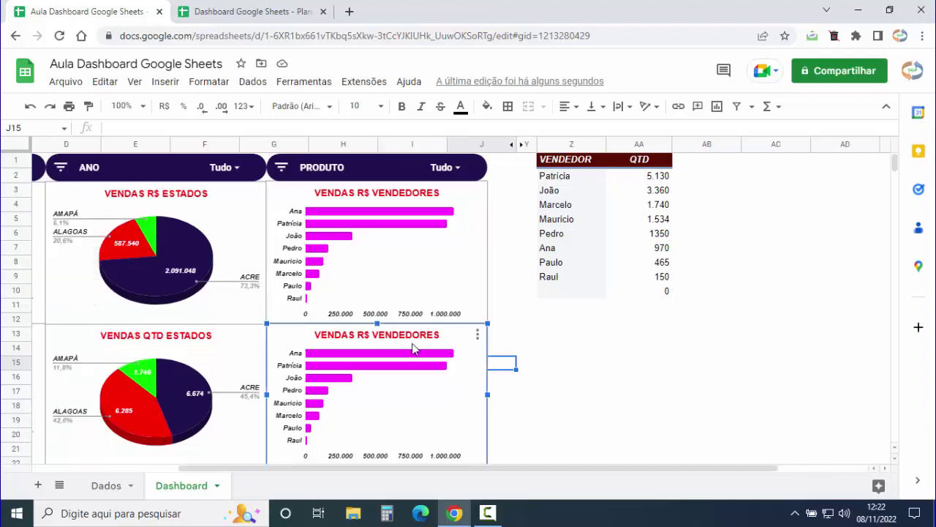
left_click(477, 335)
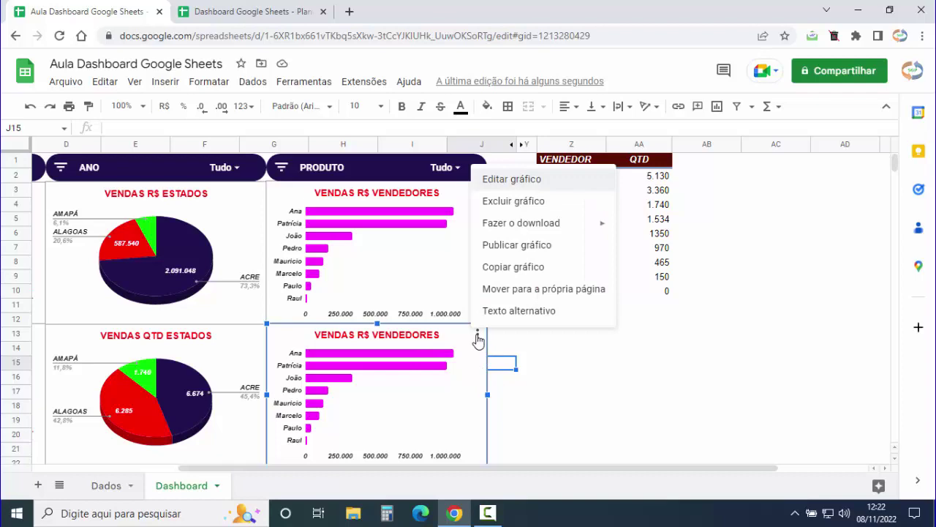
left_click(519, 188)
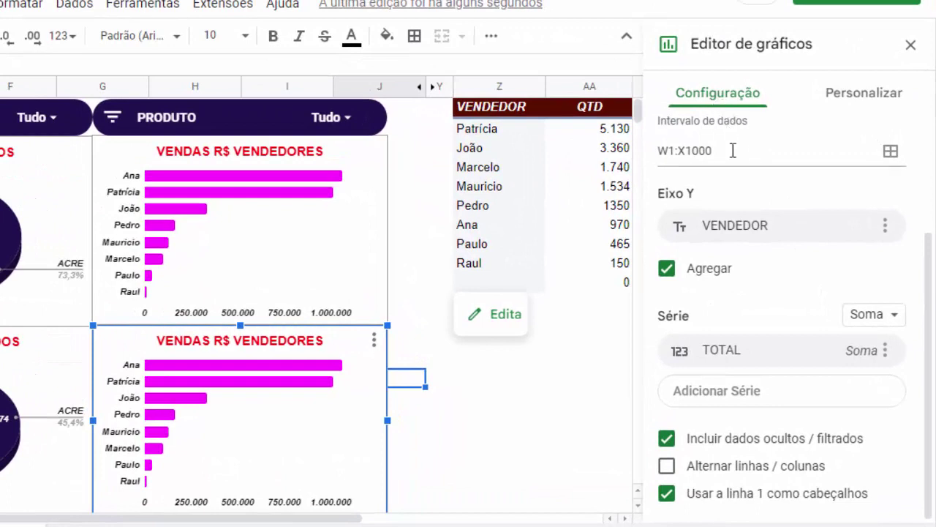
scroll(739, 220, "up", 2)
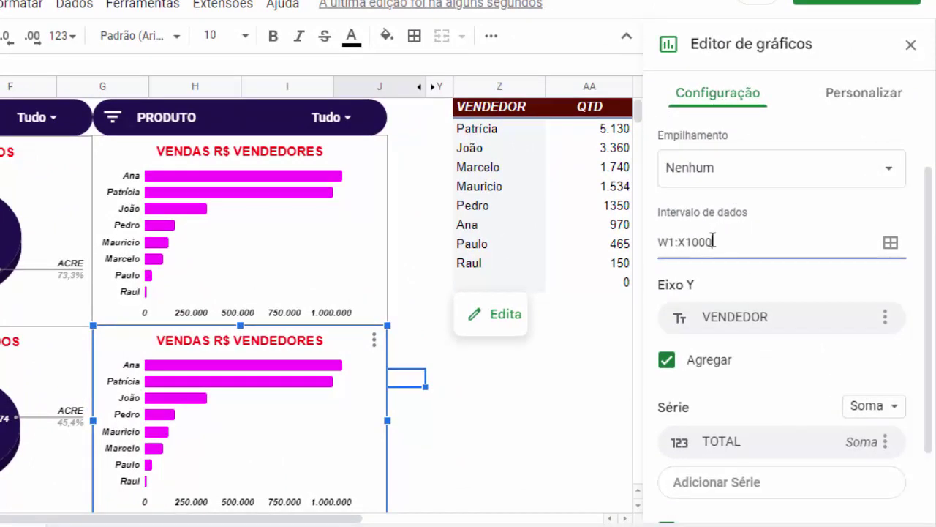
left_click_drag(736, 239, 658, 249)
key("BackSpace")
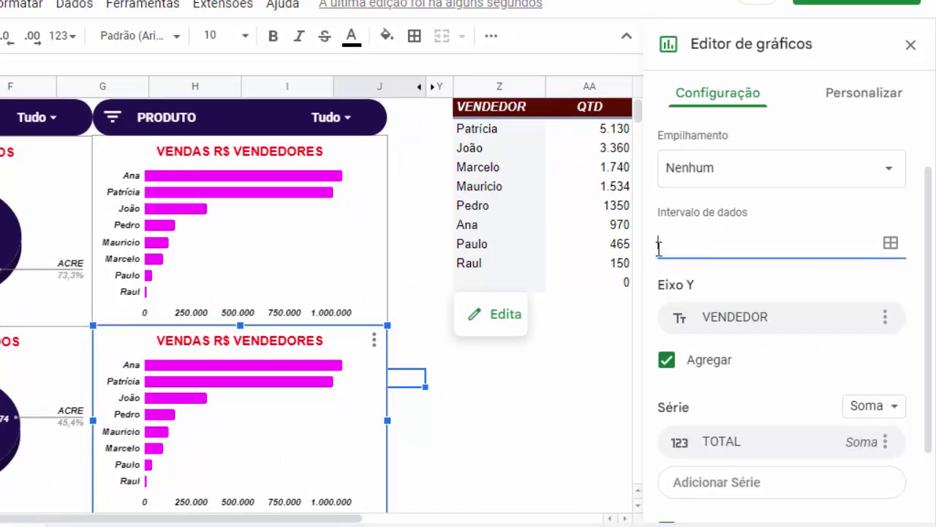
left_click(891, 244)
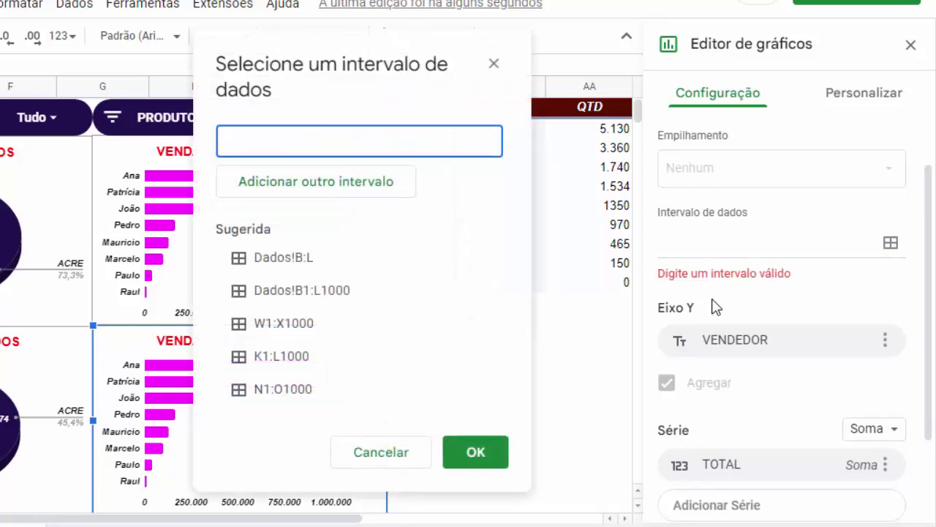
left_click_drag(303, 73, 125, 73)
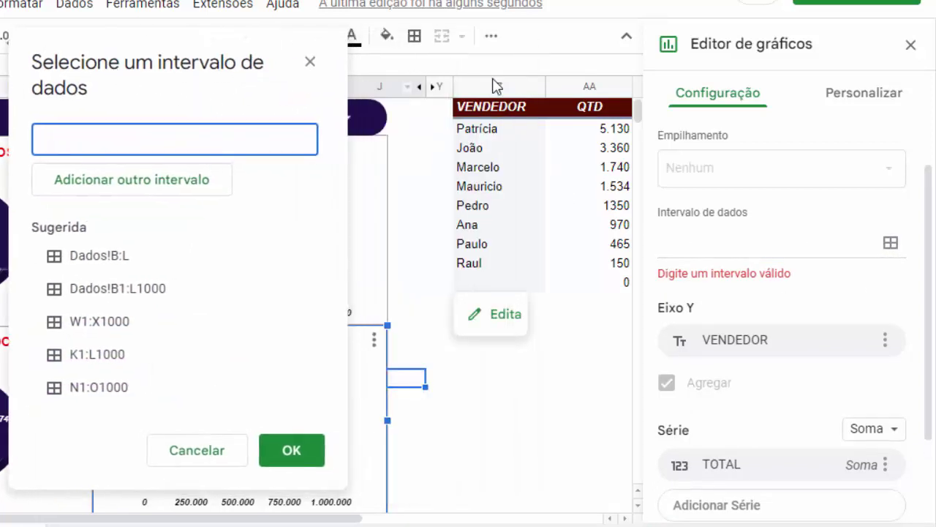
left_click_drag(495, 86, 572, 89)
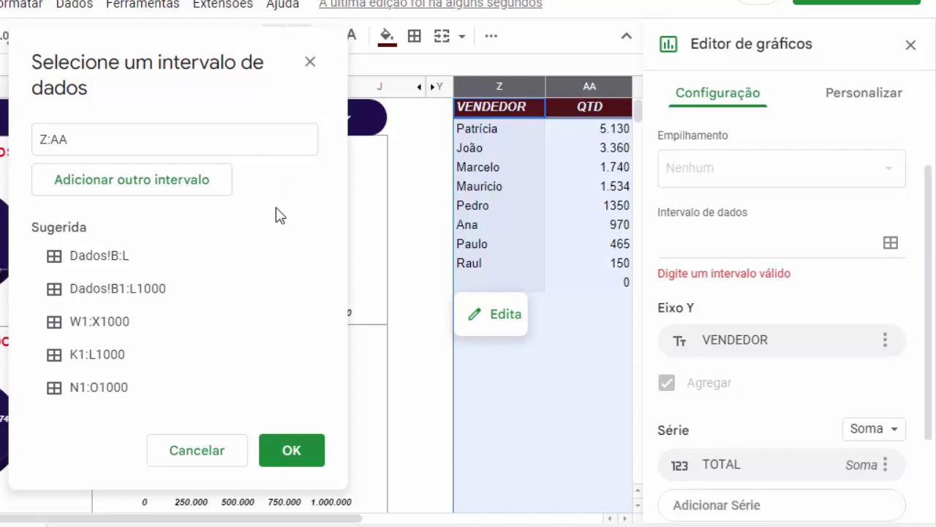
left_click(292, 453)
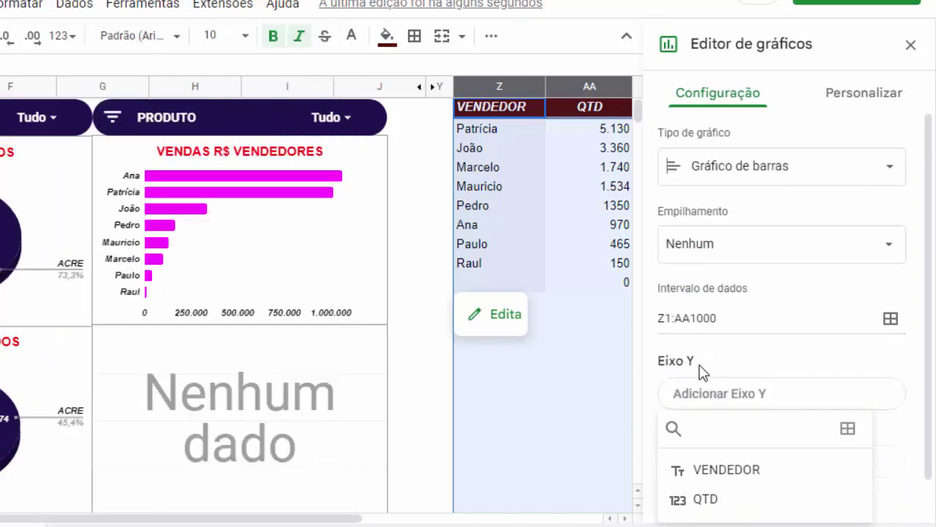
Use VENDEDOR as the category axis and add QTD as the chart's series.
scroll(706, 344, "down", 1)
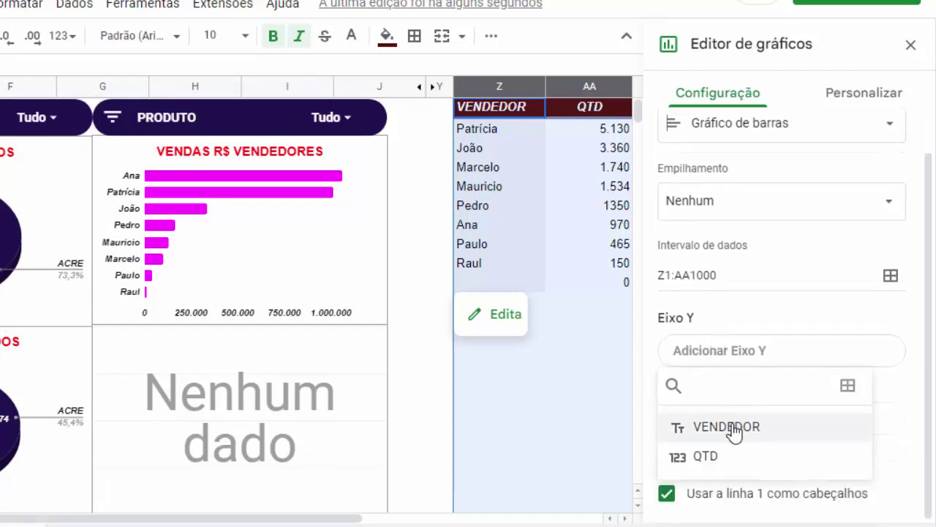
left_click(733, 431)
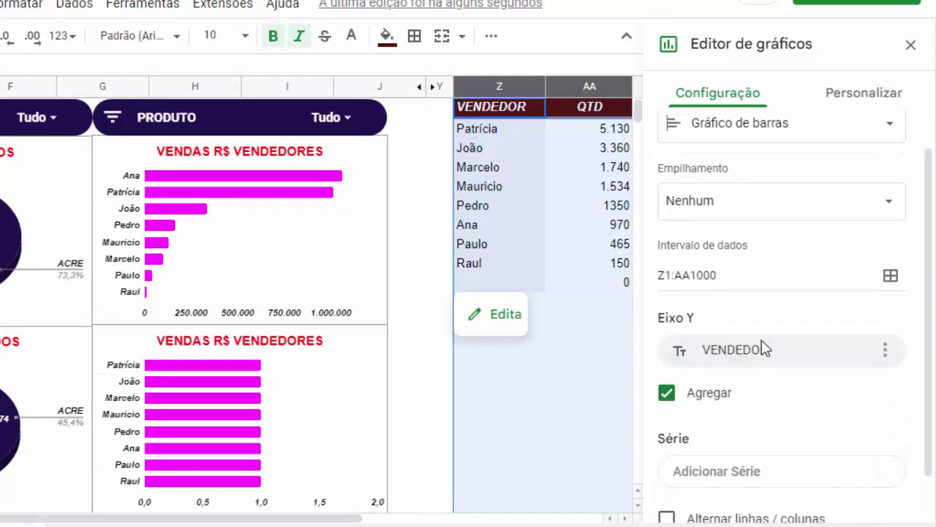
scroll(783, 369, "down", 1)
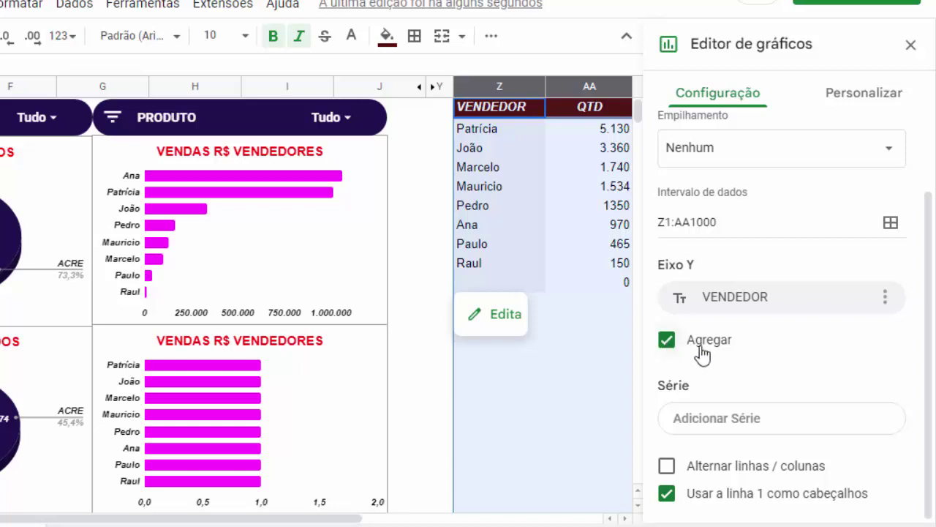
left_click(759, 422)
left_click(723, 497)
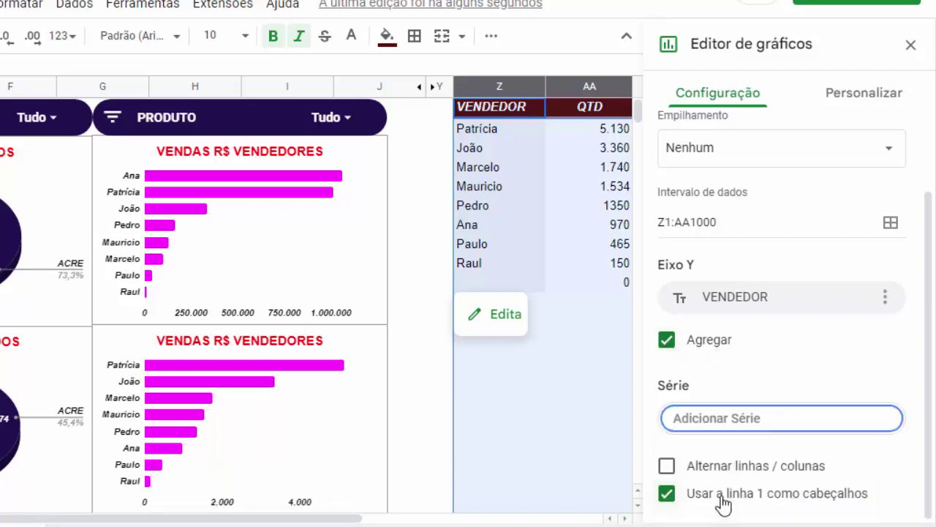
scroll(765, 392, "down", 1)
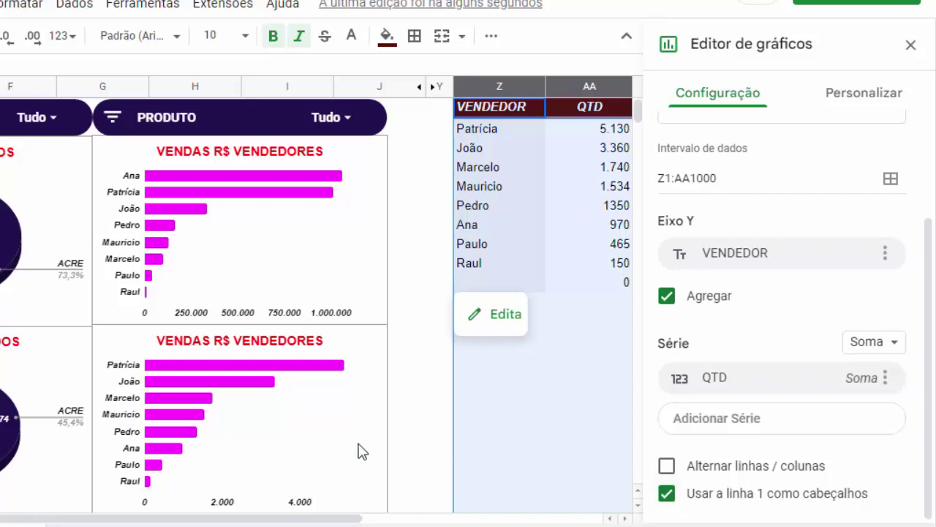
left_click(234, 347)
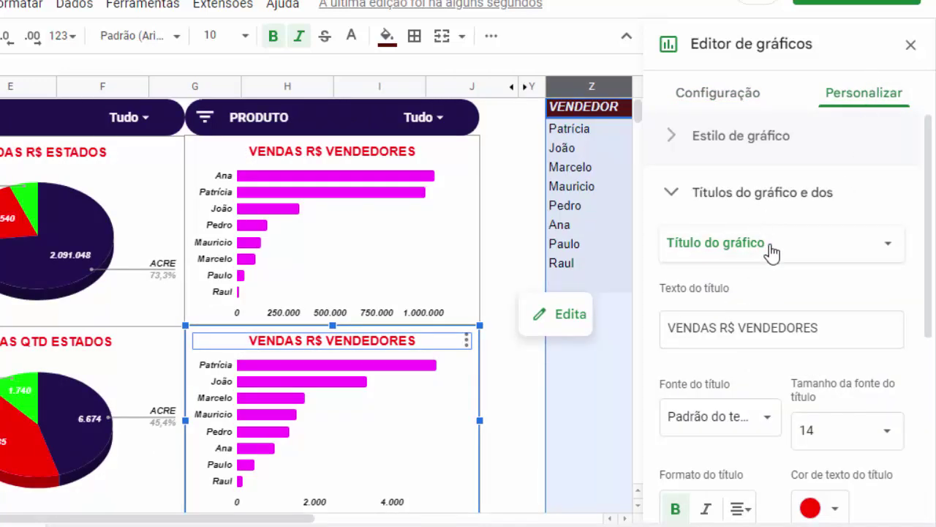
Change the lower chart's title from R$ to QTD and close the chart editor.
left_click(737, 331)
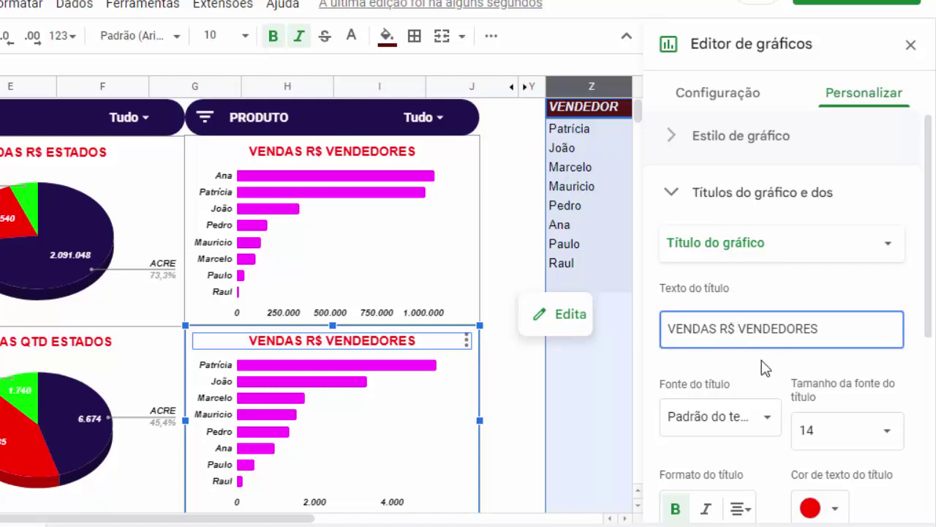
key("BackSpace")
key("BackSpace")
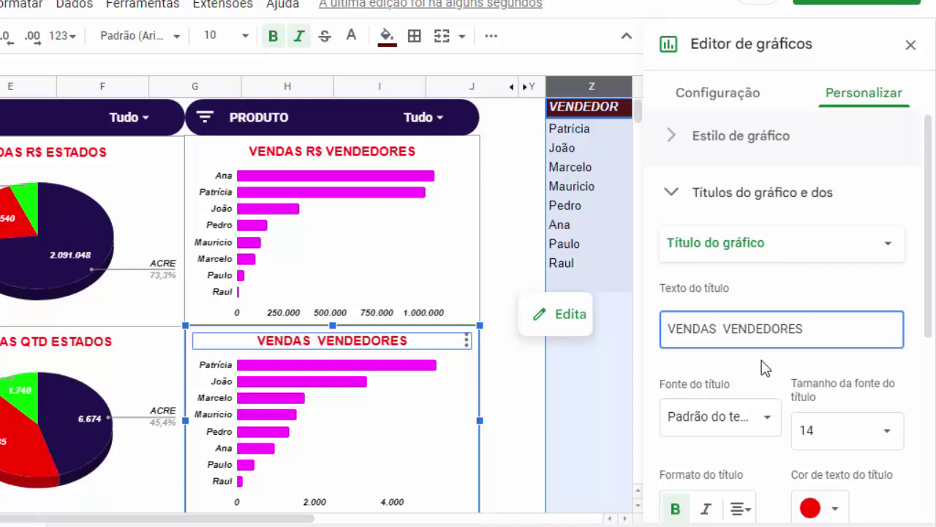
type("Q")
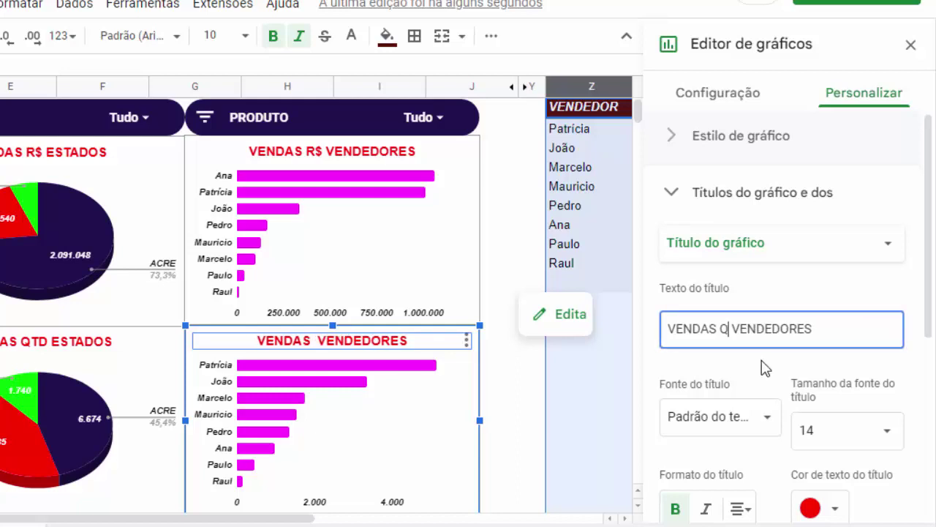
type("TD")
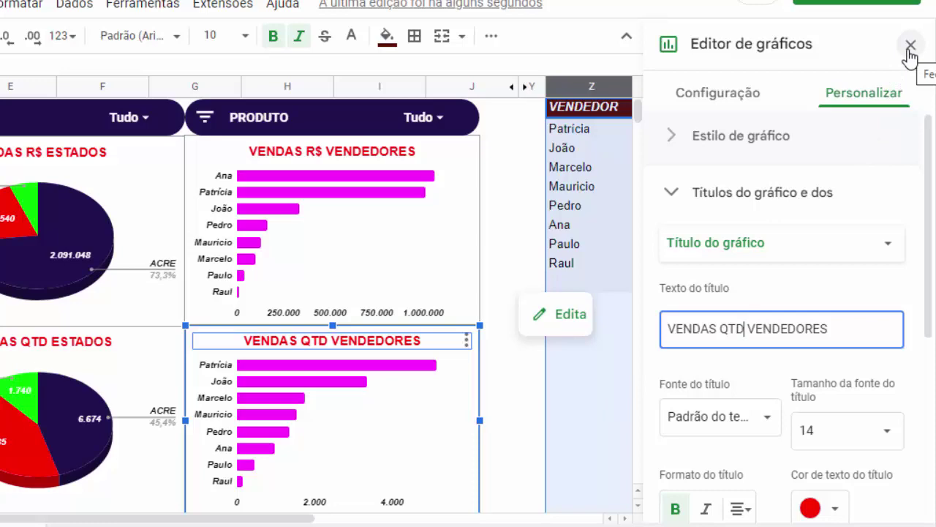
left_click(910, 47)
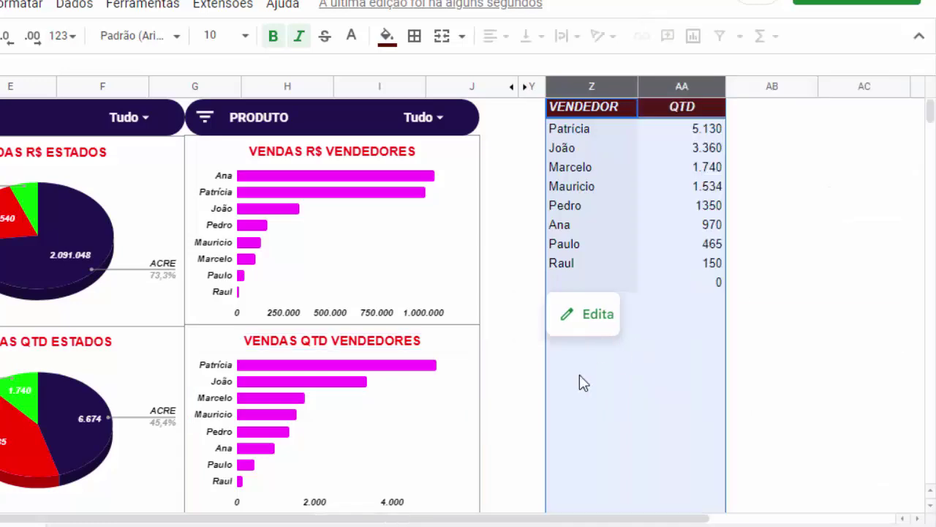
left_click(533, 379)
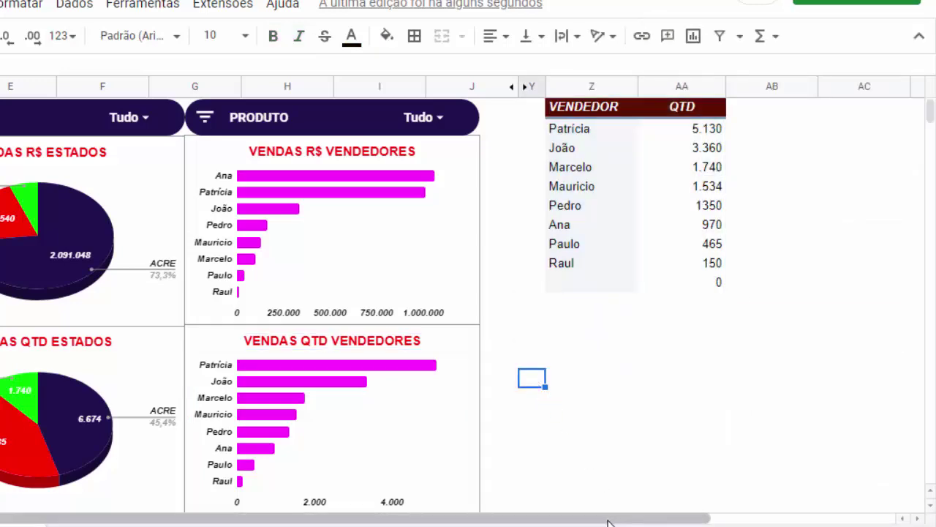
left_click_drag(617, 519, 515, 524)
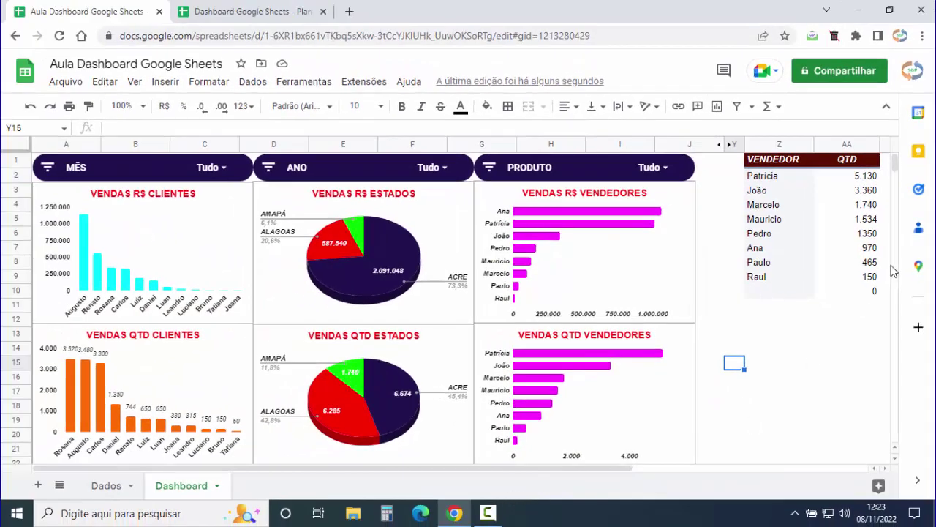
mouse_move(795, 242)
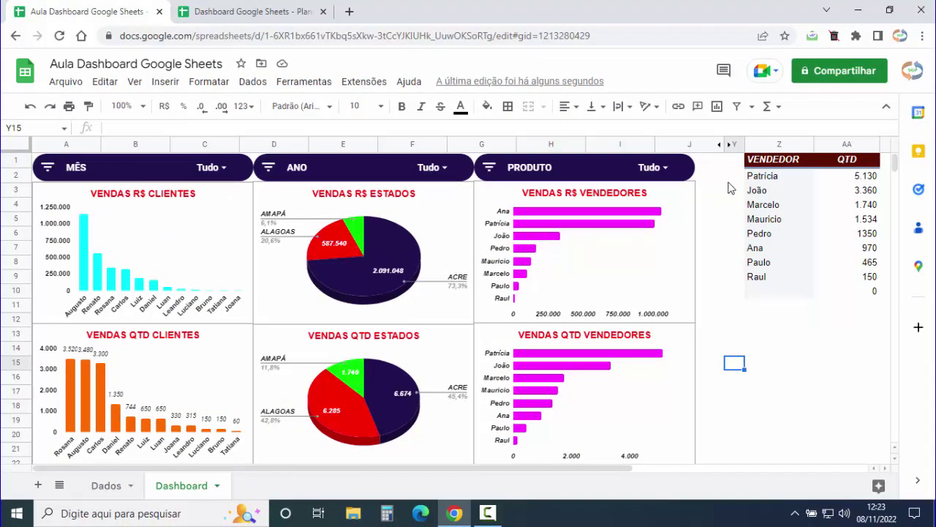
Unhide columns K–Y, then hide columns K through AA including the QTD pivot.
left_click(730, 148)
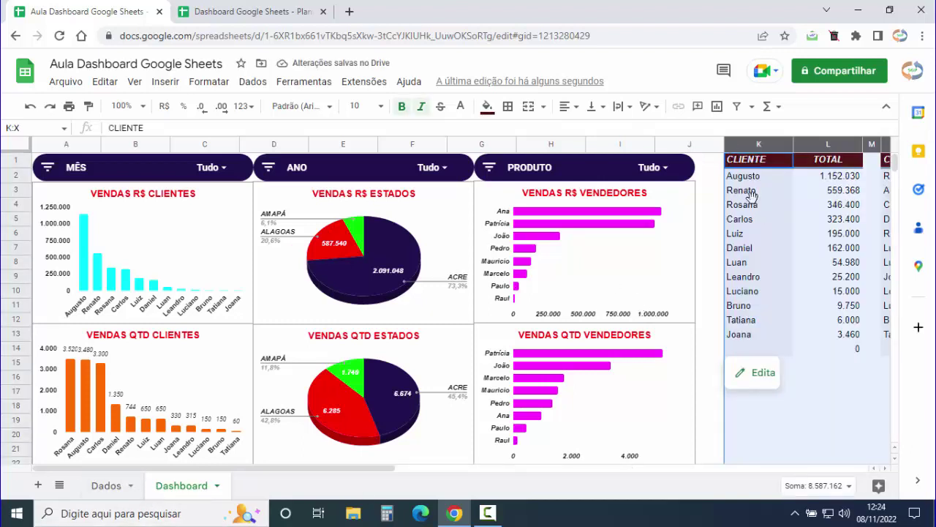
left_click(753, 205)
left_click(754, 144)
left_click_drag(800, 143, 871, 144)
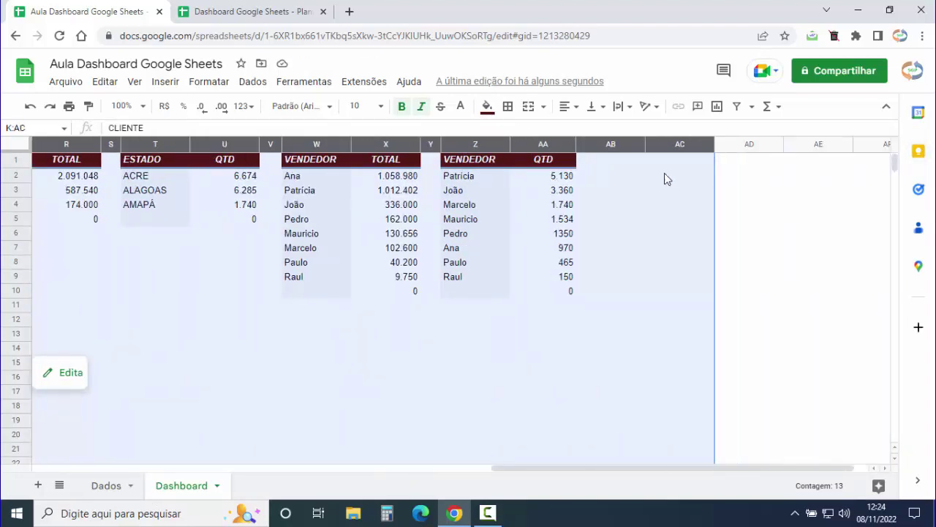
left_click_drag(870, 144, 533, 188)
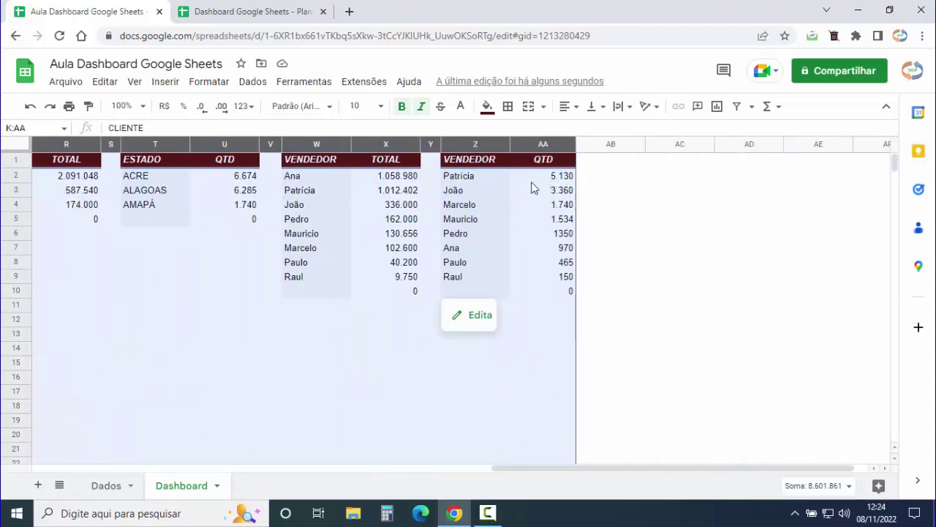
right_click(342, 224)
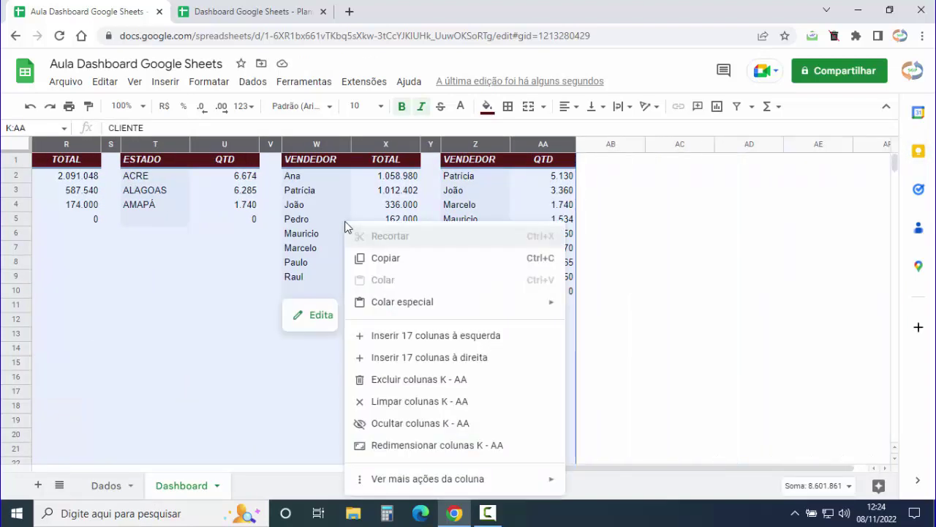
left_click(448, 423)
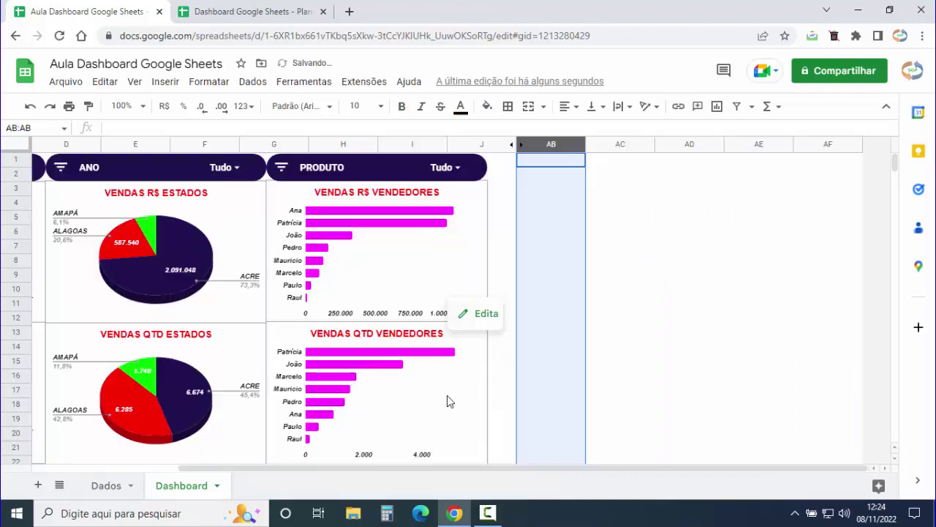
left_click(504, 351)
left_click_drag(564, 466, 539, 468)
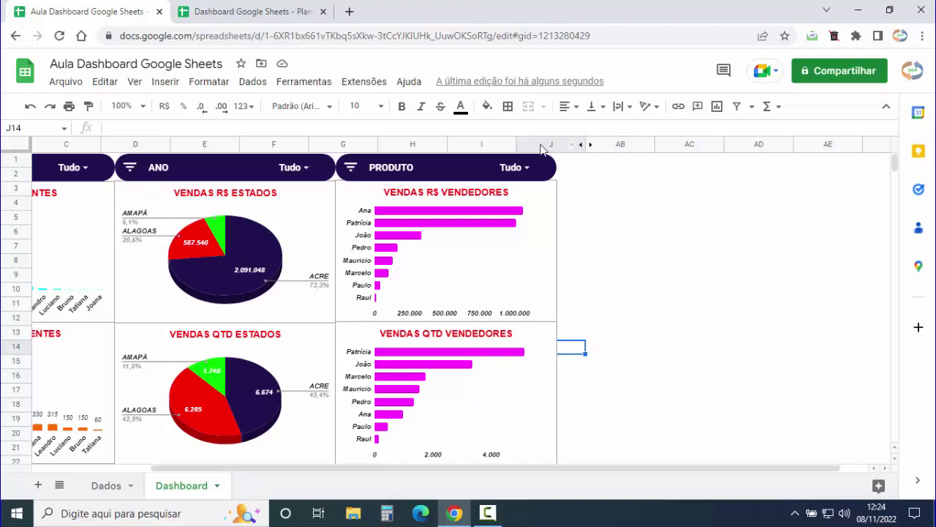
Insert two blank columns to the right of column J, then select cell J3.
left_click(491, 145)
left_click(545, 144, "shift")
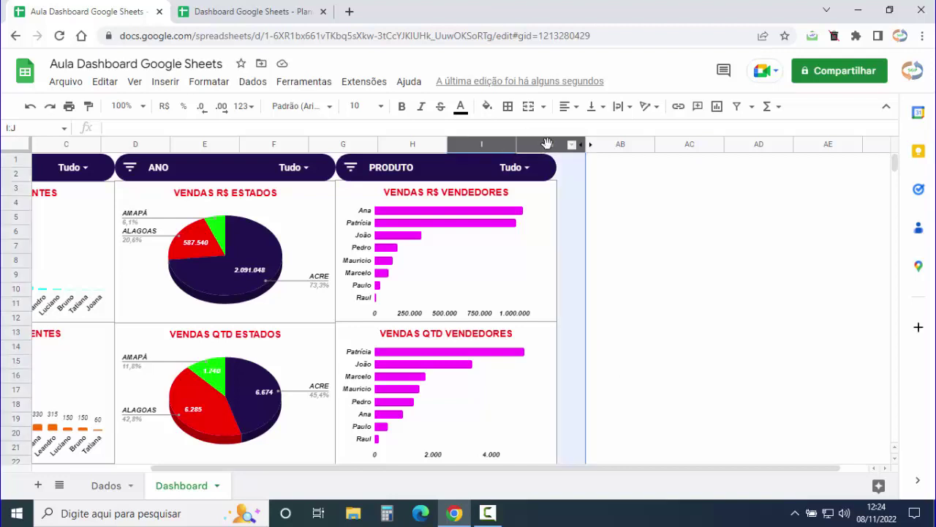
right_click(547, 143)
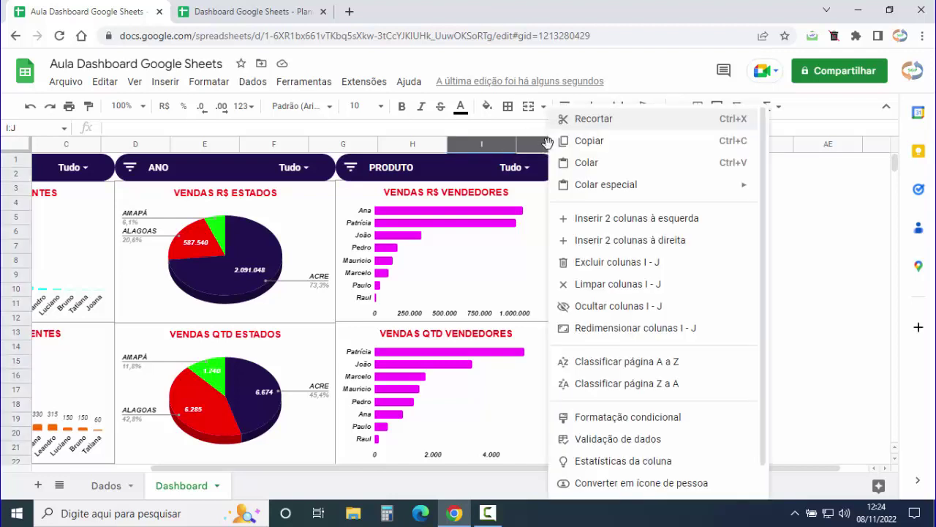
left_click(630, 241)
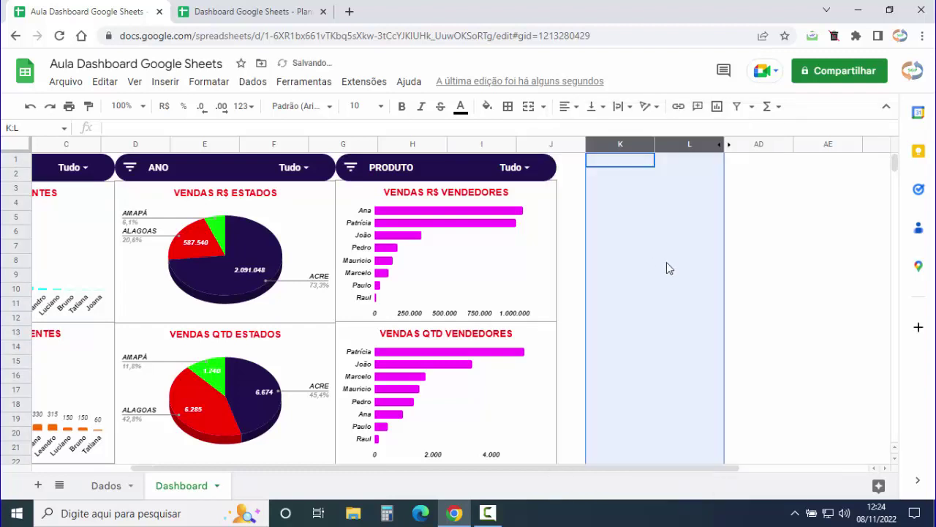
left_click(614, 261)
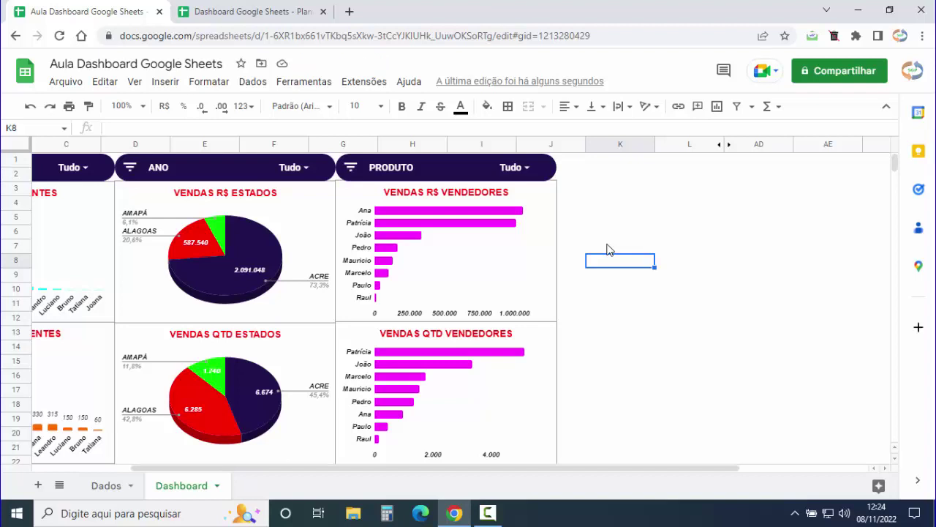
left_click(582, 217)
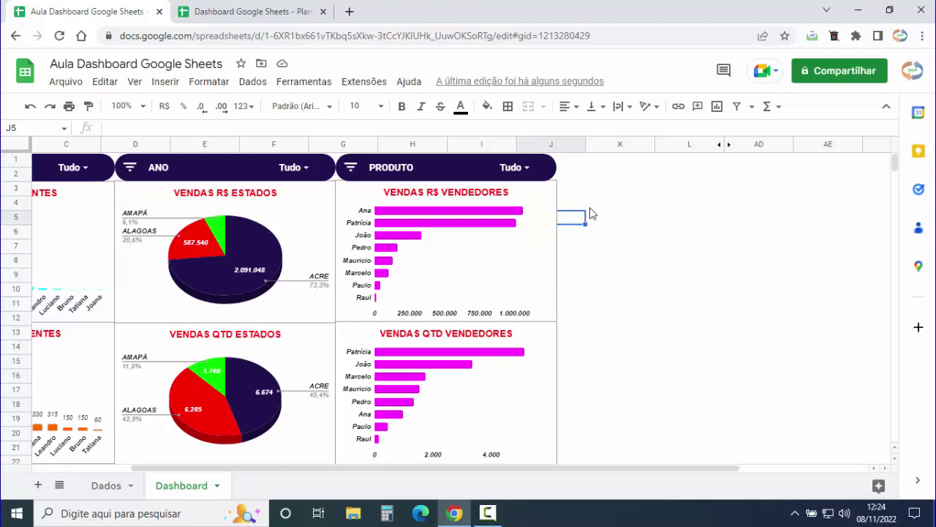
left_click(582, 189)
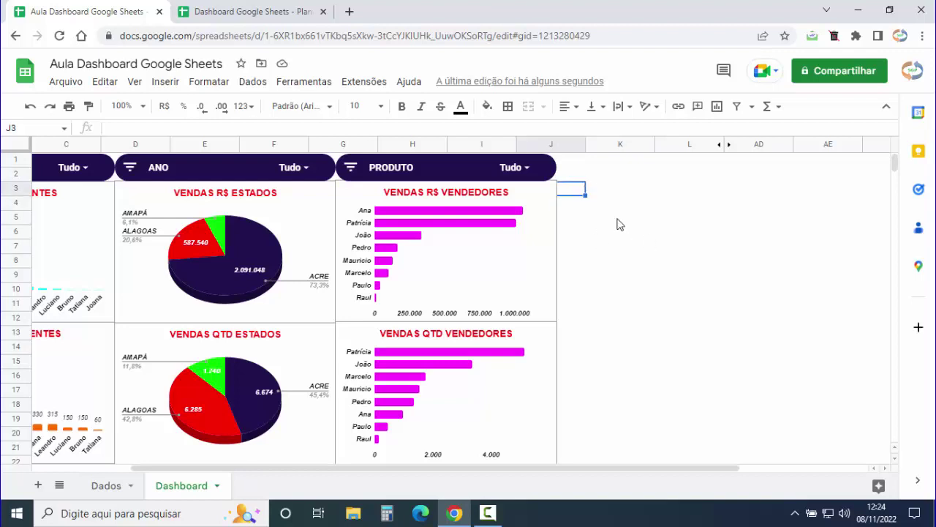
Insert a new drawing containing a text box that reads 'TOTAL R$'.
left_click(174, 84)
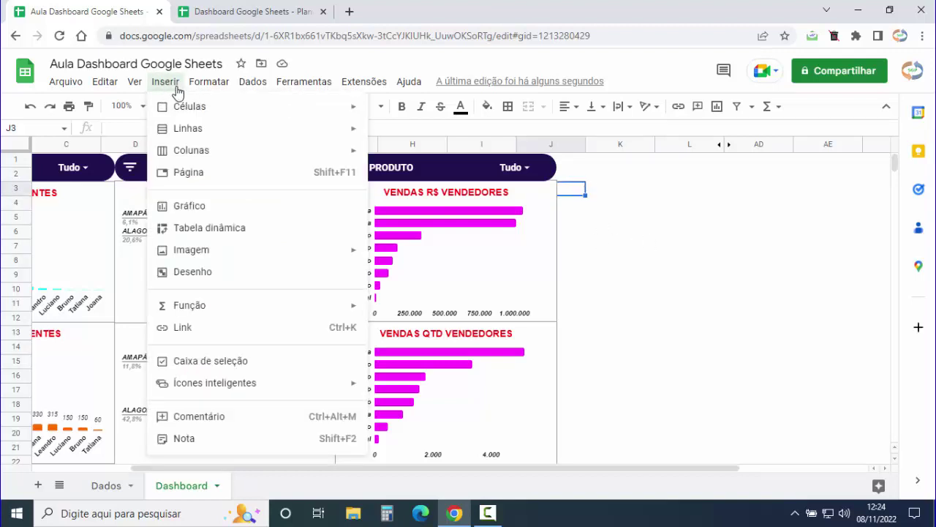
left_click(187, 274)
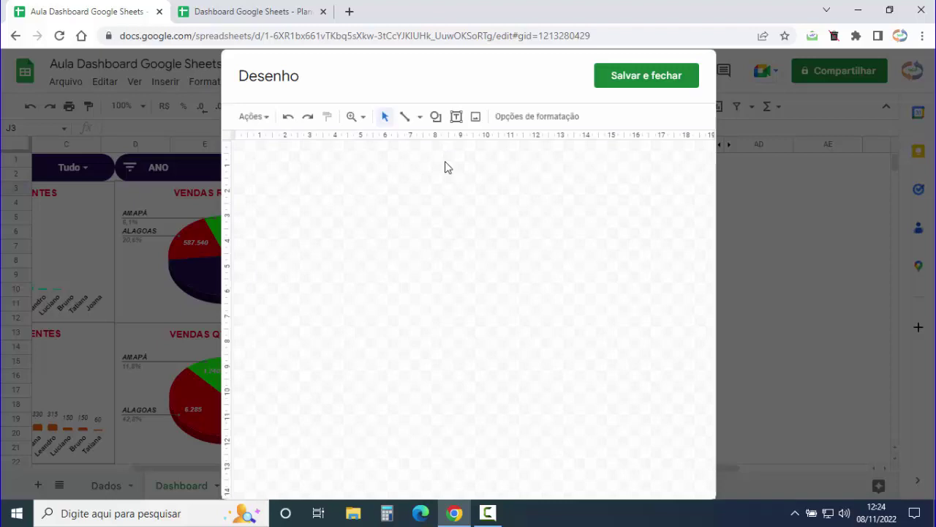
left_click(456, 117)
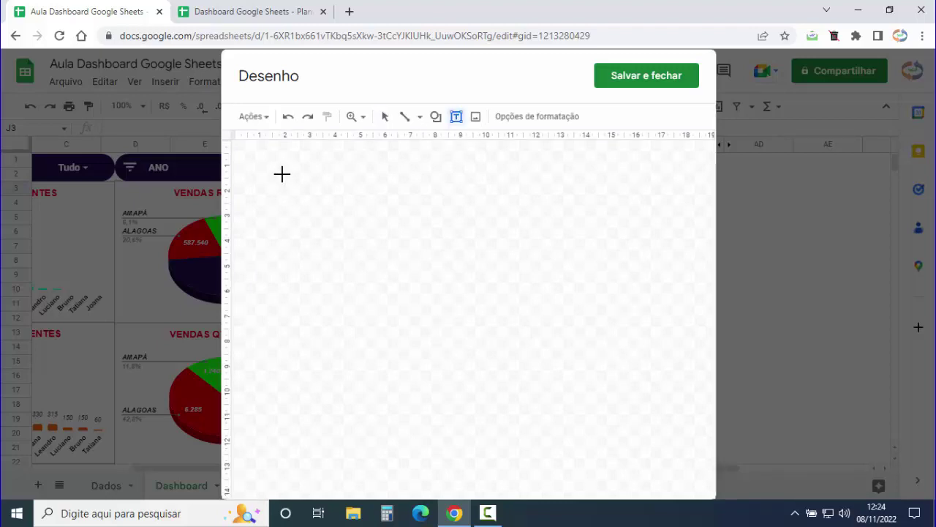
mouse_move(283, 173)
left_mouse_down()
mouse_move(285, 191)
mouse_move(375, 199)
left_mouse_up()
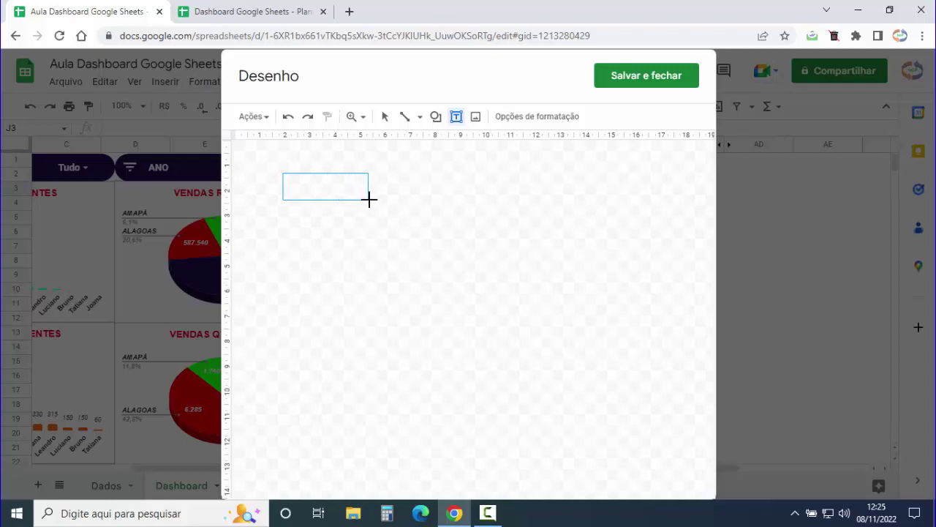
left_click_drag(375, 199, 379, 200)
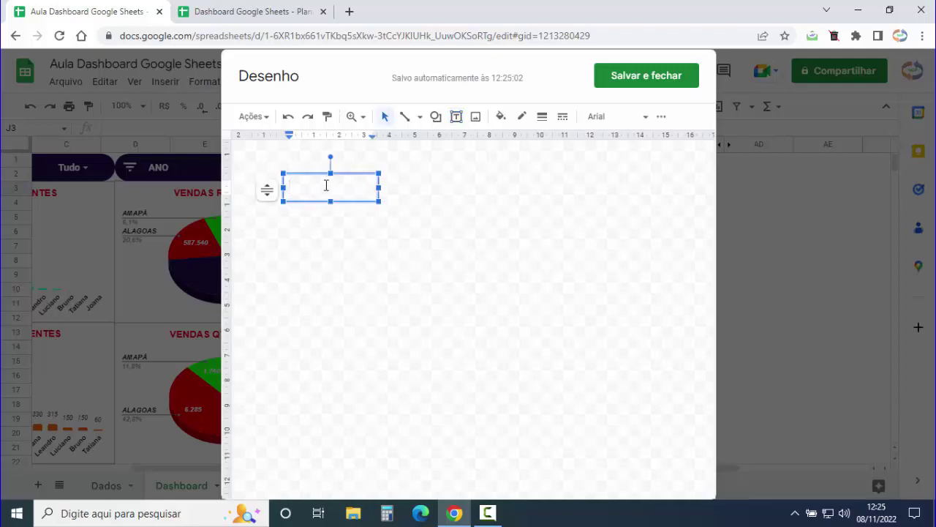
type("TOTAL R")
type("$")
left_click(330, 231)
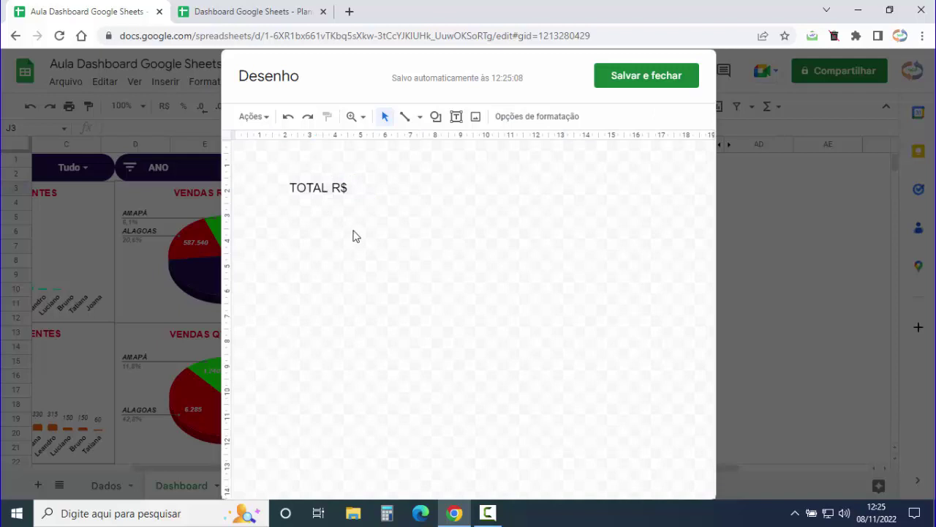
Give the TOTAL R$ box a yellow fill with bold, 12-point centred text, and save it.
left_click(332, 185)
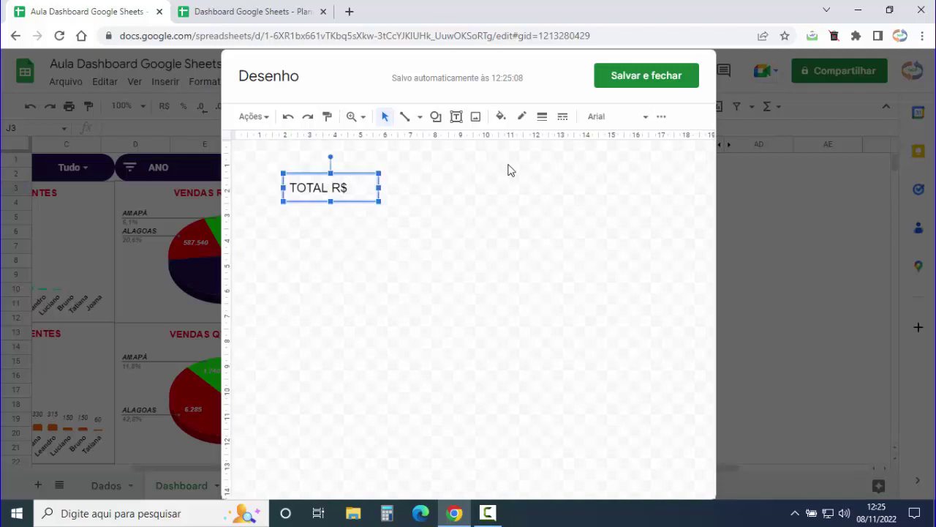
left_click(501, 117)
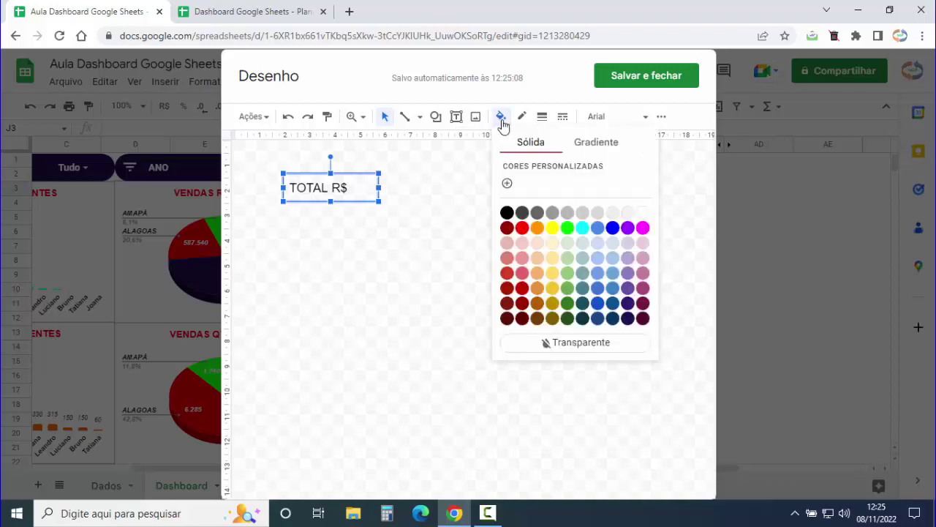
left_click(553, 227)
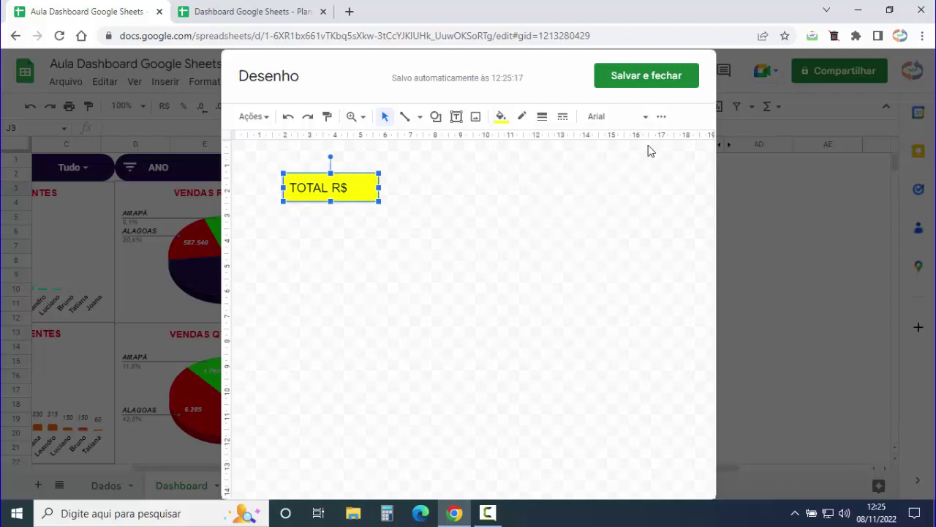
left_click(662, 119)
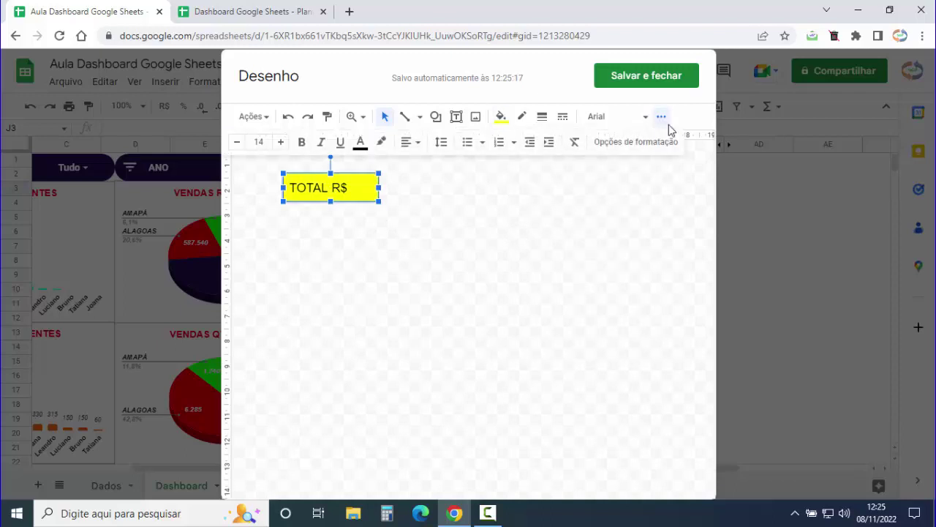
left_click(301, 142)
left_click(237, 143)
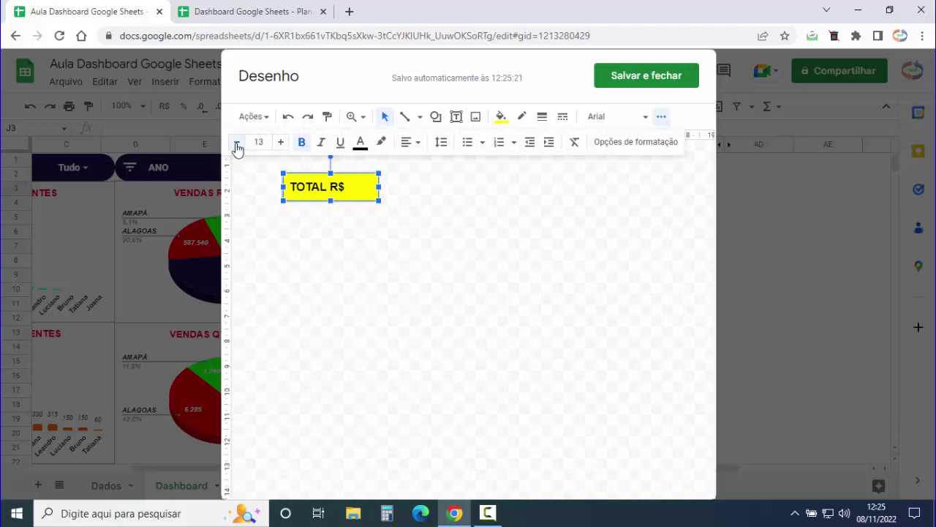
left_click(237, 144)
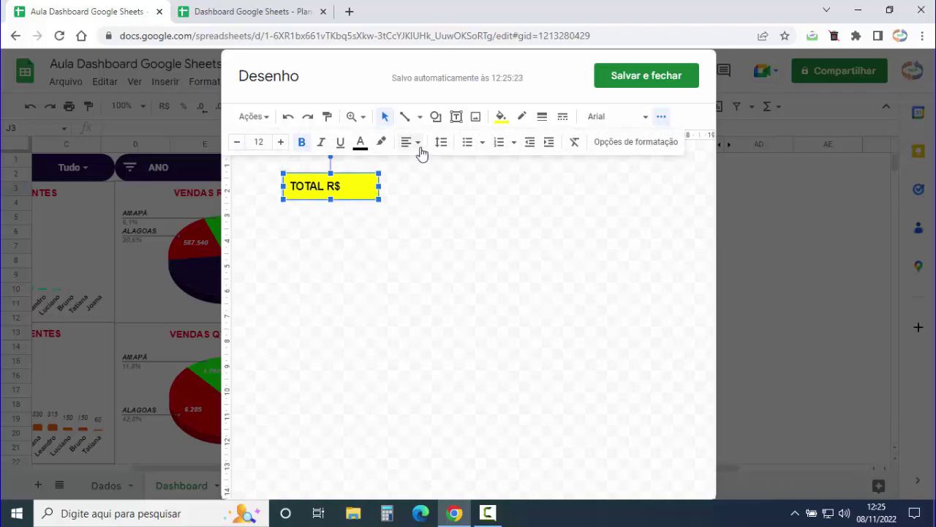
left_click(413, 143)
left_click(428, 162)
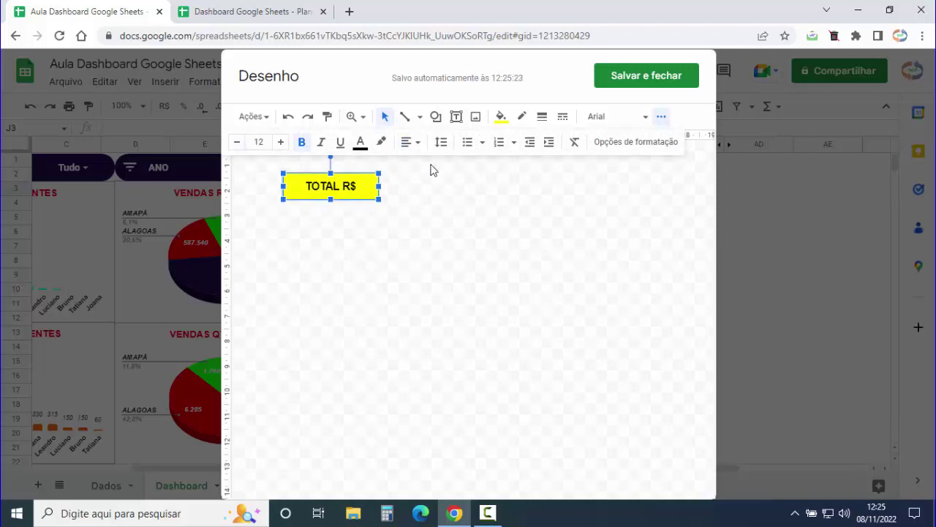
left_click(408, 247)
left_click(633, 85)
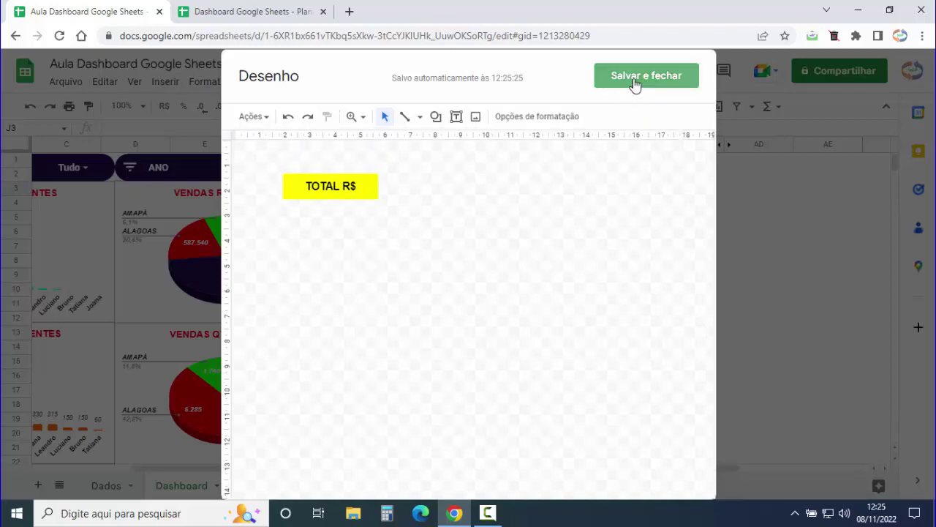
Move and widen the TOTAL R$ label in column K, then unhide columns M to AC.
left_click(592, 211)
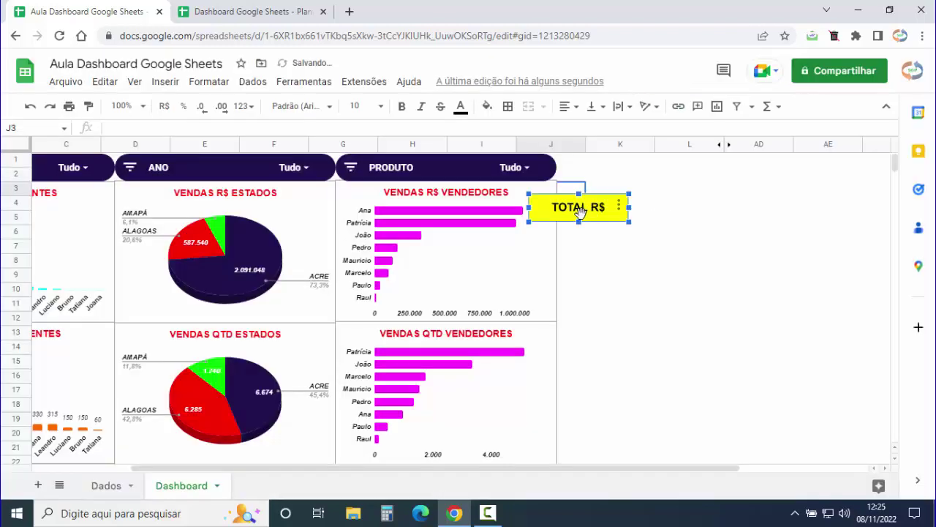
left_click_drag(607, 210, 607, 215)
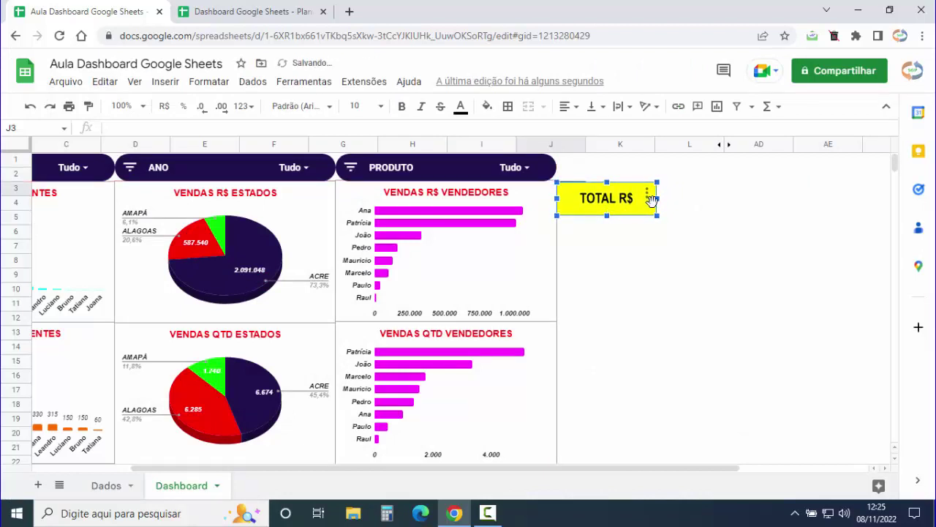
left_click_drag(660, 200, 671, 200)
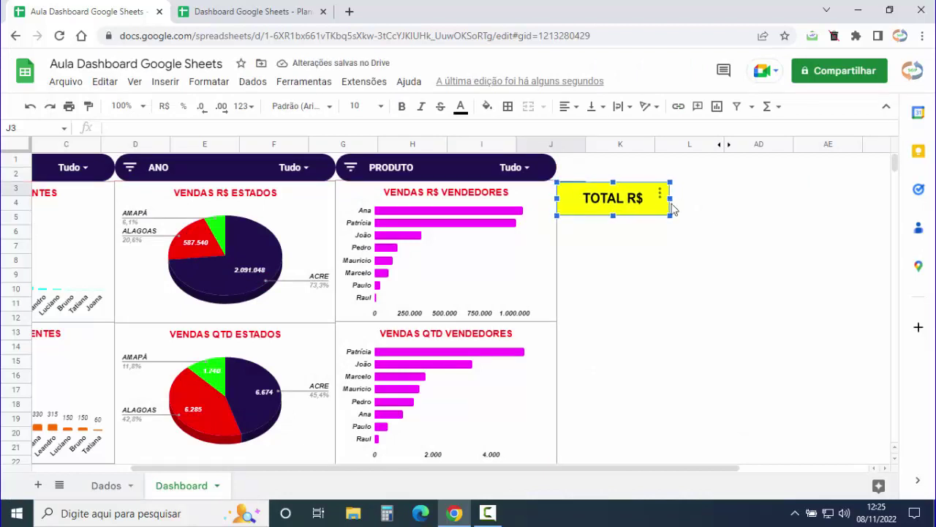
left_click(643, 236)
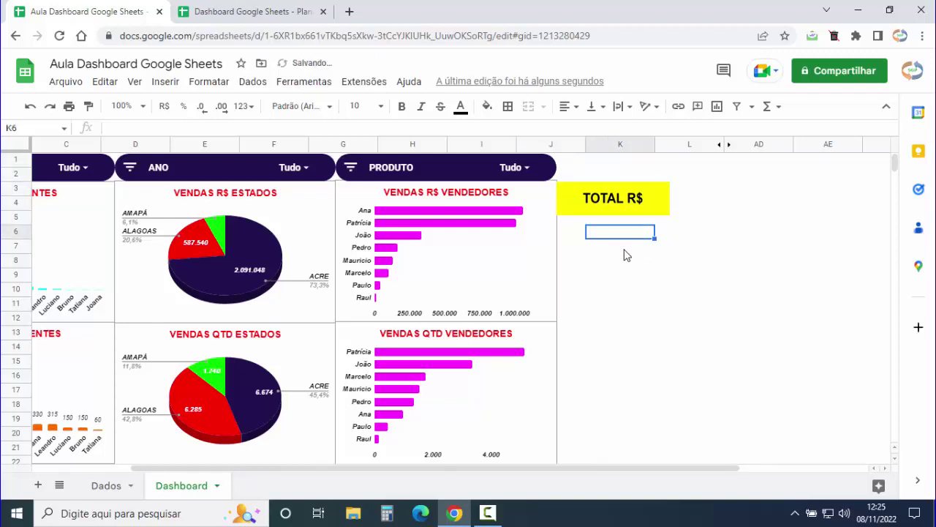
left_click(573, 223)
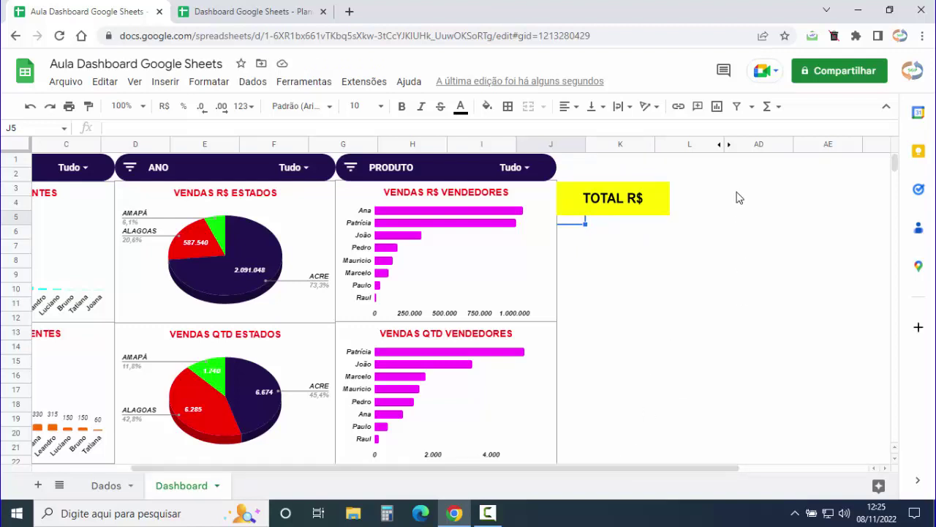
left_click(727, 145)
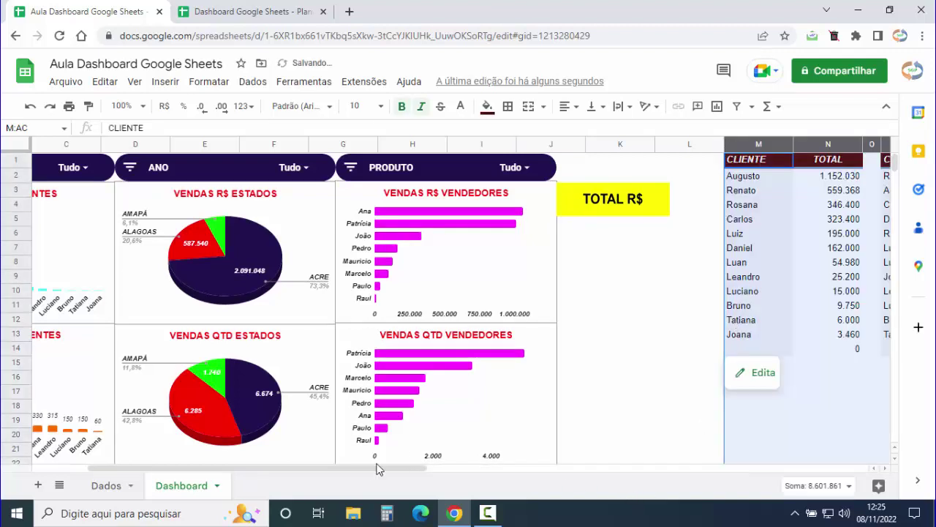
Insert a chart from the TOTAL column and make it a scorecard showing 1.152.030.
left_click_drag(379, 468, 406, 474)
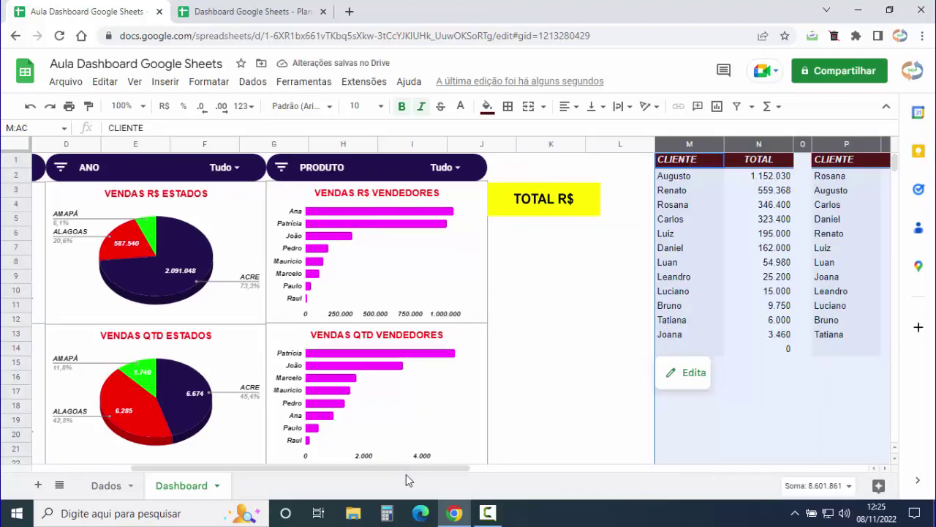
left_click(629, 249)
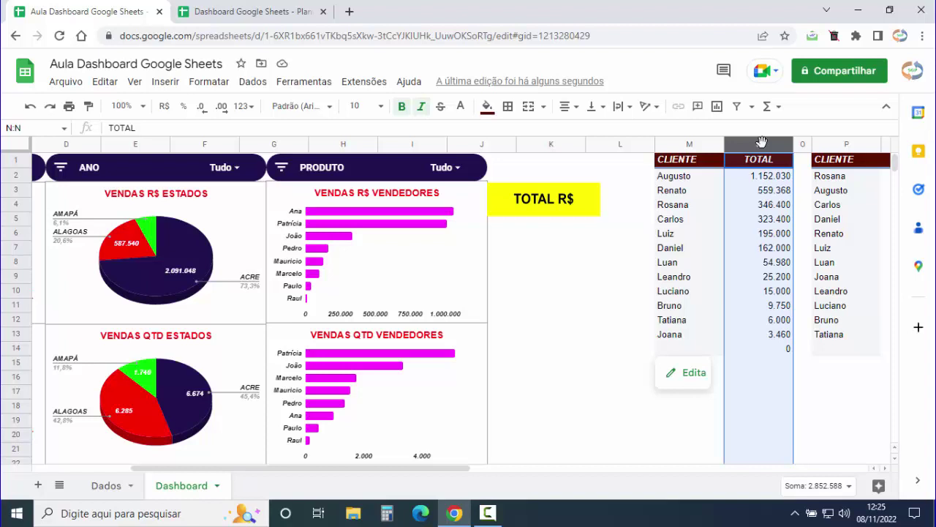
left_click(164, 82)
left_click(189, 207)
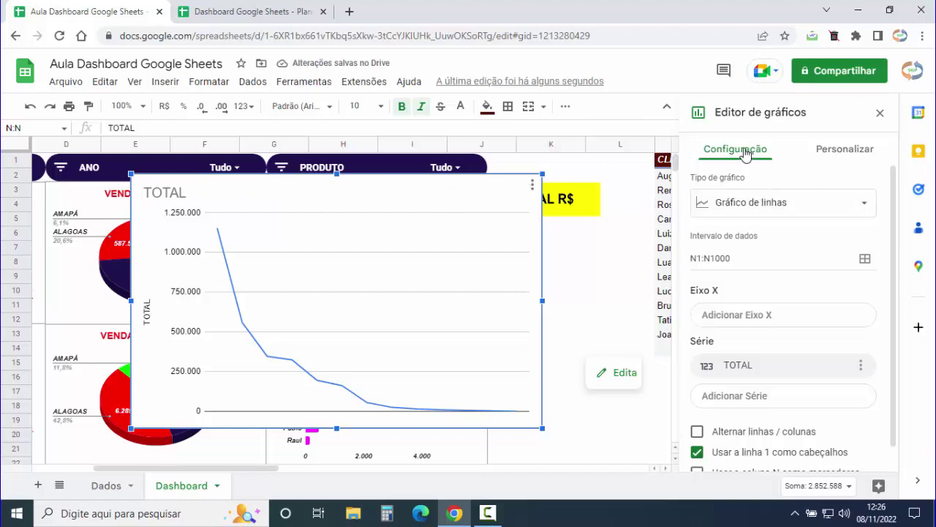
left_click(862, 208)
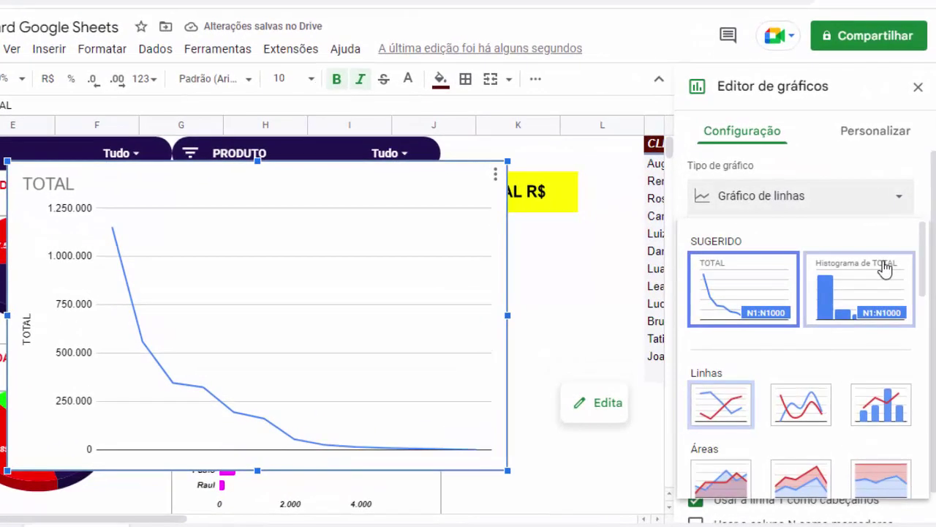
scroll(796, 276, "down", 1)
scroll(811, 282, "down", 2)
scroll(811, 276, "down", 2)
scroll(807, 273, "down", 2)
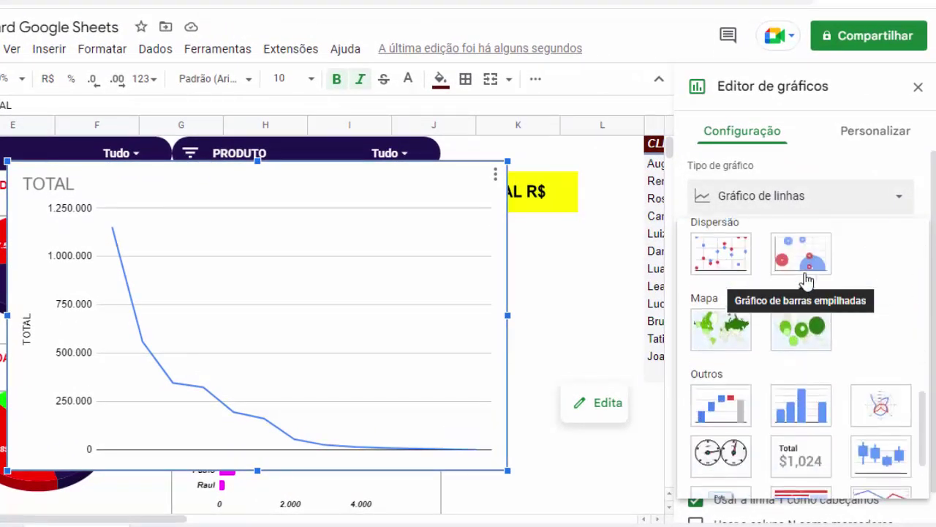
scroll(801, 275, "down", 2)
scroll(802, 273, "down", 1)
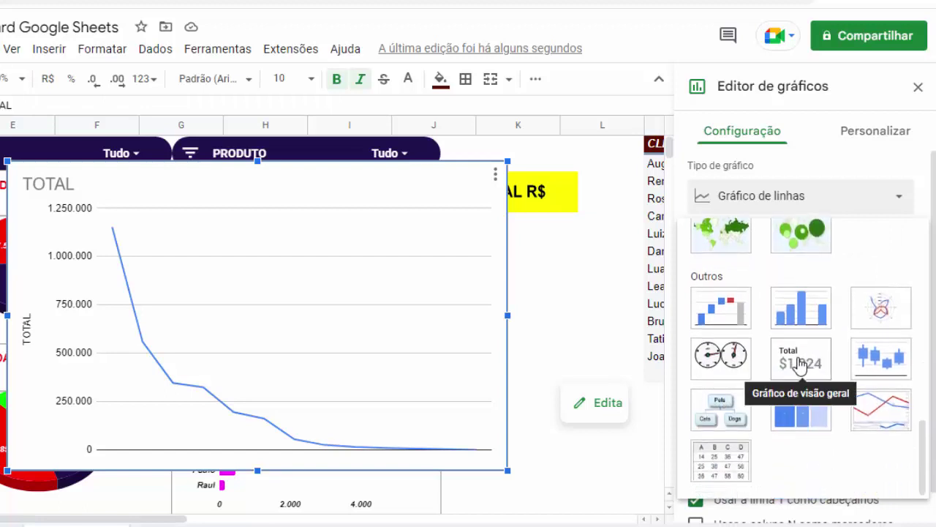
left_click(800, 363)
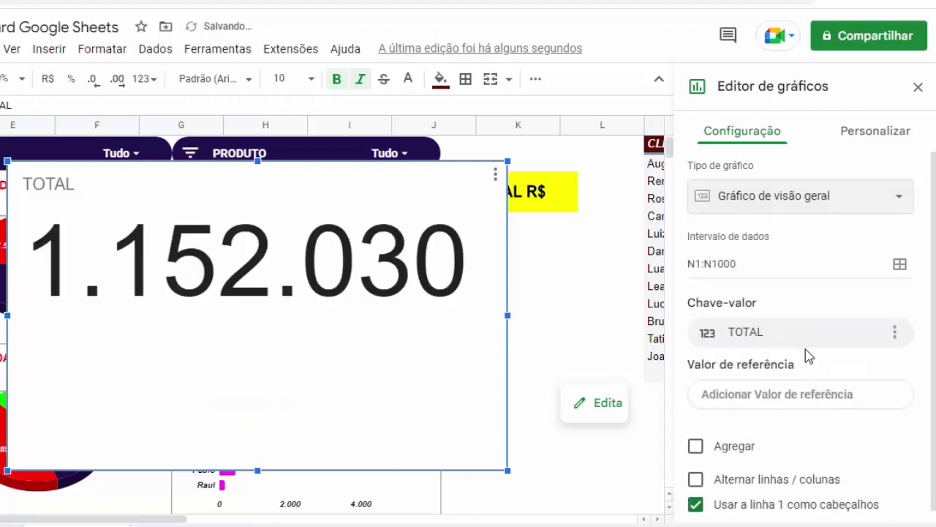
Turn on aggregation with Soma so the scorecard totals 2.852.588.
left_click(695, 447)
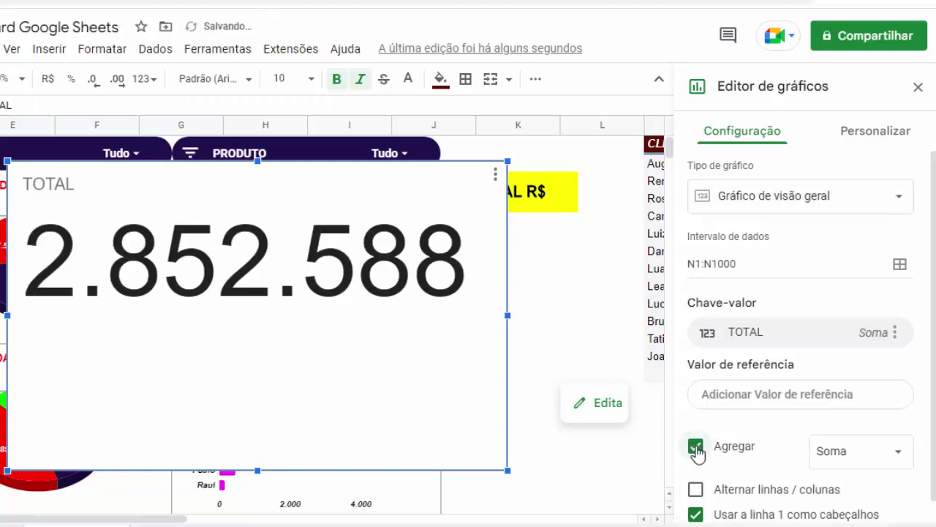
left_click(898, 453)
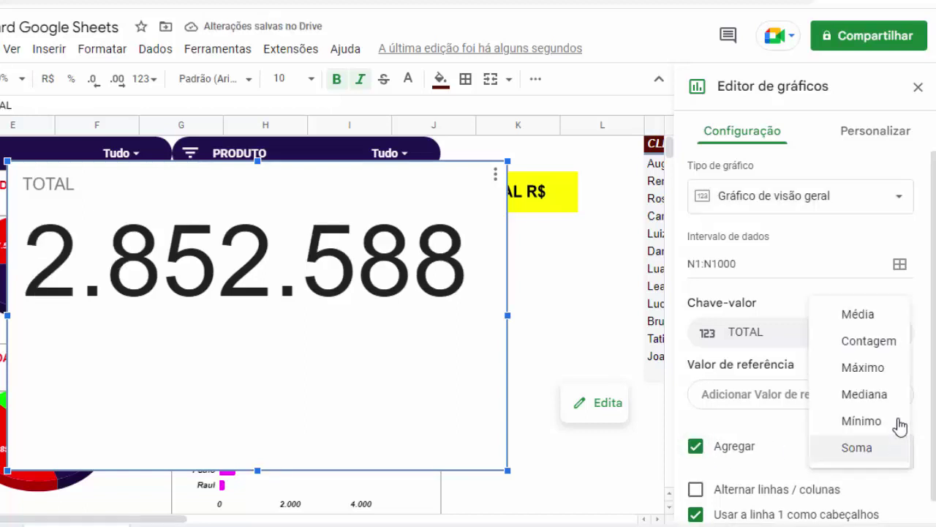
left_click(857, 448)
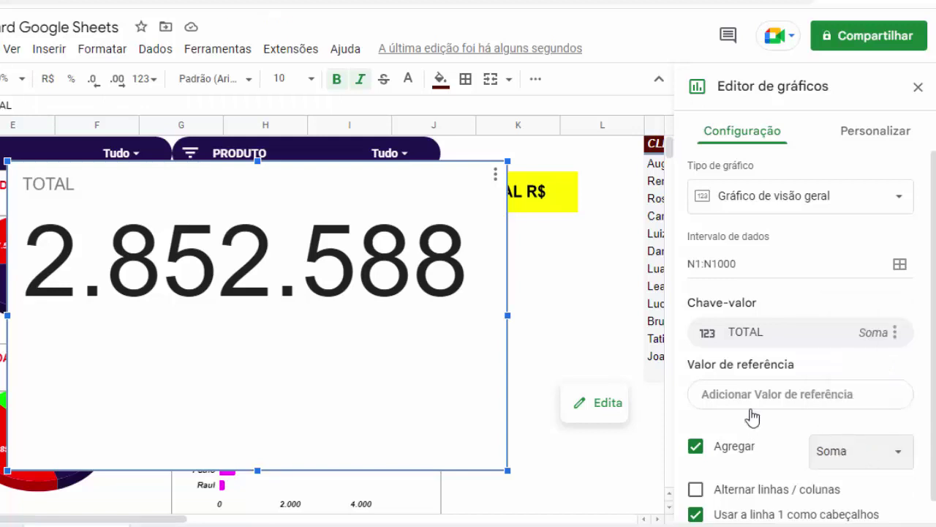
scroll(754, 418, "down", 1)
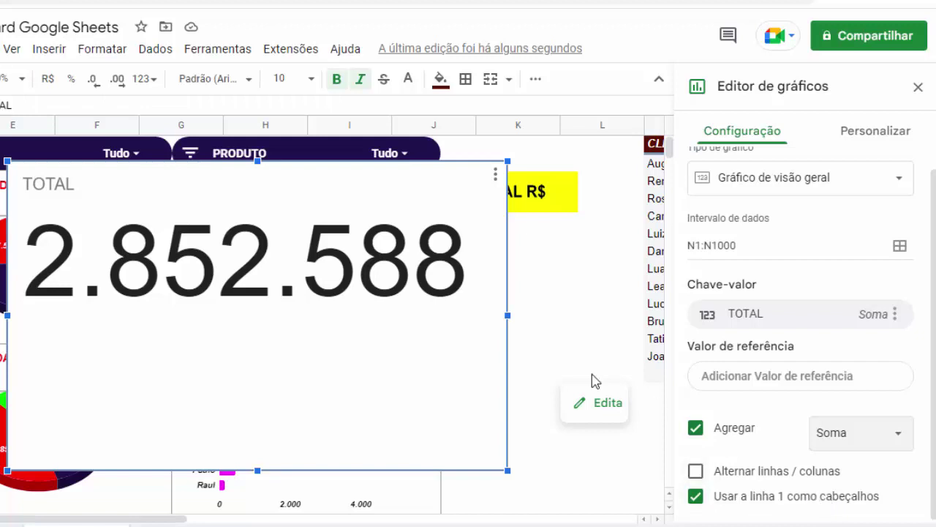
Delete the scorecard's 'TOTAL' title text, leaving only the 2.852.588 figure.
double_click(57, 186)
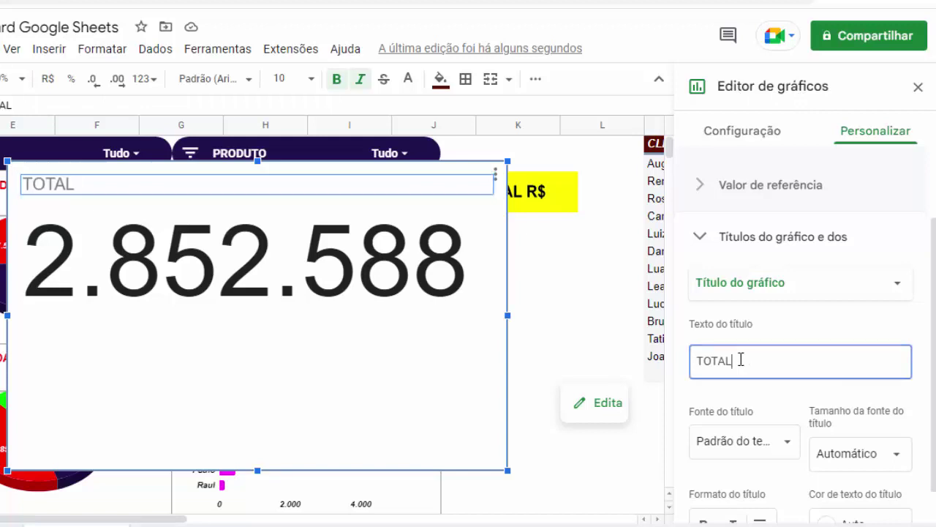
left_click_drag(740, 360, 693, 361)
key("BackSpace")
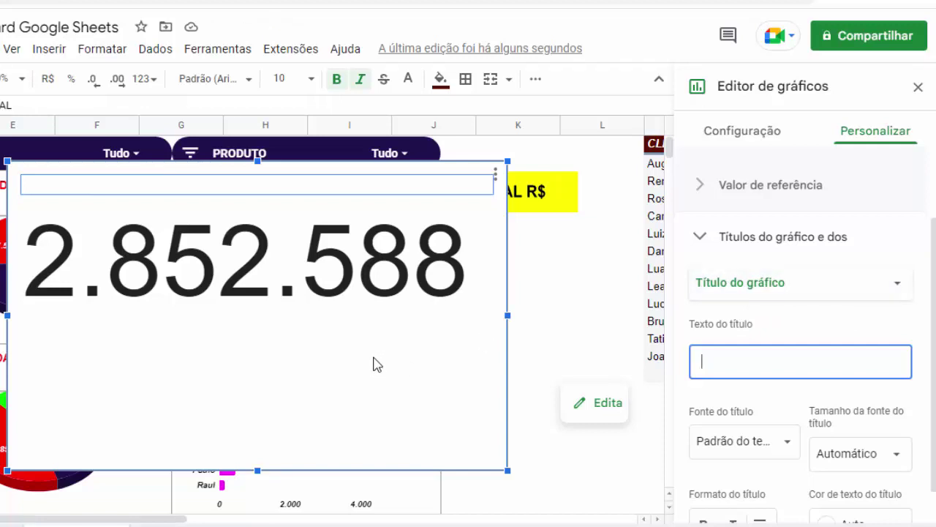
left_click(313, 374)
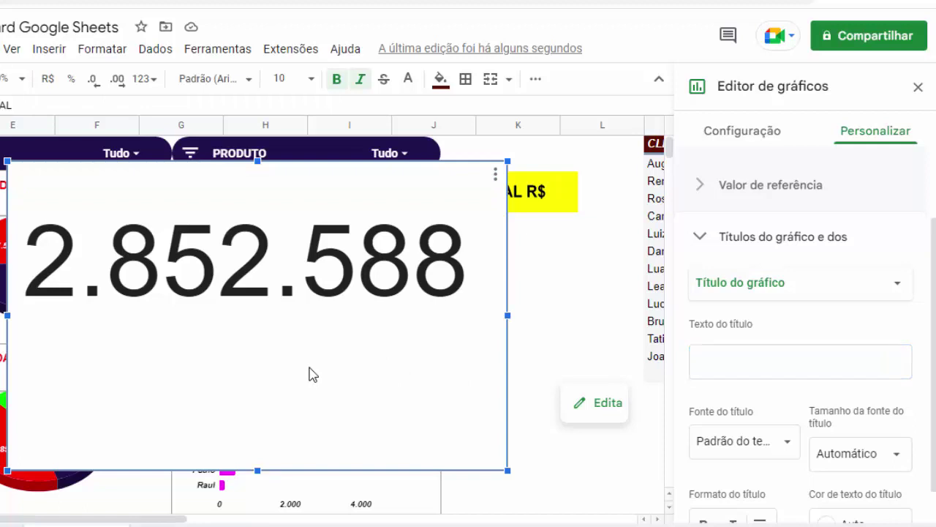
Set the scorecard background to cyan, then undo a trial switch to the Wide font.
left_click(873, 148)
scroll(866, 211, "up", 2)
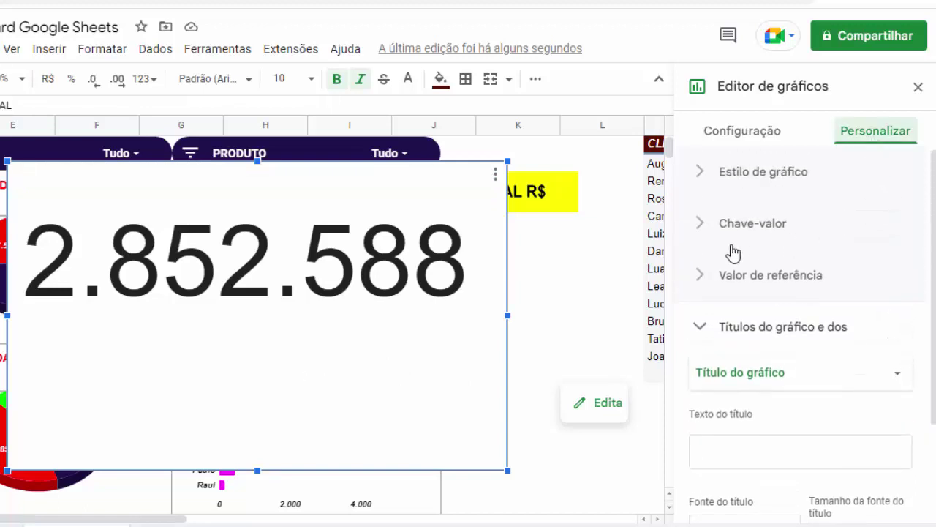
left_click(701, 180)
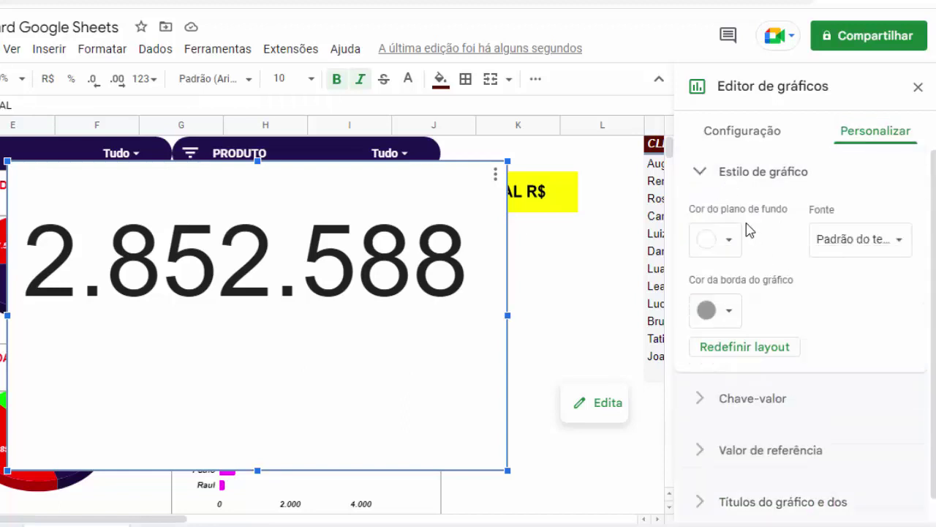
left_click(729, 241)
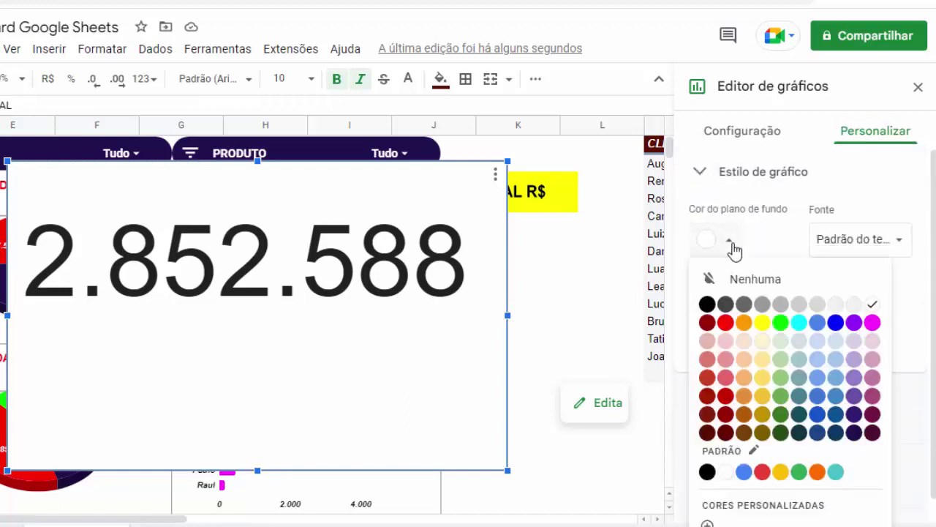
left_click(802, 326)
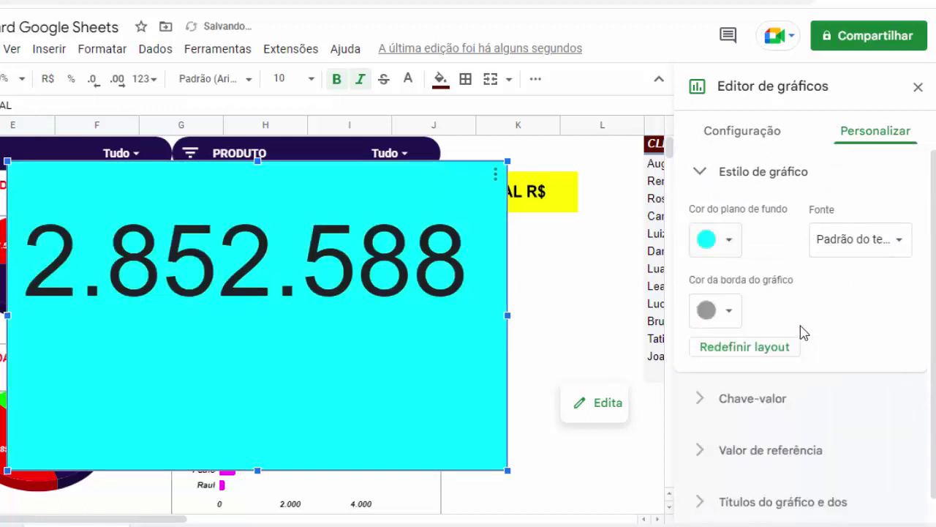
left_click(902, 252)
left_click(860, 348)
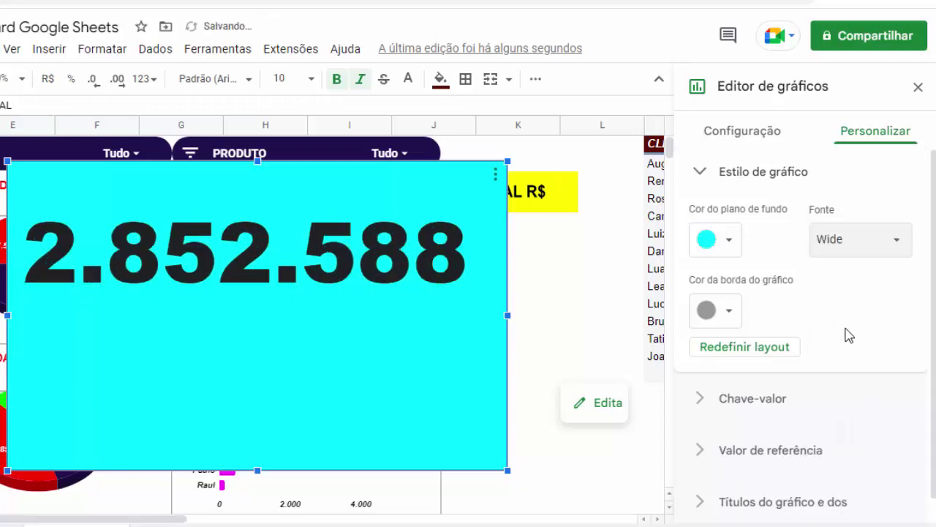
key("ctrl+z")
key("ctrl+z")
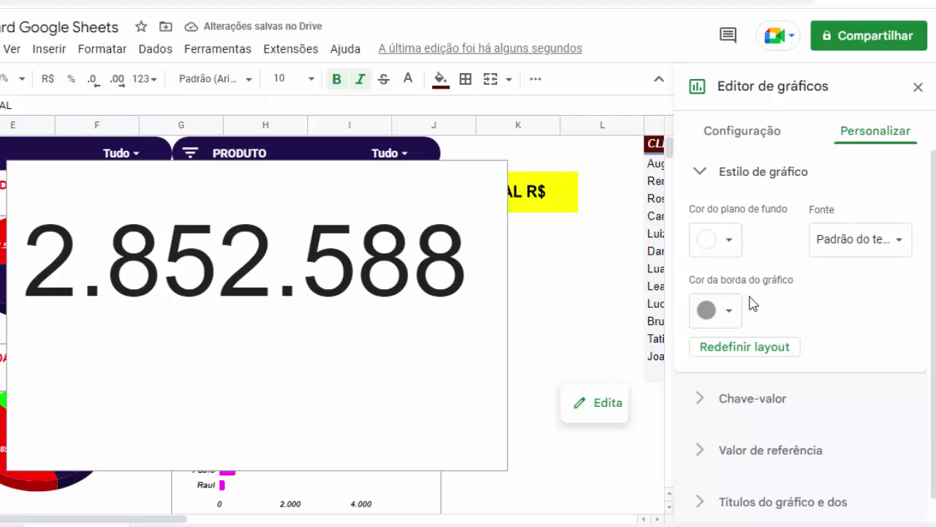
Set the chart border colour to none and reapply the cyan background.
left_click(741, 319)
left_click(736, 348)
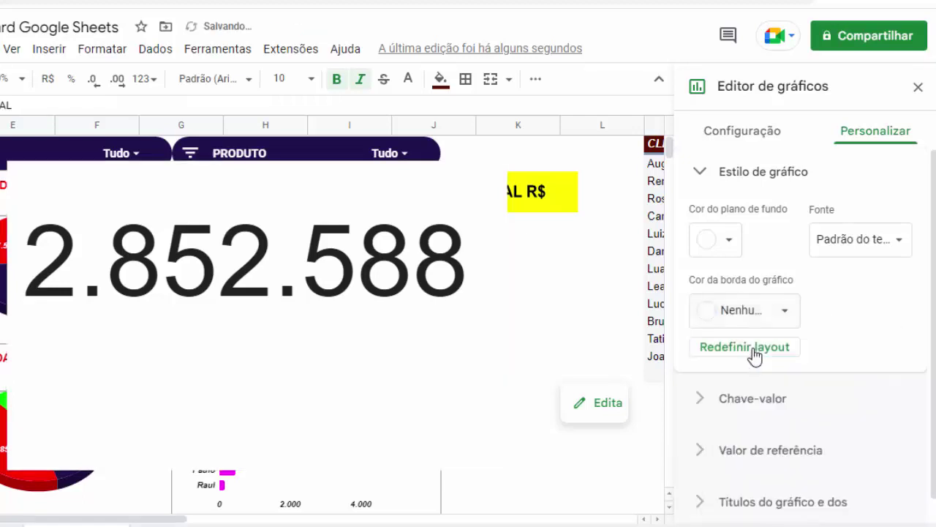
left_click(754, 349)
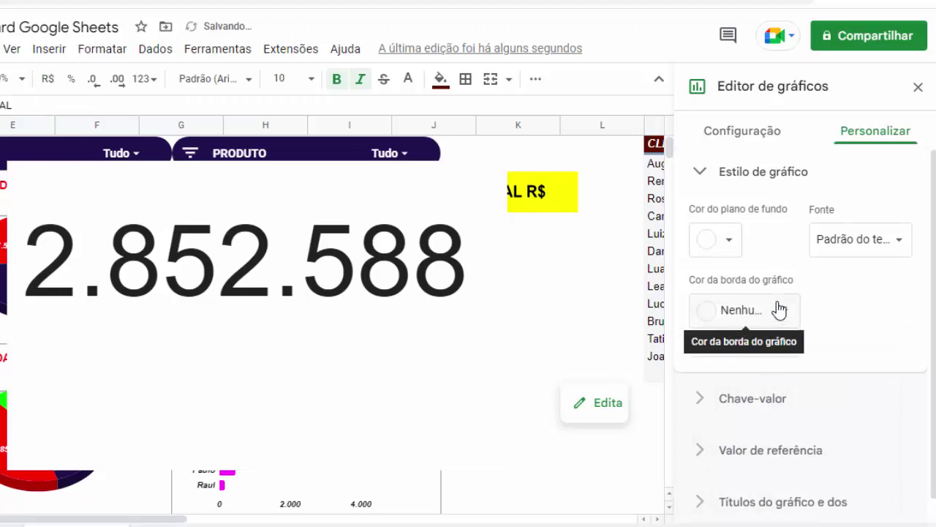
left_click(733, 248)
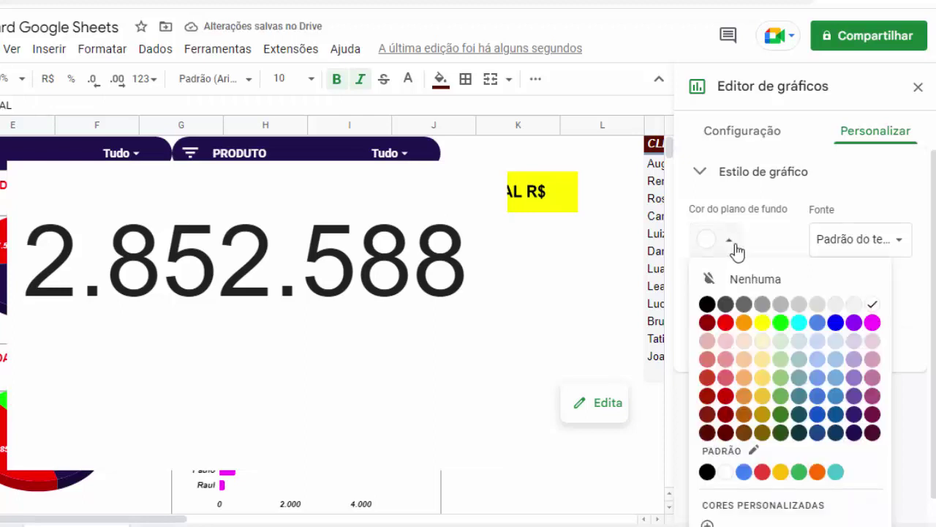
left_click(799, 322)
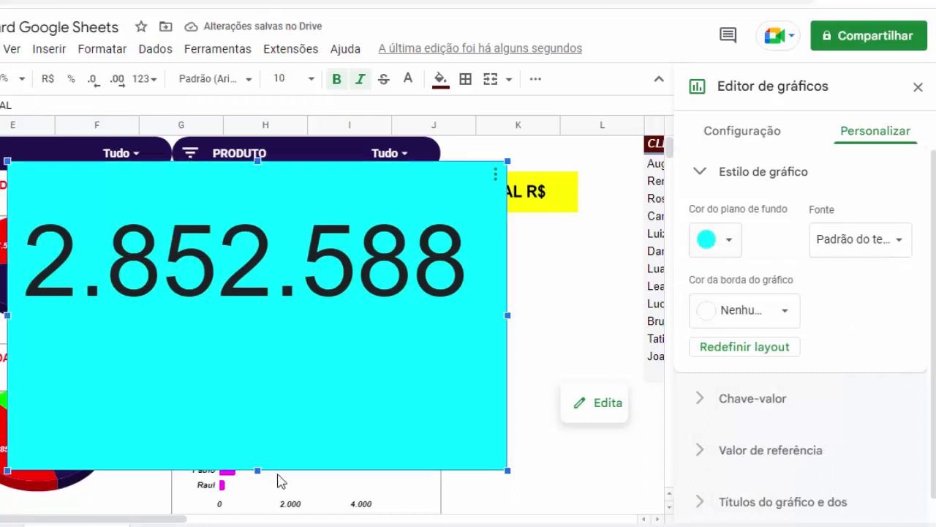
Shrink the cyan scorecard and move it beneath the TOTAL R$ label.
left_click_drag(258, 469, 258, 264)
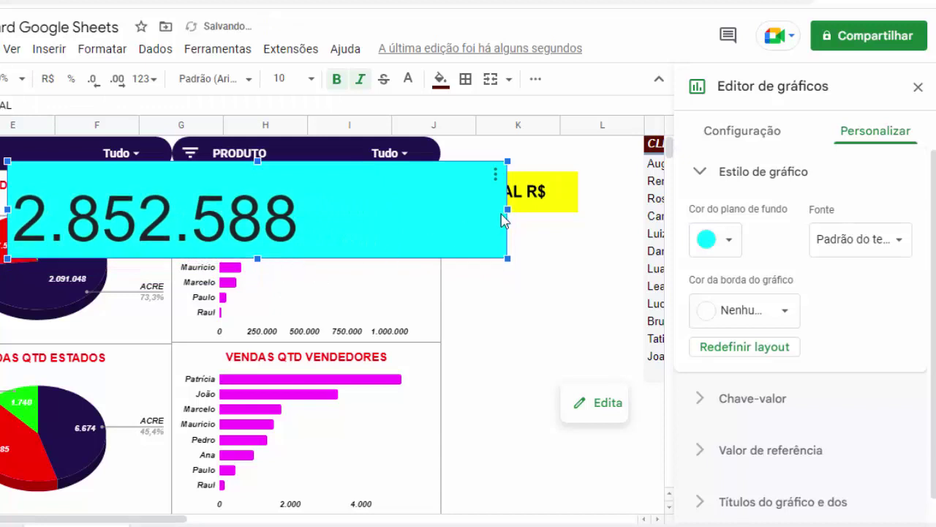
left_click_drag(471, 211, 244, 211)
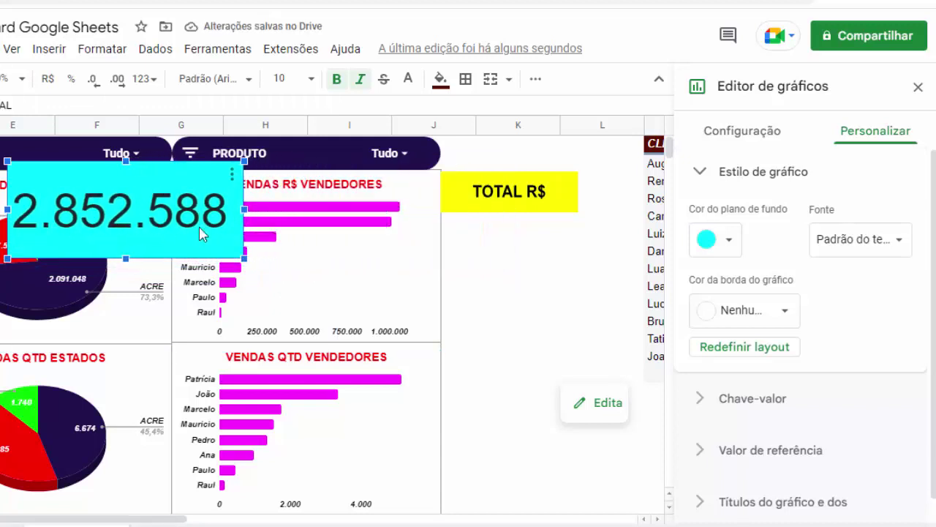
mouse_move(125, 255)
left_mouse_down()
mouse_move(125, 233)
mouse_move(531, 300)
left_mouse_up()
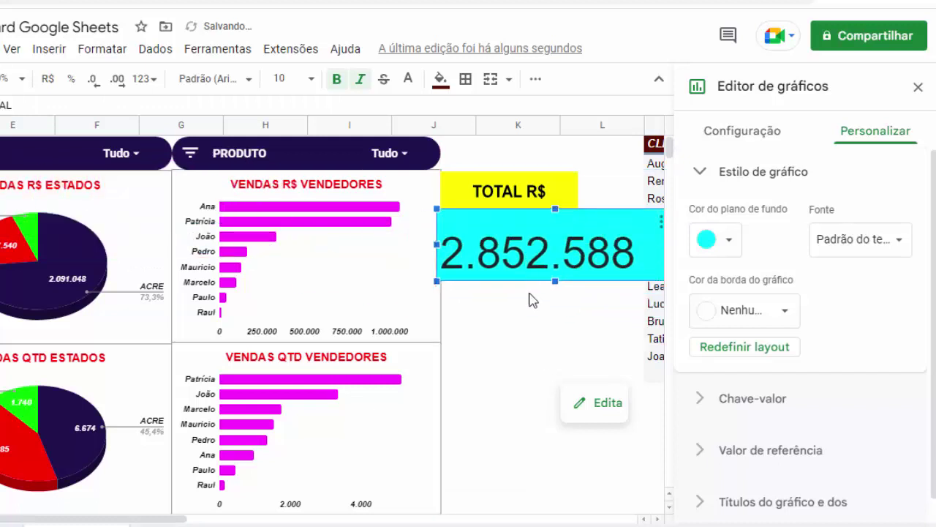
left_click_drag(95, 520, 143, 520)
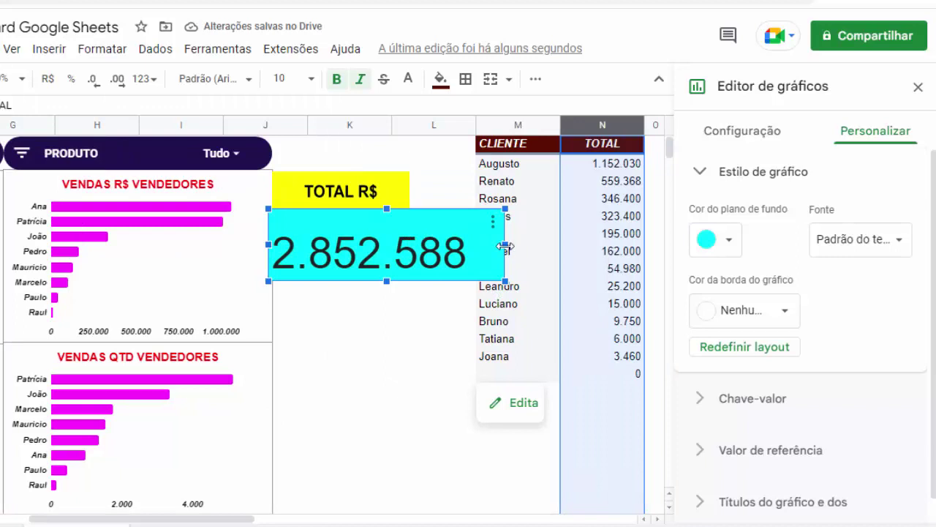
left_click_drag(505, 246, 434, 249)
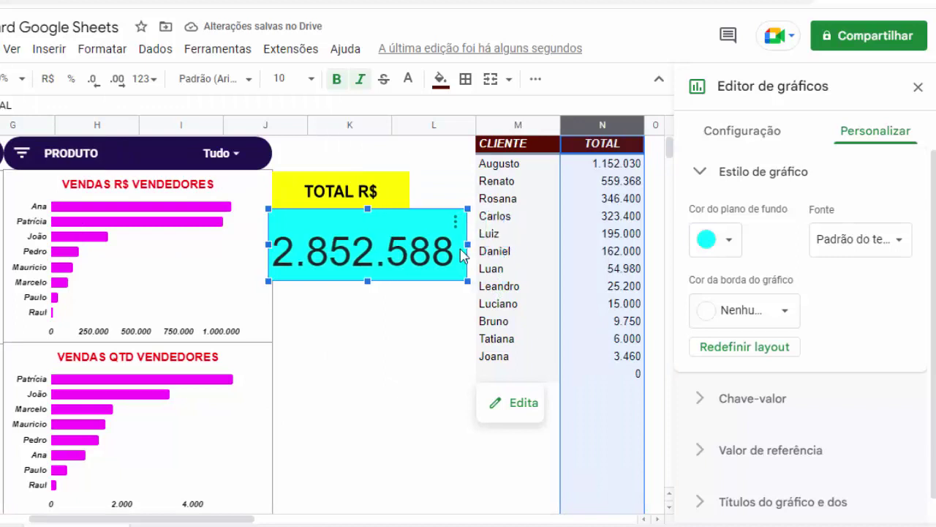
Widen the TOTAL R$ label to match, align the scorecard under it, and reopen its settings.
left_click(406, 194)
left_click_drag(409, 192, 434, 192)
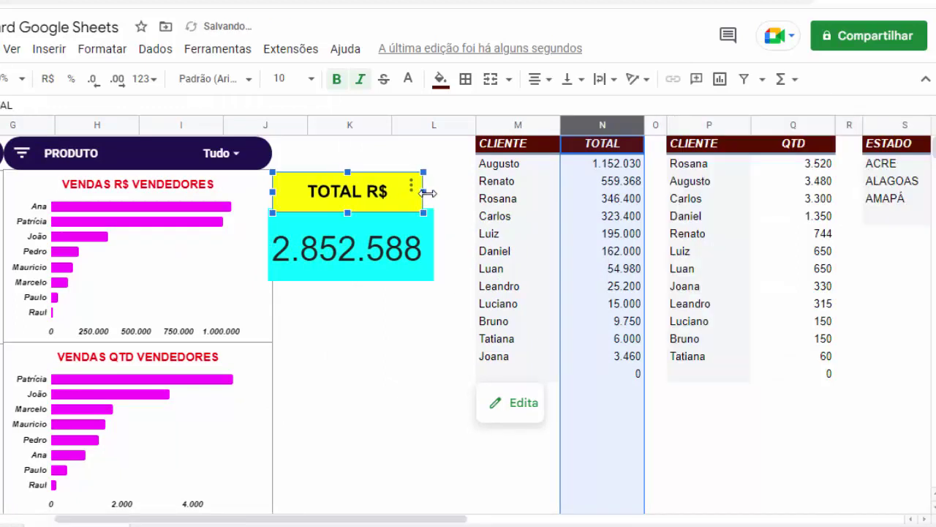
left_click(350, 276)
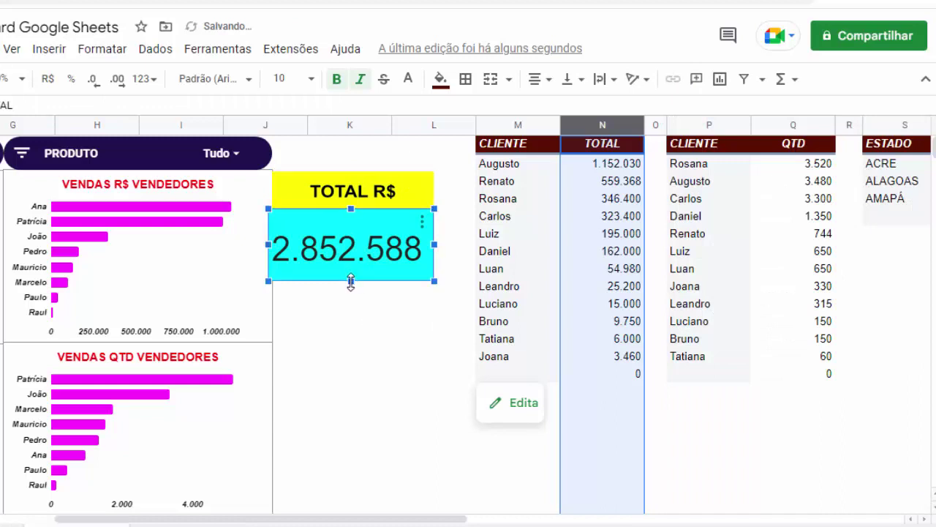
left_click_drag(351, 280, 351, 270)
left_click_drag(268, 243, 272, 240)
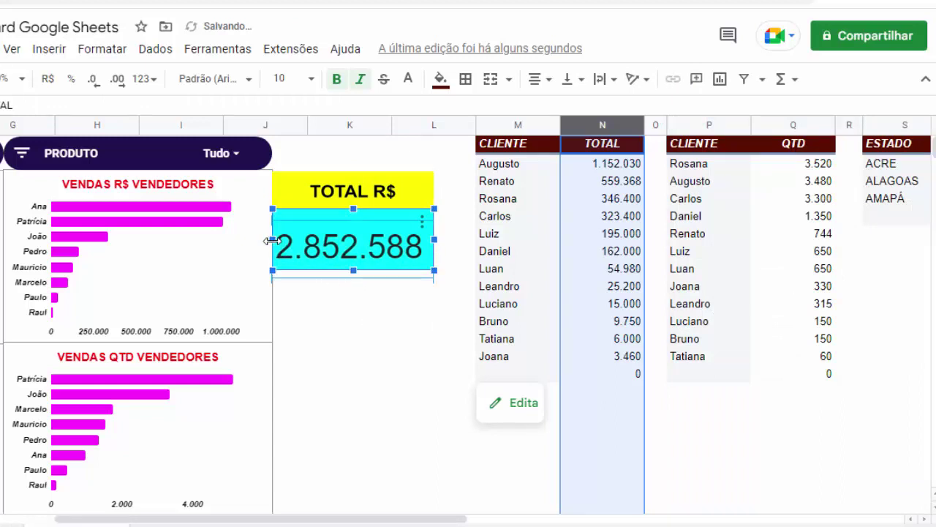
left_click(344, 286)
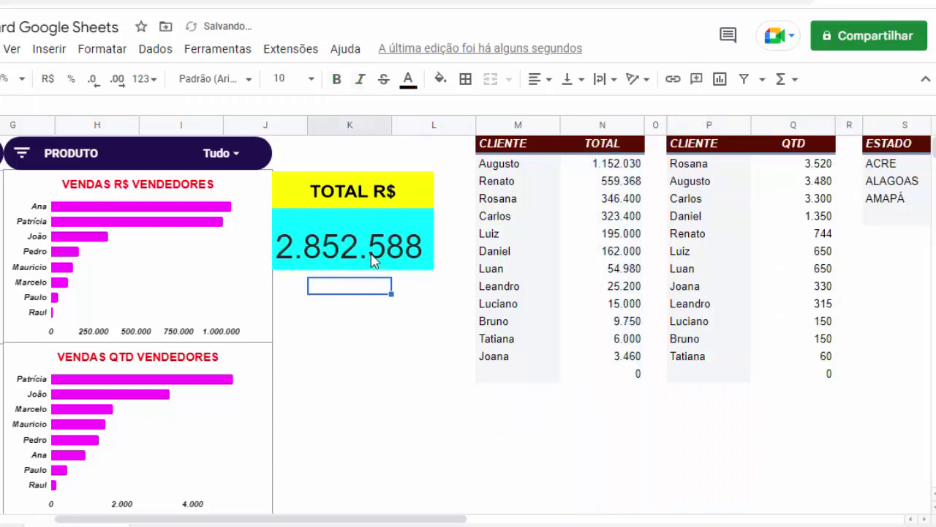
left_click(375, 261)
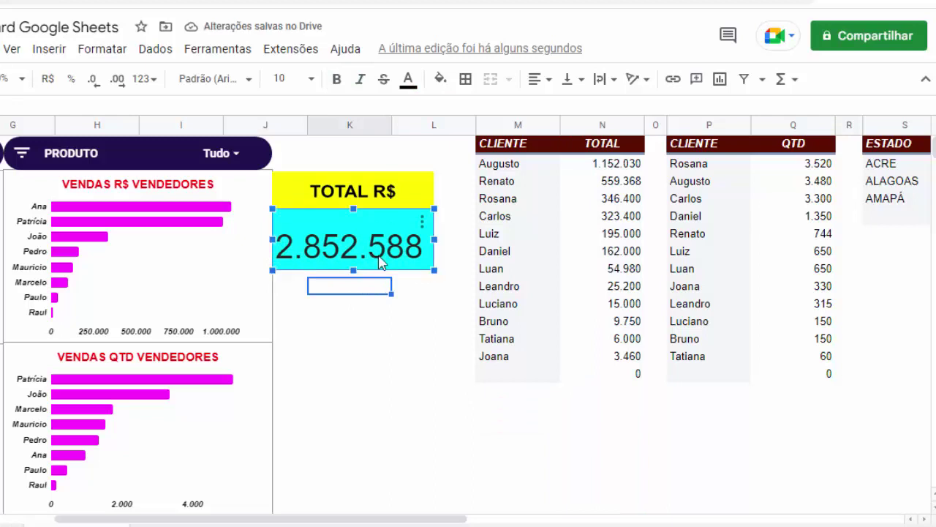
left_click(422, 221)
left_click(453, 250)
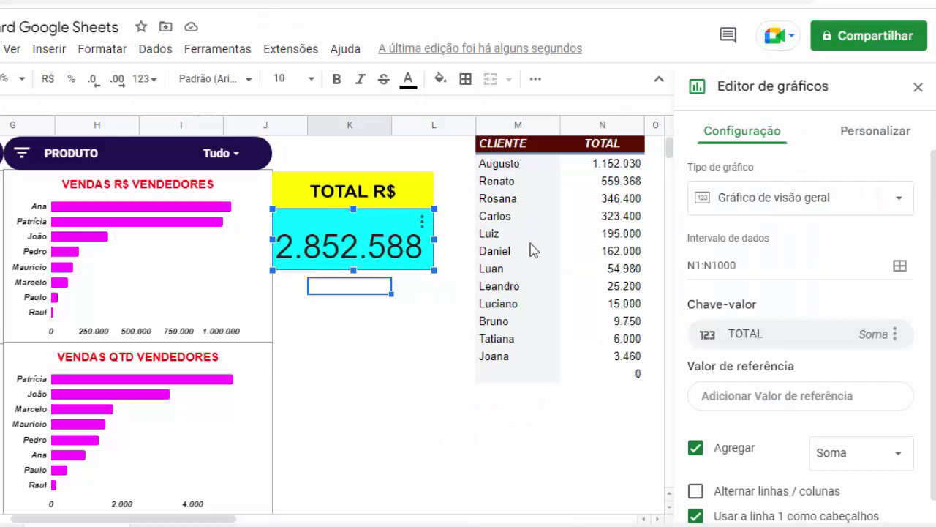
Set the scorecard's title font size to 10.
left_click(868, 141)
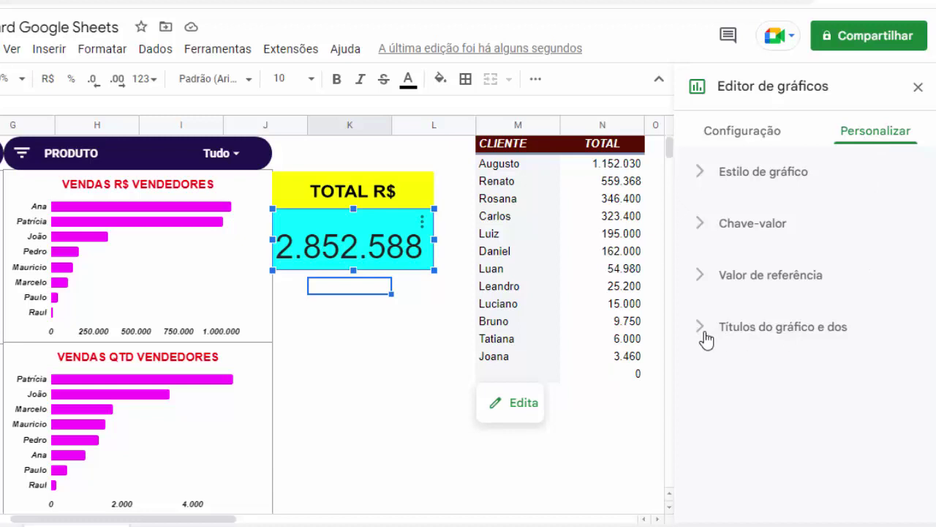
left_click(703, 336)
scroll(758, 439, "down", 2)
left_click(722, 367)
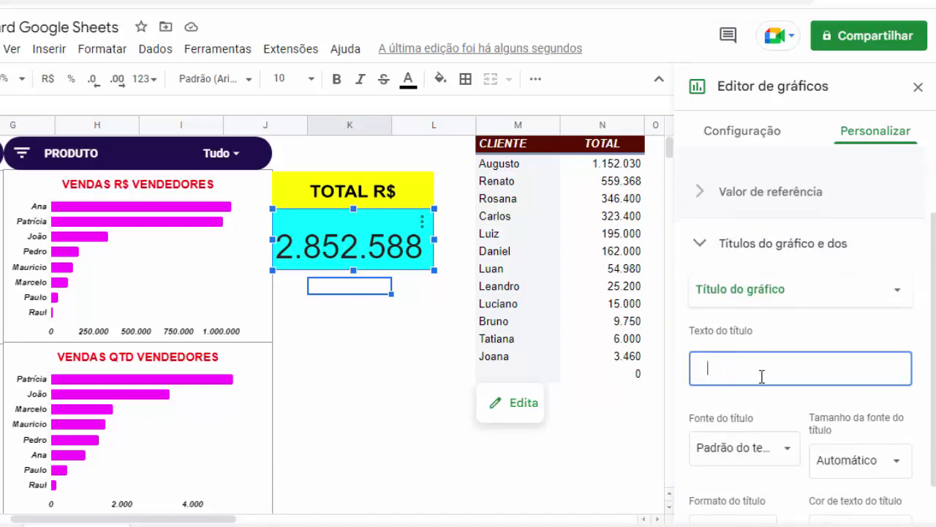
scroll(703, 344, "down", 1)
left_click(898, 424)
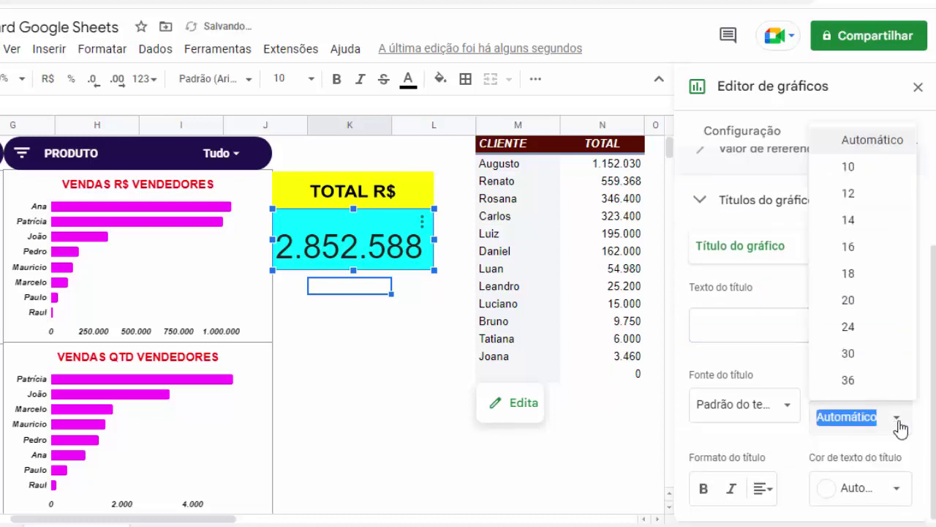
left_click(858, 178)
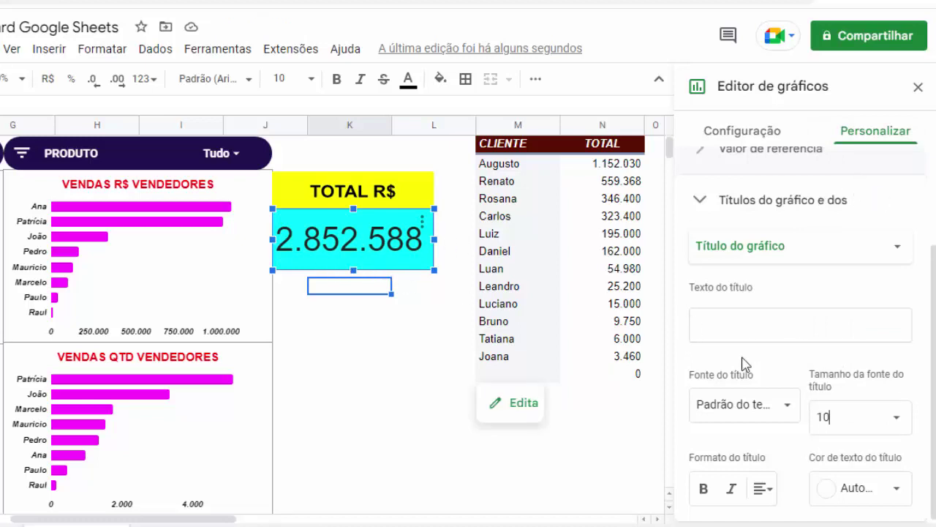
scroll(749, 358, "up", 1)
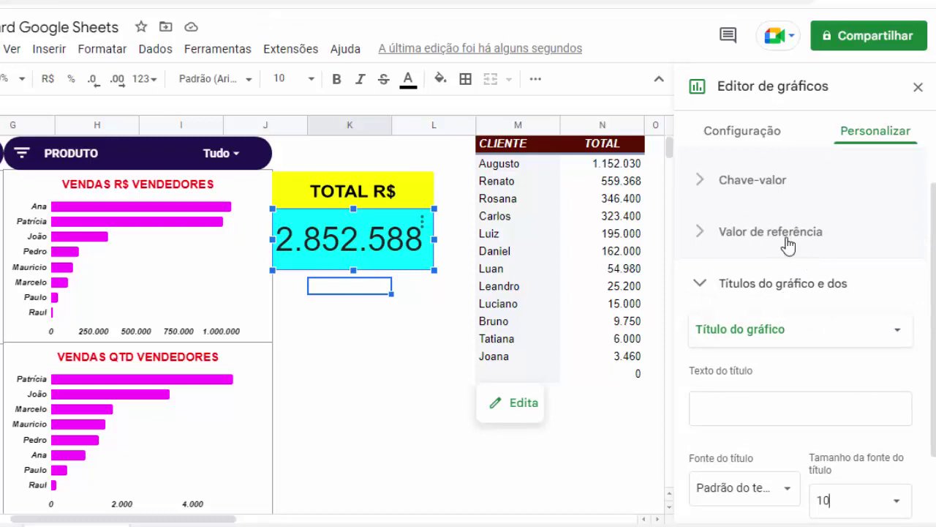
Make the 2.852.588 value 30-point, bold and centred.
left_click(700, 185)
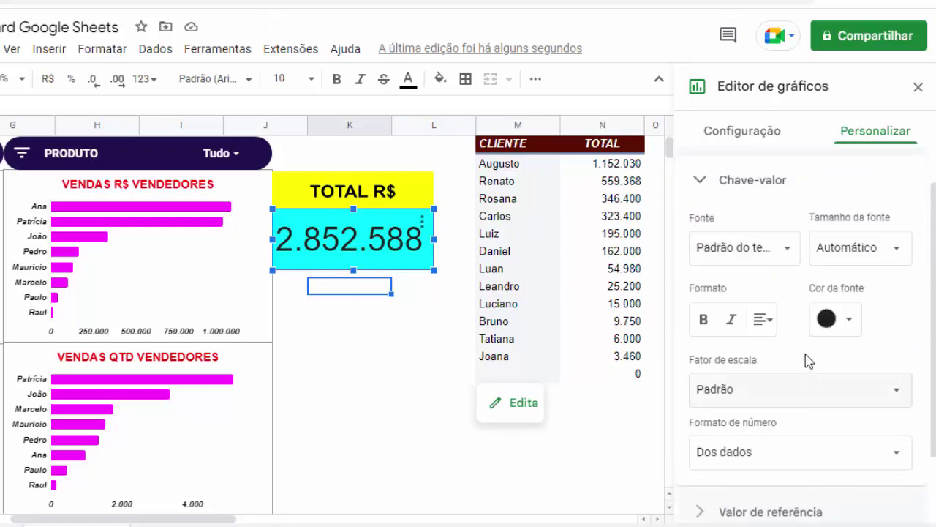
left_click(903, 256)
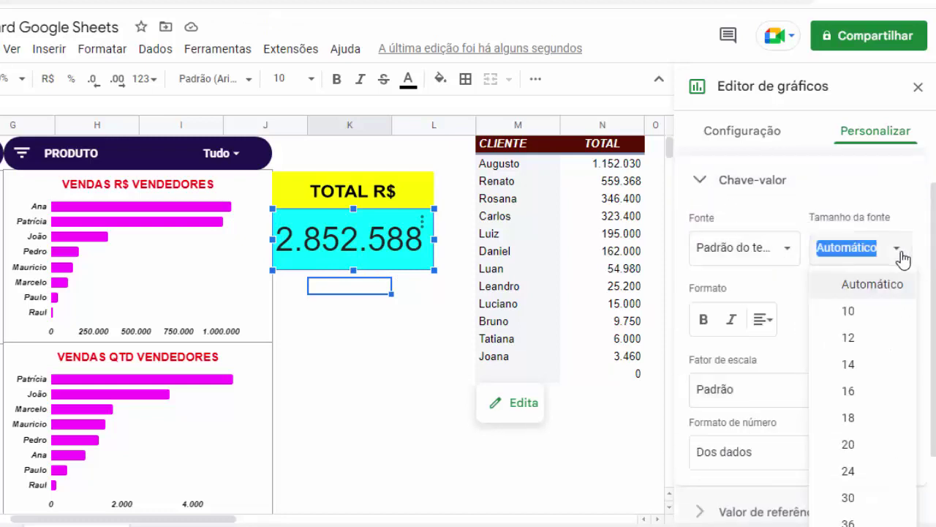
left_click(869, 417)
left_click(902, 249)
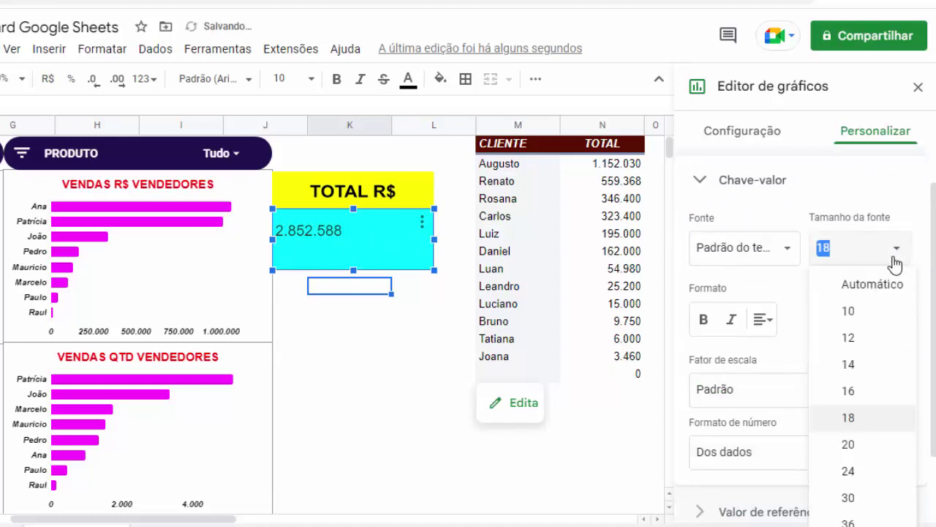
left_click(858, 481)
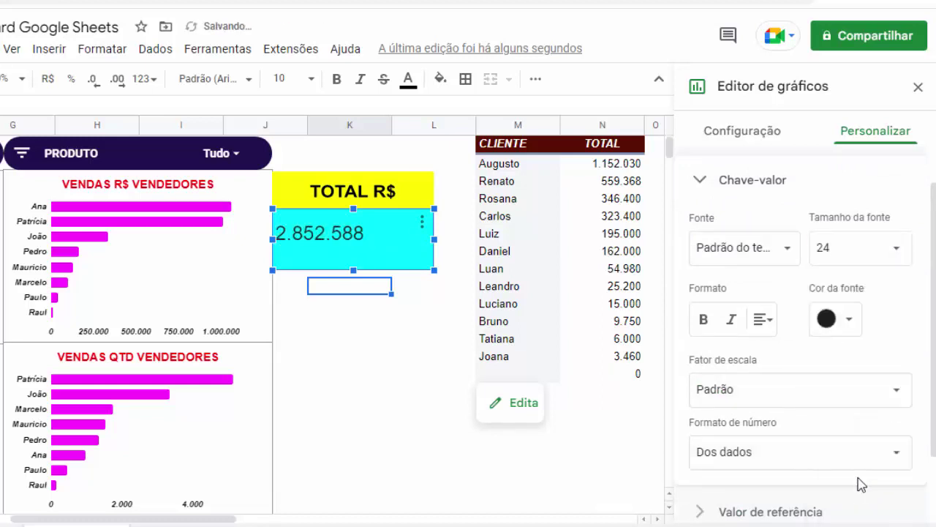
left_click(901, 253)
left_click(854, 497)
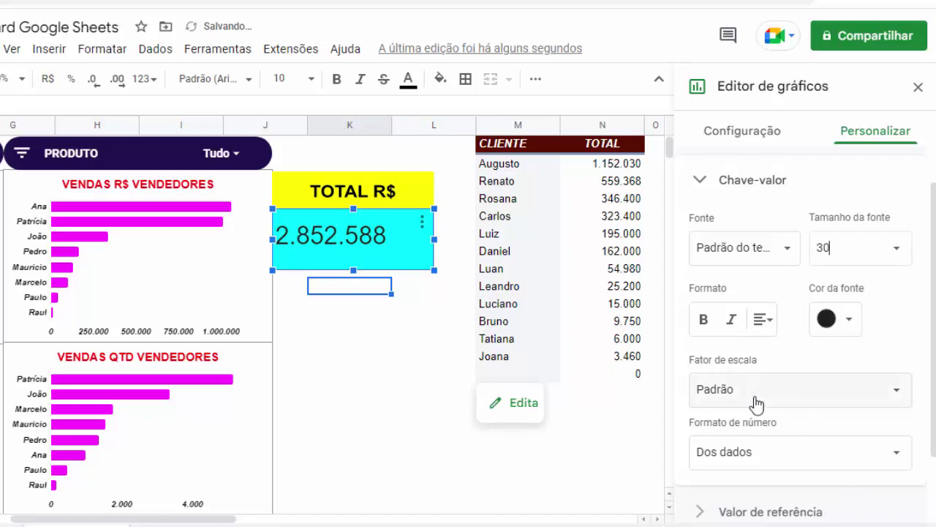
left_click(703, 320)
left_click(764, 322)
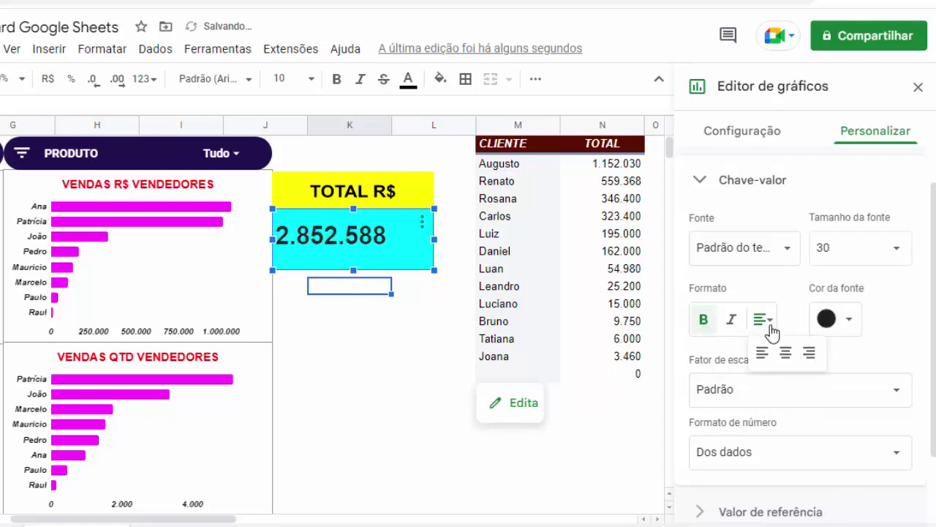
left_click(782, 354)
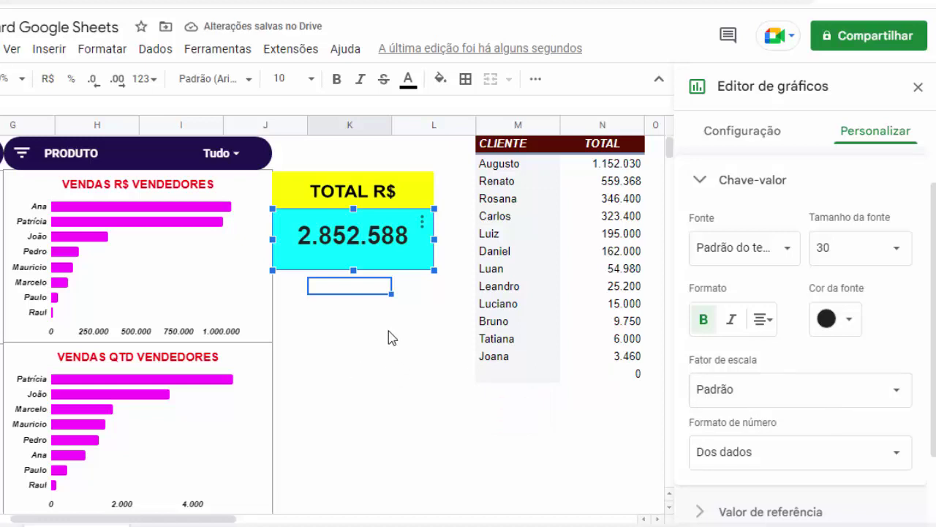
Close the chart editor and shorten the 2.852.588 box slightly.
left_click_drag(353, 269, 354, 258)
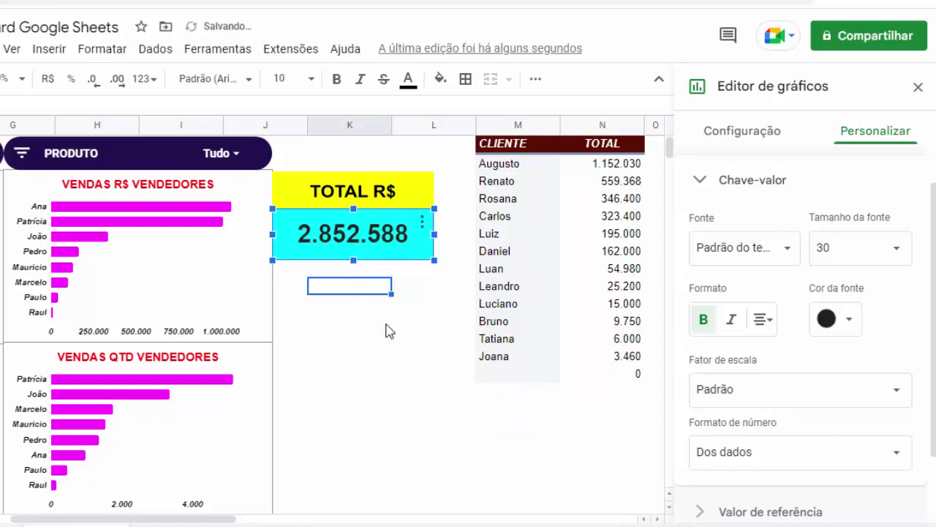
key("Escape")
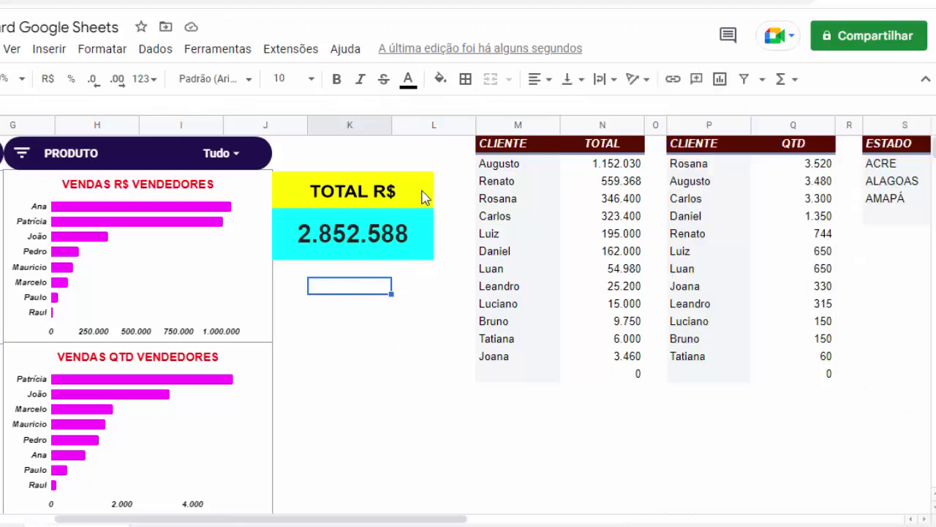
left_click(359, 326)
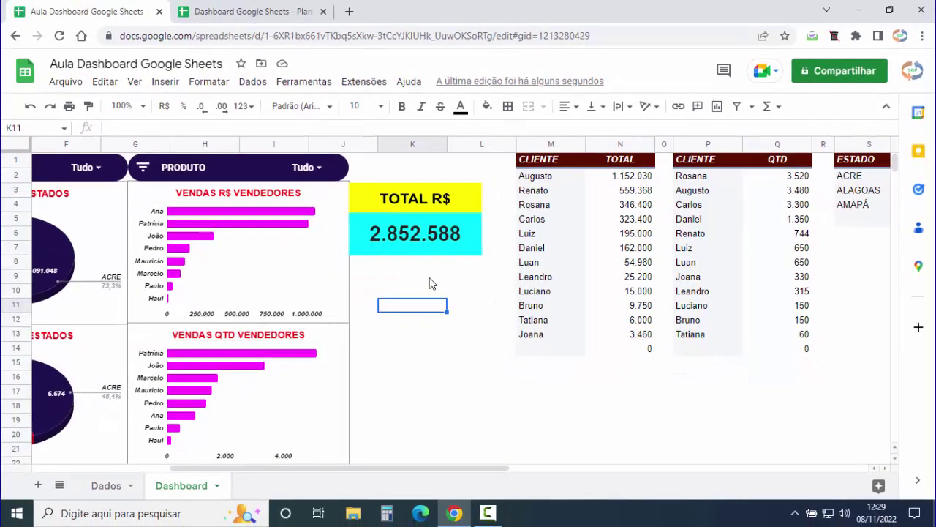
left_click(415, 252)
left_click_drag(414, 257, 413, 254)
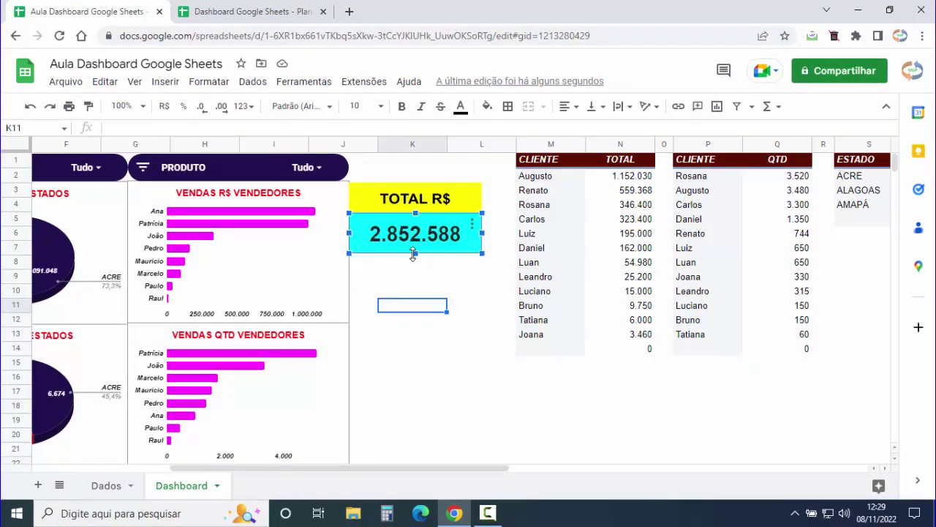
left_click(412, 277)
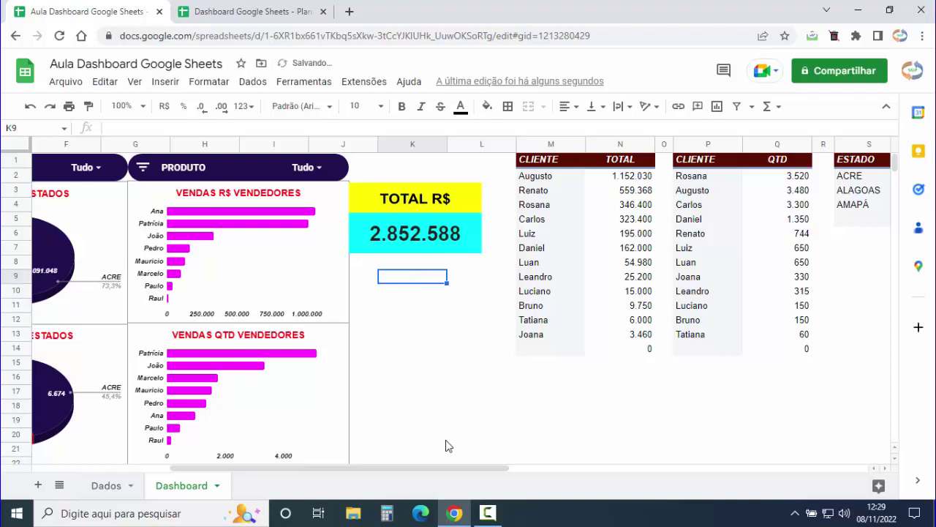
left_click_drag(439, 469, 425, 469)
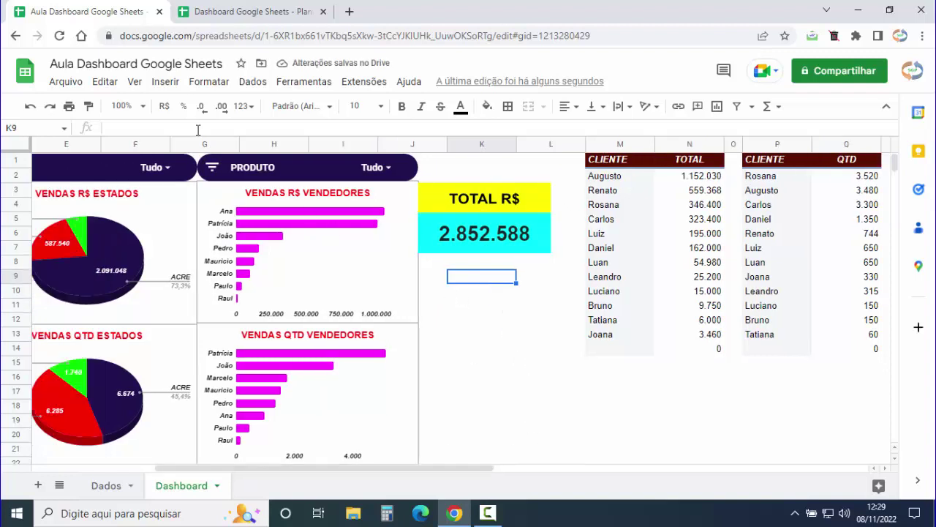
left_click(166, 81)
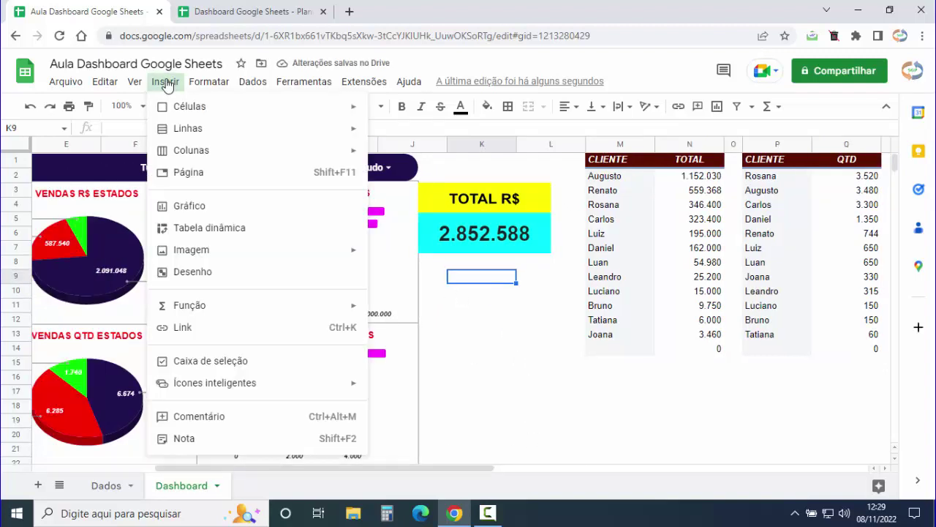
Start a new drawing with a text box reading 'TOTAL QTD'.
left_click(192, 271)
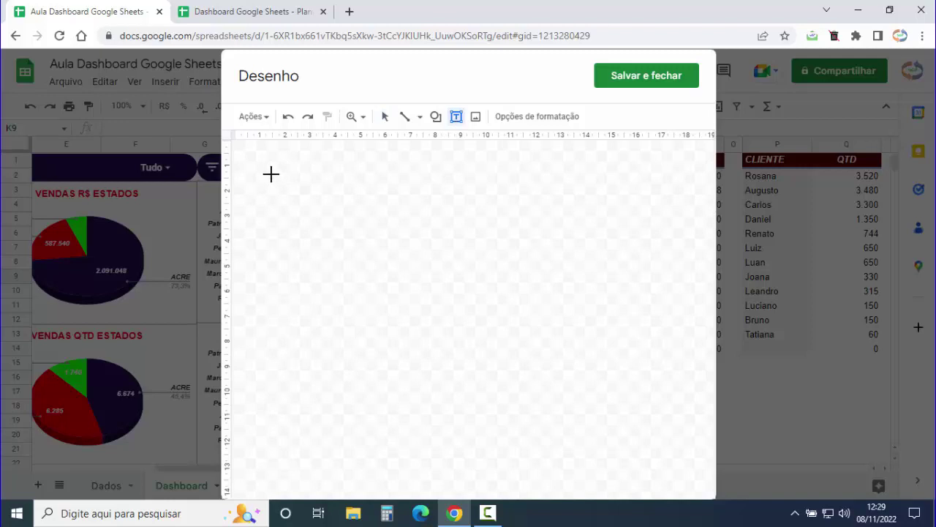
left_click_drag(271, 174, 372, 204)
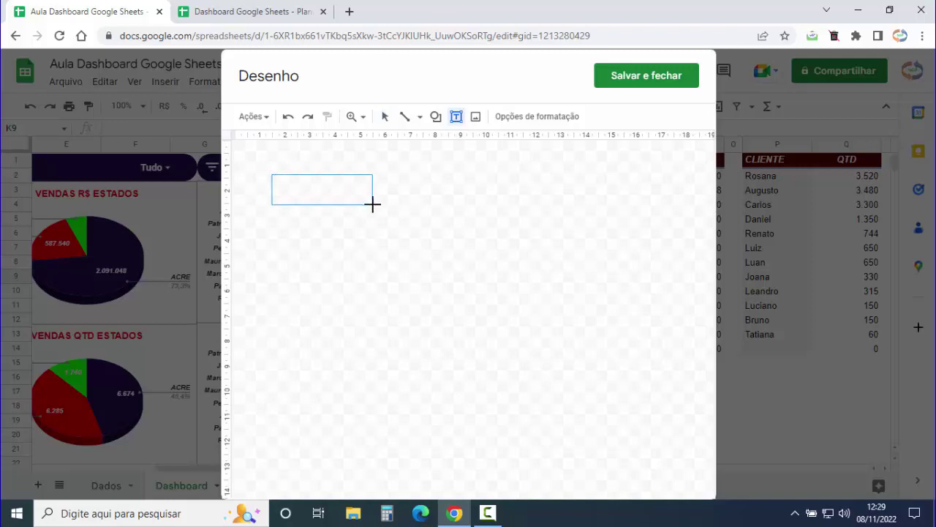
left_click_drag(371, 204, 375, 203)
type("TOTAL")
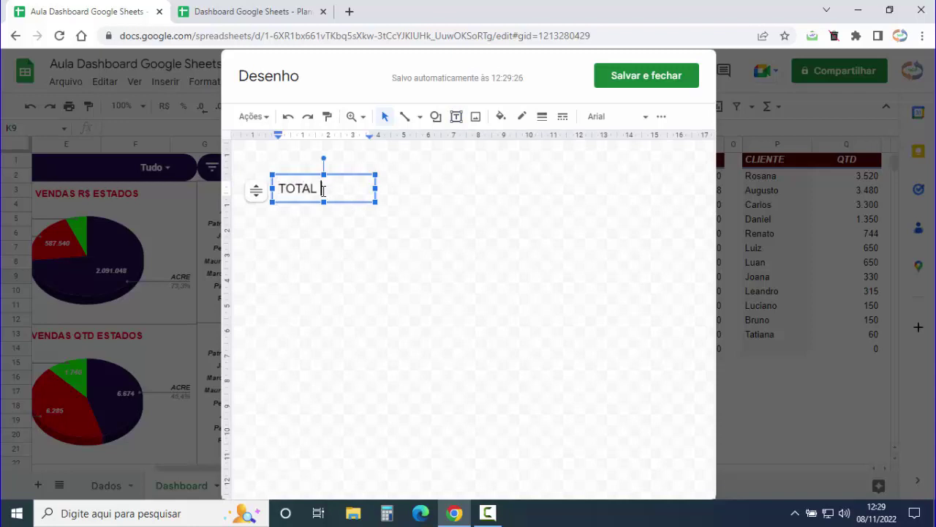
type("QTD")
left_click(338, 256)
Give the TOTAL QTD box a yellow fill with bold, 13-point centred text, and save it.
left_click(347, 190)
left_click(374, 201)
left_click(501, 117)
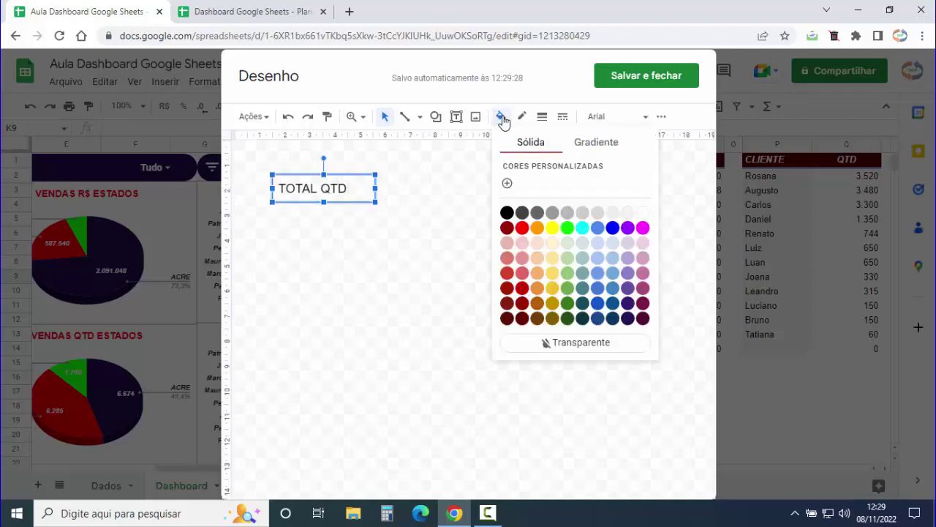
left_click(551, 225)
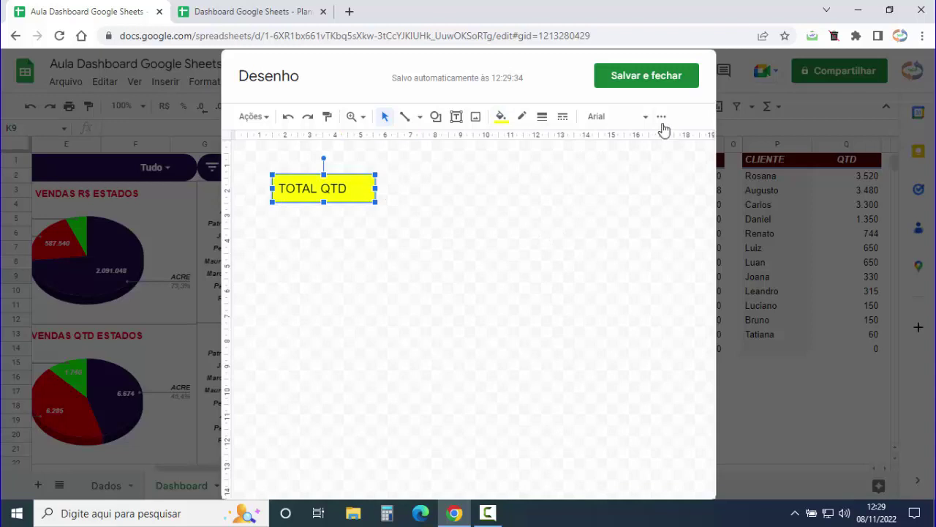
left_click(662, 117)
left_click(236, 142)
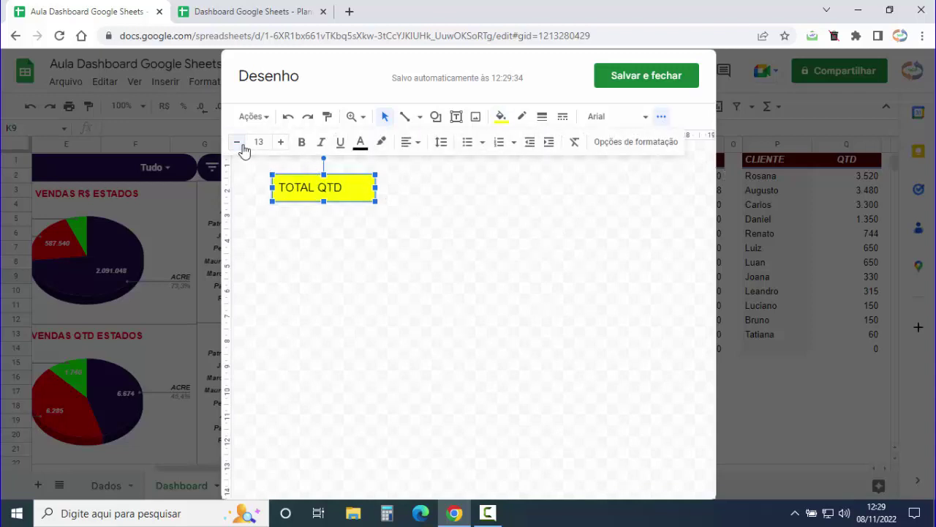
left_click(302, 142)
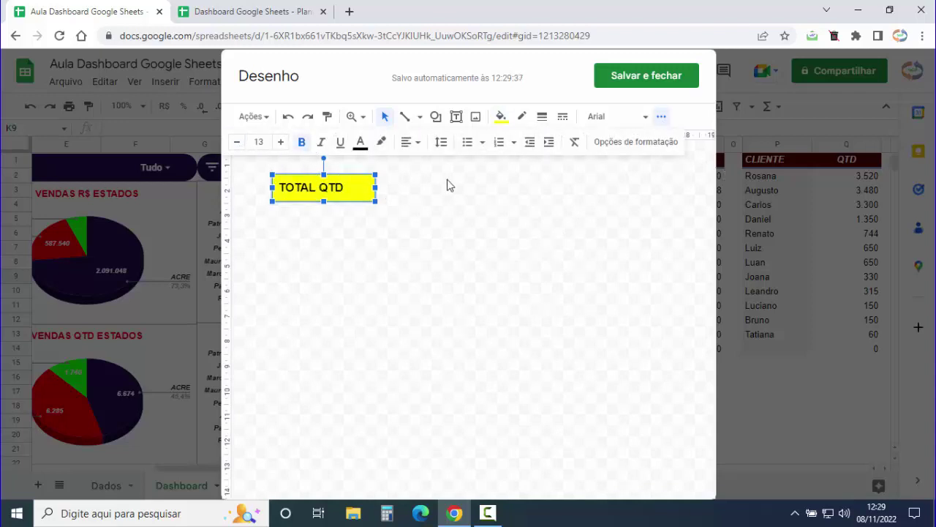
left_click(421, 146)
left_click(429, 164)
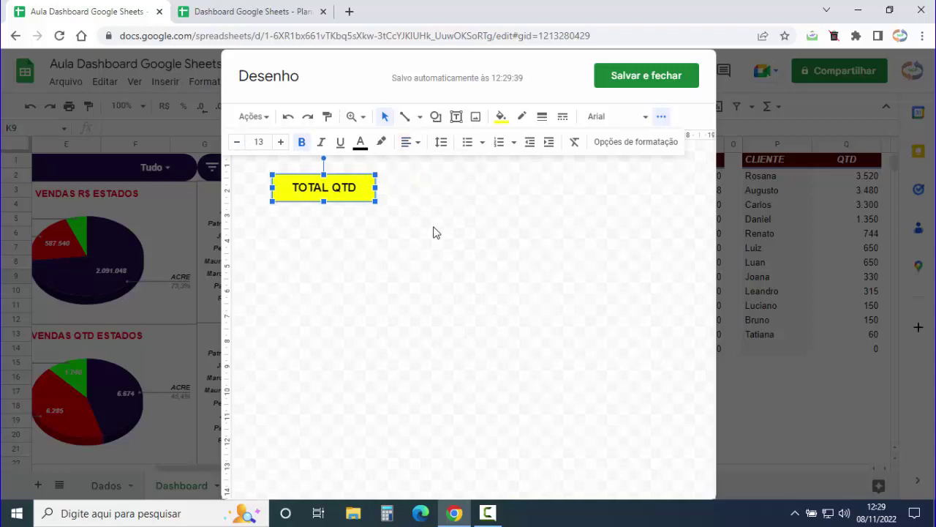
left_click(643, 79)
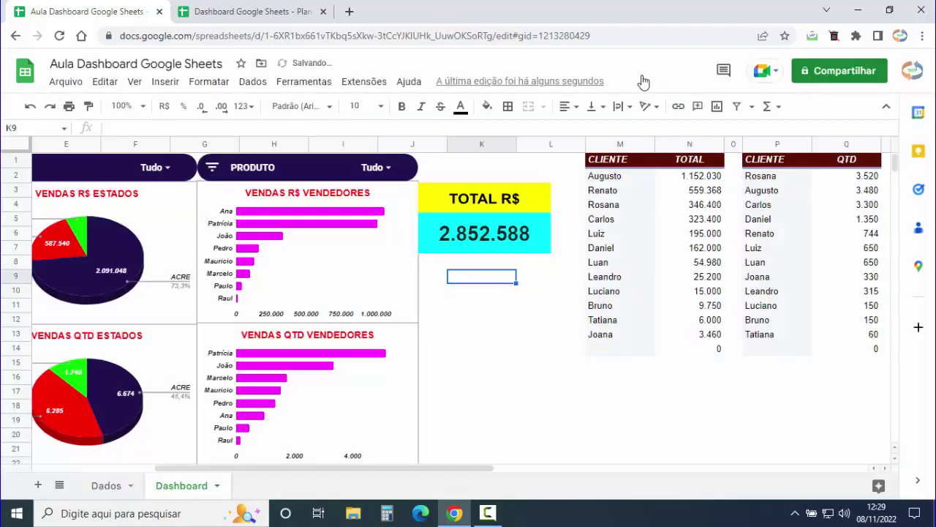
Place the TOTAL QTD label just under the 2.852.588 box and adjust its height.
left_click(516, 300)
mouse_move(514, 300)
left_mouse_down()
mouse_move(473, 272)
mouse_move(551, 268)
left_mouse_up()
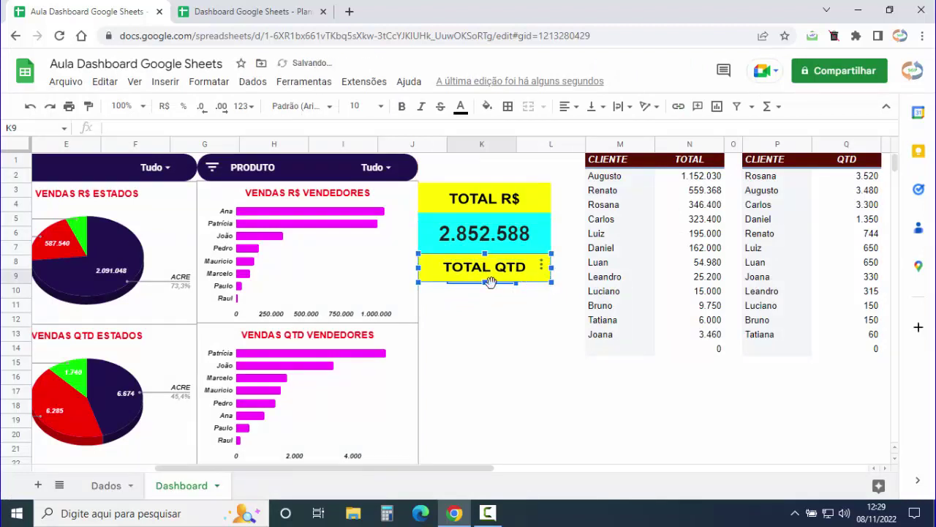
left_click_drag(484, 282, 485, 293)
left_click(510, 322)
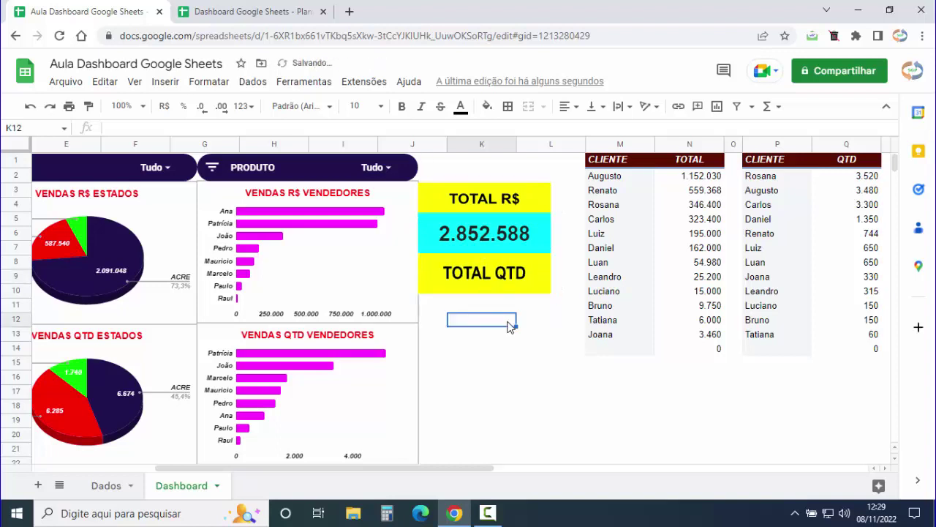
left_click(488, 291)
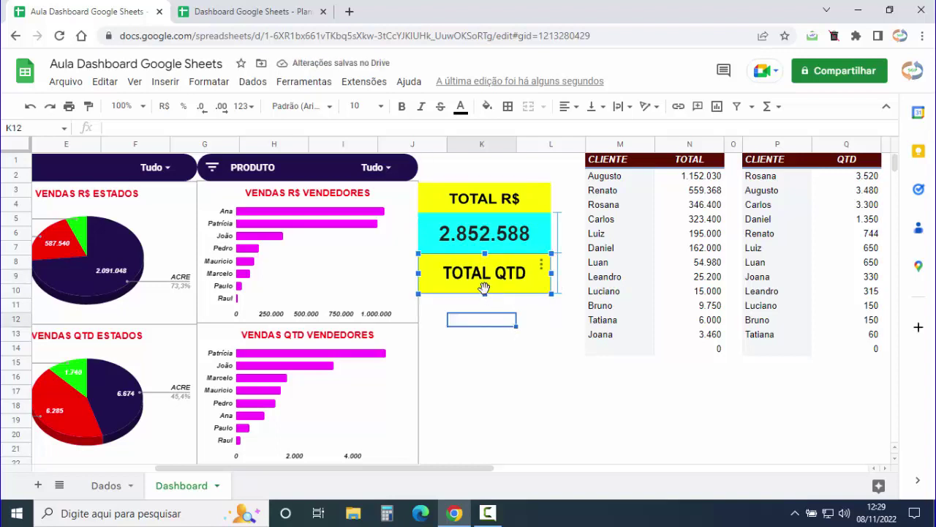
left_click_drag(484, 292, 485, 287)
left_click(512, 307)
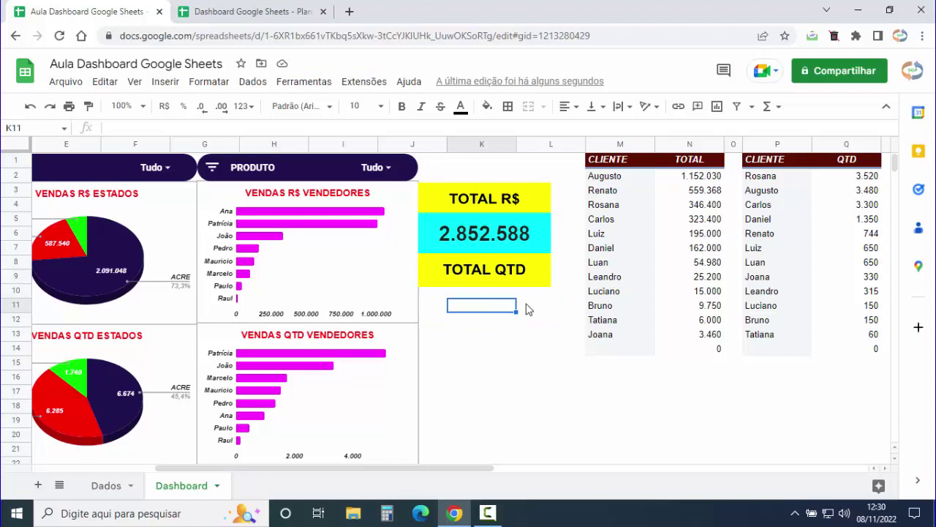
Copy the 2.852.588 scorecard, paste it below TOTAL QTD, and trim its height.
left_click(538, 242)
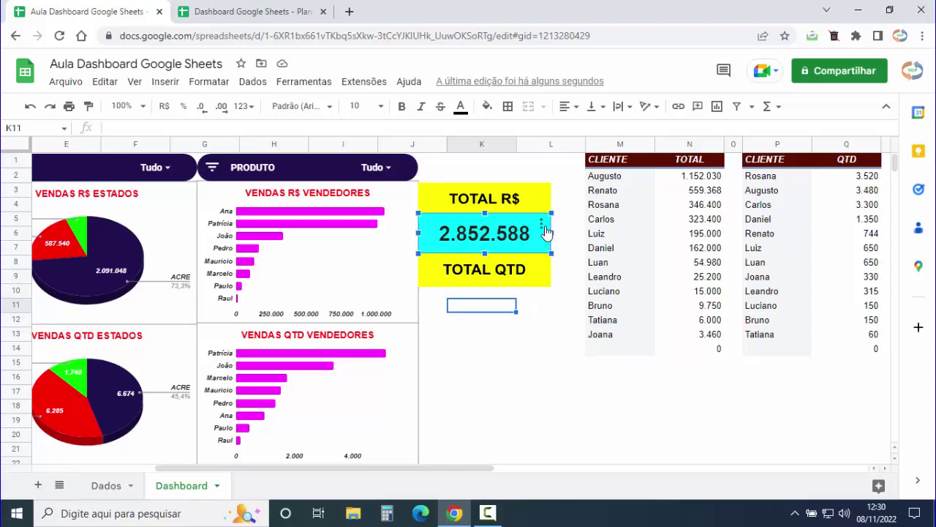
left_click(542, 224)
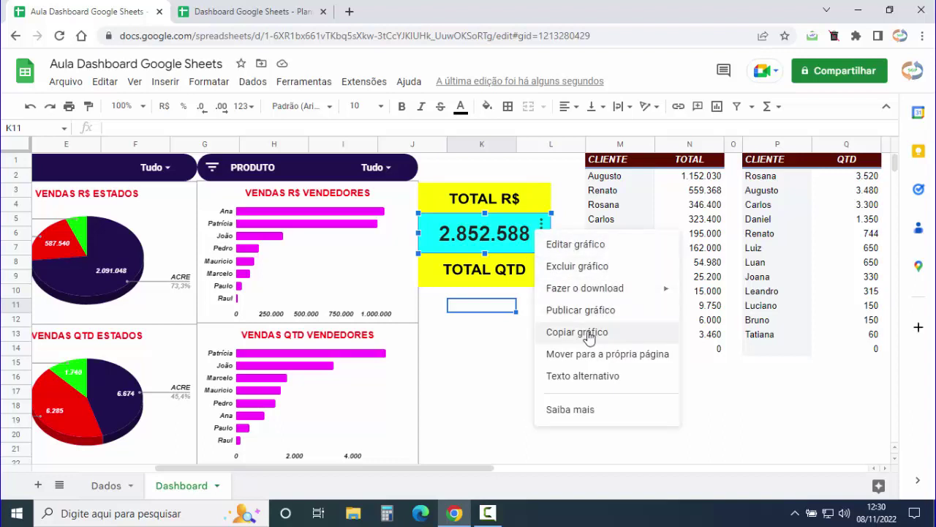
left_click(472, 307)
right_click(440, 298)
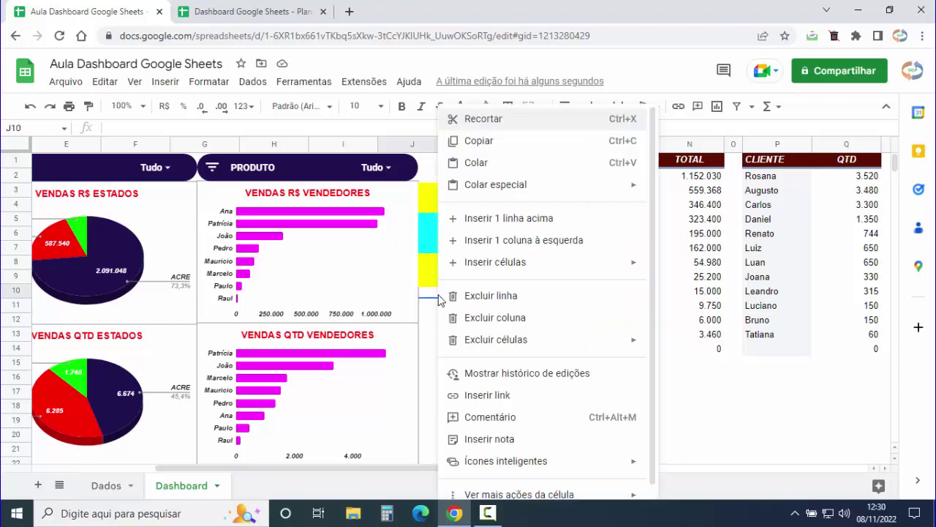
left_click(476, 163)
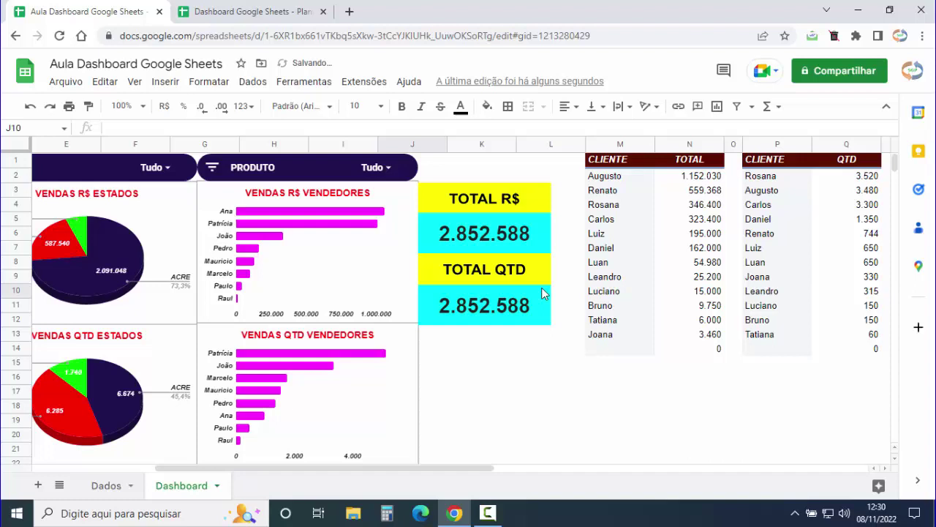
left_click(491, 352)
left_click(482, 324)
left_click_drag(482, 327, 483, 324)
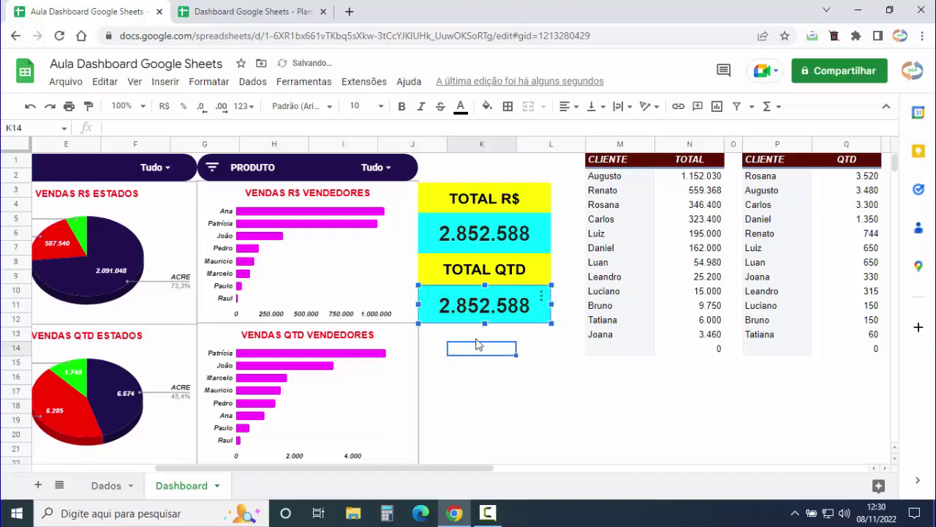
left_click(481, 335)
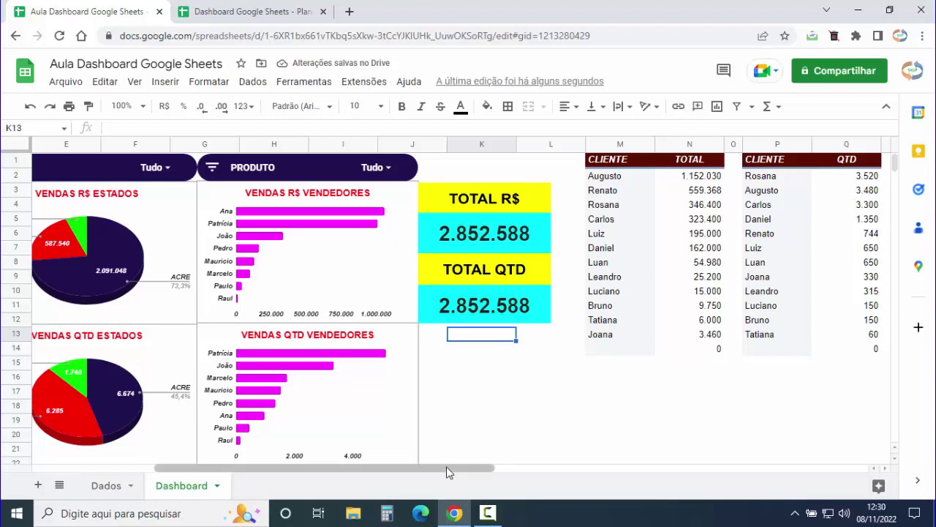
left_click_drag(447, 468, 469, 472)
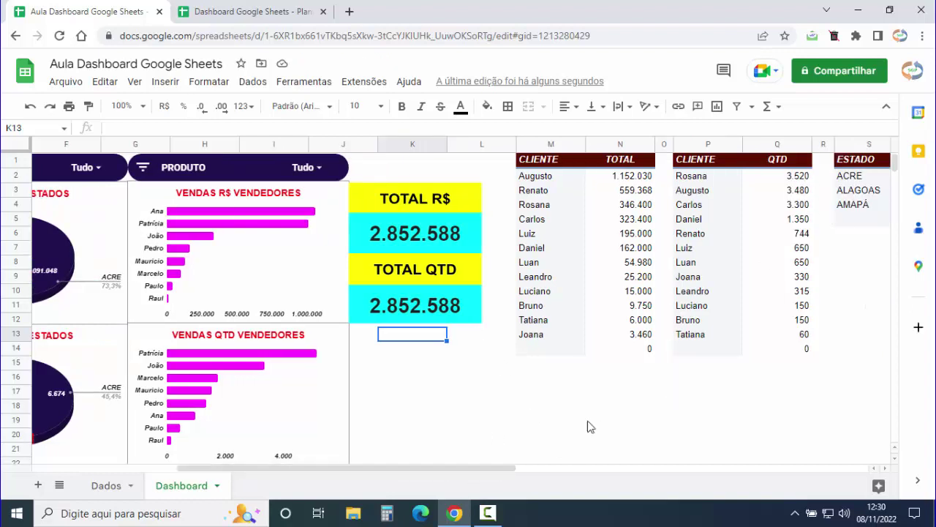
Open the copied scorecard's settings and clear its old data range N1:N1000.
left_click(476, 313)
left_click(471, 297)
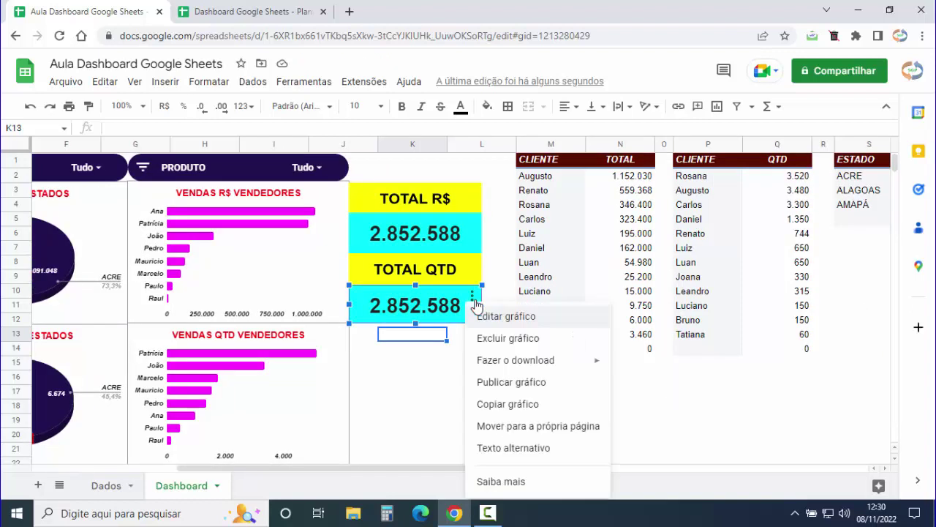
left_click(504, 316)
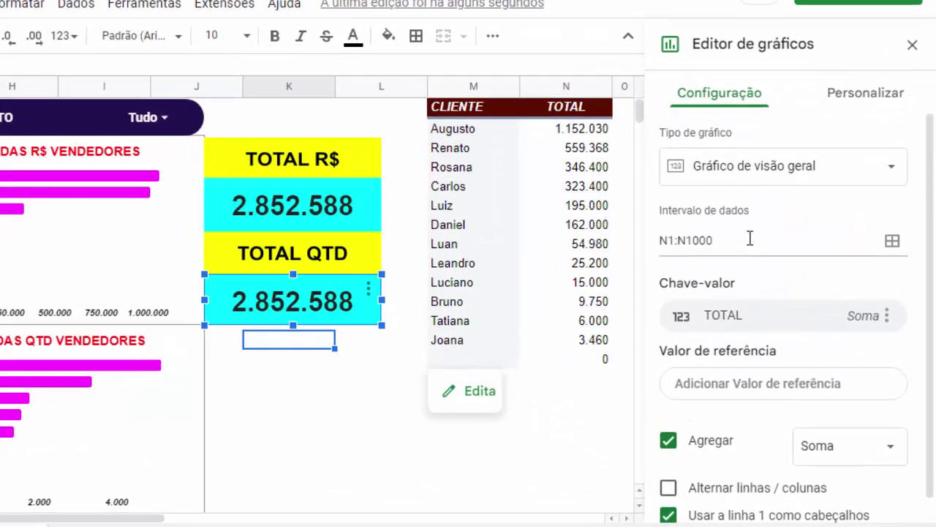
left_click_drag(749, 239, 655, 240)
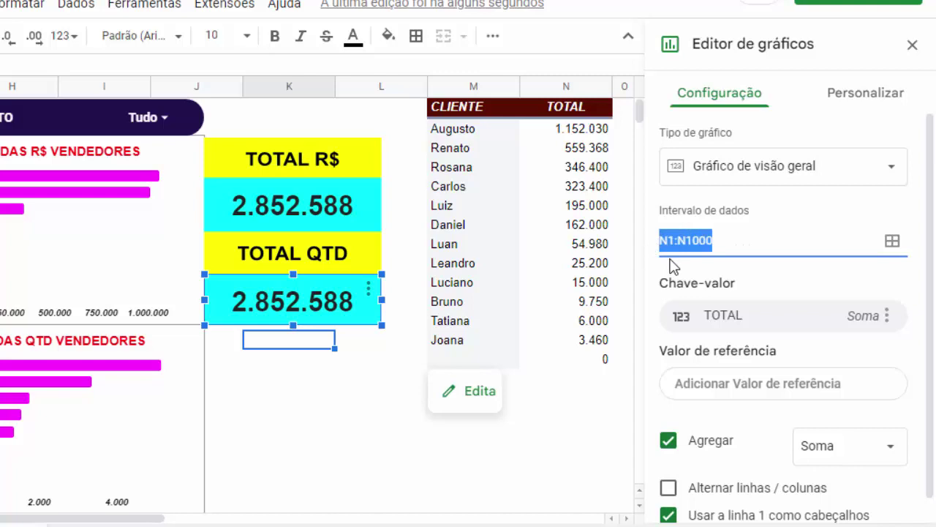
key("BackSpace")
Set the scorecard's data range to QTD column Q so it shows 14.699.
left_click(891, 243)
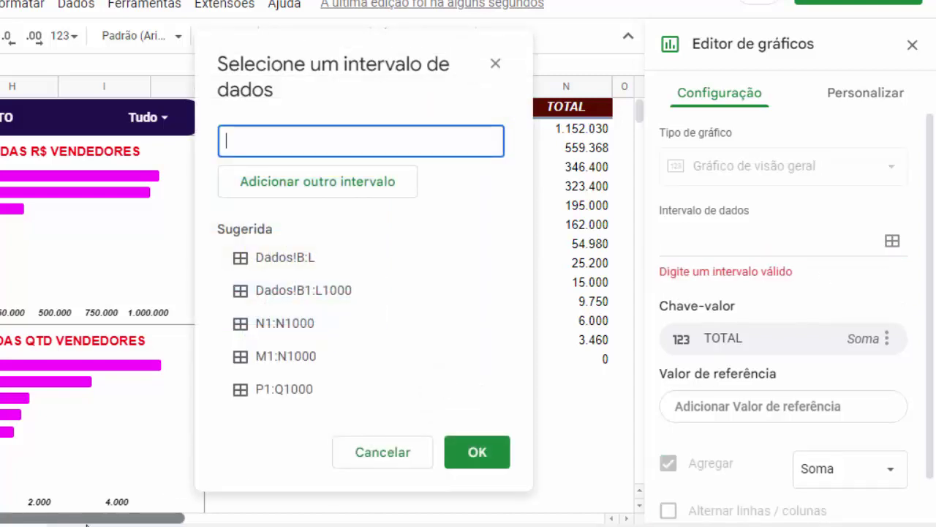
left_click_drag(162, 518, 224, 518)
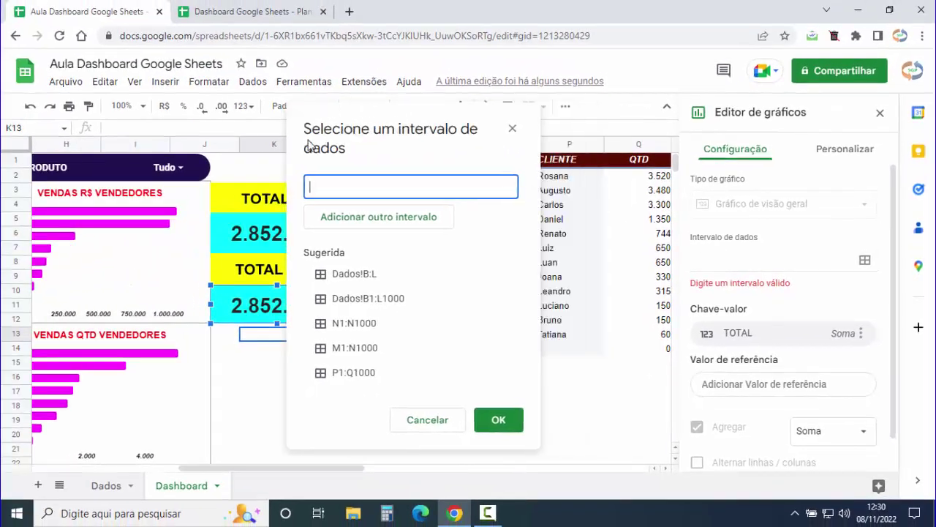
left_click_drag(308, 144, 170, 149)
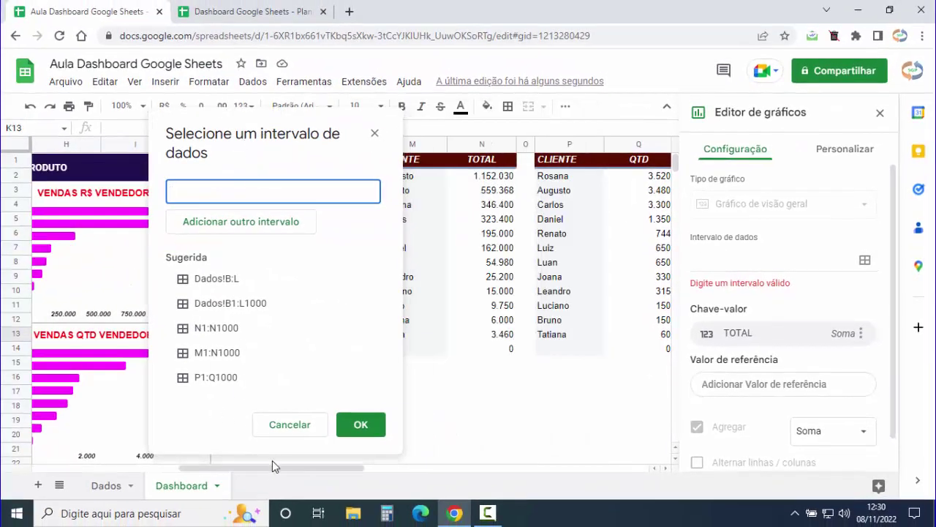
left_click_drag(272, 466, 286, 466)
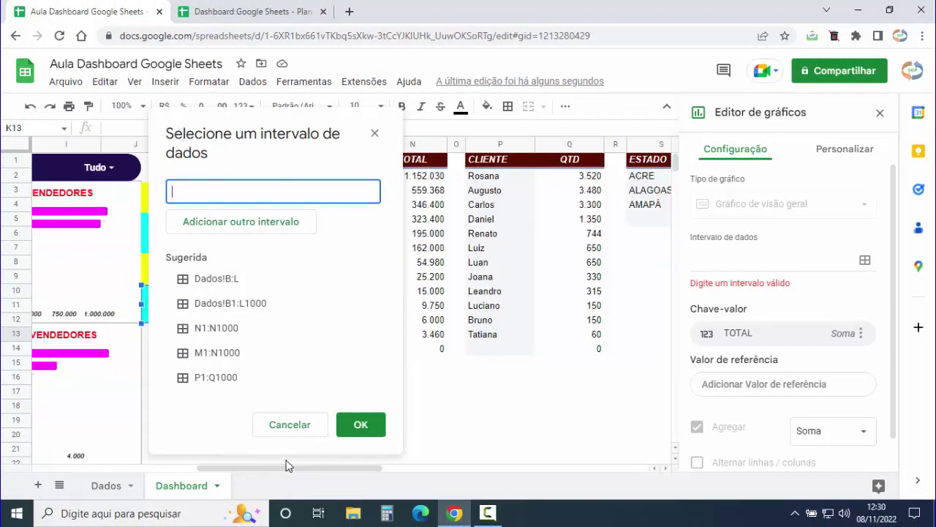
left_click(569, 144)
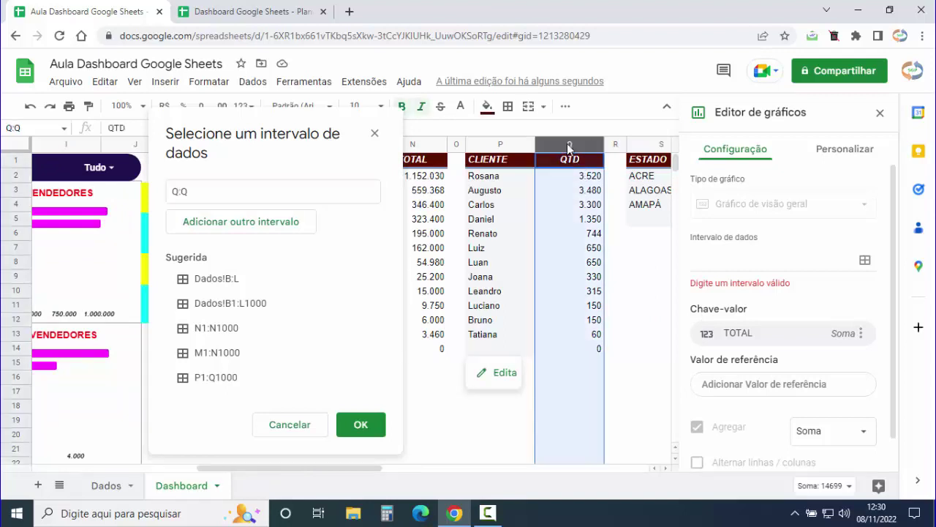
left_click(366, 434)
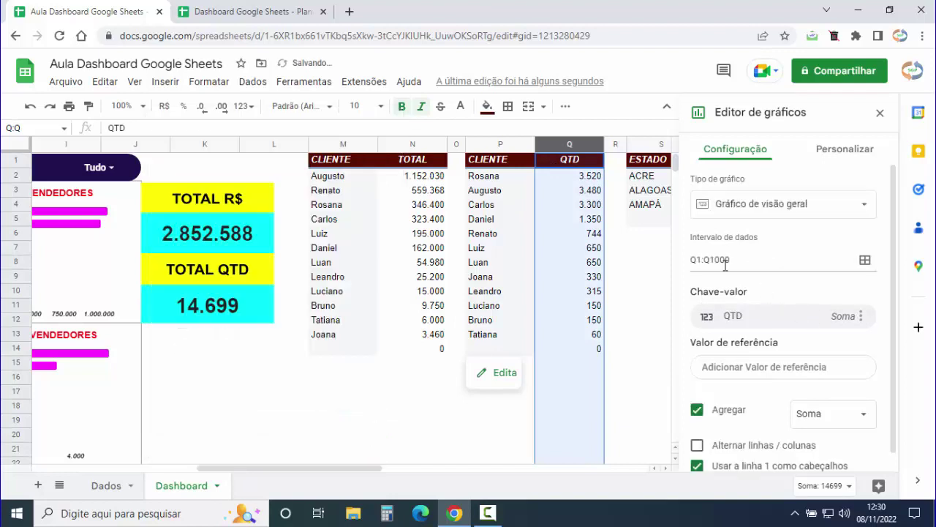
scroll(747, 254, "down", 1)
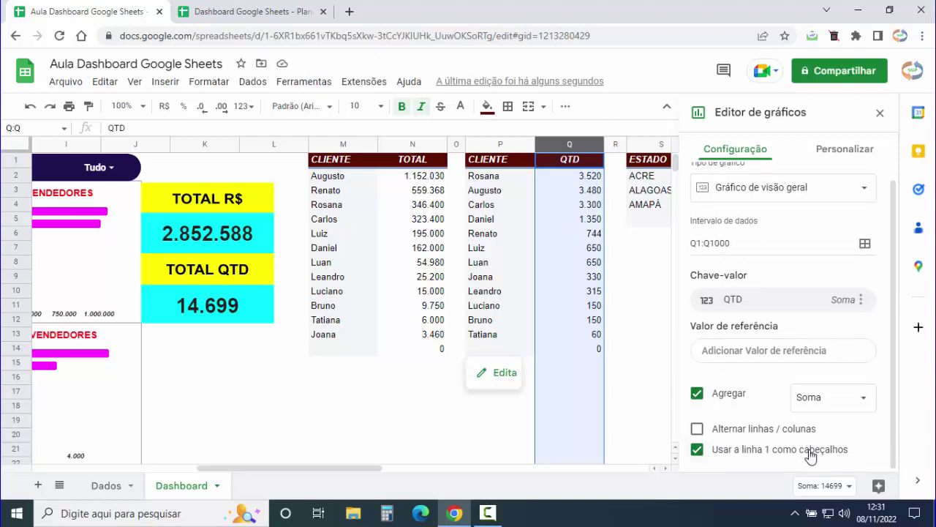
left_click(880, 113)
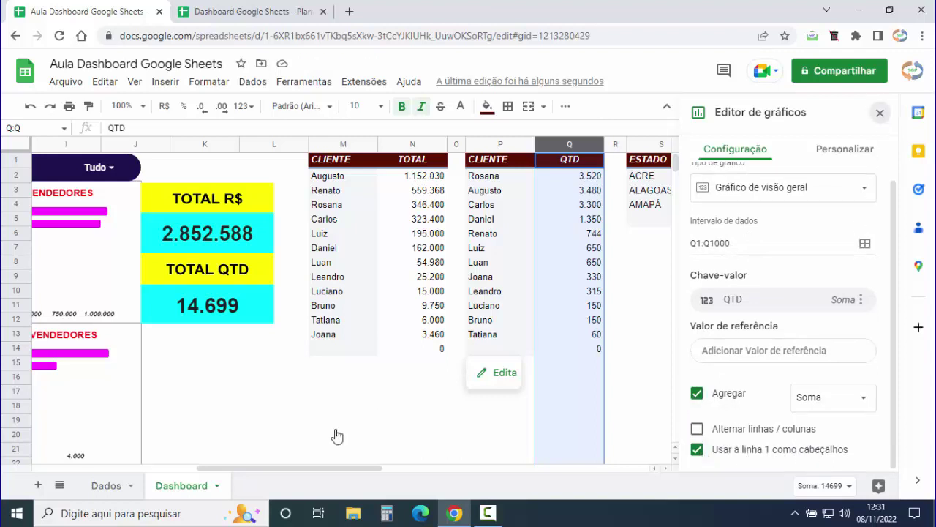
left_click(292, 391)
left_click_drag(429, 468, 216, 472)
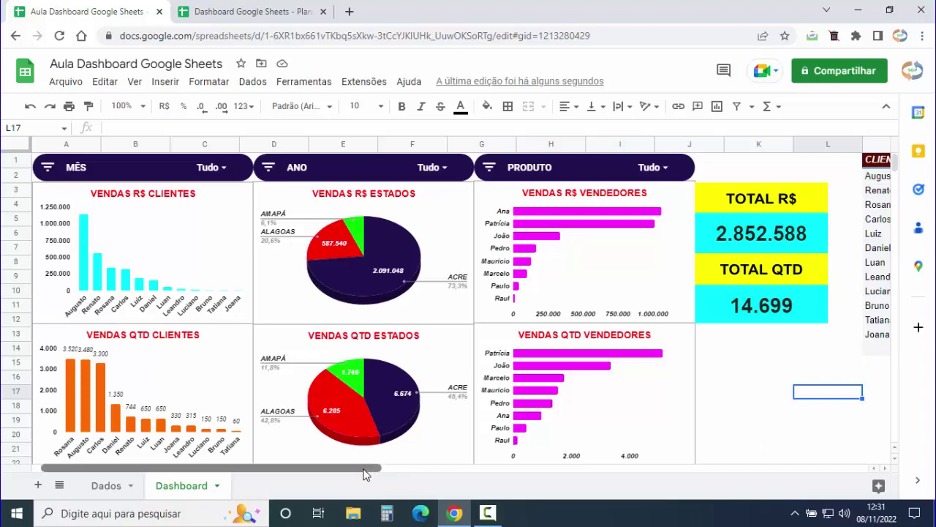
left_click_drag(367, 474, 538, 474)
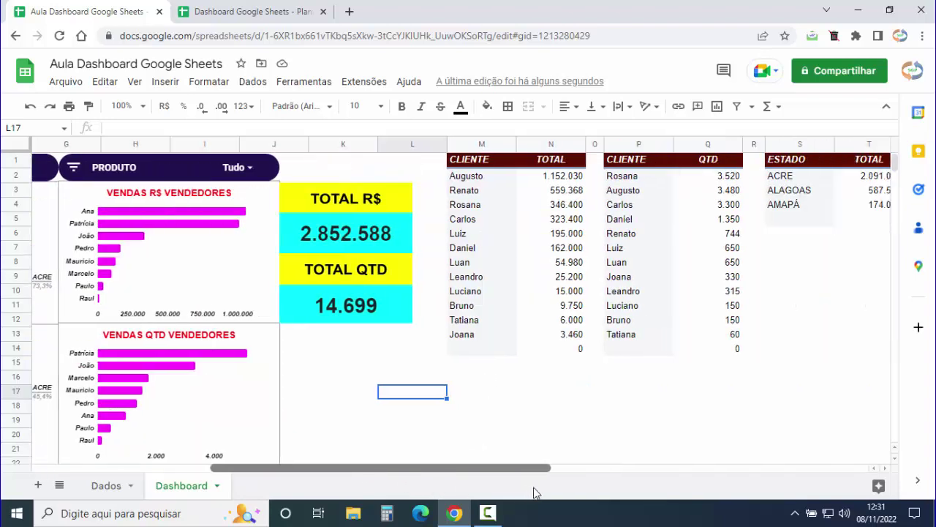
Hide columns M–AH while keeping their data included in all charts.
mouse_move(573, 272)
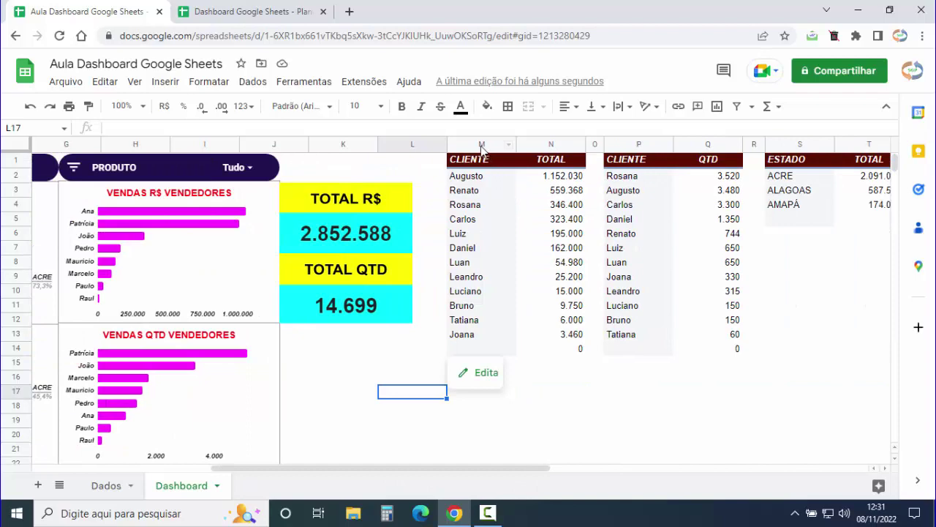
left_click_drag(480, 146, 917, 192)
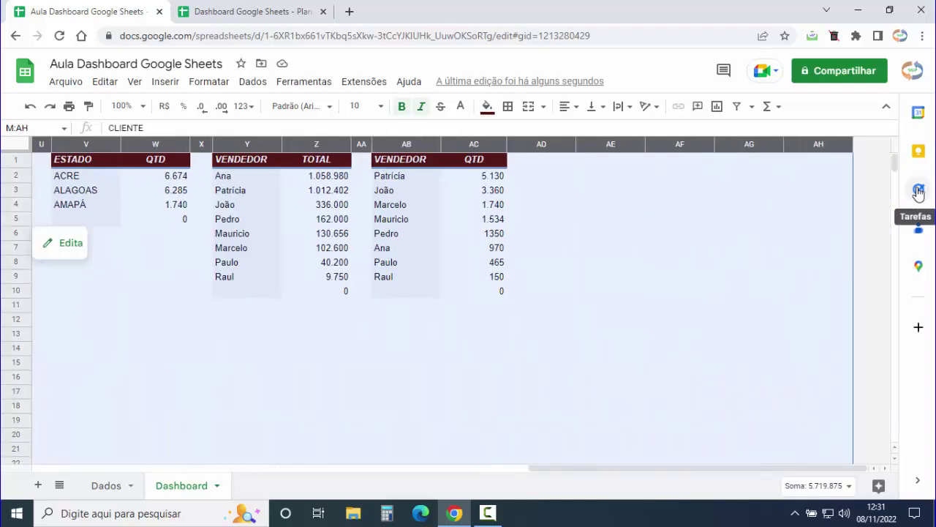
left_click_drag(917, 192, 919, 193)
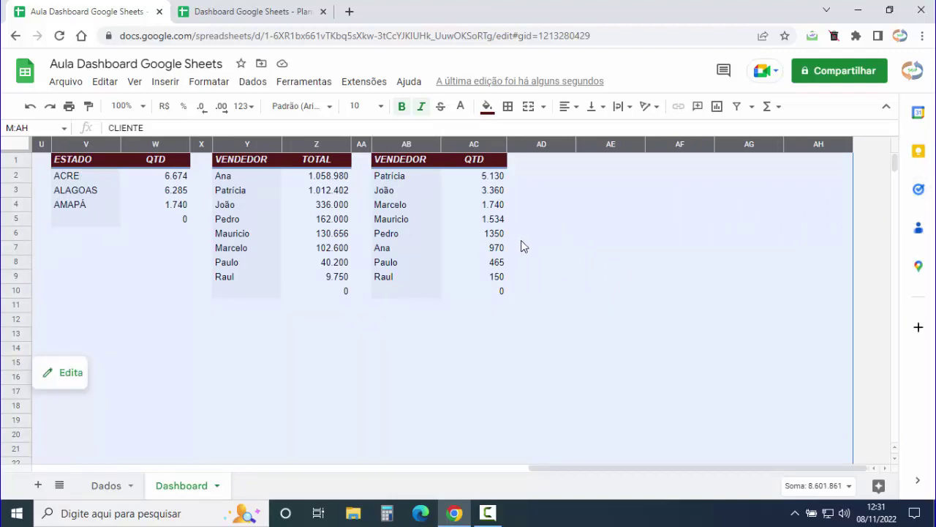
right_click(535, 176)
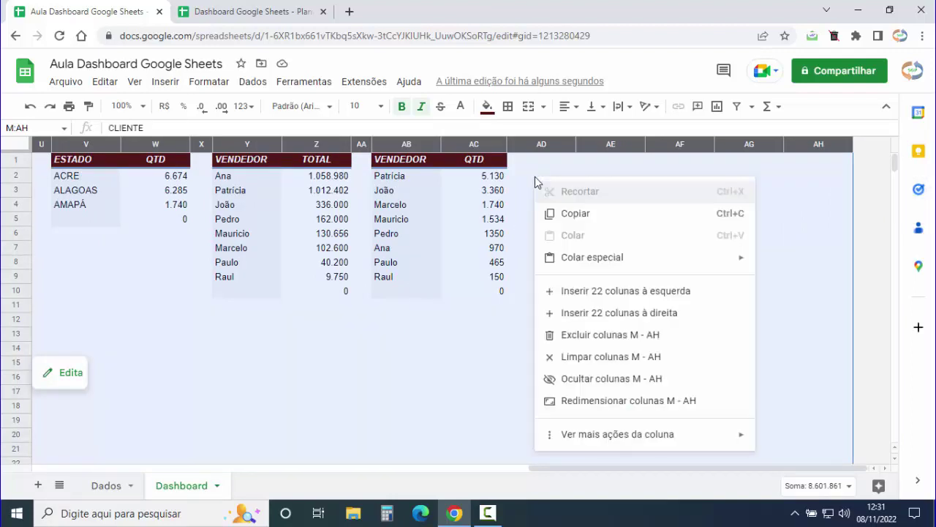
left_click(617, 378)
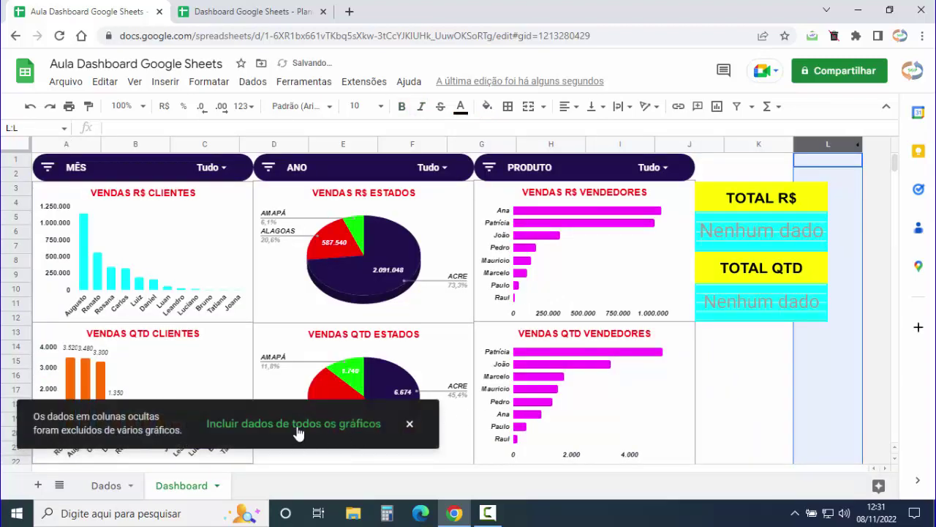
left_click(299, 431)
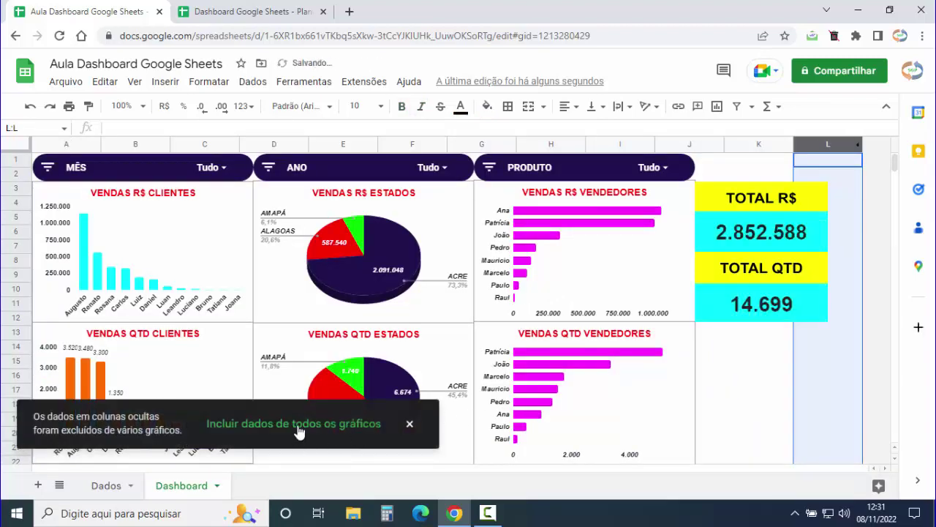
left_click(410, 424)
Widen column L out to the sheet's right edge.
left_click(784, 451)
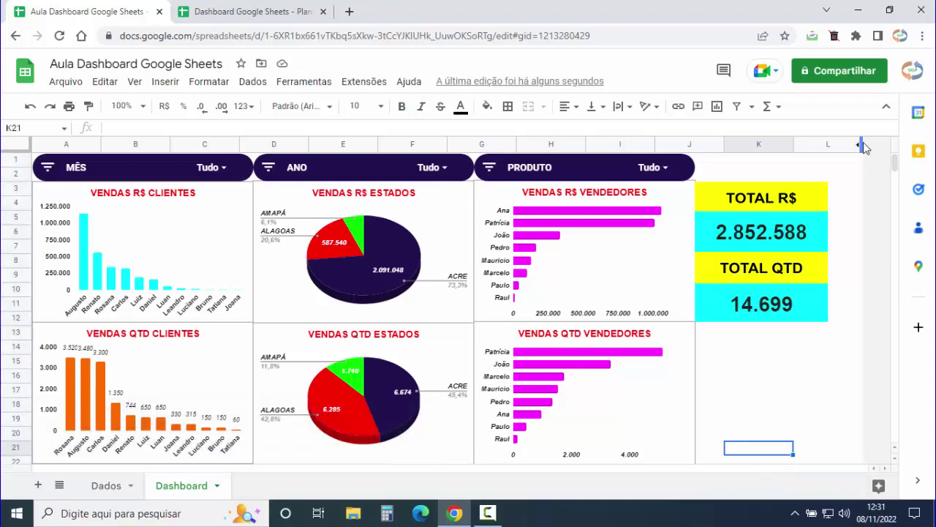
left_click_drag(864, 144, 886, 144)
left_click(861, 235)
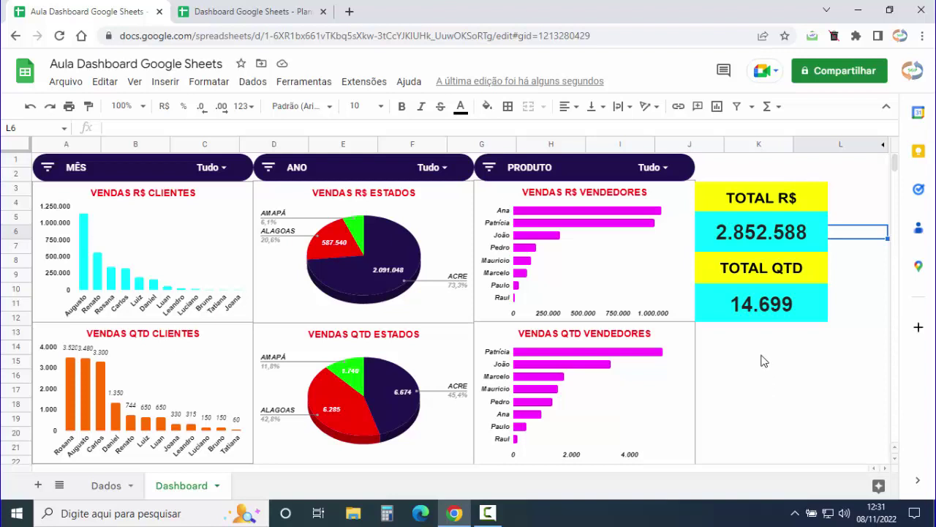
Hide rows 23 through 1000 below the charts.
scroll(765, 360, "down", 3)
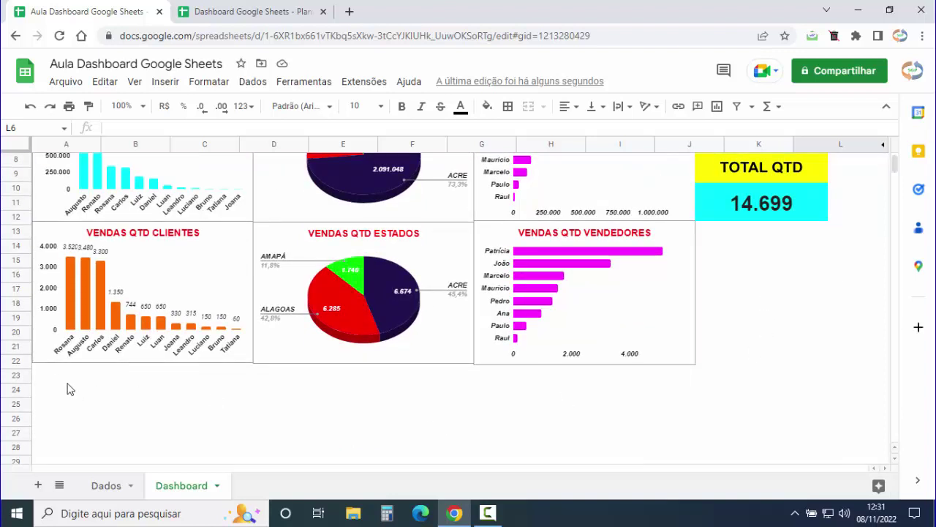
left_click(16, 374)
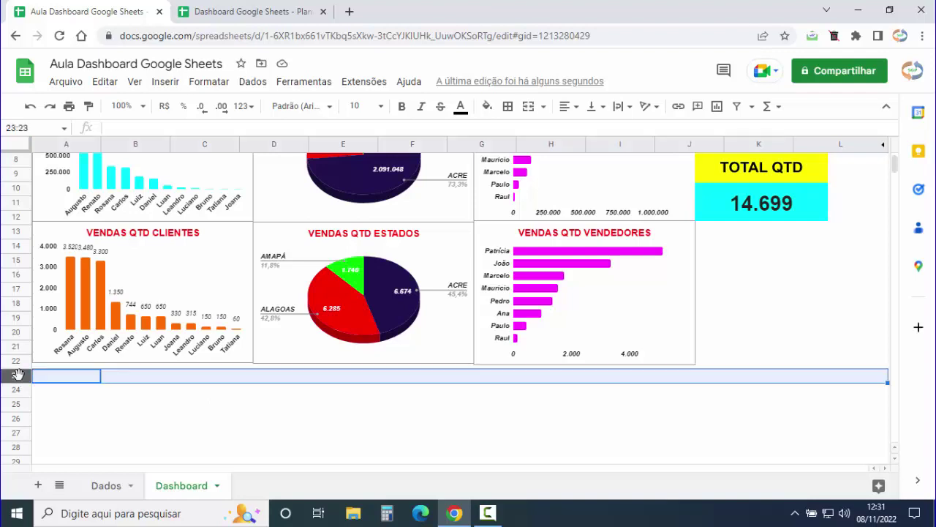
key("ctrl+shift+Down")
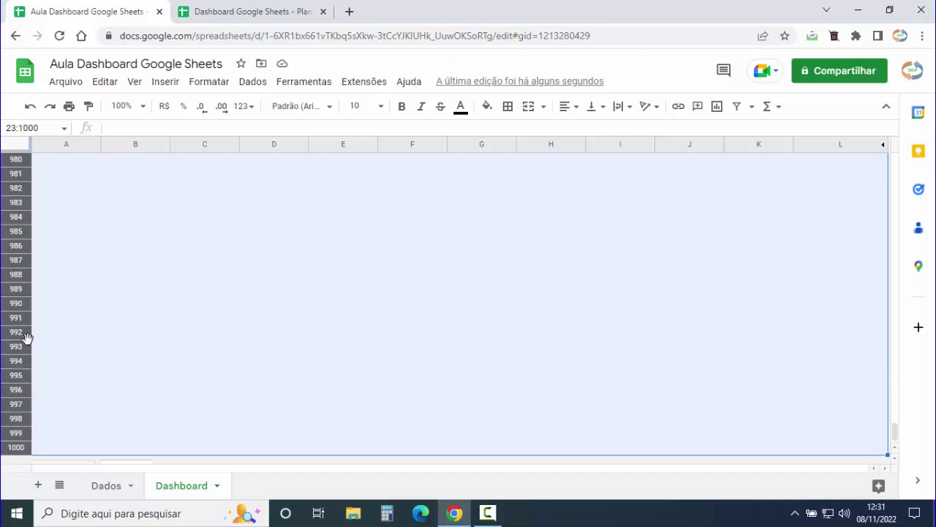
right_click(71, 329)
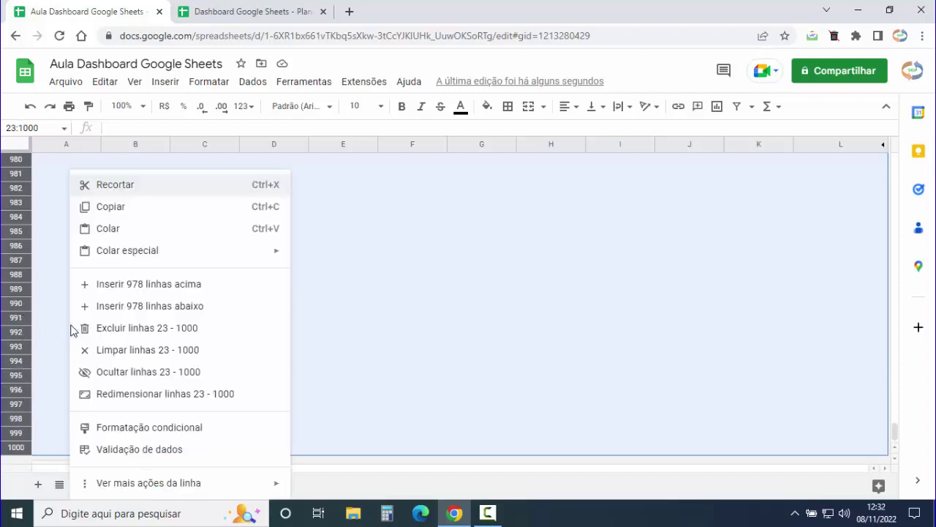
left_click(172, 370)
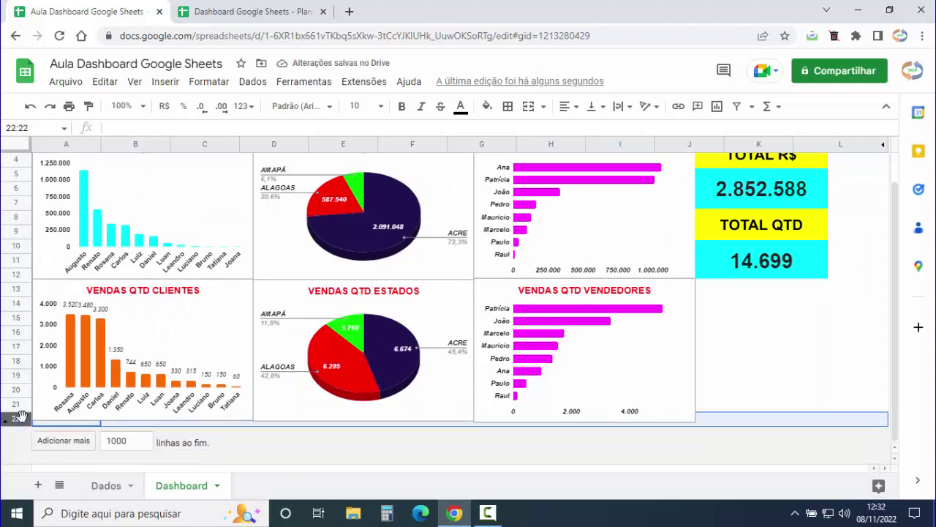
Hide the leftover row 22 so the grid ends at row 21.
left_click_drag(20, 413, 25, 421)
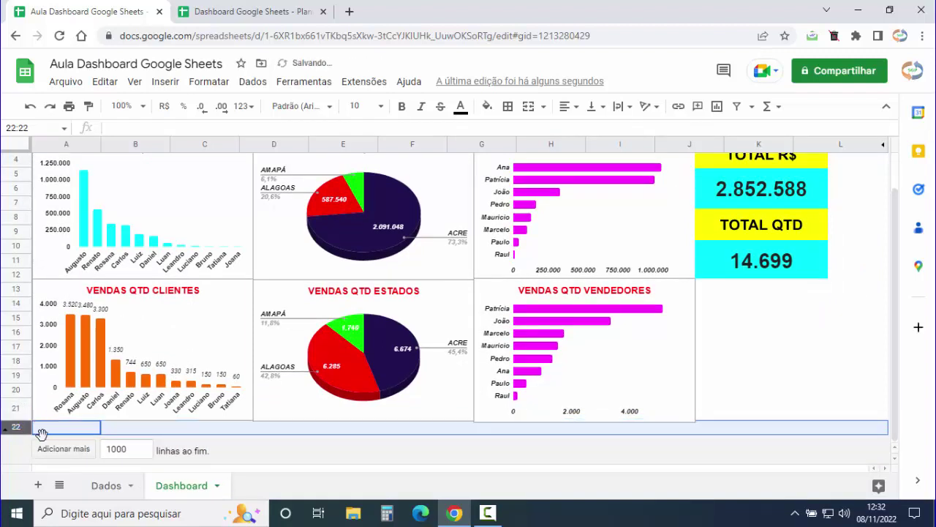
right_click(16, 427)
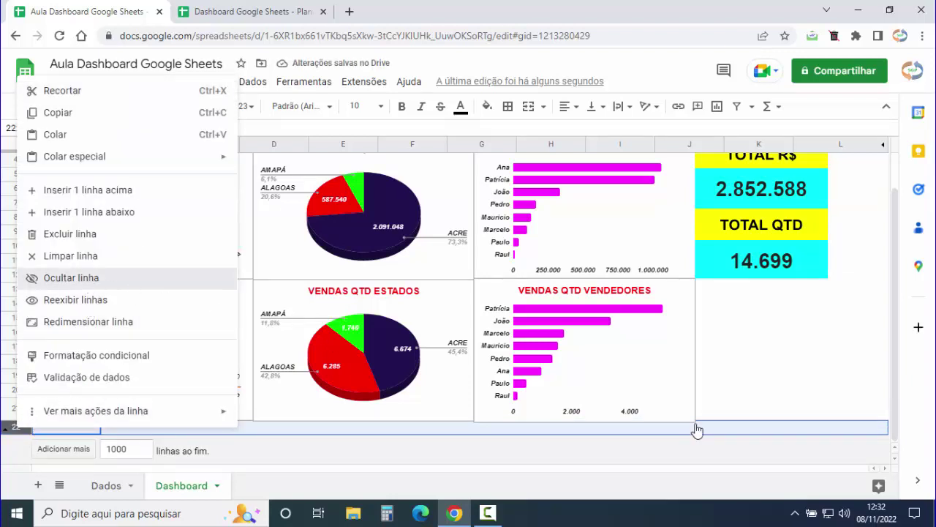
left_click(757, 362)
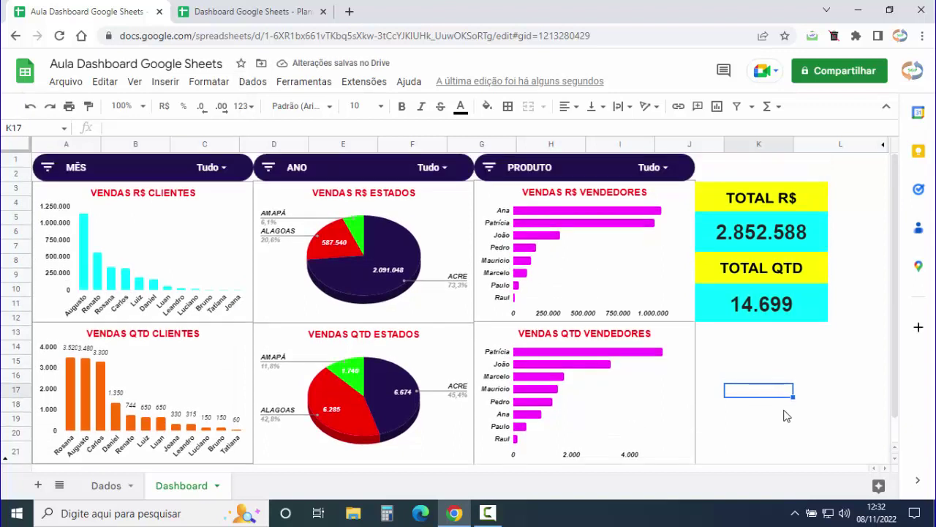
scroll(799, 378, "down", 2)
scroll(799, 379, "up", 2)
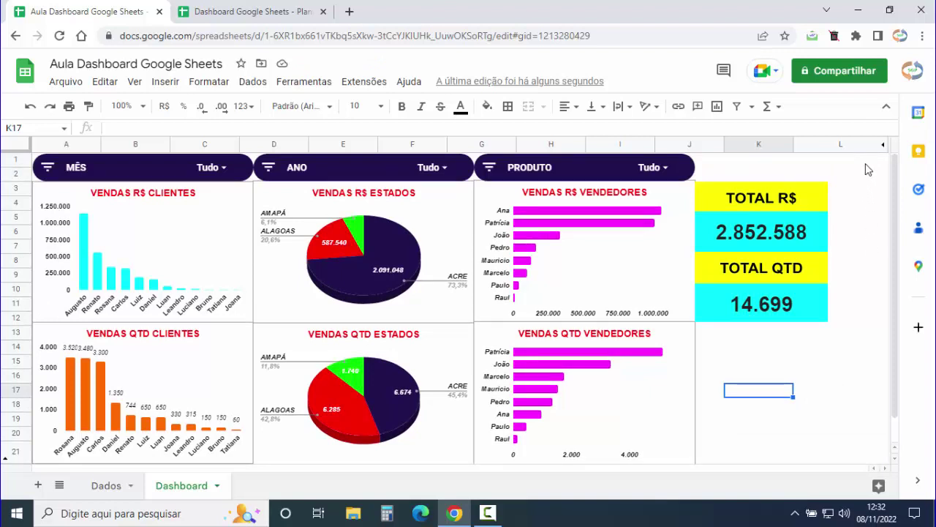
Select A1:L21 and apply a light gray fill color.
left_click_drag(866, 169, 354, 415)
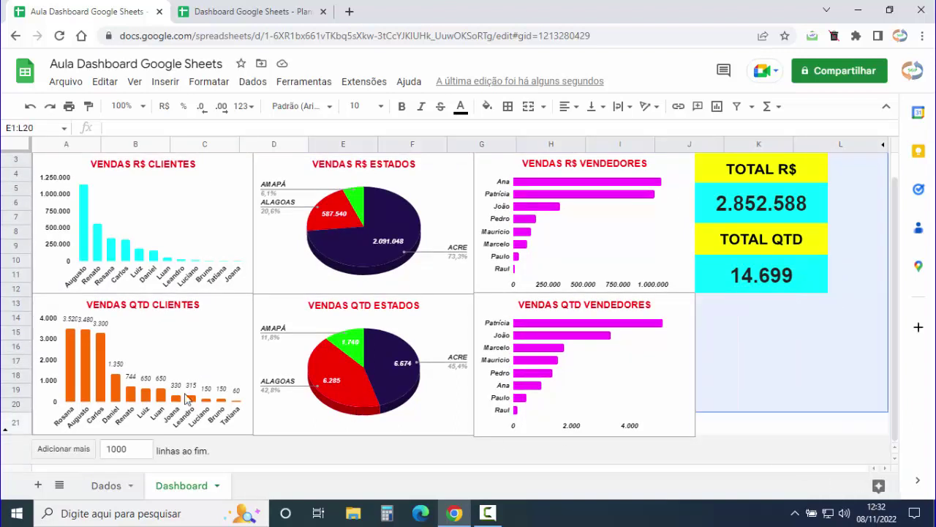
left_click_drag(354, 415, 42, 436)
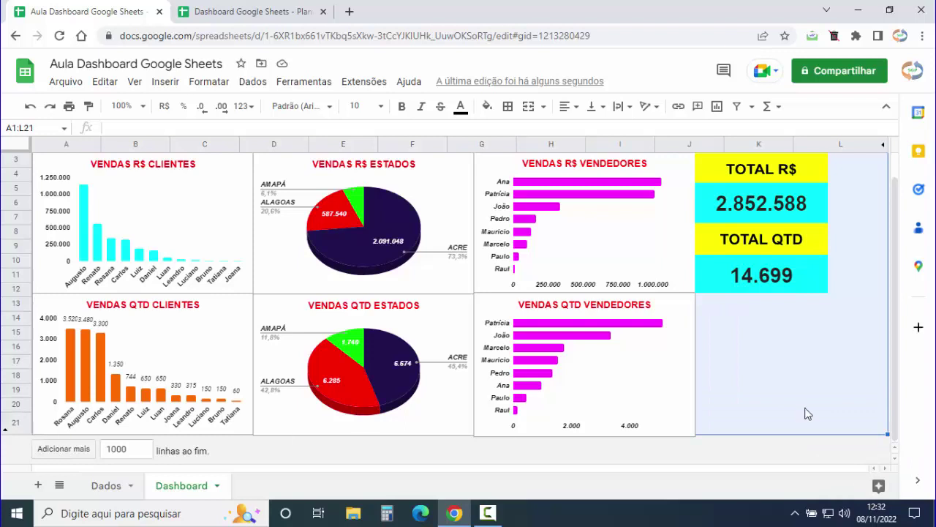
scroll(857, 385, "up", 1)
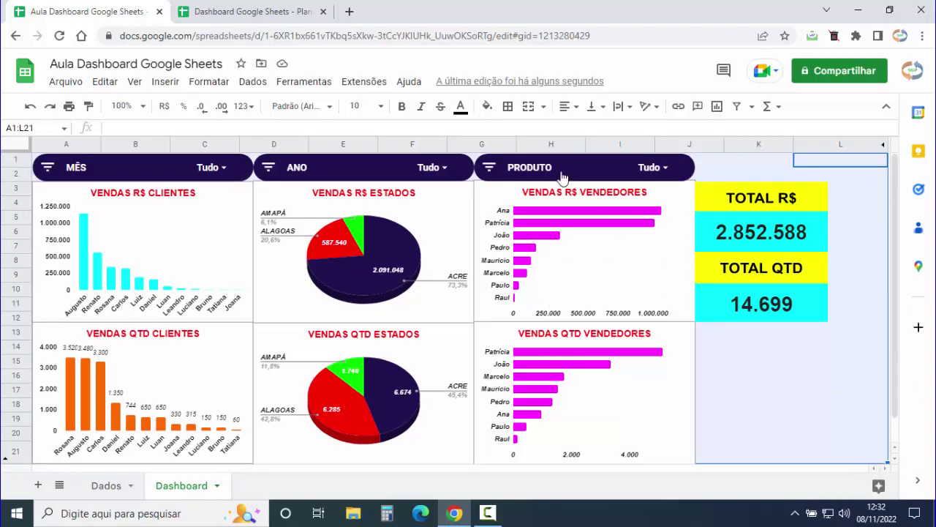
left_click(487, 108)
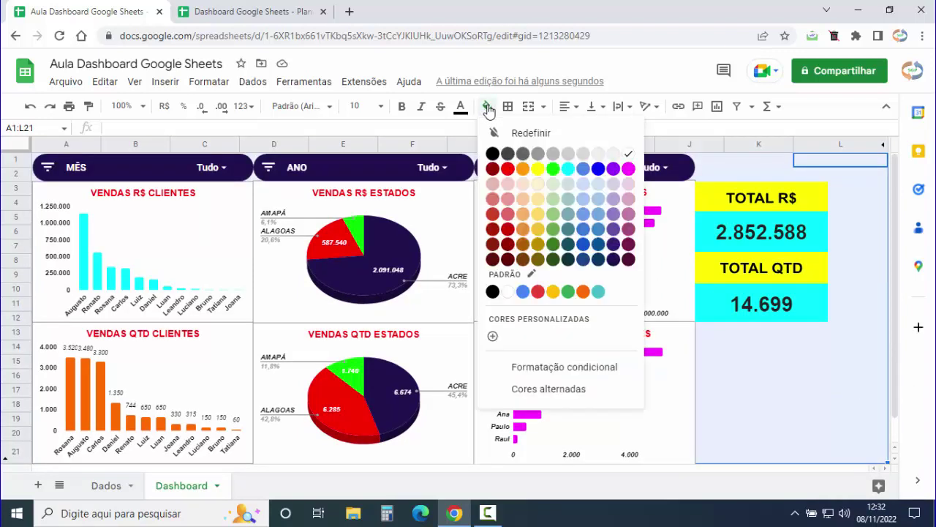
left_click(583, 156)
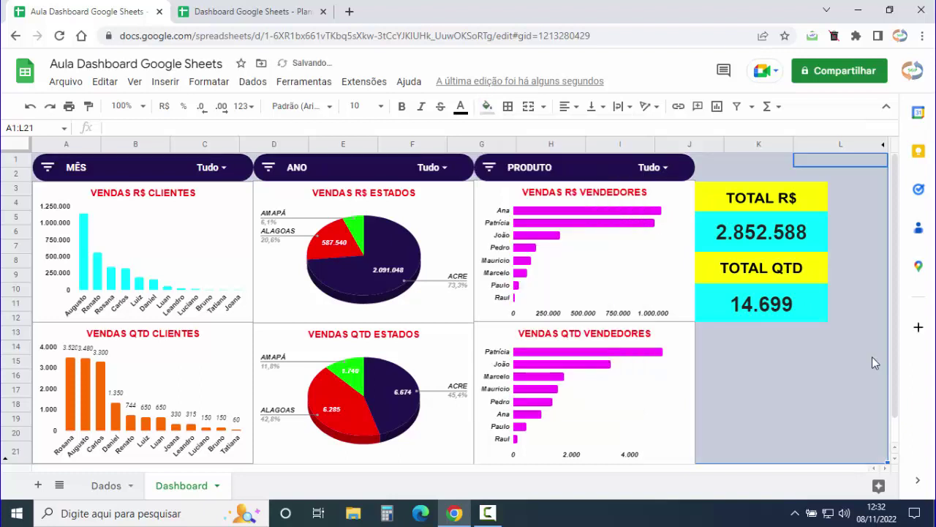
left_click(780, 366)
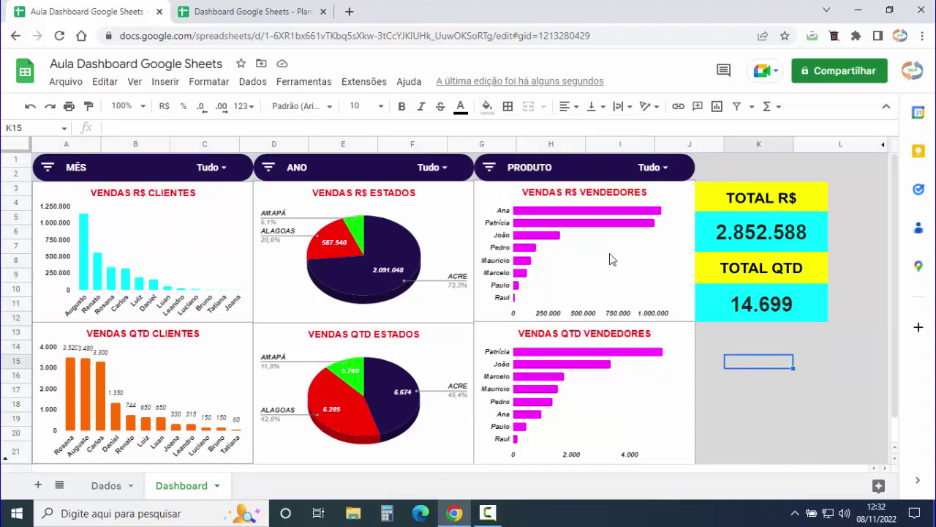
left_click(488, 167)
left_click(568, 223)
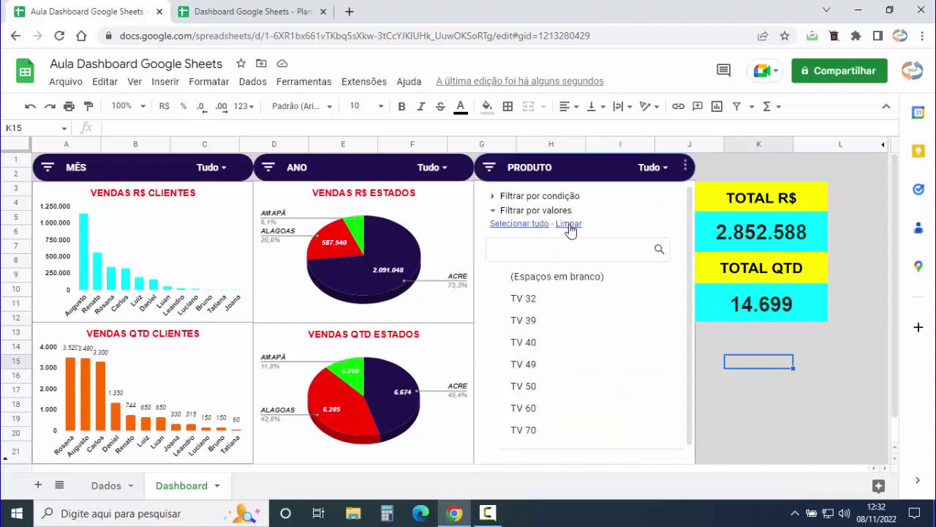
left_click(528, 299)
scroll(622, 326, "down", 2)
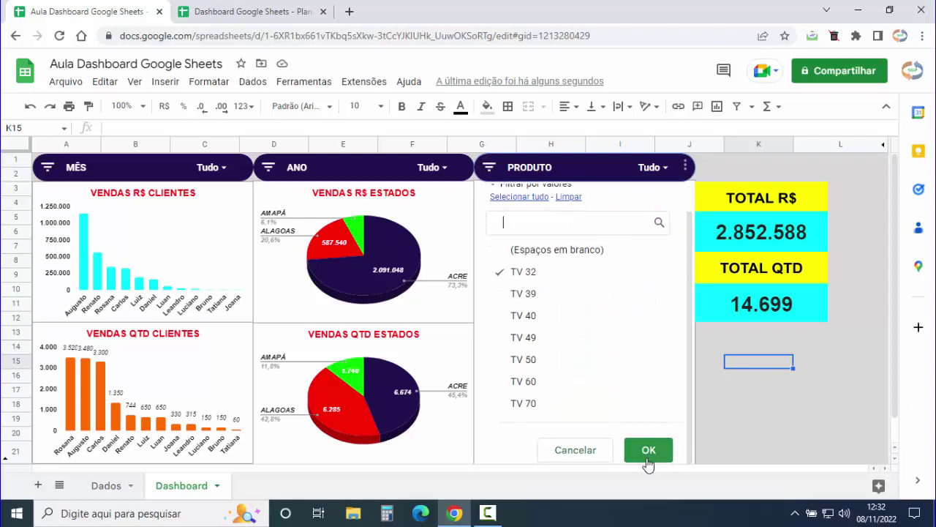
left_click(650, 449)
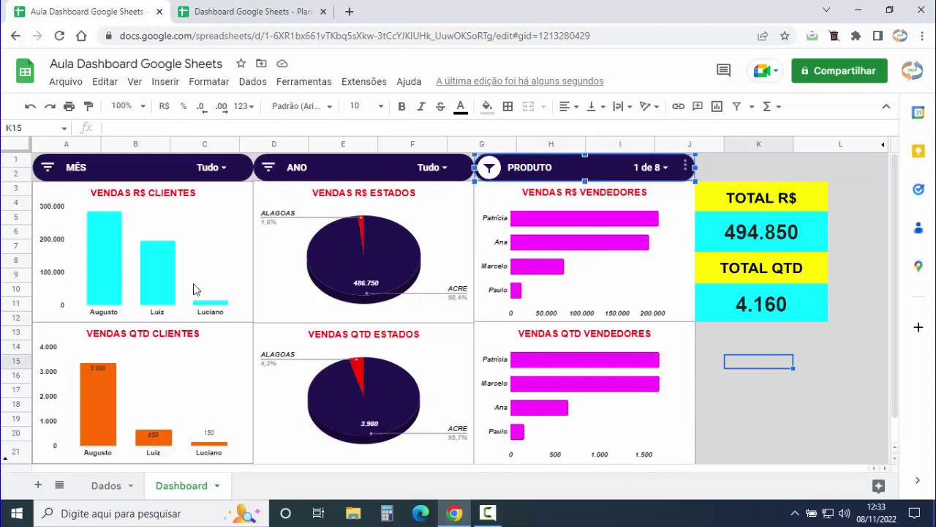
left_click(51, 172)
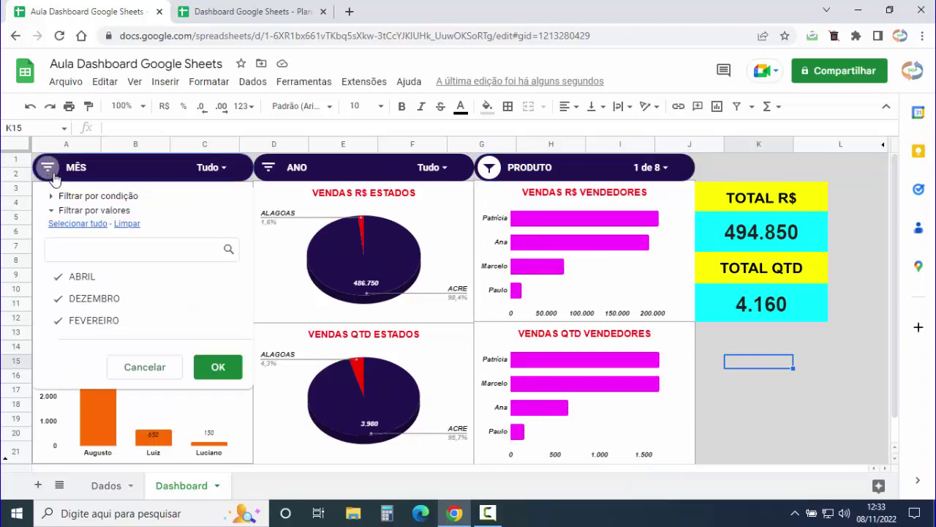
left_click(127, 224)
left_click(94, 297)
left_click(218, 367)
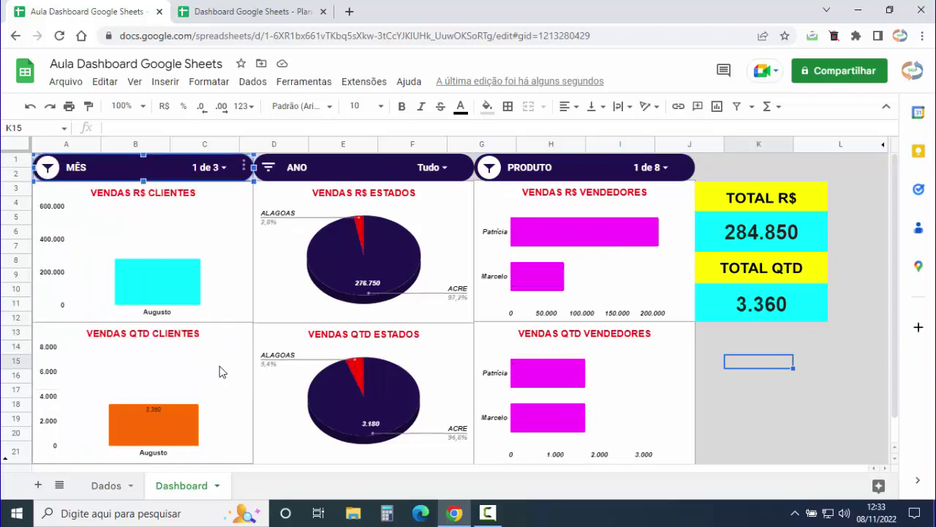
left_click(269, 168)
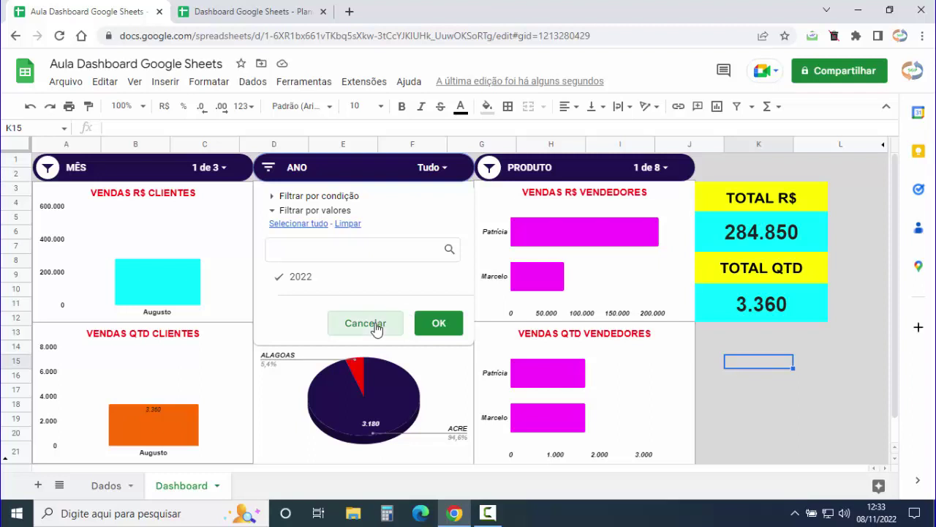
left_click(373, 324)
left_click(47, 167)
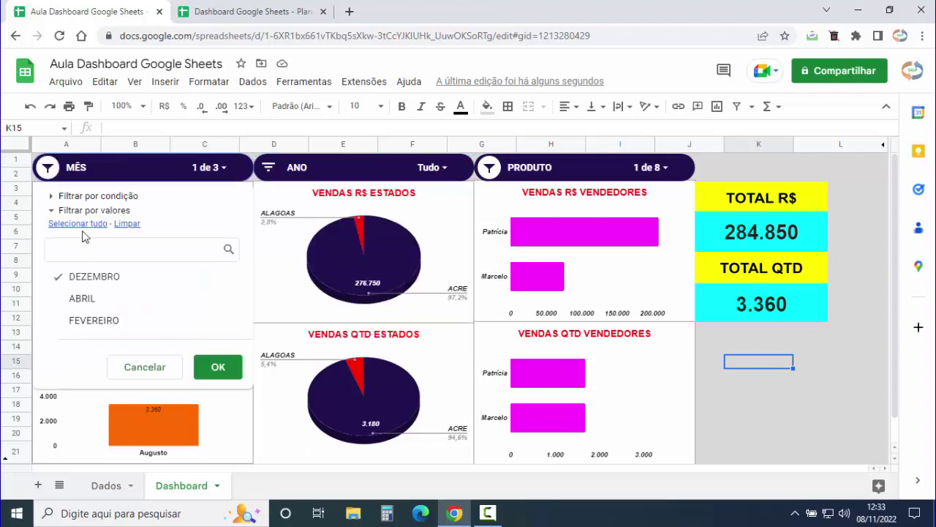
left_click(79, 224)
left_click(218, 367)
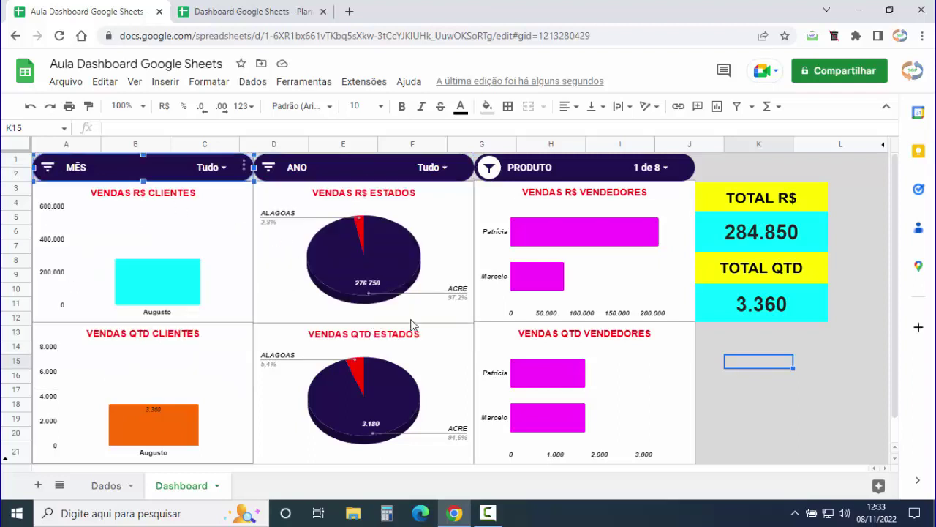
left_click(488, 166)
left_click(519, 223)
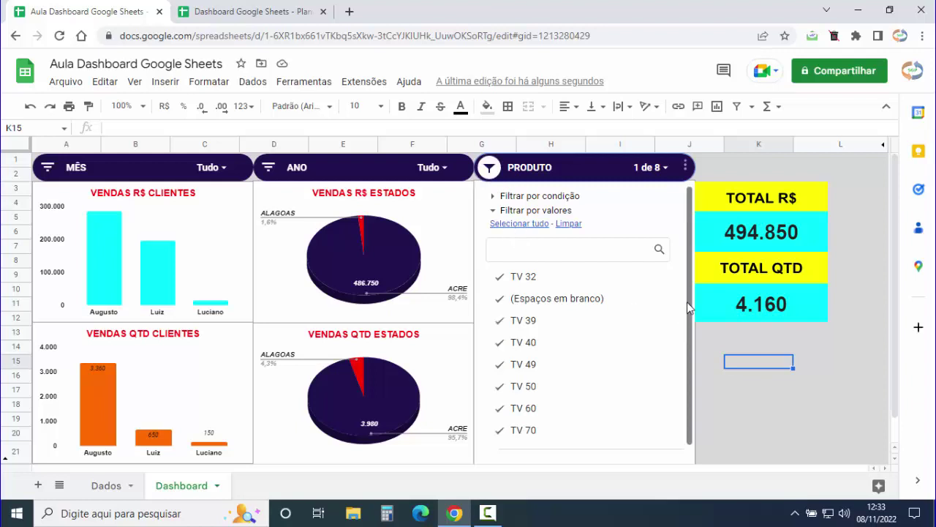
scroll(658, 410, "down", 1)
left_click(649, 449)
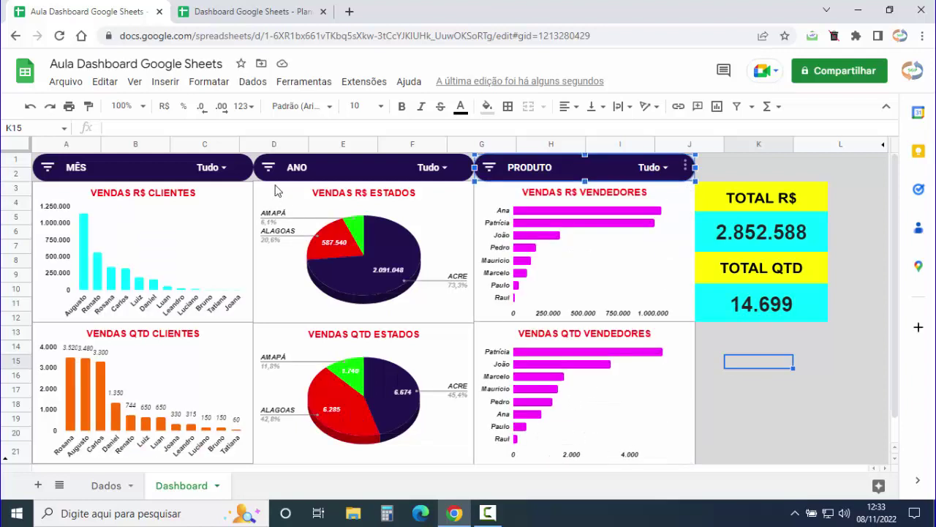
left_click(268, 167)
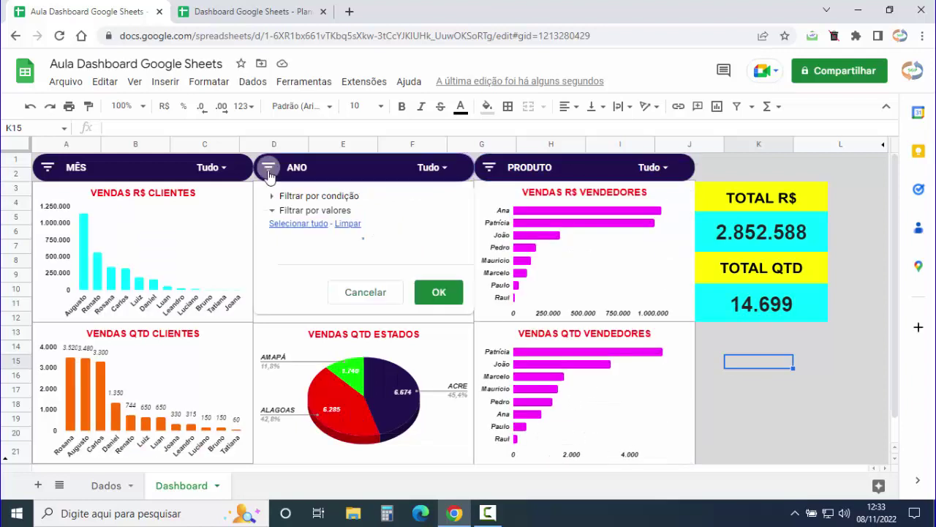
left_click(348, 223)
left_click(308, 306)
left_click(437, 367)
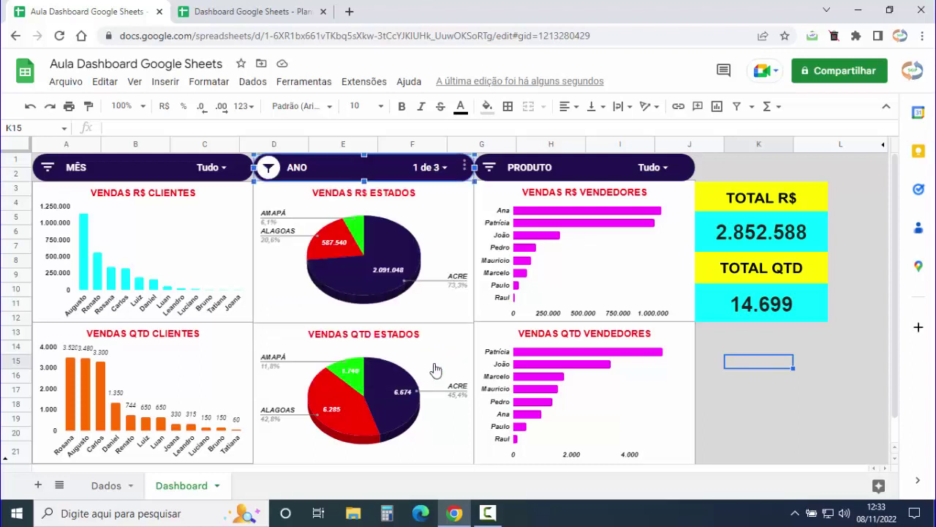
left_click(268, 167)
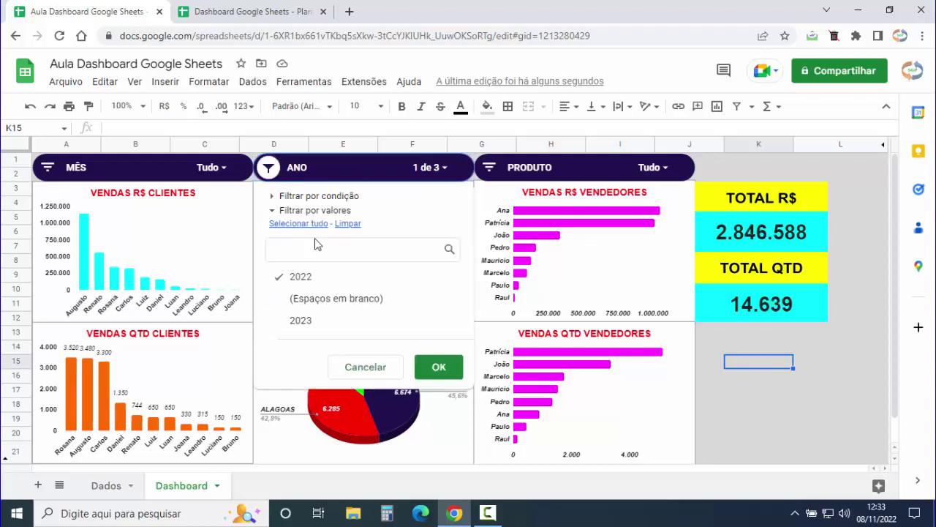
left_click(286, 278)
left_click(313, 323)
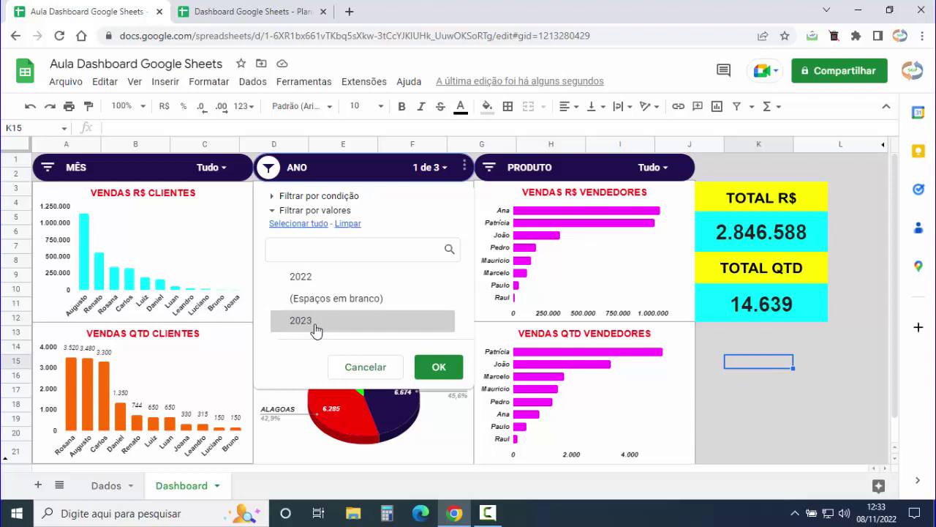
left_click(437, 367)
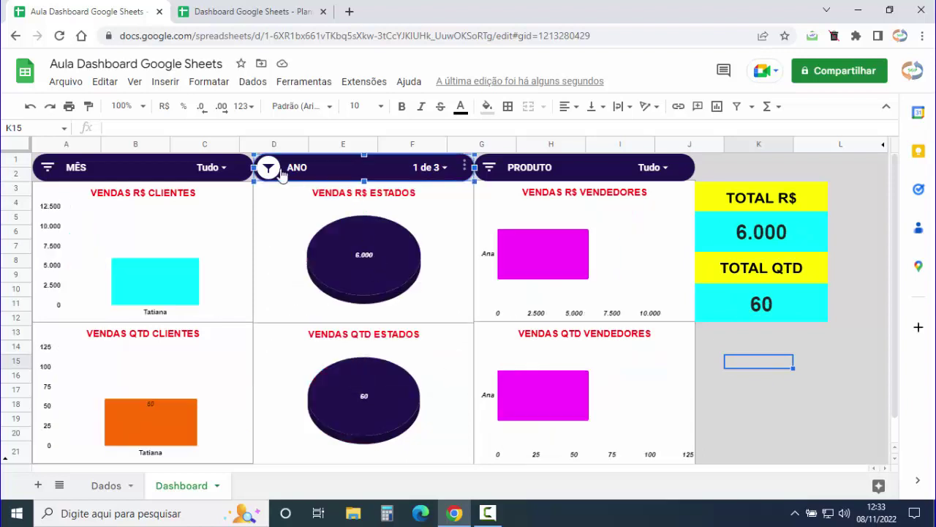
left_click(268, 167)
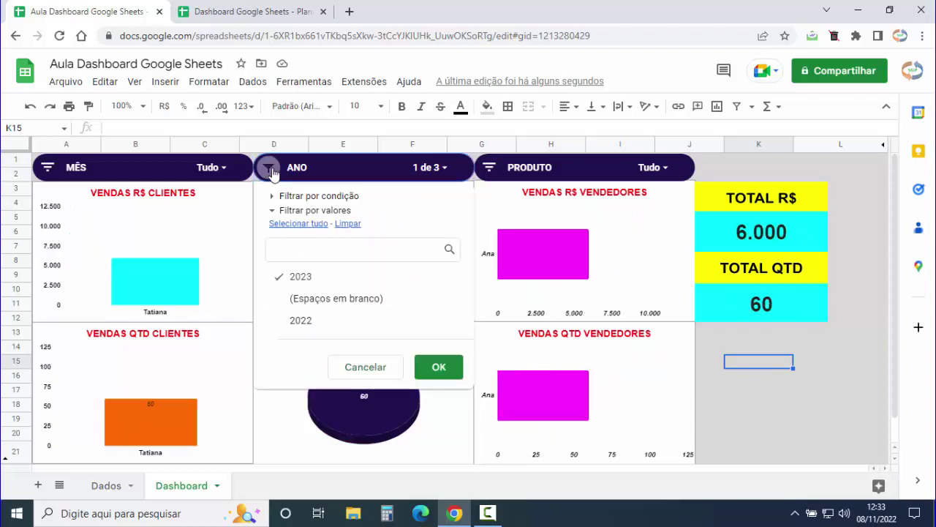
left_click(291, 223)
left_click(437, 371)
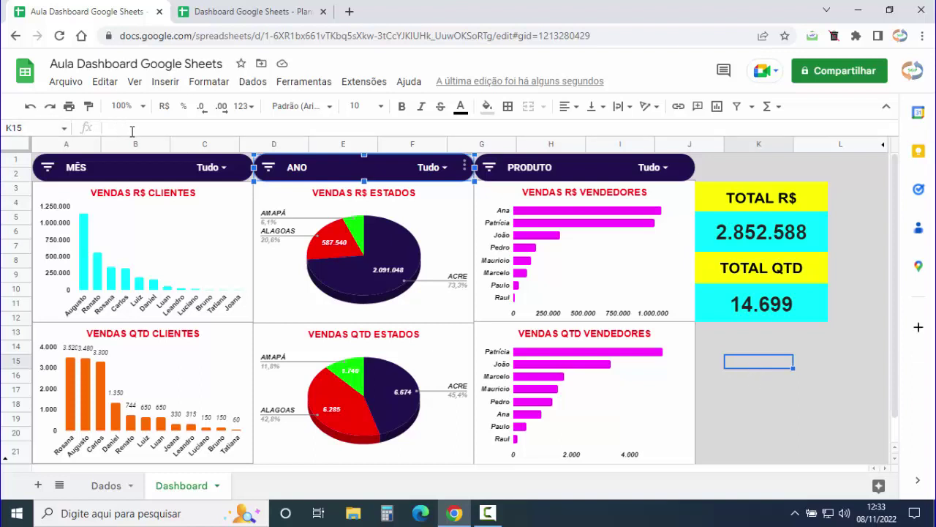
Uncheck Barra de fórmulas under Ver > Mostrar, then collapse and restore the menus.
left_click(133, 82)
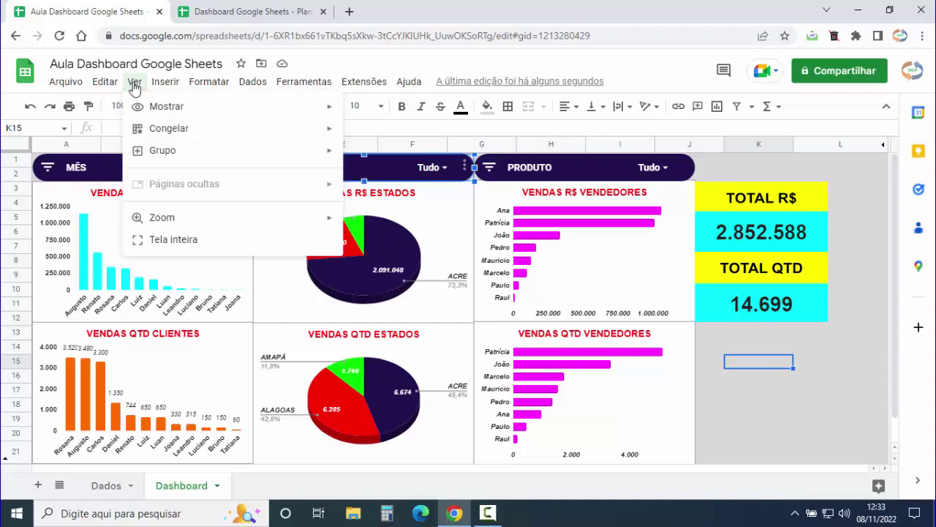
mouse_move(152, 108)
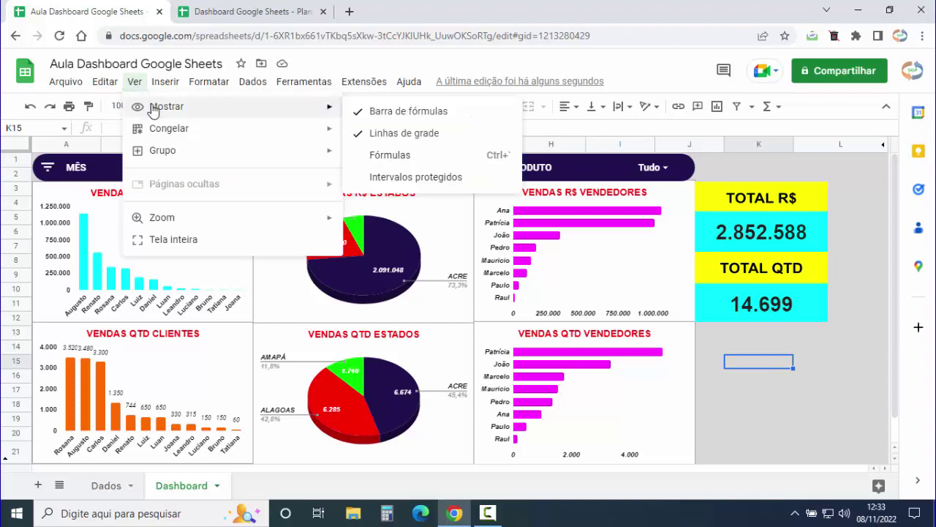
left_click(374, 110)
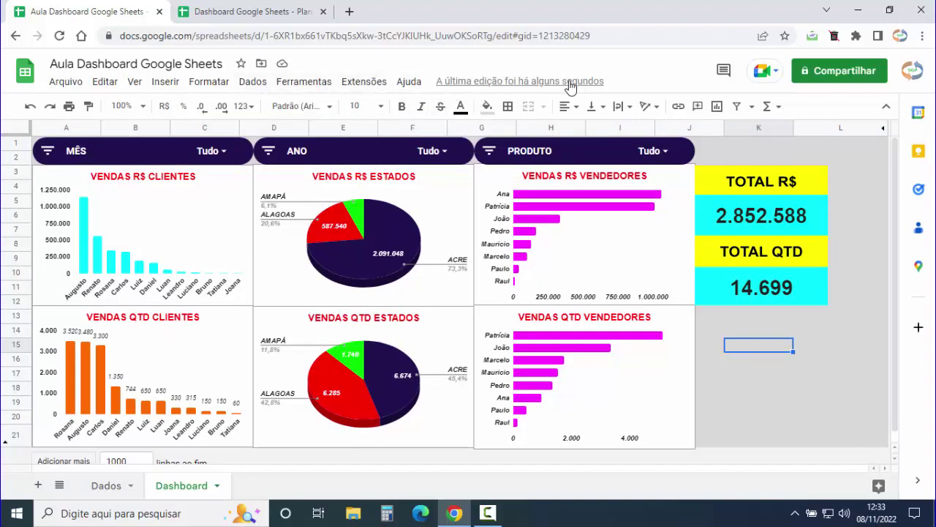
left_click(886, 112)
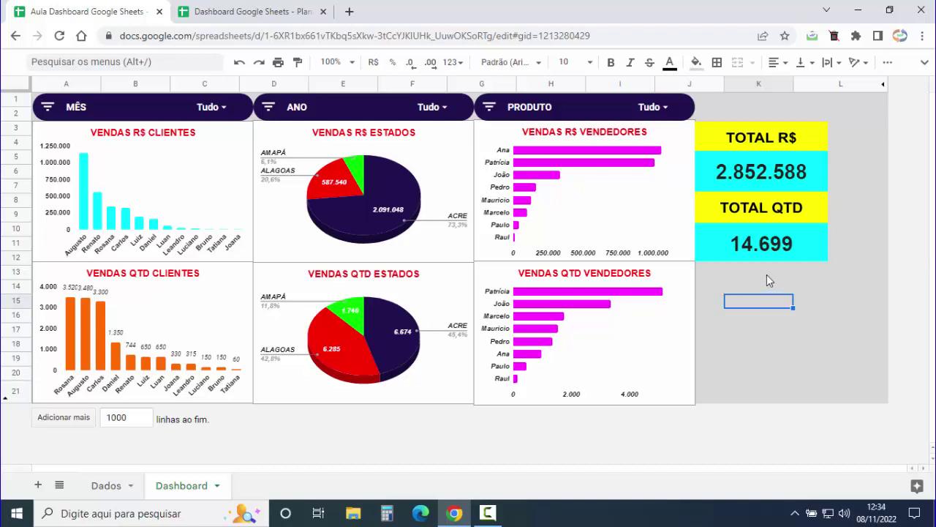
left_click(924, 62)
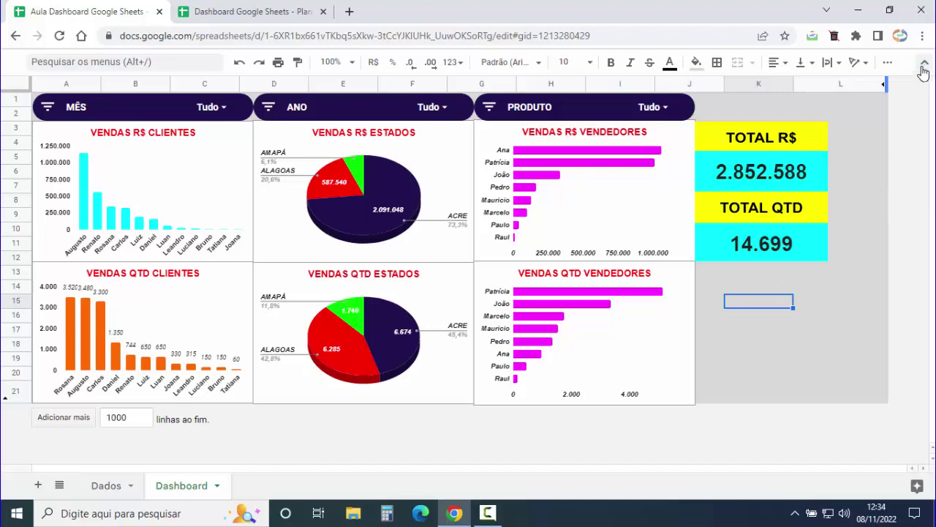